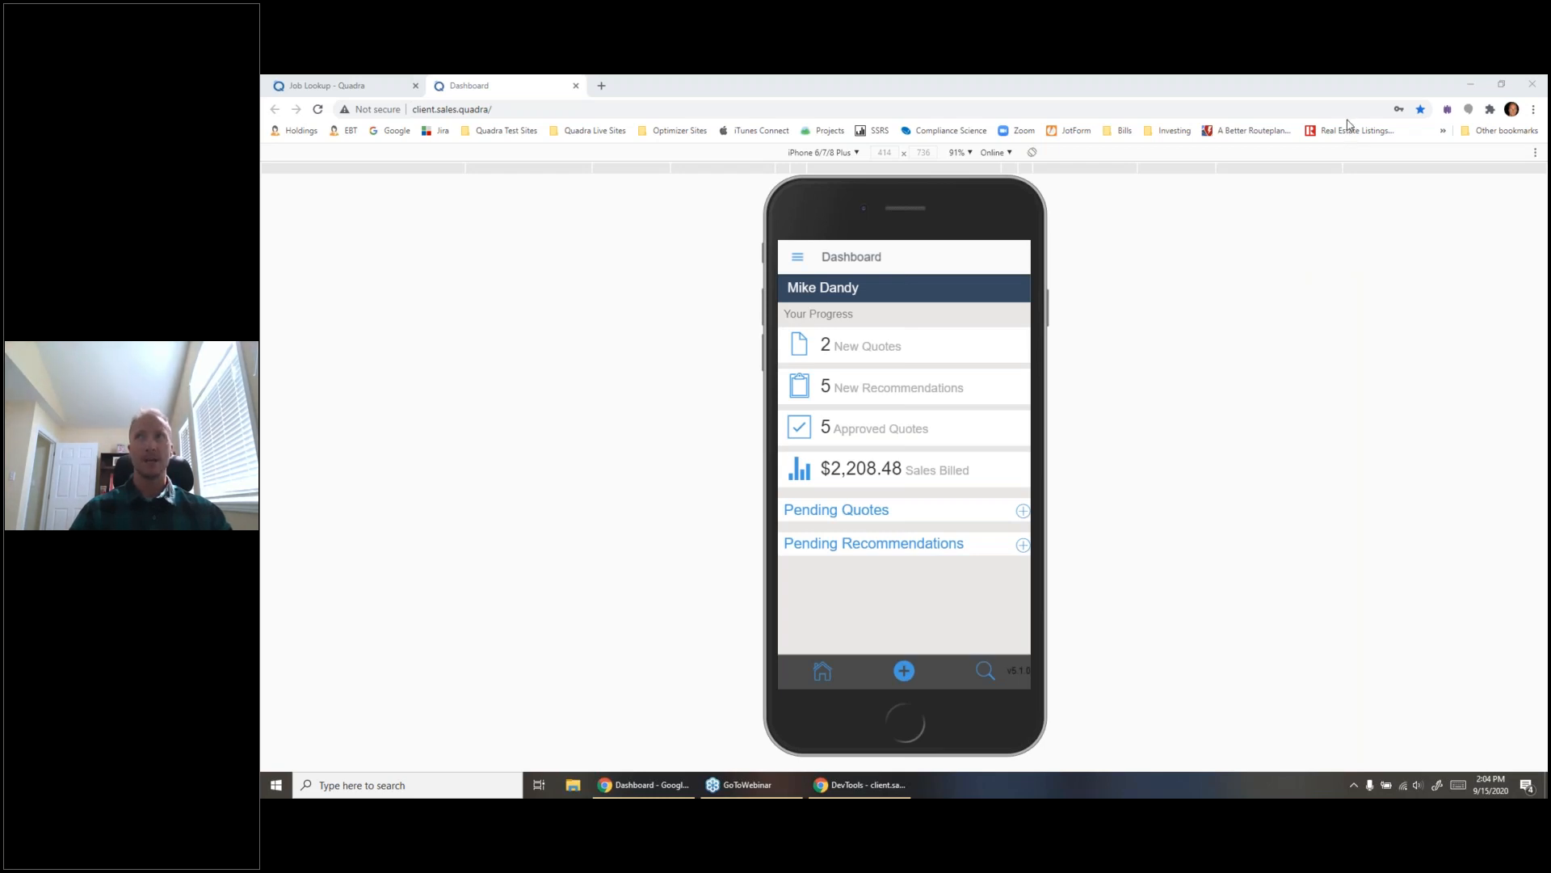
- Start a new recommendation for the customer Walgreens at its WI Corporation Office location
left_click(1155, 376)
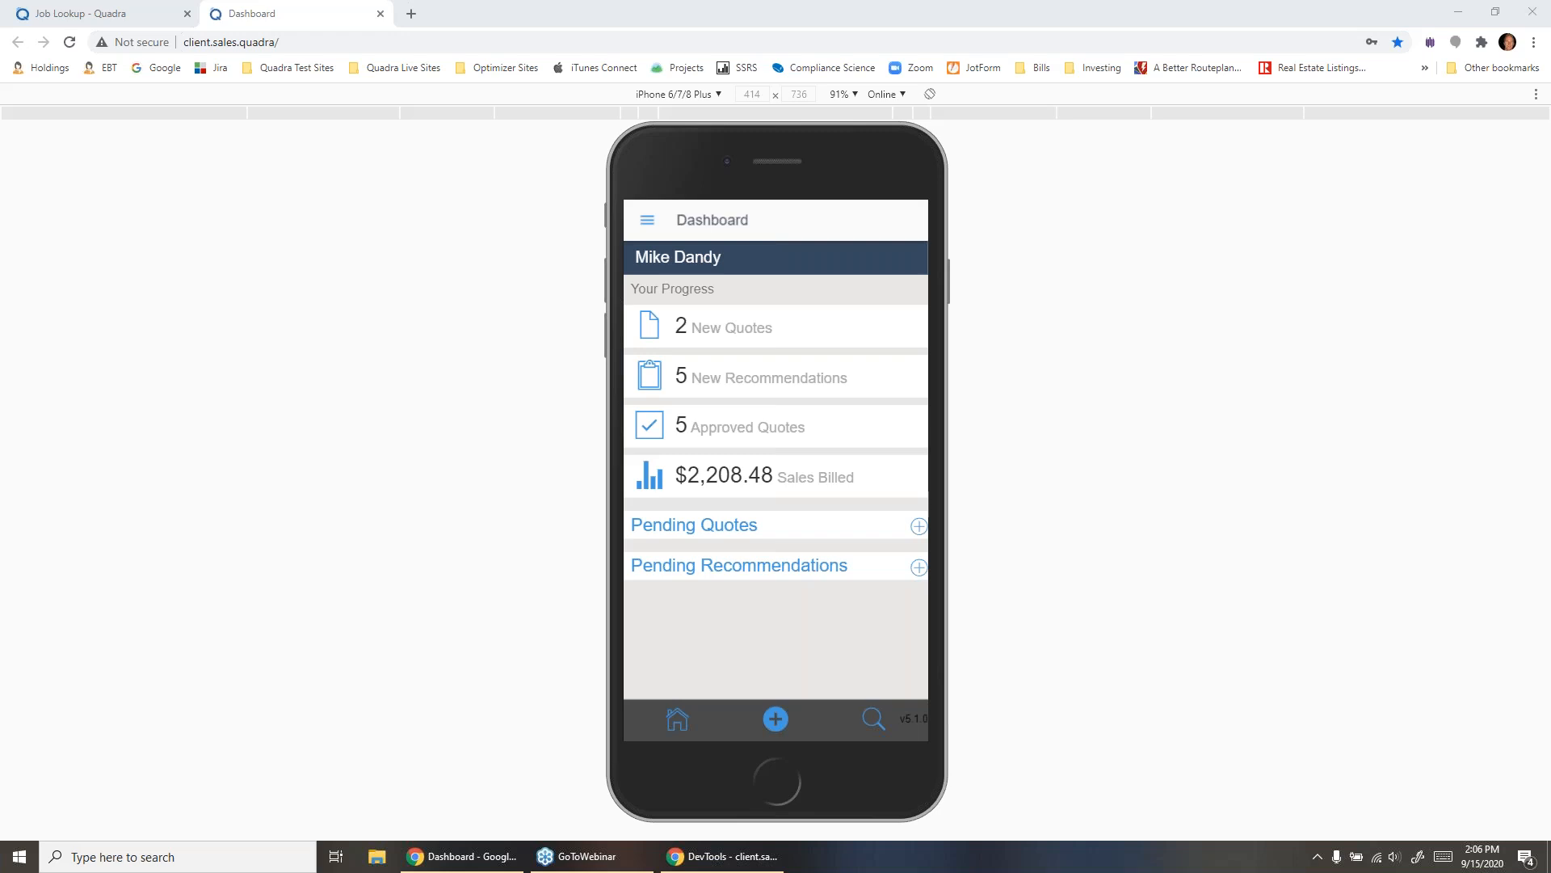
left_click(760, 707)
left_click(721, 645)
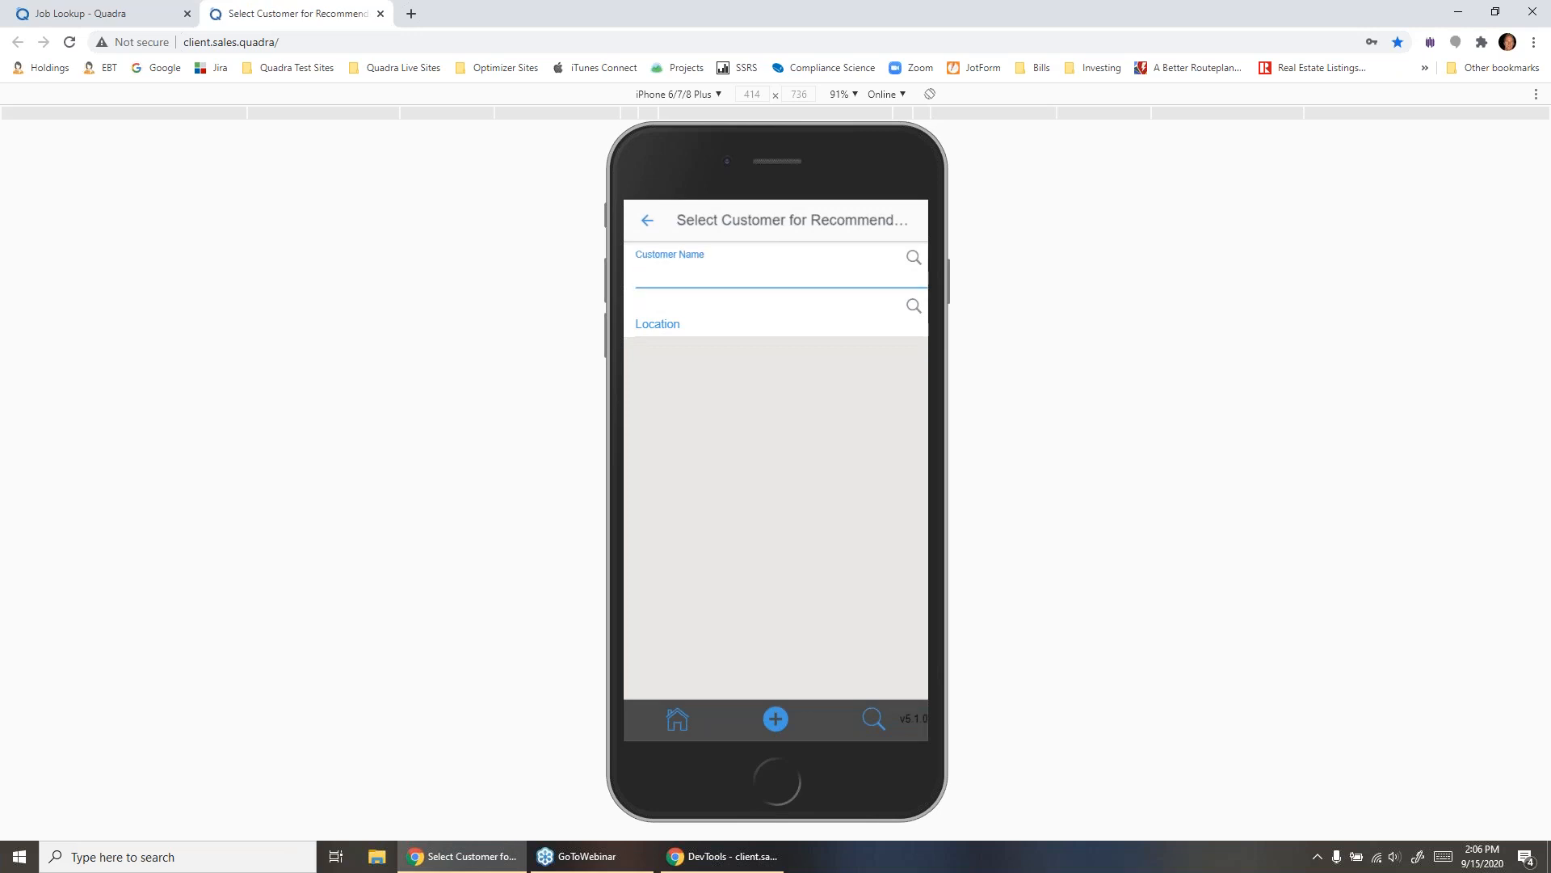
type("walg")
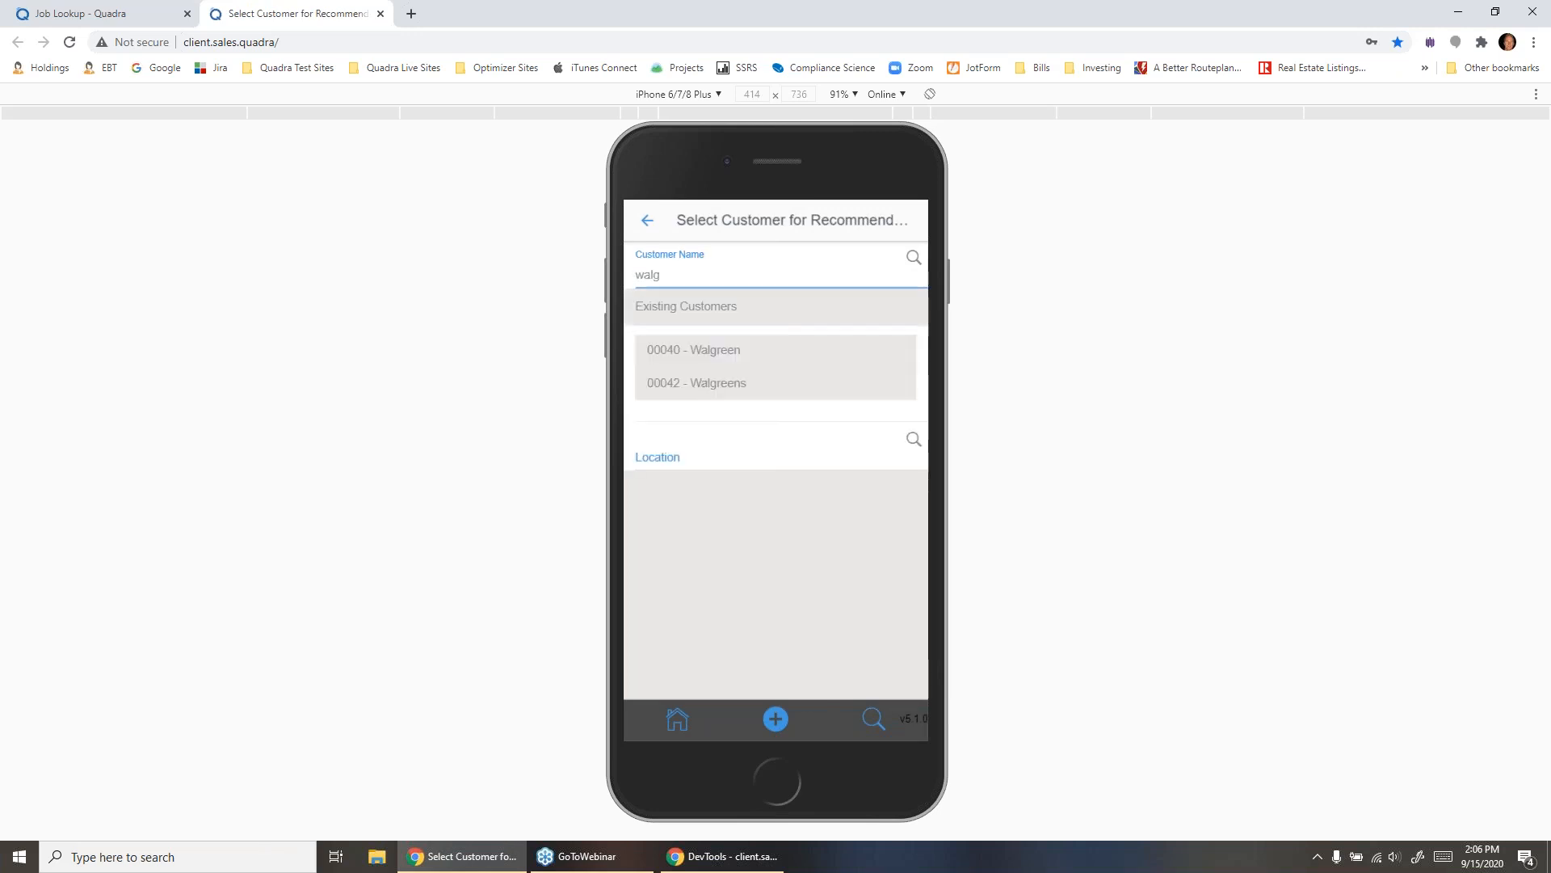
left_click(696, 383)
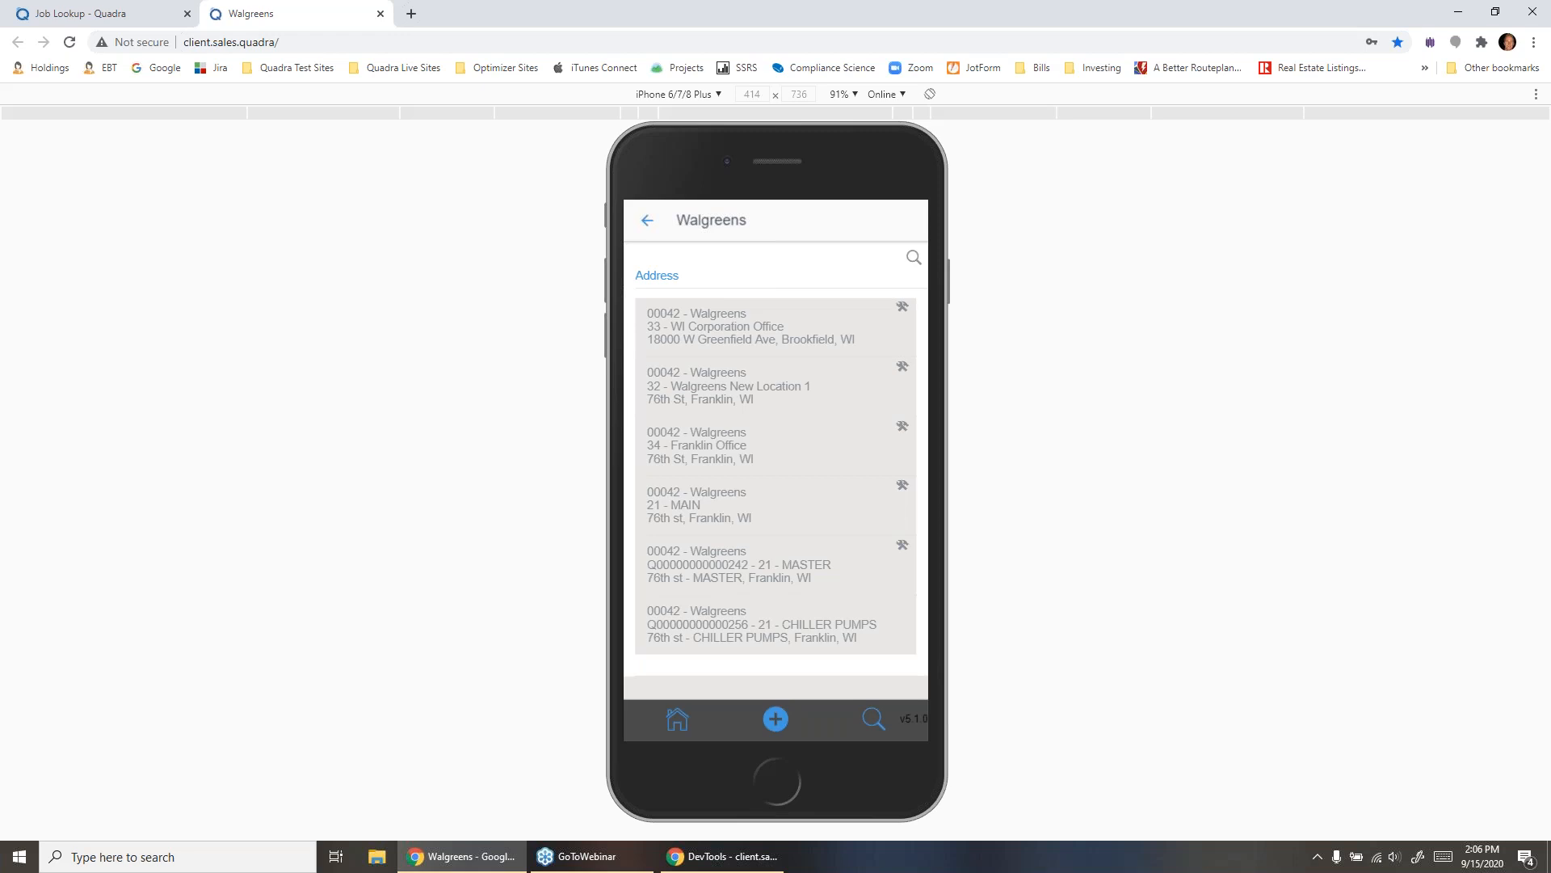
left_click(702, 327)
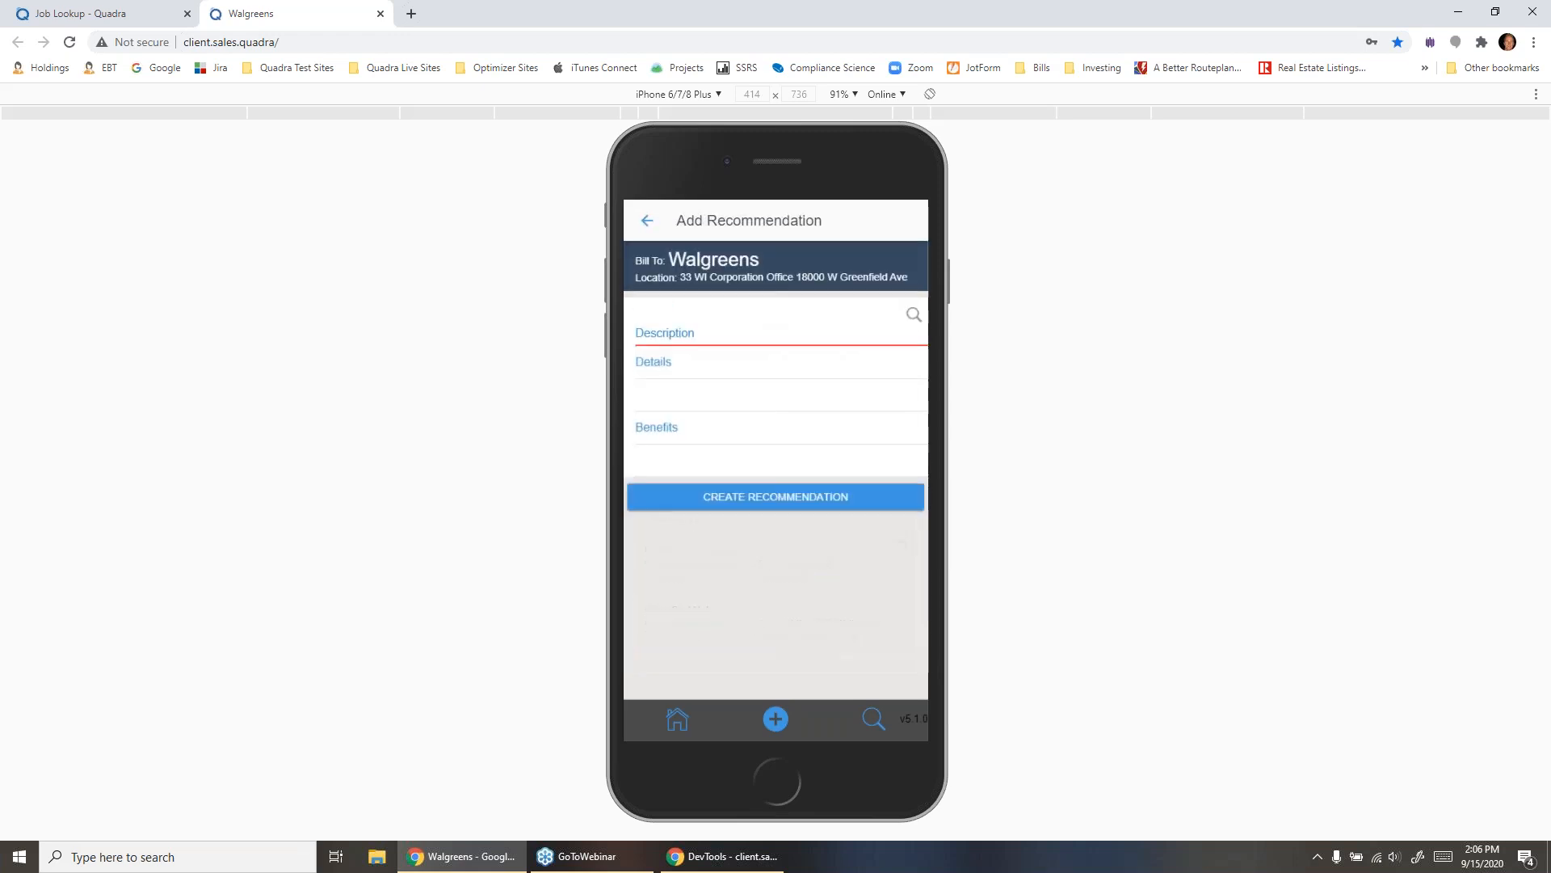
- Create the recommendation from the Replace Condenser Coil entry, extending the description to "Replace Condenser Coil for xyz"
left_click(686, 331)
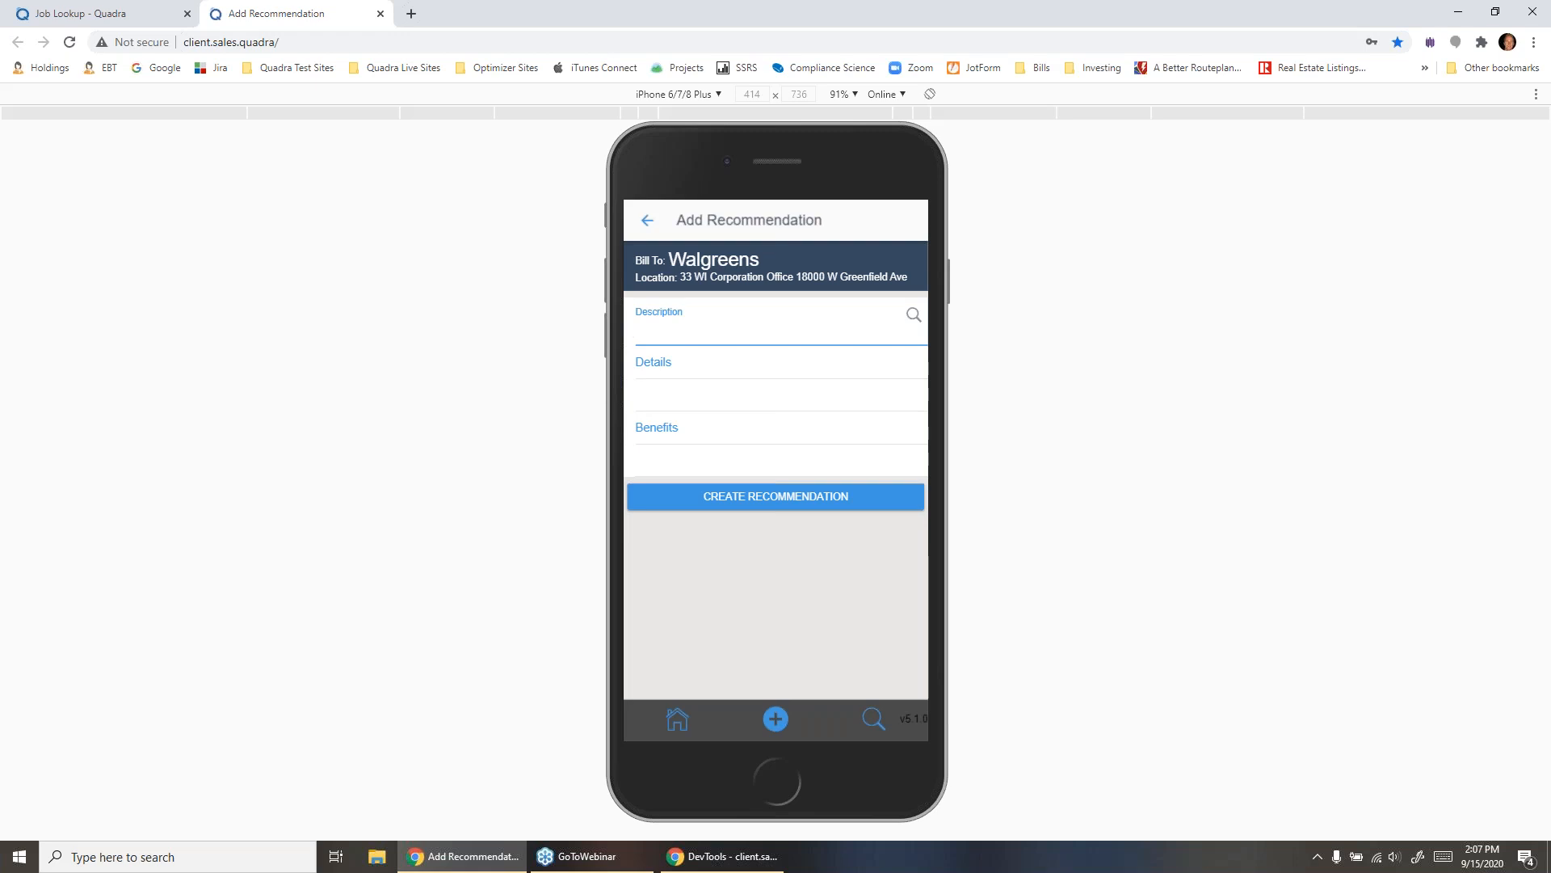
type("repla")
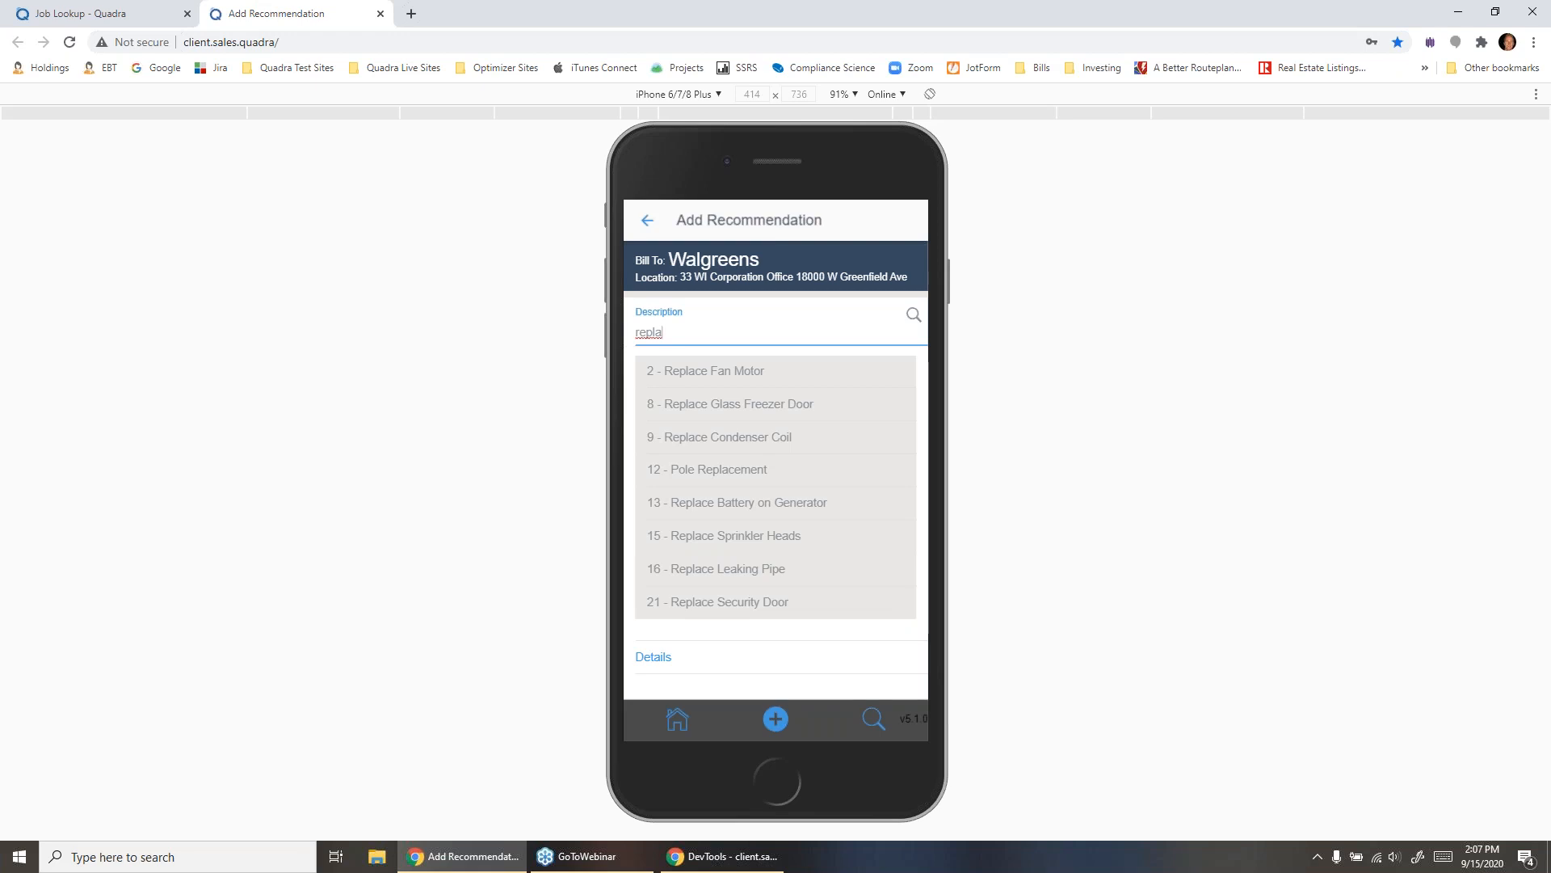
left_click(719, 437)
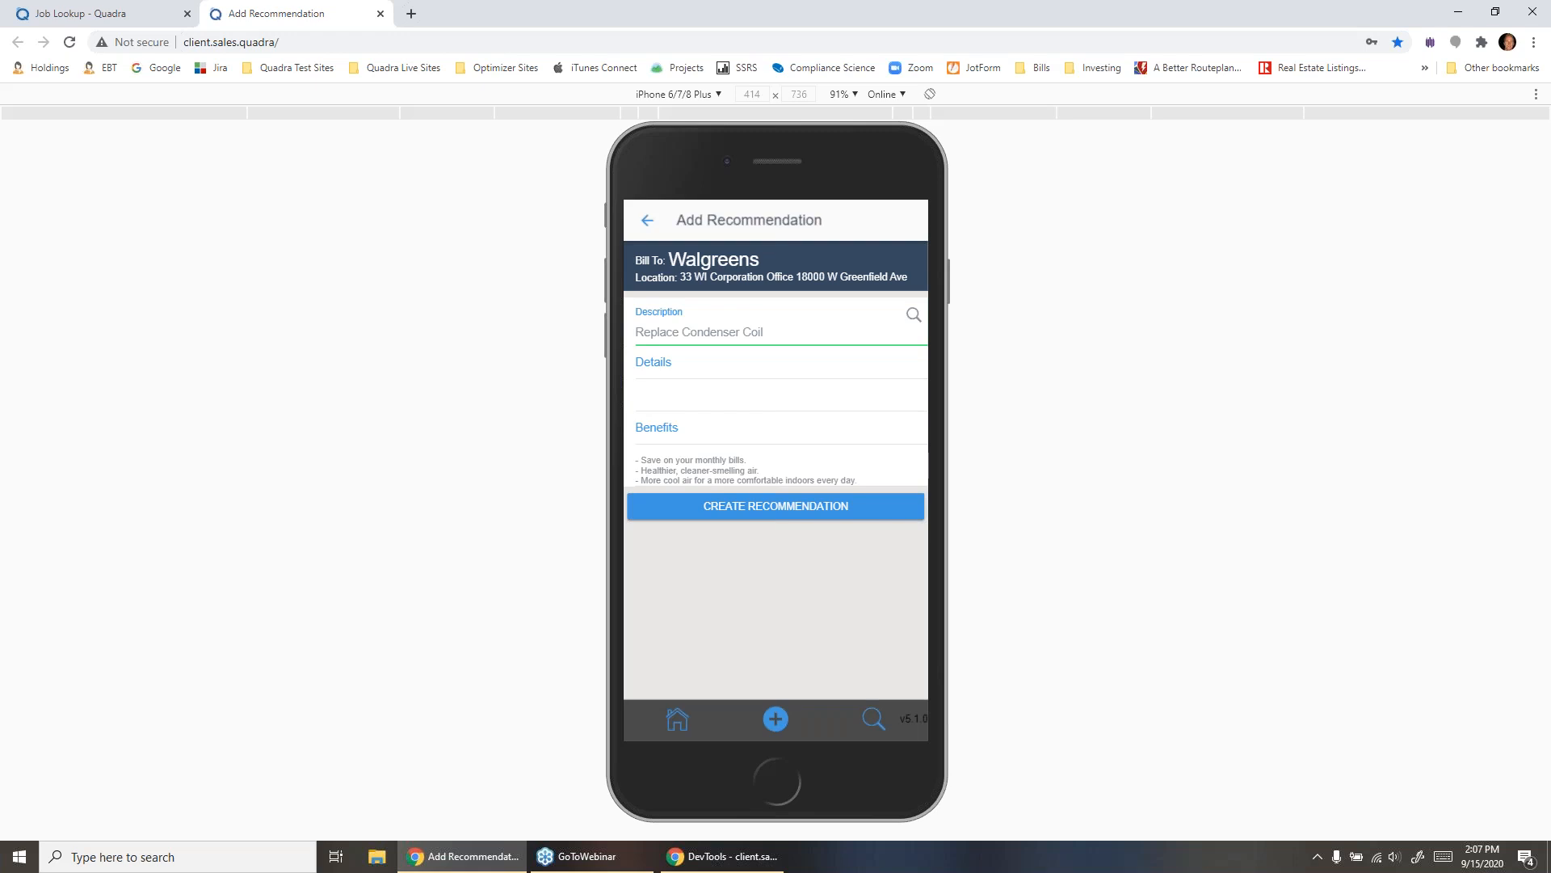
left_click(765, 332)
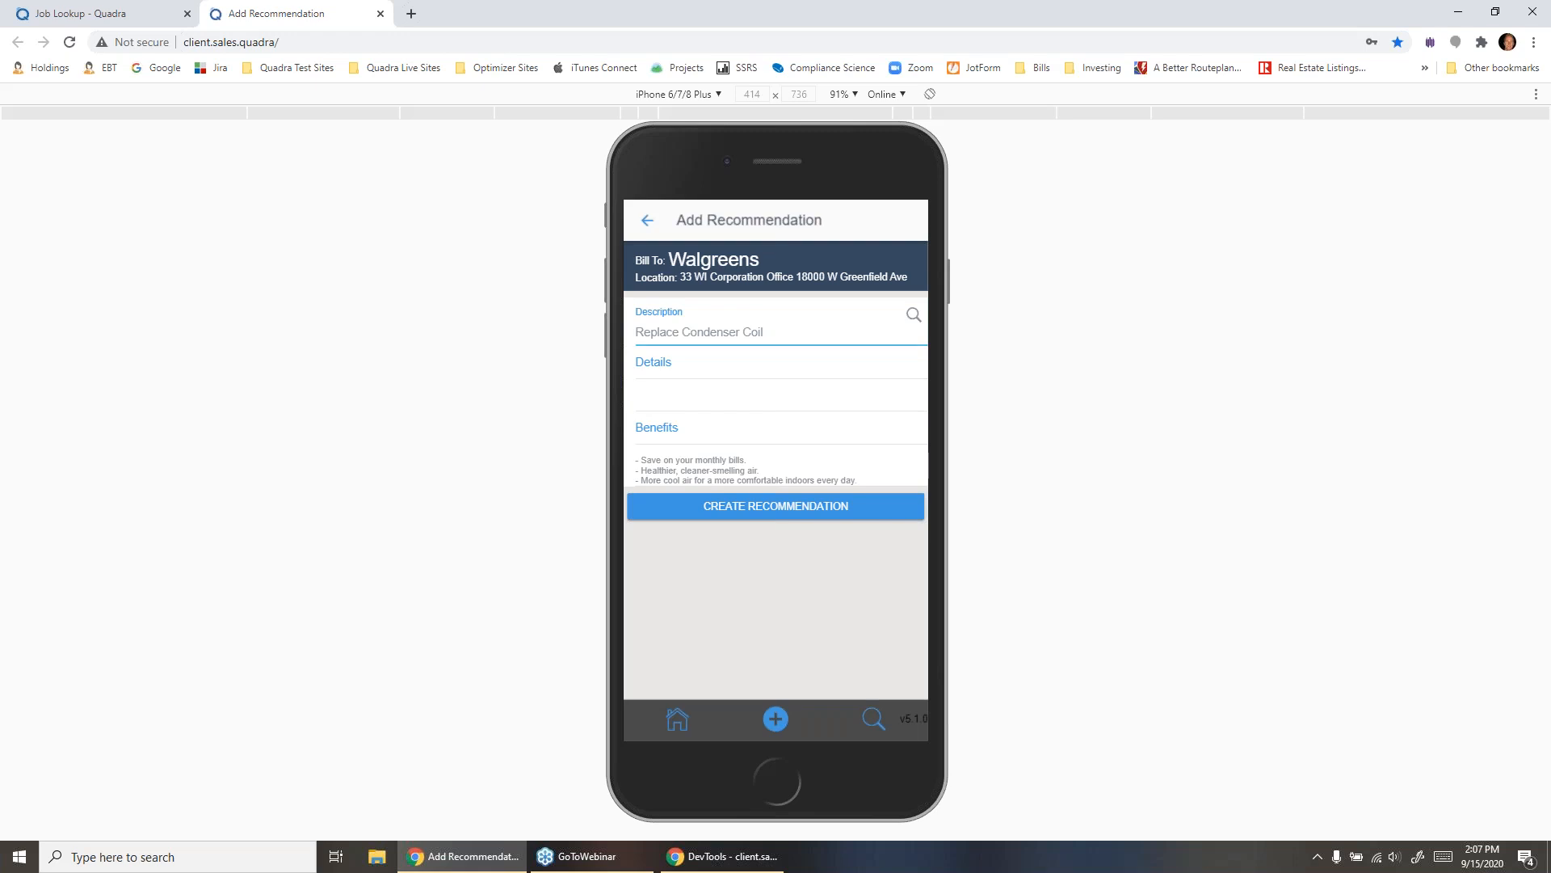
type("for ")
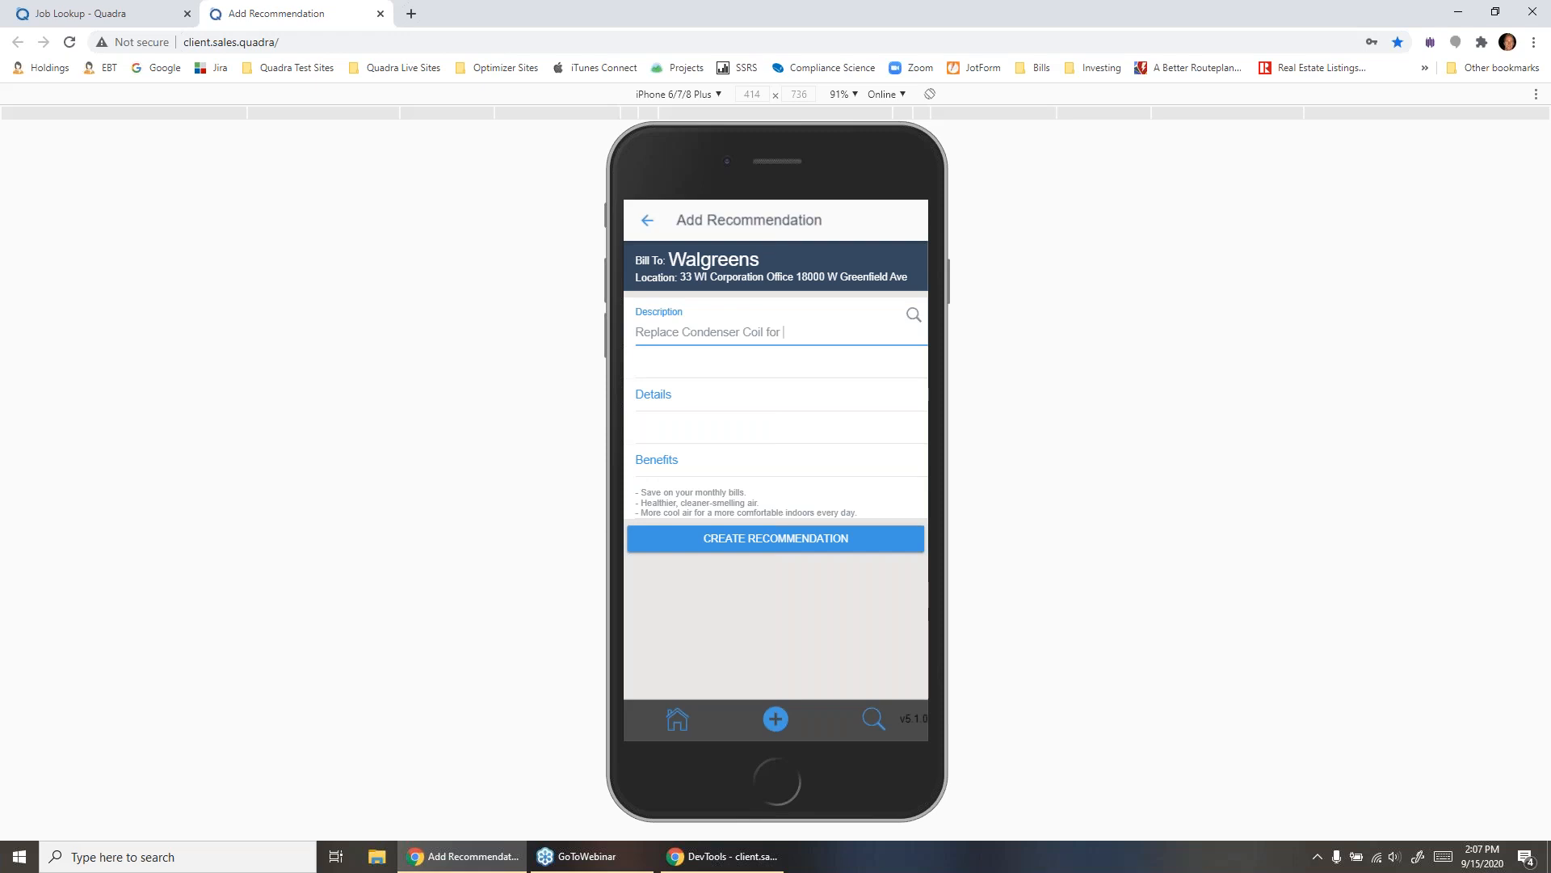
type("xyz")
left_click(775, 538)
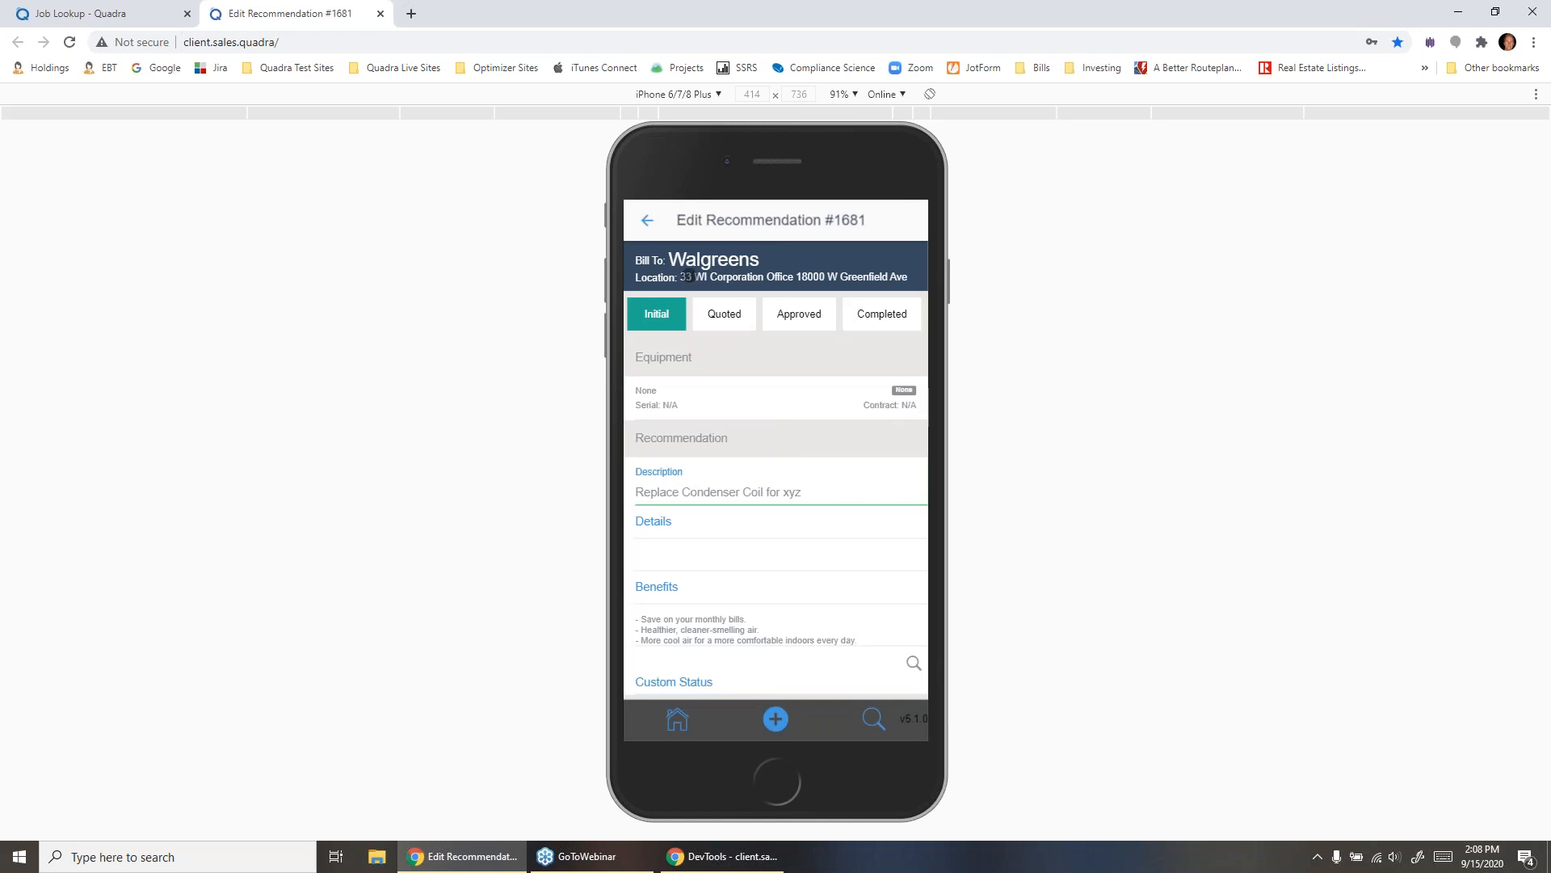
- Assign the AHU 10hp rooftop unit from the location's equipment to the recommendation
scroll(685, 277, "down", 4)
scroll(711, 361, "up", 3)
scroll(711, 359, "up", 2)
scroll(712, 360, "down", 3)
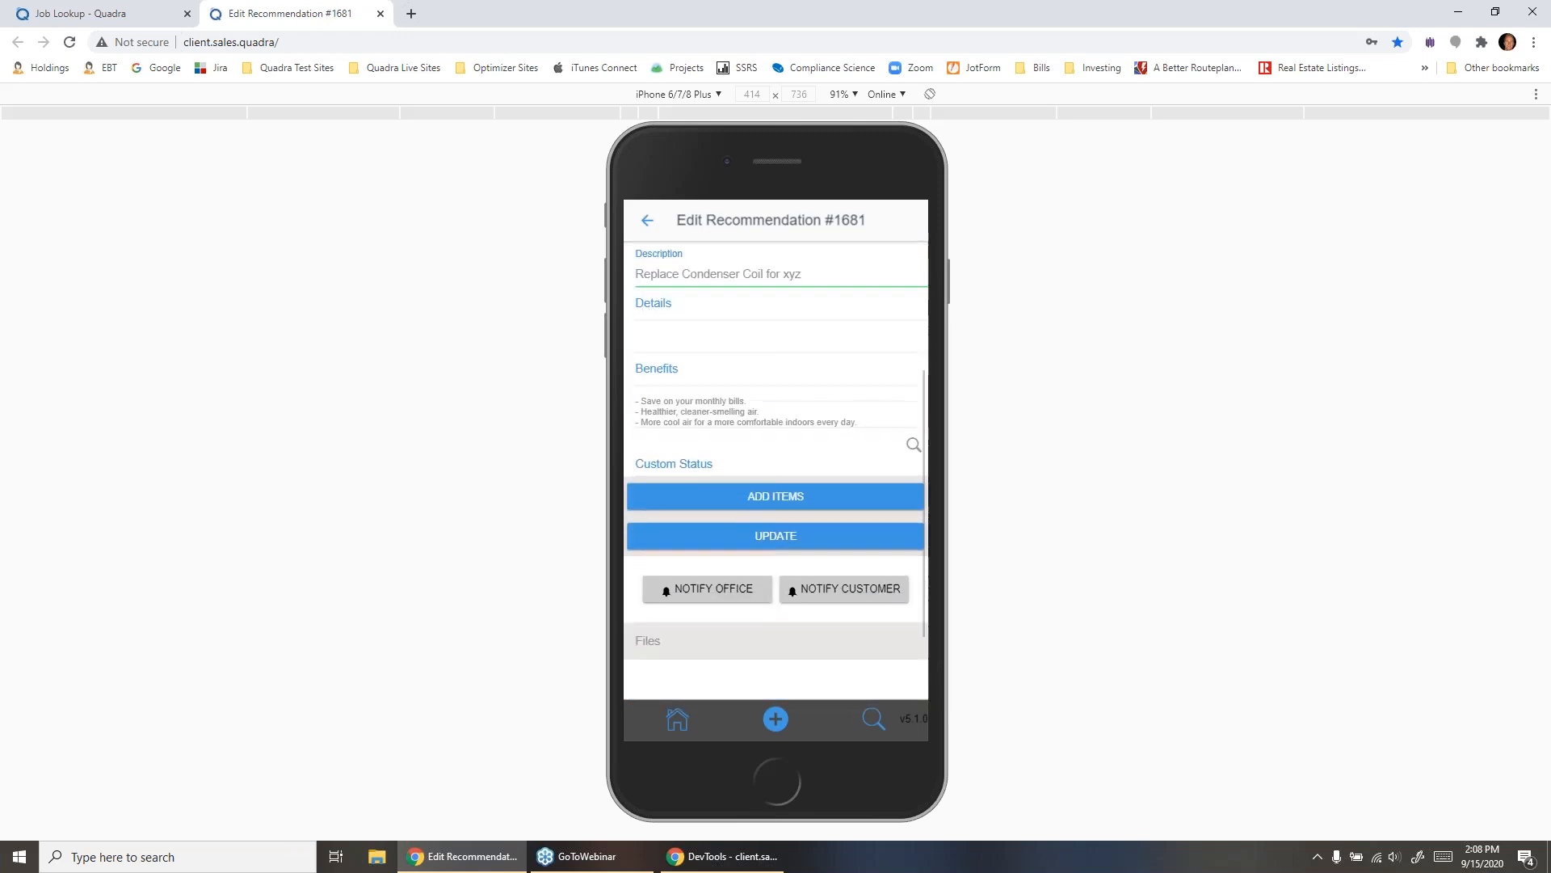
scroll(776, 465, "up", 3)
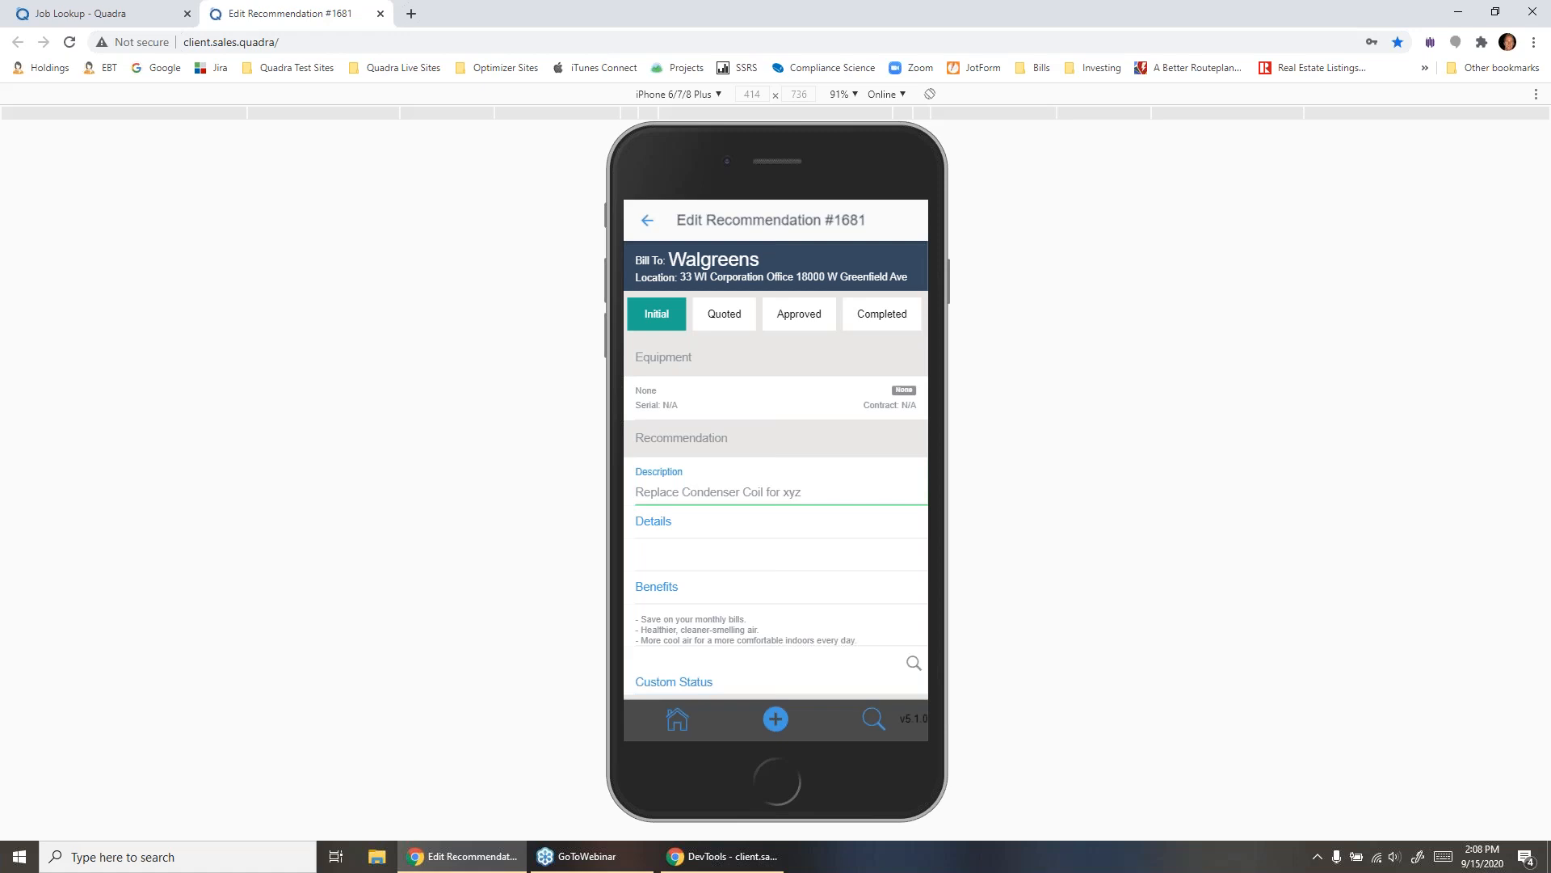
left_click(775, 397)
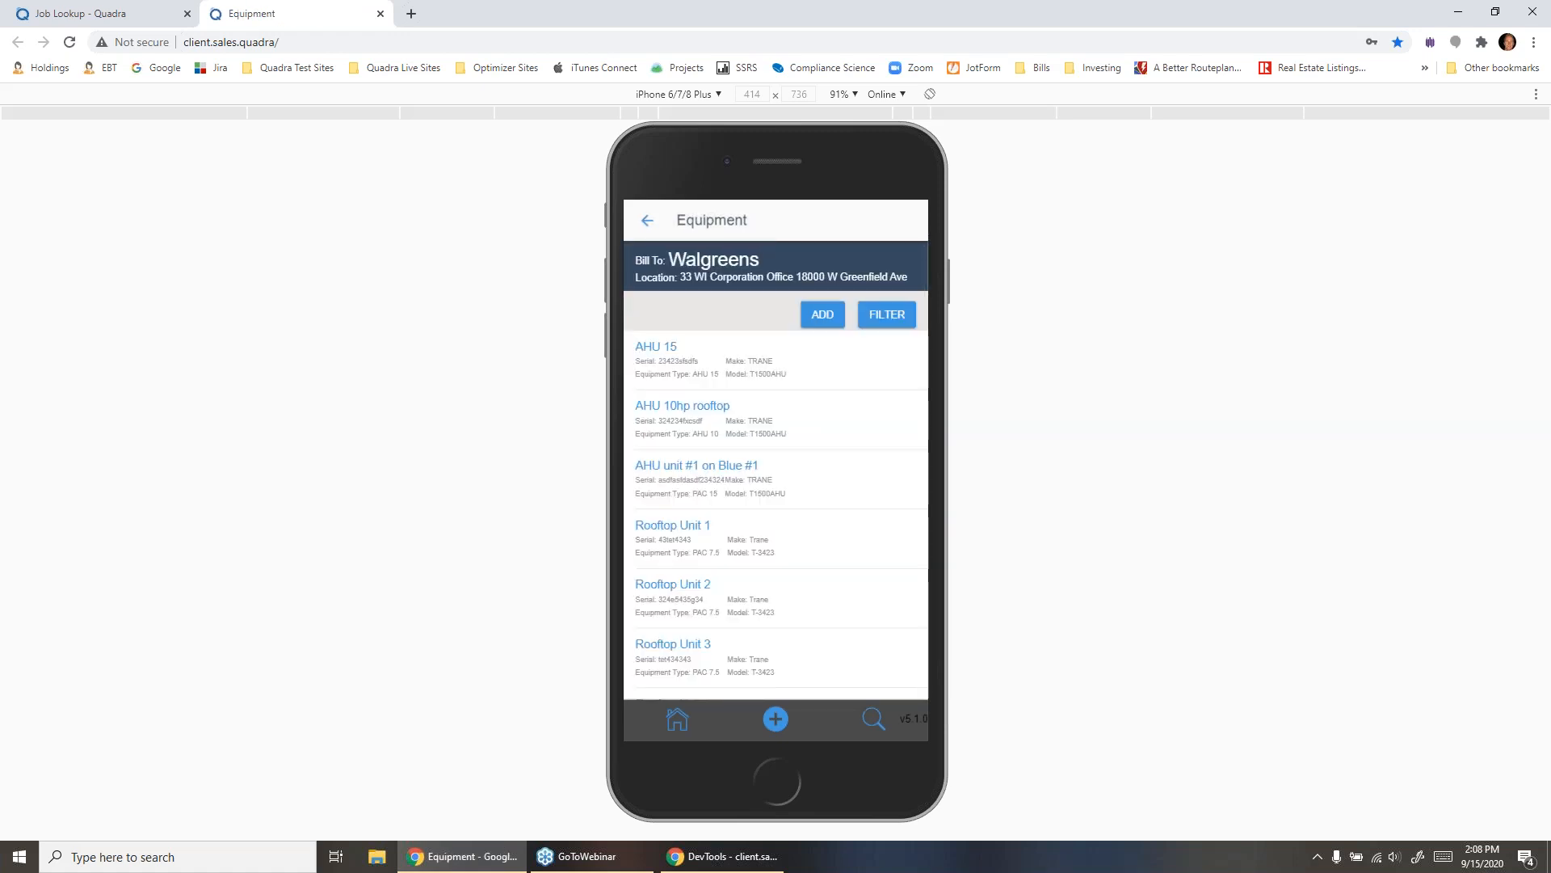
scroll(776, 468, "down", 15)
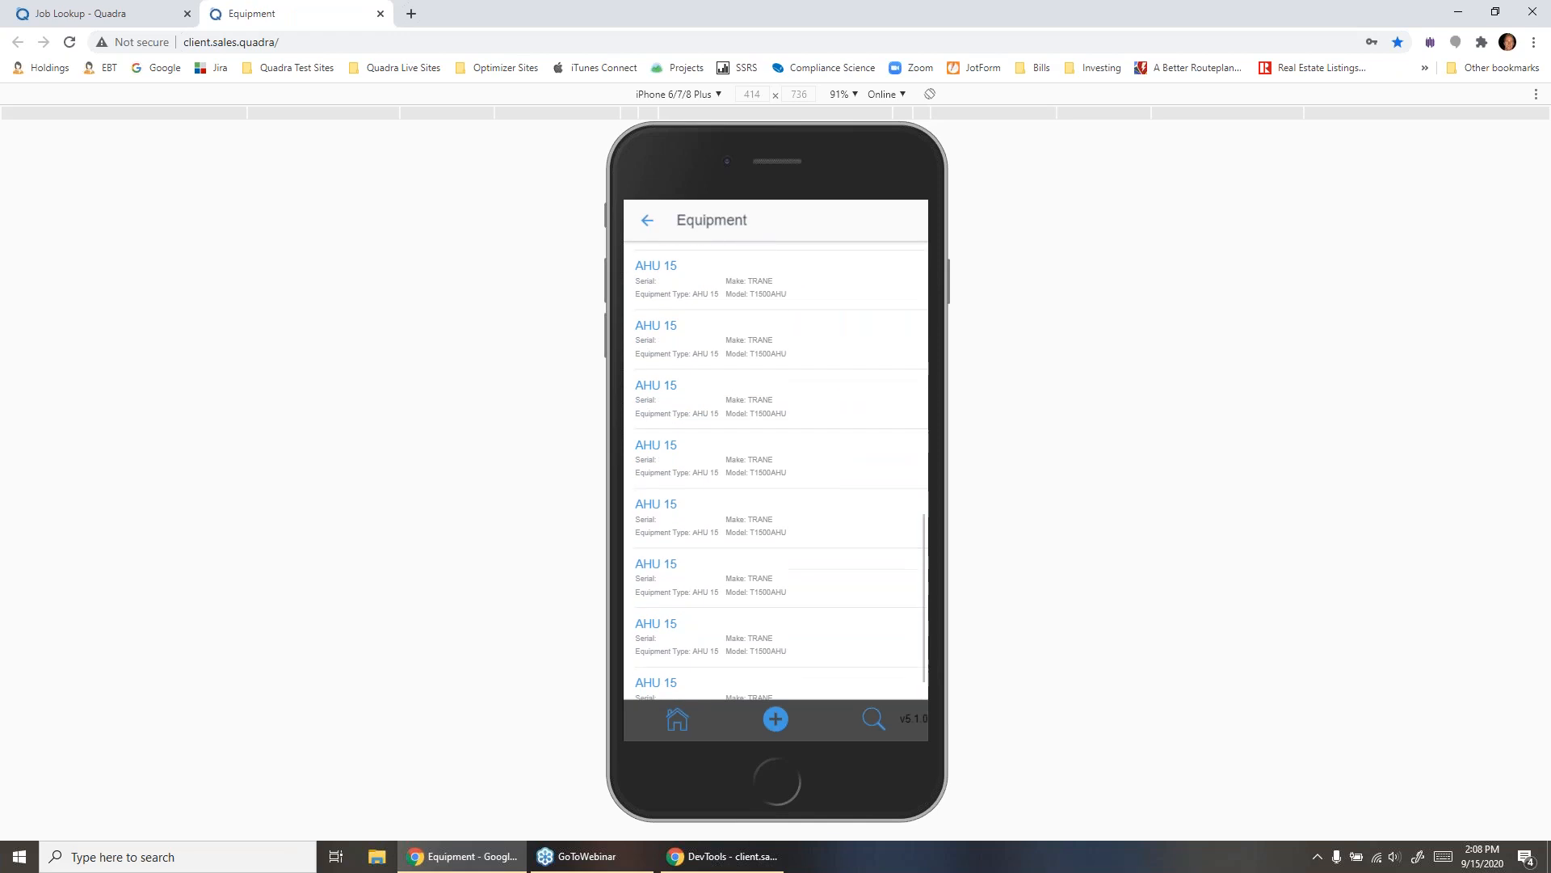
scroll(775, 469, "up", 15)
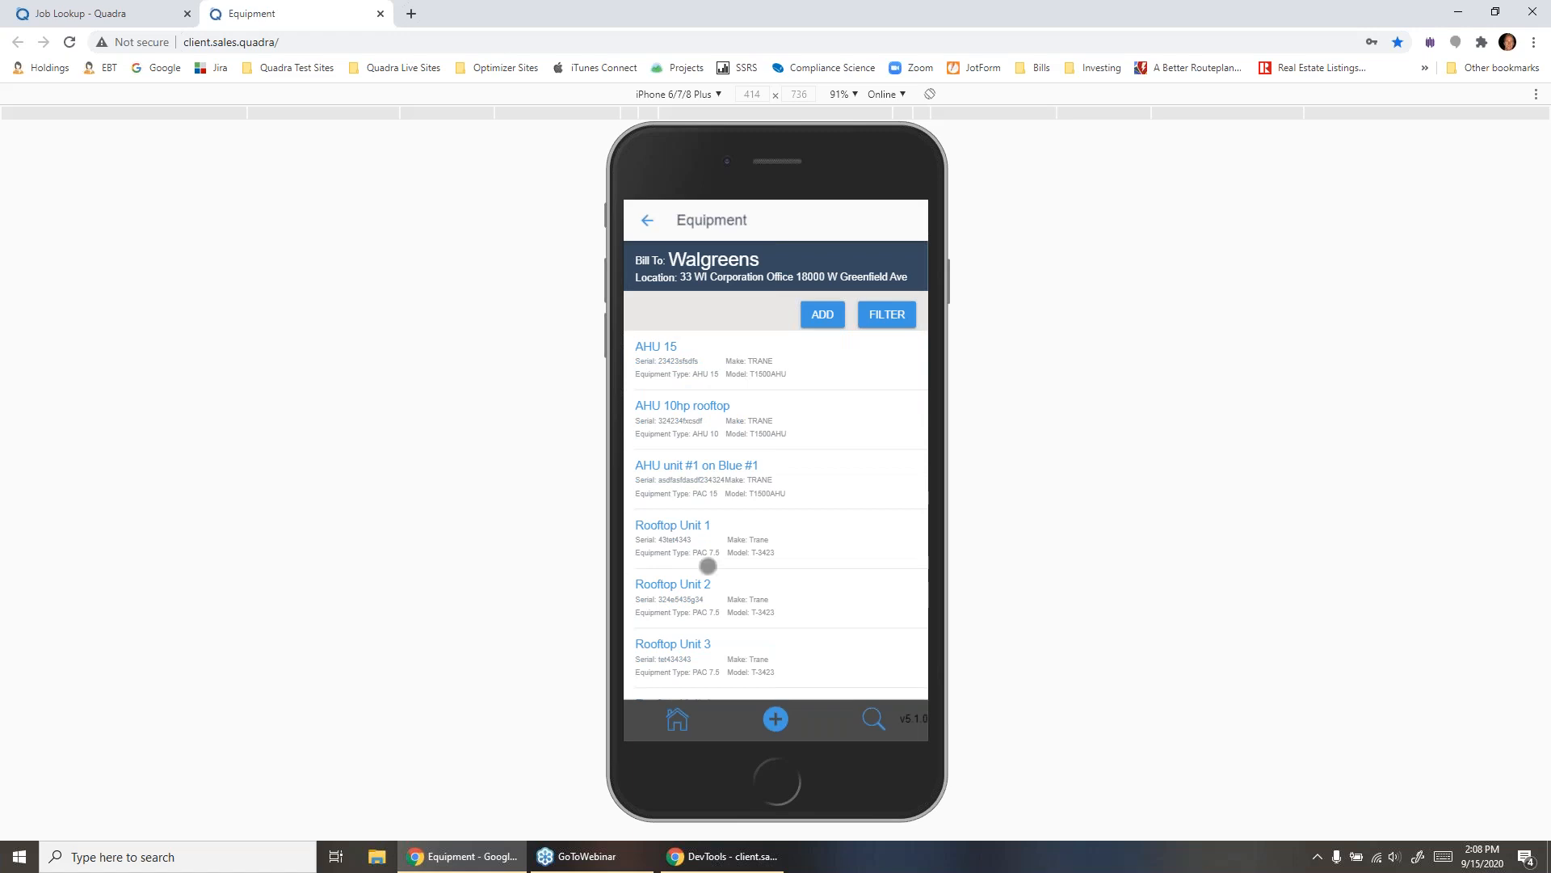
left_click(714, 410)
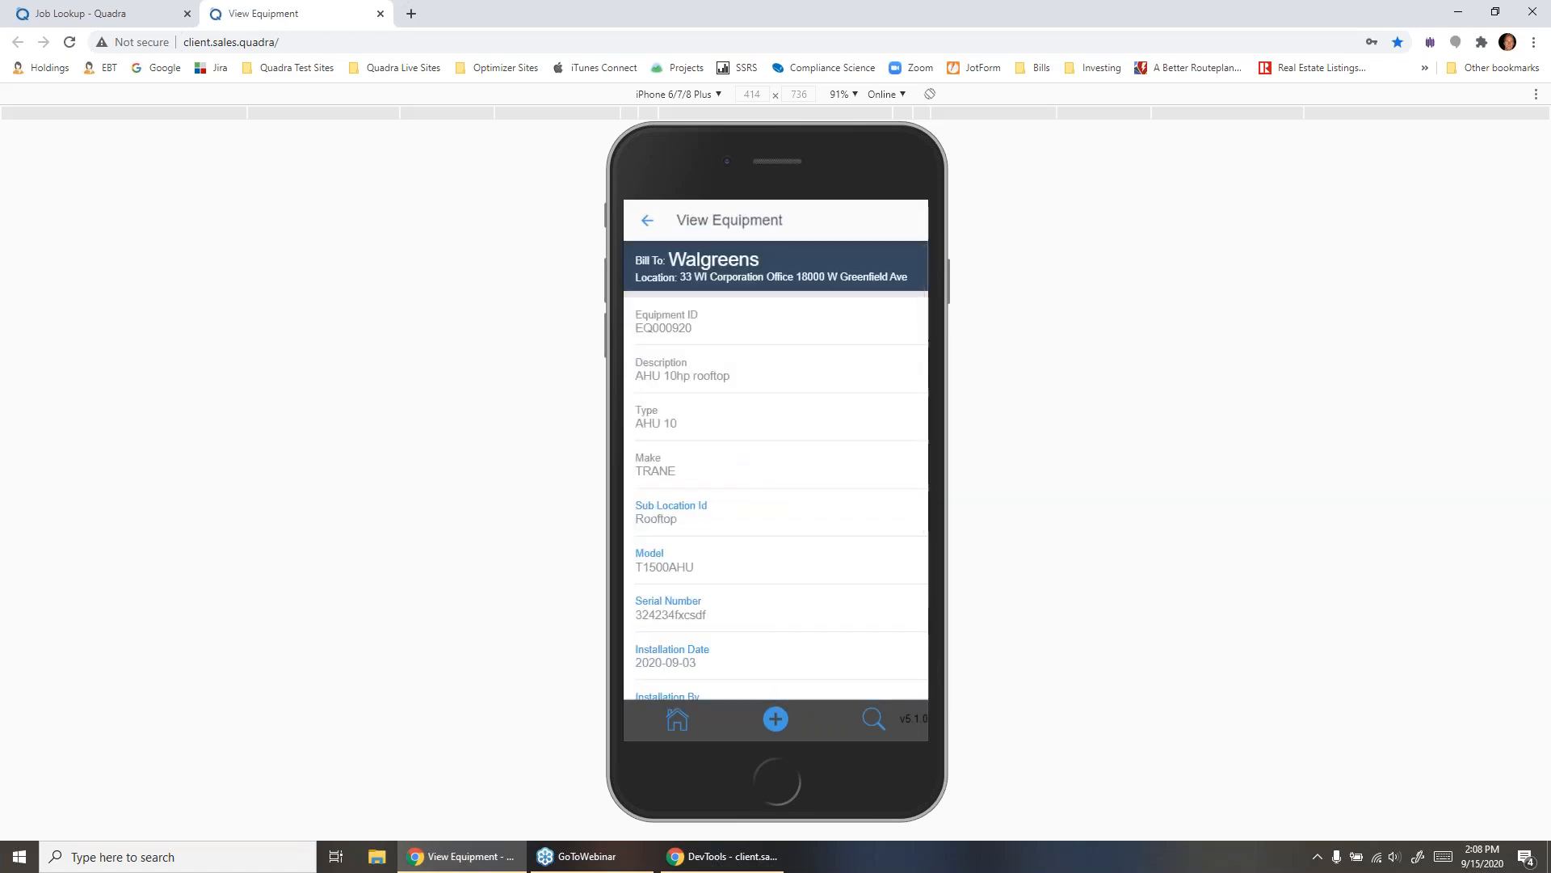
scroll(714, 452, "down", 1)
scroll(690, 394, "down", 2)
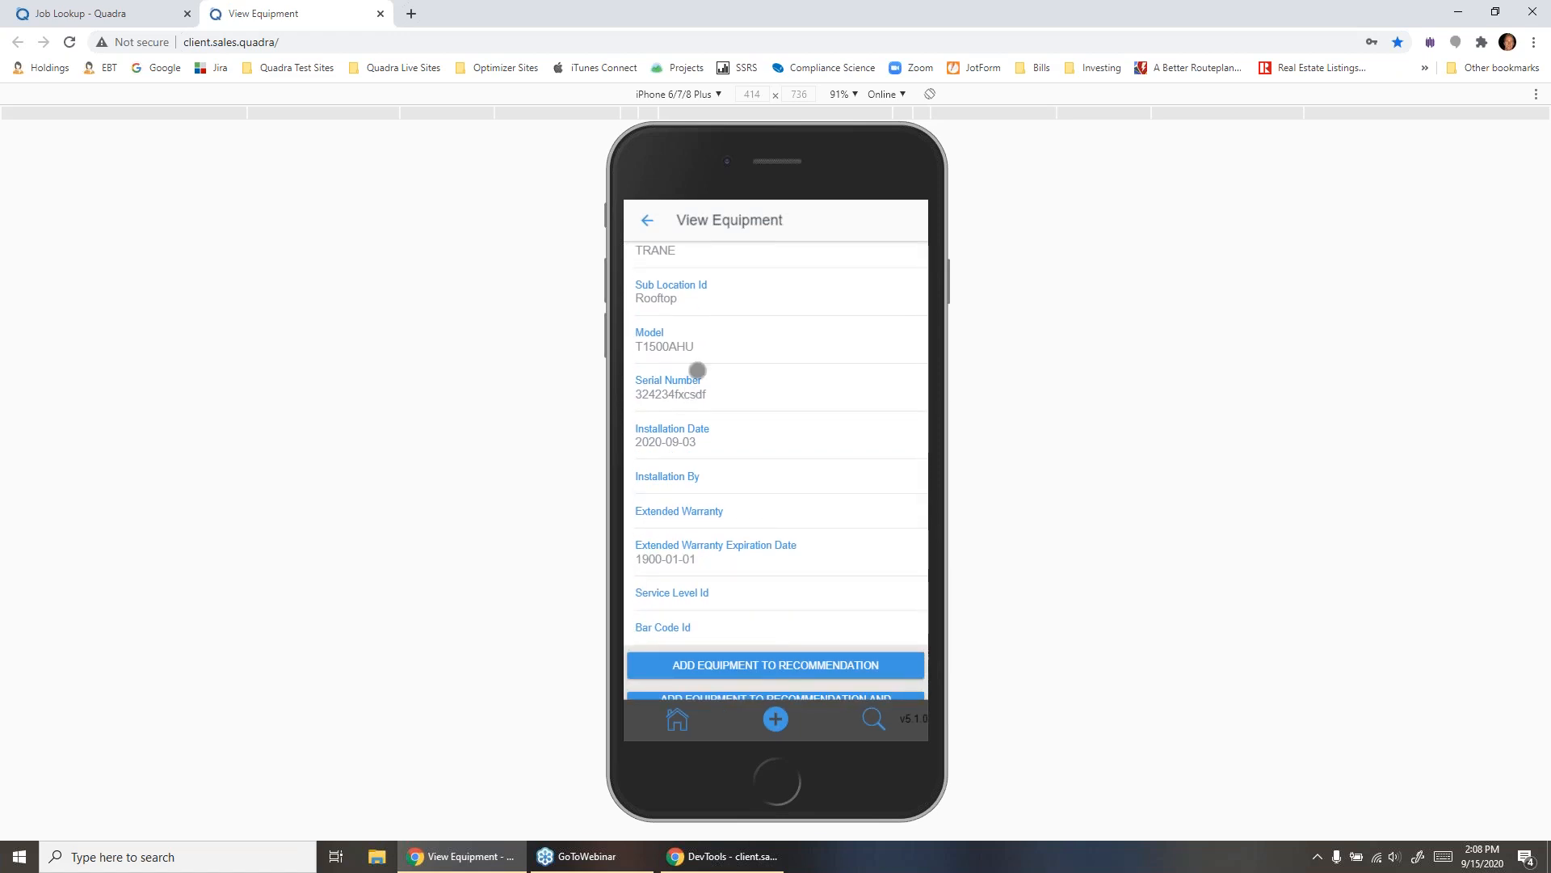
left_click(775, 664)
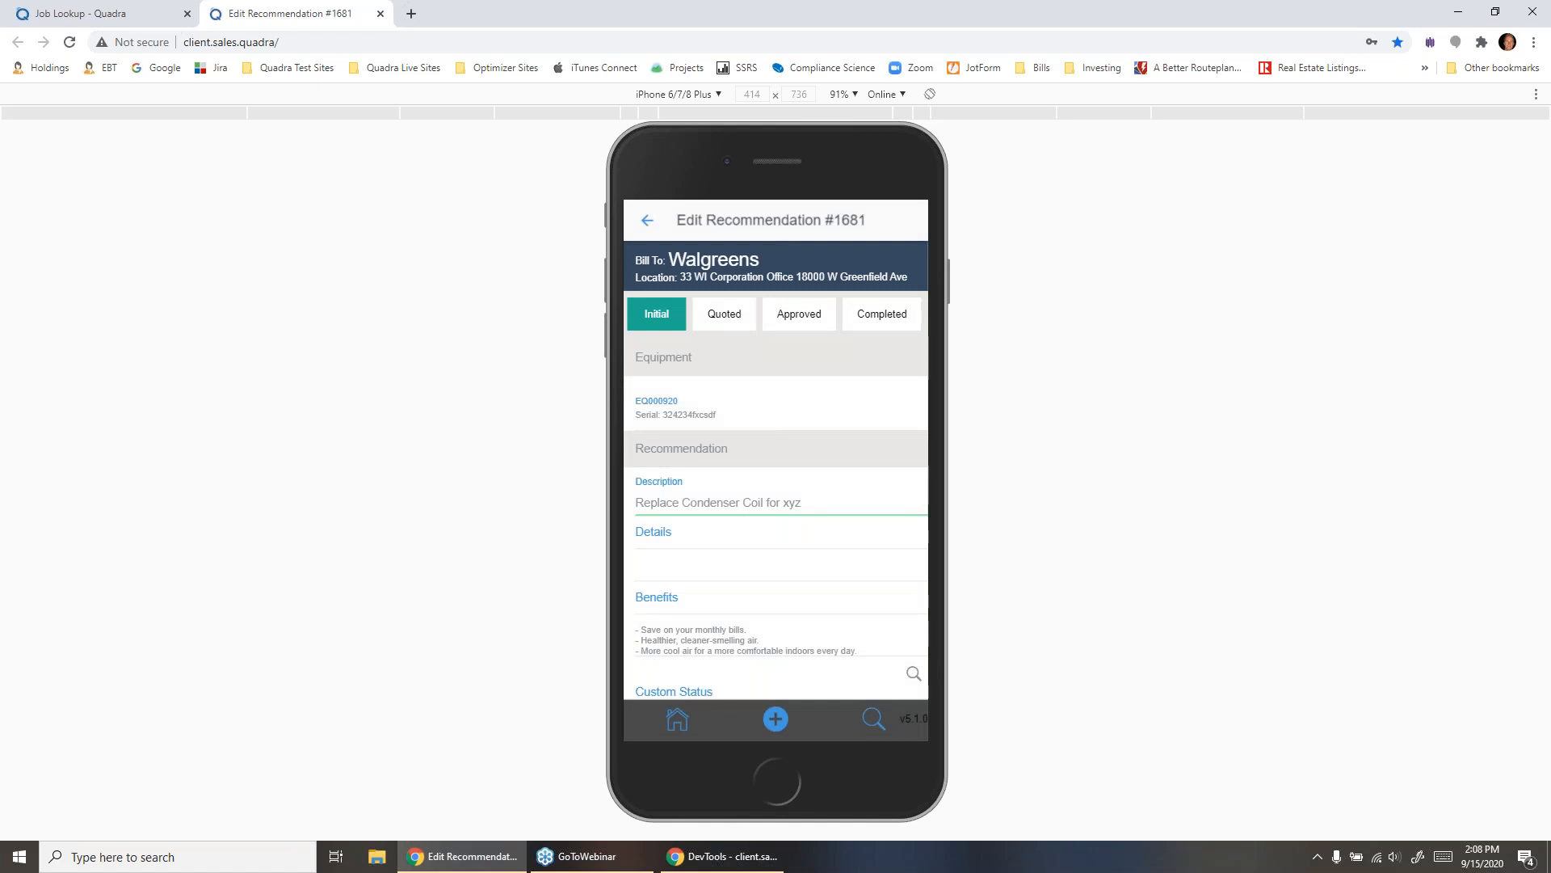
- Find inventory items matching "coil" and add the 3/4" Type L 60' coiled copper to the recommendation's items
scroll(776, 470, "down", 3)
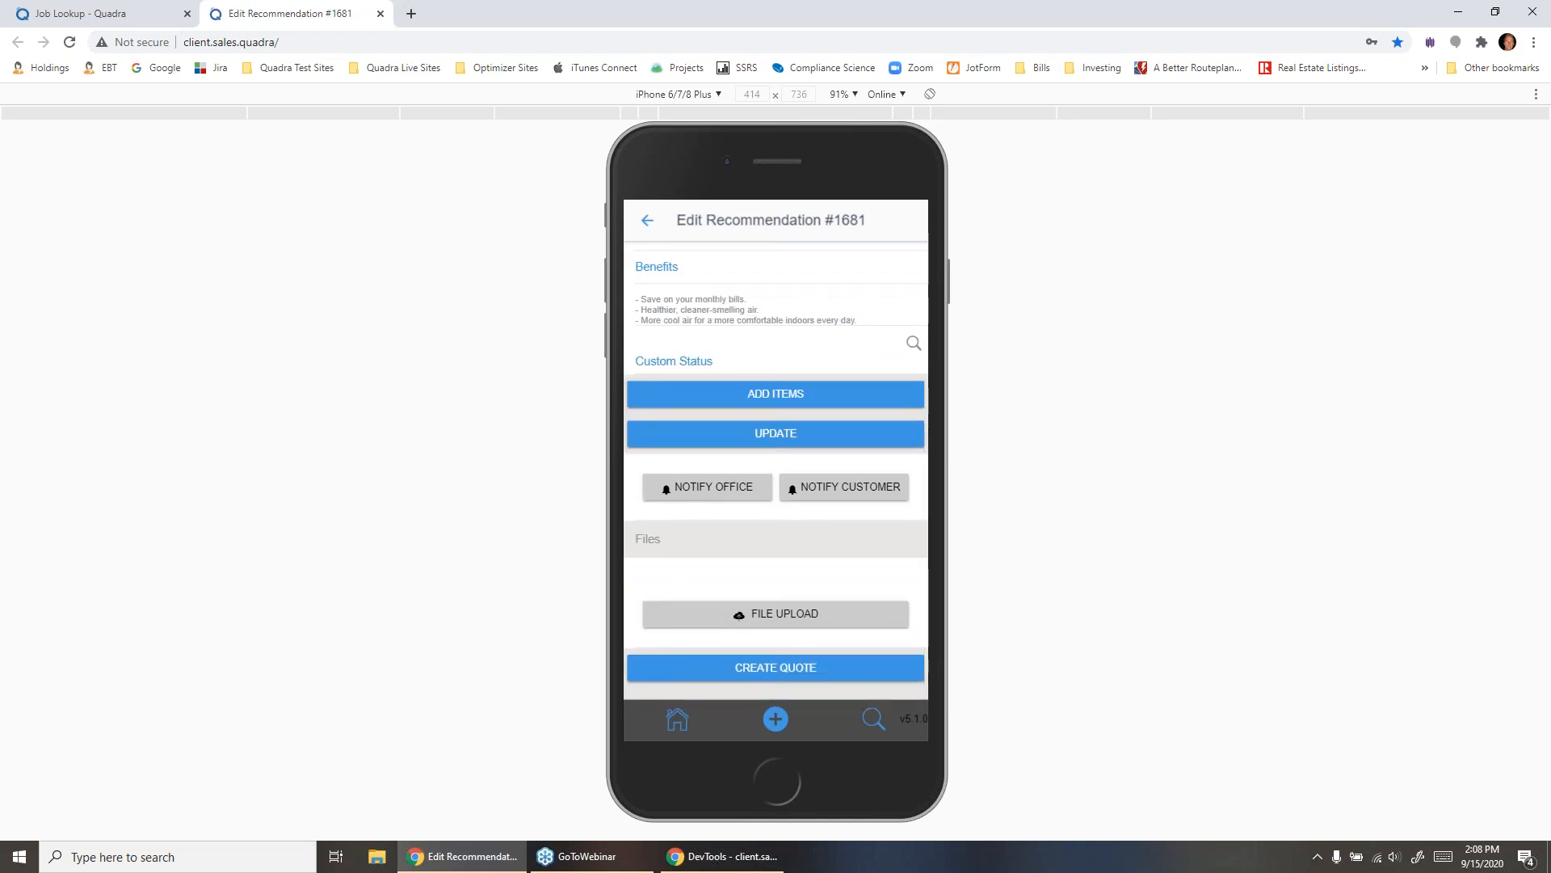
left_click(776, 394)
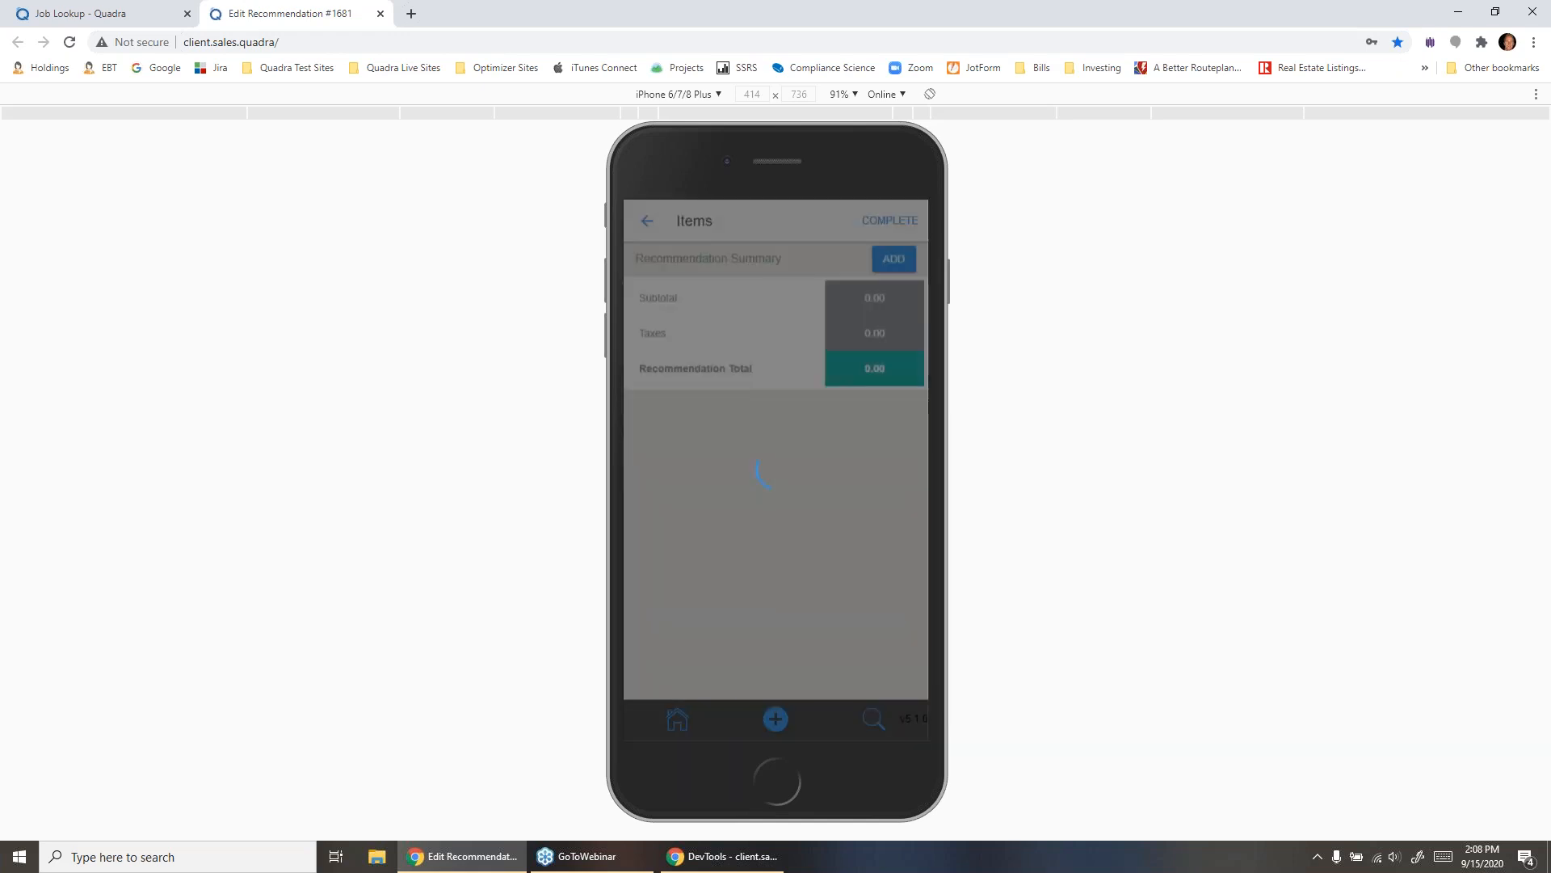
left_click(893, 312)
left_click(682, 341)
left_click(752, 310)
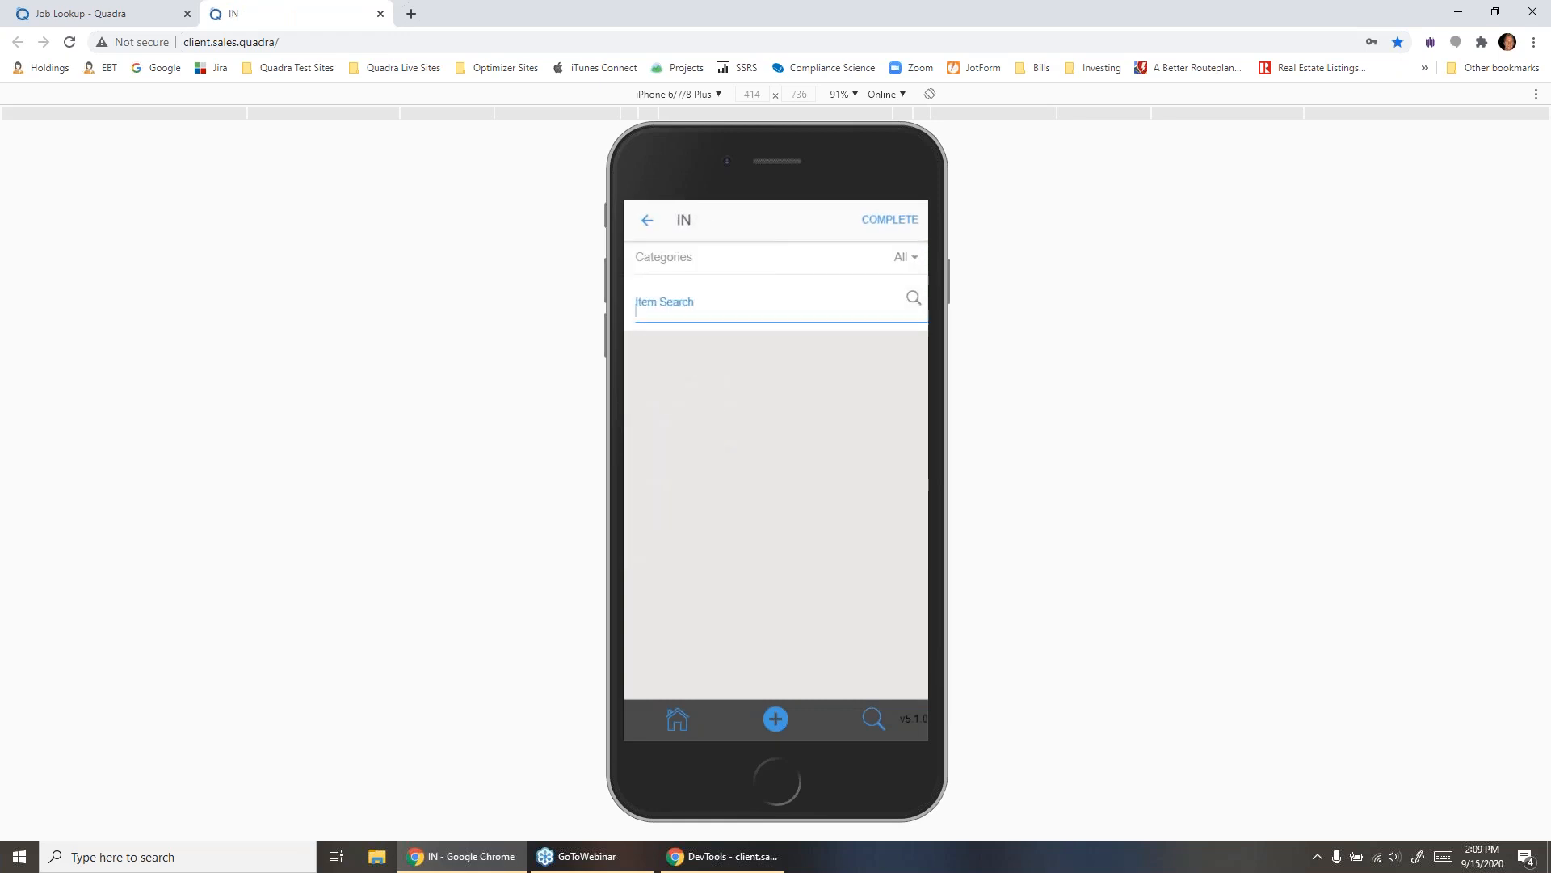
type("coil")
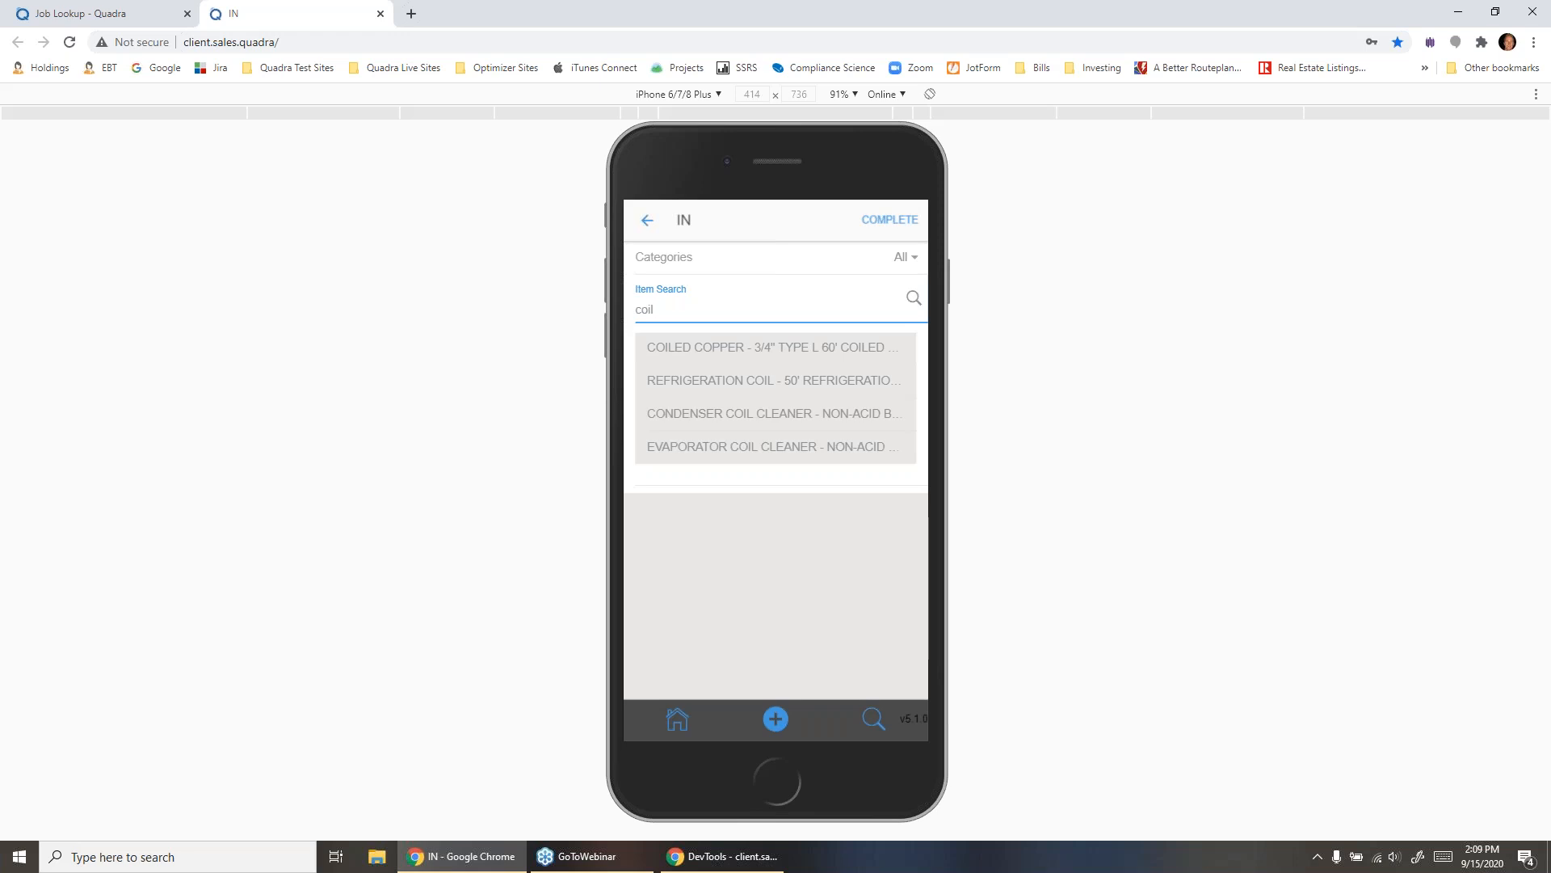
left_click(781, 348)
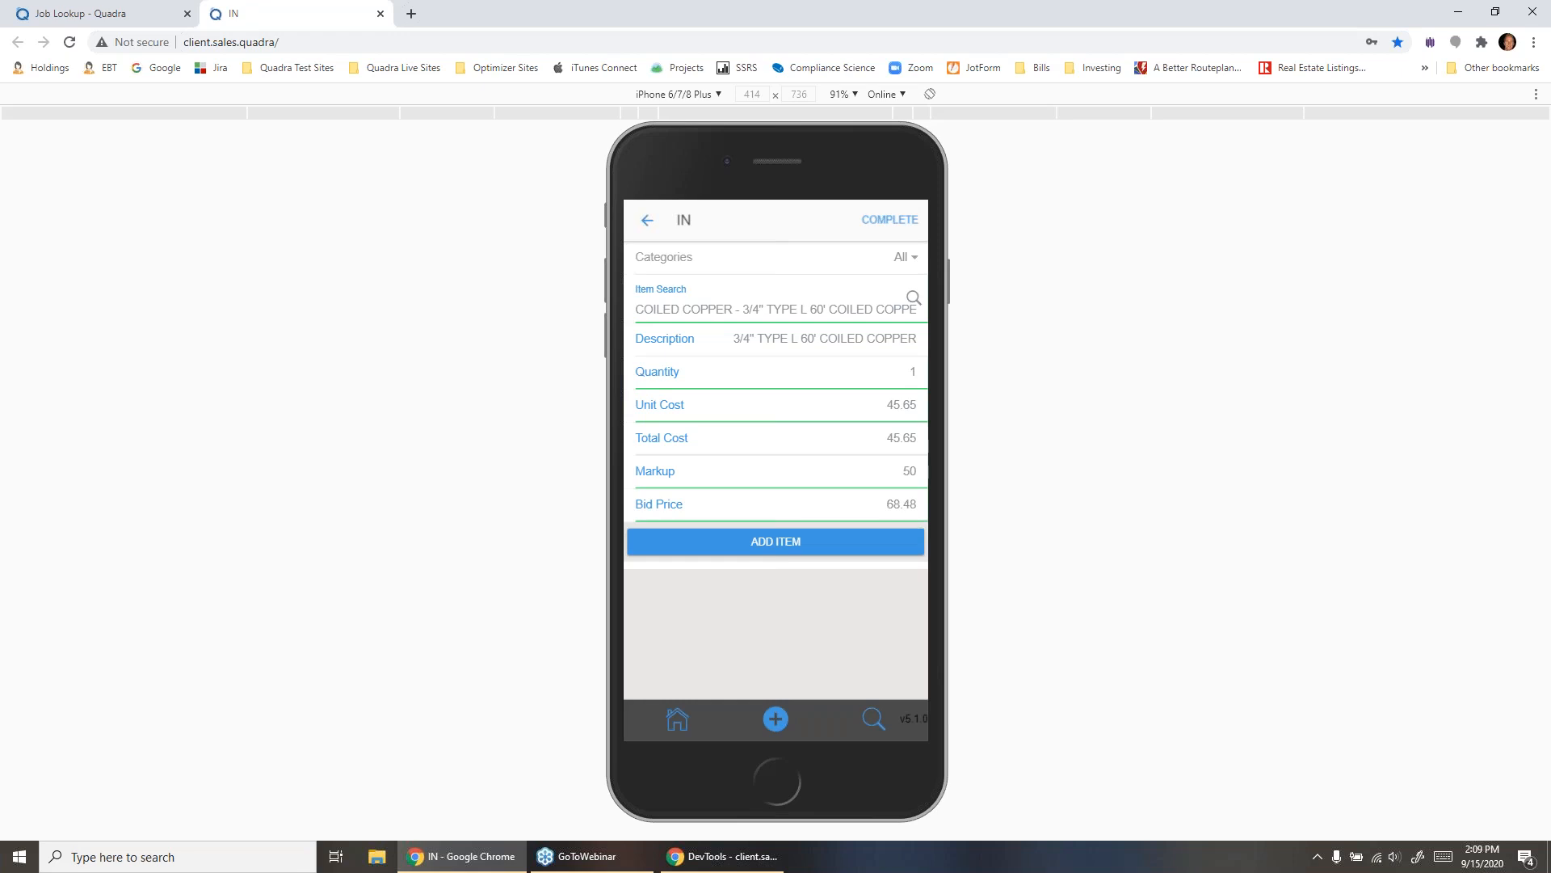
left_click(777, 544)
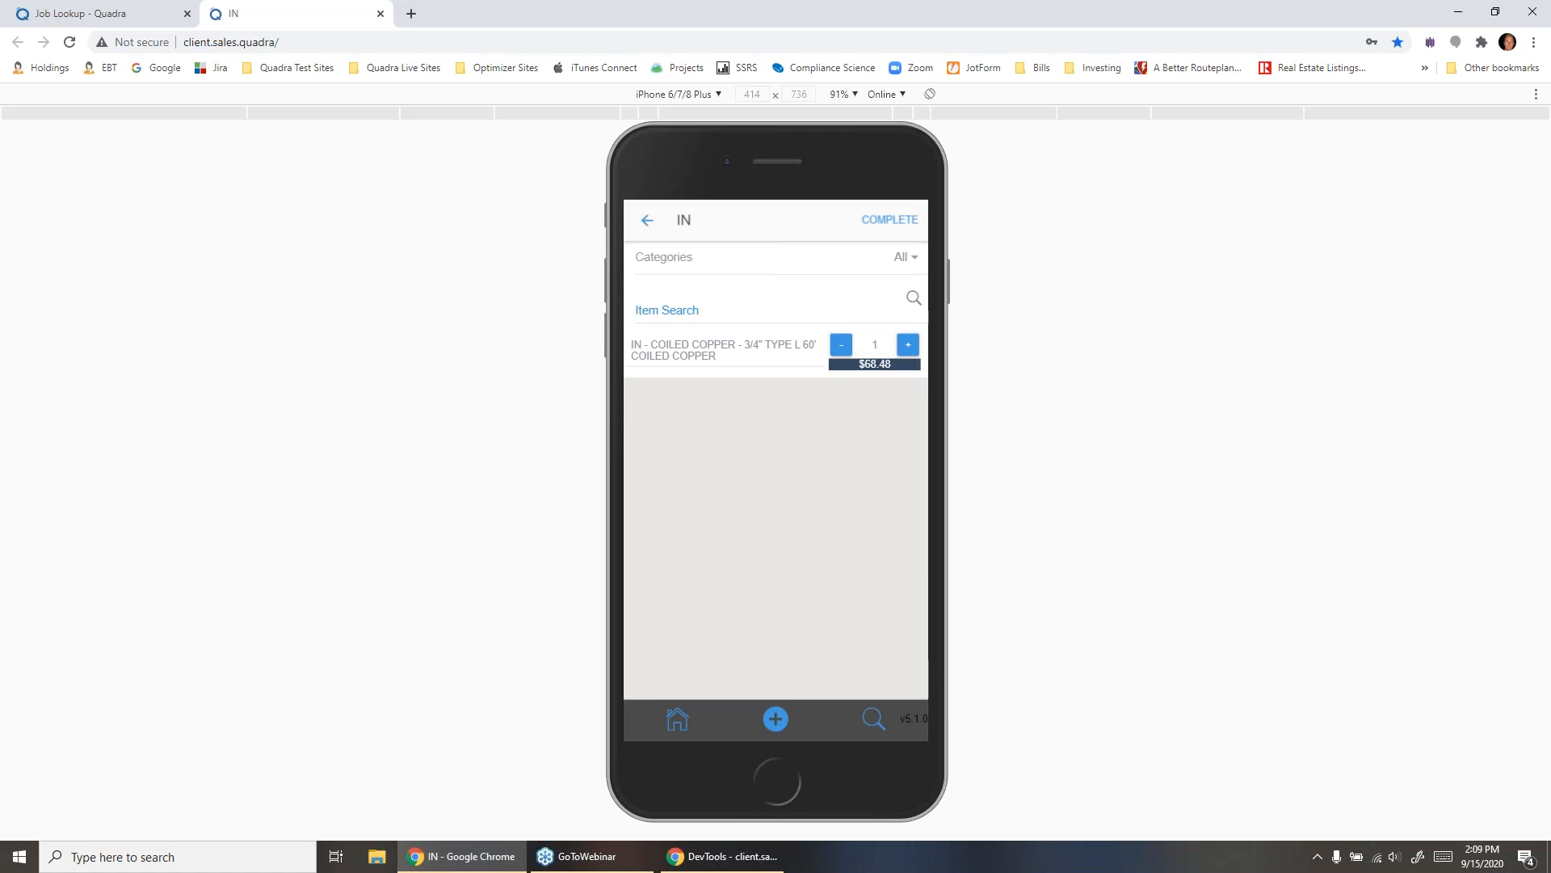
- Add hourly Technician service labor with its quantity raised by one, and complete the recommendation's items
left_click(647, 220)
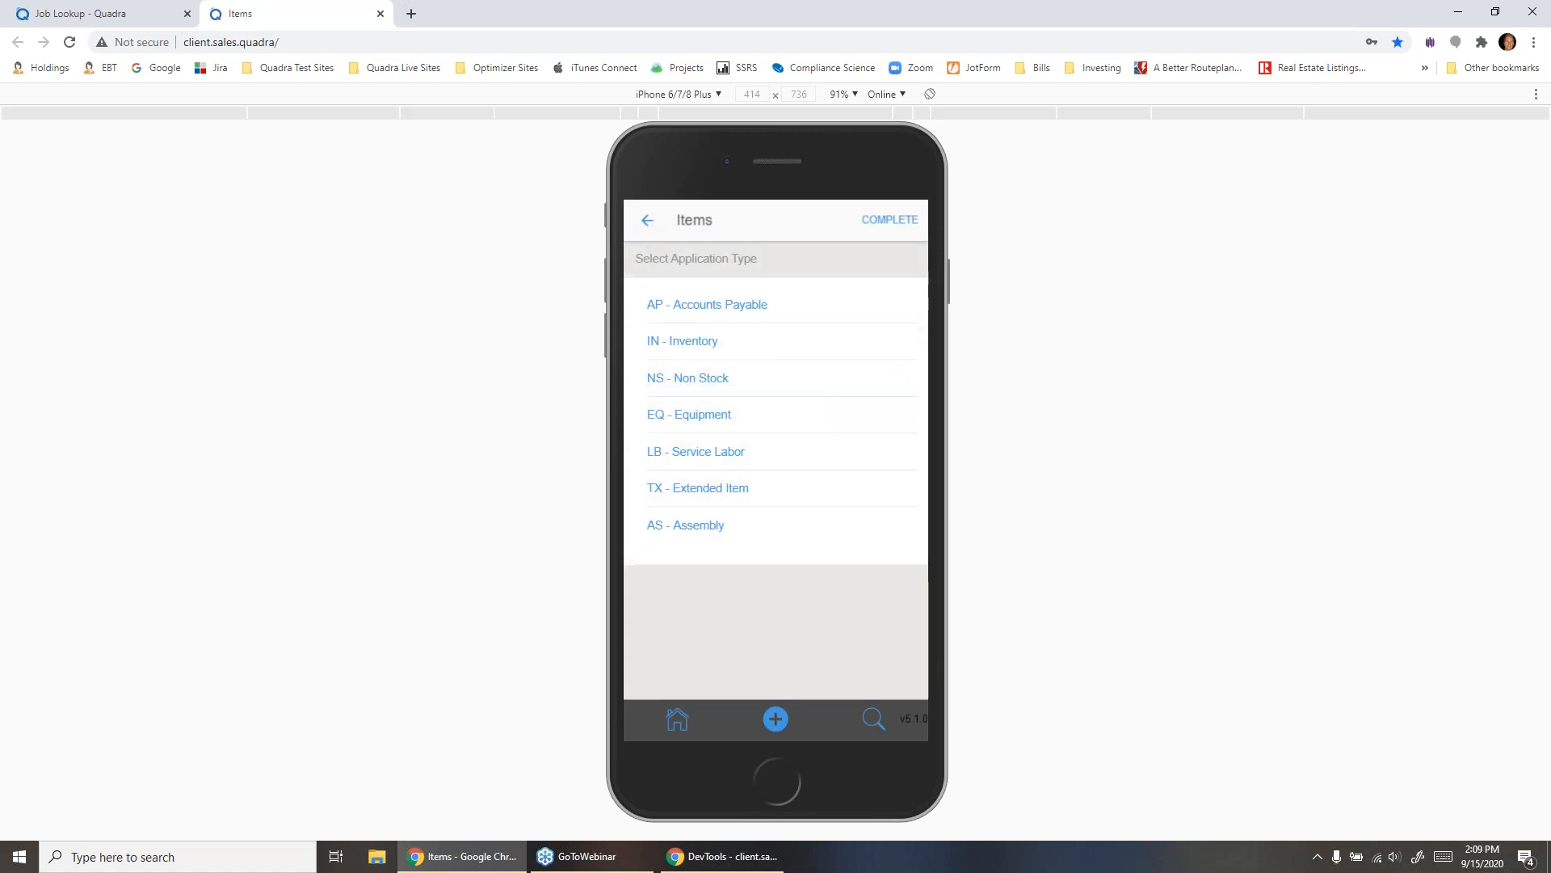
left_click(695, 451)
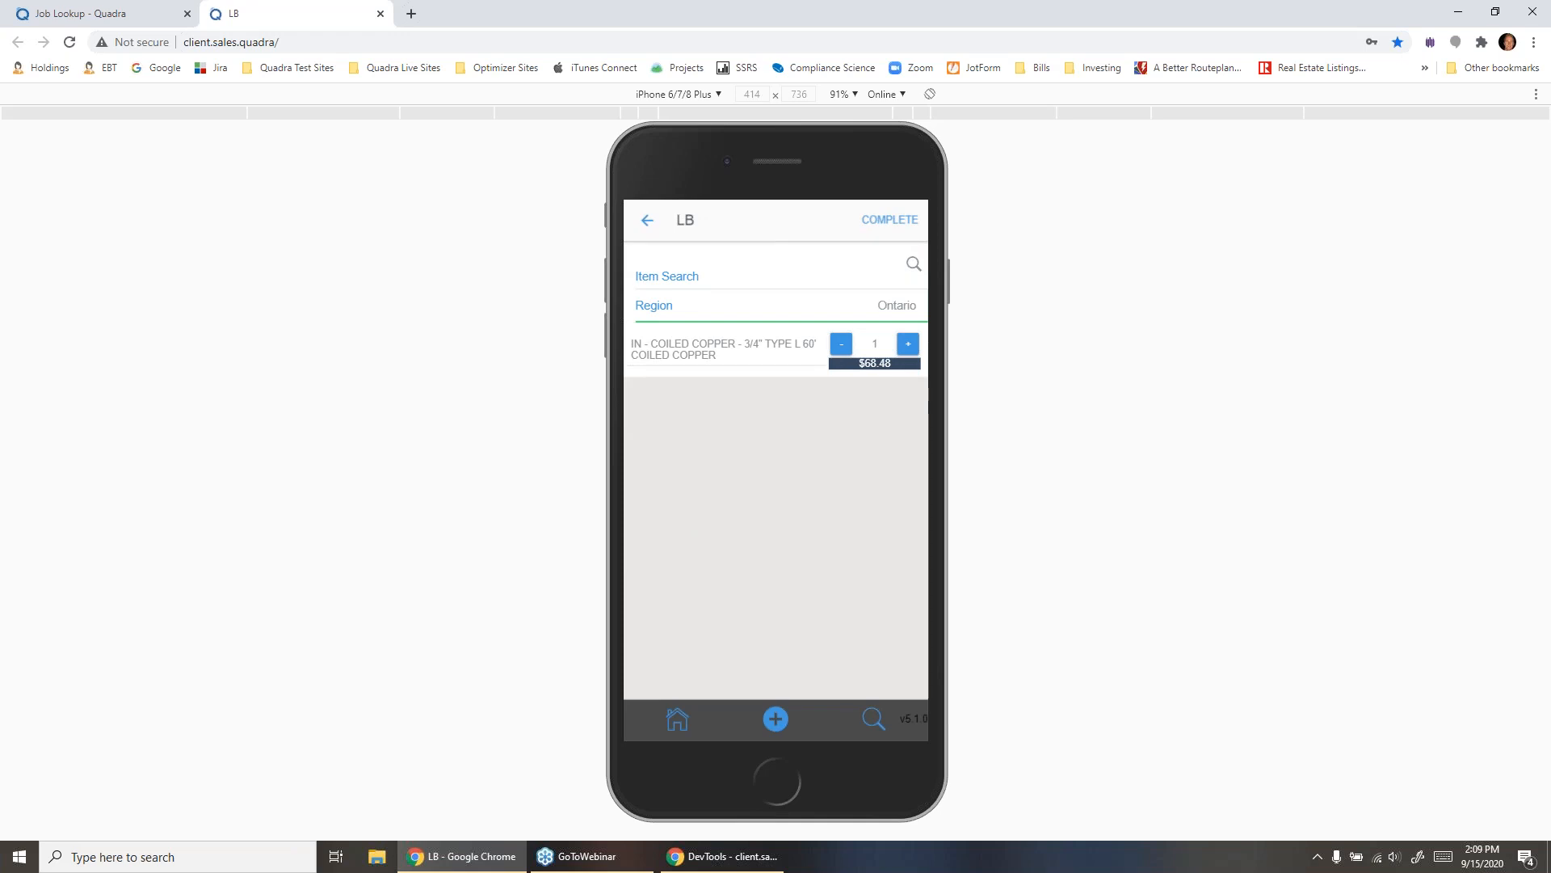
left_click(913, 264)
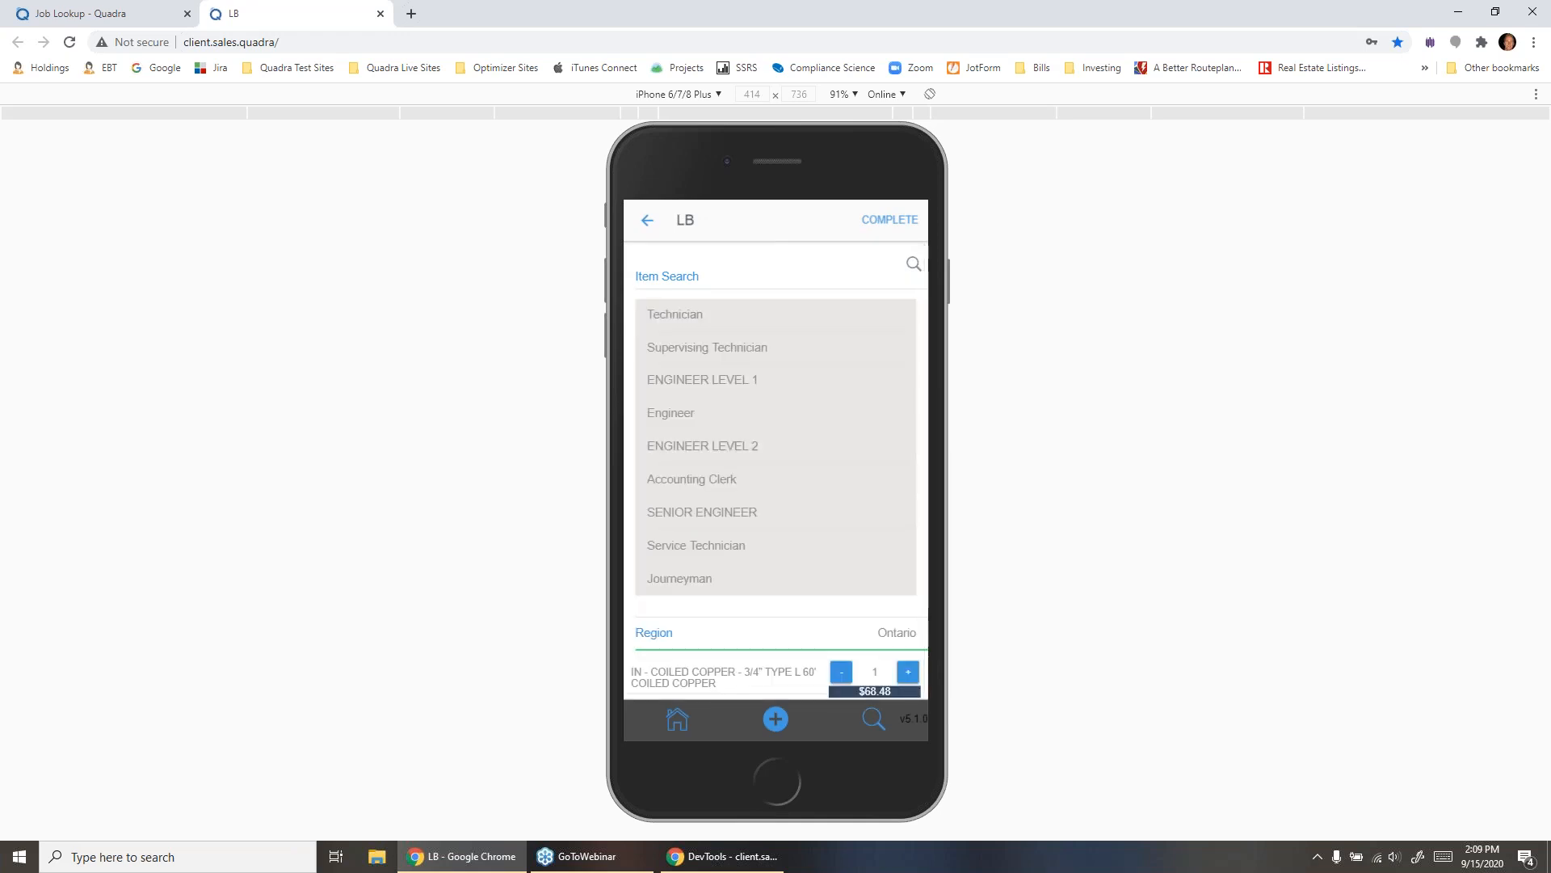
left_click(697, 314)
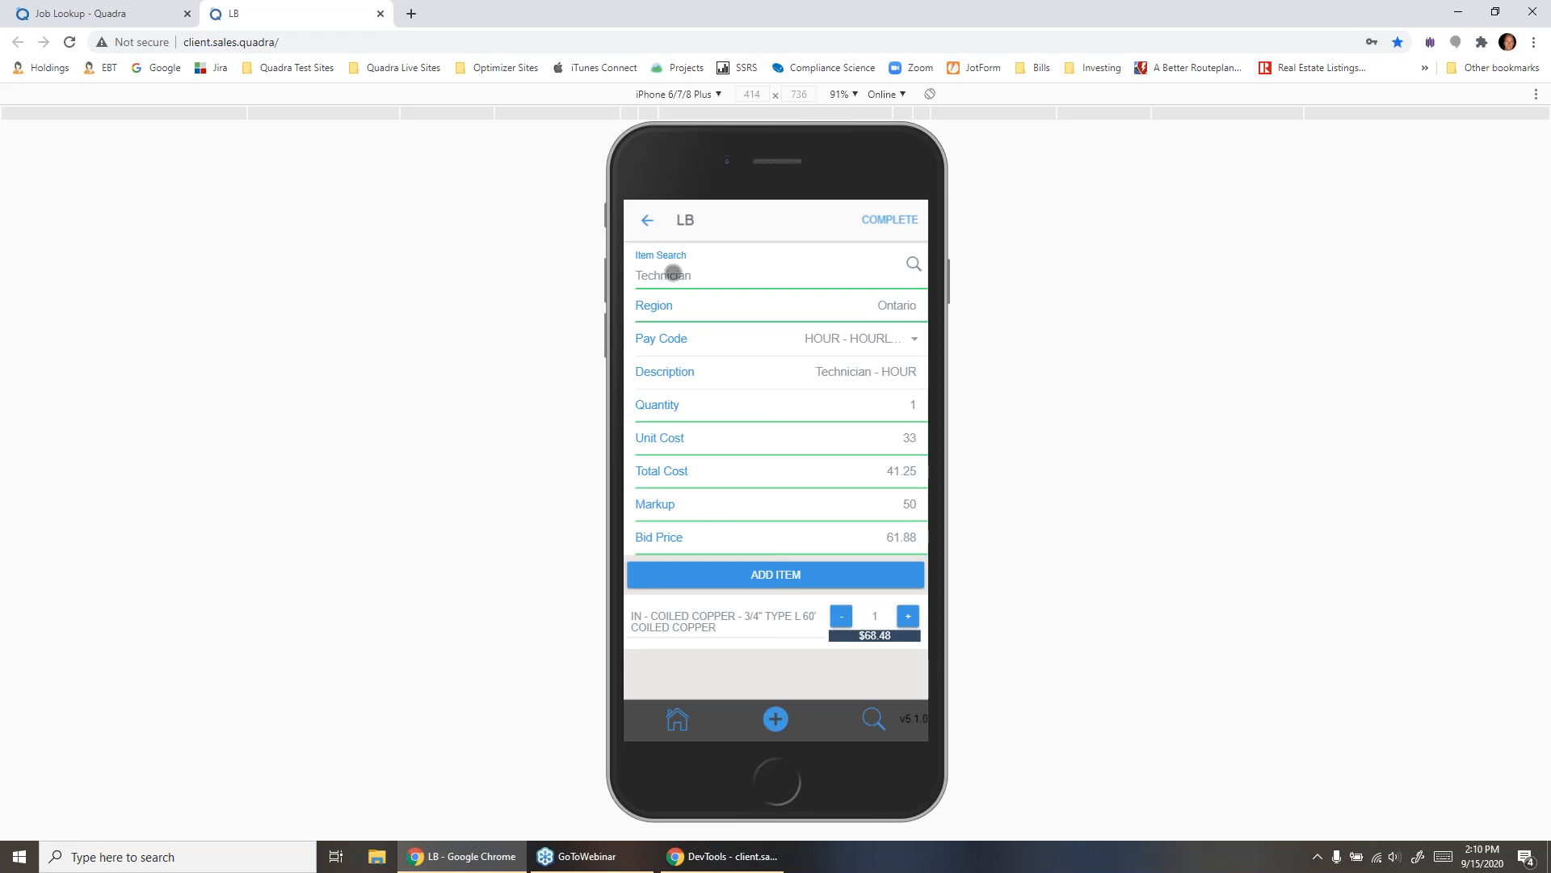
left_click(857, 339)
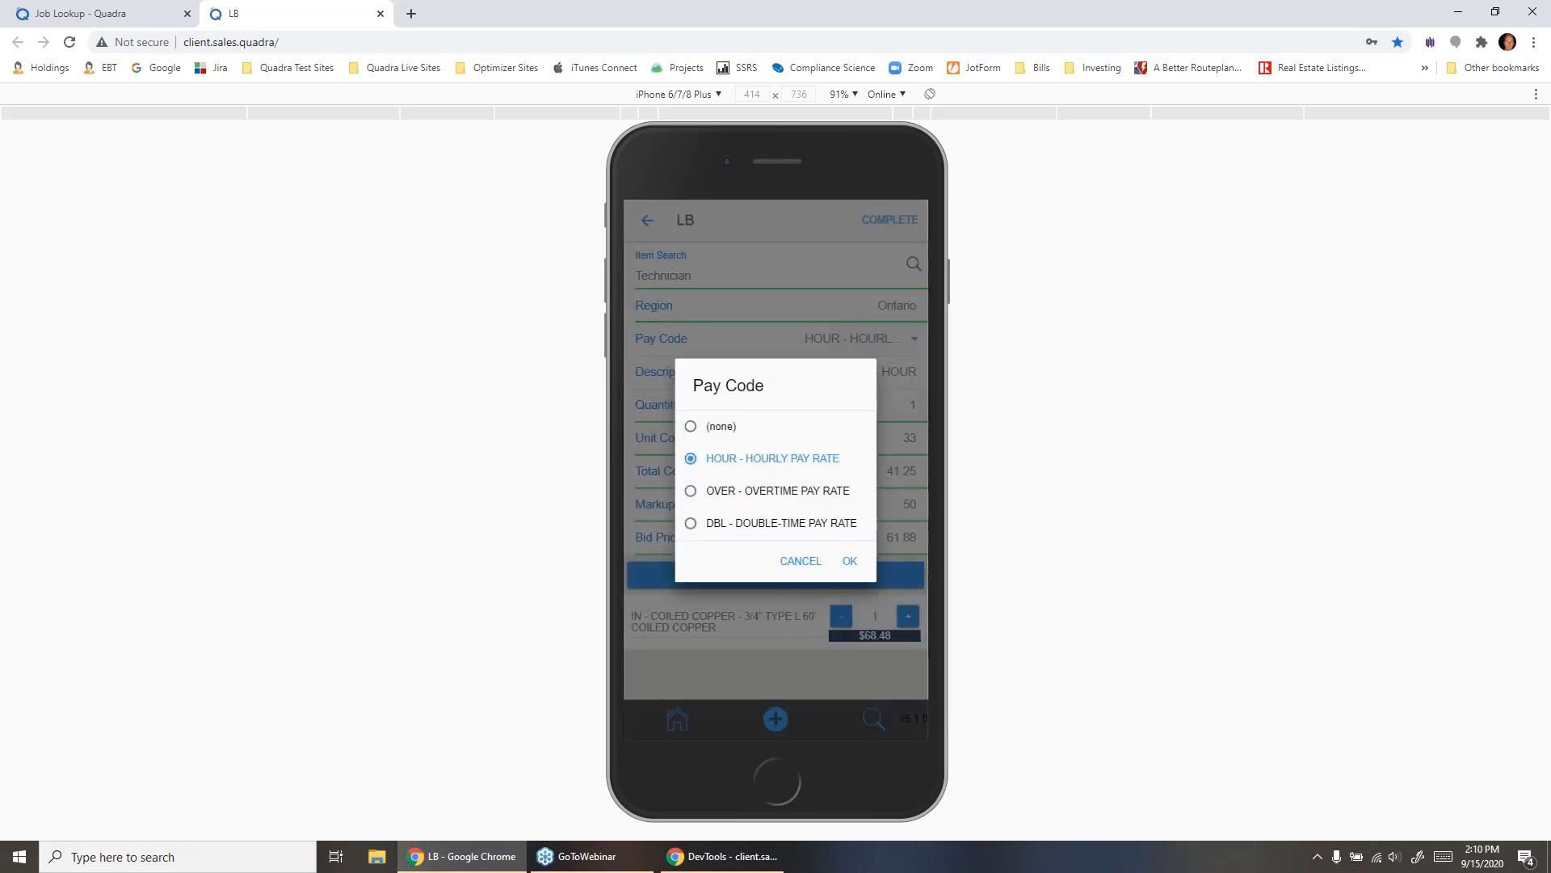
left_click(800, 560)
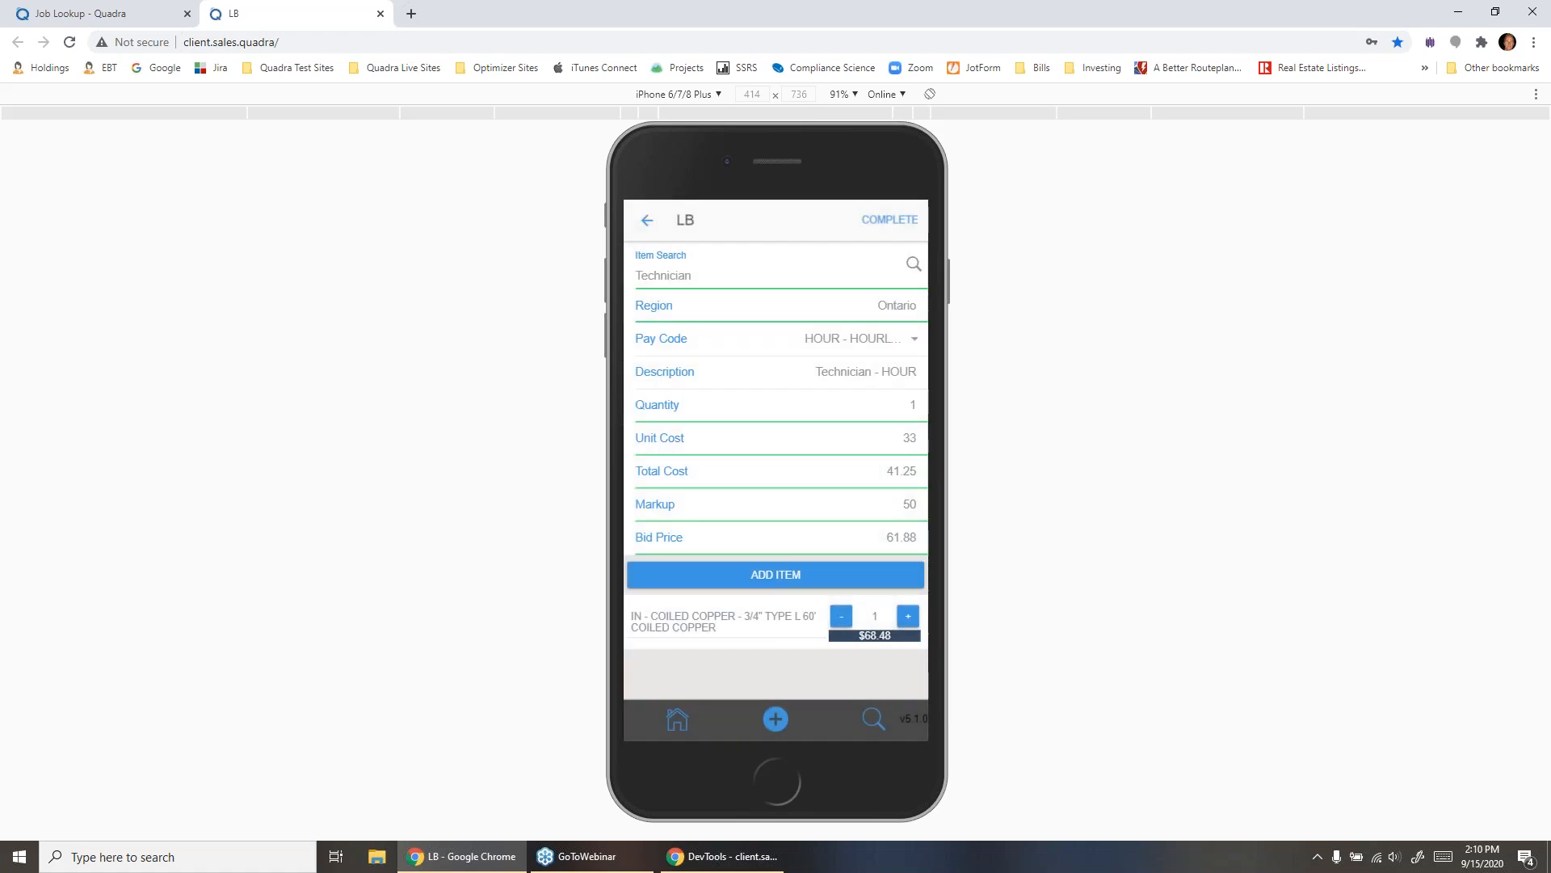
left_click(800, 574)
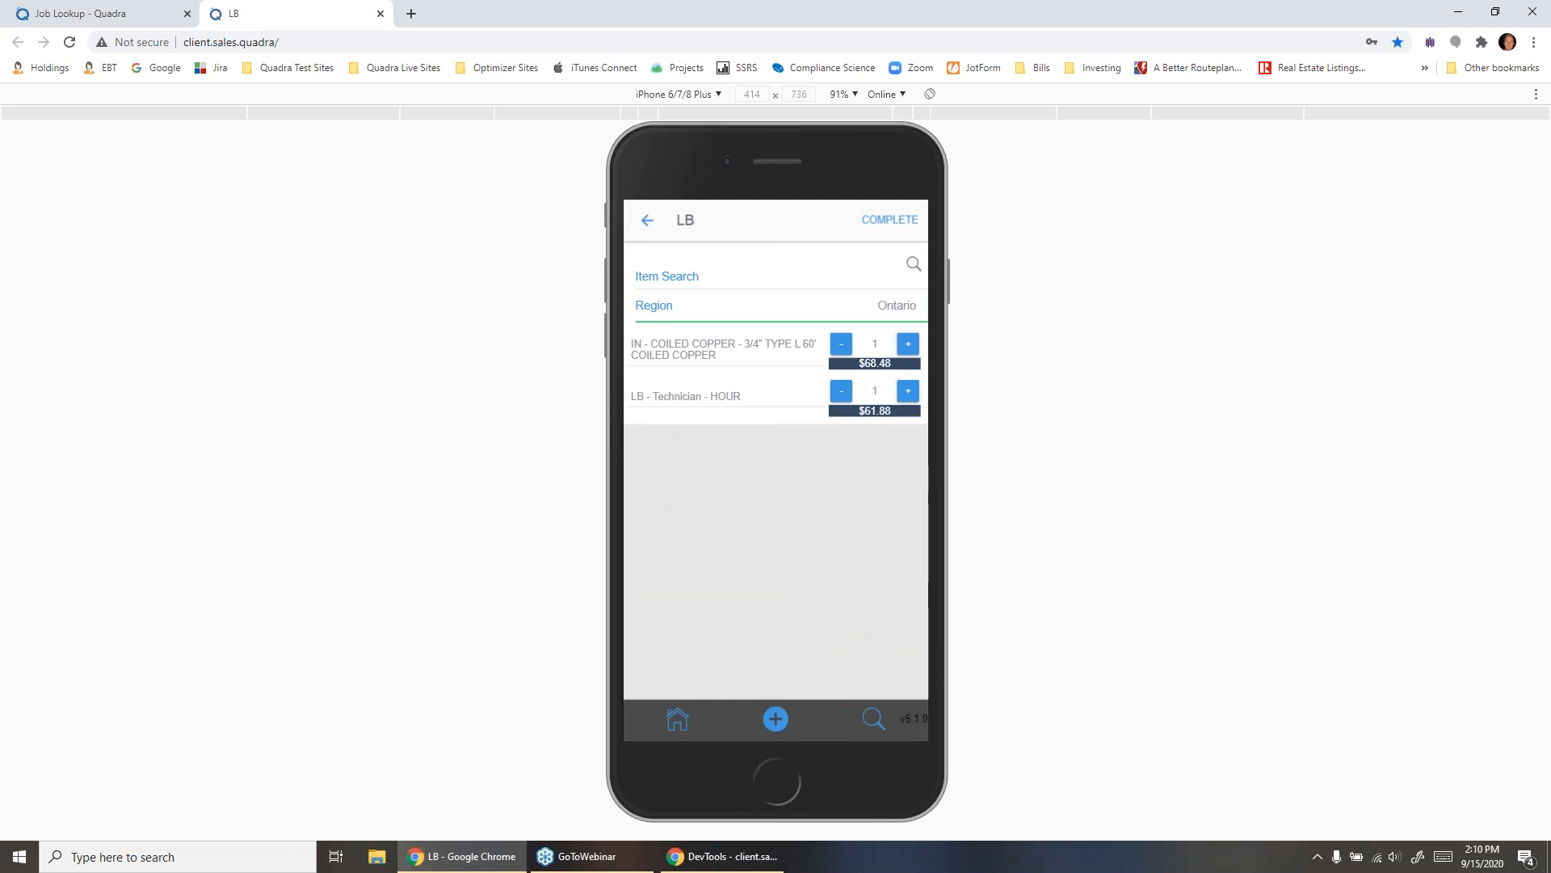
left_click(908, 390)
left_click(889, 220)
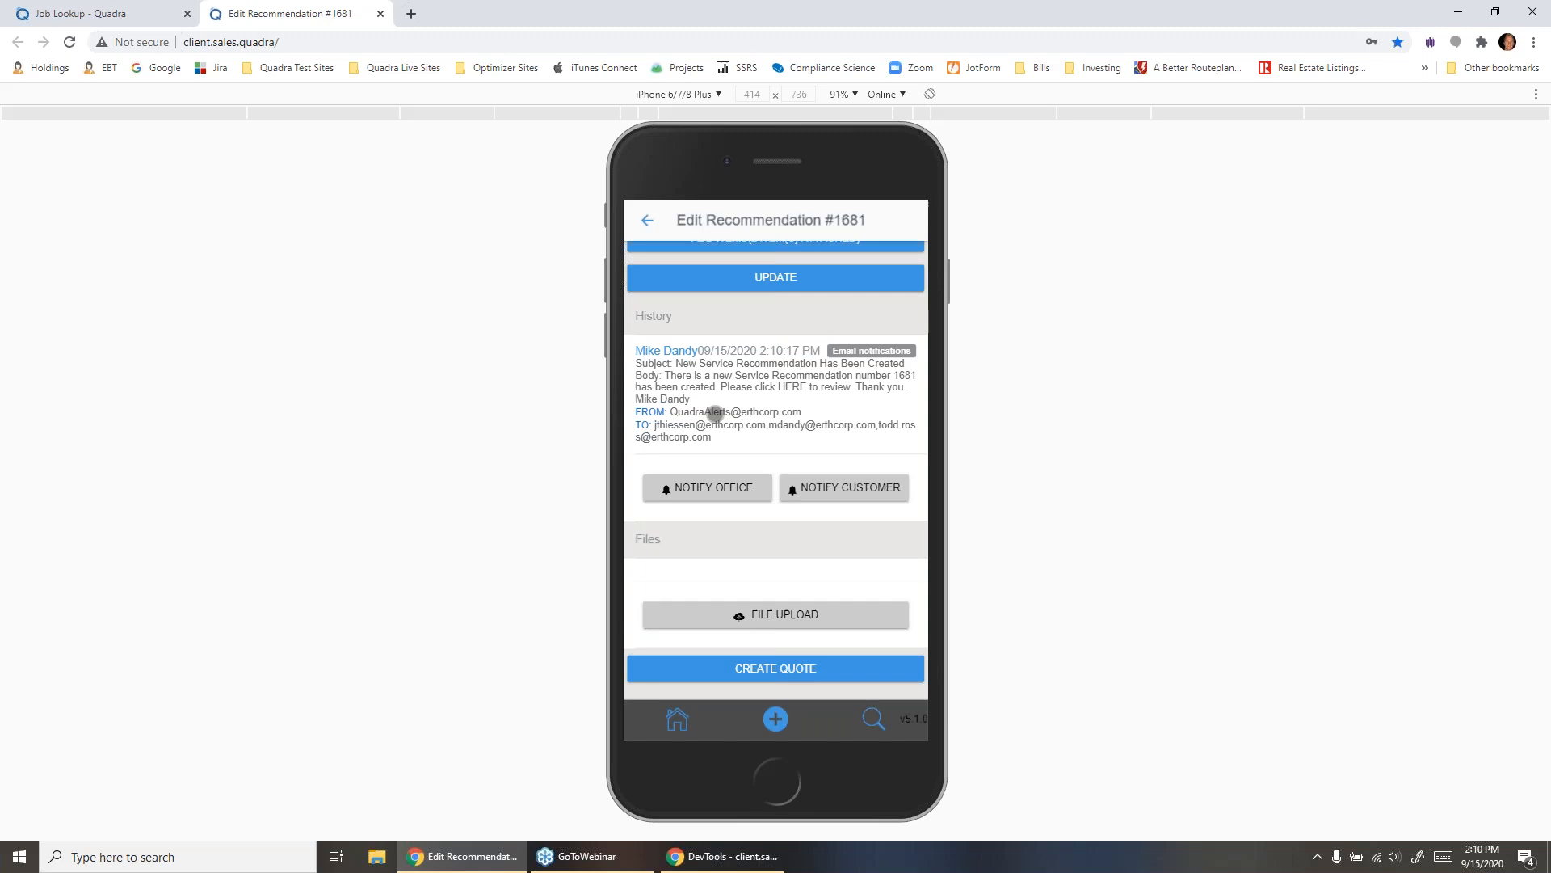
- Upload the HVAC Unit image from the Demo Files folder in C:\Demo Data to the recommendation's files
left_click(775, 614)
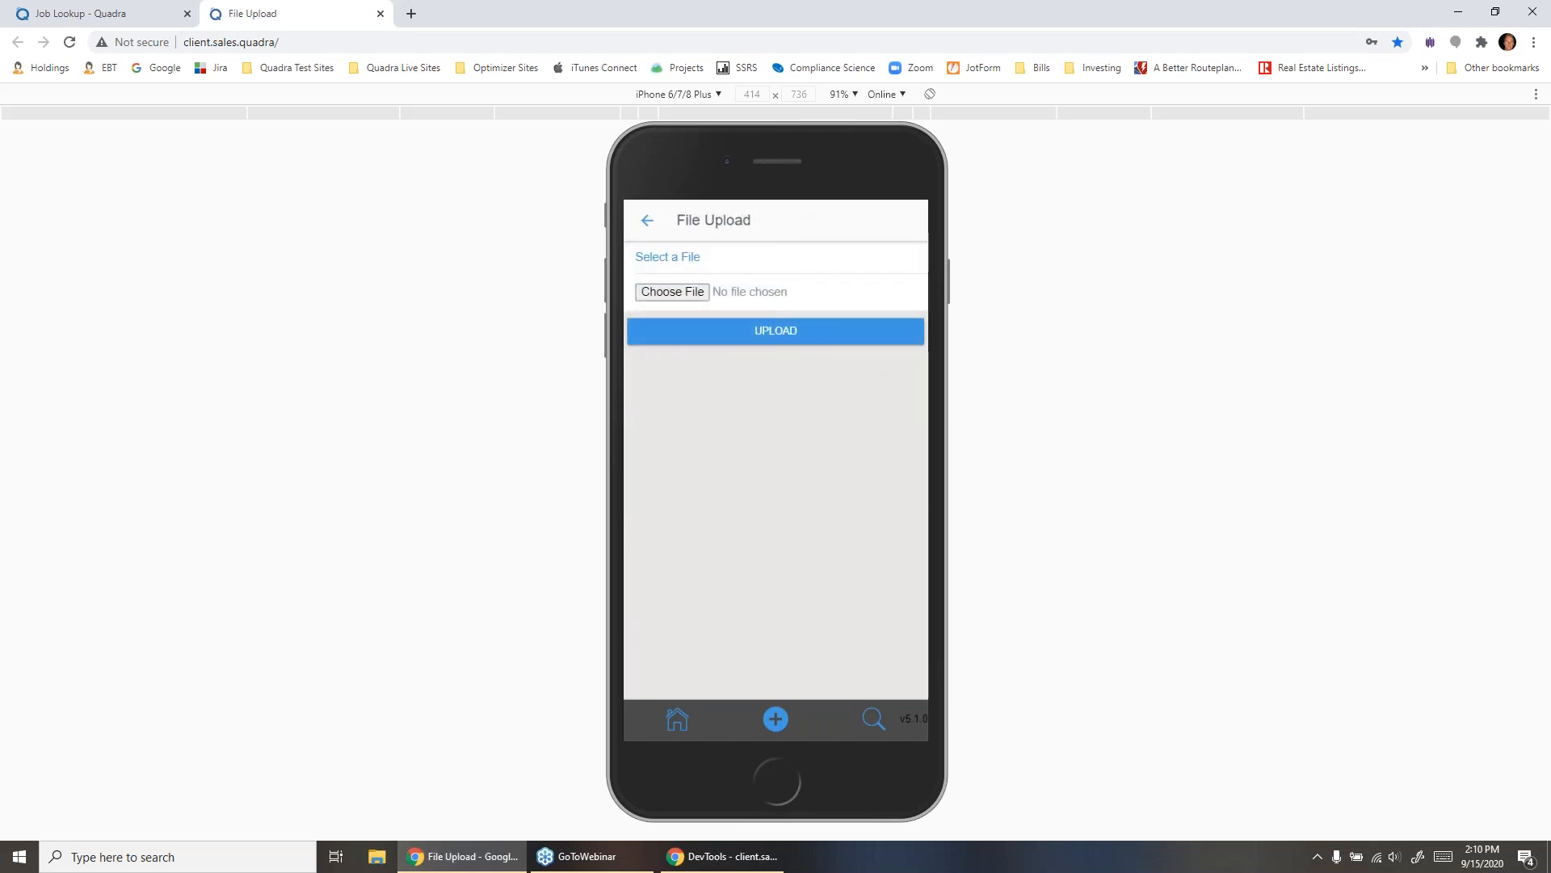
left_click(672, 292)
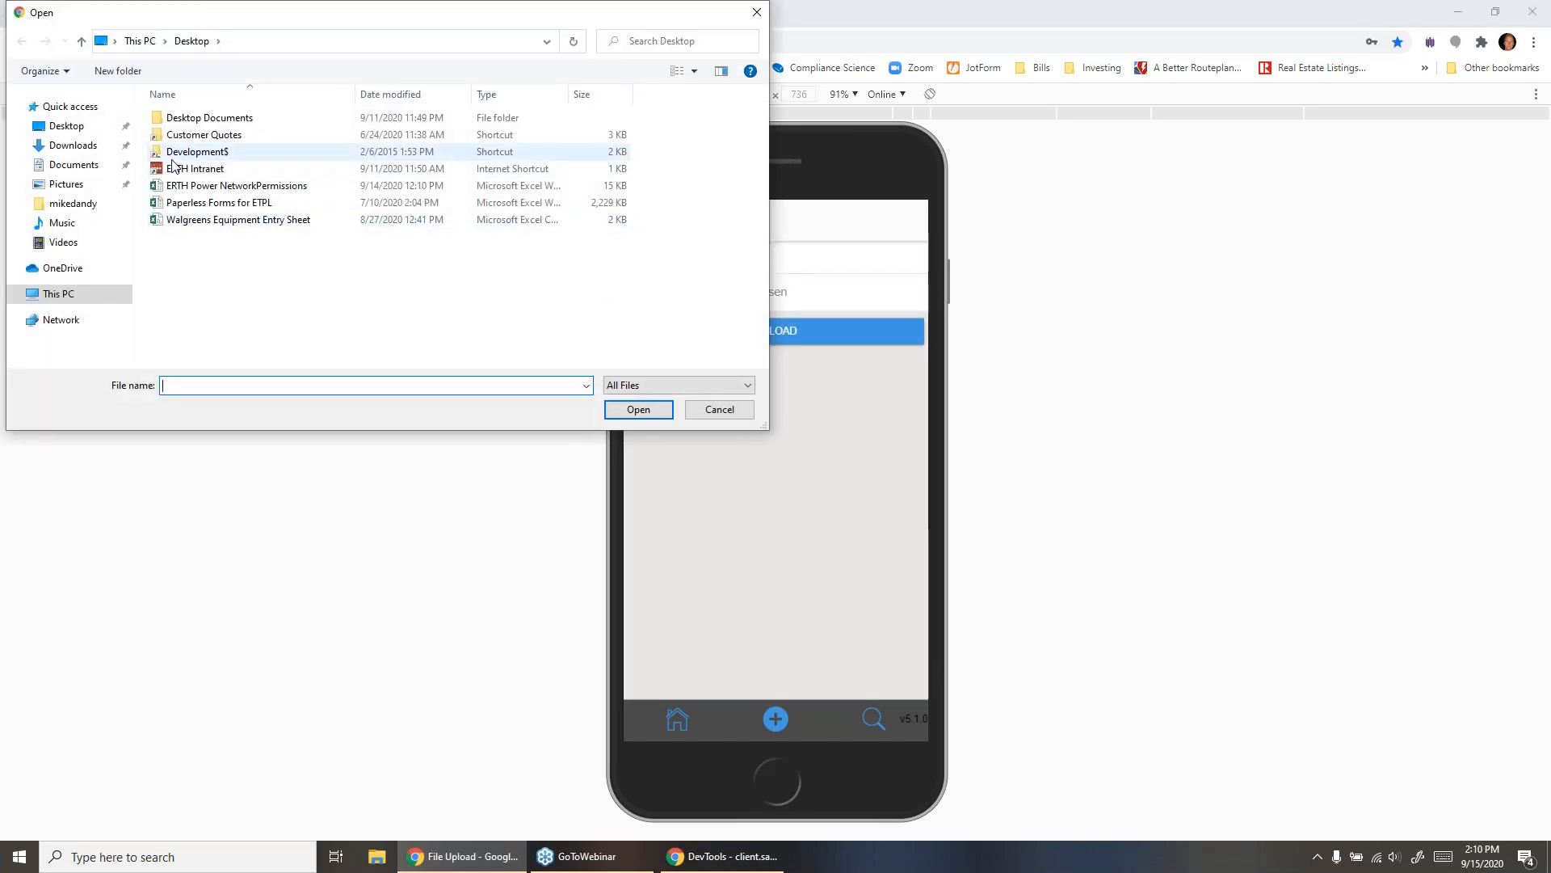
left_click(58, 295)
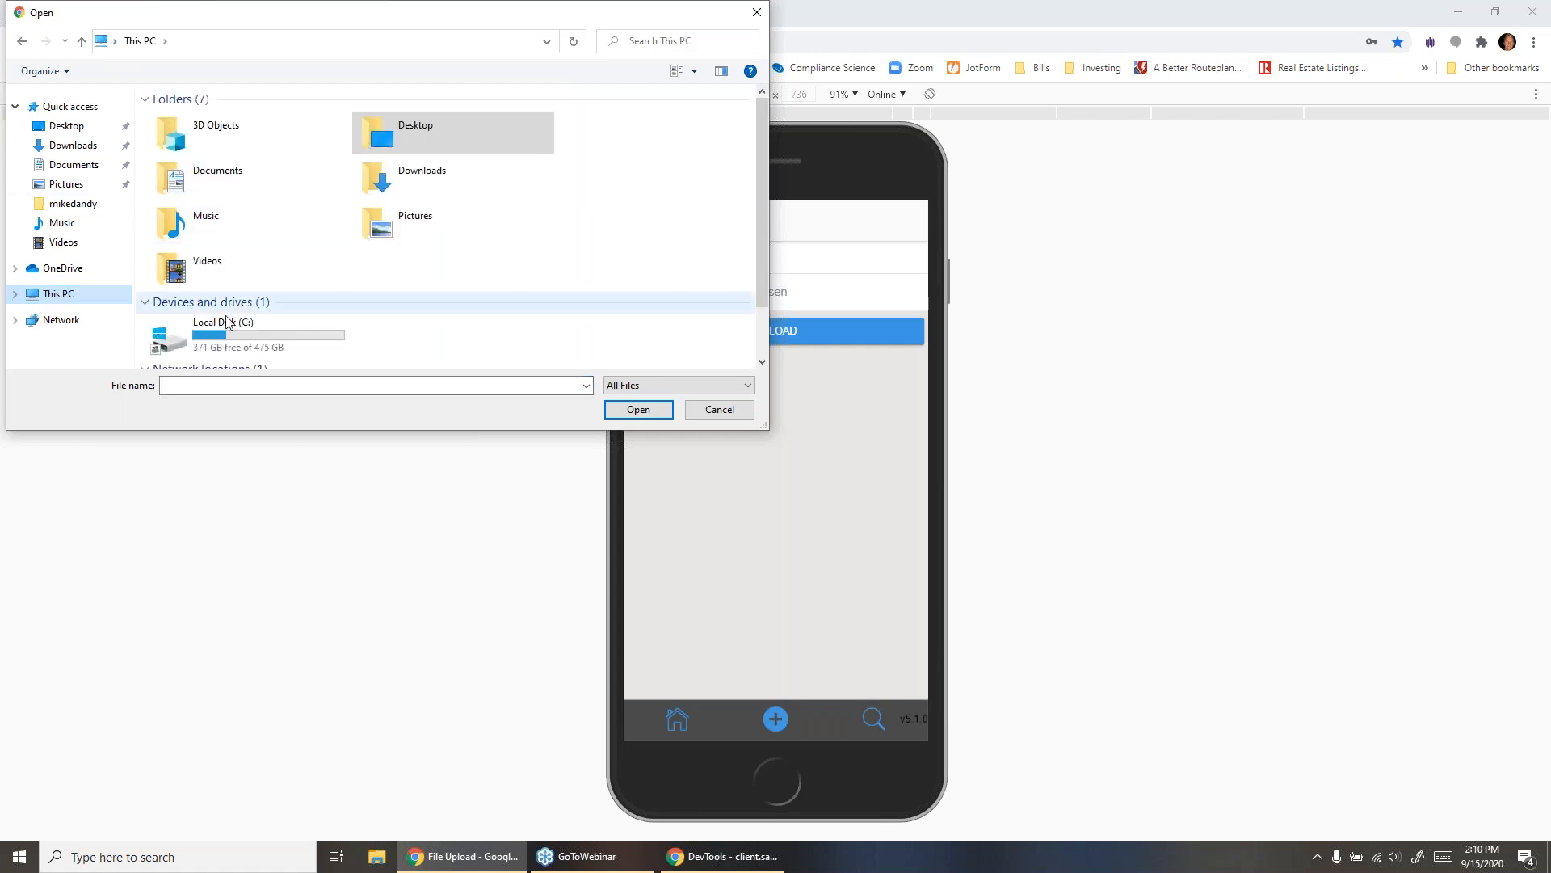
double_click(225, 325)
double_click(181, 119)
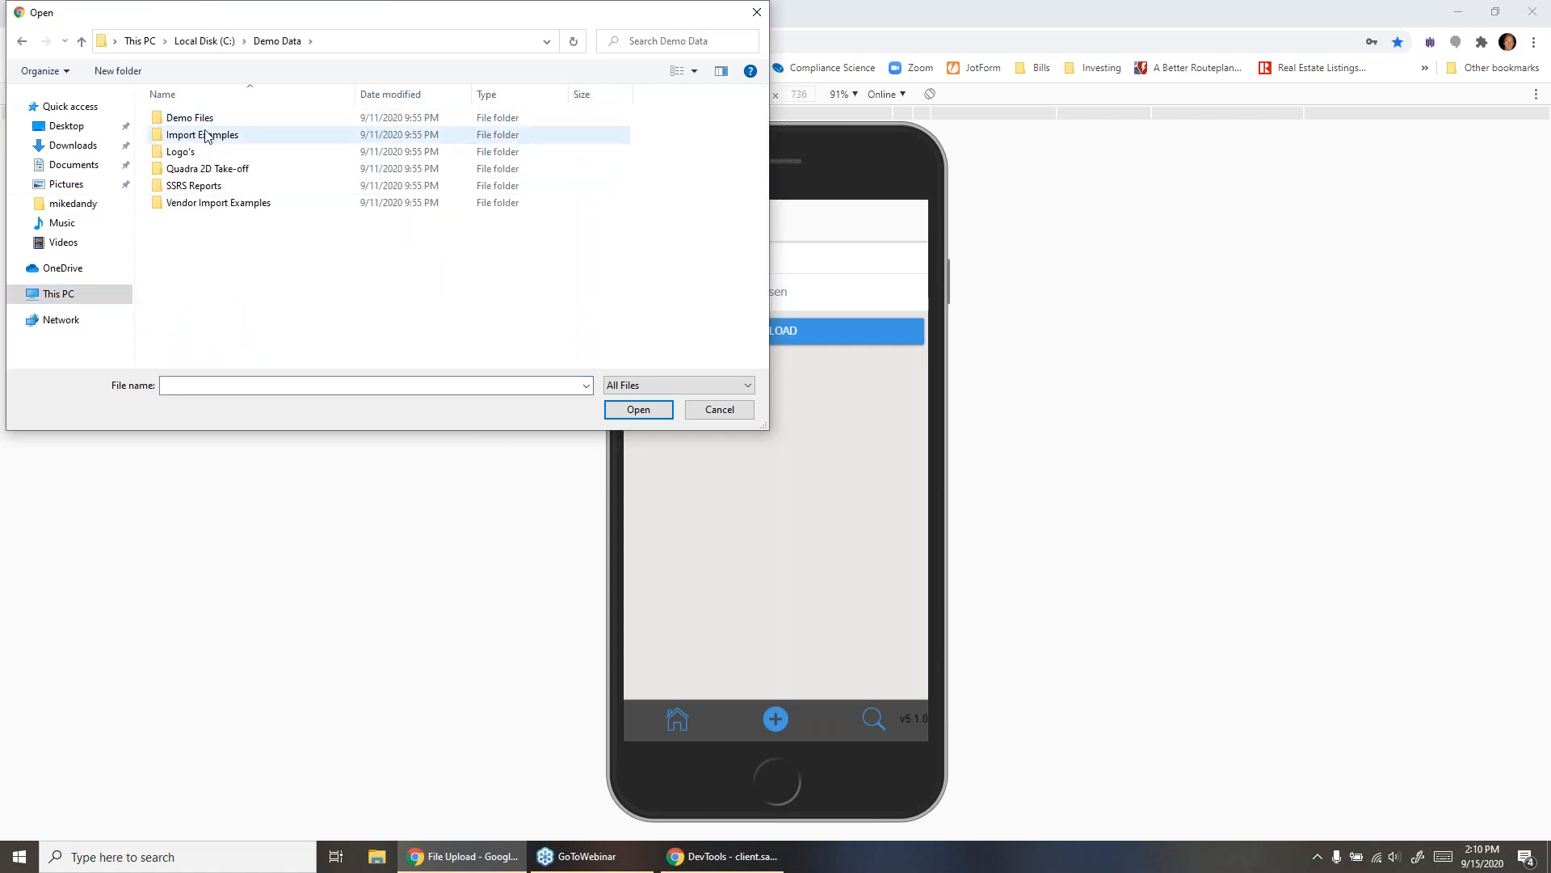
left_click(209, 124)
double_click(208, 123)
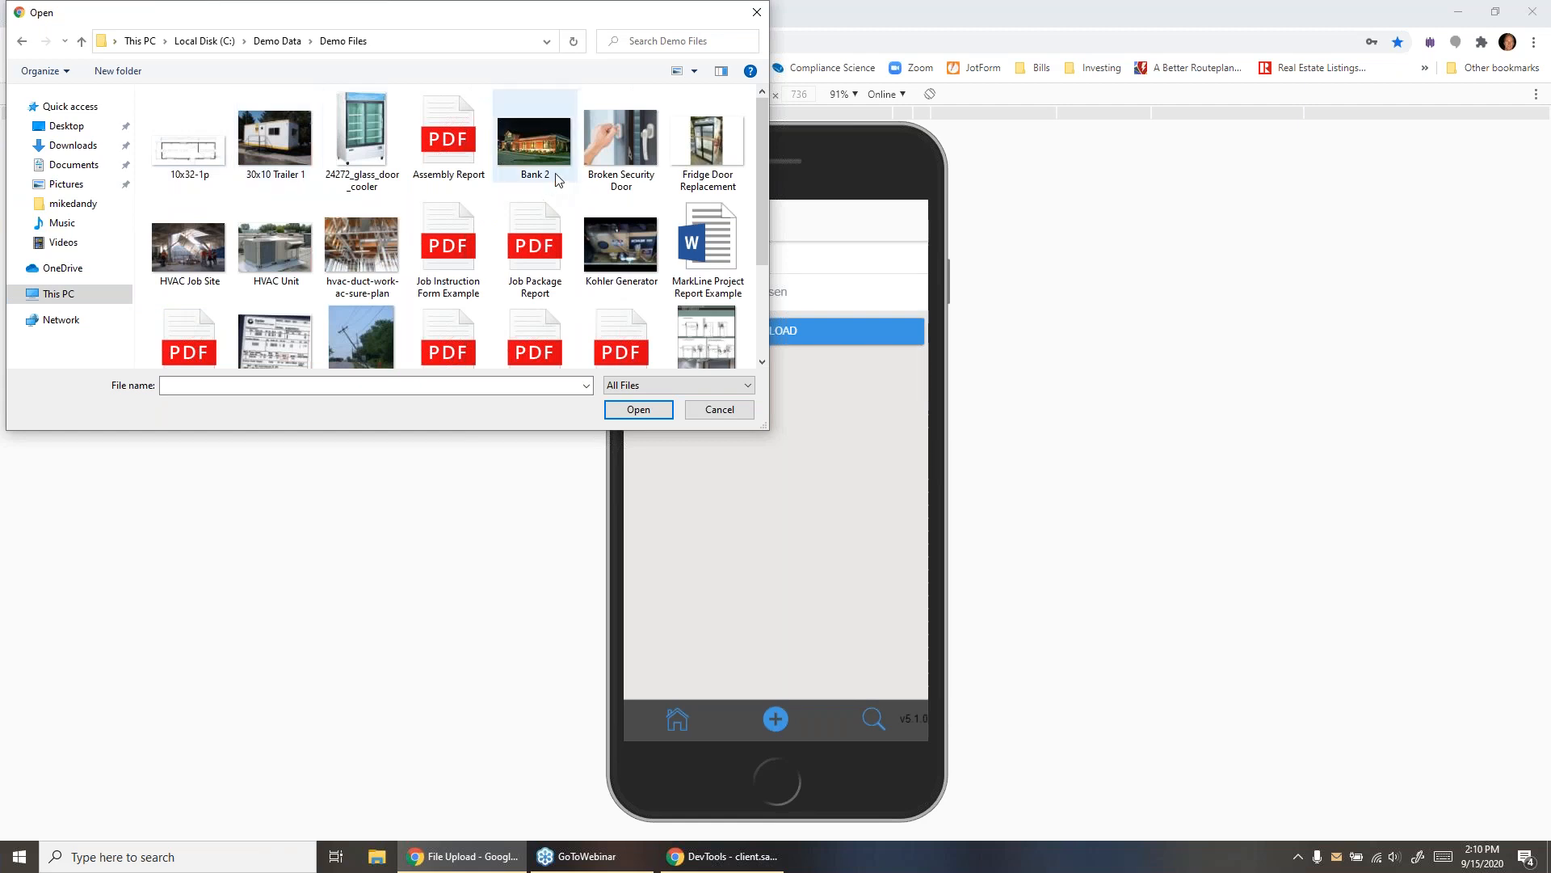
left_click(276, 244)
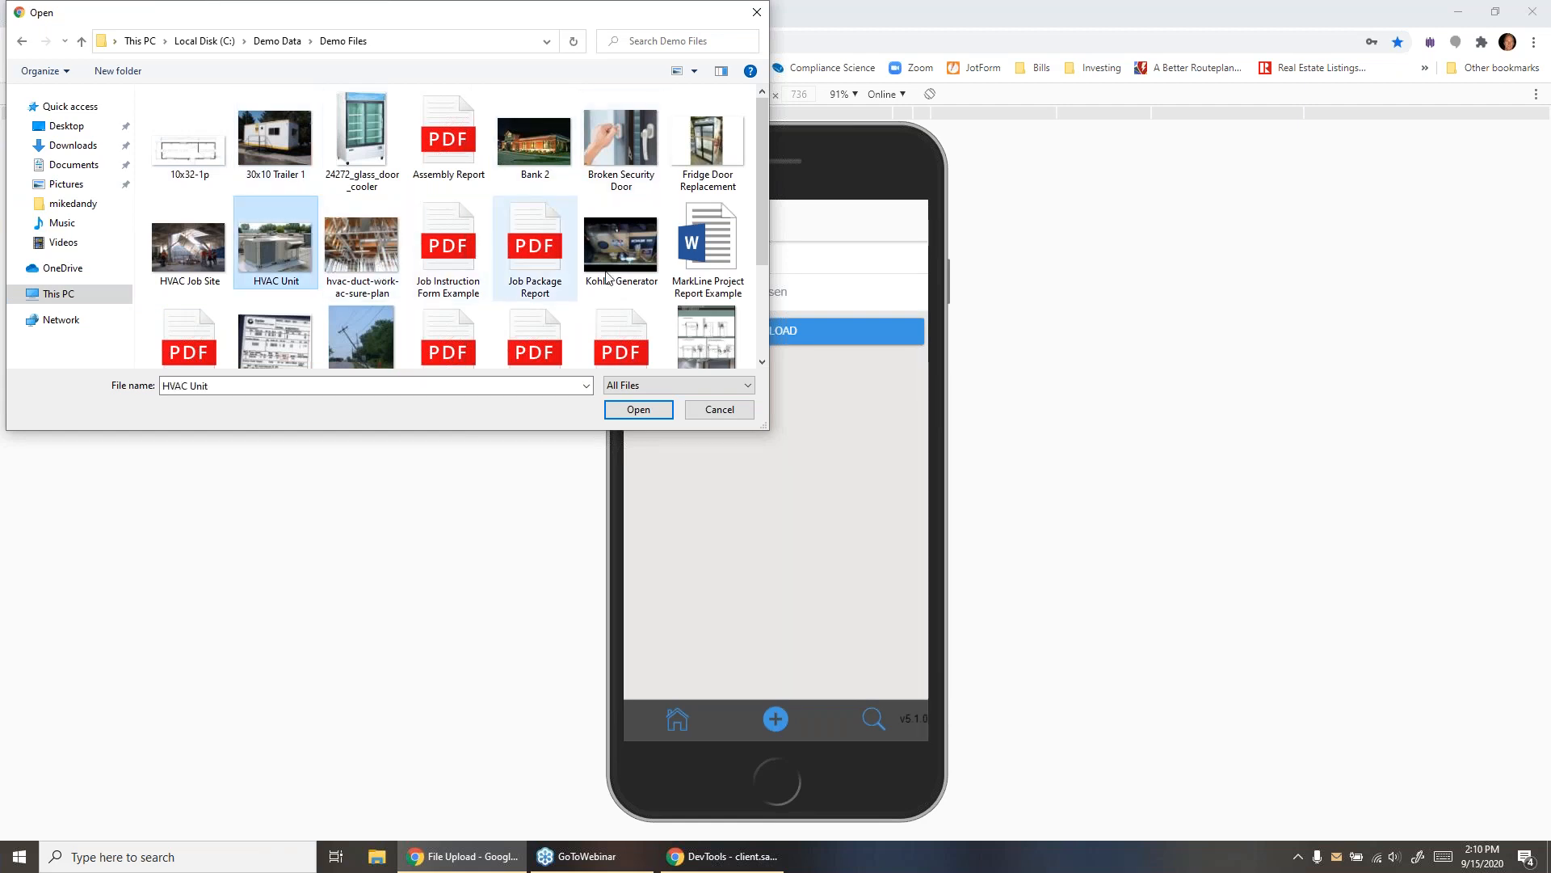
left_click(624, 412)
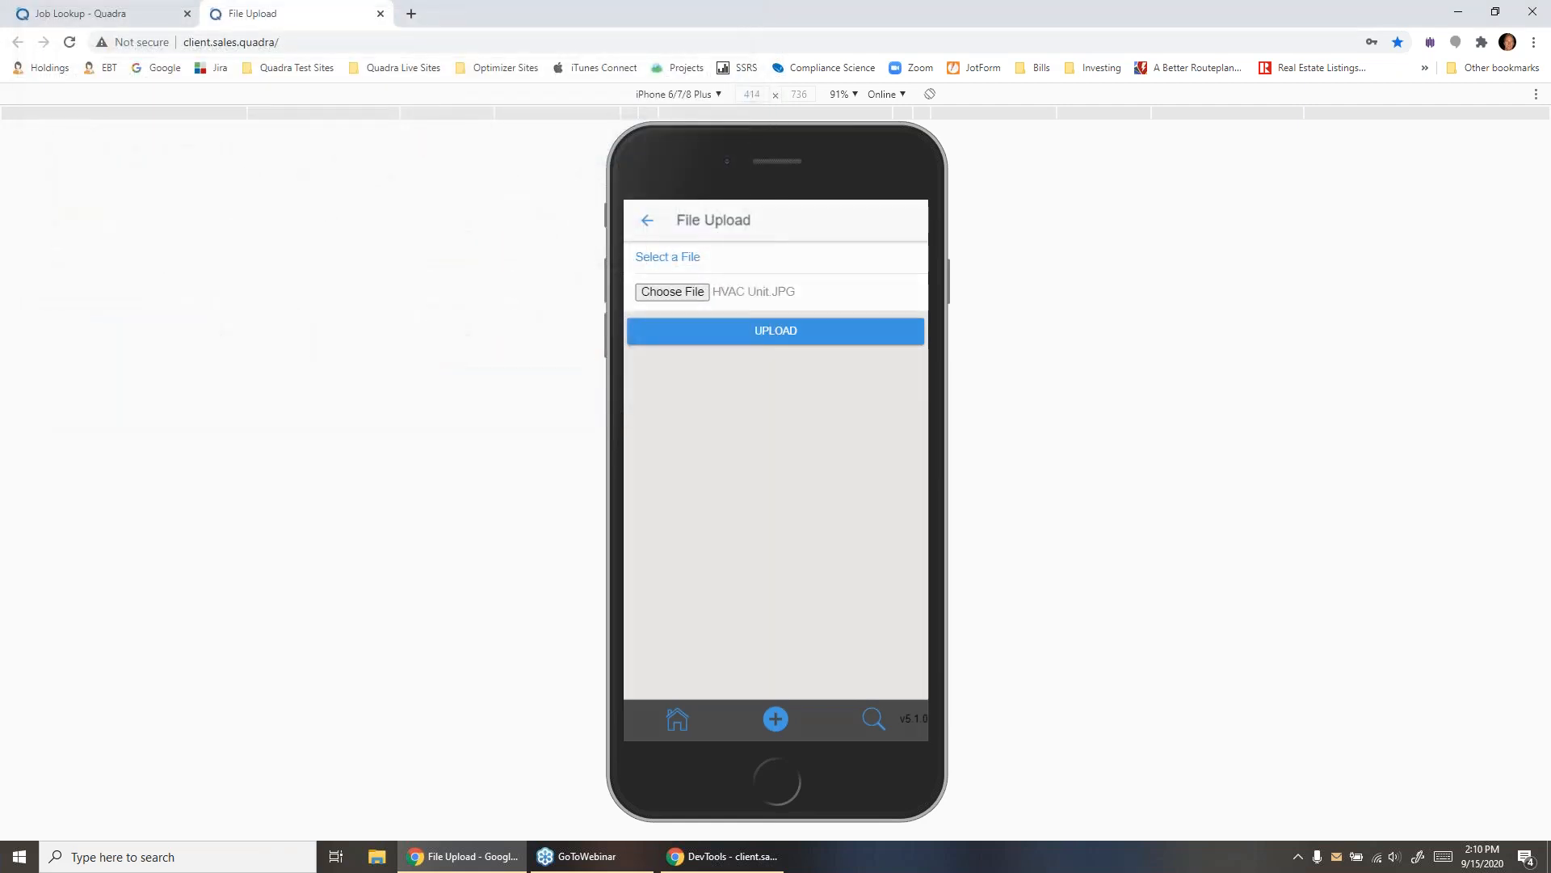
left_click(727, 331)
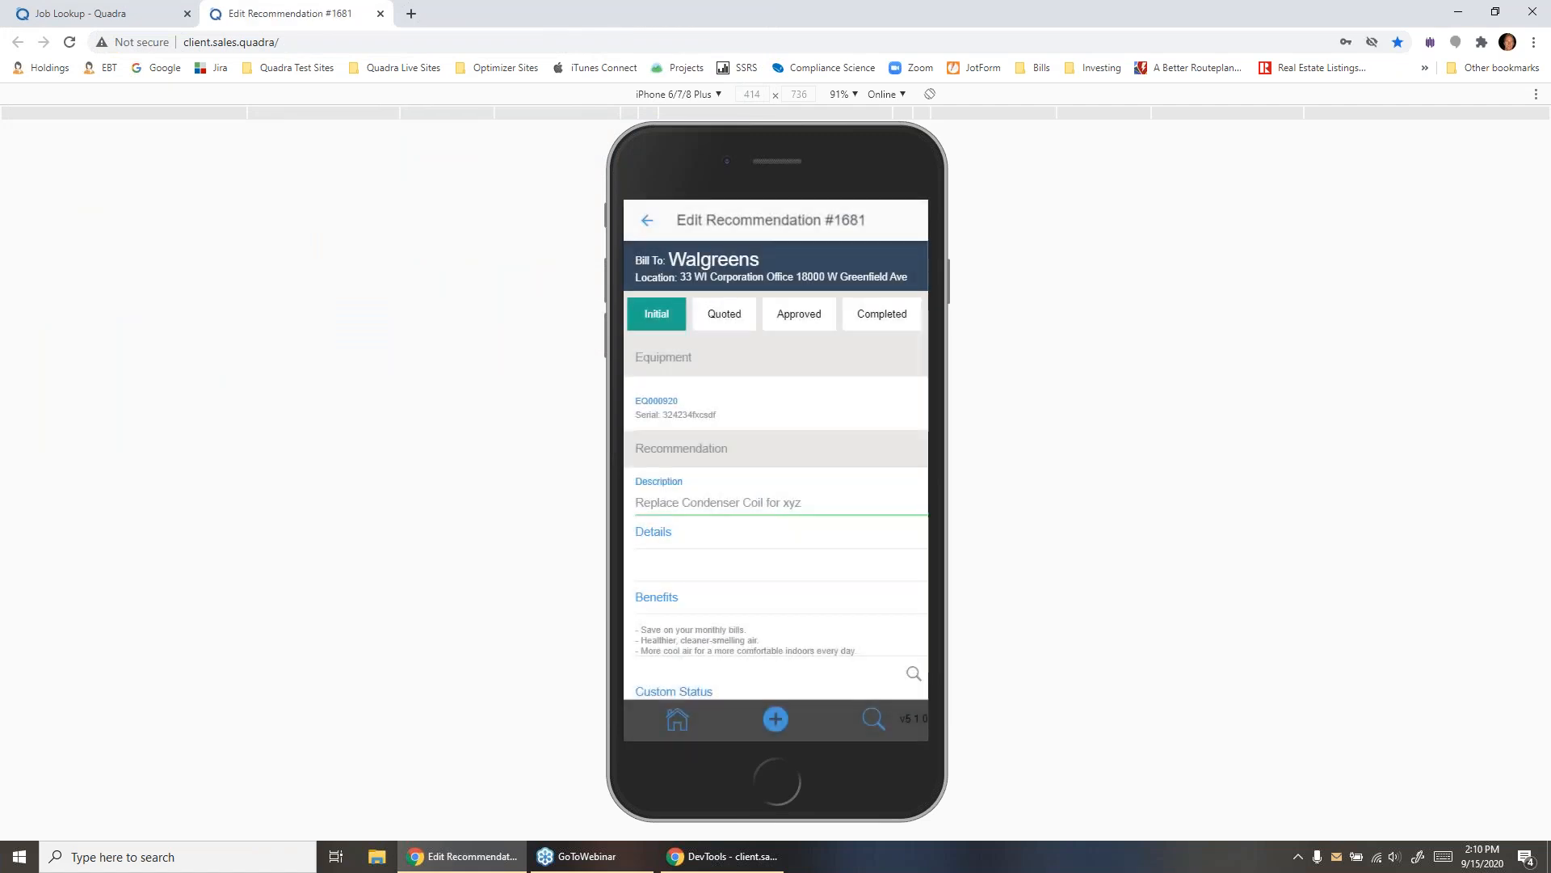
- Review the recommendation's details, history and attached file, and view the customer notification's email prompt without sending it
scroll(776, 470, "down", 5)
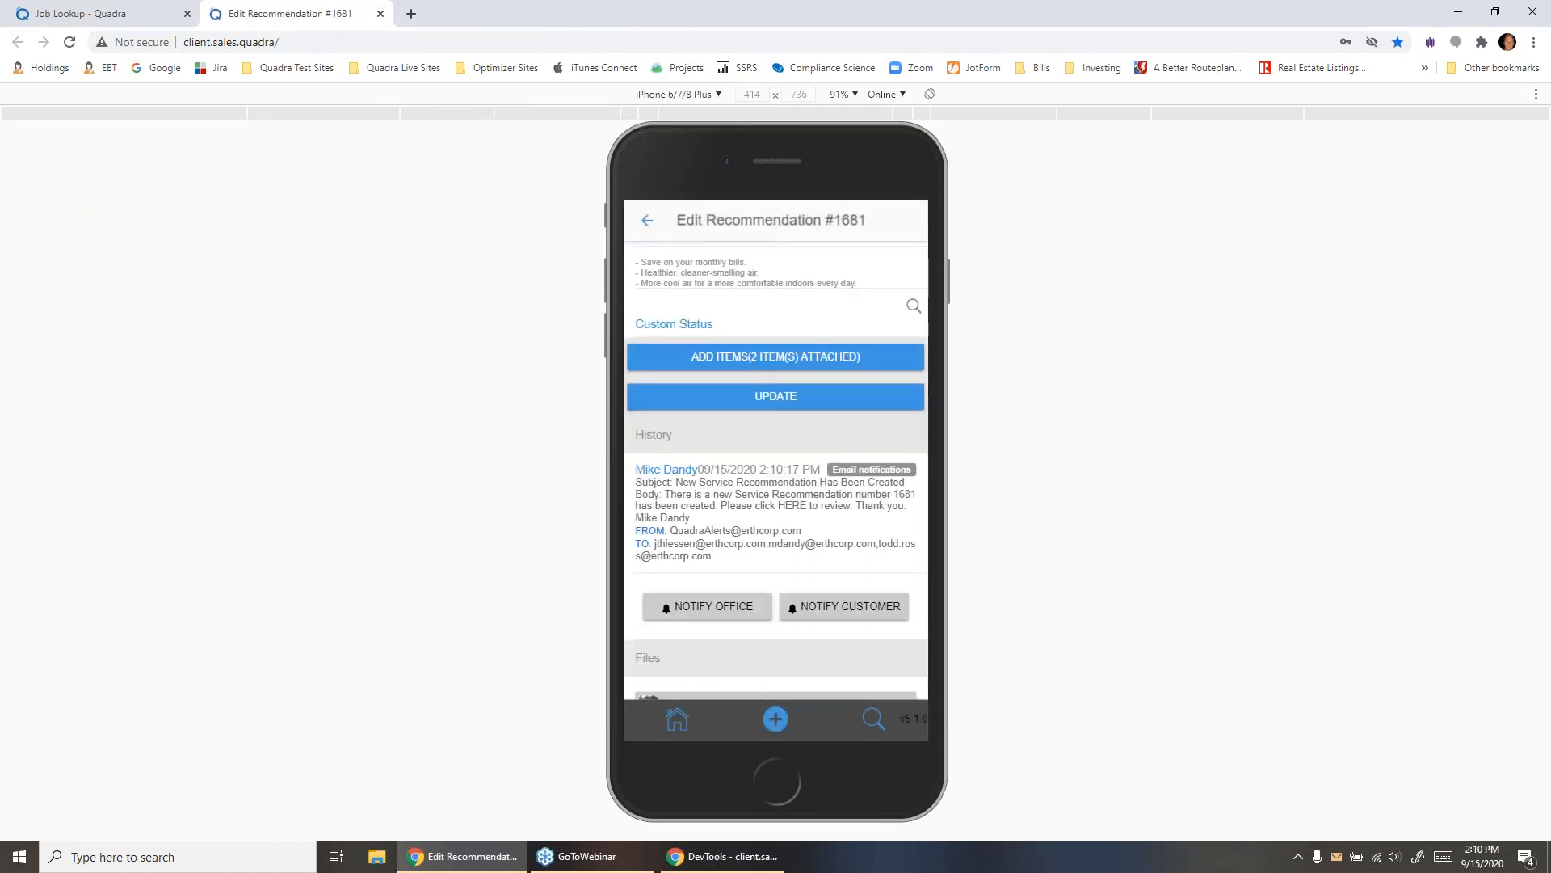
scroll(776, 472, "down", 1)
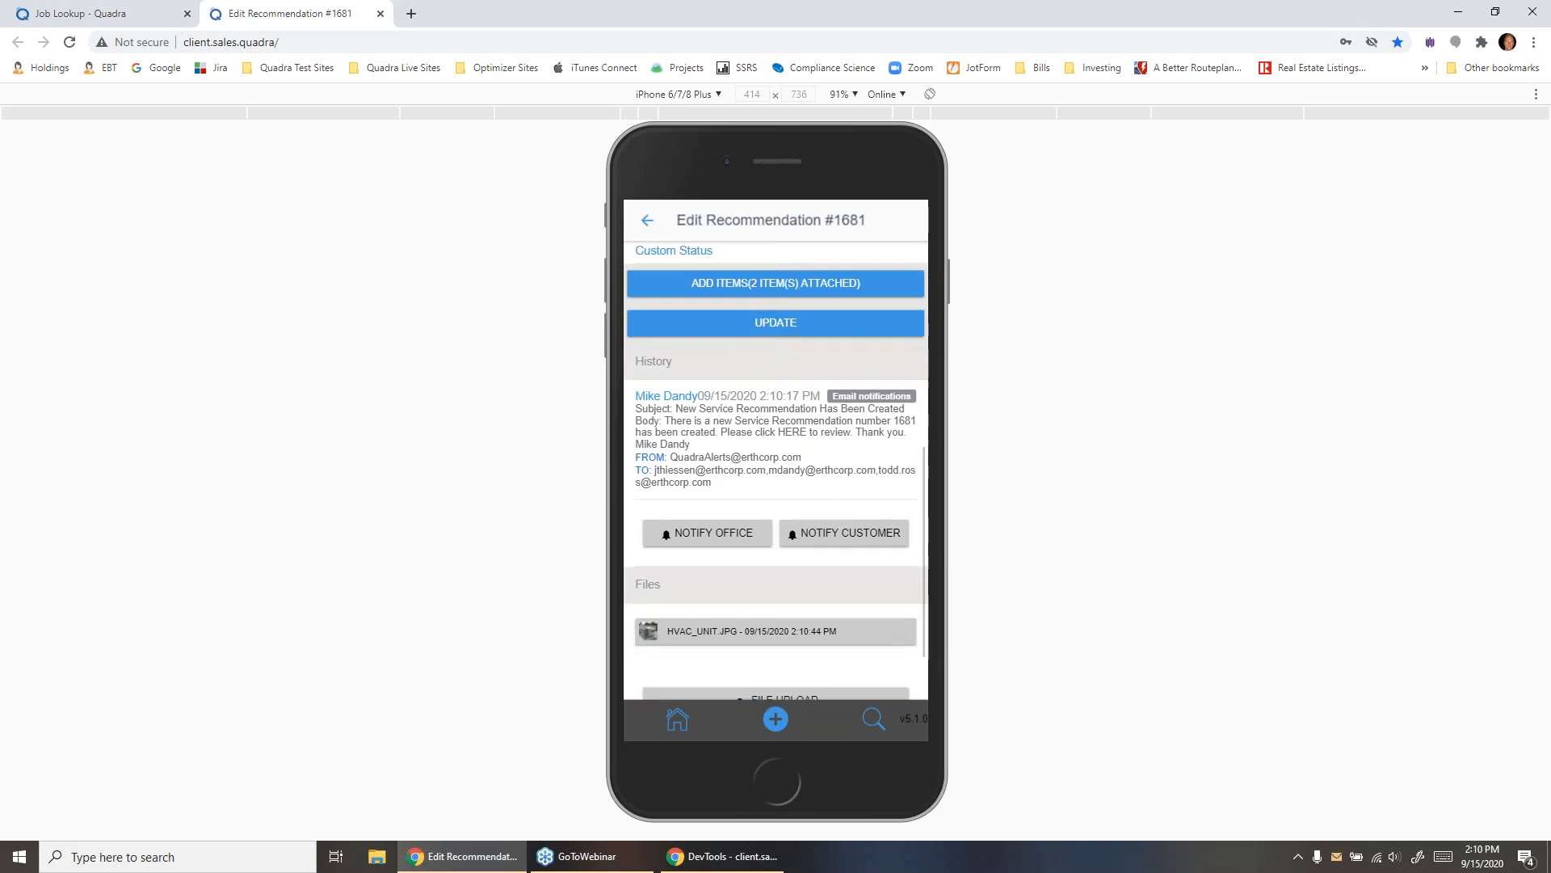
scroll(775, 473, "down", 1)
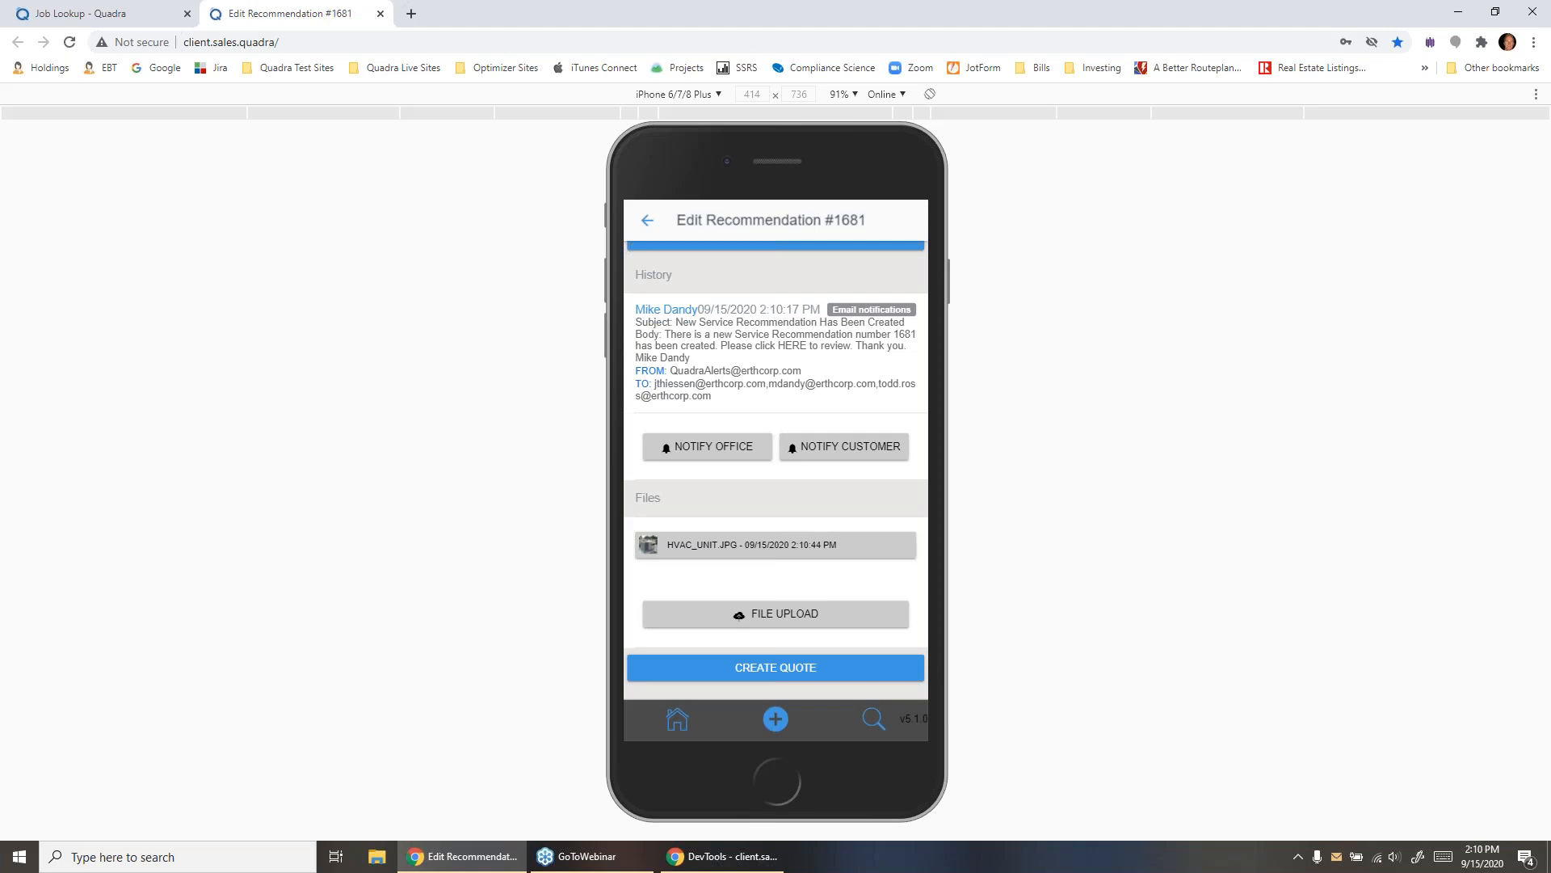
scroll(731, 366, "up", 10)
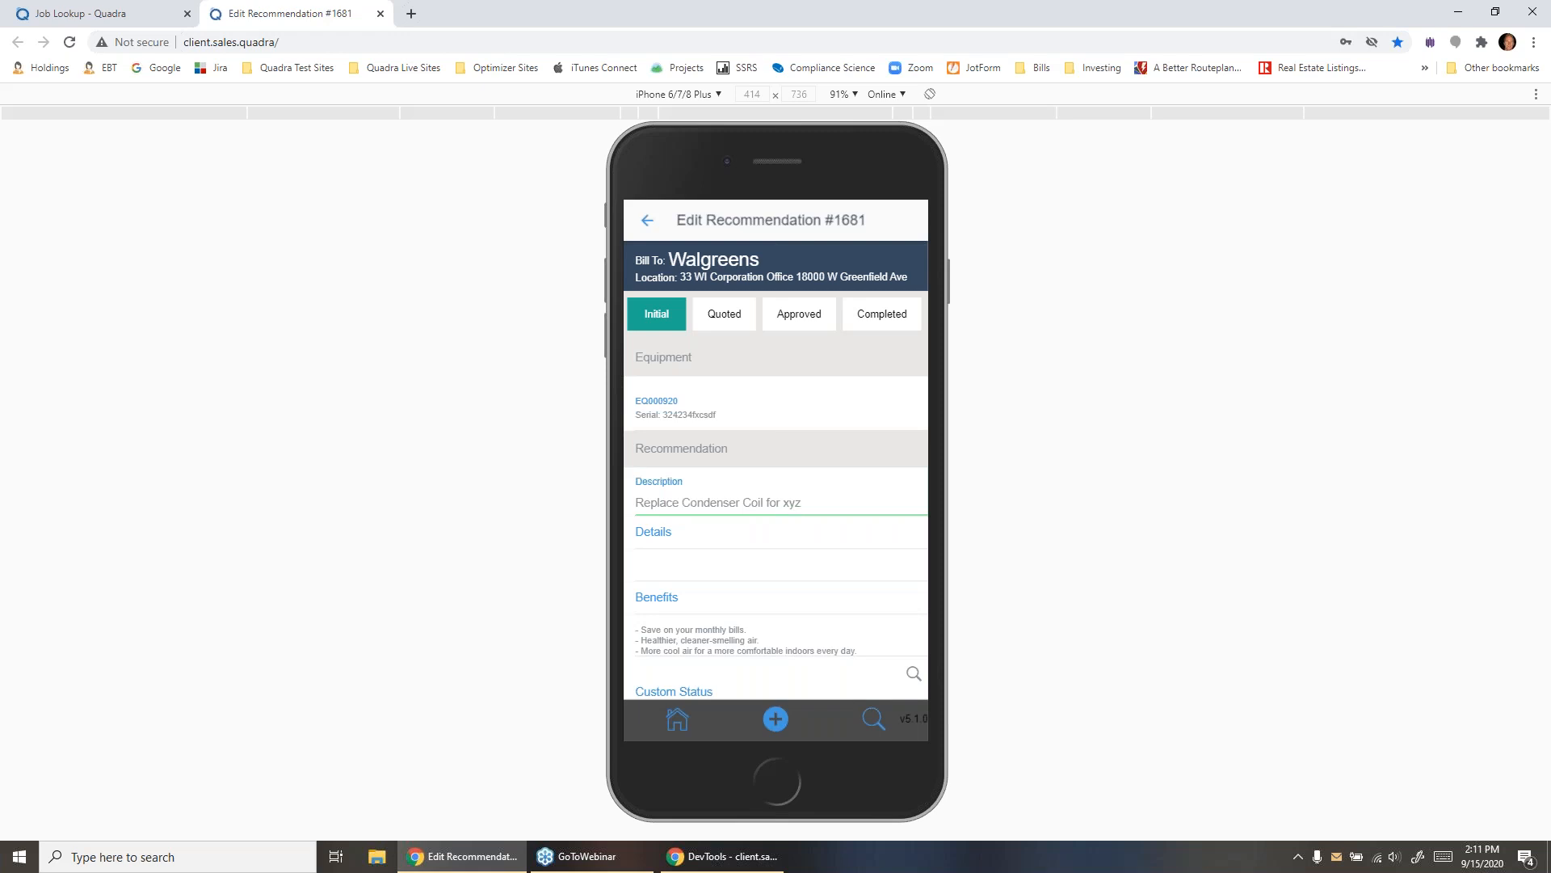
scroll(775, 468, "down", 10)
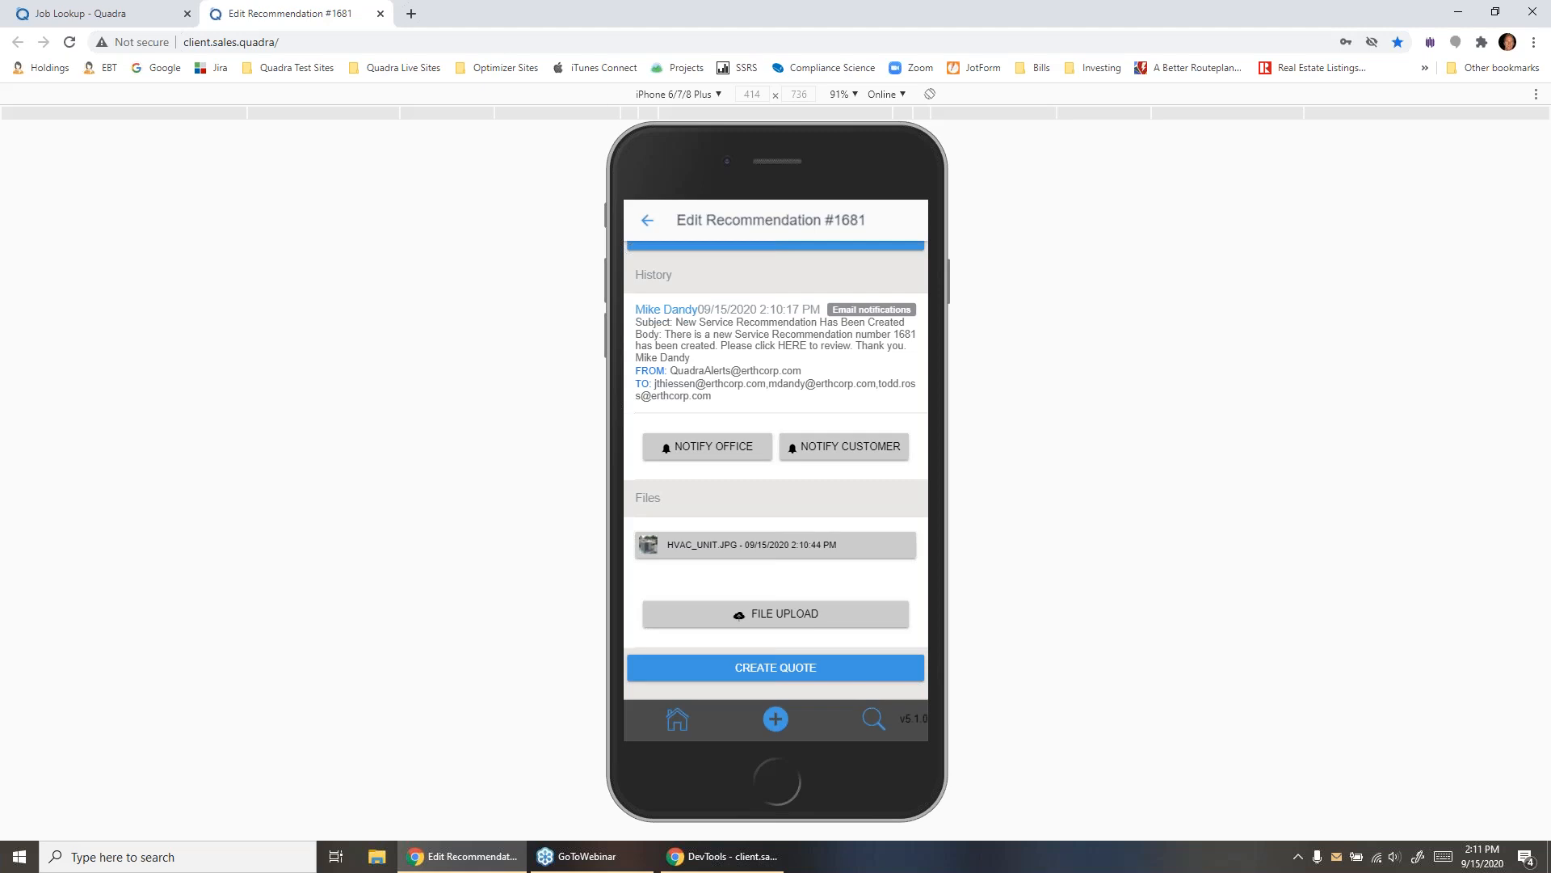
scroll(776, 470, "up", 10)
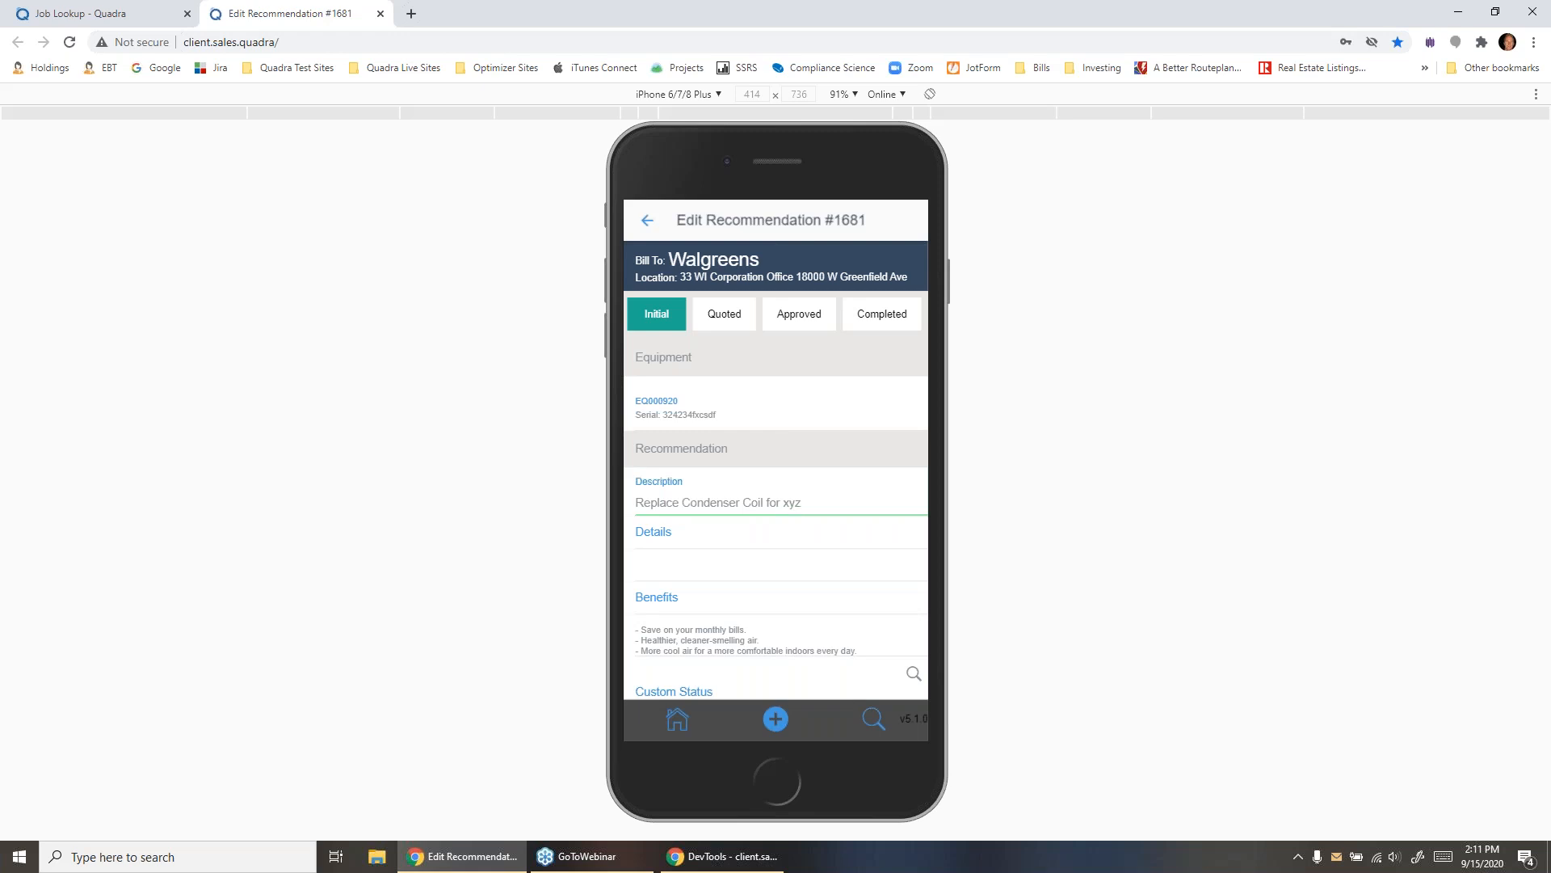
scroll(775, 469, "down", 5)
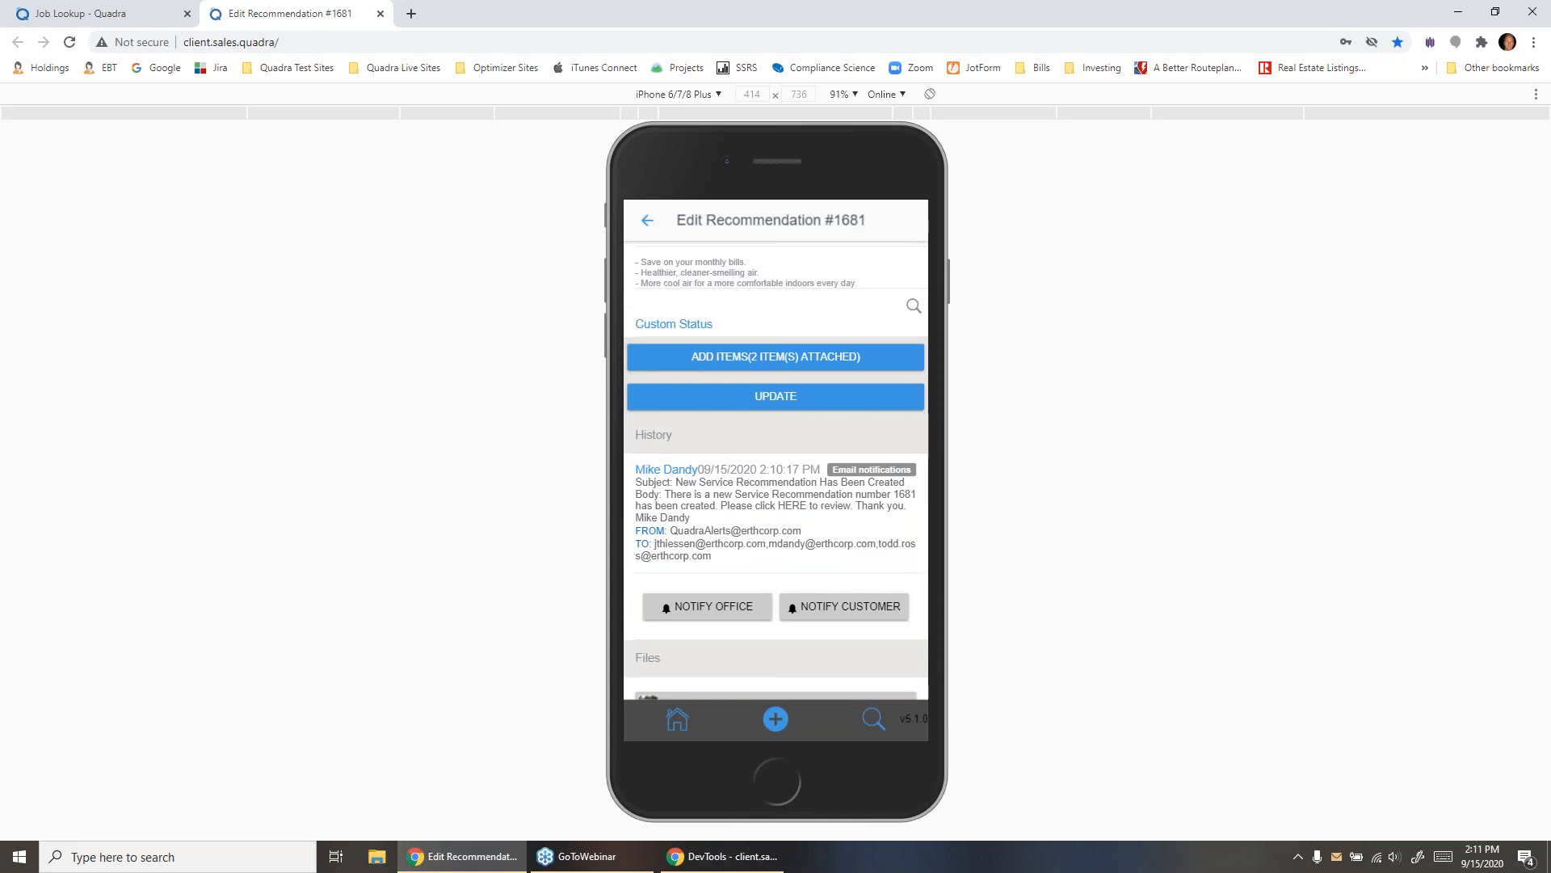
scroll(775, 469, "down", 2)
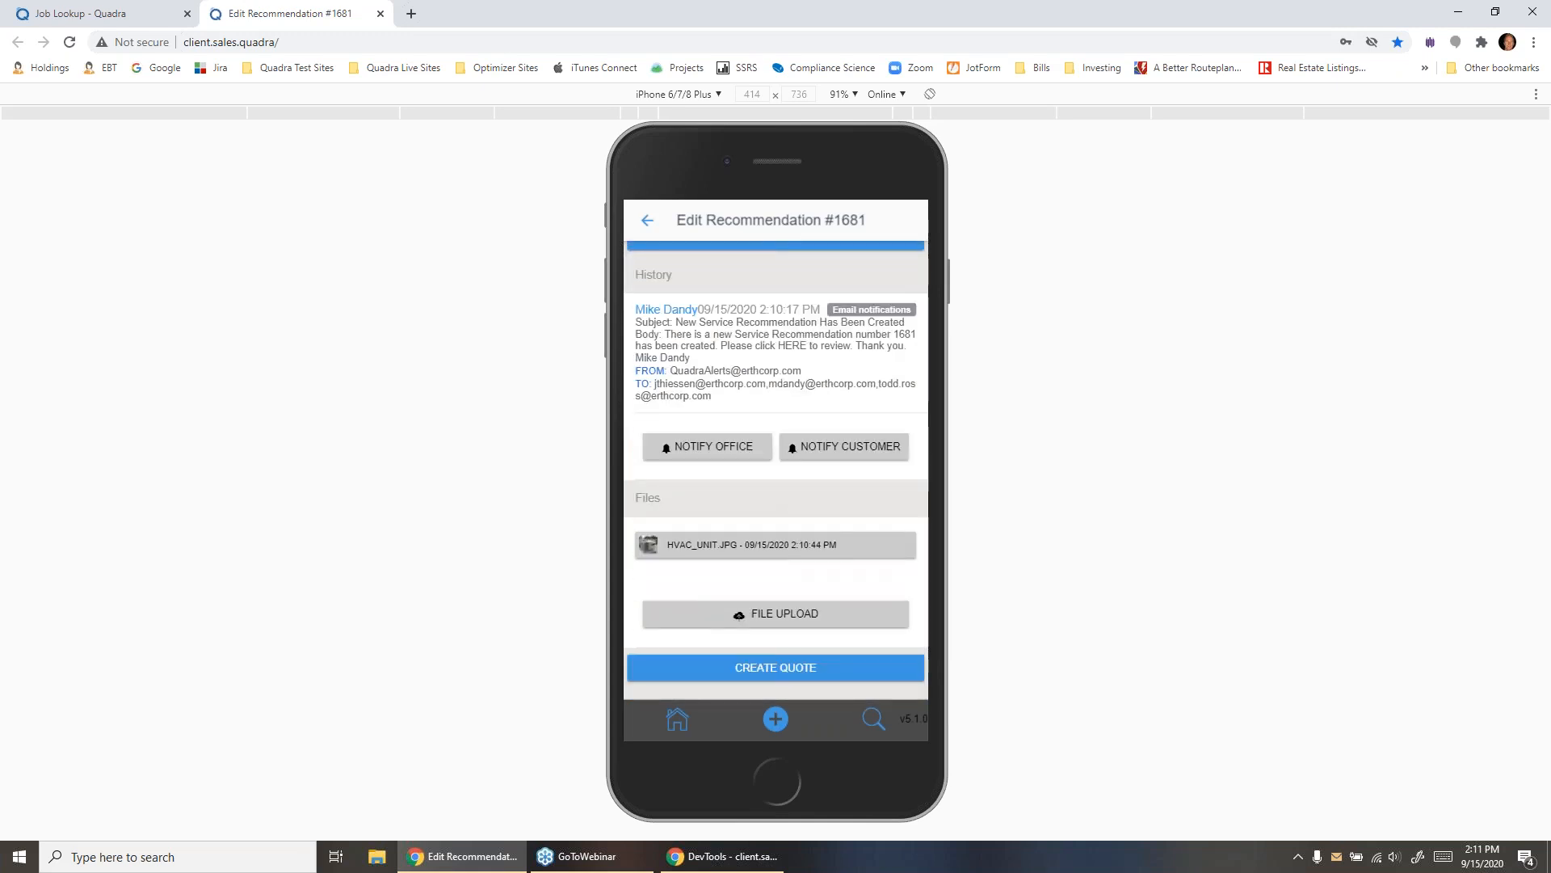
left_click(844, 447)
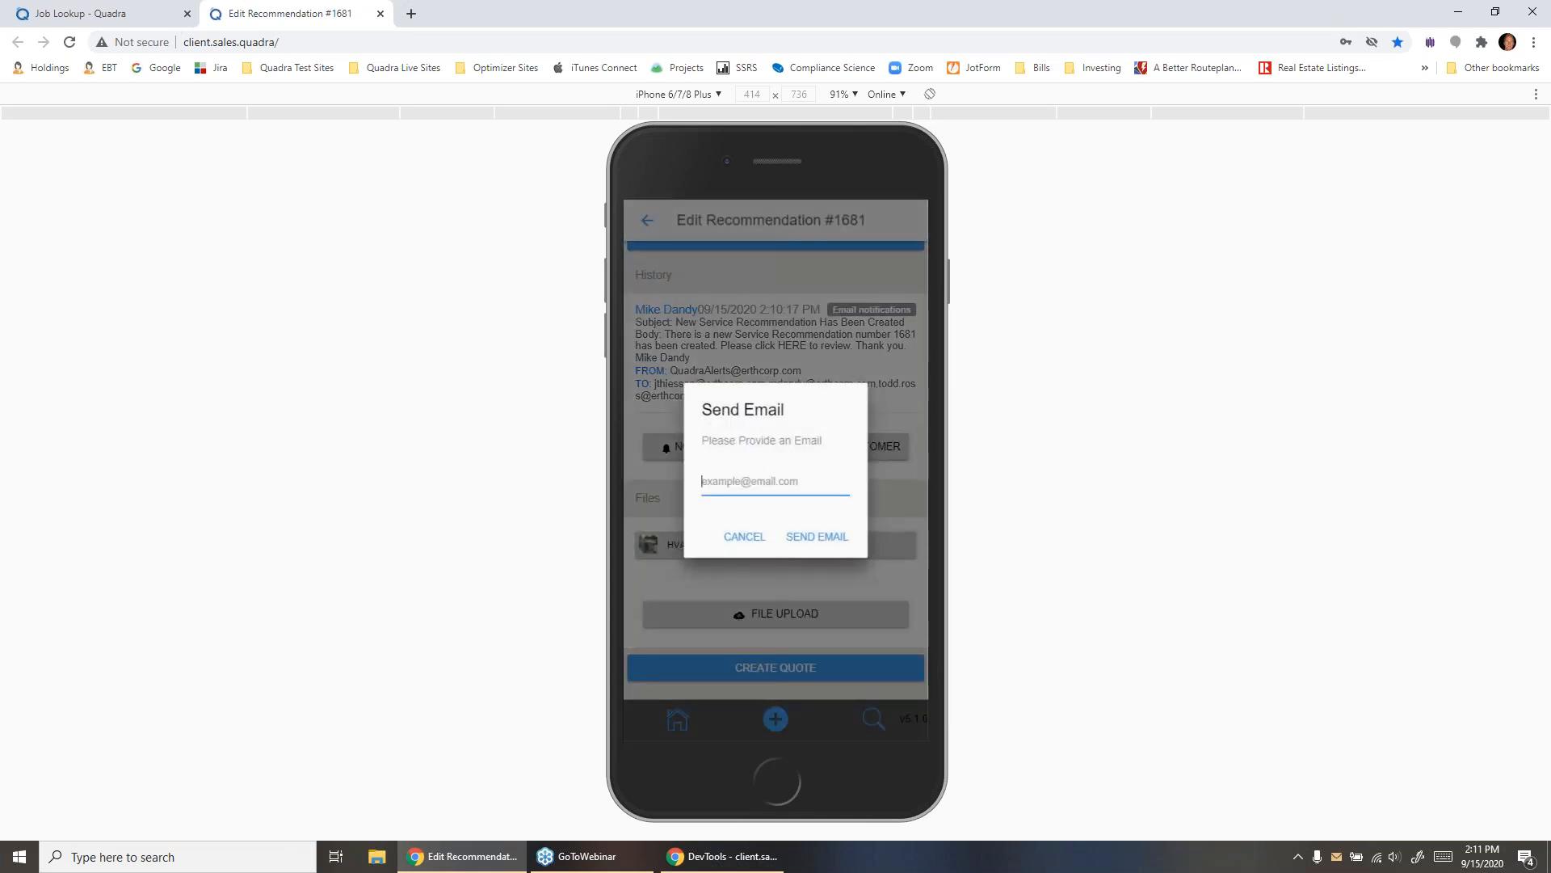
left_click(744, 536)
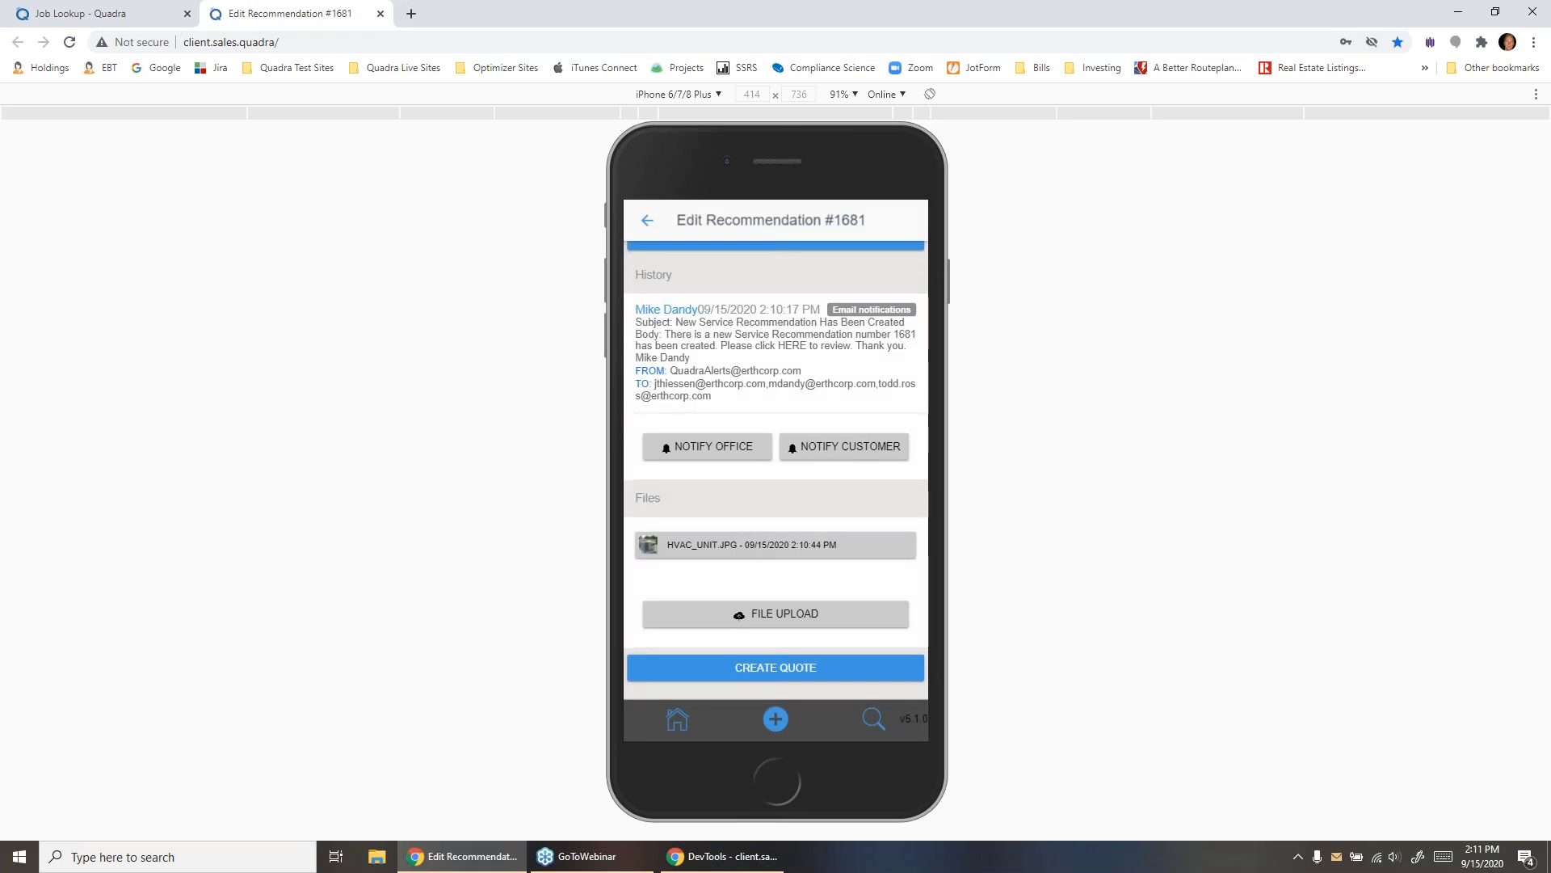
- Create a quote from the Replace Condenser Coil for xyz recommendation, closing DevTools to show the app at full browser width
left_click(776, 667)
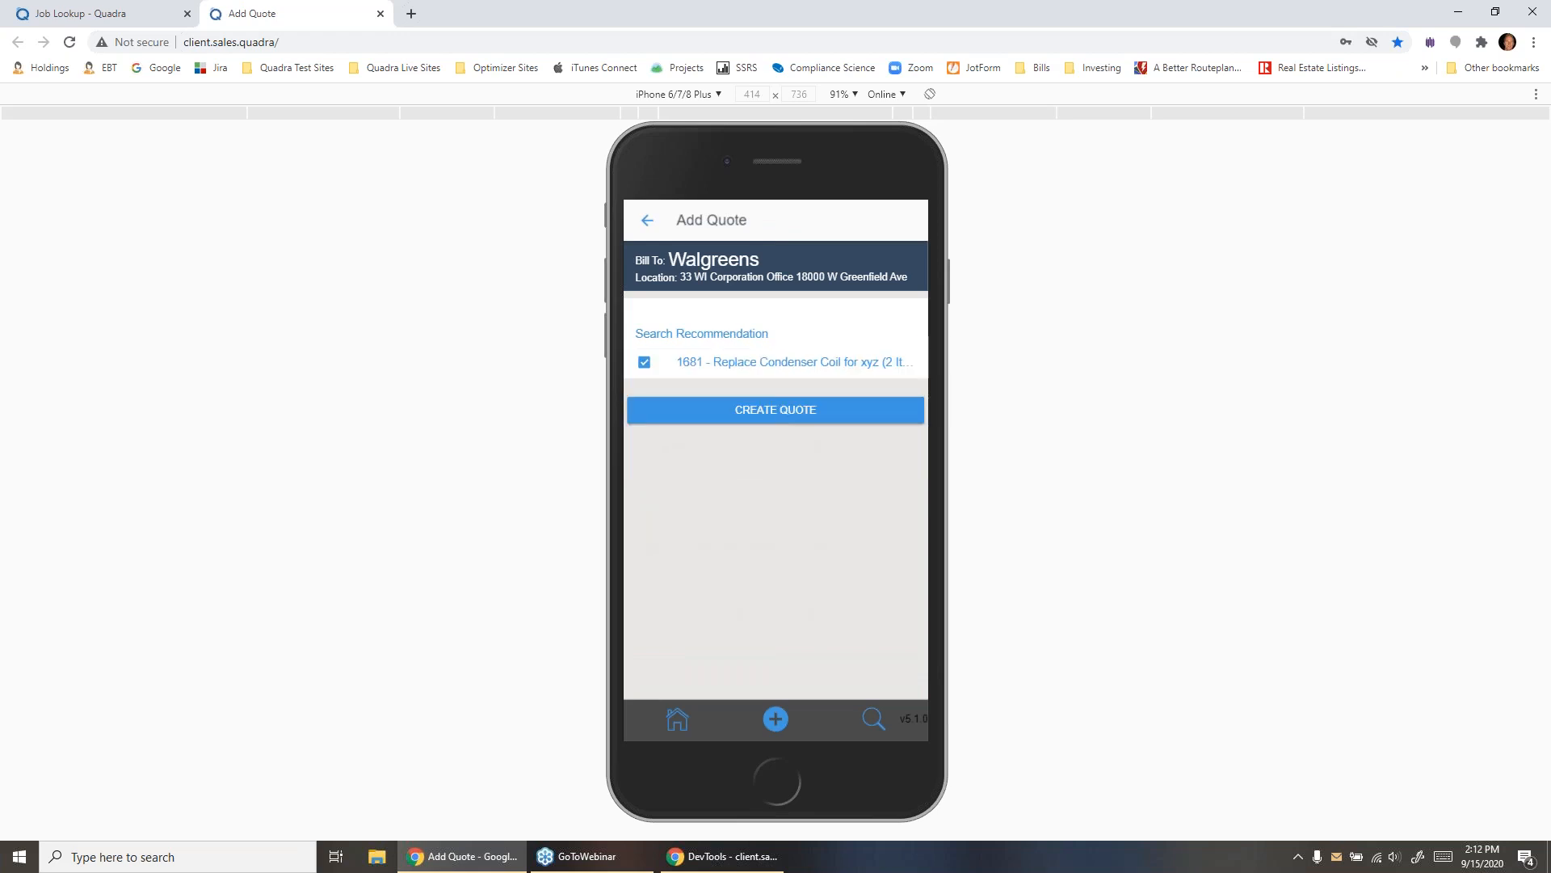
left_click(709, 858)
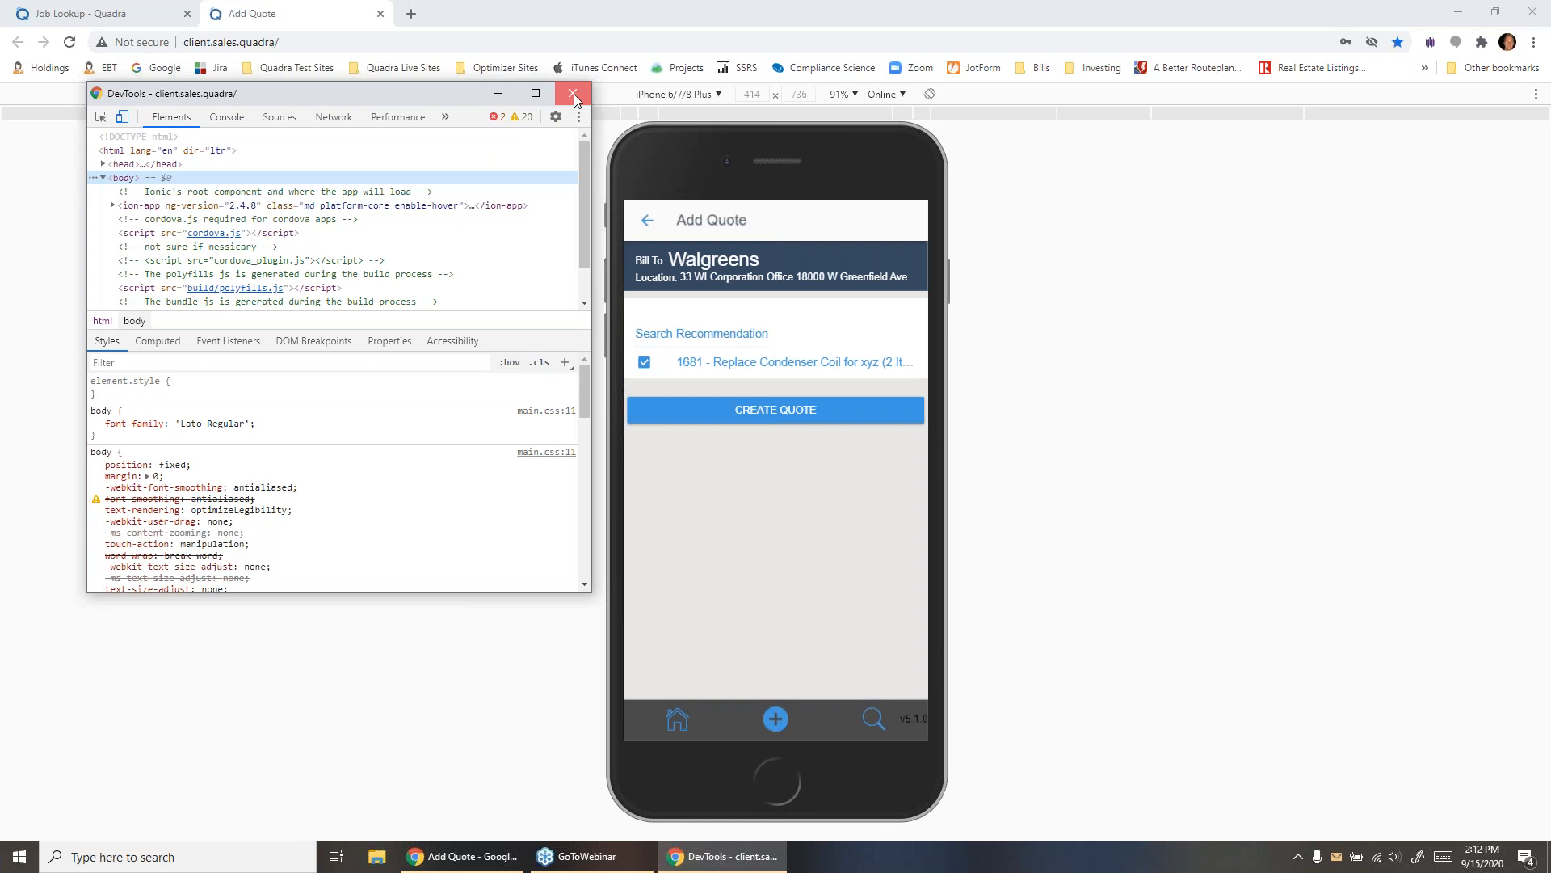
left_click(573, 93)
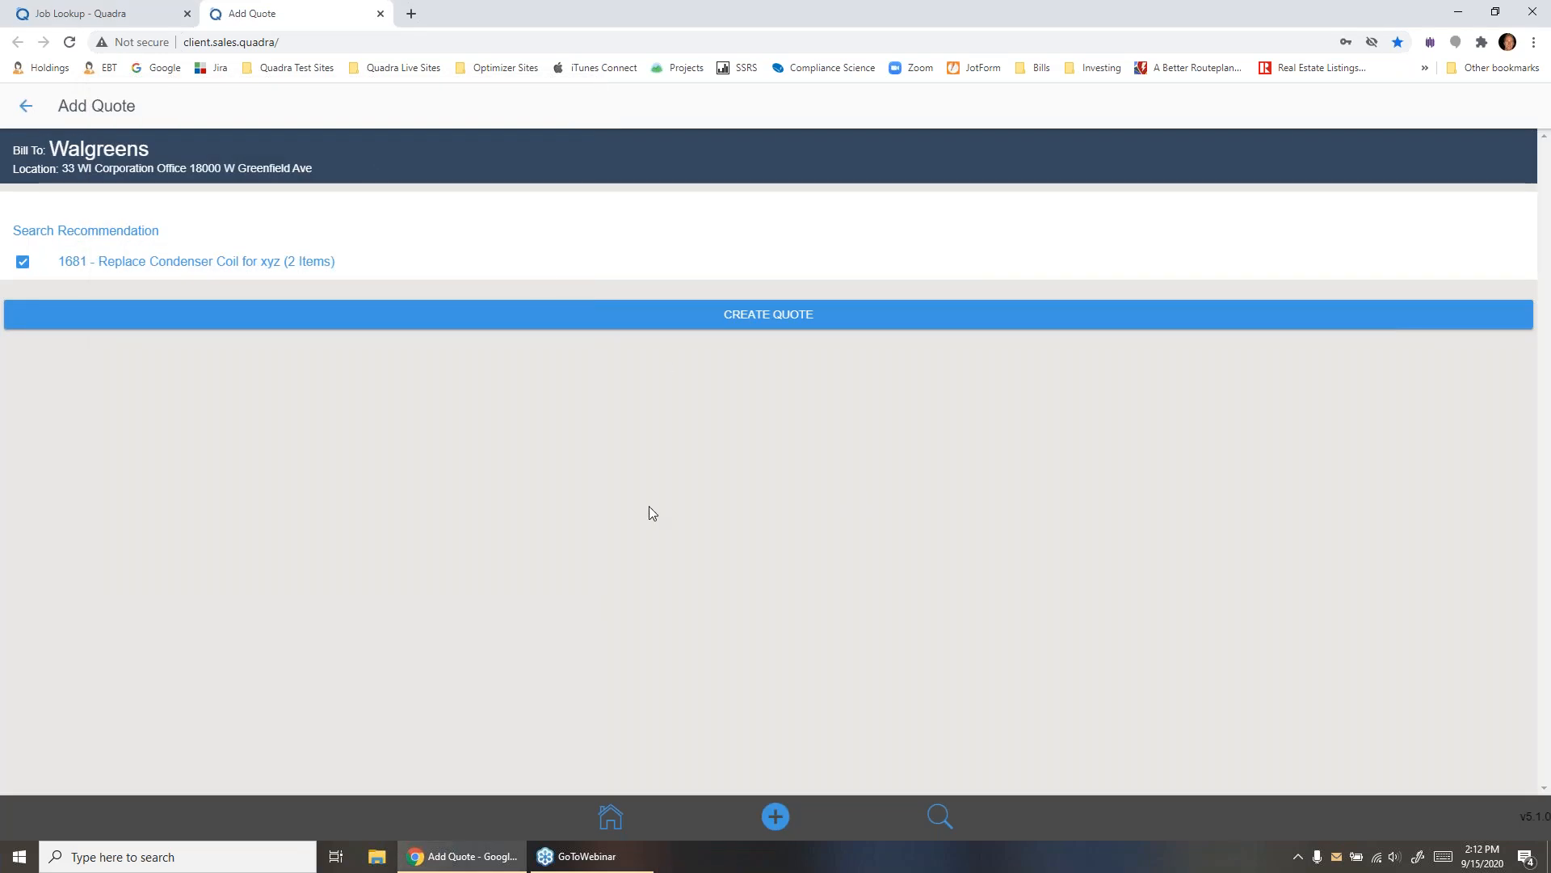
left_click(770, 316)
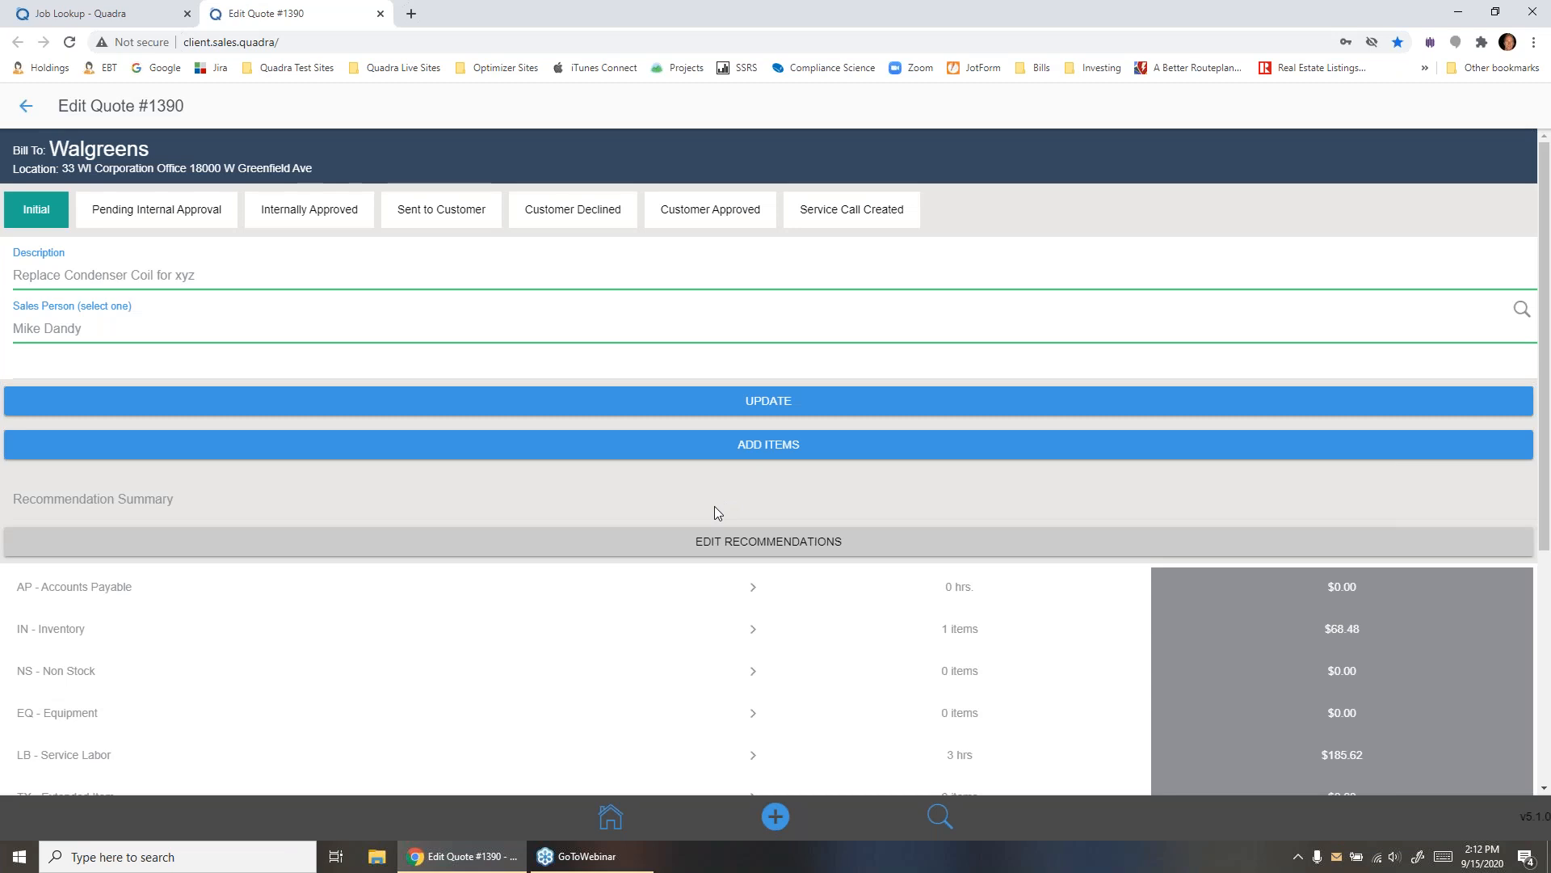
- Examine the quote's cost summary and the item listed under its inventory category
scroll(715, 512, "down", 4)
scroll(714, 512, "up", 4)
scroll(805, 500, "down", 4)
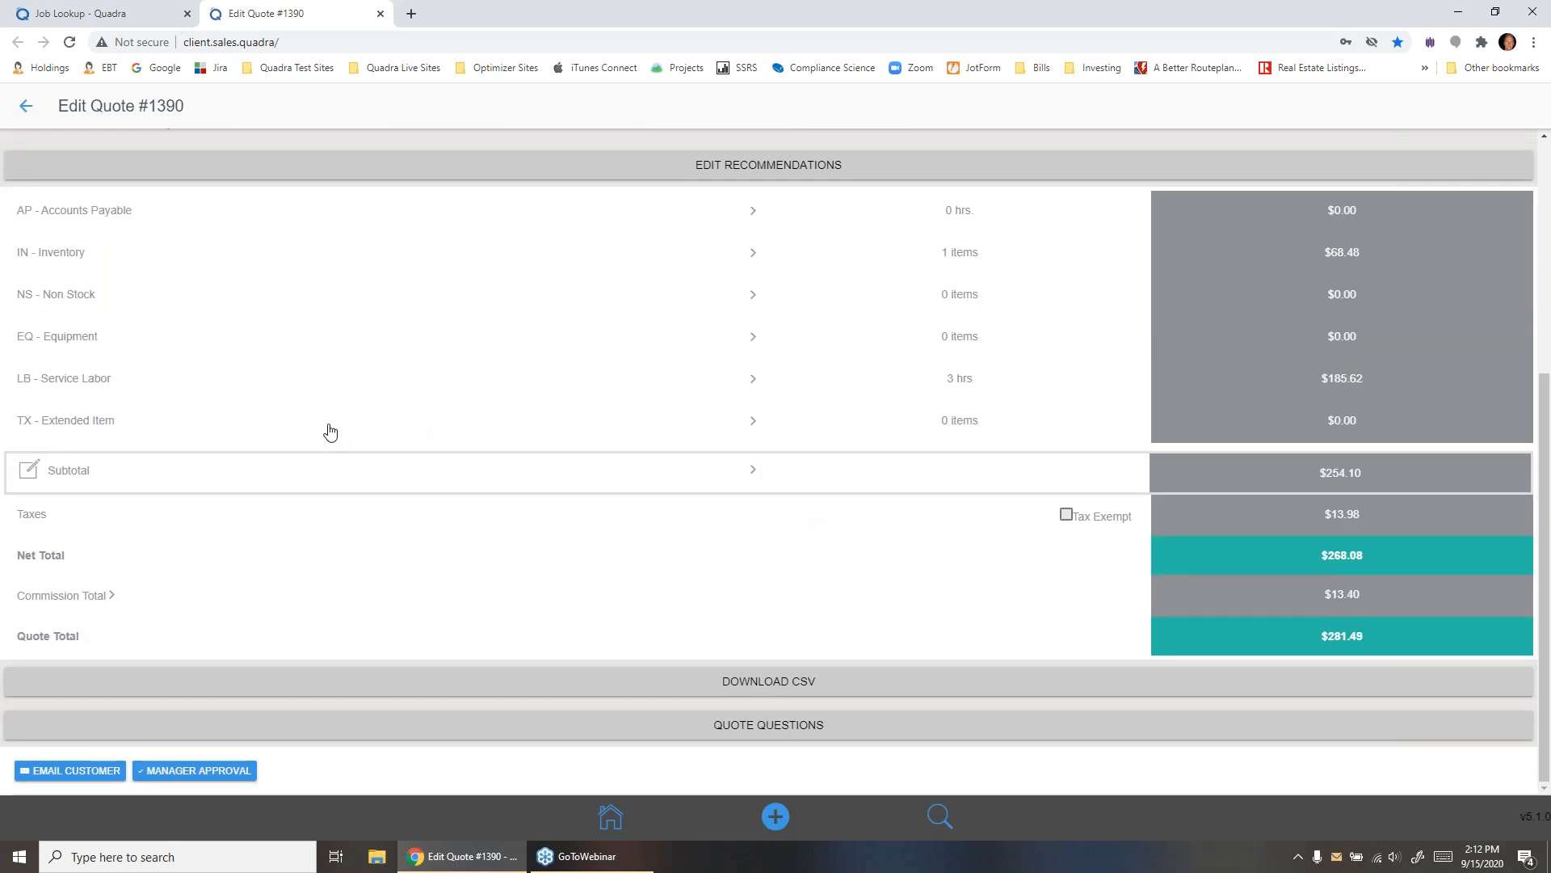
left_click(64, 263)
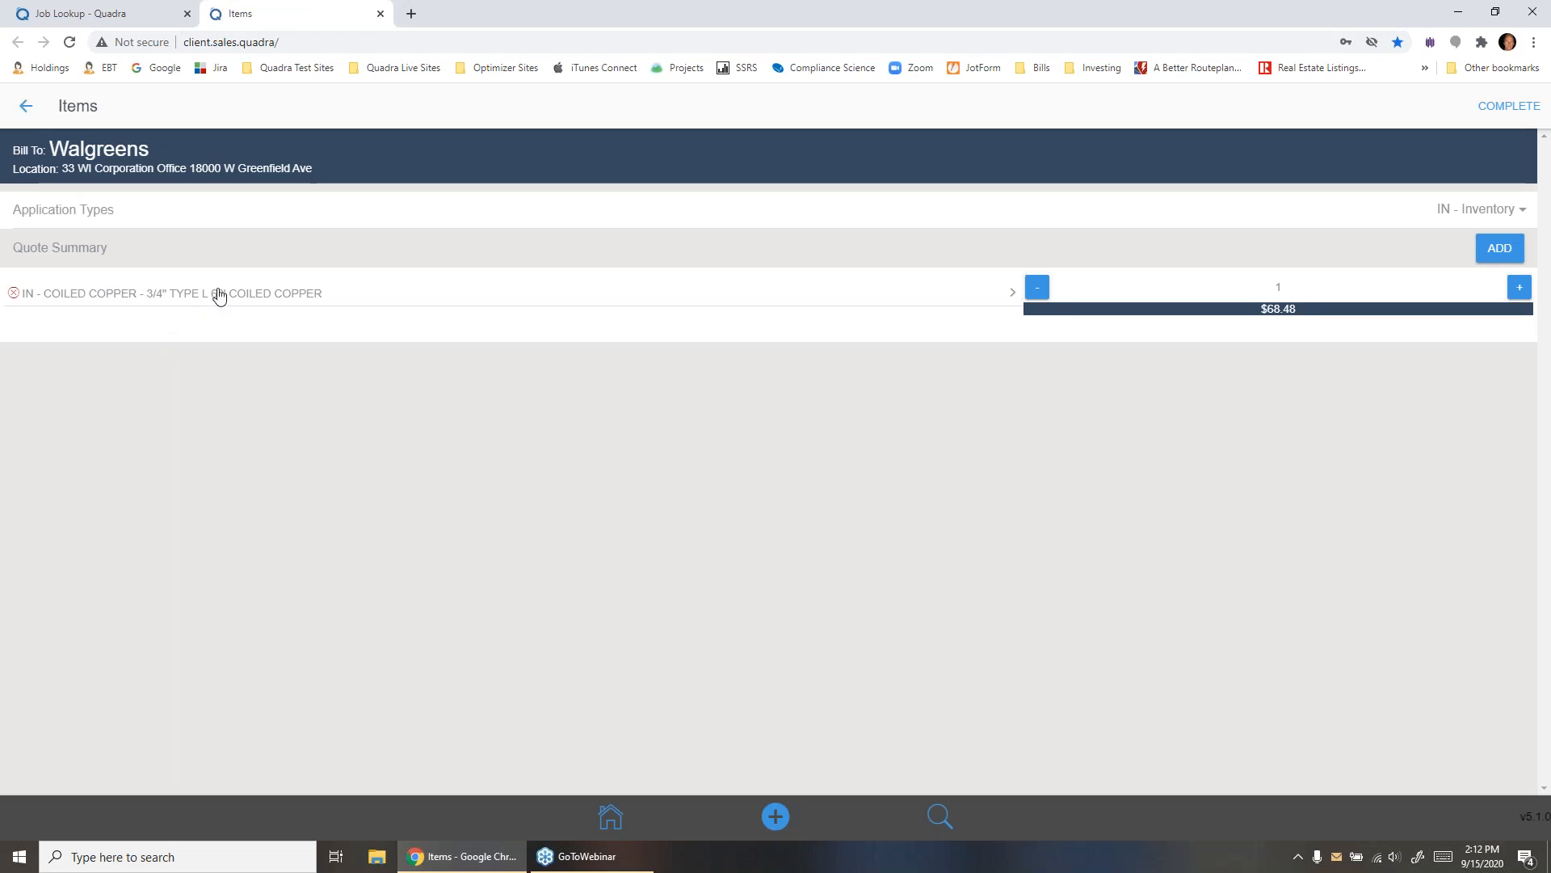
left_click(27, 108)
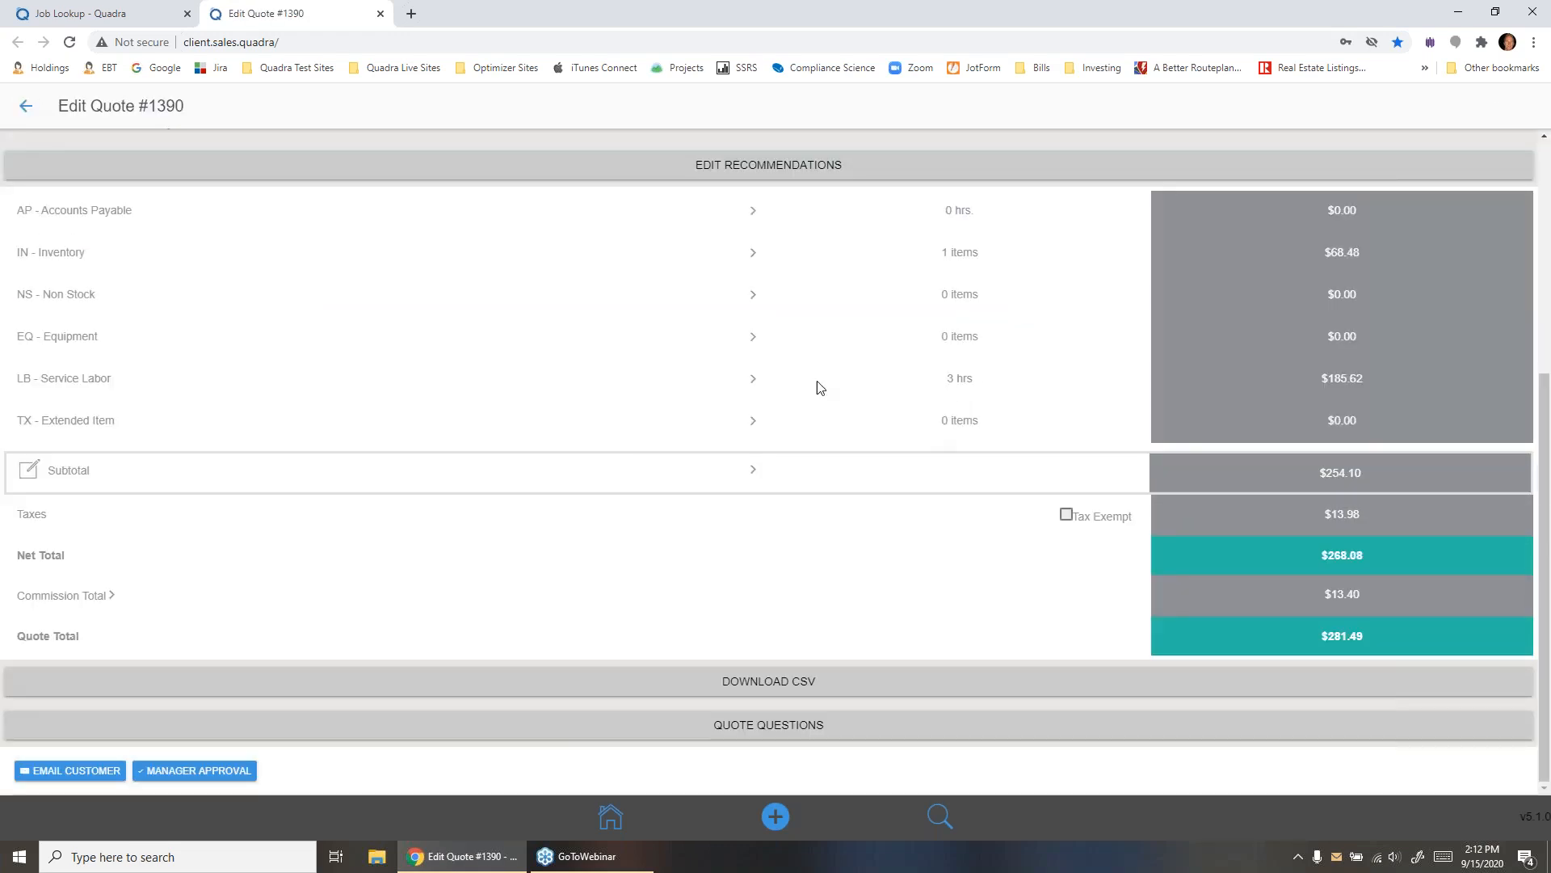
- Reduce the quote's hourly Technician service labor to 2 hours
left_click(960, 379)
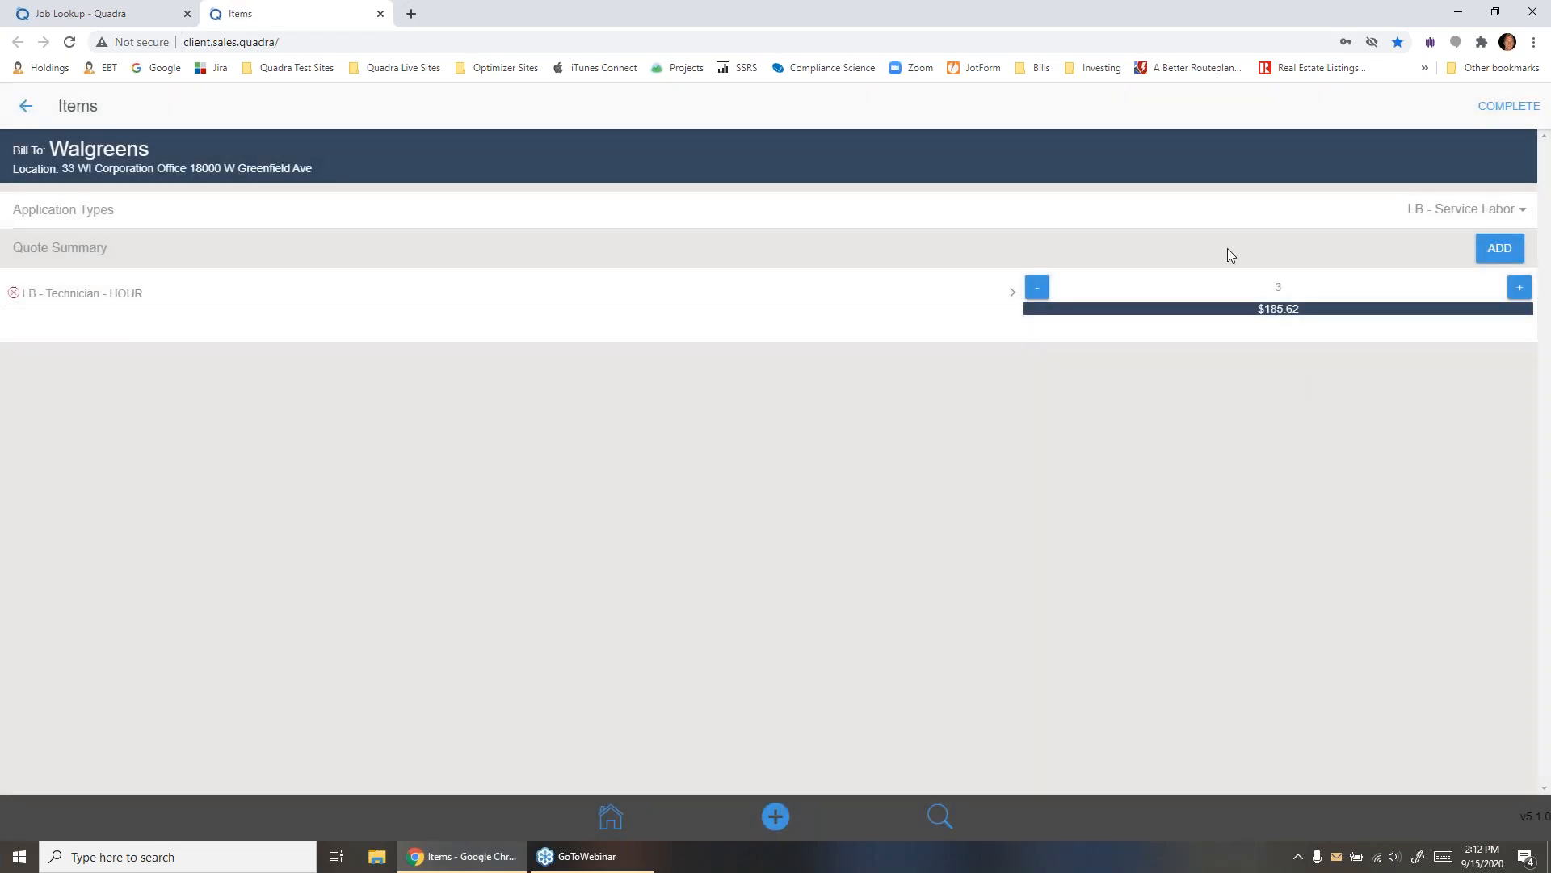
left_click(1041, 289)
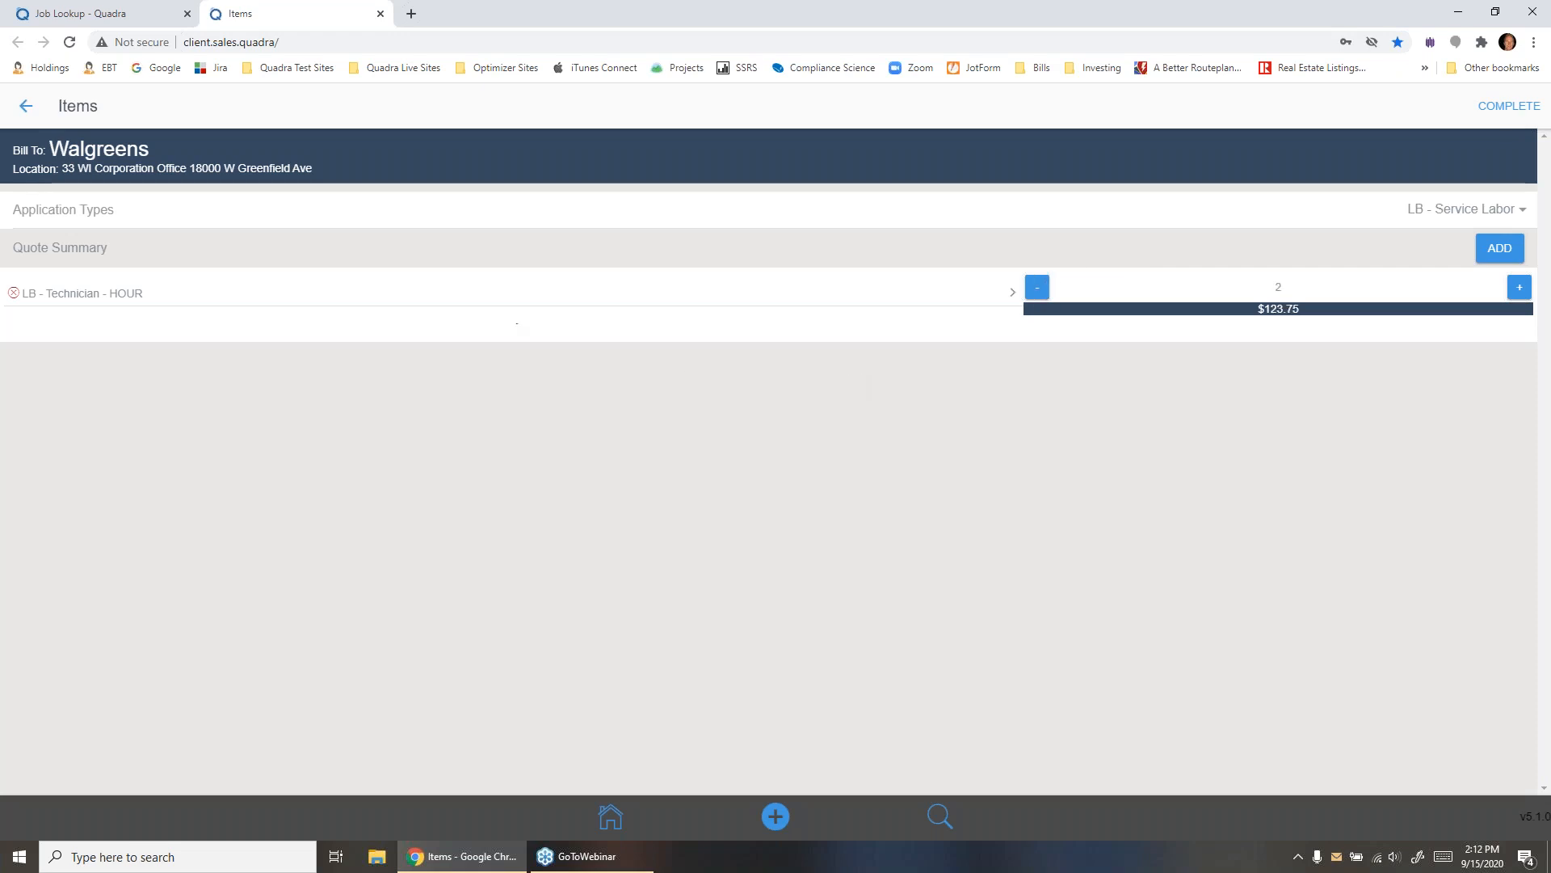
left_click(26, 107)
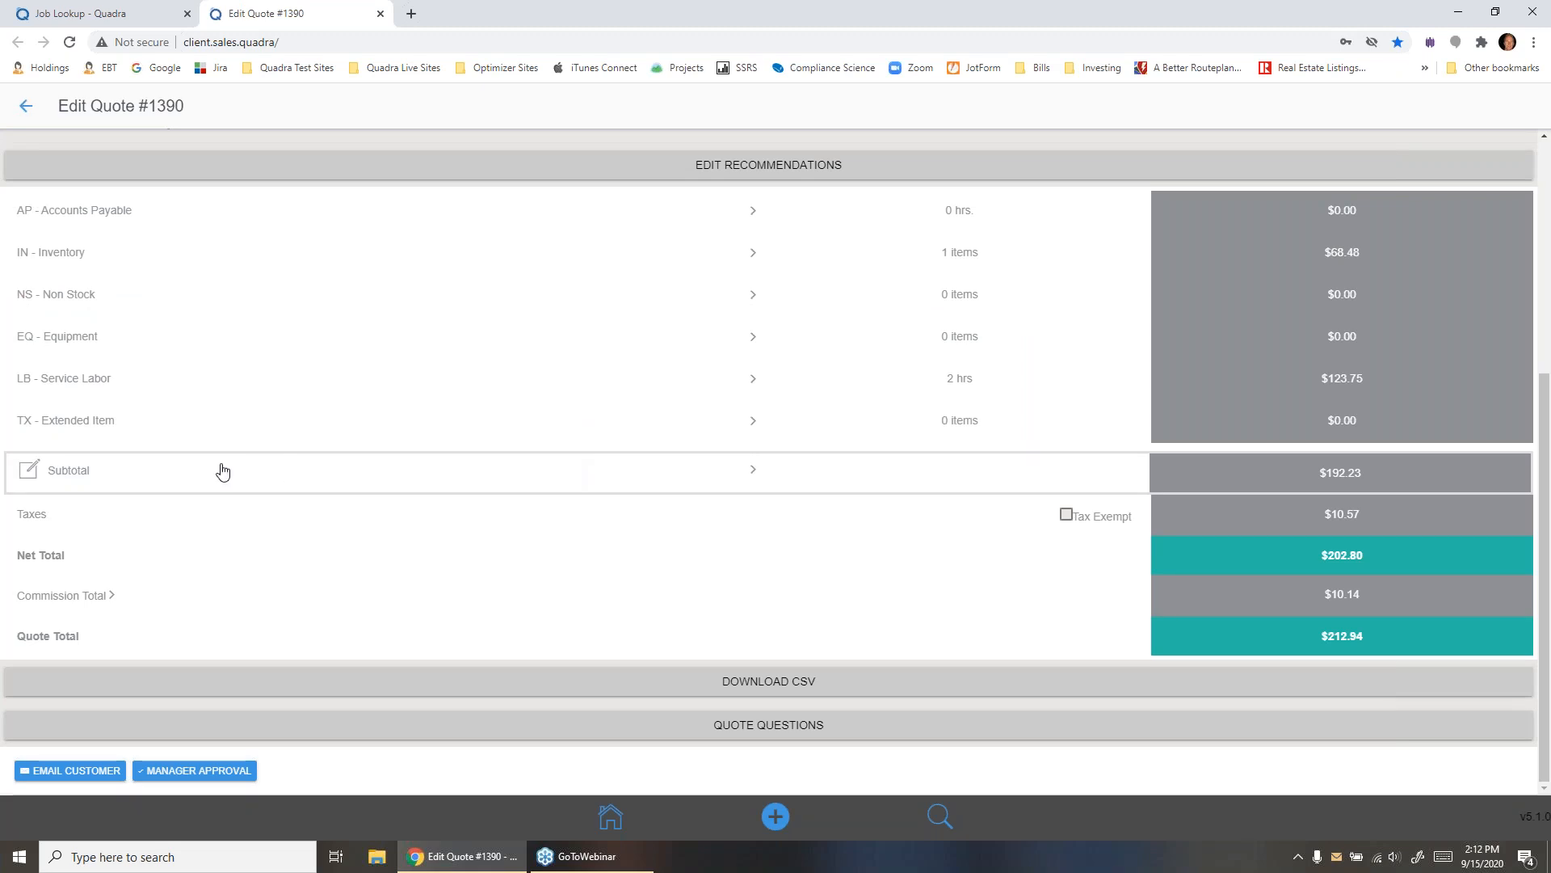
- Open the markup adjustment for the quote's subtotal and set the overall total to $200
left_click(92, 477)
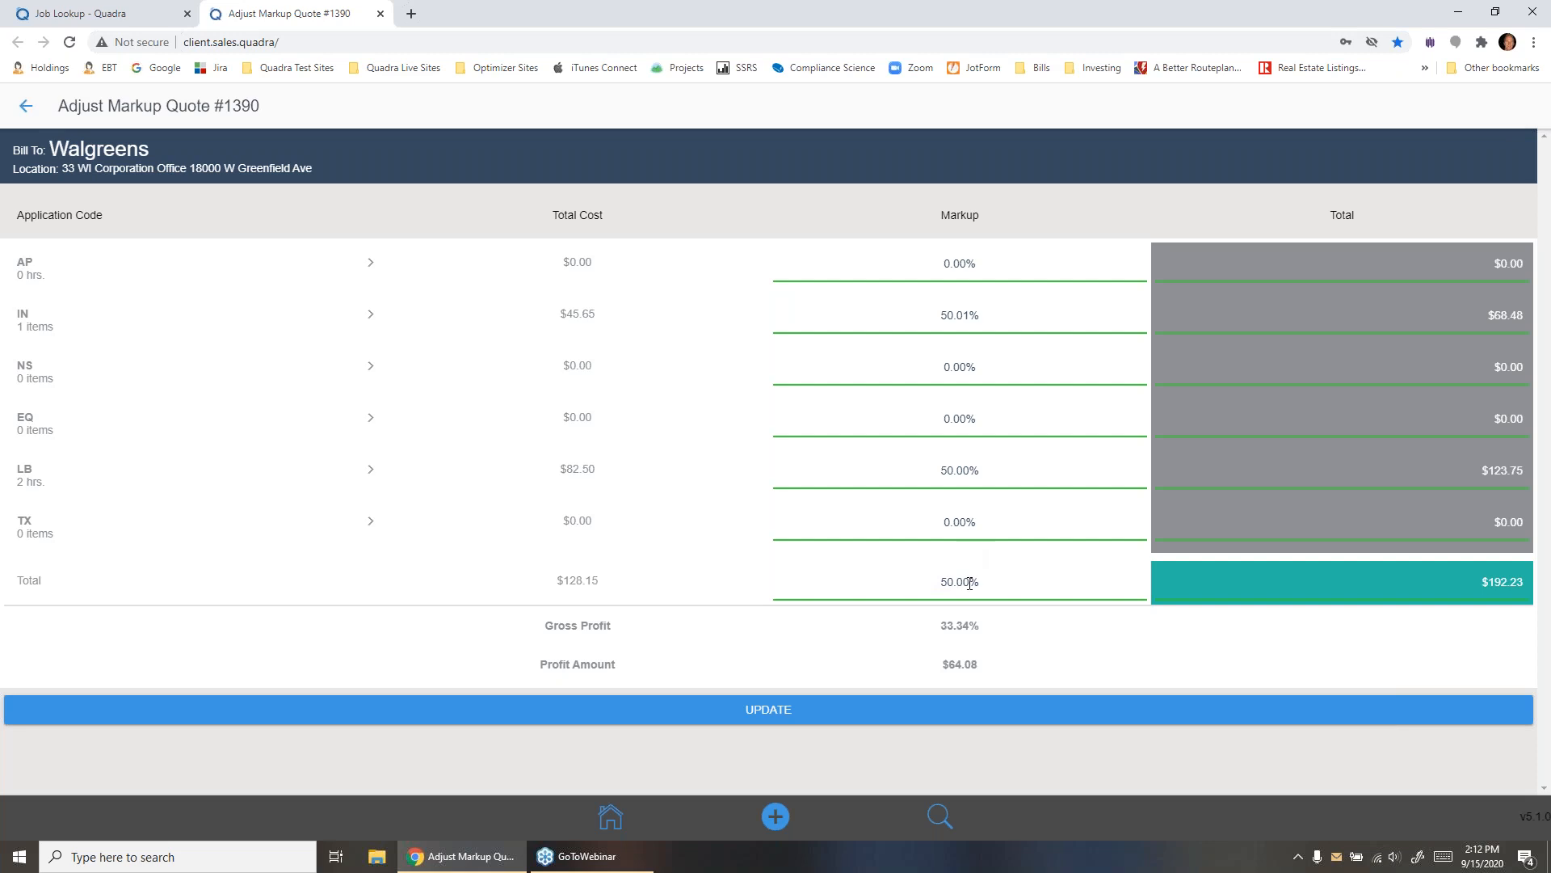
left_click_drag(1393, 581, 1548, 591)
type("200")
key("Return")
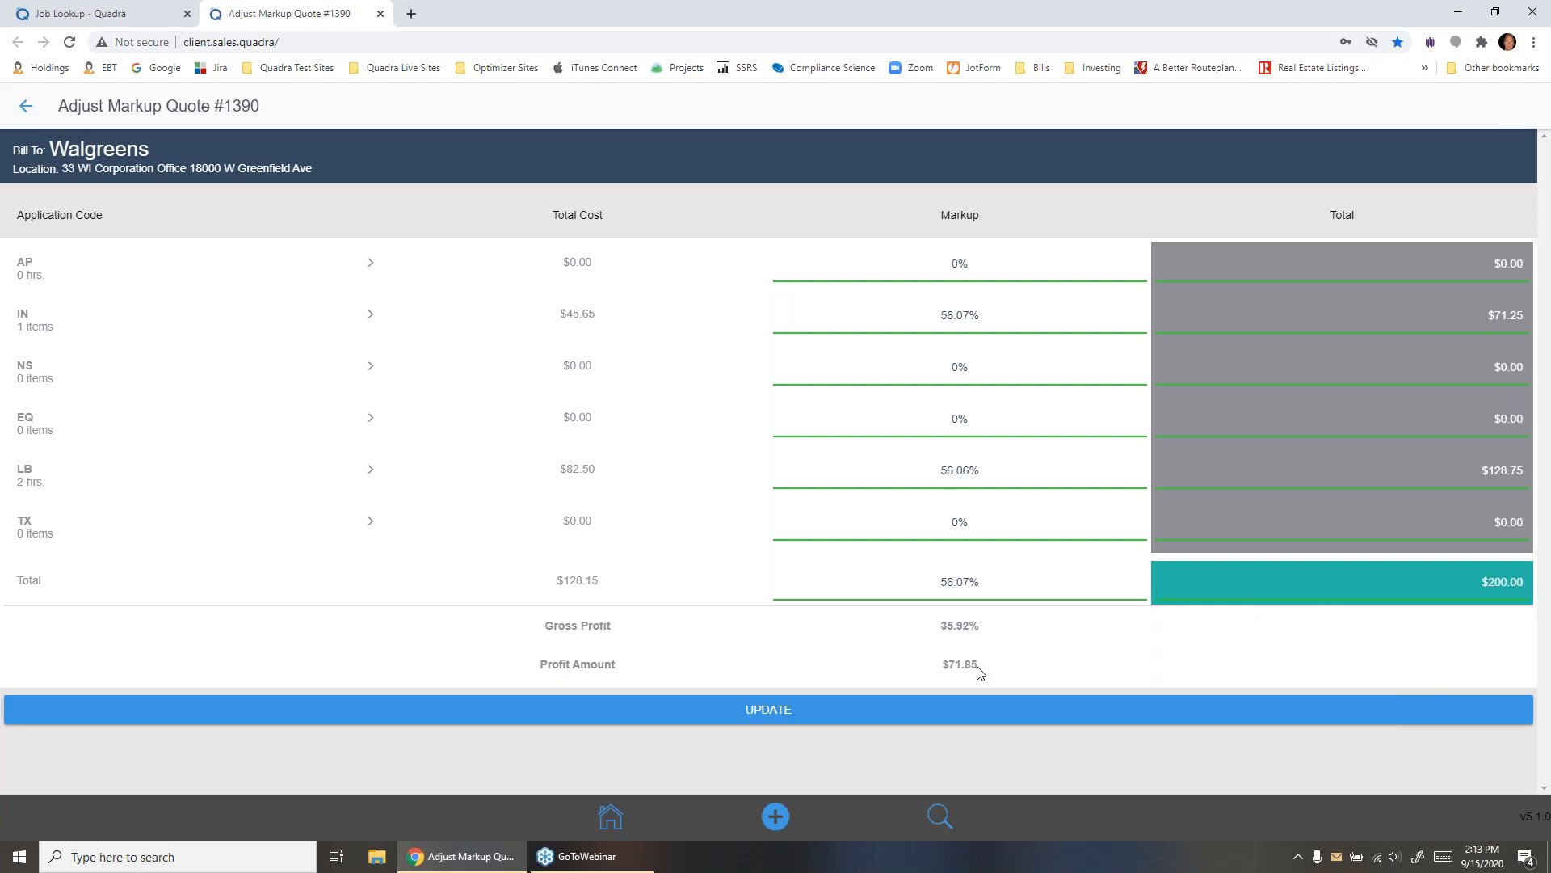
- Set the quote's overall markup to 60% and update the quote with it
left_click_drag(940, 582, 984, 582)
type("60")
key("Return")
left_click(747, 712)
- Check the updated quote totals and the fields of the quote questions form
scroll(433, 588, "down", 5)
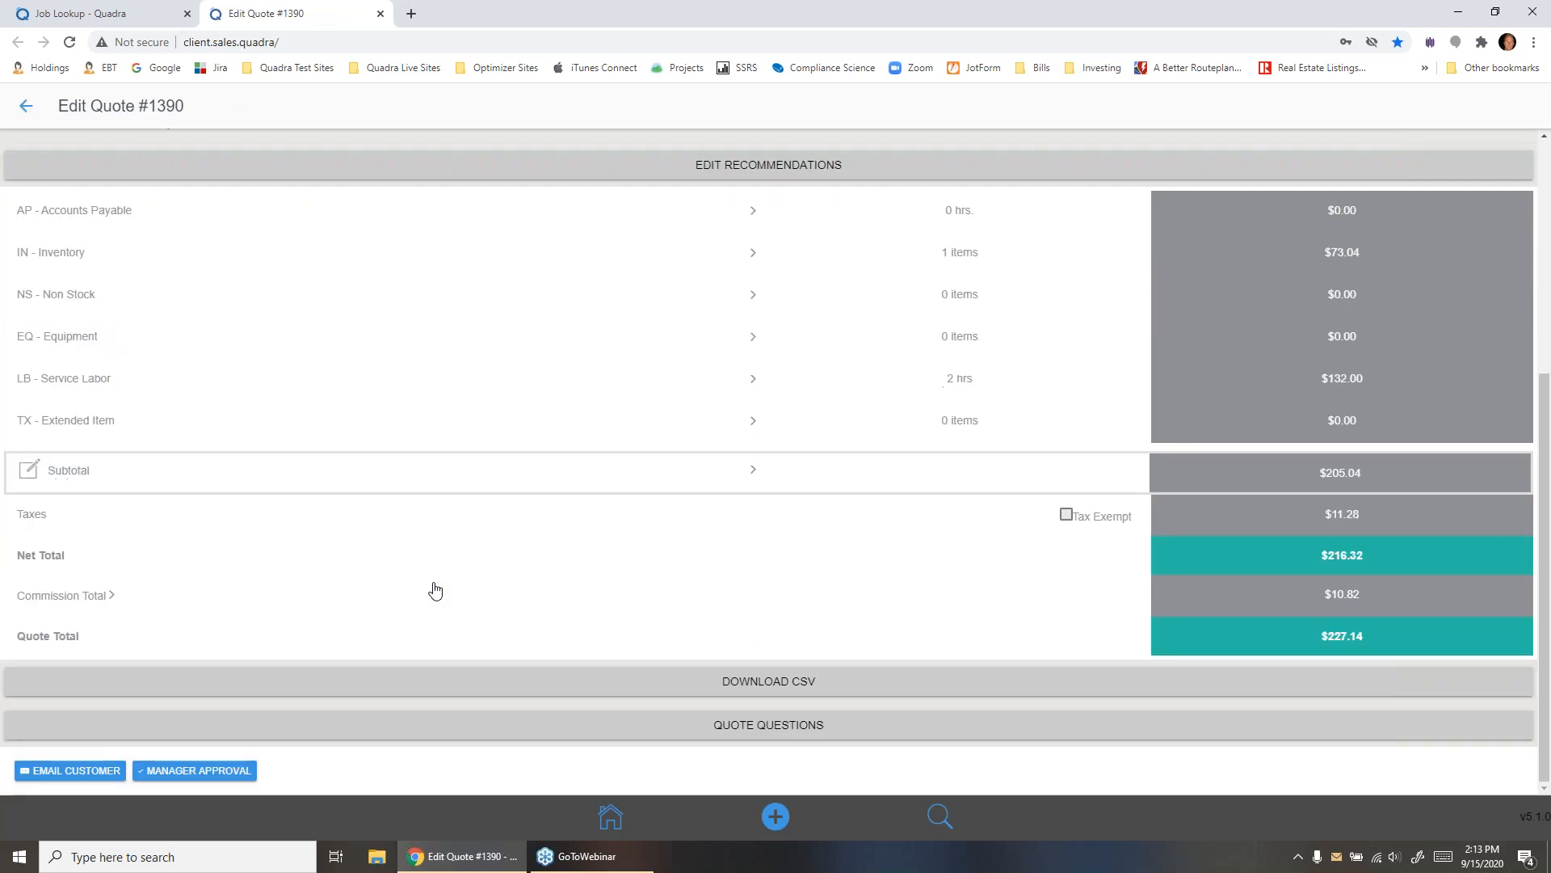
left_click(294, 726)
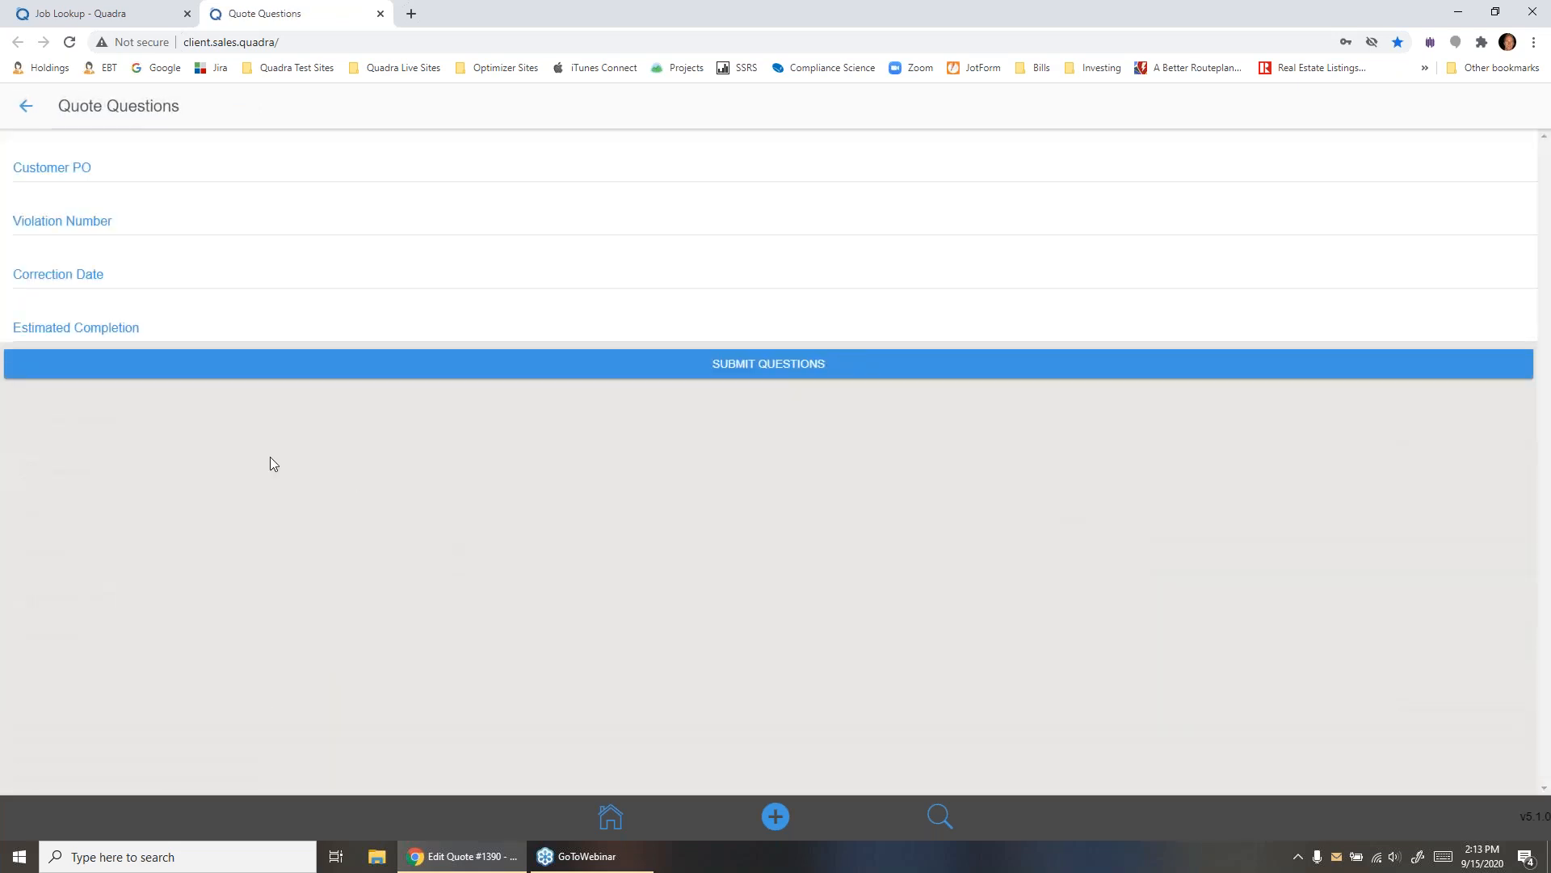
left_click(26, 105)
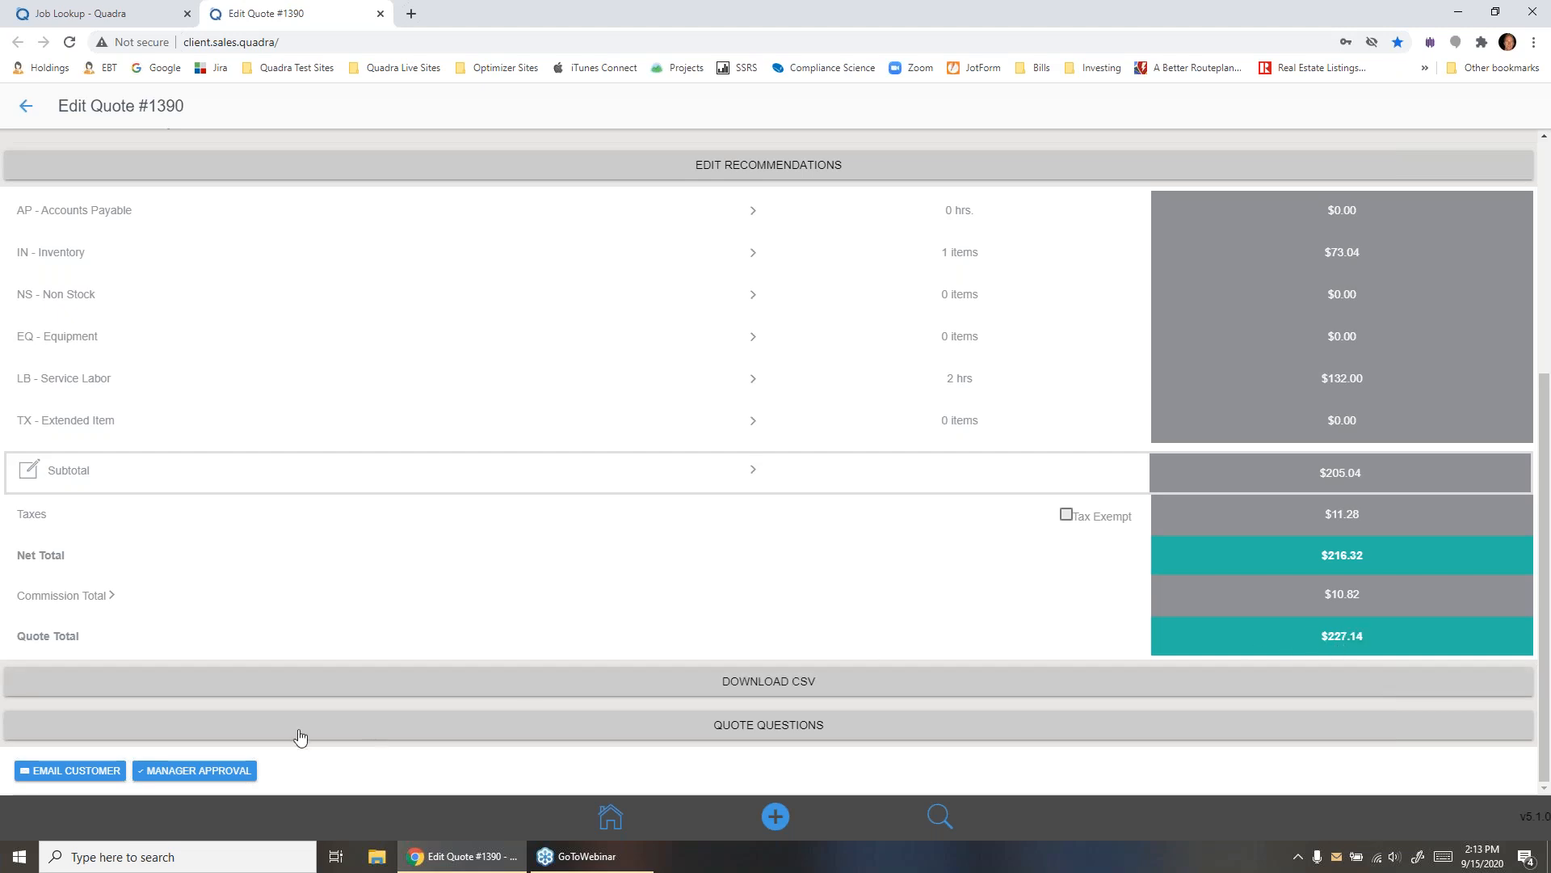
- Submit the quote for manager approval and bring back the phone-sized view with DevTools
left_click(198, 771)
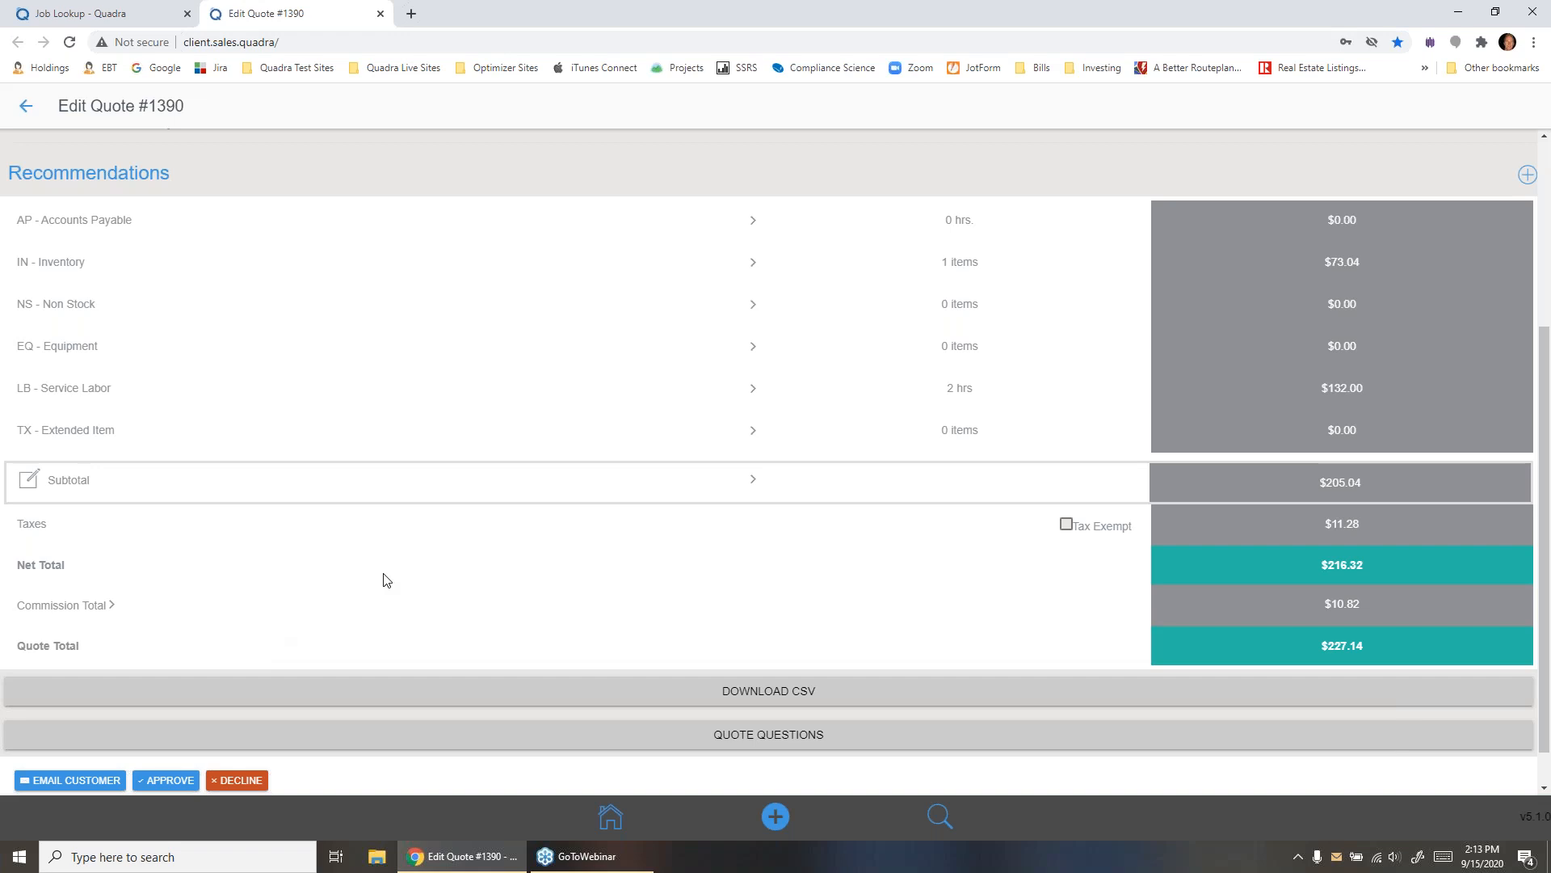
key("ctrl+shift+i")
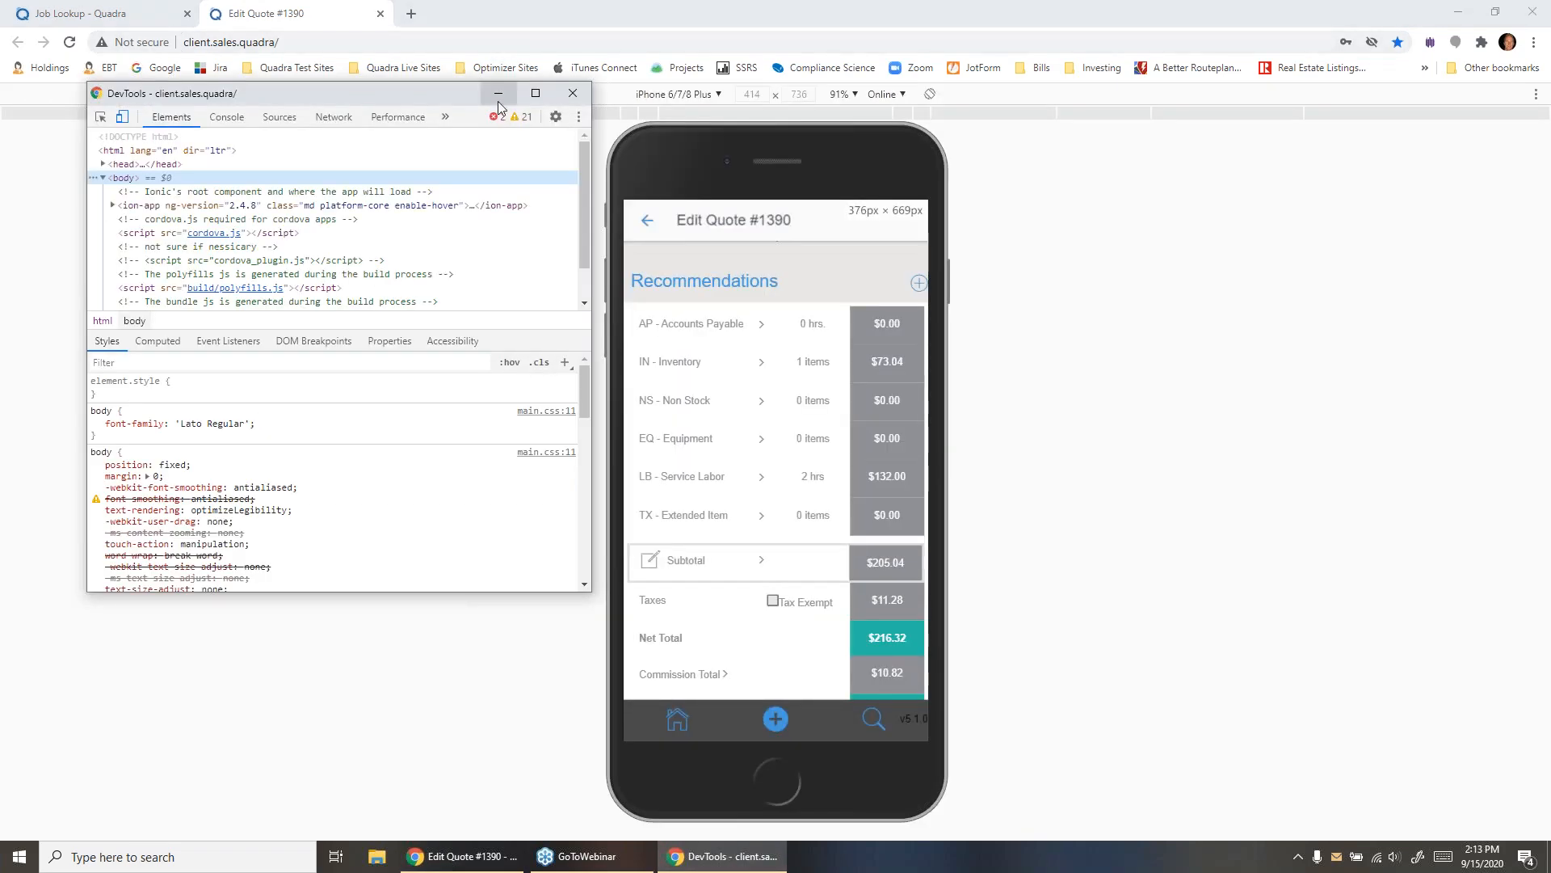
- Open the customer email form for the quote and enter the recipient's email address
left_click(499, 94)
scroll(776, 469, "down", 3)
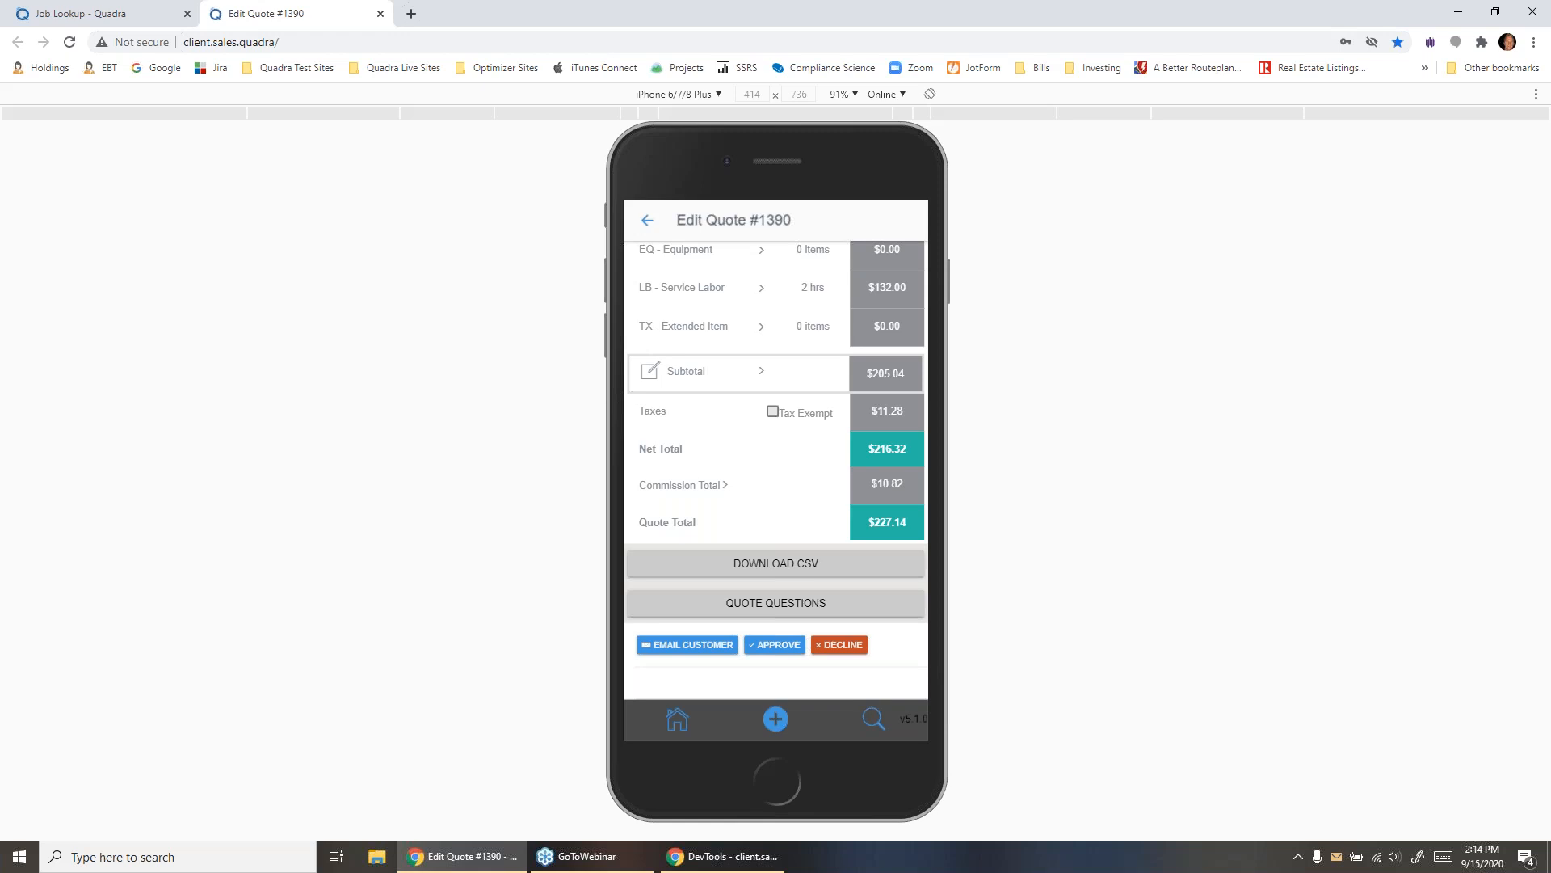
left_click(687, 645)
left_click(776, 306)
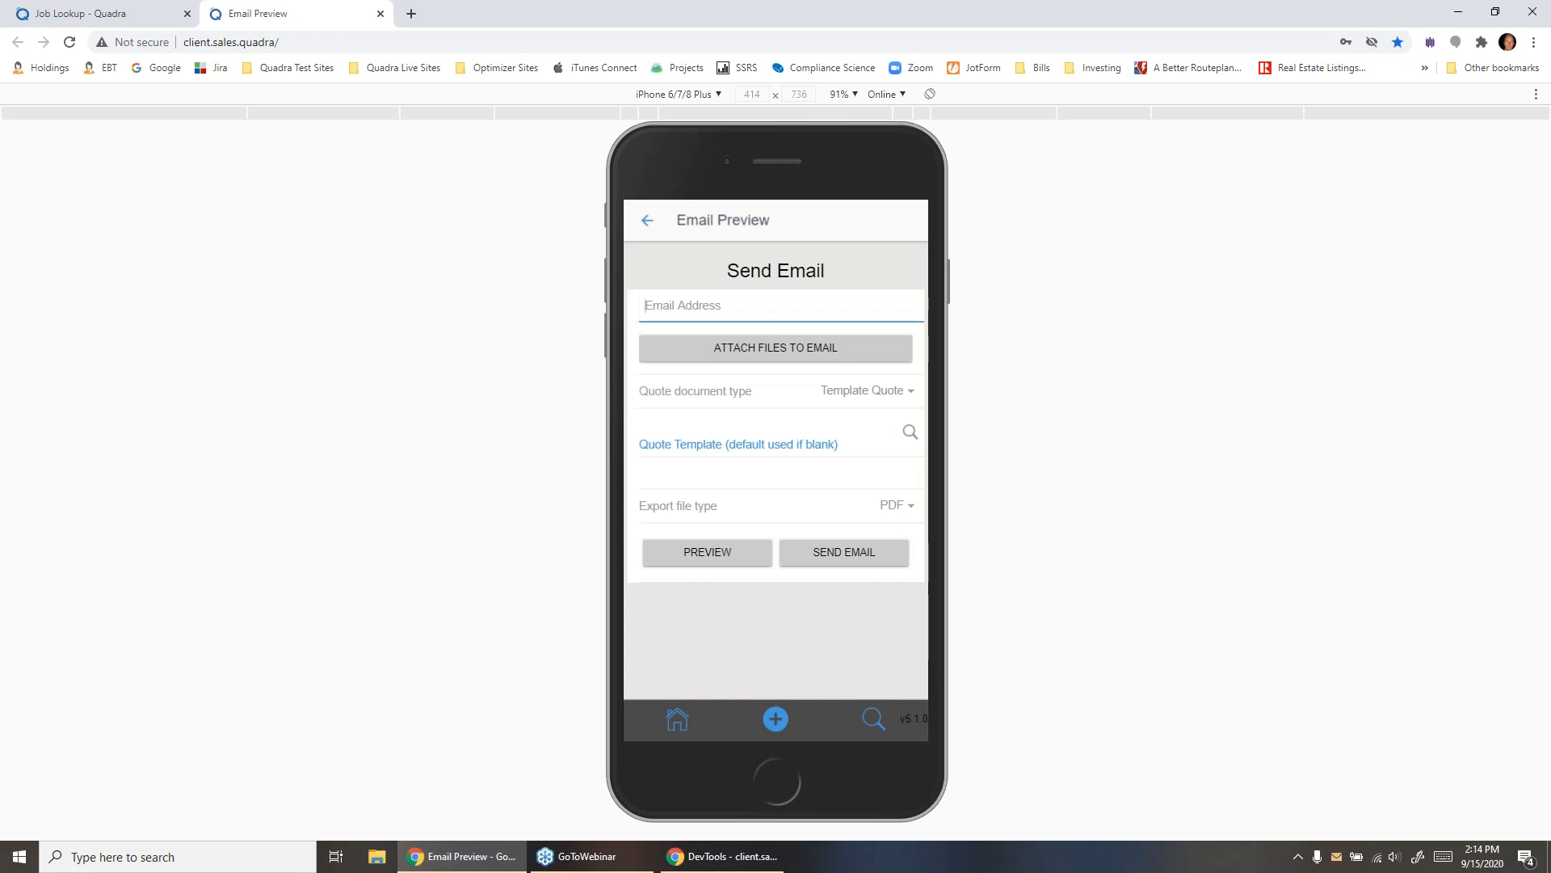
- Attach the HVAC_Unit.JPG file to the quote email
left_click(776, 348)
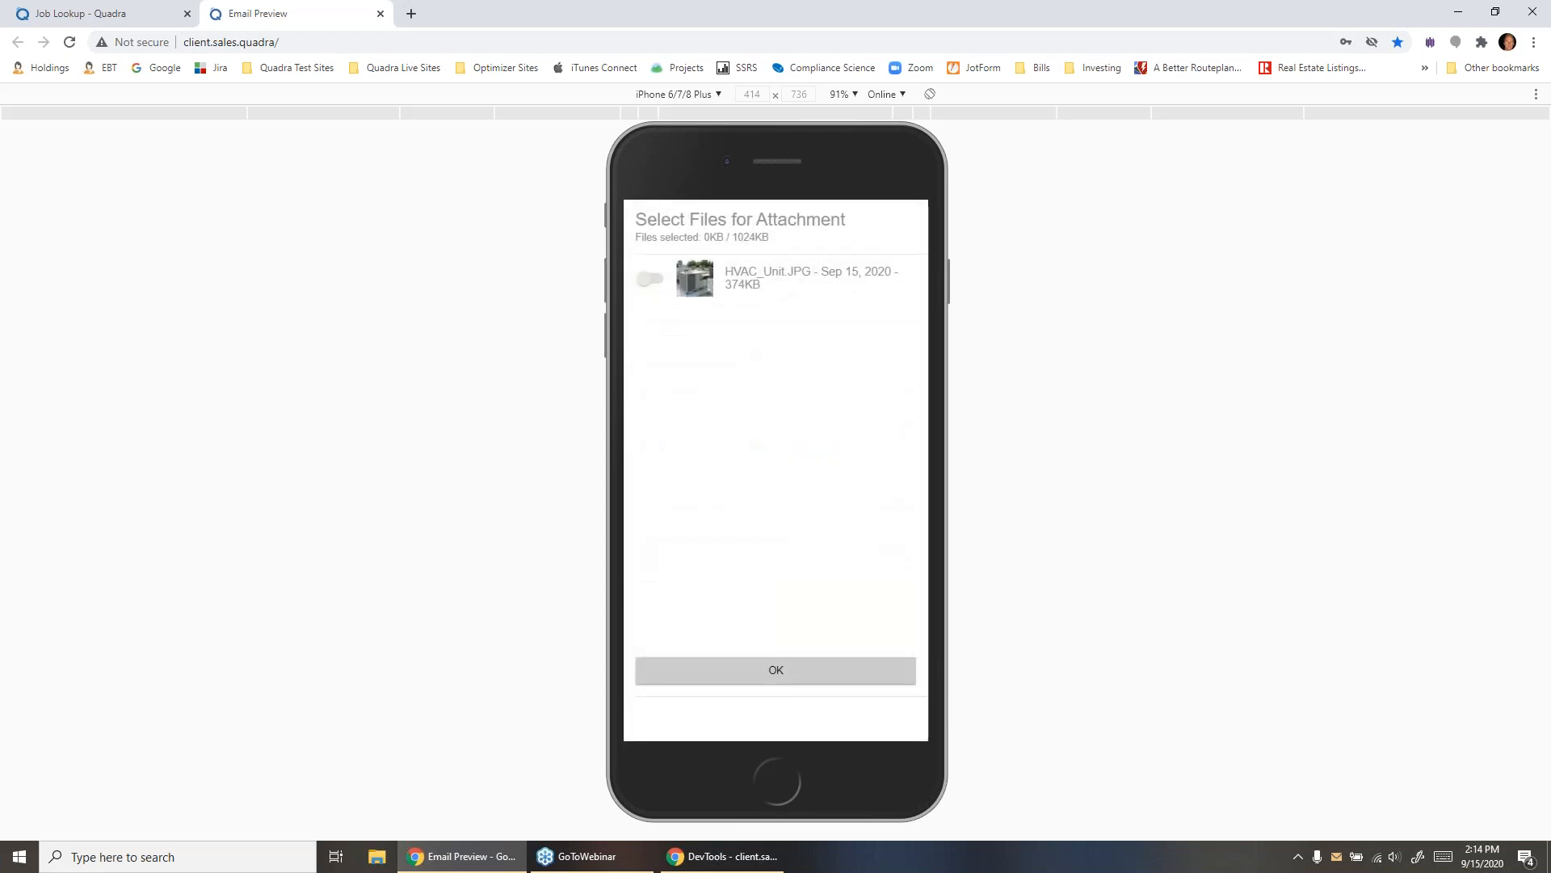
left_click(737, 288)
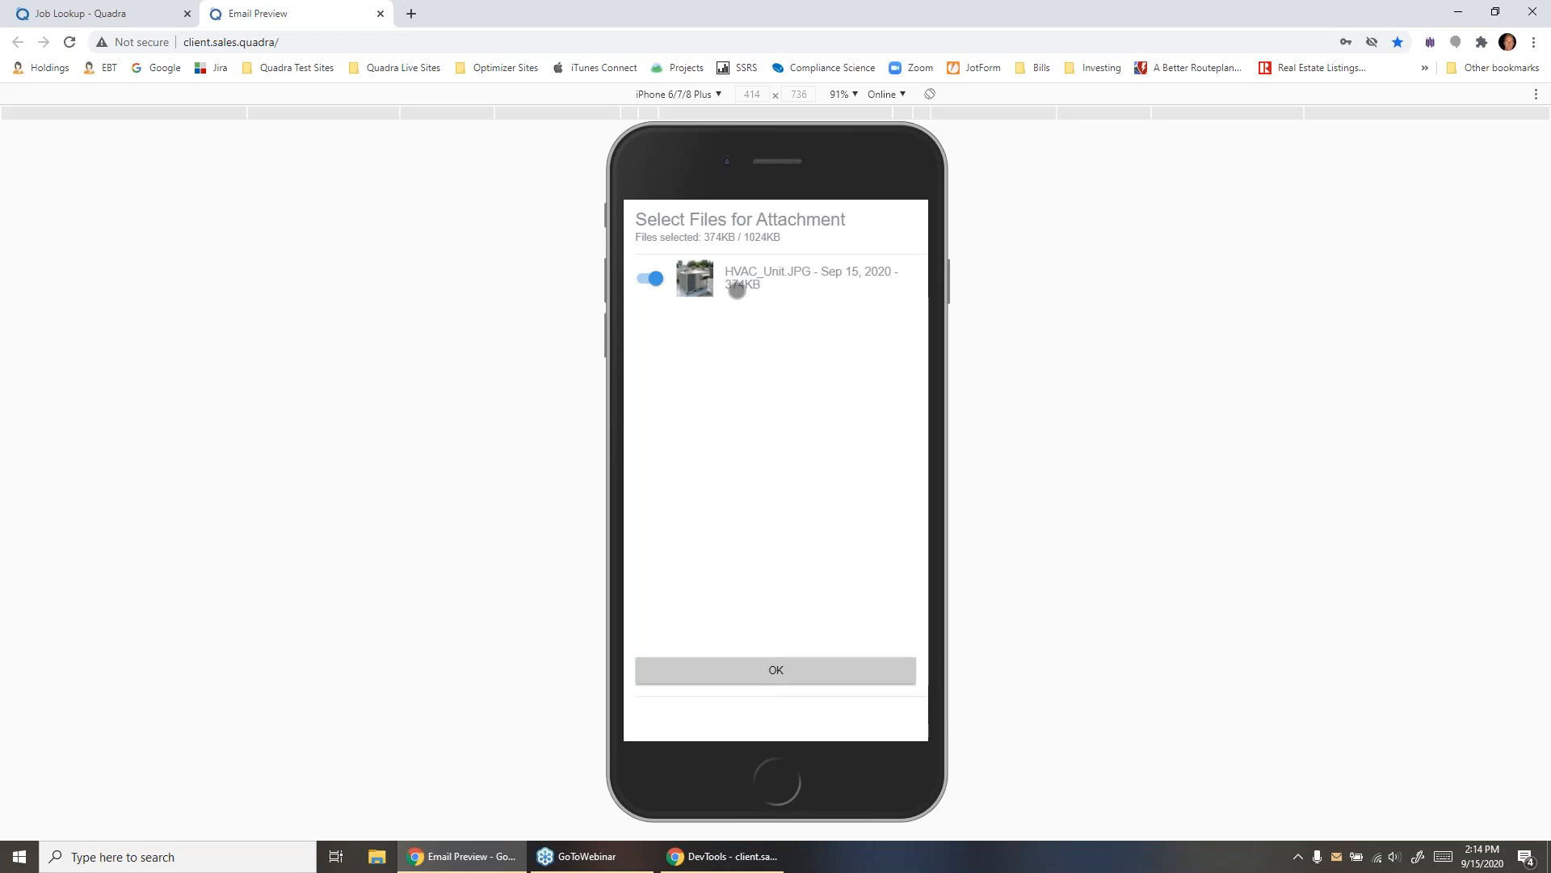
left_click(775, 670)
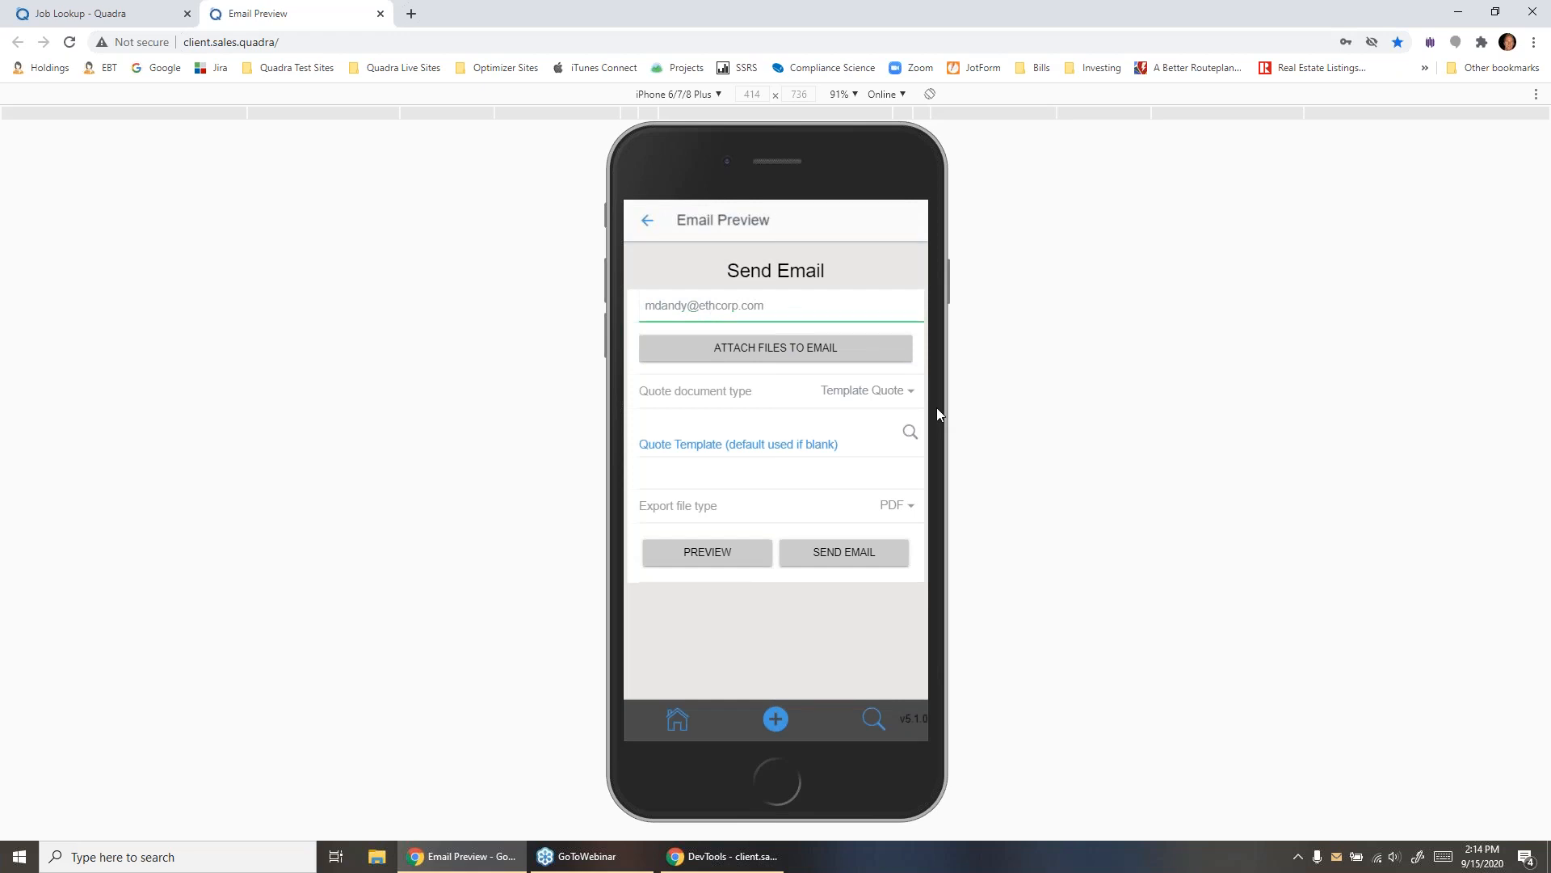
- Select the quote template 108 - Service Call Quote Default for the email and check the export file type choices
left_click(911, 433)
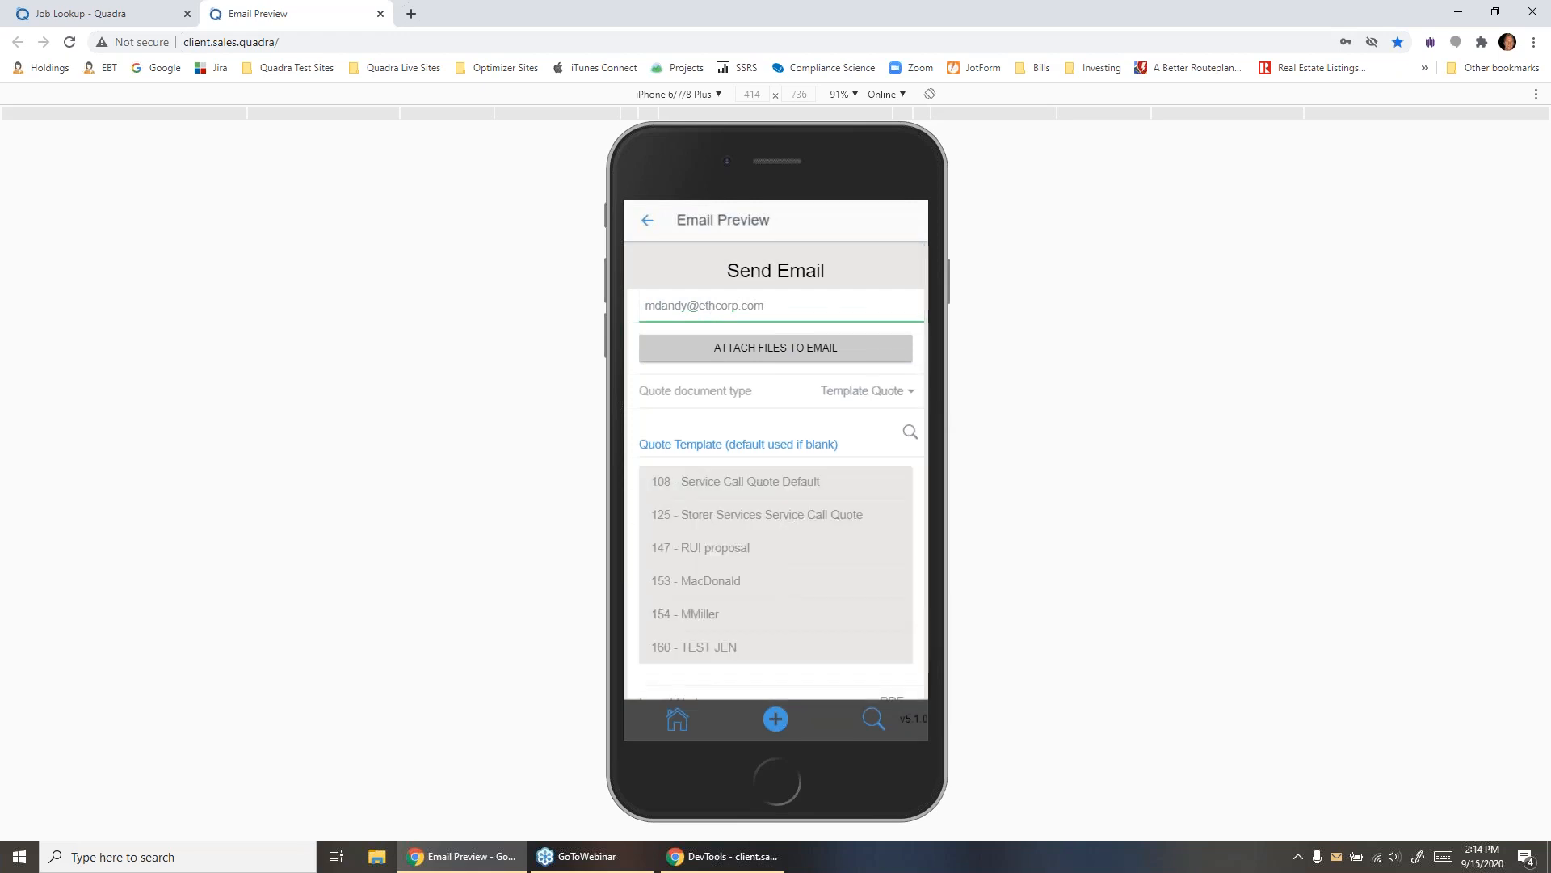
left_click(735, 482)
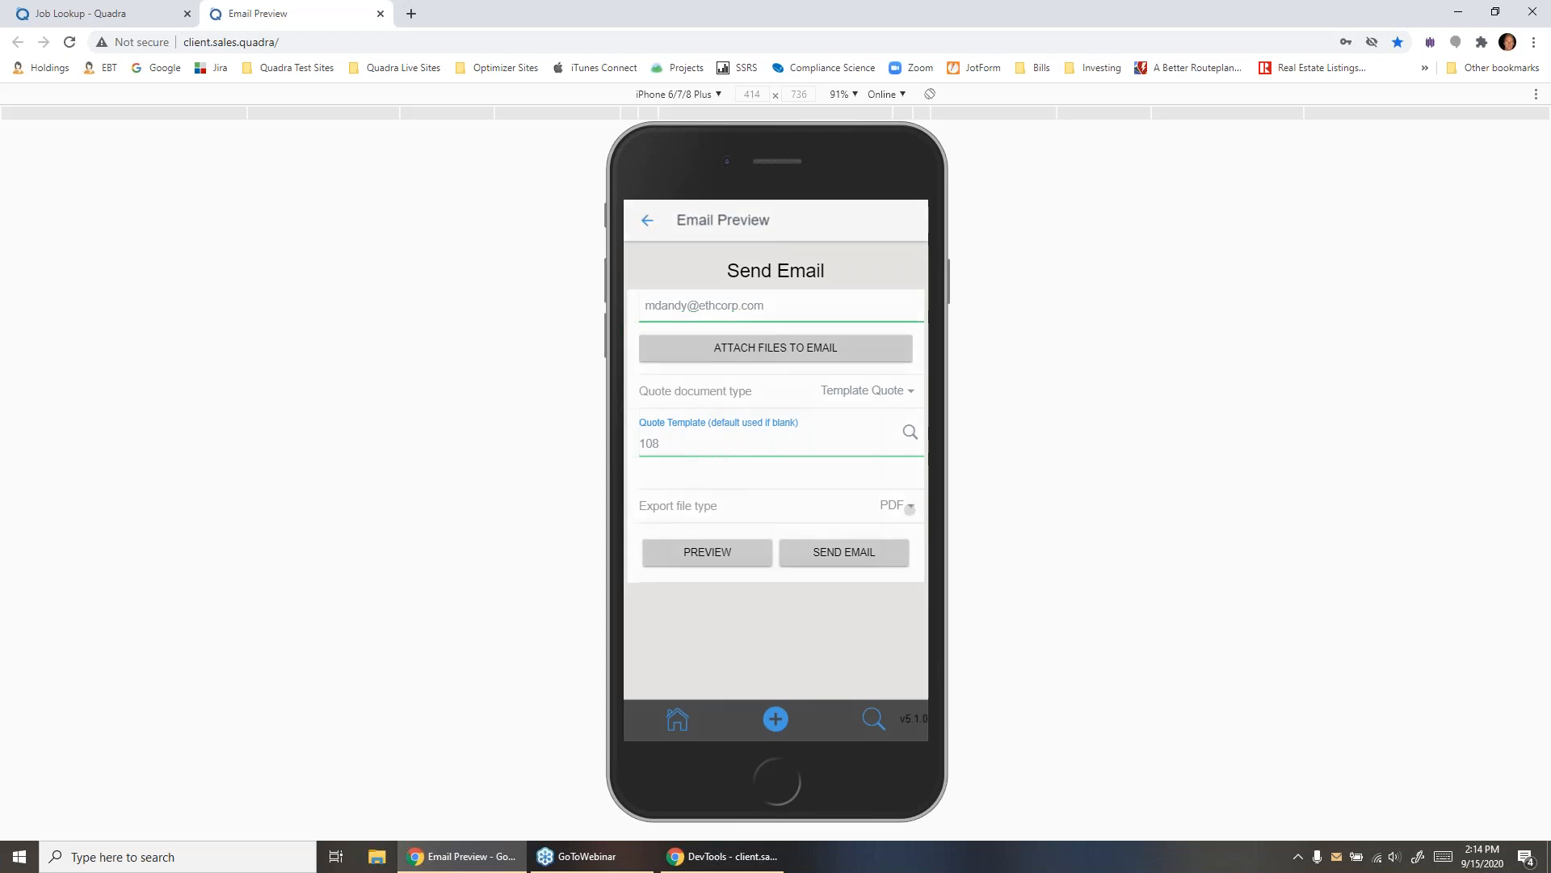
left_click(693, 505)
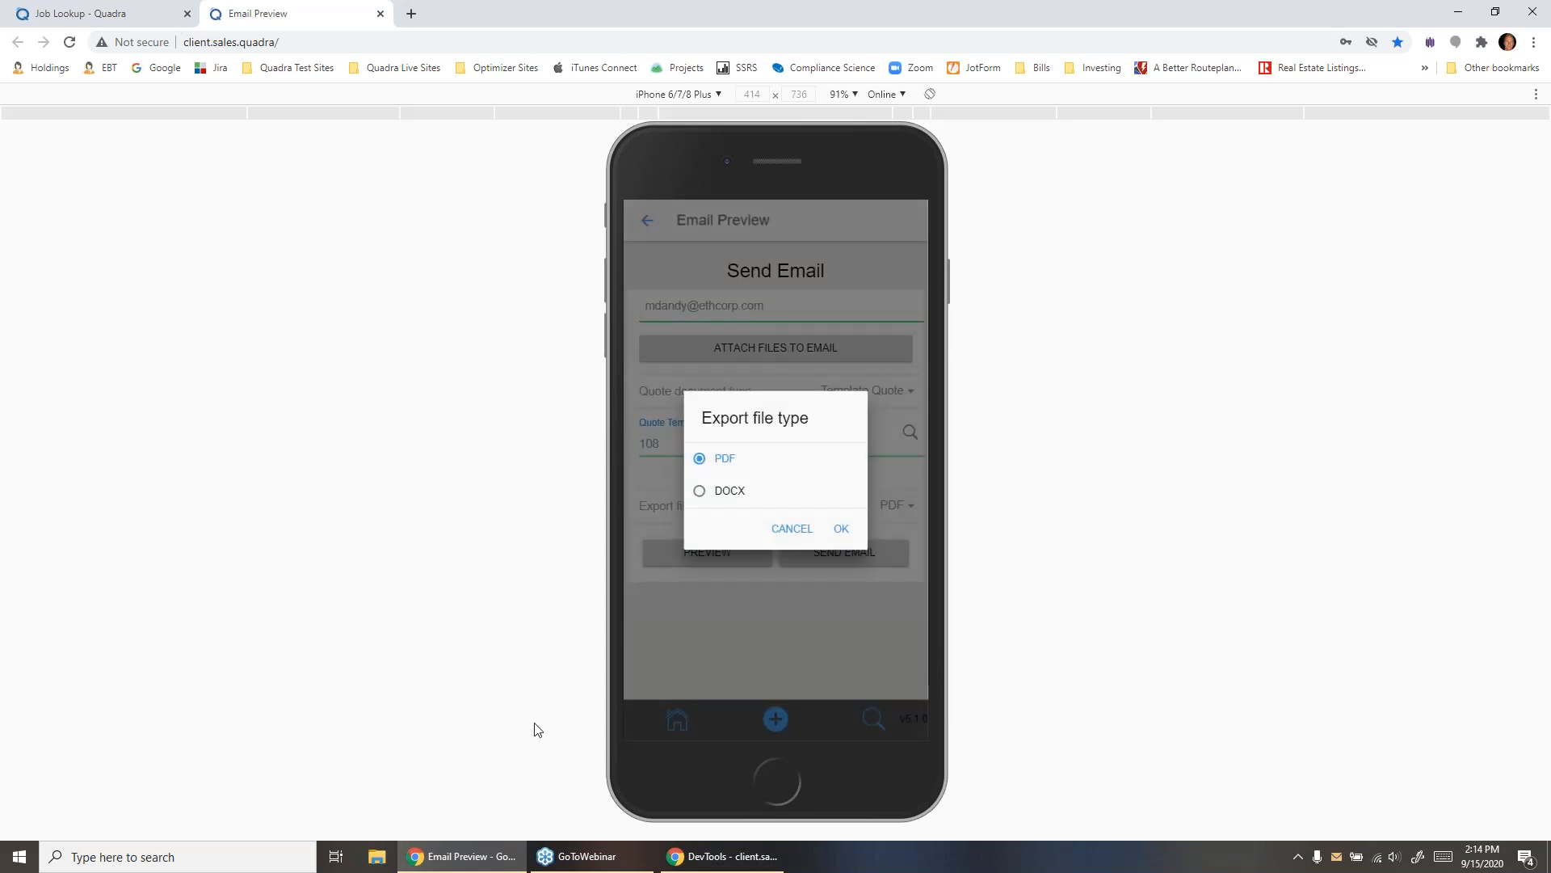
left_click(793, 529)
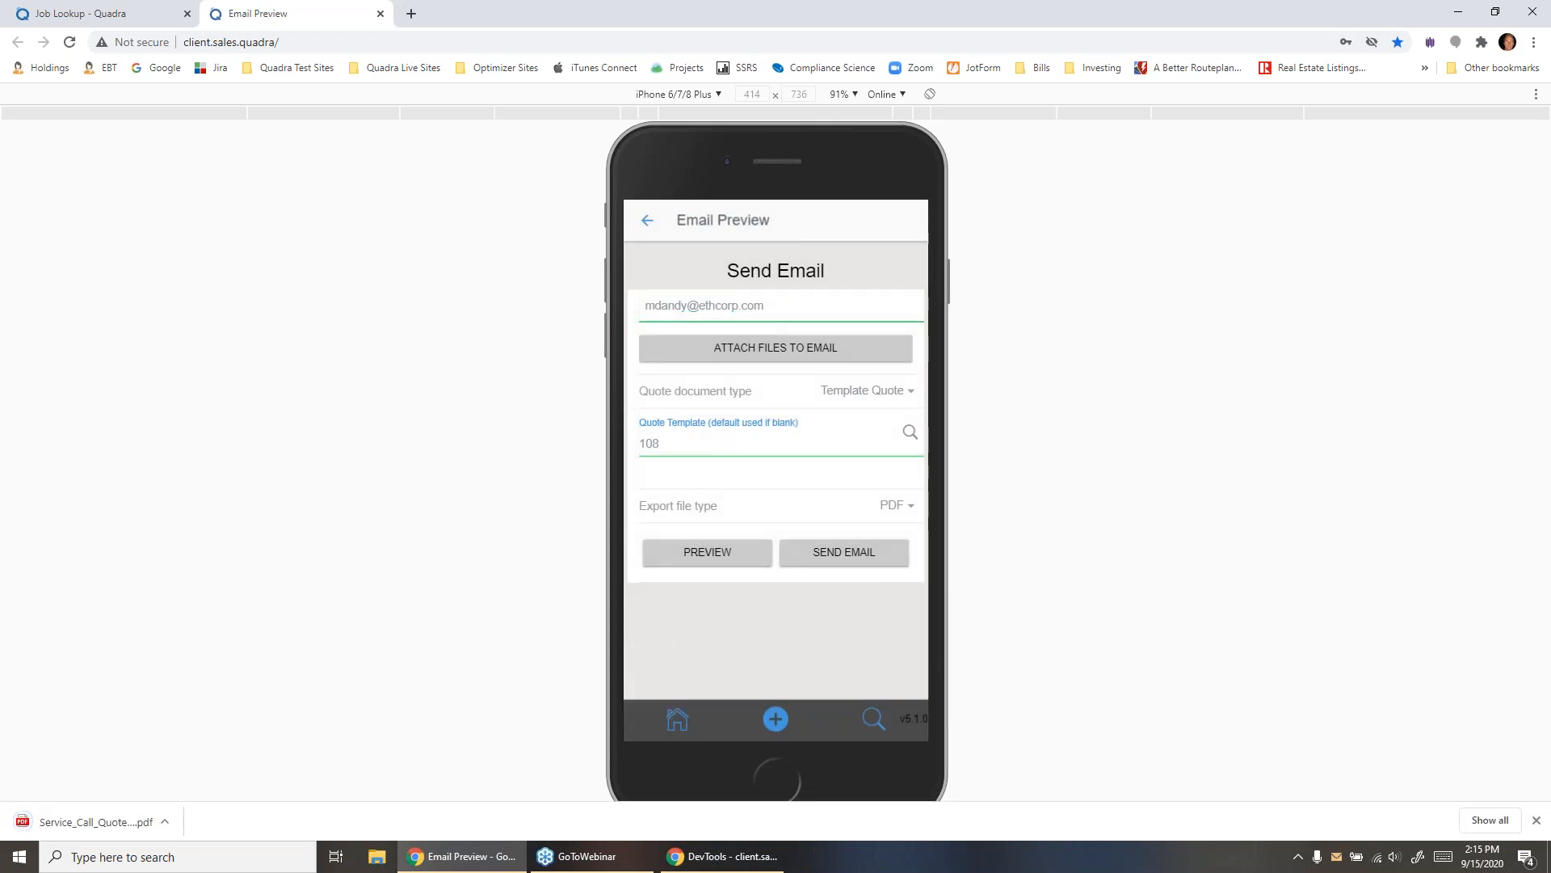
- Examine the previewed quote PDF's project type, company and customer details, project benefits and estimate, and close it
left_click(96, 821)
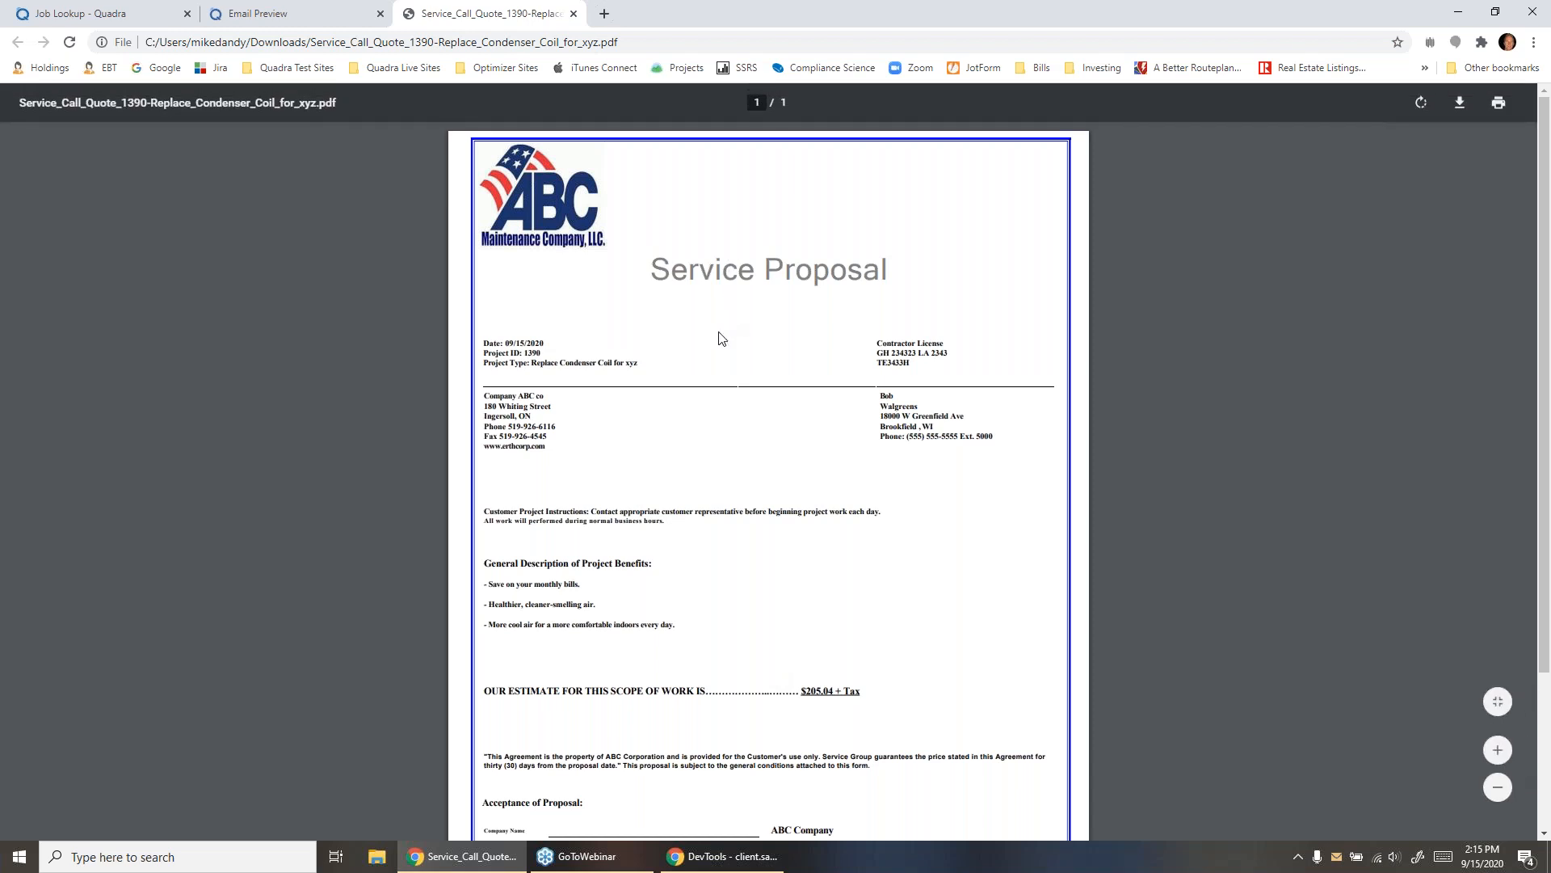
scroll(648, 366, "up", 5)
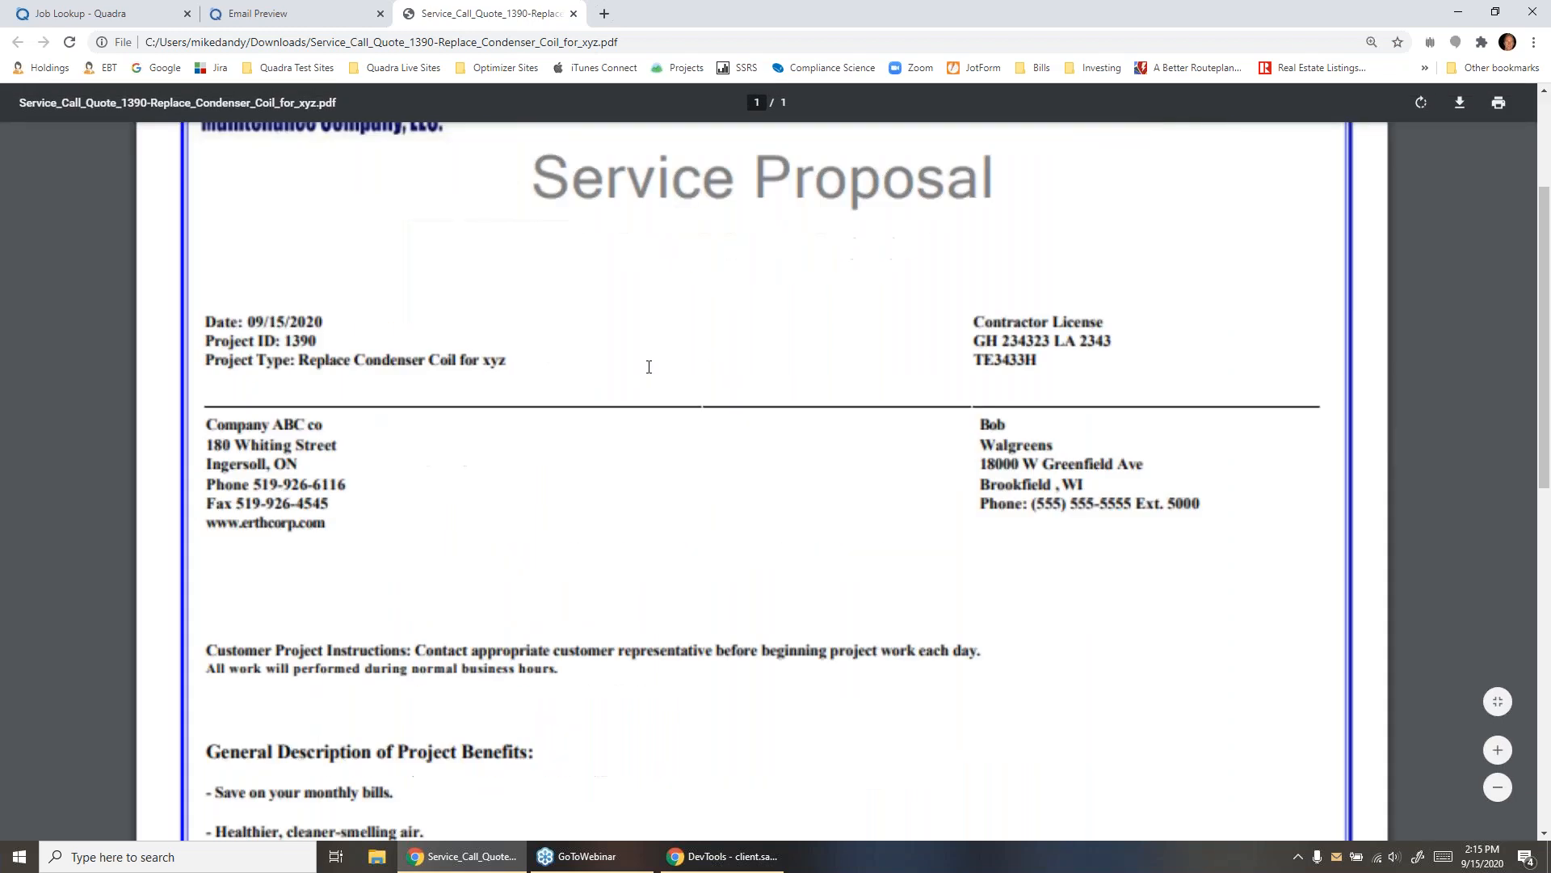
left_click_drag(529, 361, 304, 361)
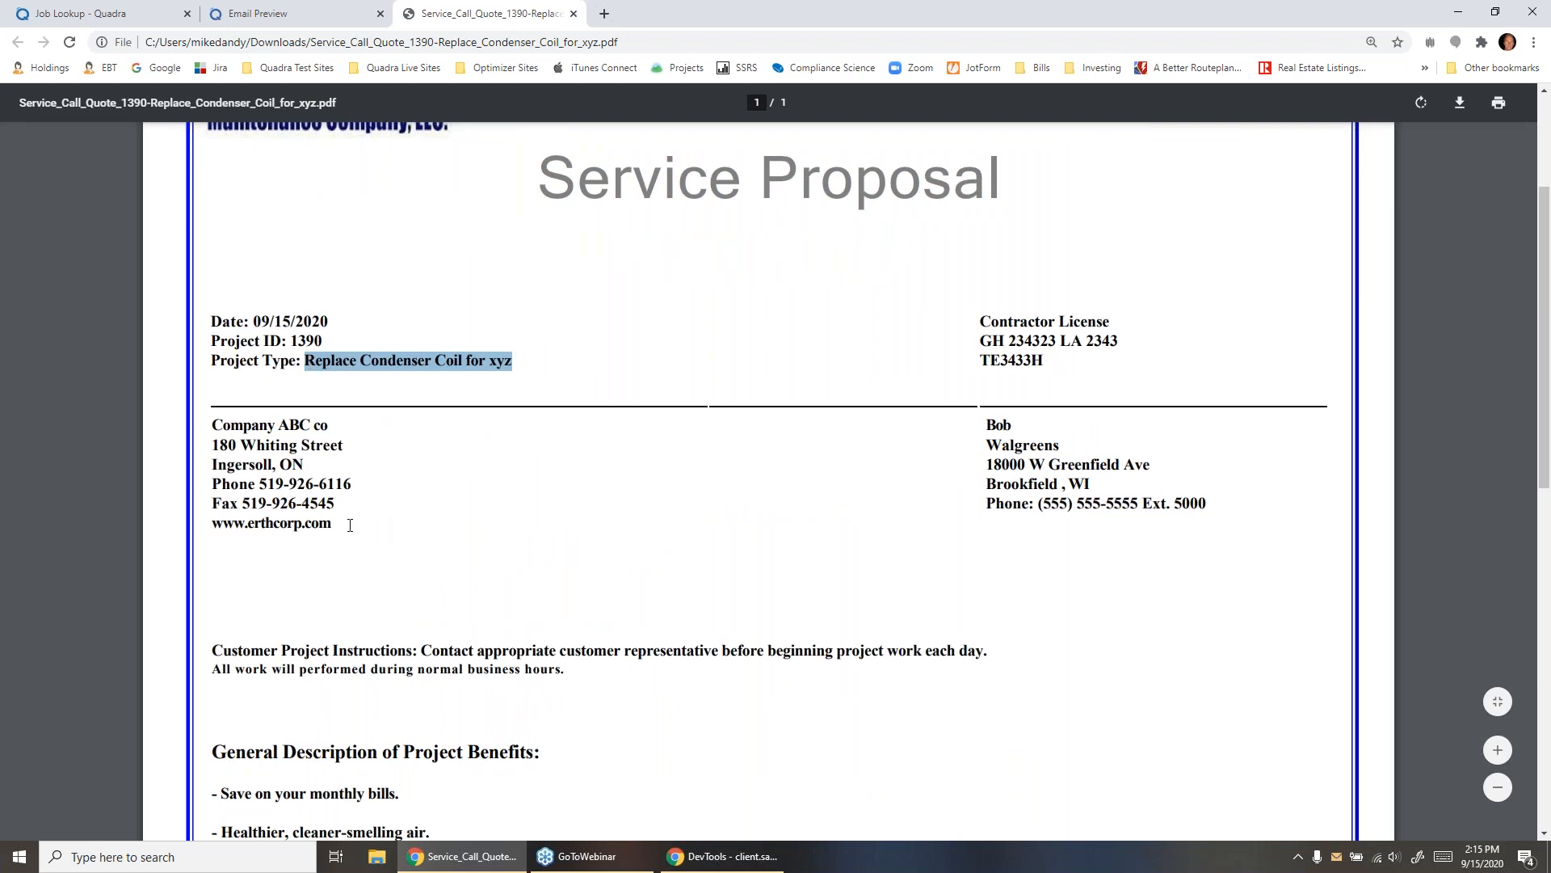
left_click_drag(340, 525, 211, 422)
left_click_drag(1207, 507, 995, 447)
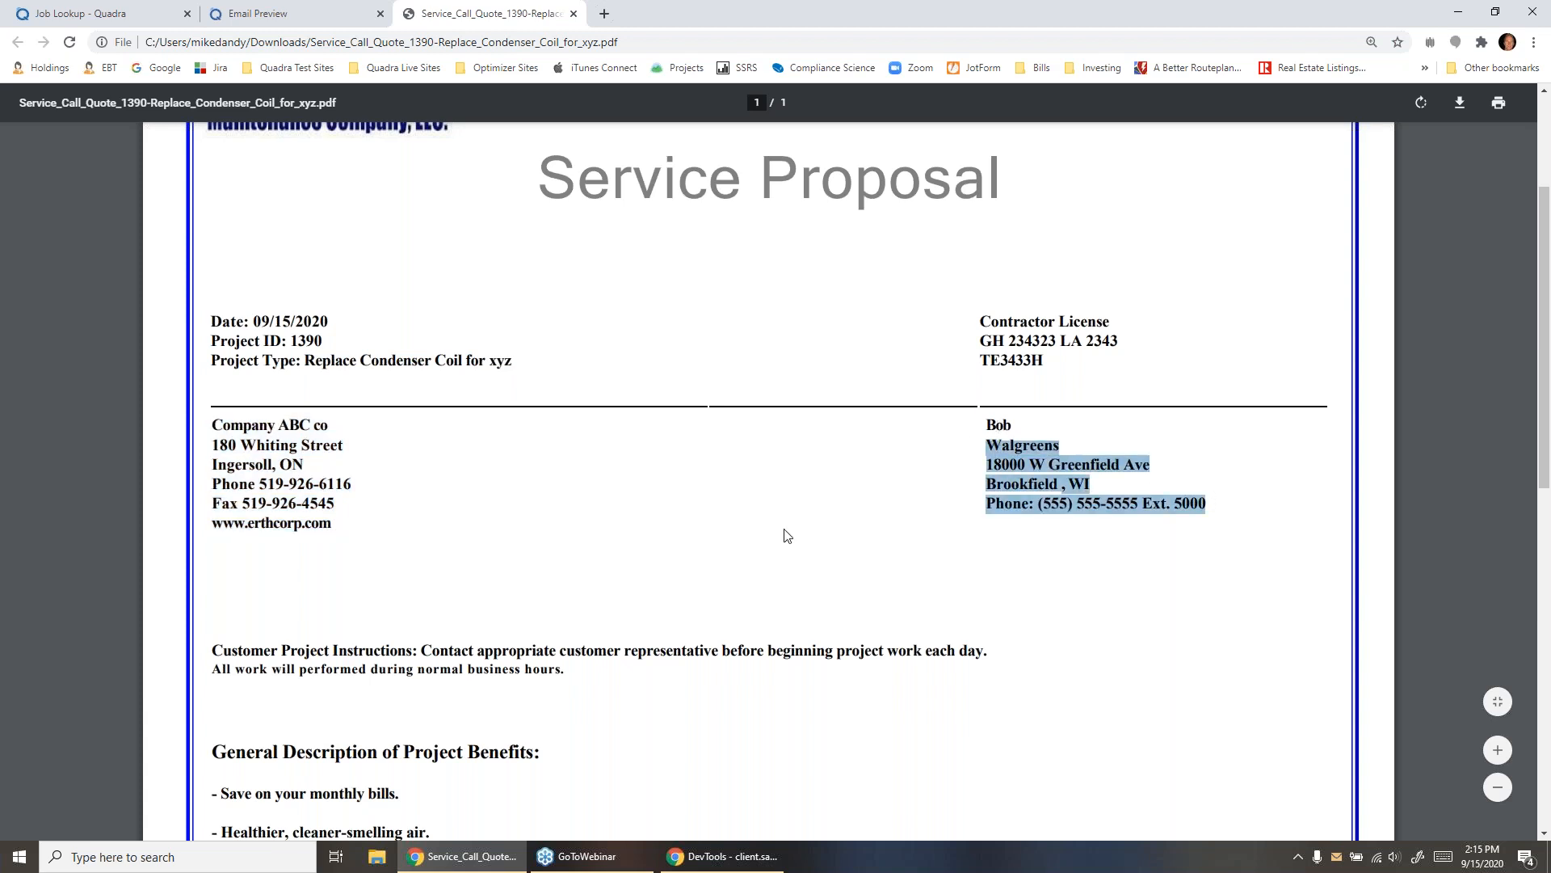
scroll(644, 558, "down", 6)
scroll(583, 510, "up", 2)
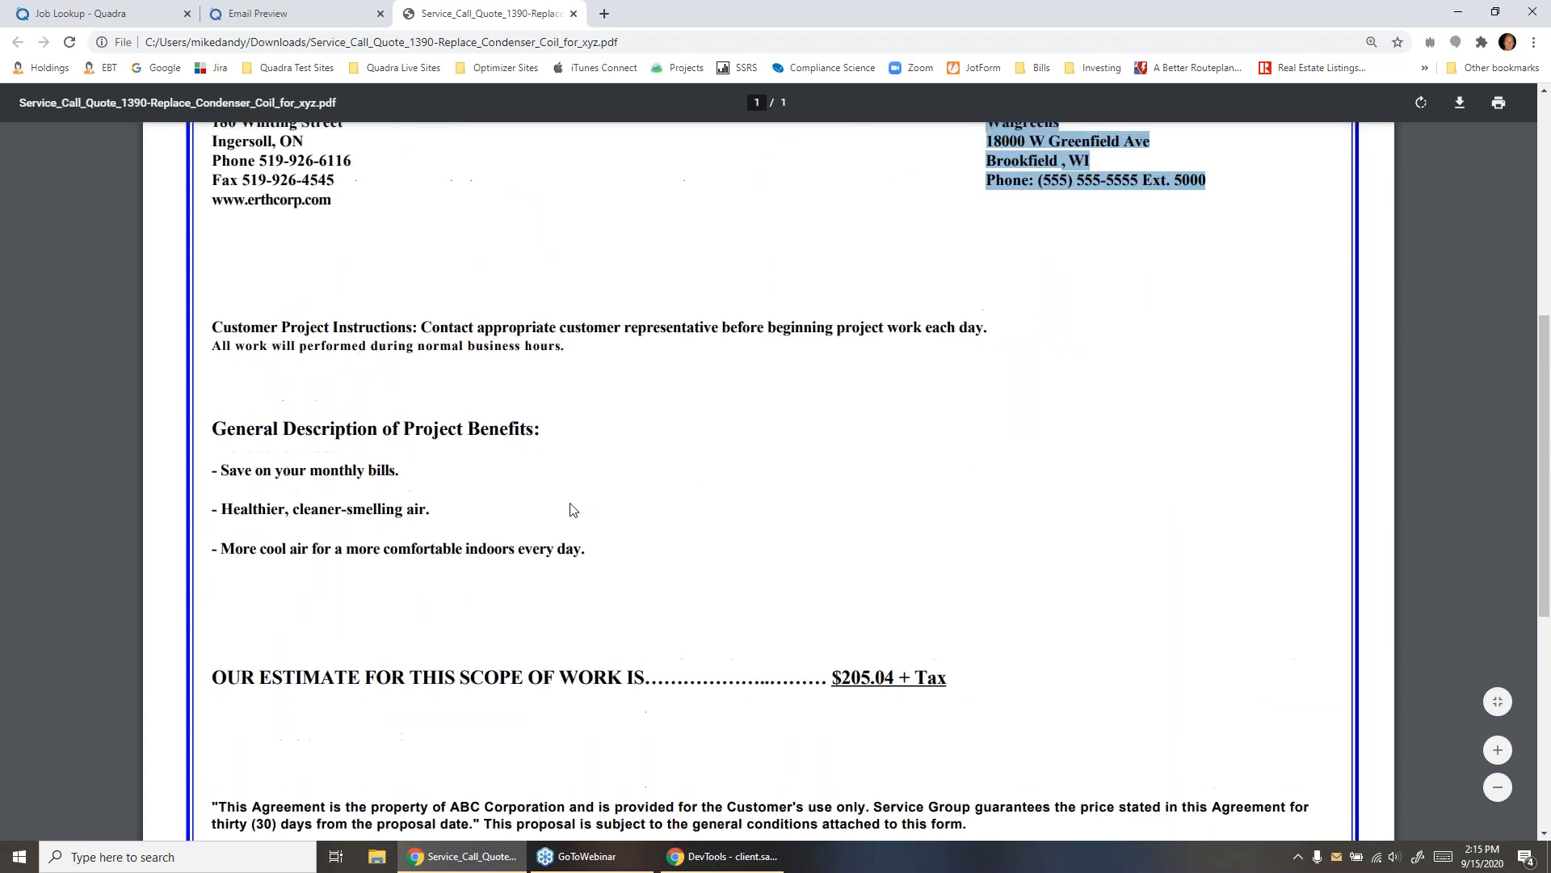
left_click_drag(587, 550, 212, 471)
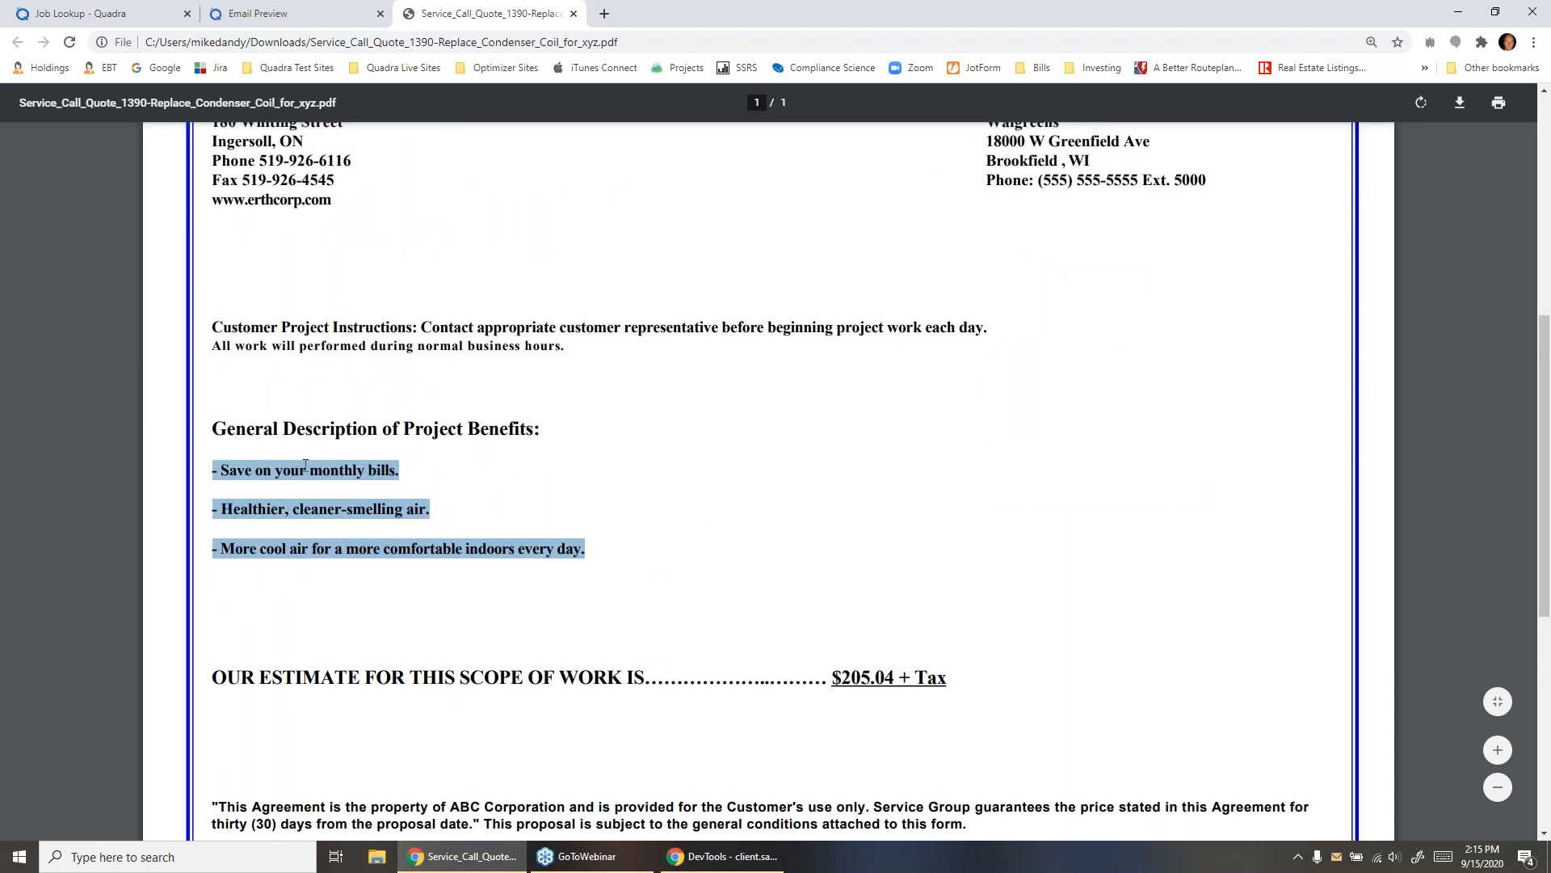
left_click_drag(838, 681, 1004, 623)
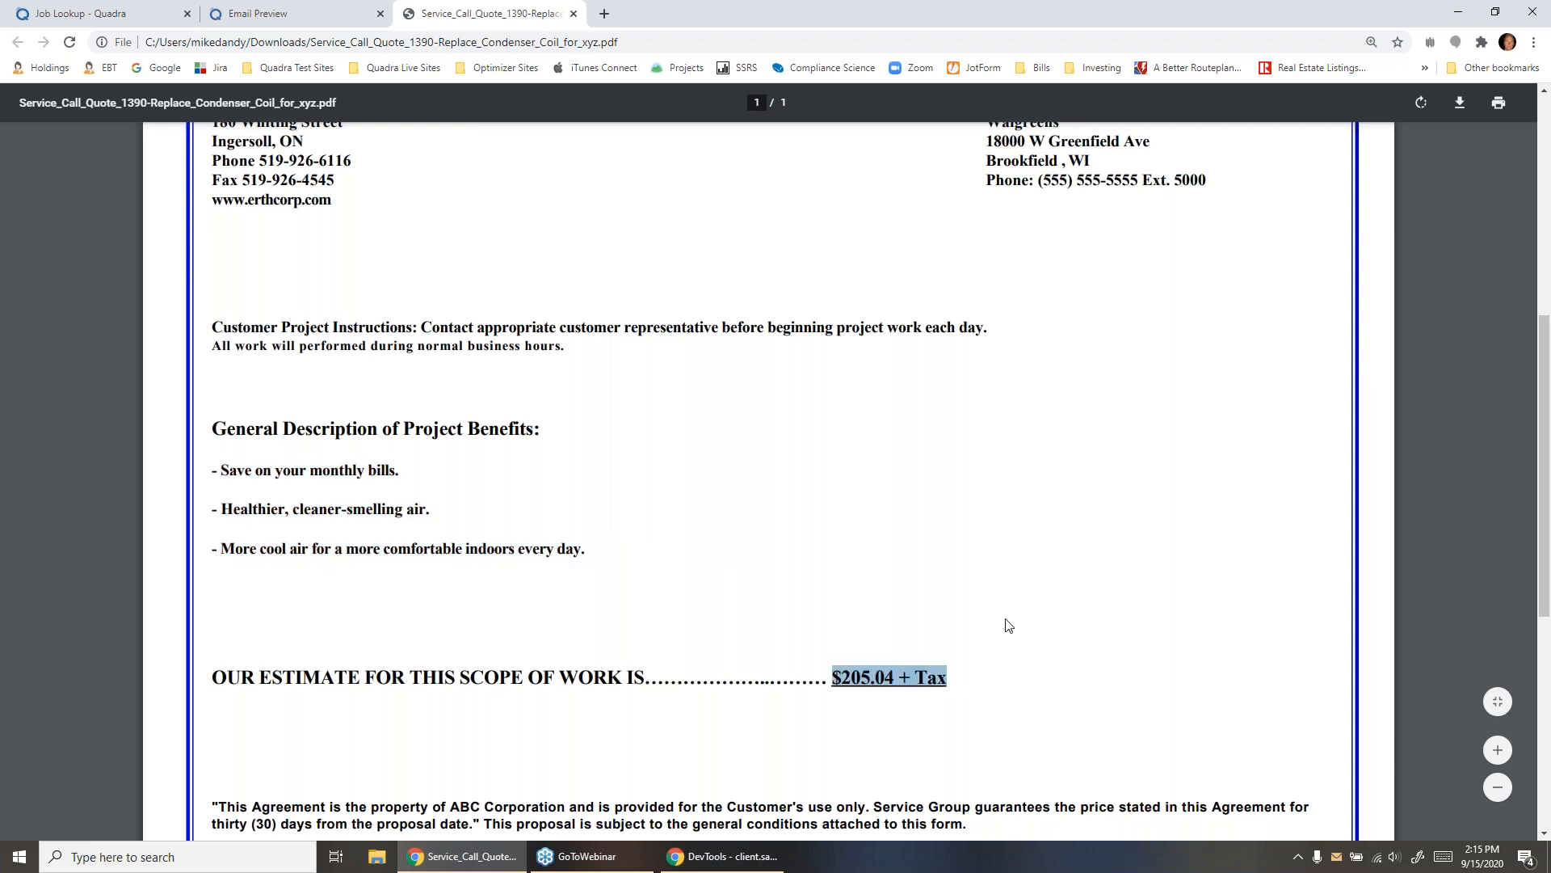
scroll(1101, 520, "down", 5)
scroll(821, 559, "up", 9)
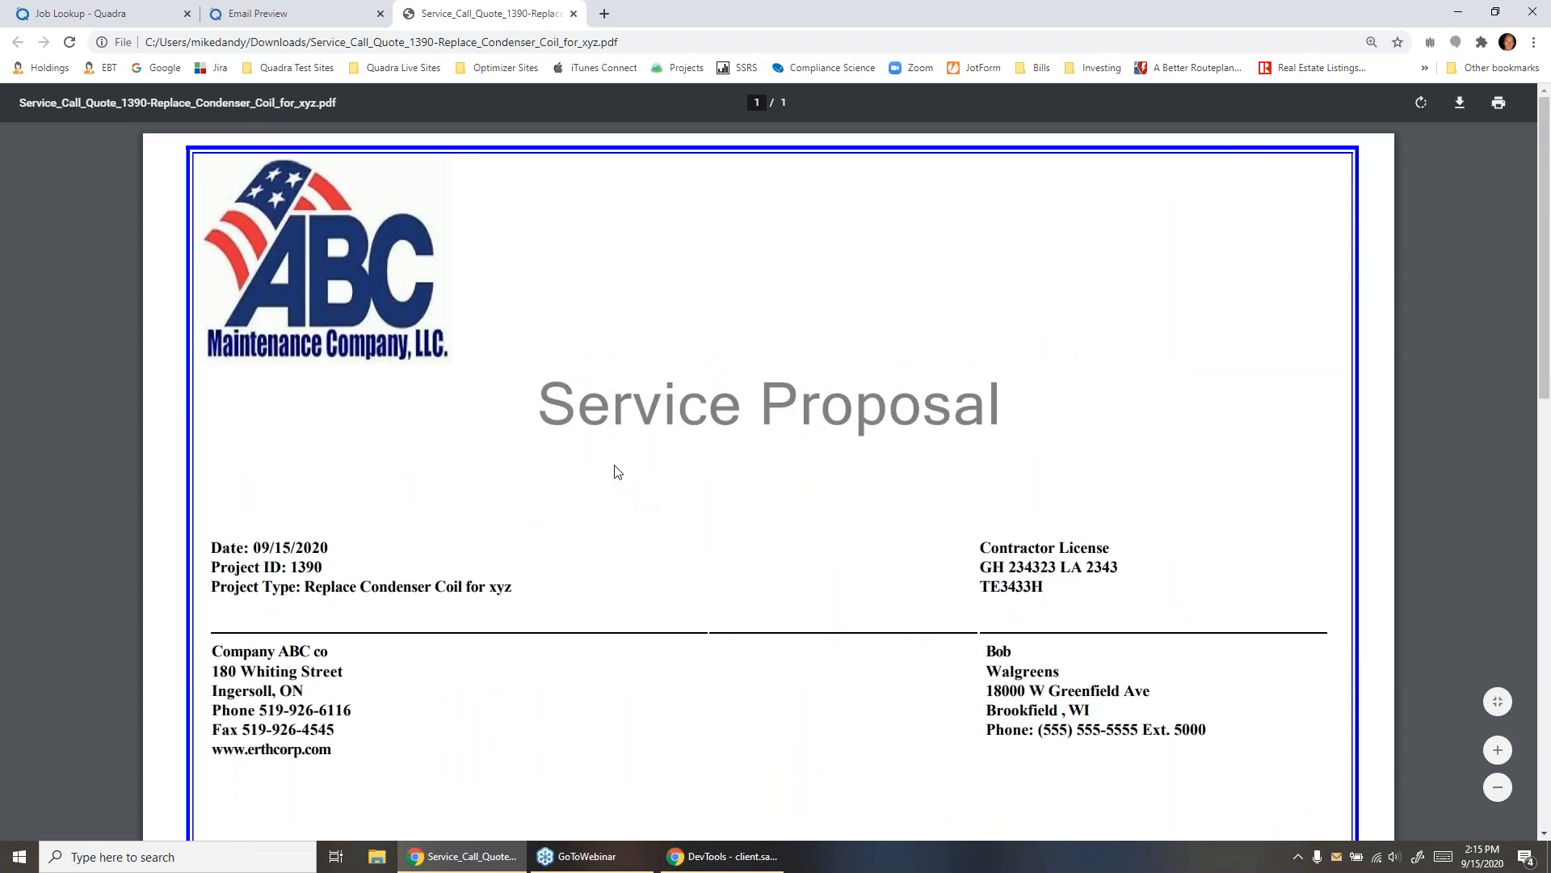
scroll(896, 672, "down", 1)
scroll(895, 672, "down", 6)
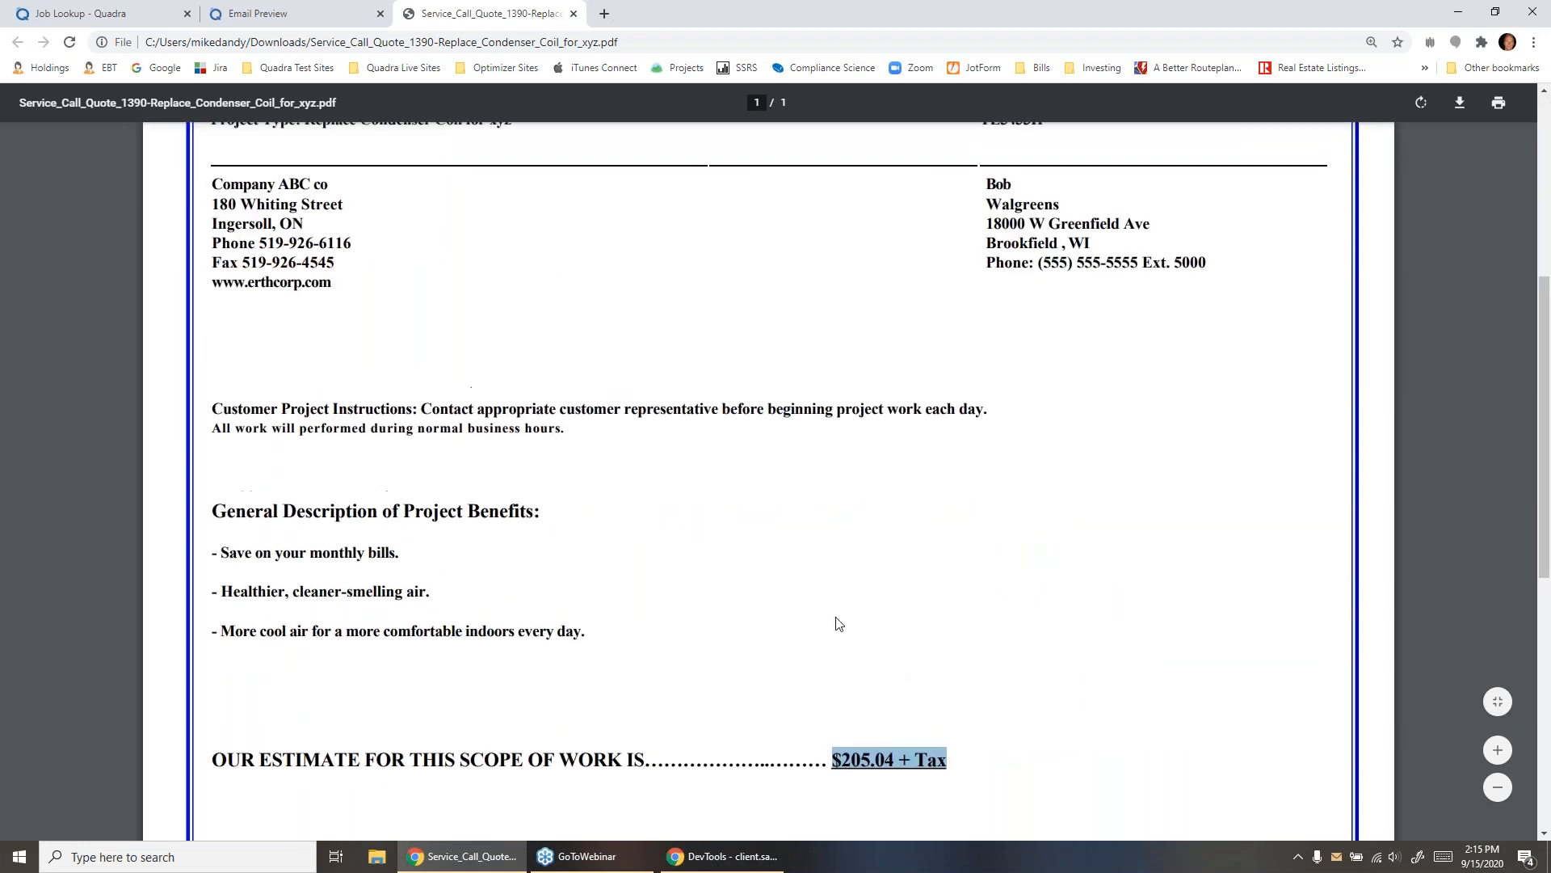
scroll(838, 624, "up", 3)
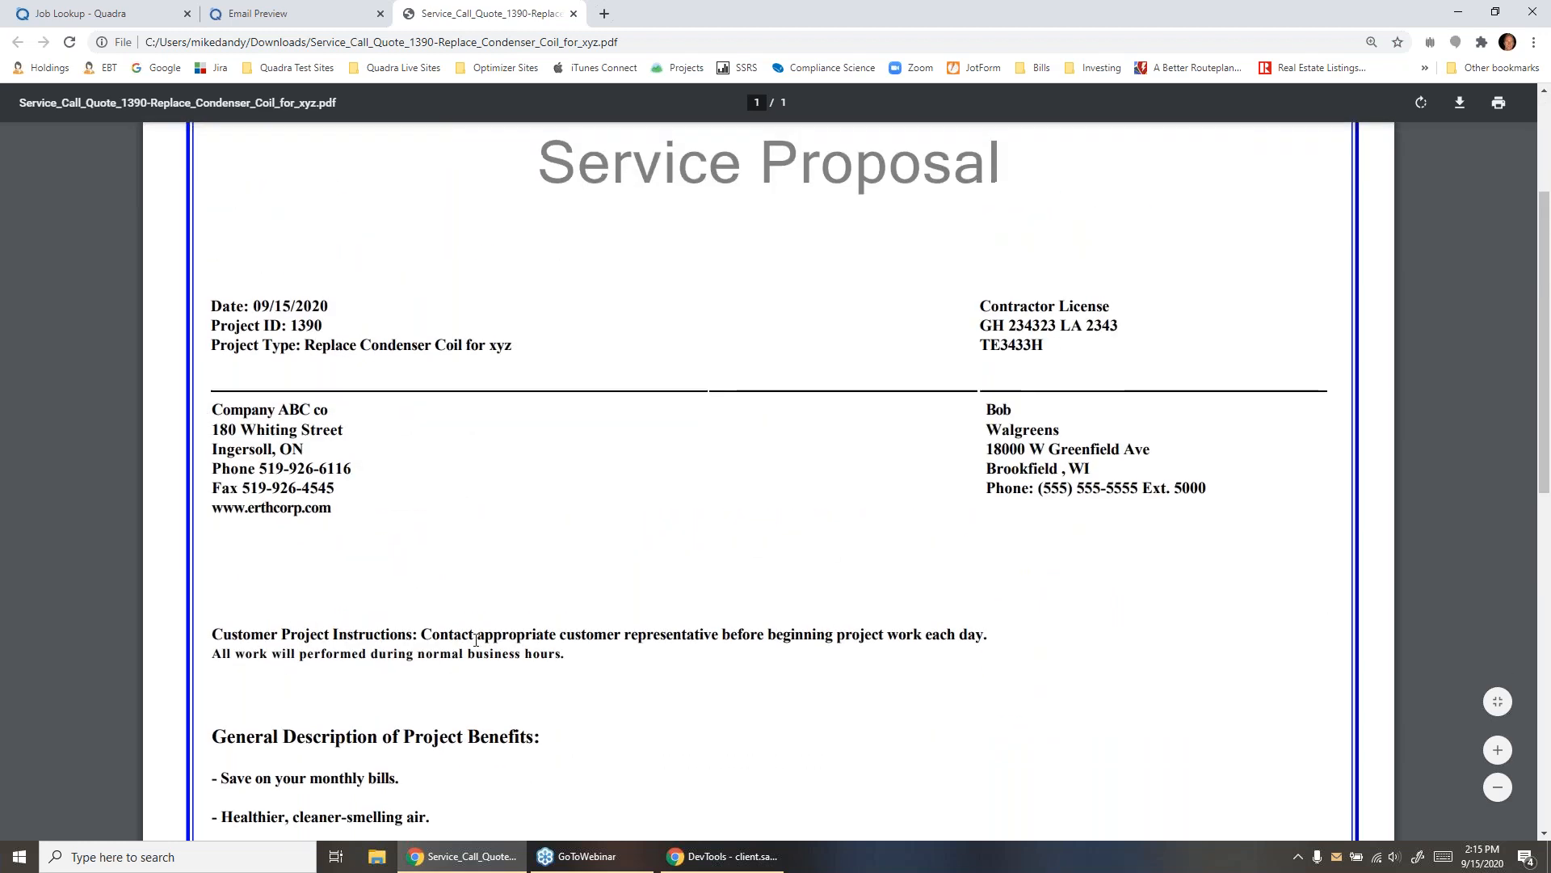
scroll(452, 485, "up", 3)
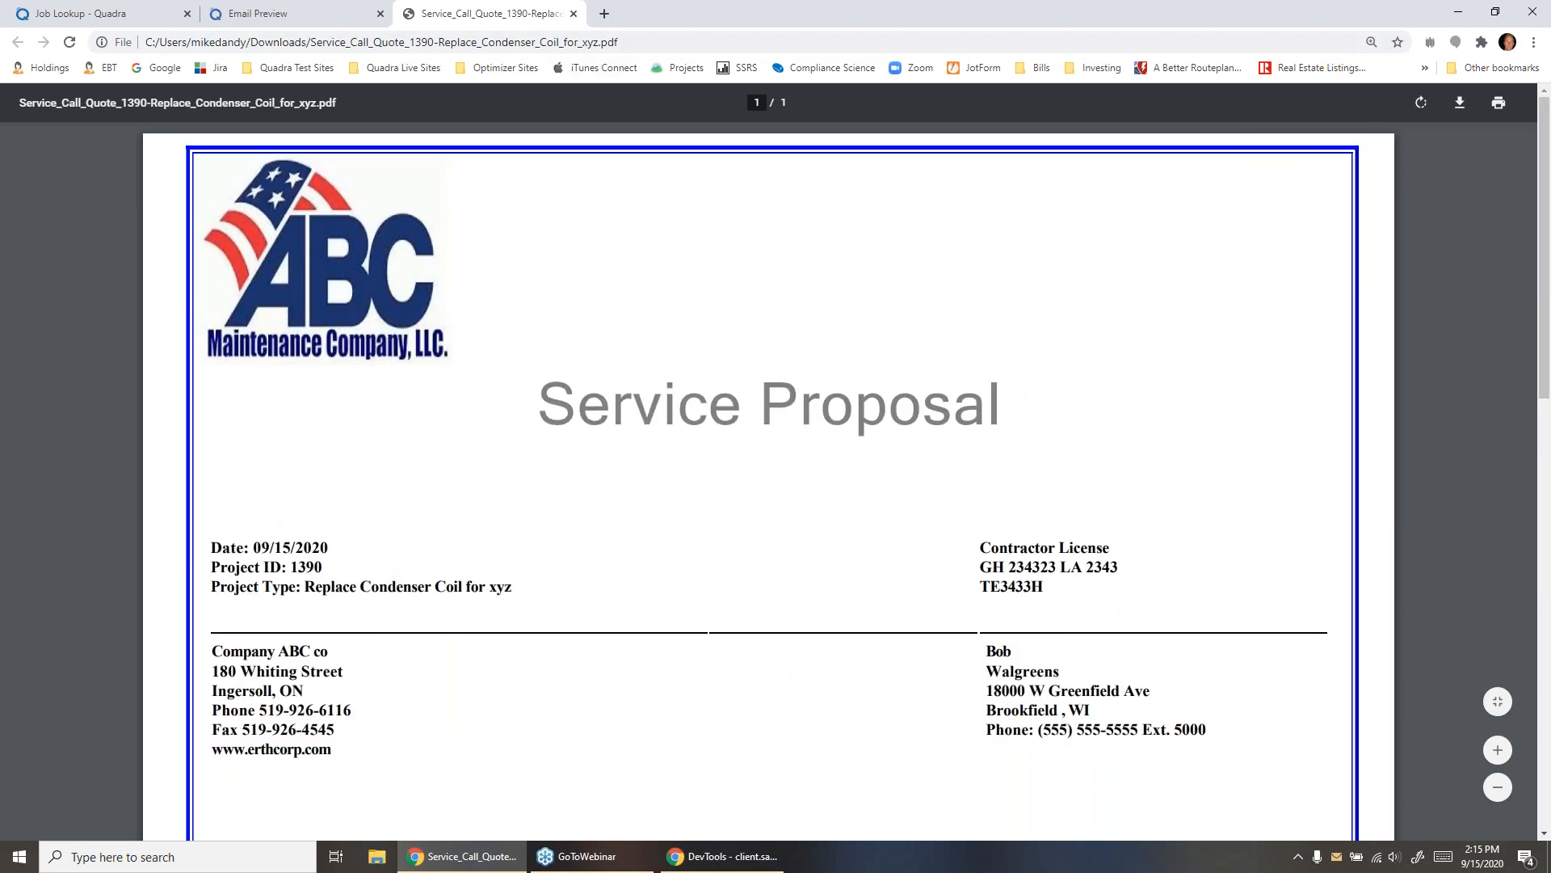
left_click(573, 14)
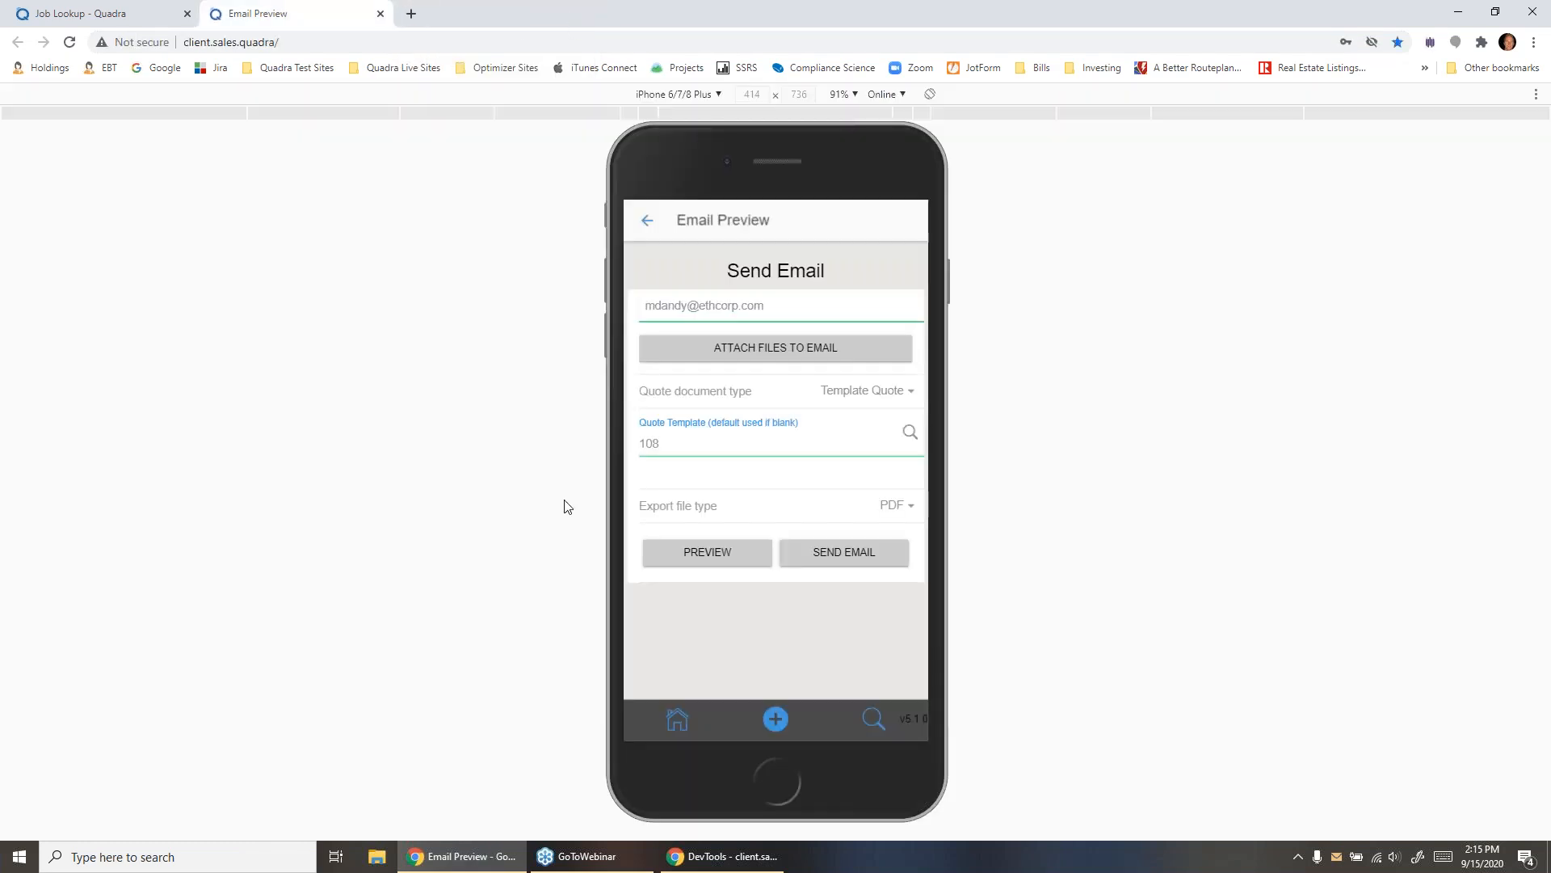
- Send the quote email and view the HVAC Unit.JPG attachment in the received message
left_click(853, 559)
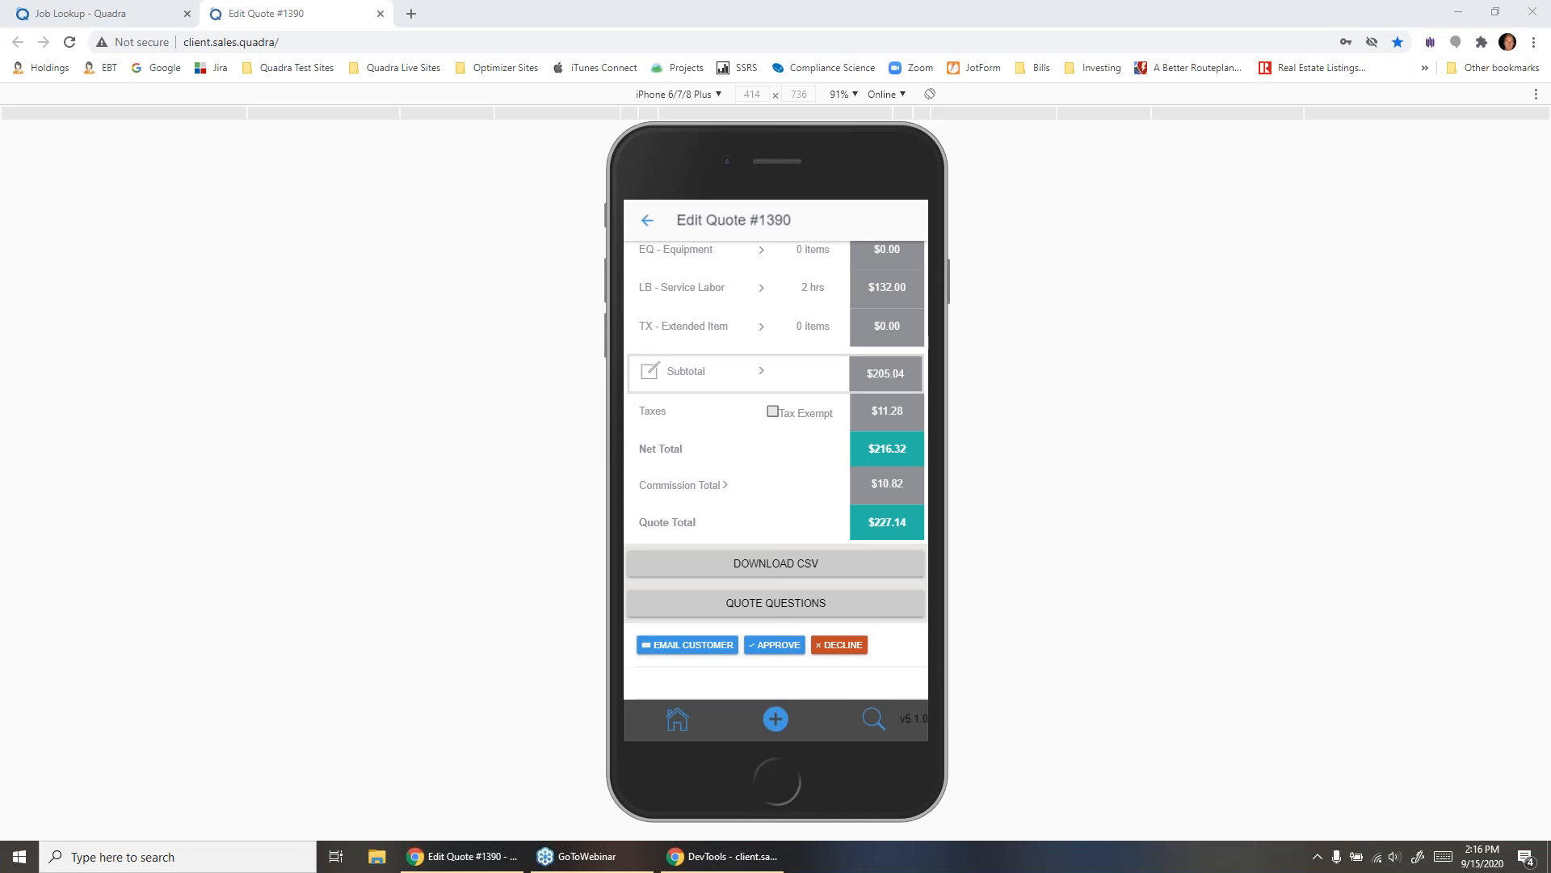
left_click_drag(0, 15, 549, 15)
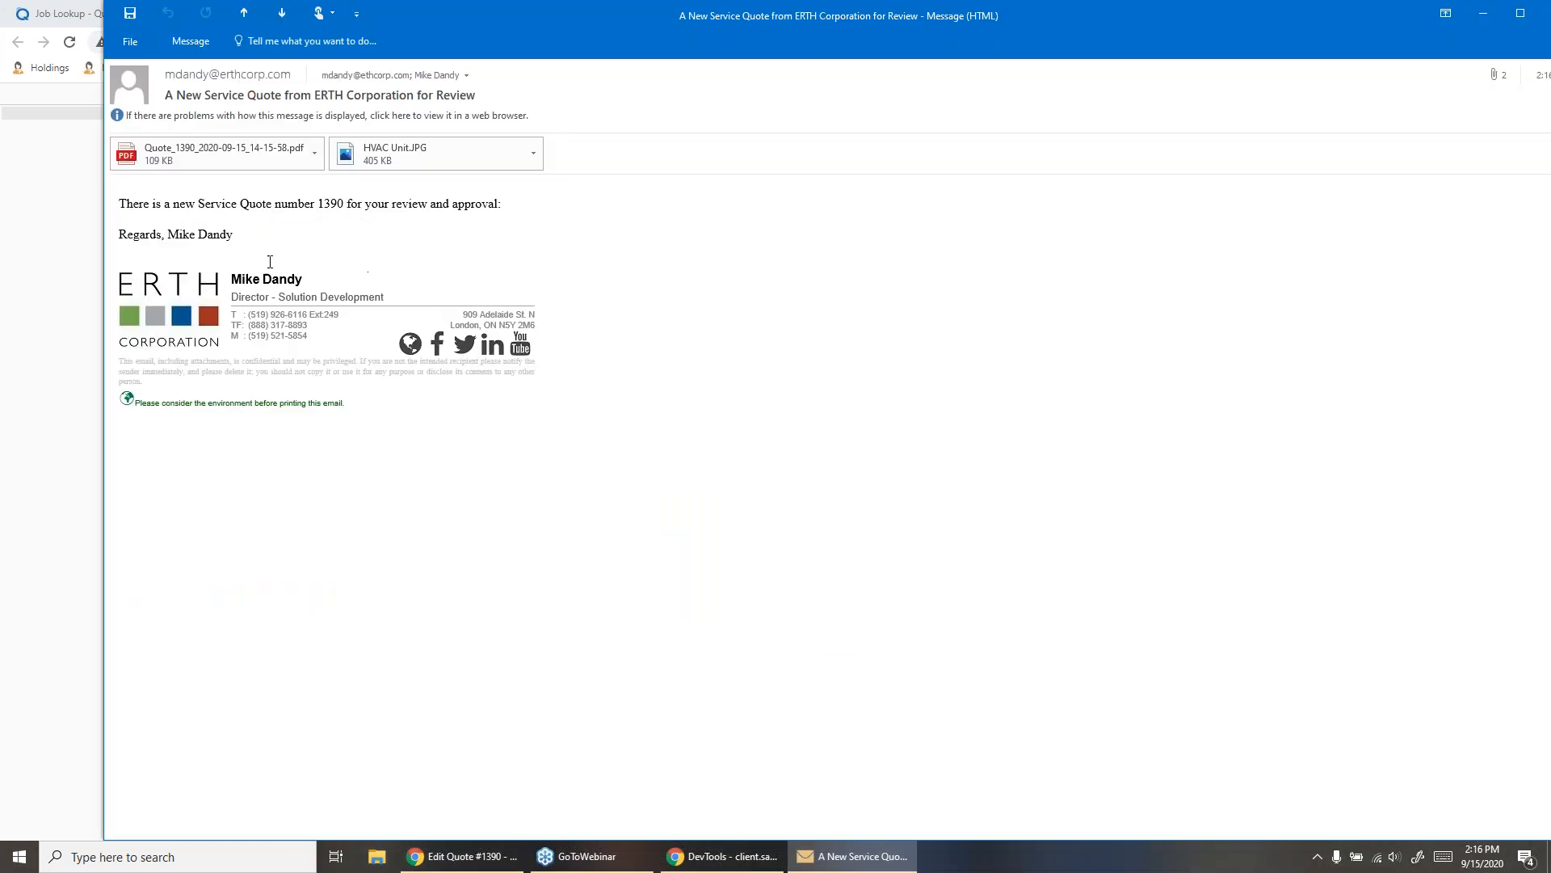
left_click(409, 150)
left_click_drag(0, 145, 897, 90)
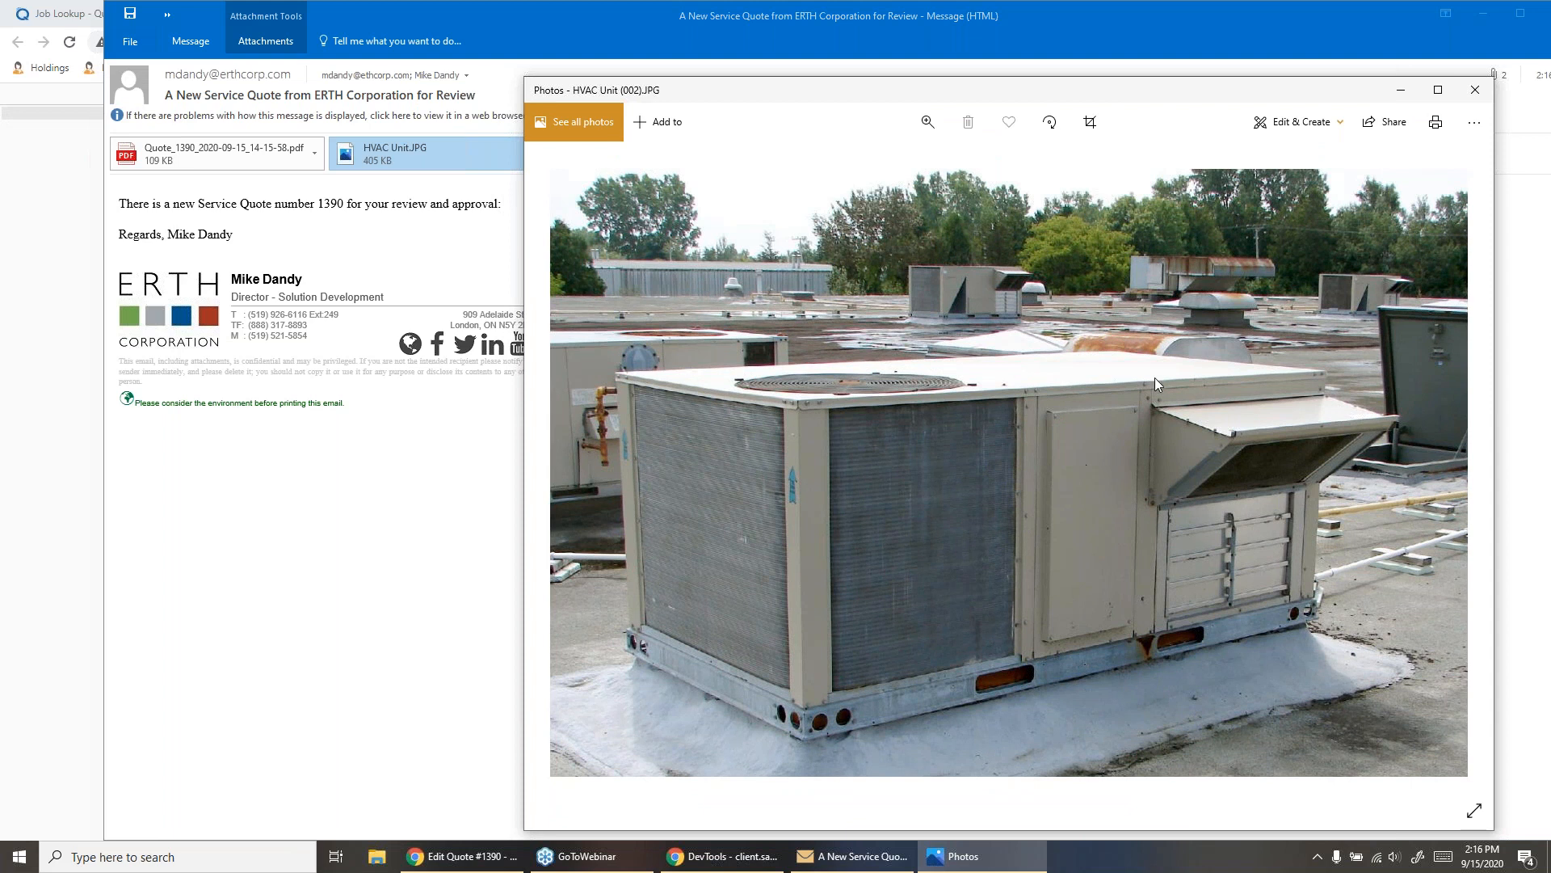
left_click(1470, 98)
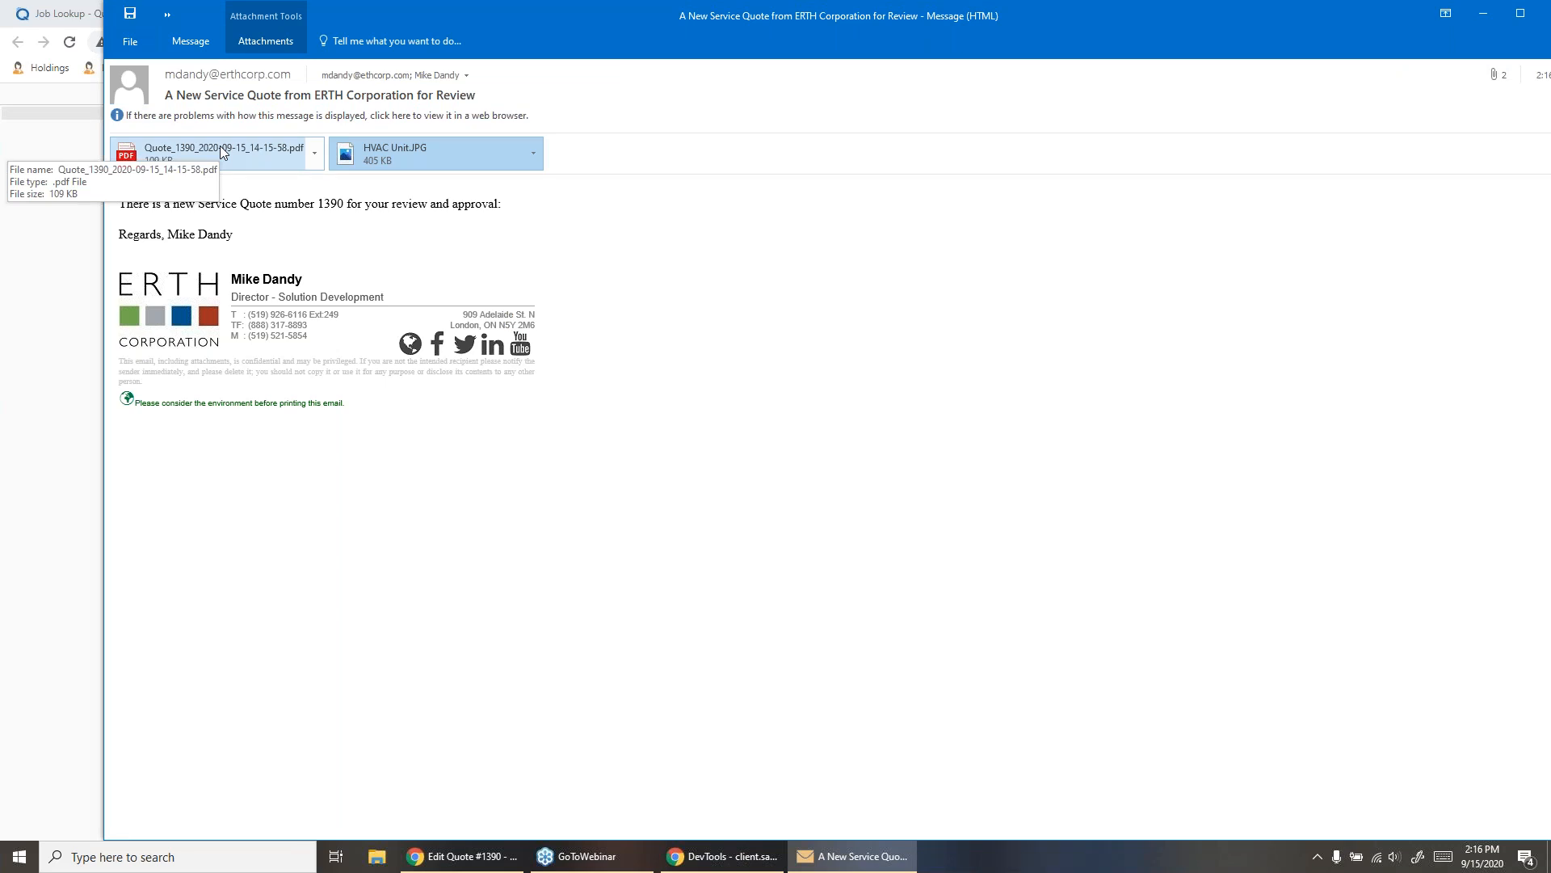
- Open the received email's quote PDF in Adobe Acrobat, review the proposal, and close both the PDF and the message
left_click(221, 148)
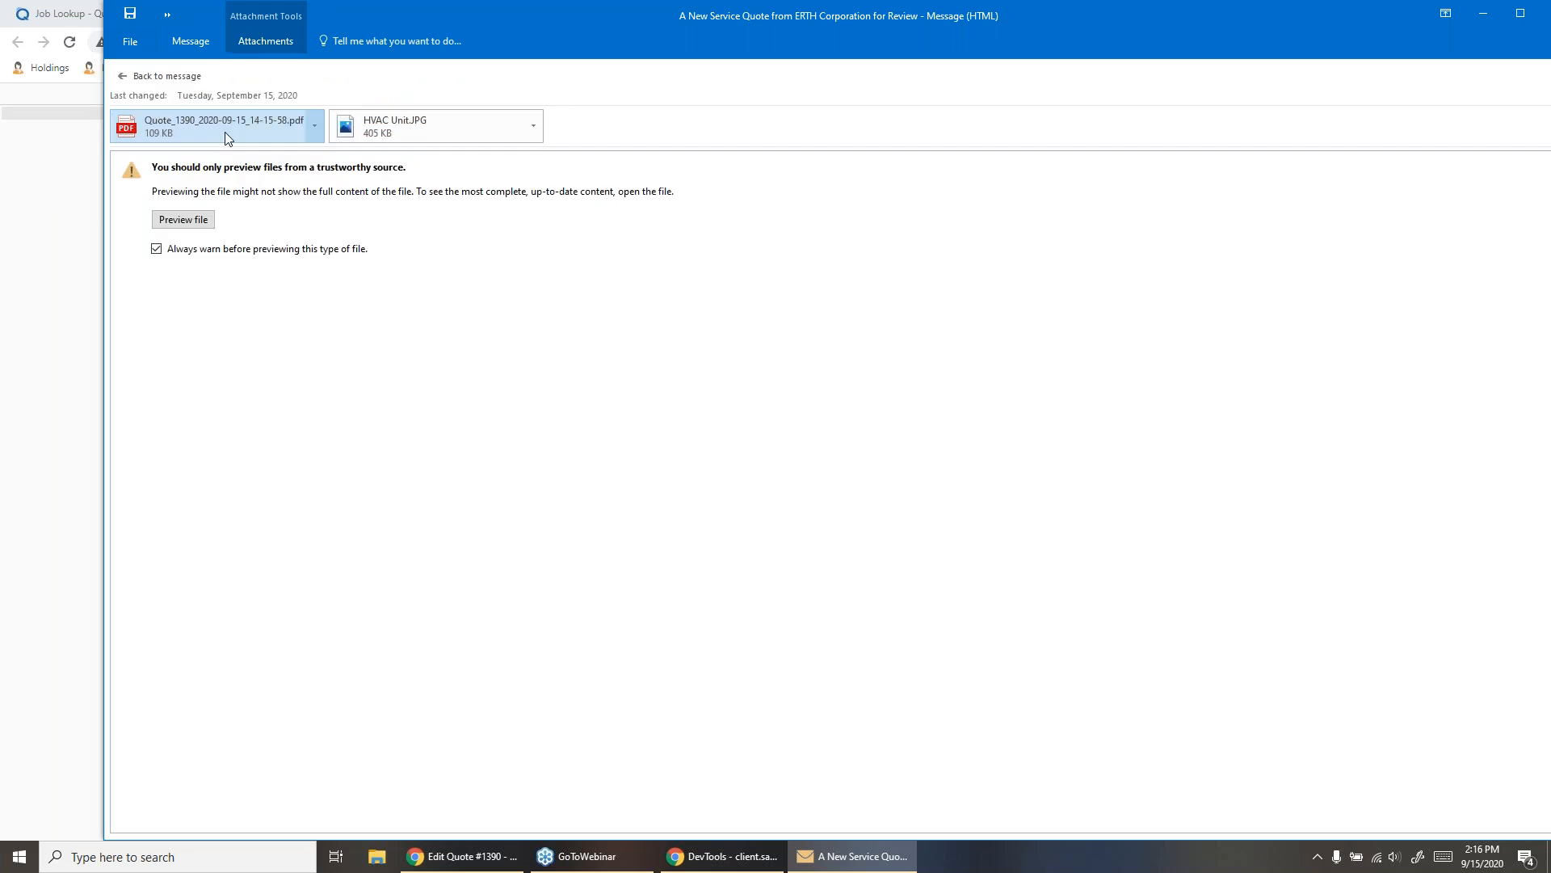
double_click(225, 137)
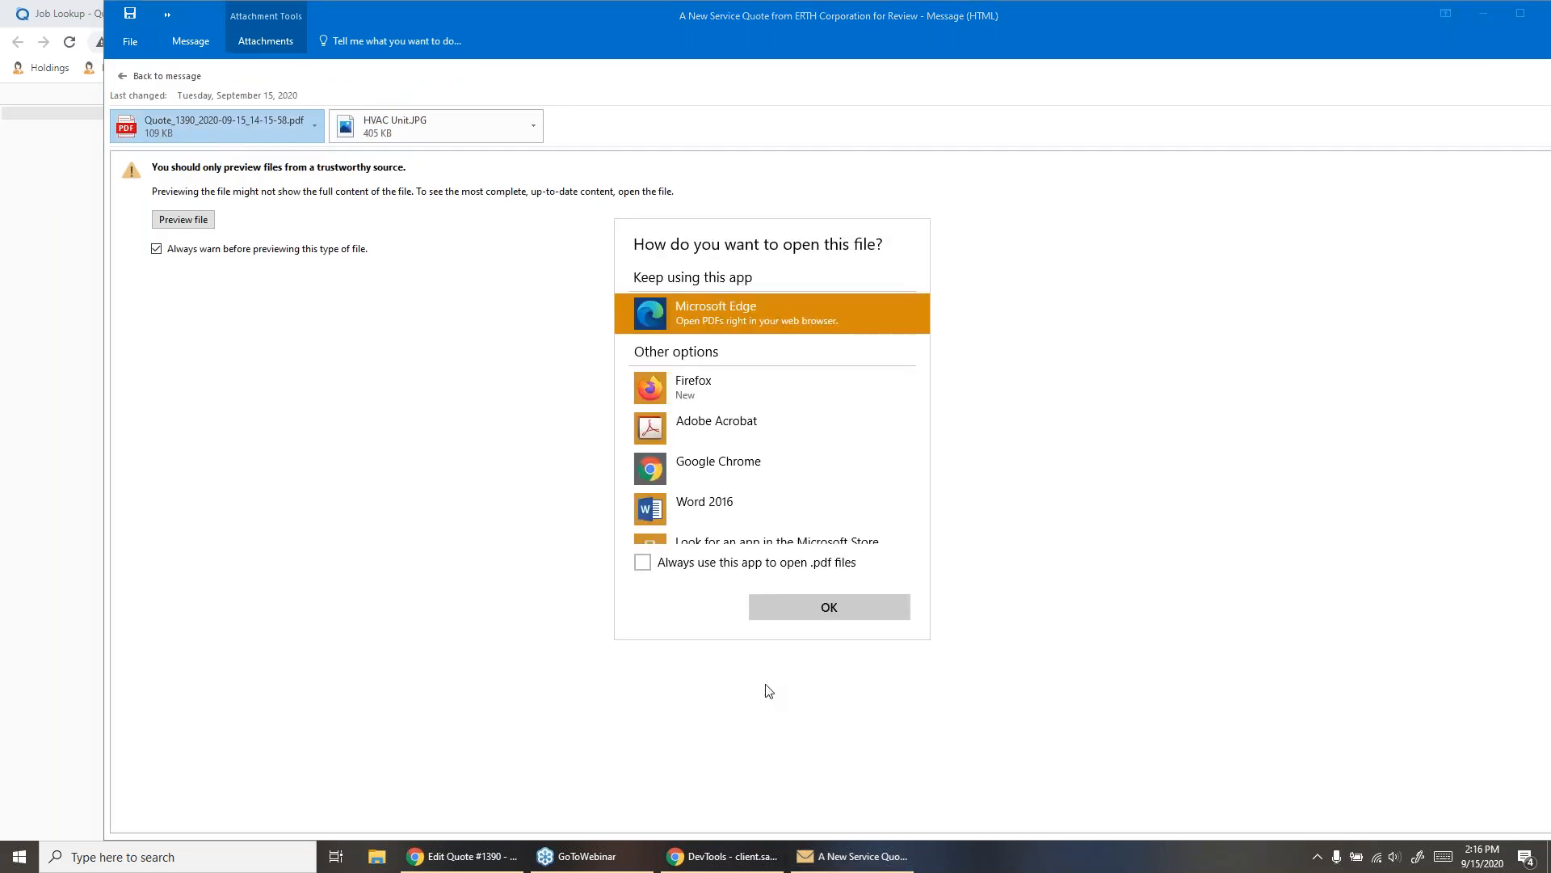
left_click(700, 433)
left_click(860, 613)
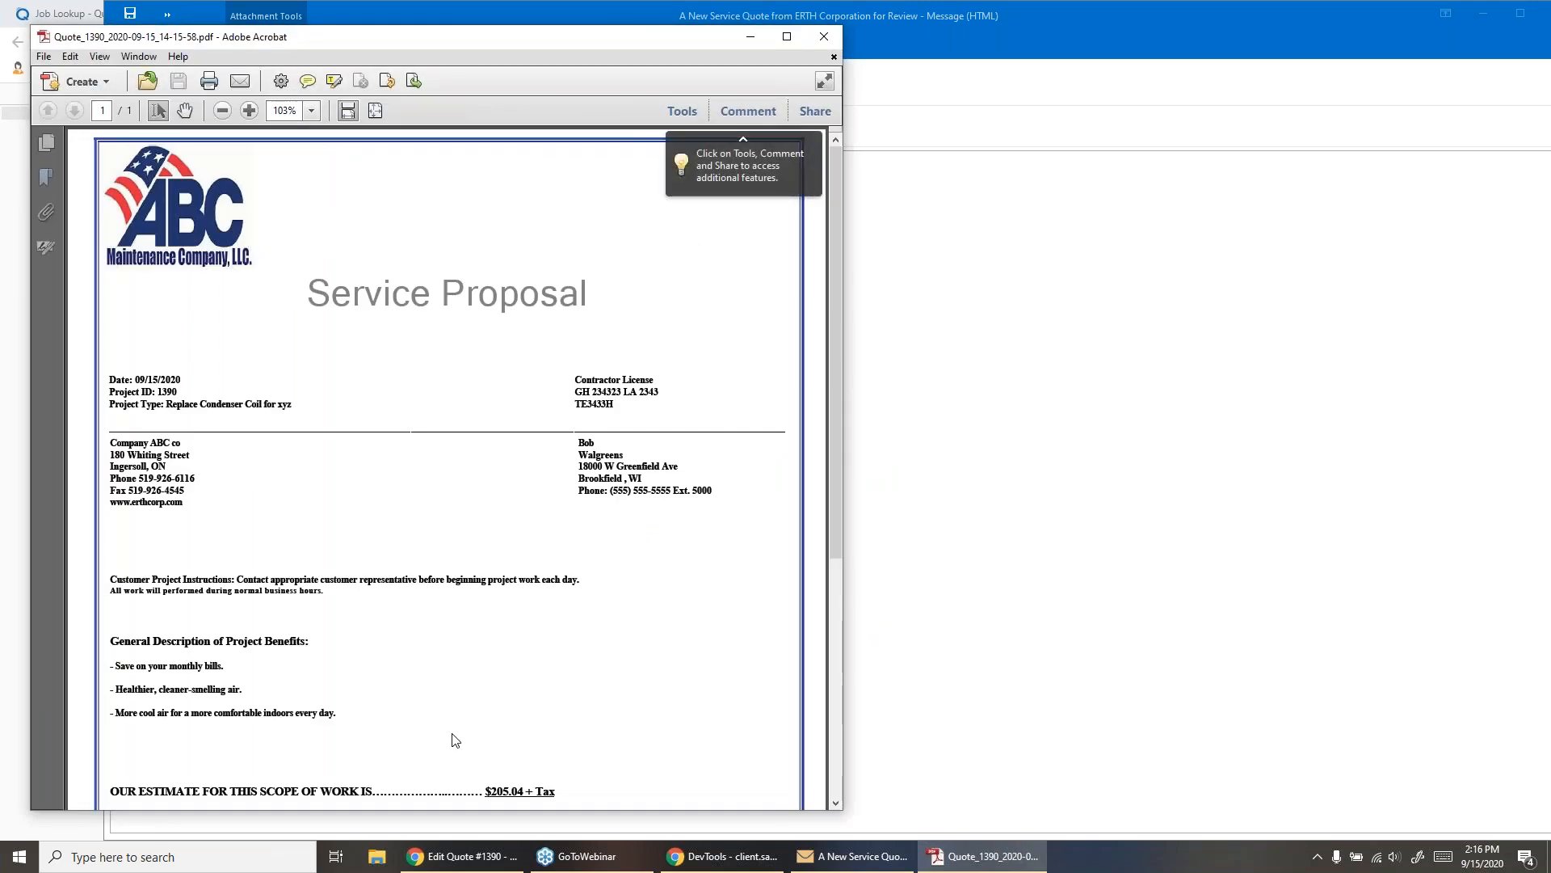
scroll(459, 717, "down", 5)
scroll(463, 699, "down", 3)
scroll(462, 699, "up", 8)
left_click(824, 37)
left_click_drag(1367, 6, 1046, 10)
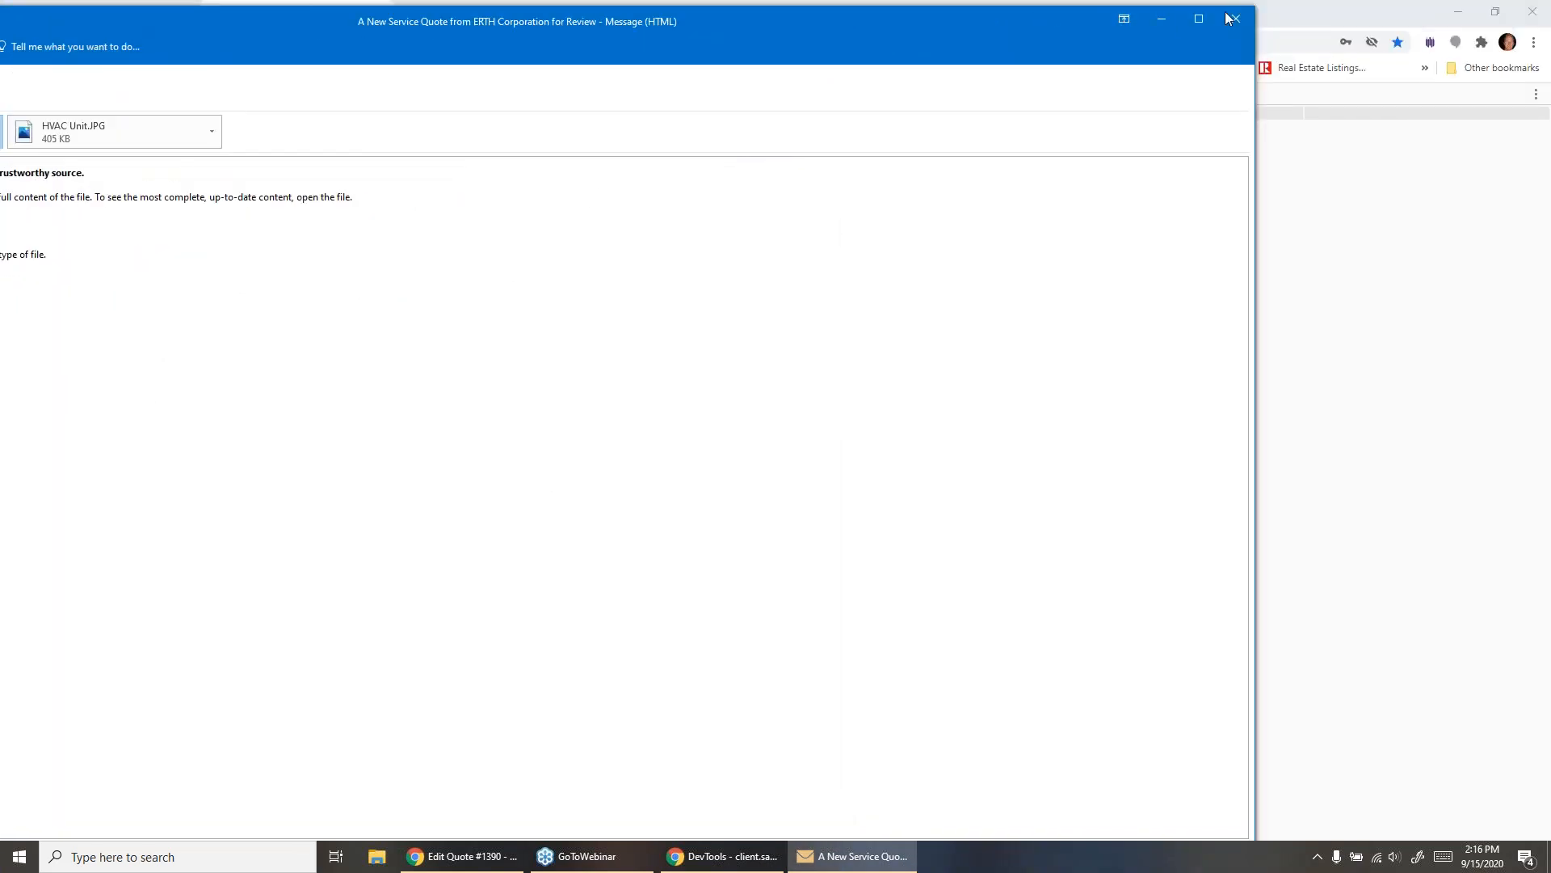
left_click(1227, 13)
- Start the customer approval of the quote and draw a signature in the signature box
left_click(776, 644)
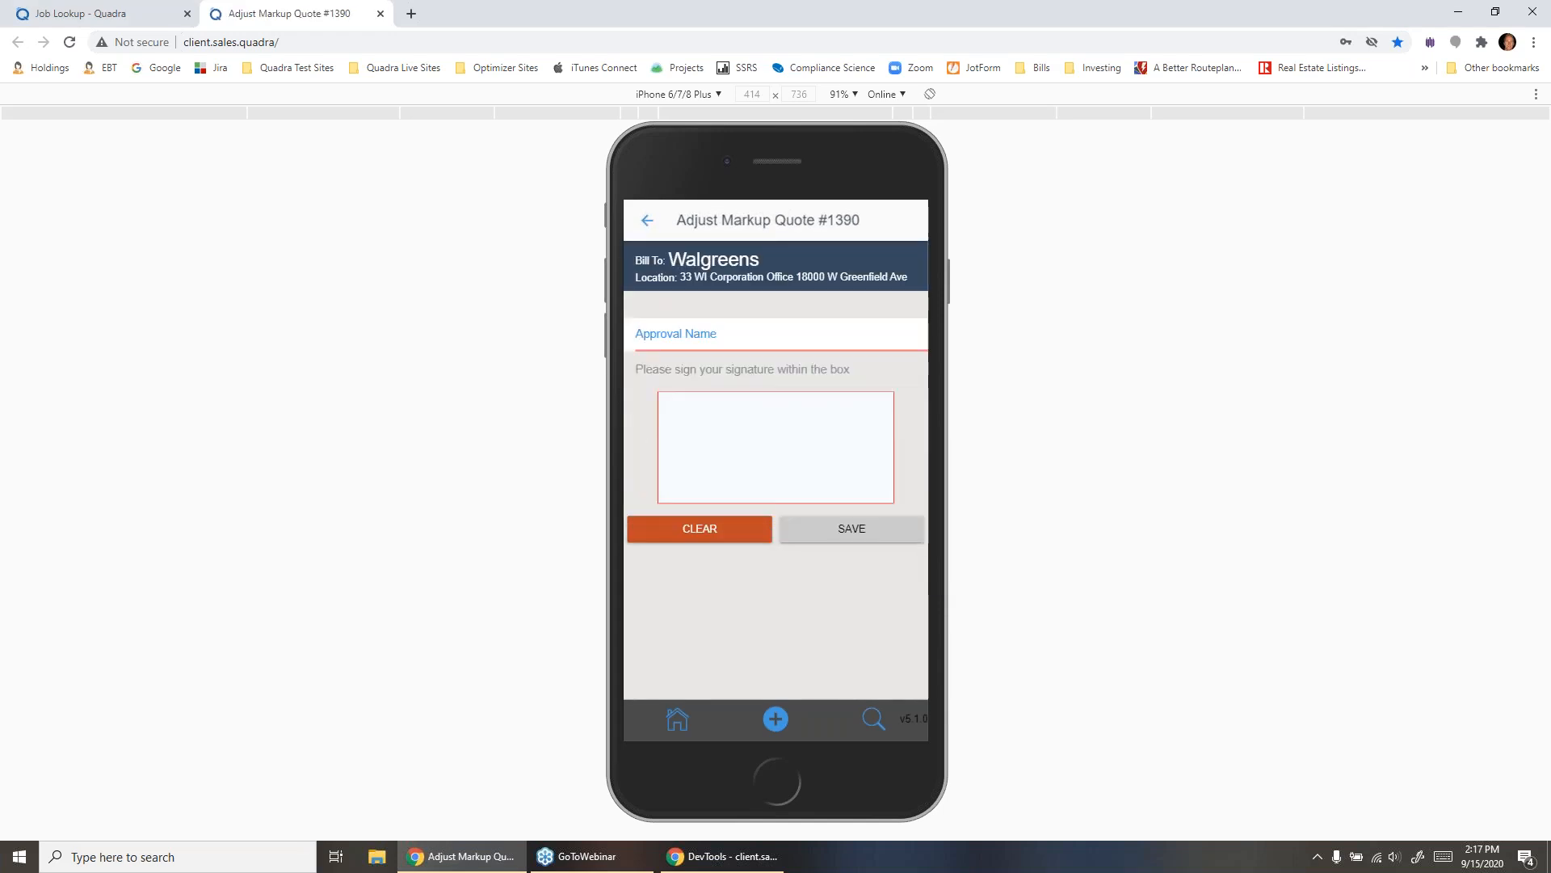
mouse_move(671, 443)
left_mouse_down()
mouse_move(747, 393)
mouse_move(763, 452)
mouse_move(752, 464)
mouse_move(877, 459)
left_mouse_up()
left_click(870, 466)
- Enter the approver's name followed by "via email approval from customer" as the Approval Name and save the approval
left_click(808, 334)
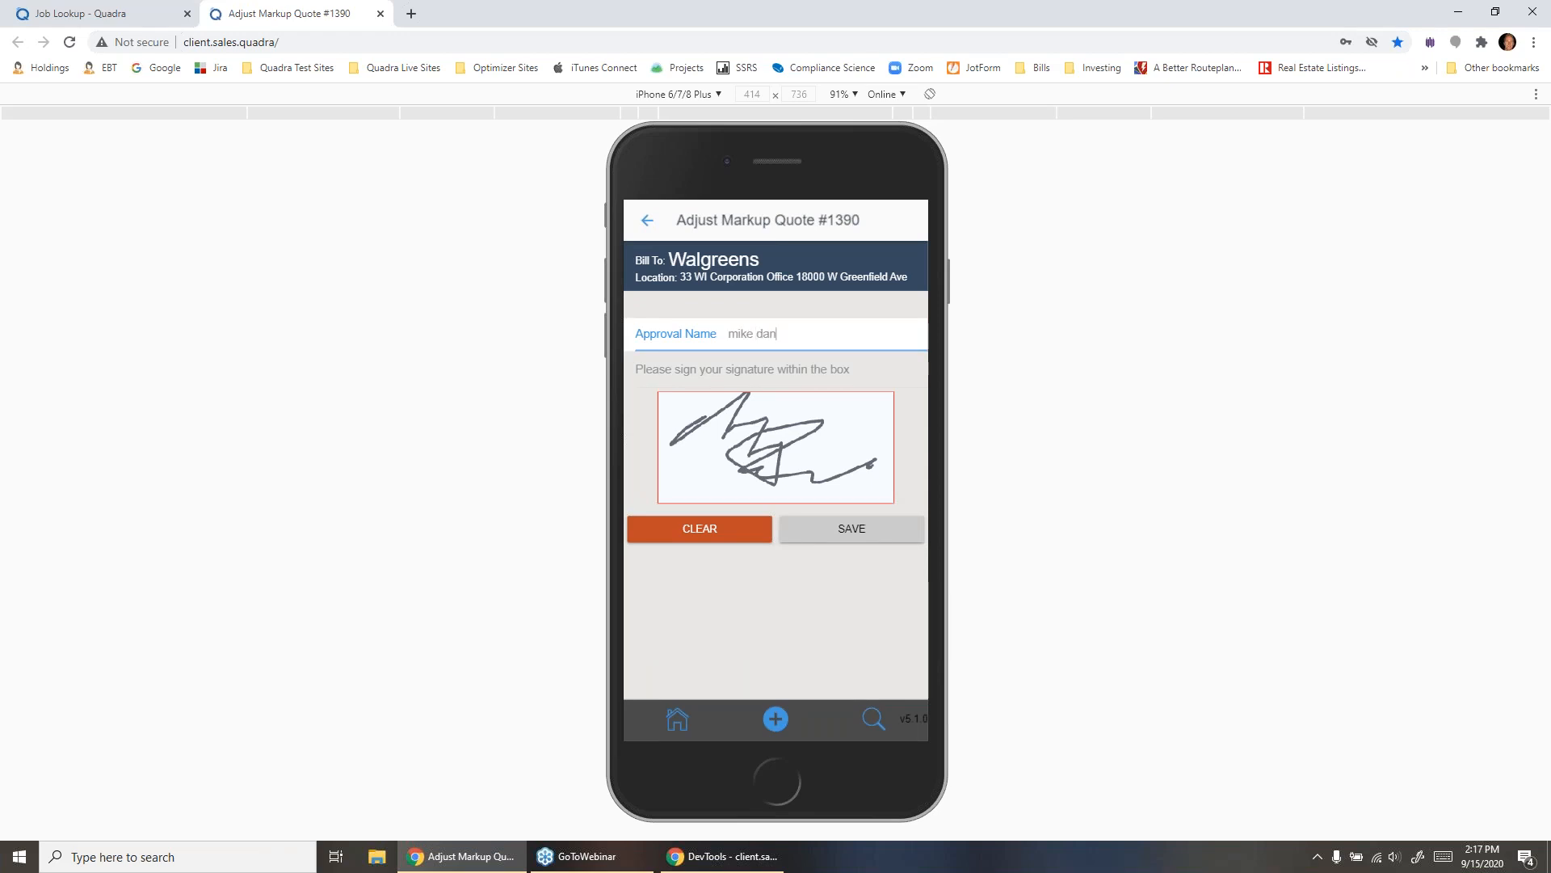
type("email approval from customer")
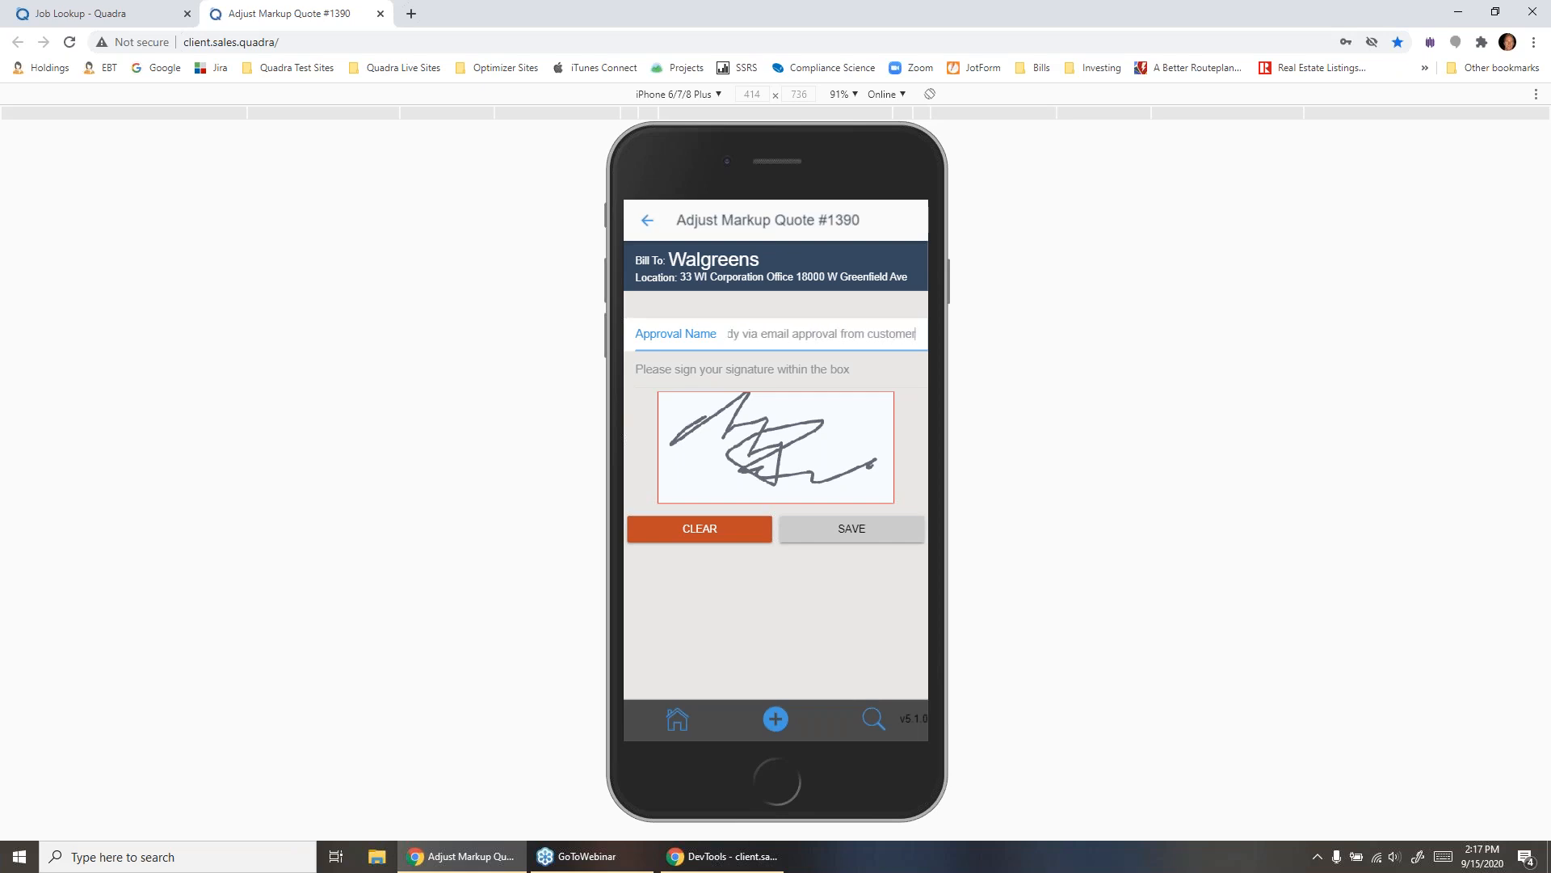
left_click(851, 528)
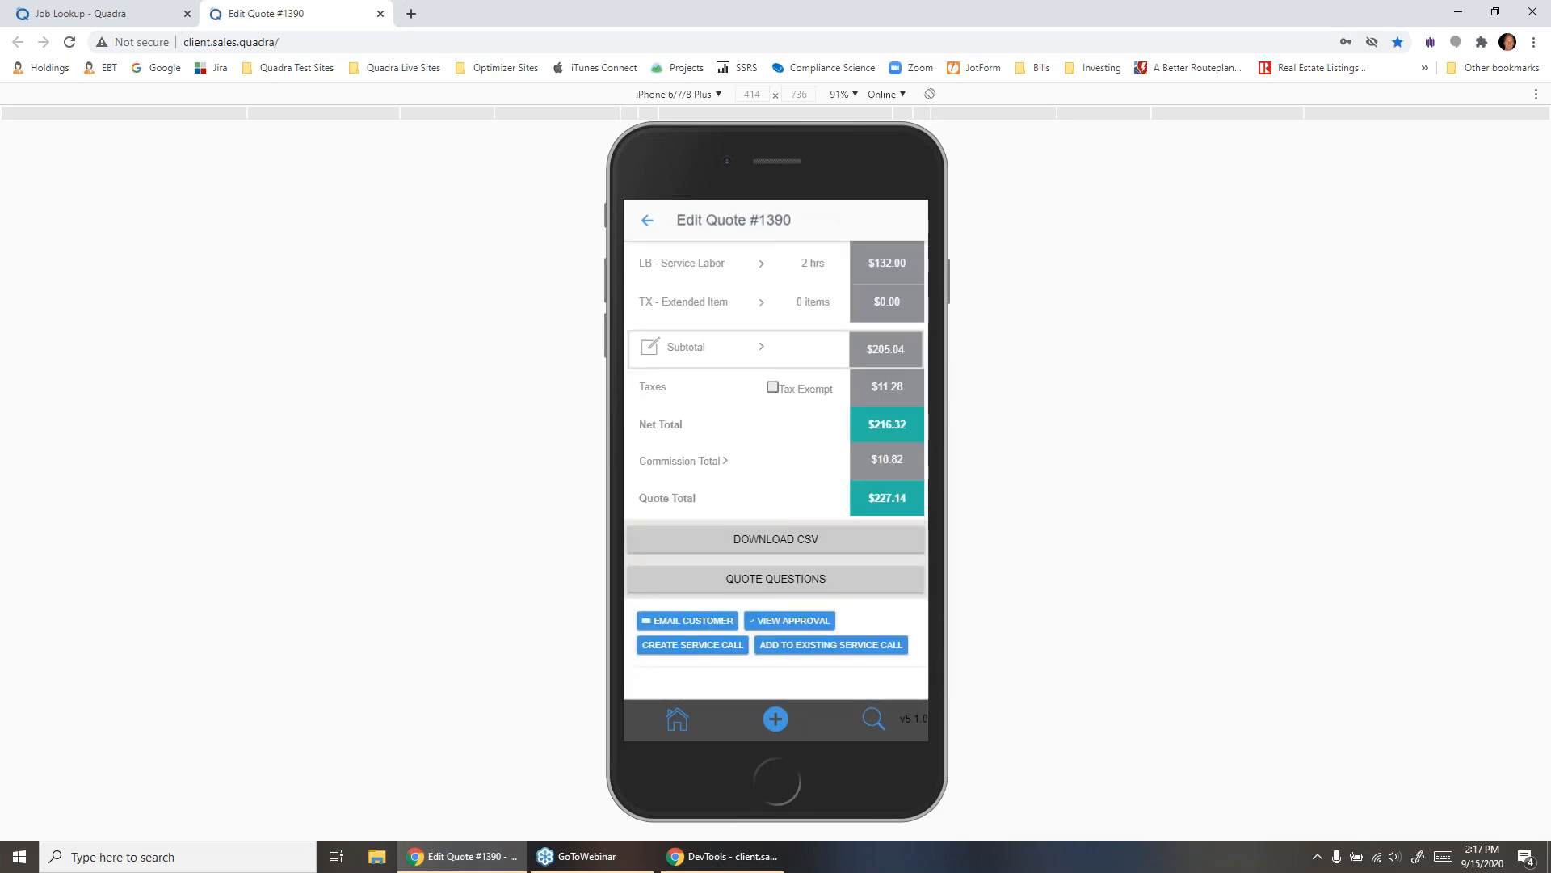
left_click(692, 645)
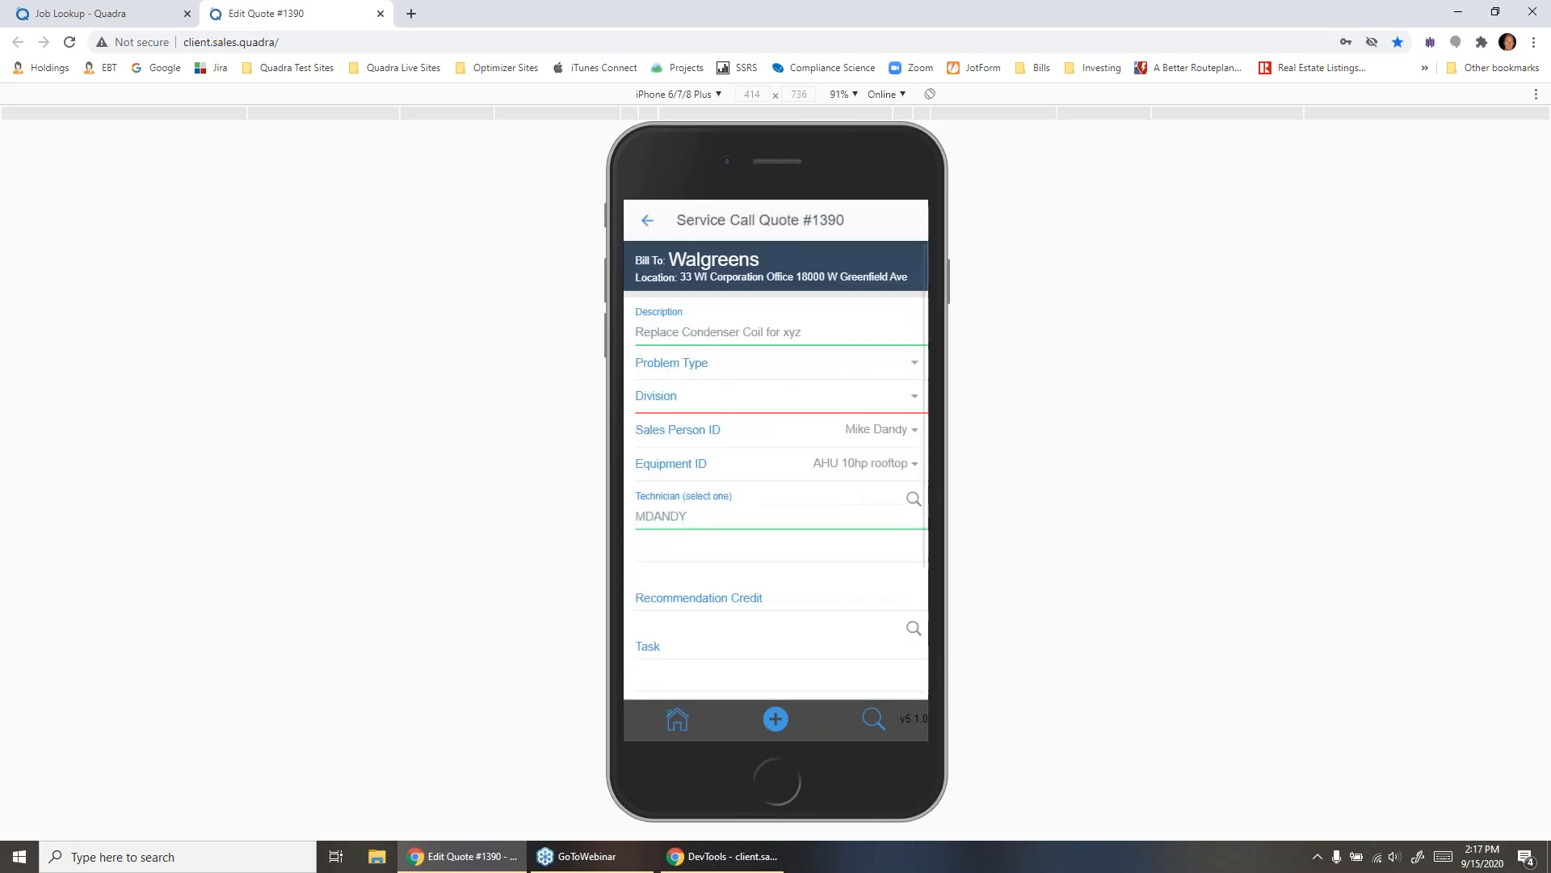
left_click(775, 363)
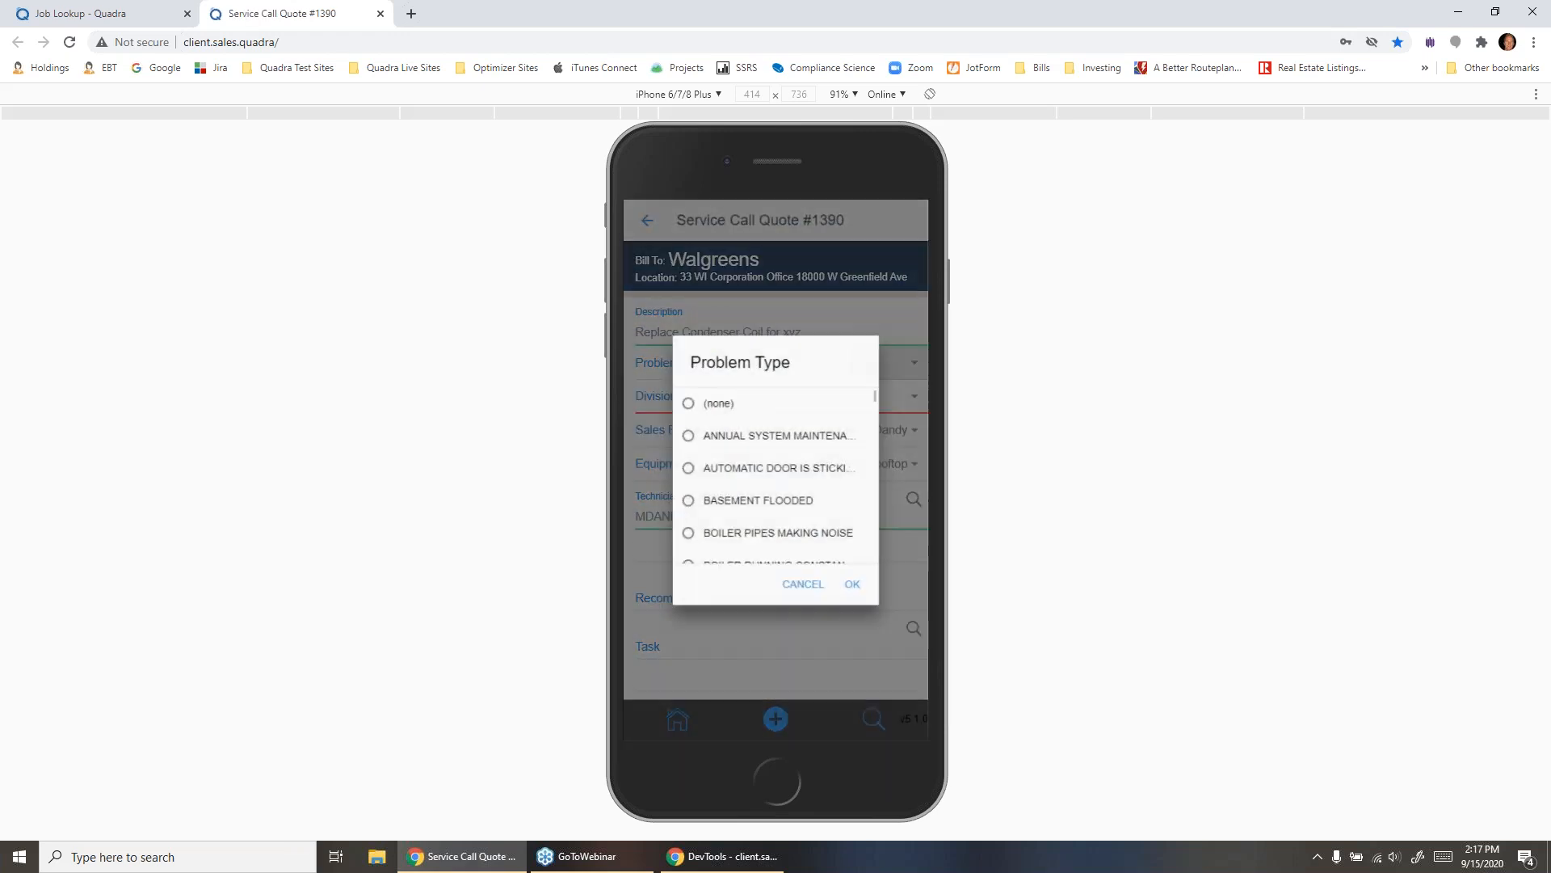
scroll(776, 474, "down", 3)
scroll(776, 473, "down", 2)
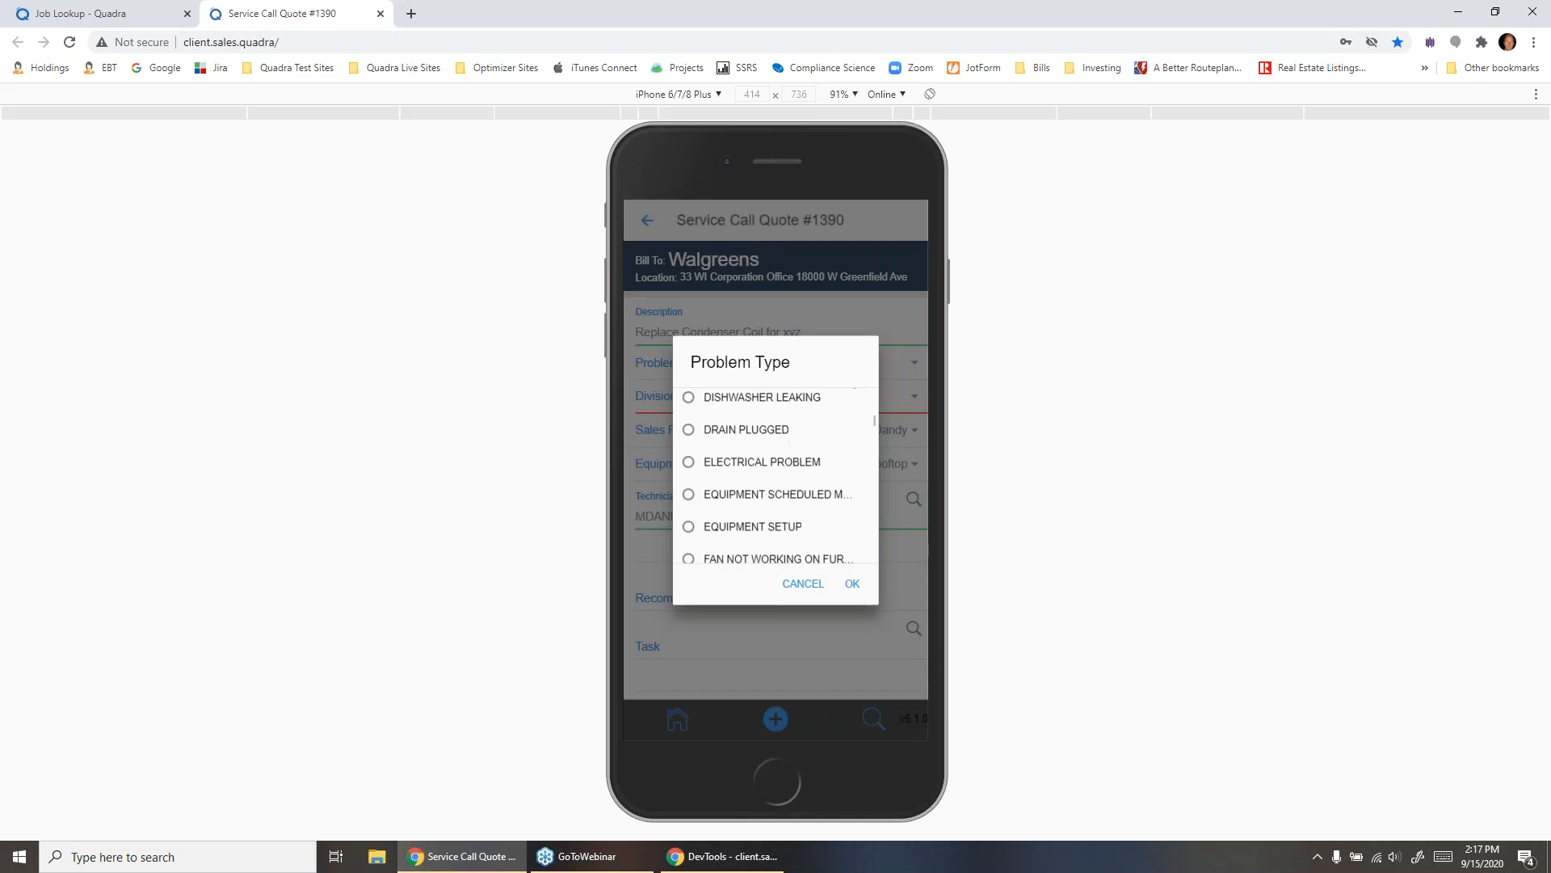
scroll(715, 435, "down", 1)
scroll(776, 473, "down", 1)
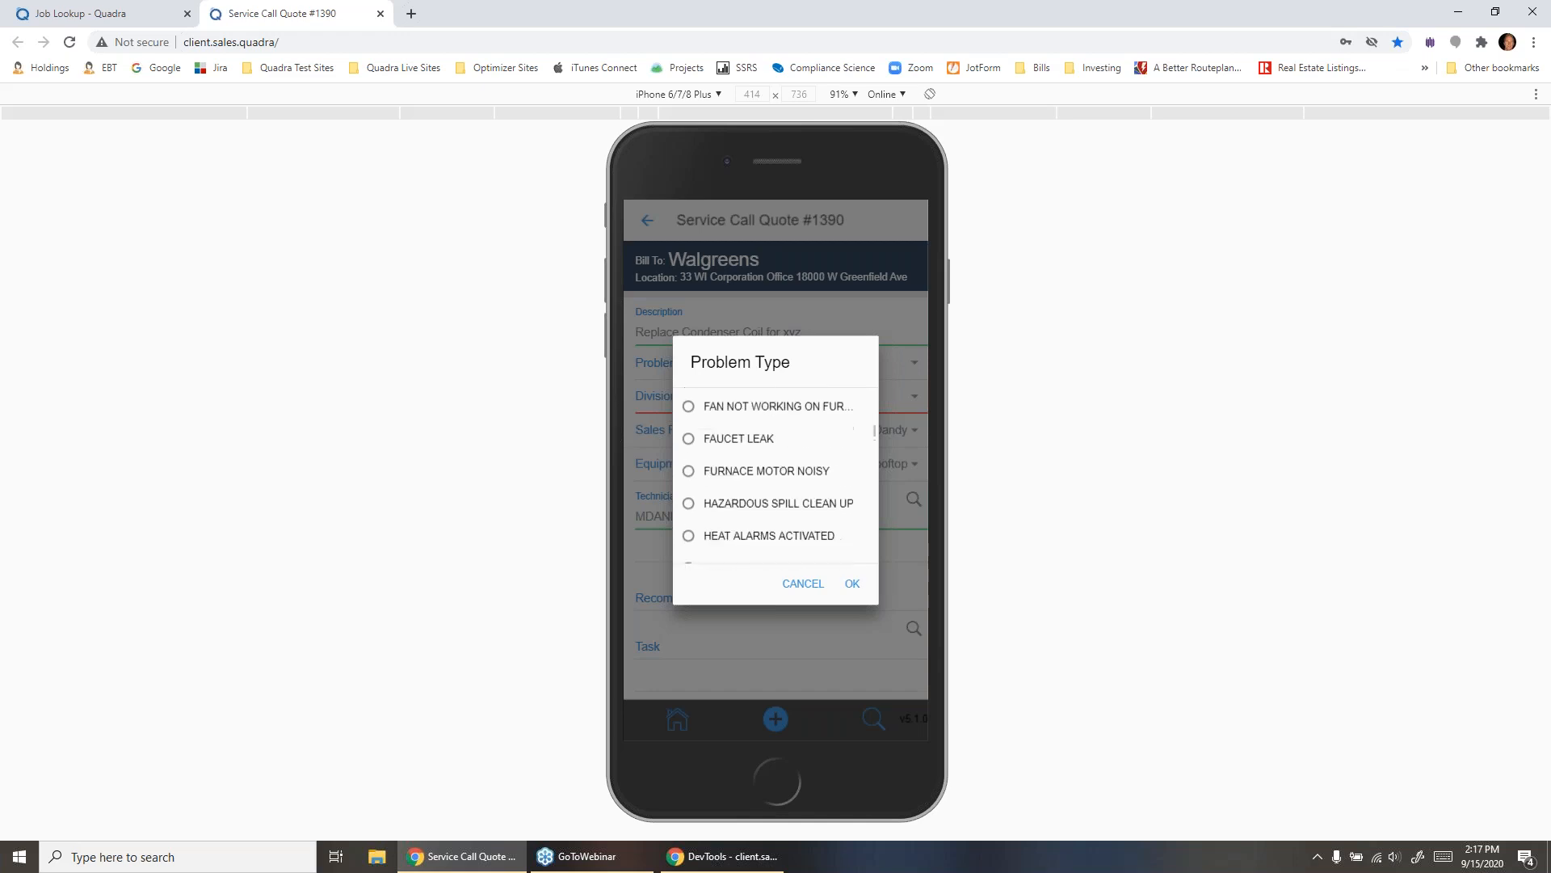
left_click(707, 406)
left_click(853, 583)
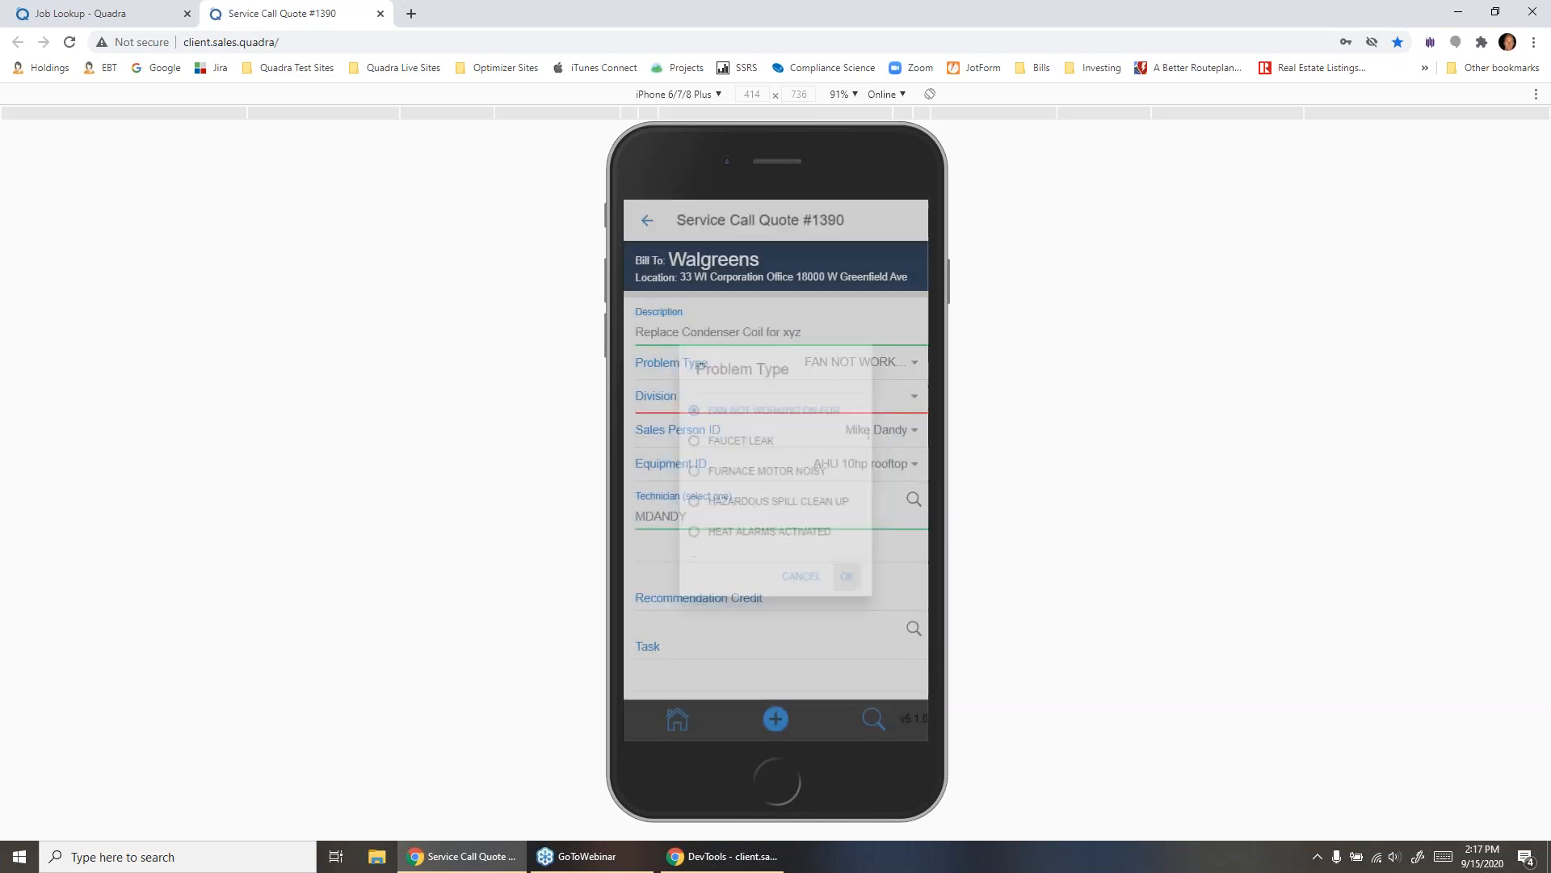
left_click(803, 396)
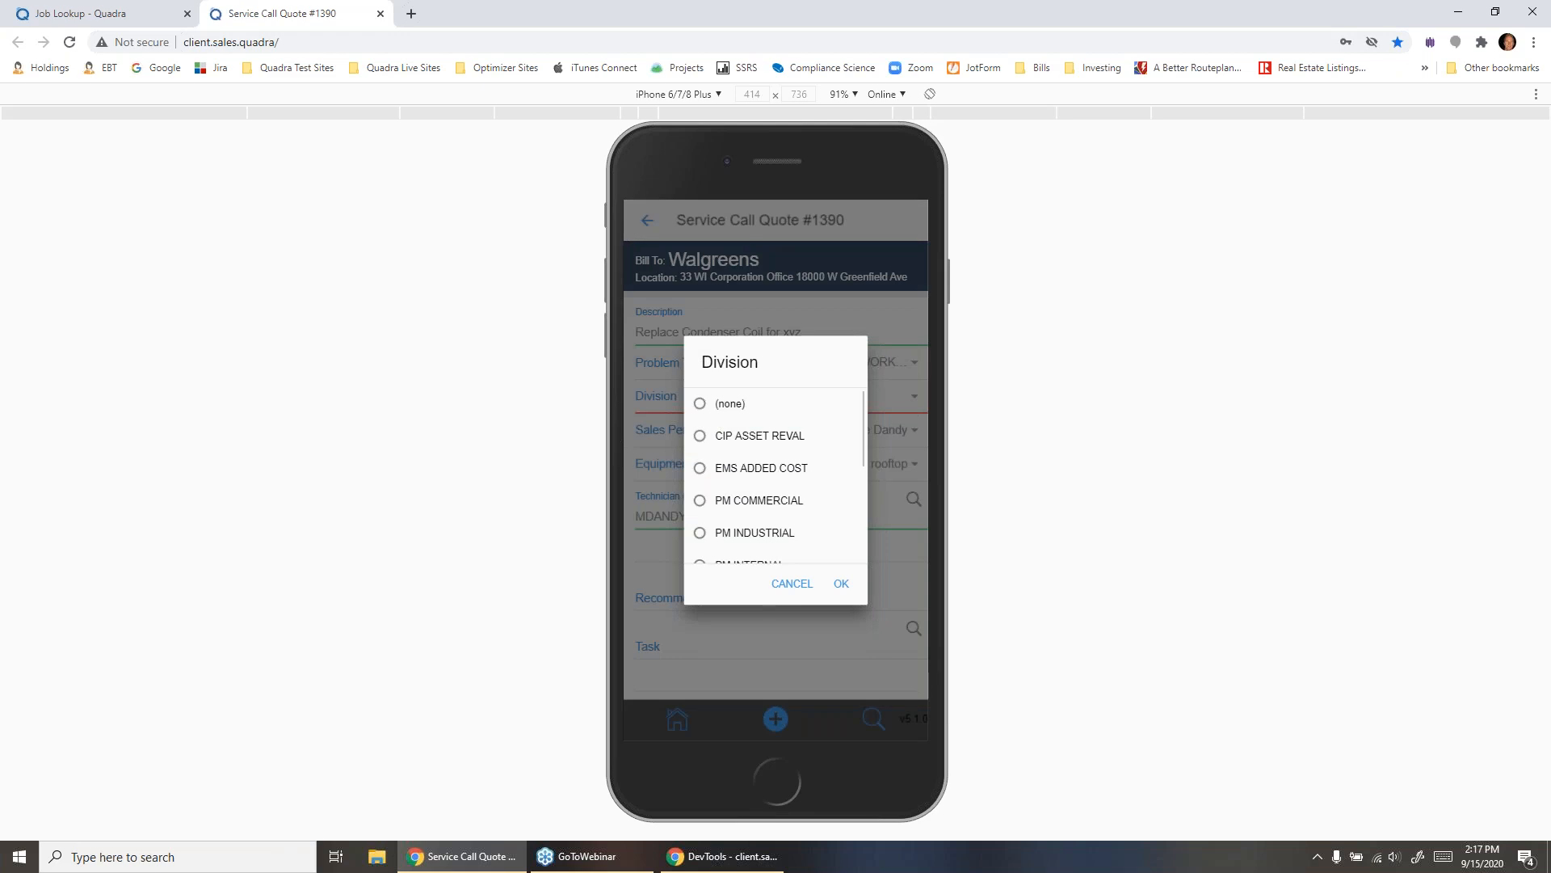
left_click(841, 584)
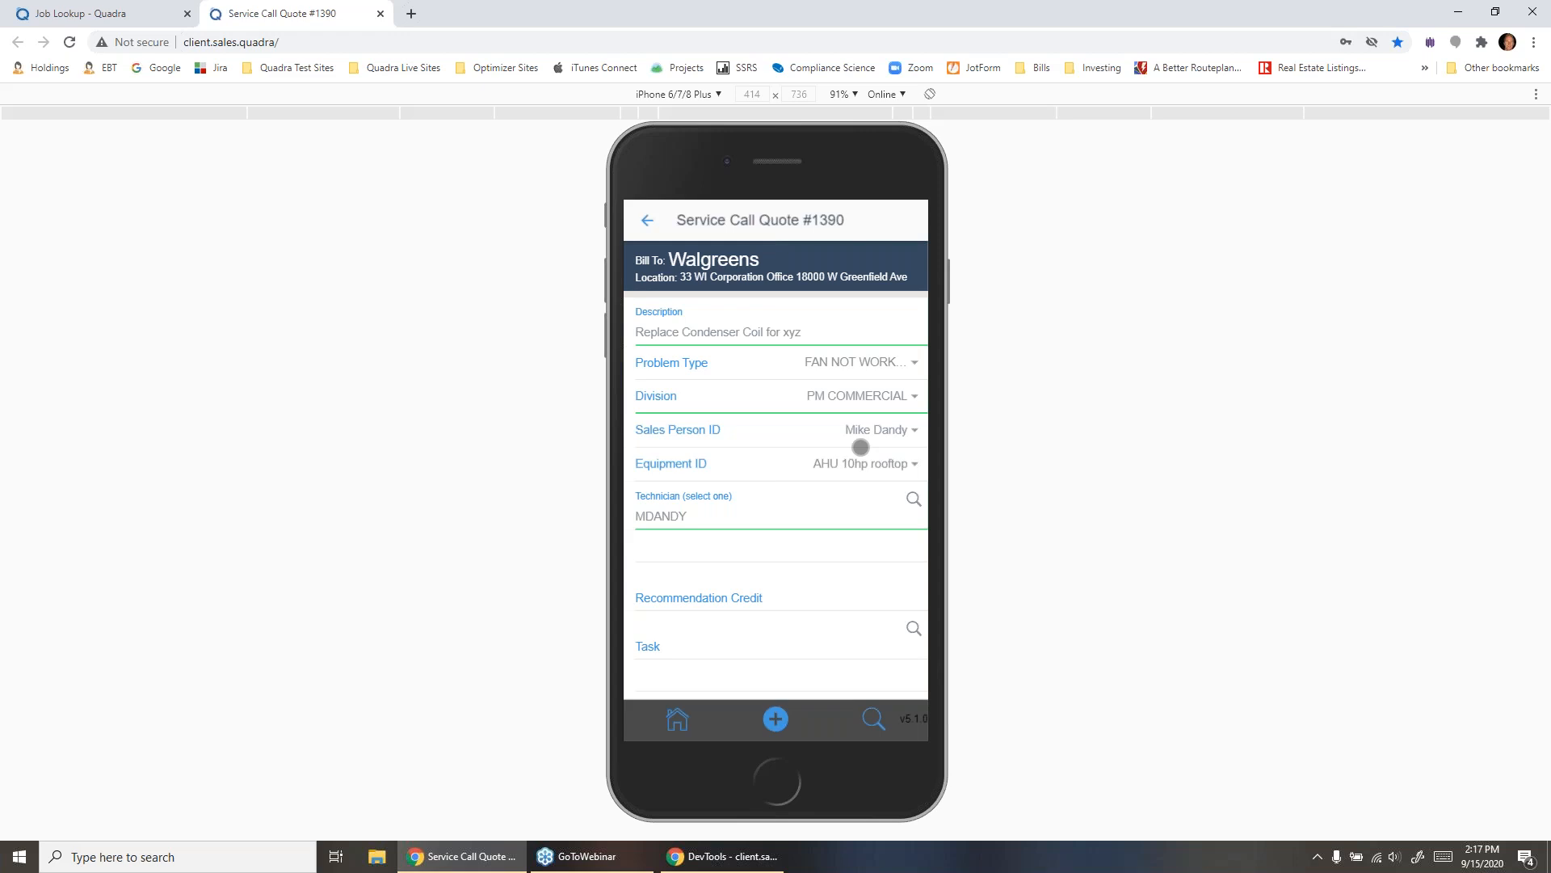
scroll(861, 447, "down", 4)
scroll(860, 447, "up", 4)
- Go back to the quote, expand the commission total to view its breakdown, and collapse it
left_click(647, 221)
left_click(683, 460)
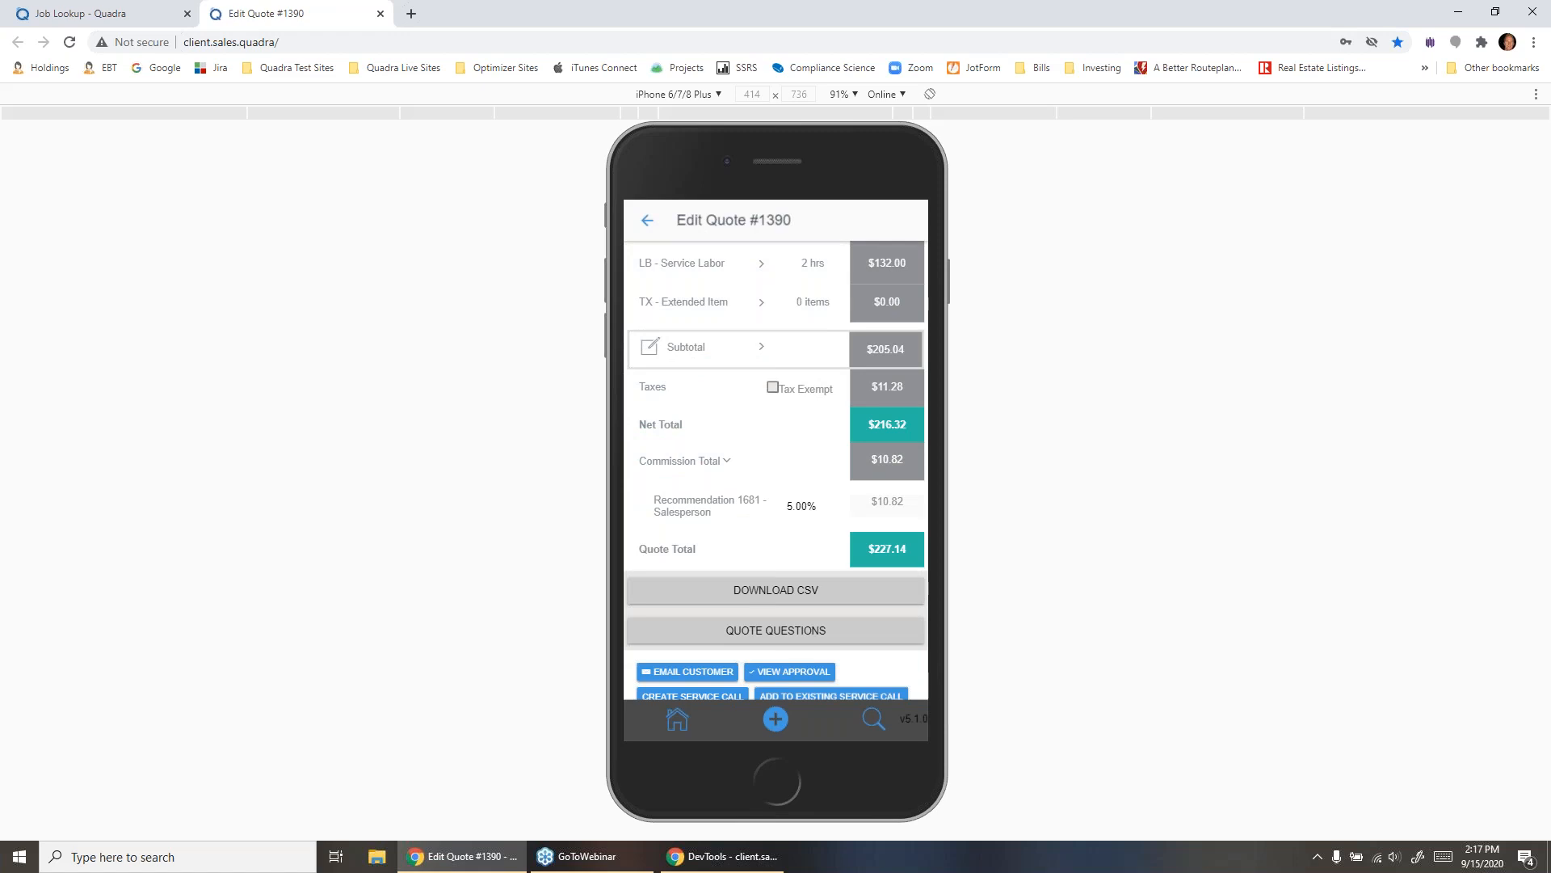
left_click(724, 483)
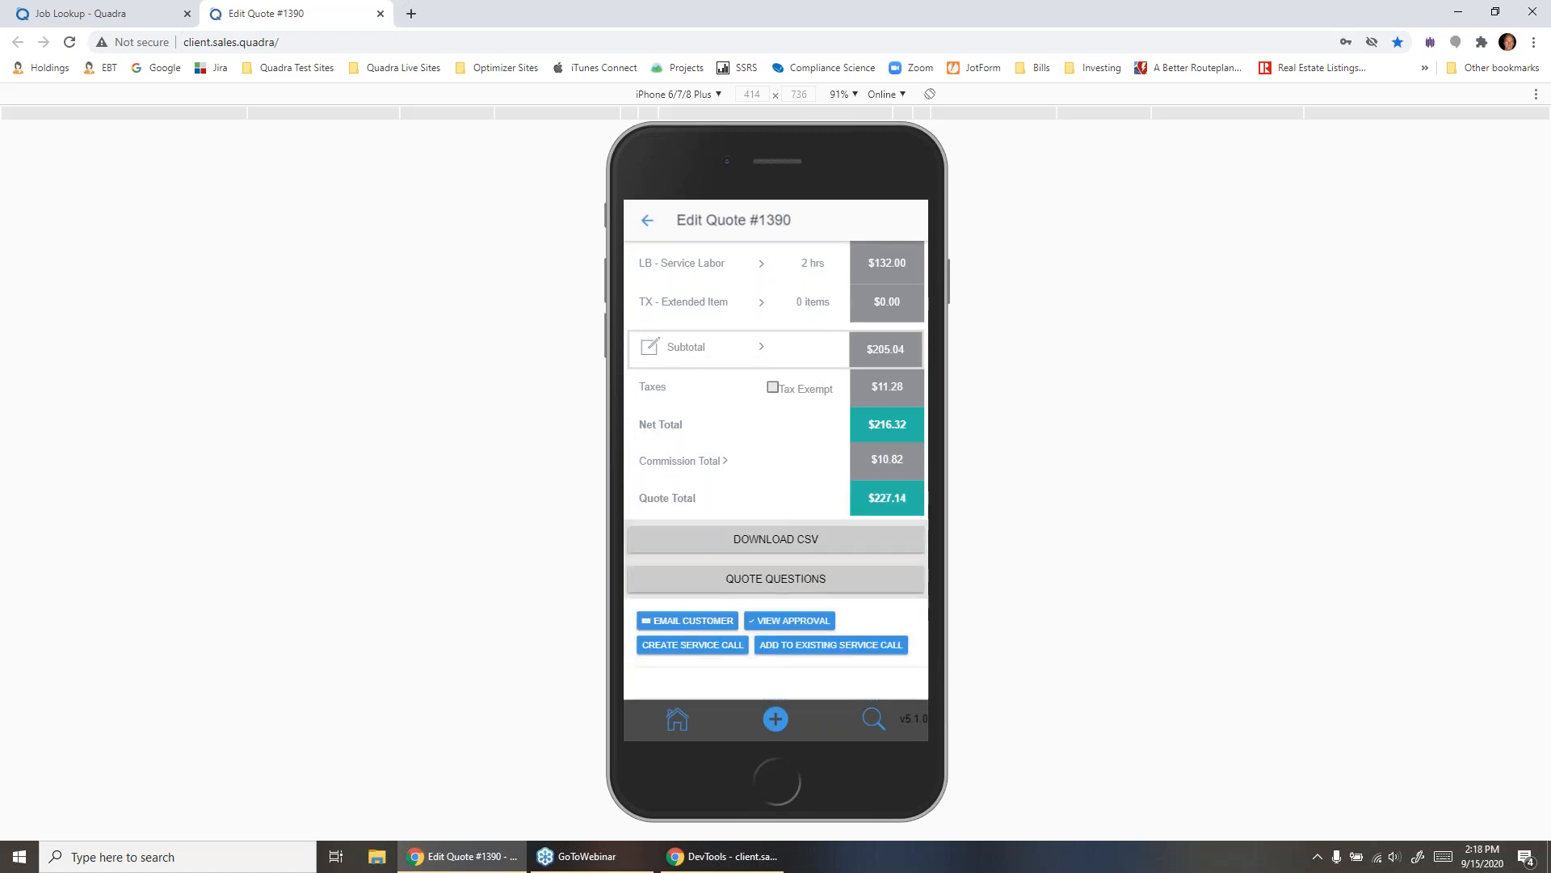
- Start a service call from the quote with problem type BASEMENT FLOODED and division PM COMMERCIAL
left_click(692, 645)
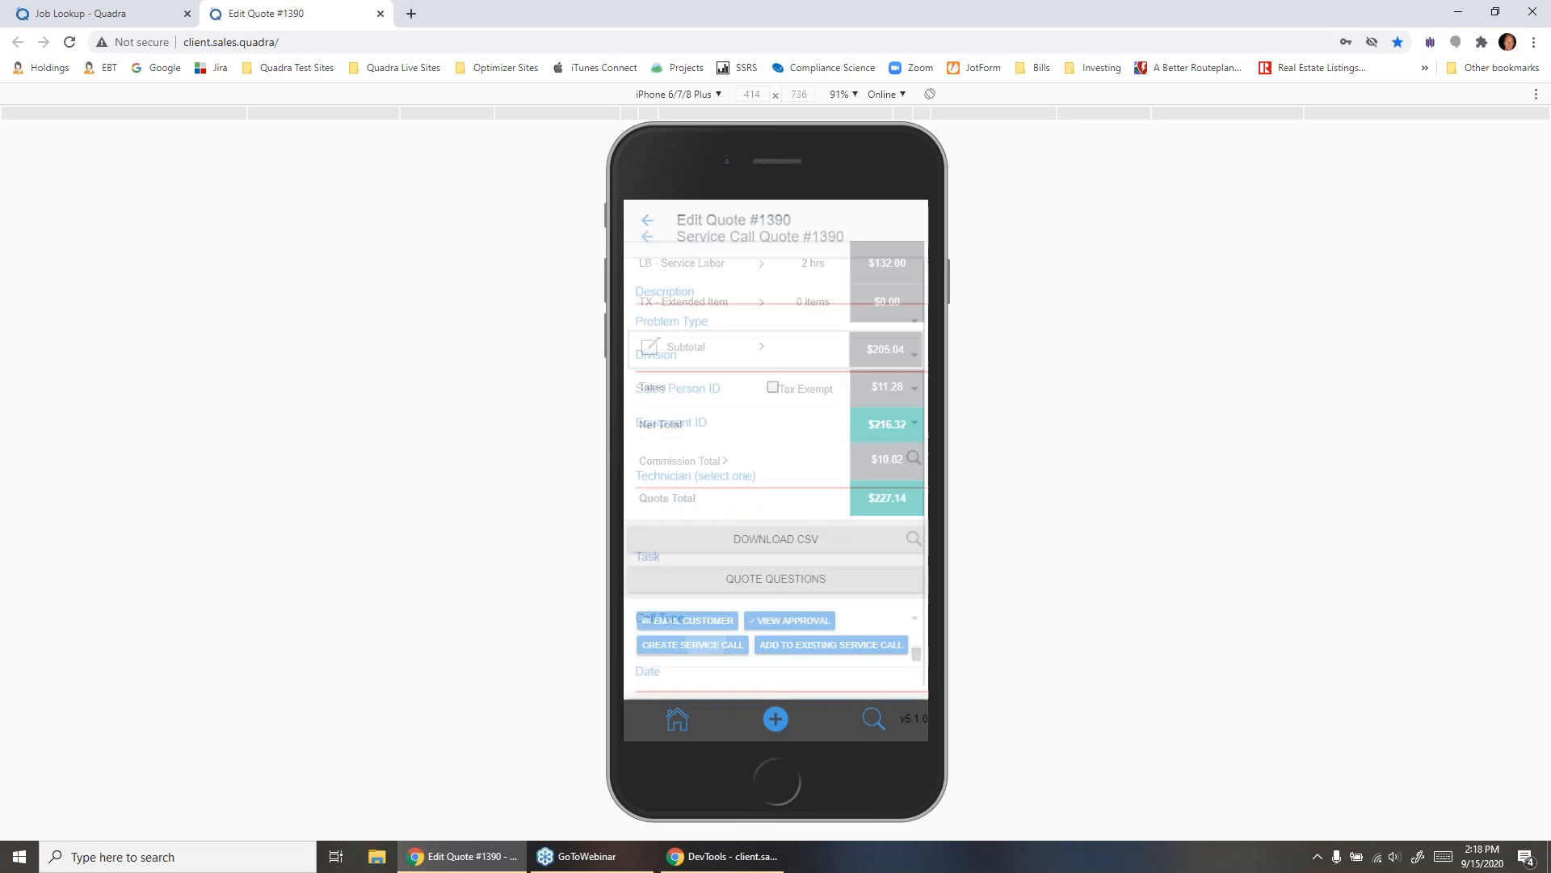
left_click(913, 363)
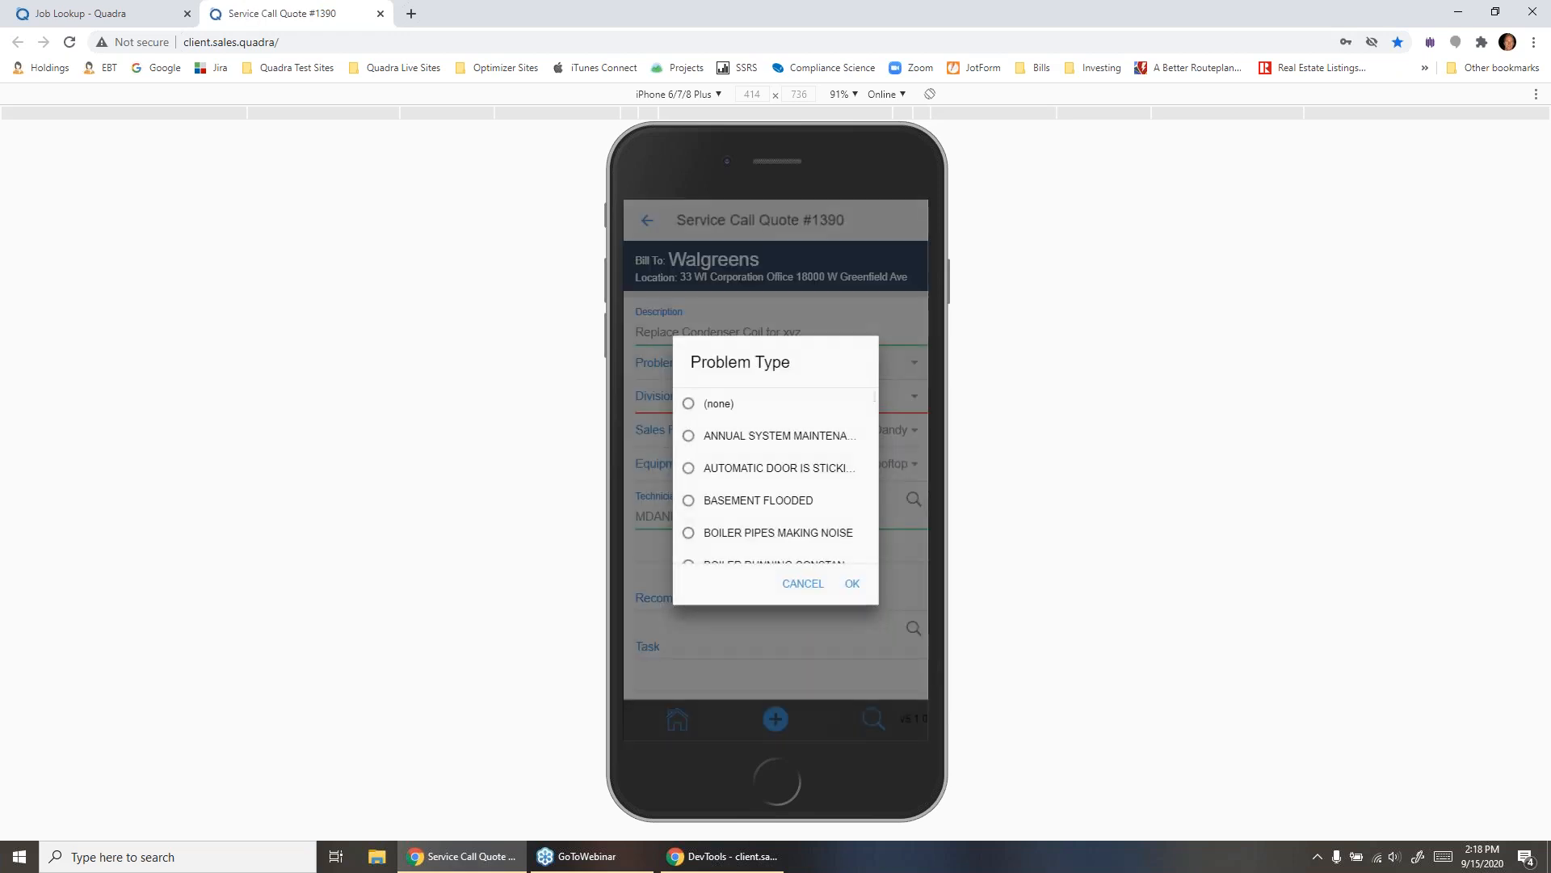
left_click(758, 500)
left_click(853, 583)
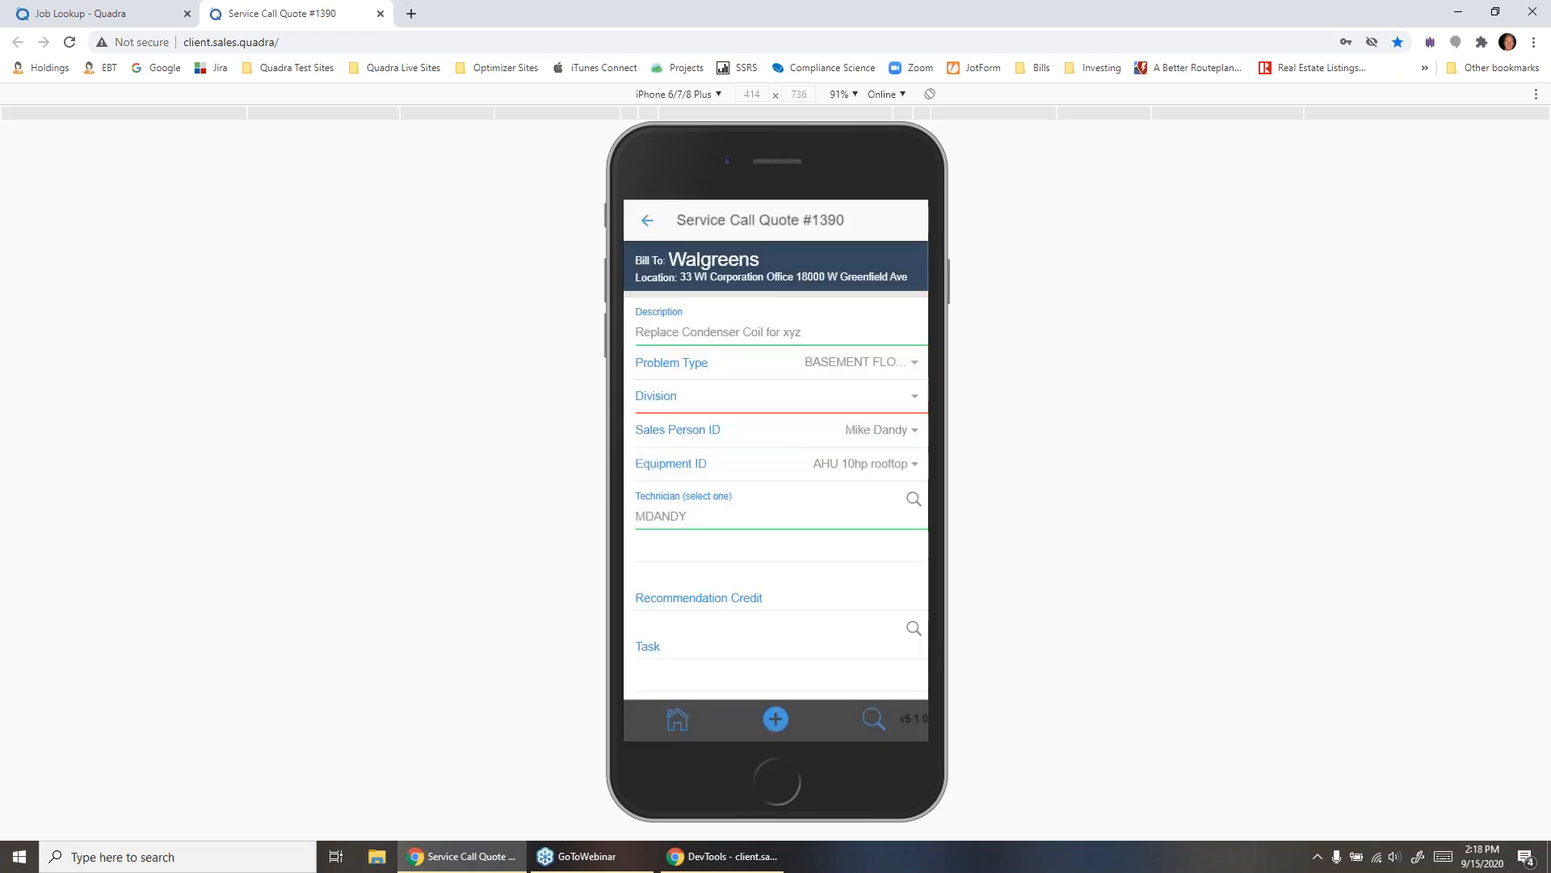
left_click(914, 396)
left_click(747, 500)
left_click(841, 583)
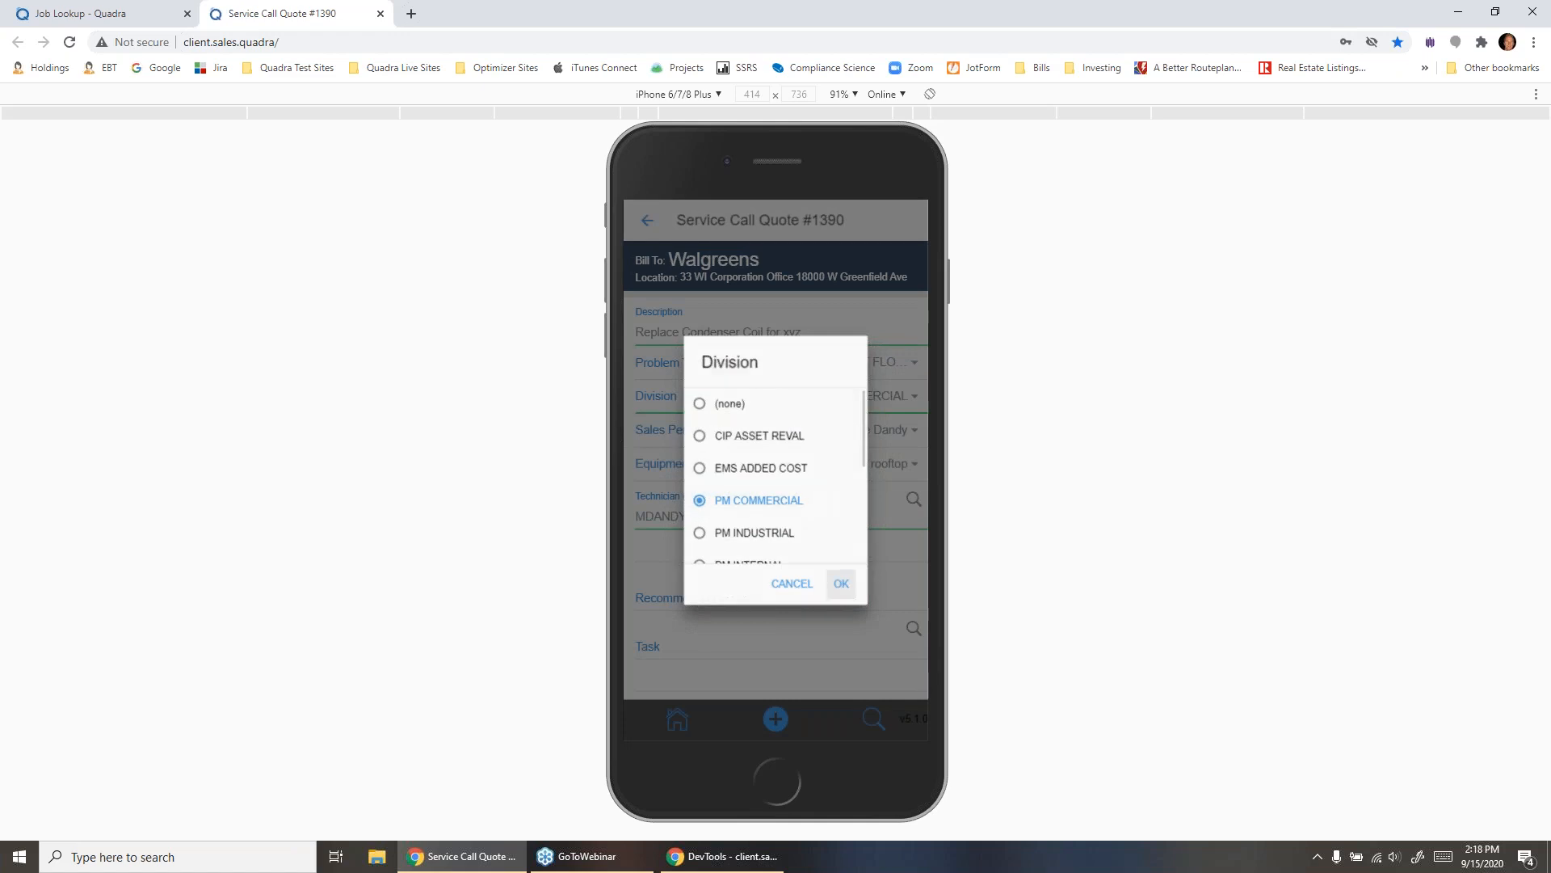
- Set the service call's type to ASSET REPAIR and its date to 09/16/2020, and confirm its creation
scroll(776, 470, "down", 3)
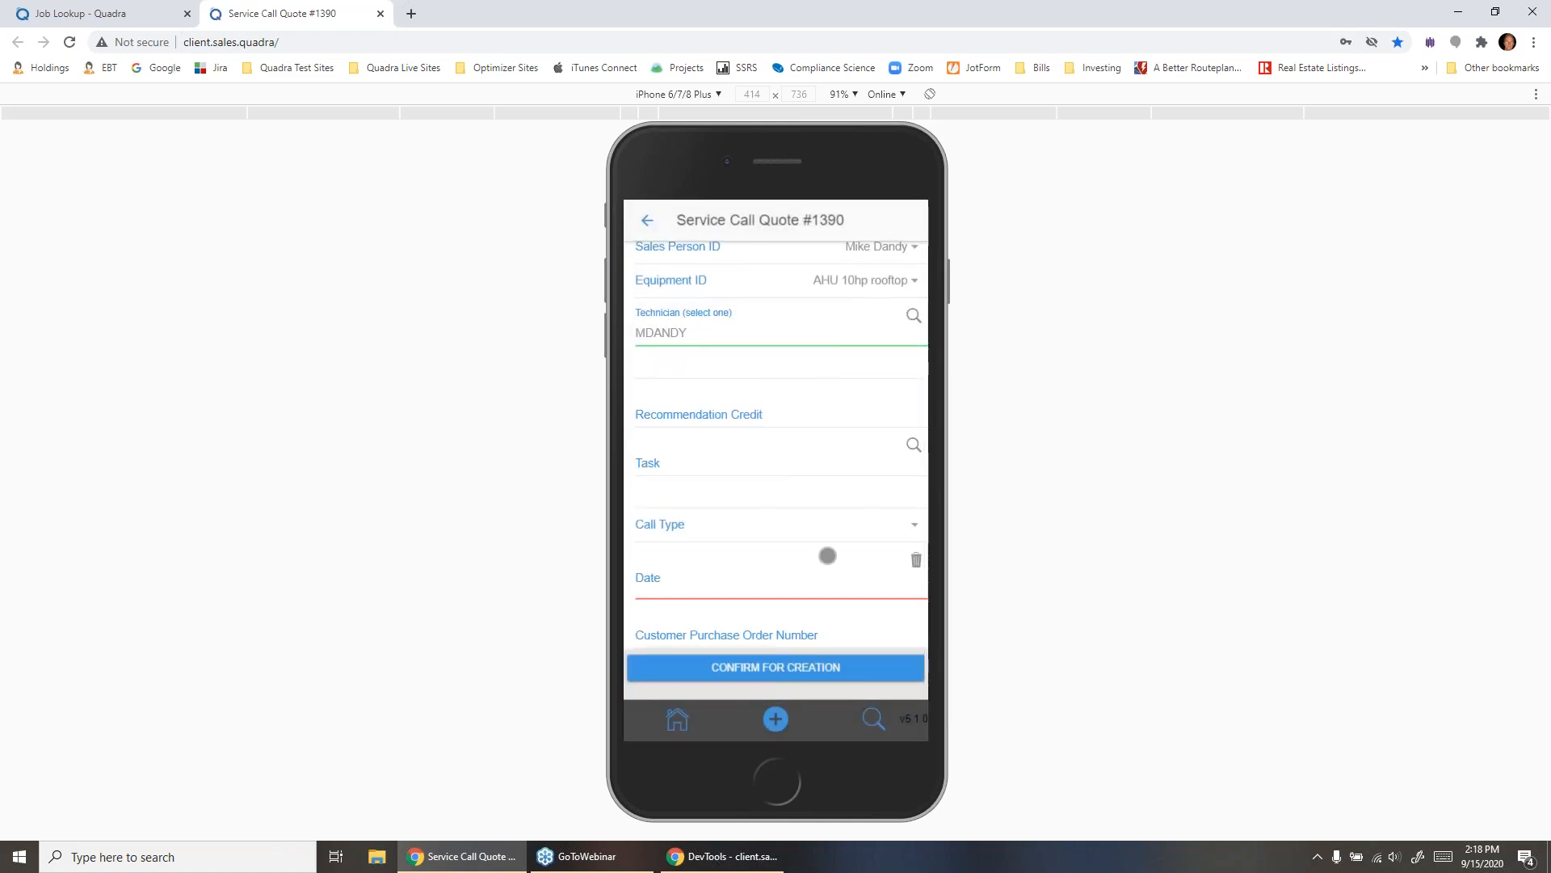
left_click(751, 468)
left_click(841, 583)
left_click(795, 579)
left_click_drag(775, 687, 775, 664)
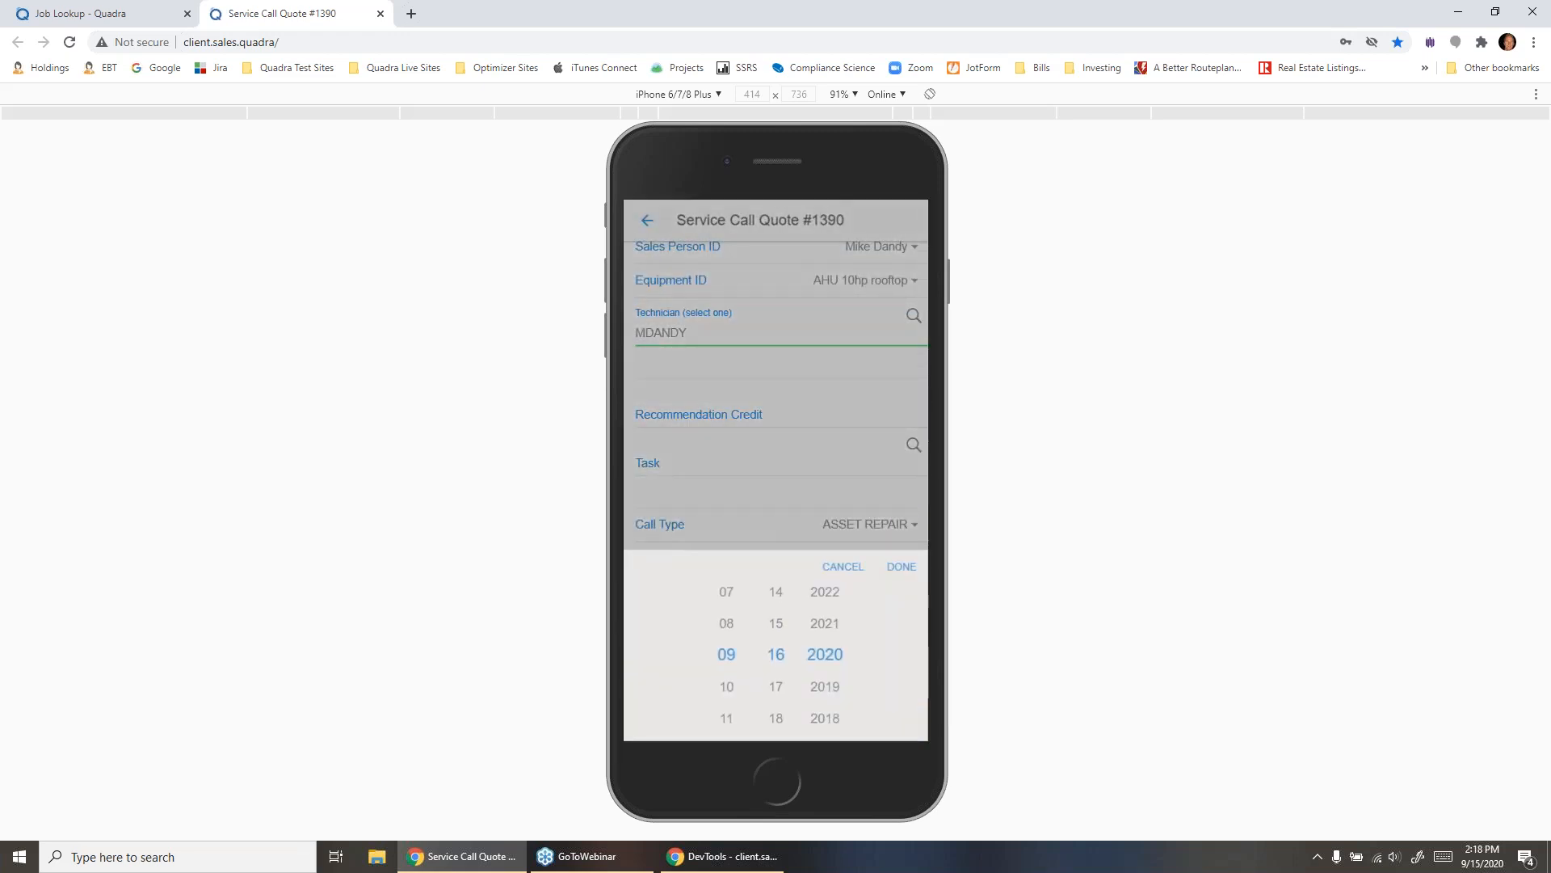
left_click(902, 567)
left_click(762, 667)
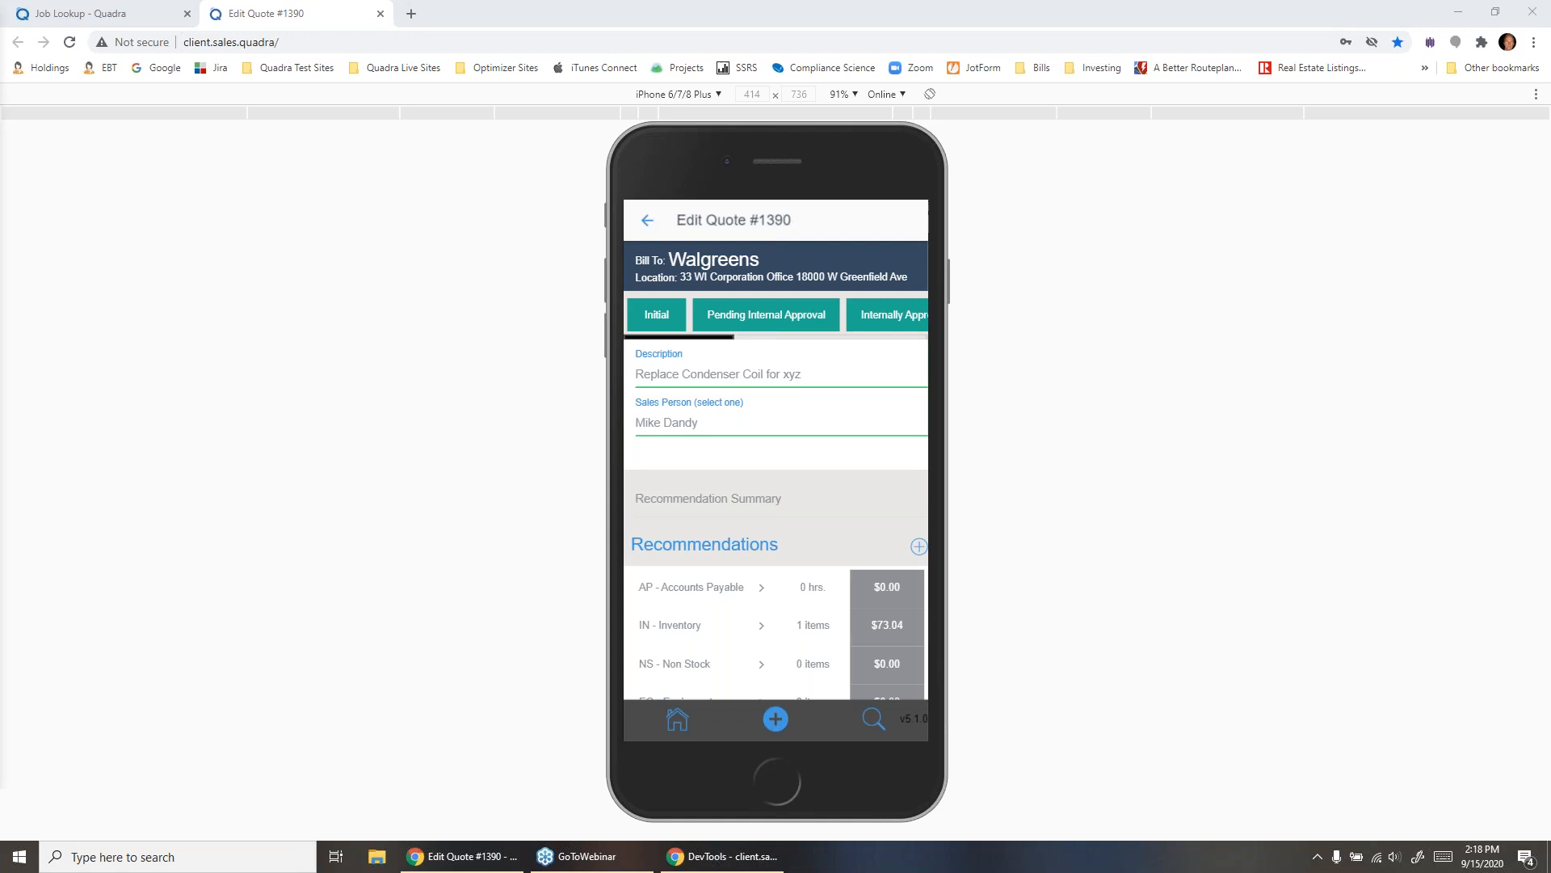
- Switch to Service Manager in the remote desktop session, look up the customer name "walgreen" and select Walgreens in Franklin
left_click_drag(0, 157, 762, 0)
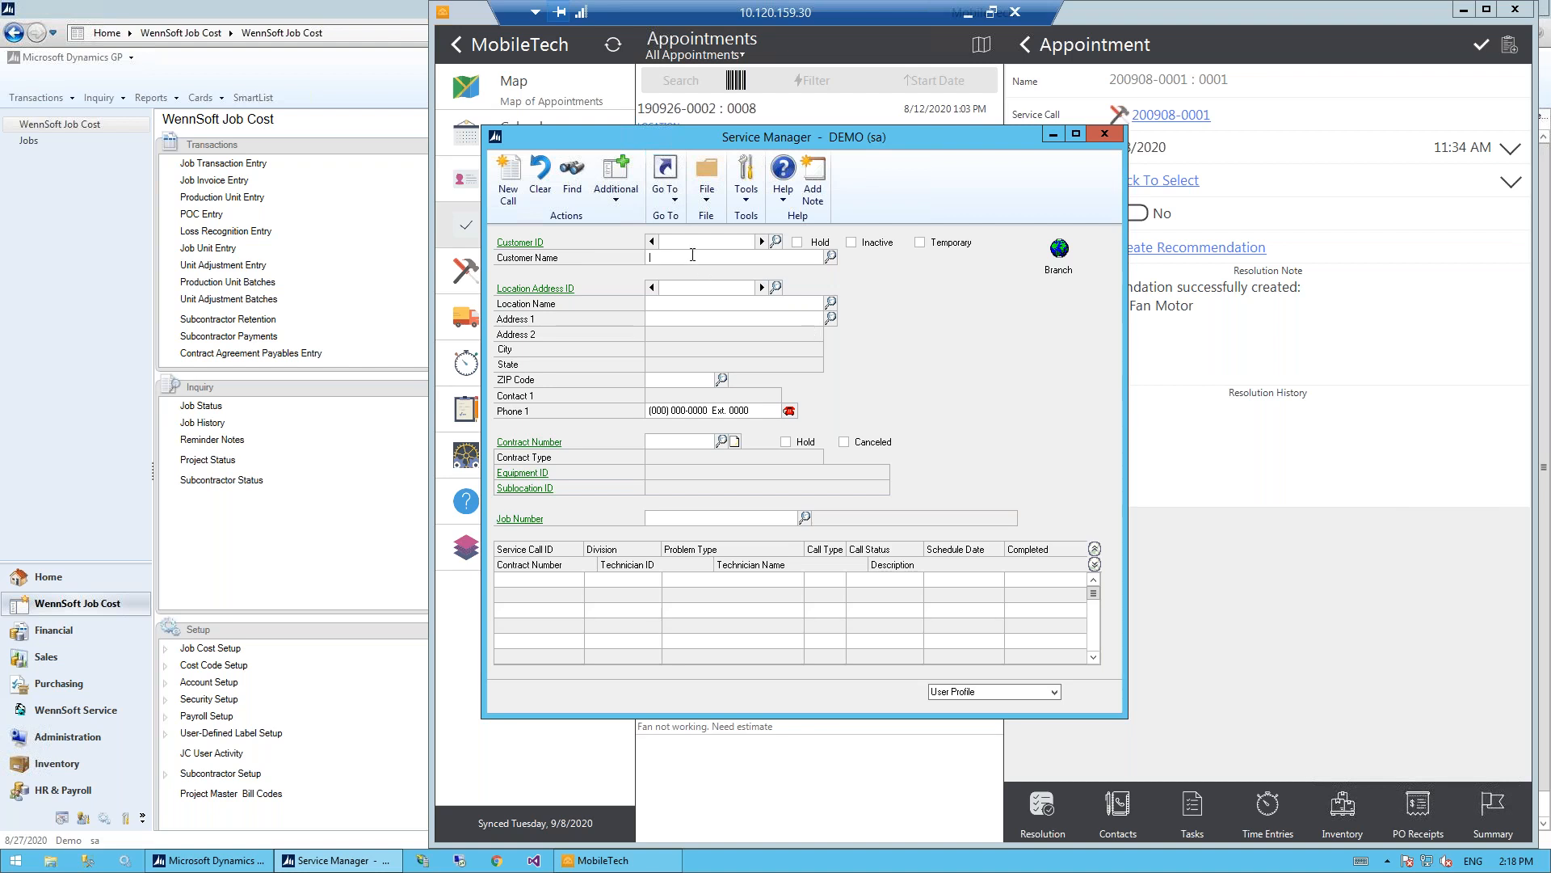
type("wall")
type("reen")
left_click(836, 260)
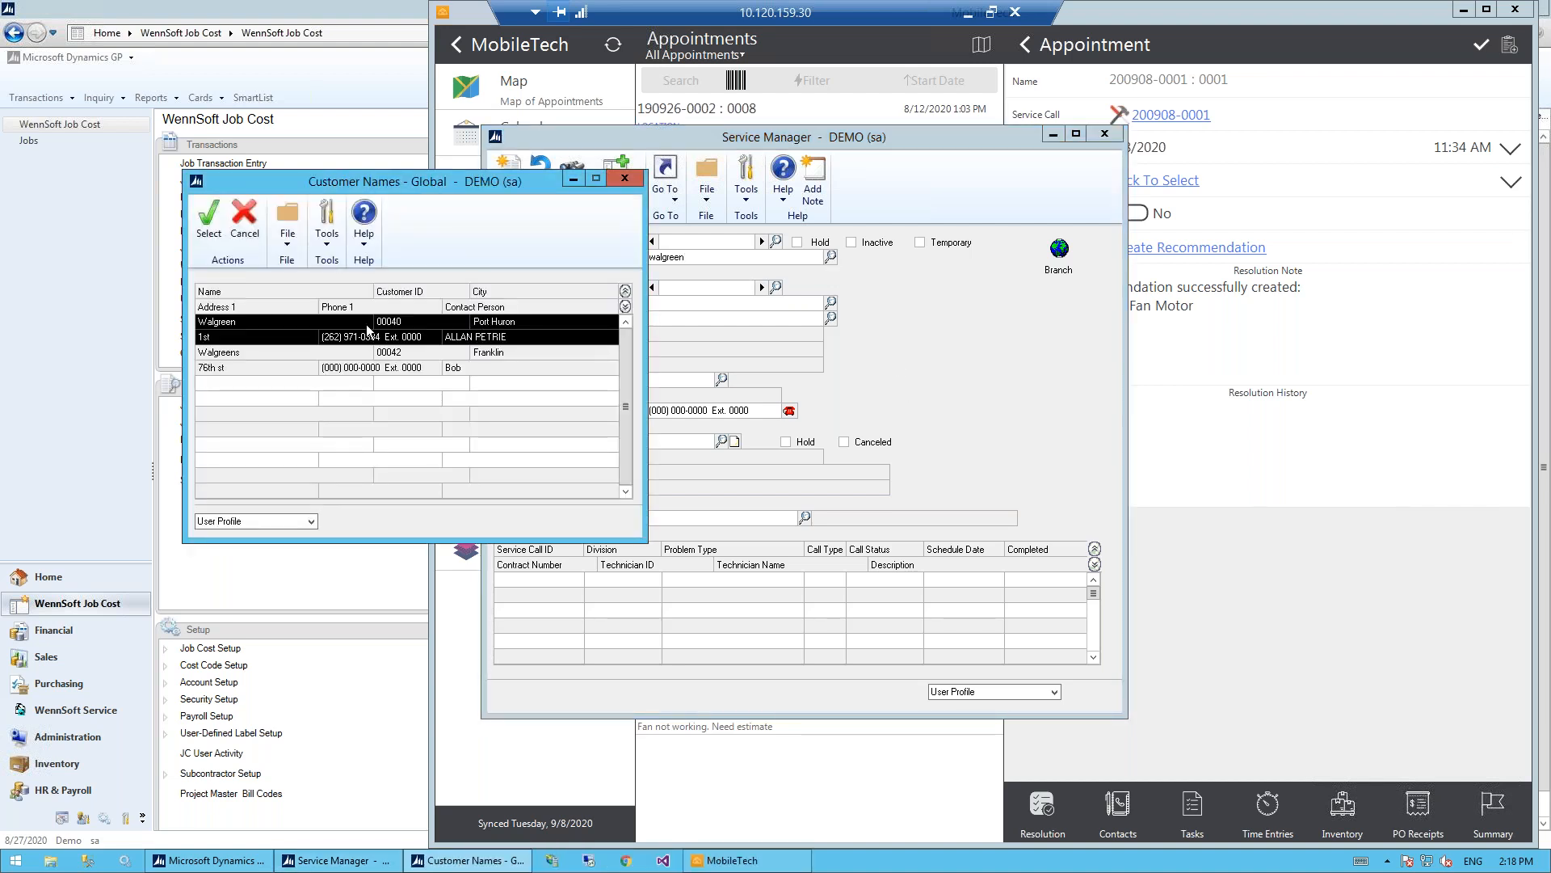
double_click(272, 356)
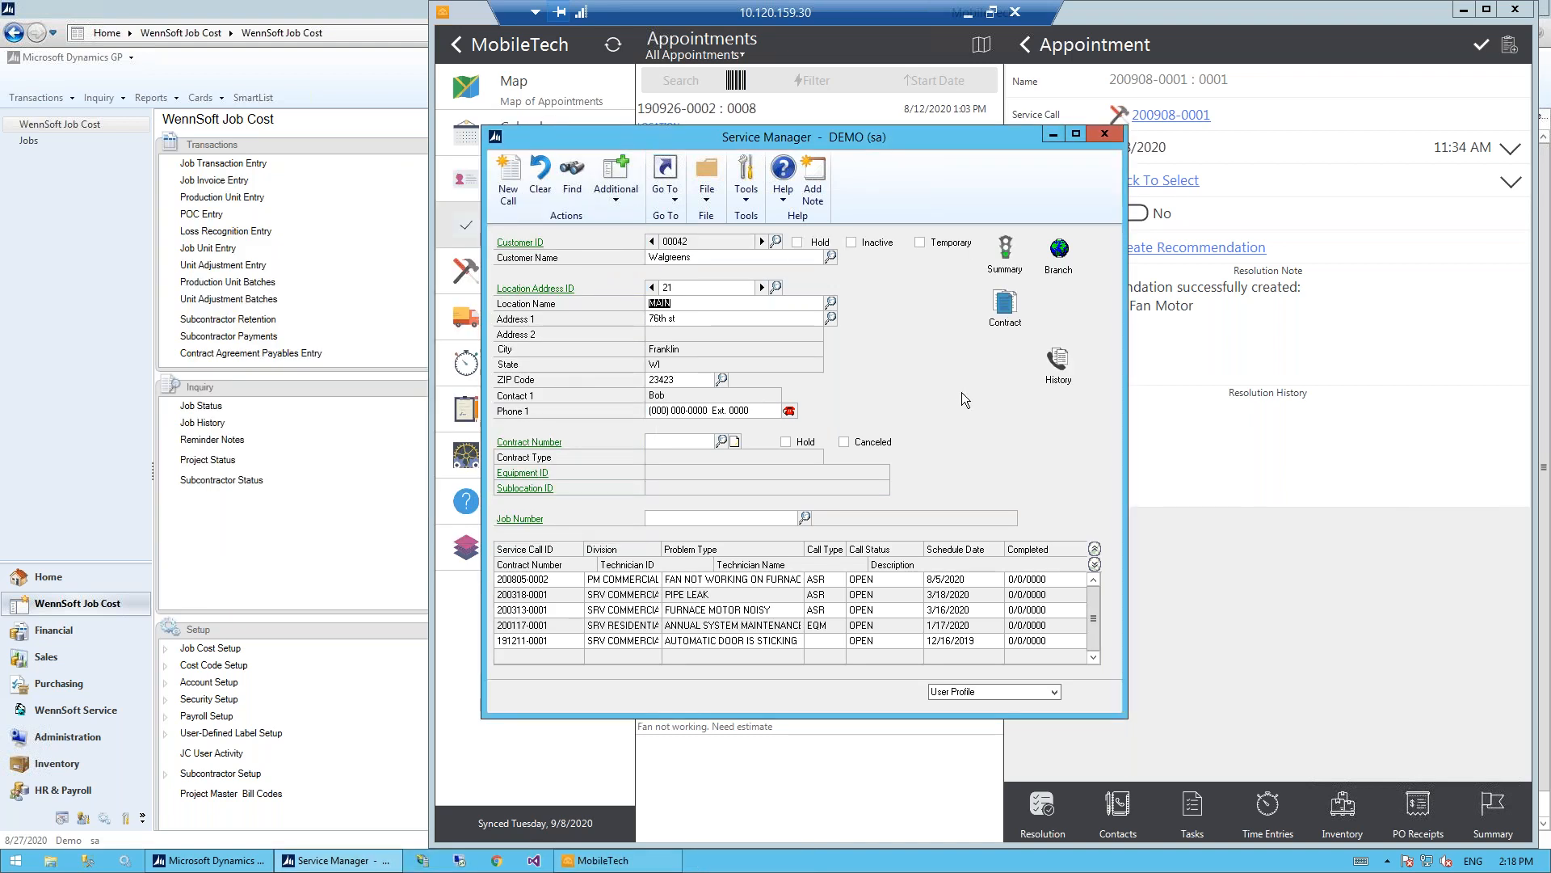
- Open the Walgreens service call scheduled for 8/5/2020 and review its problem type, salesperson and technician fields
double_click(714, 580)
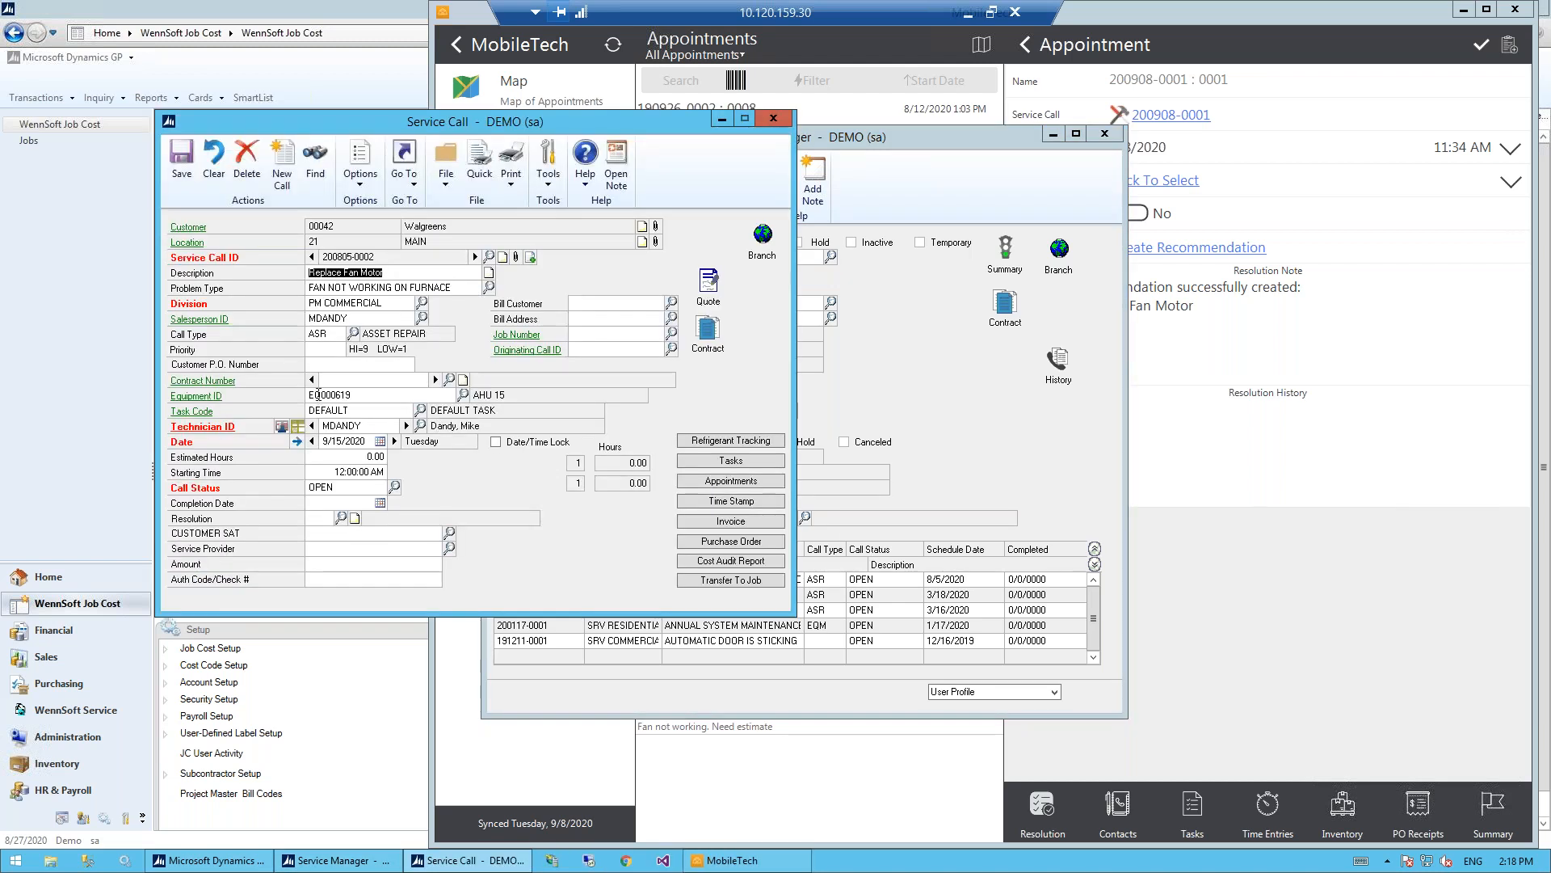
left_click(423, 276)
left_click(470, 287)
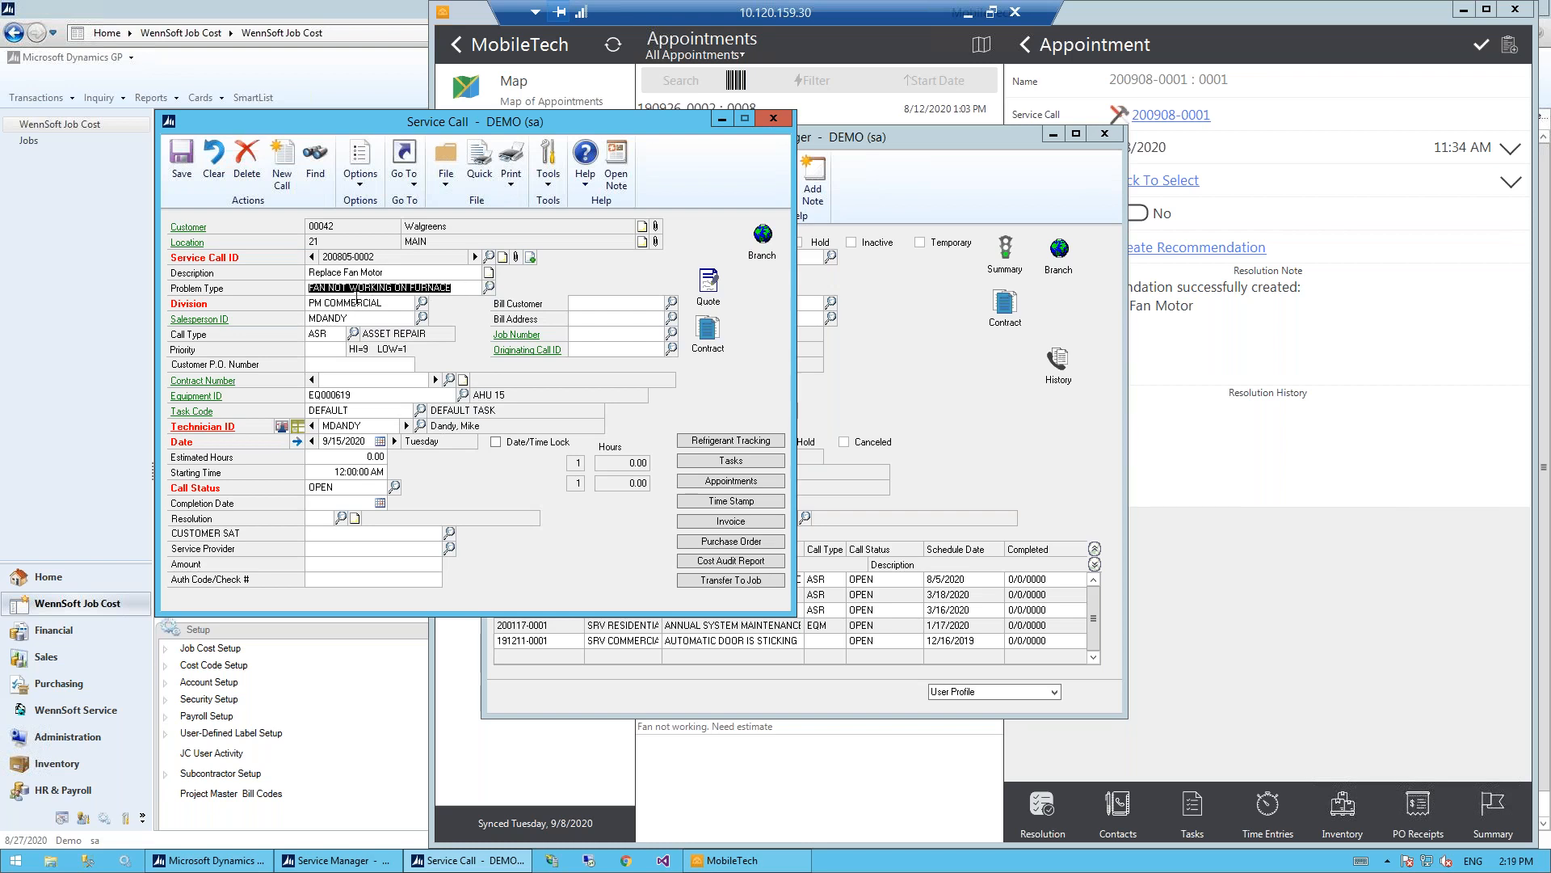
left_click(355, 320)
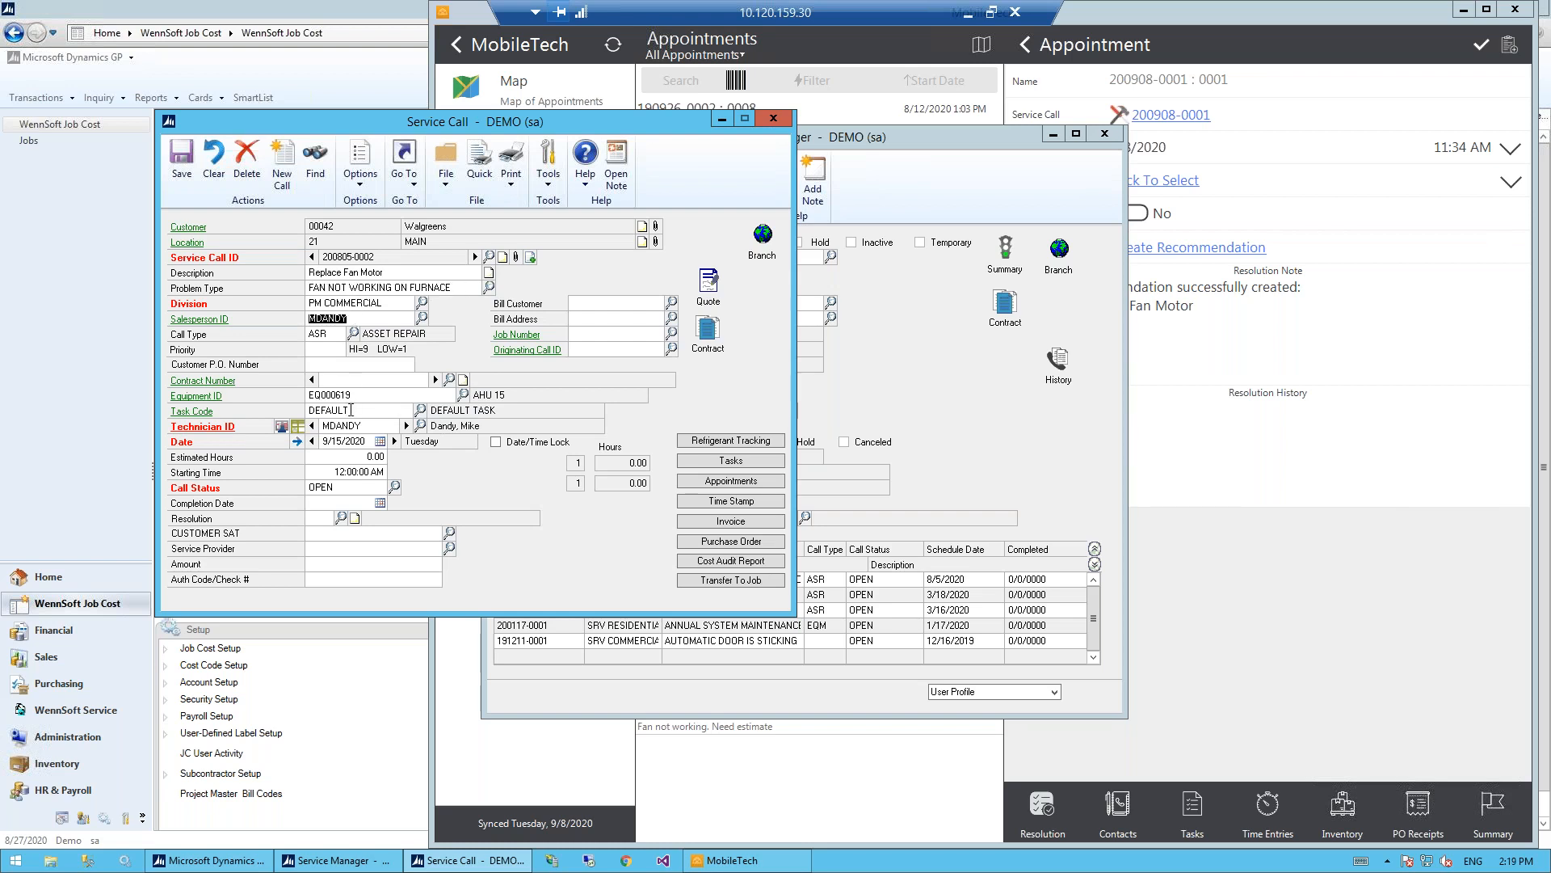
left_click(365, 427)
- Review the service call's quote and appointments, and close both windows and the service call
left_click(709, 283)
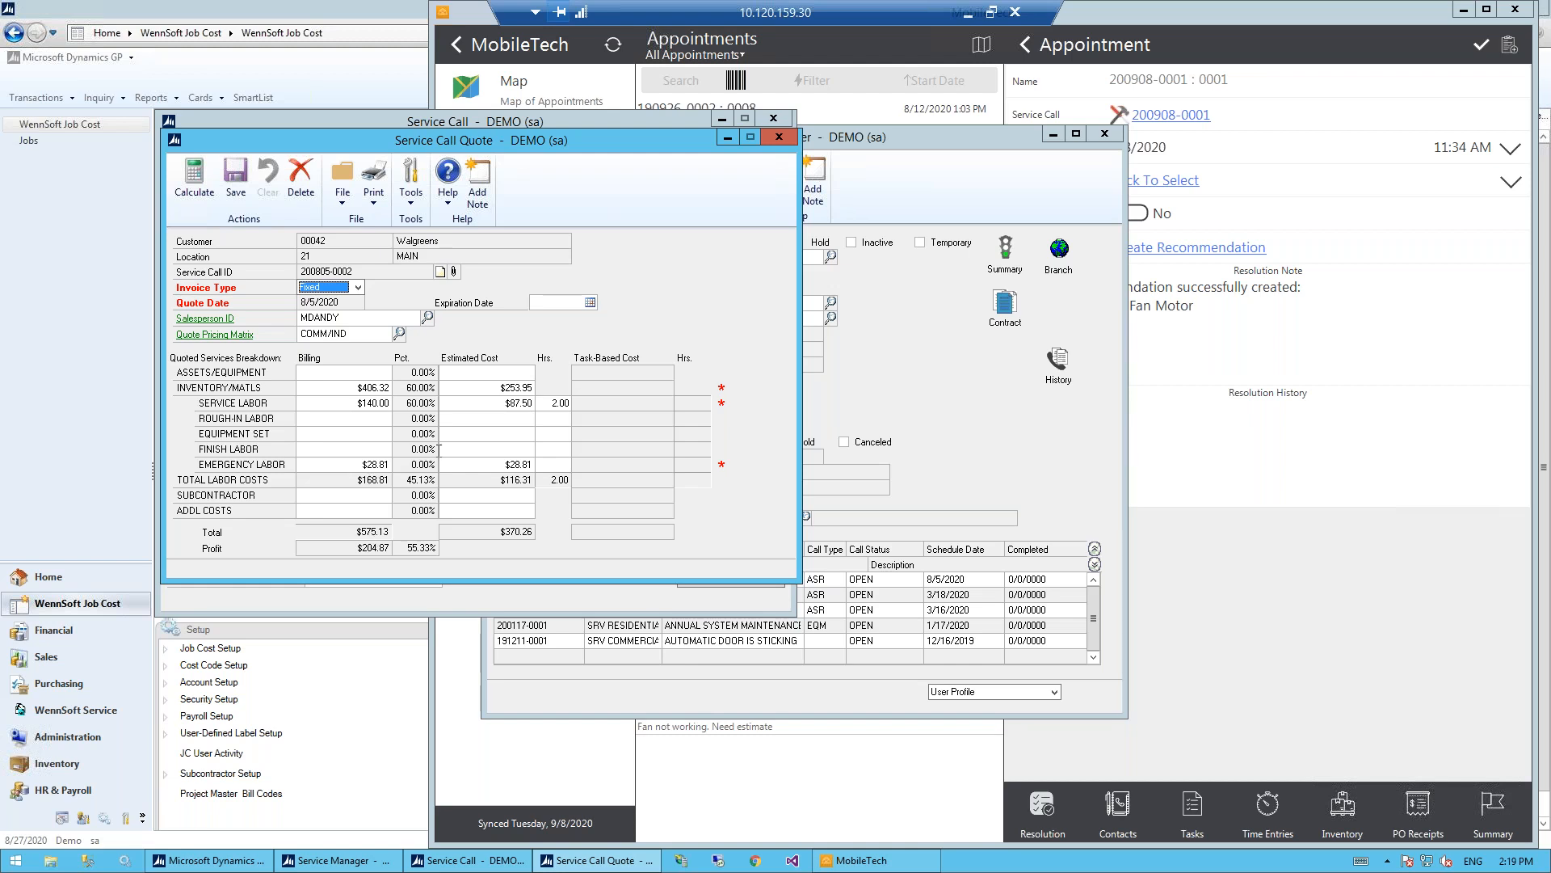
left_click(778, 138)
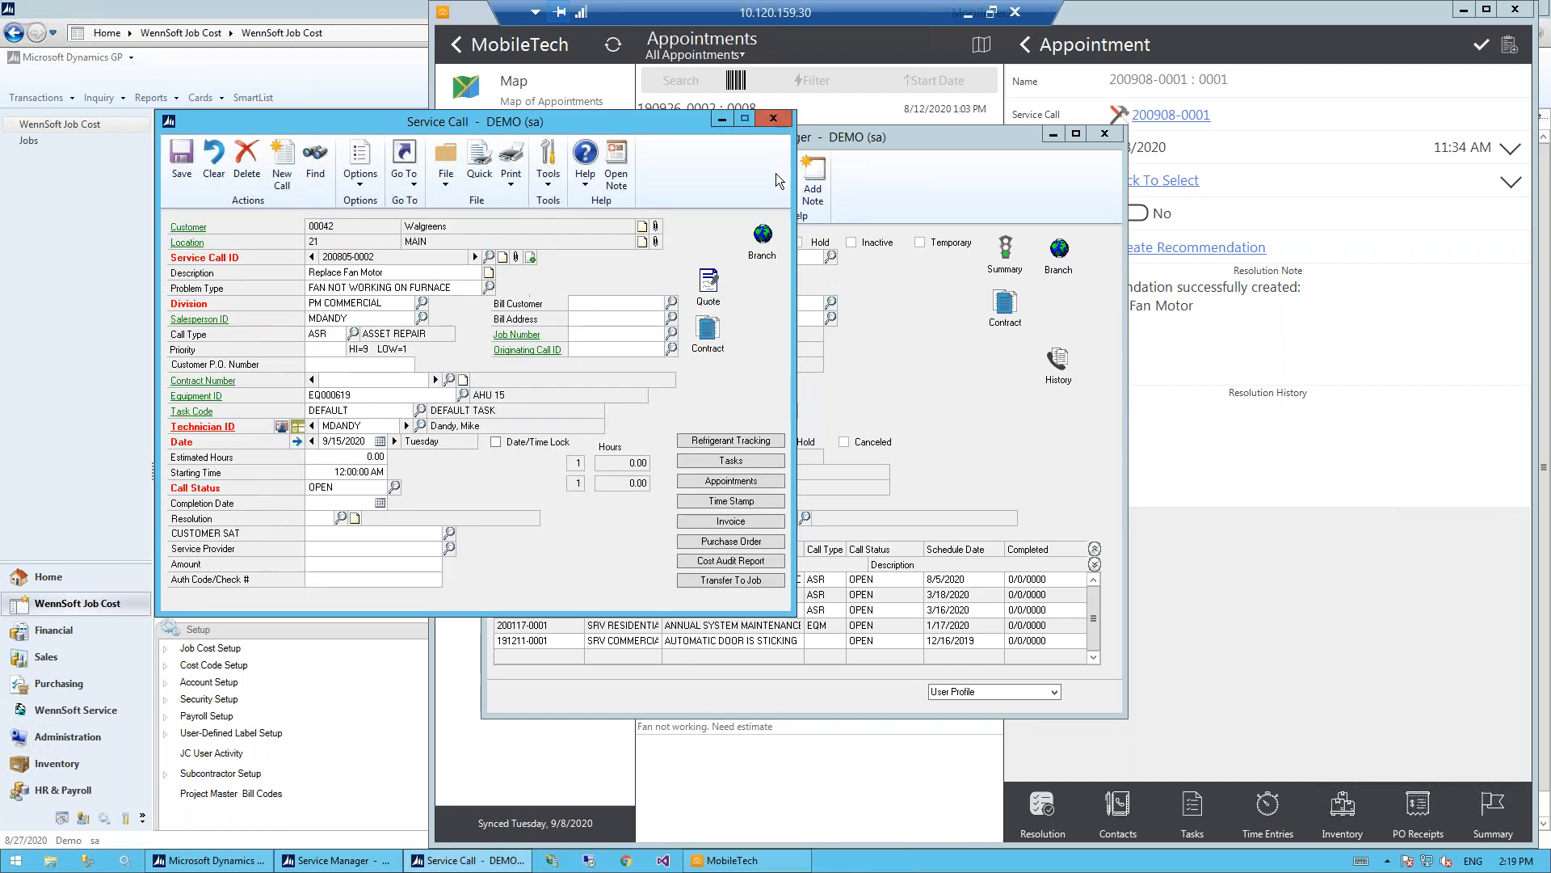
left_click(726, 482)
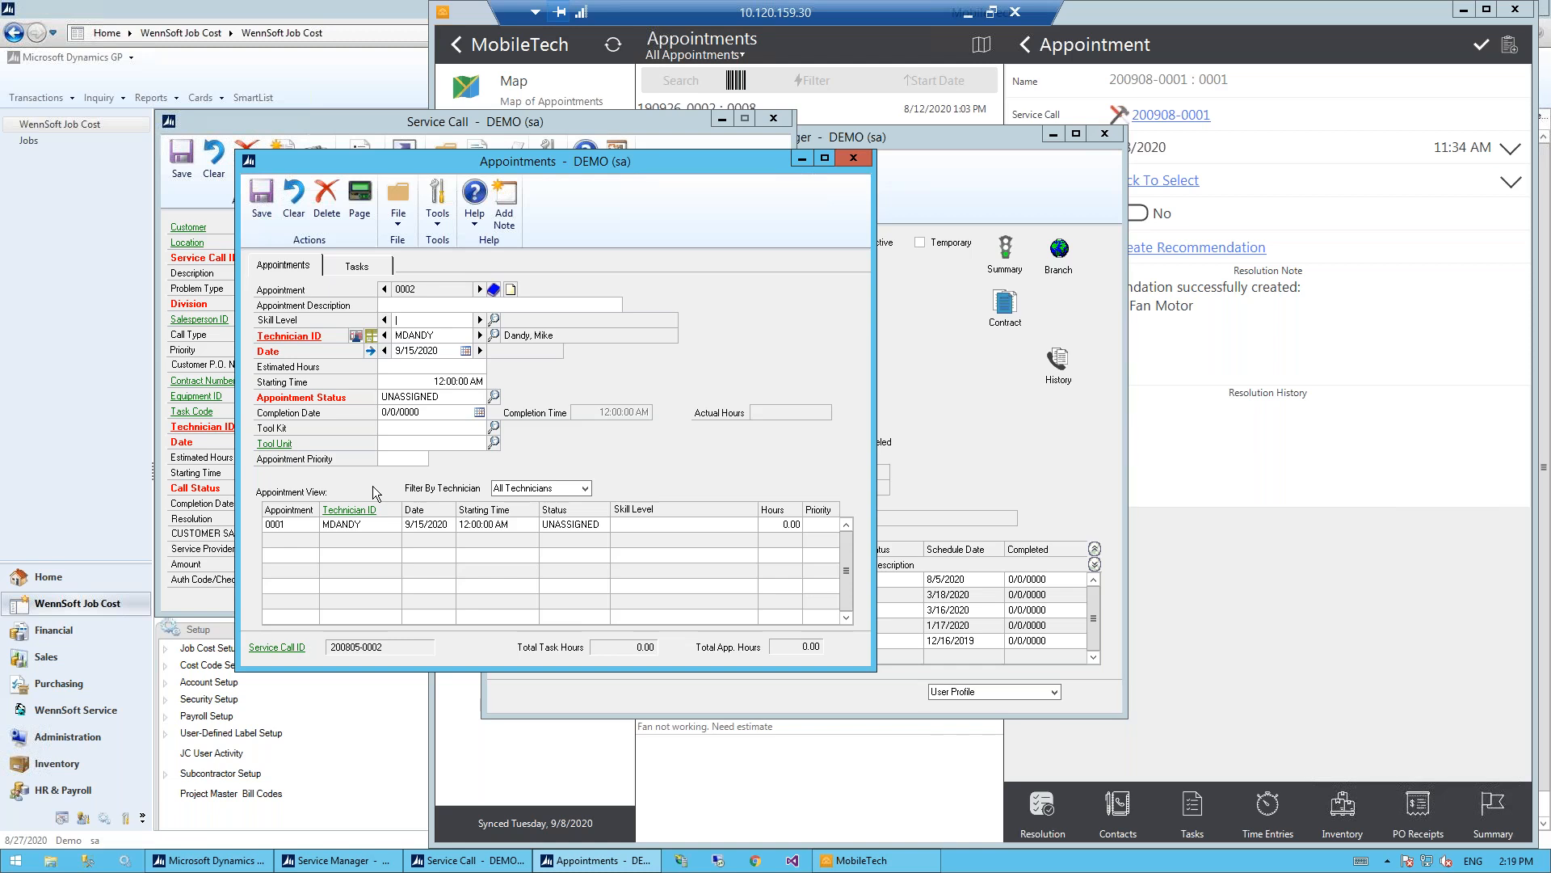
left_click(853, 158)
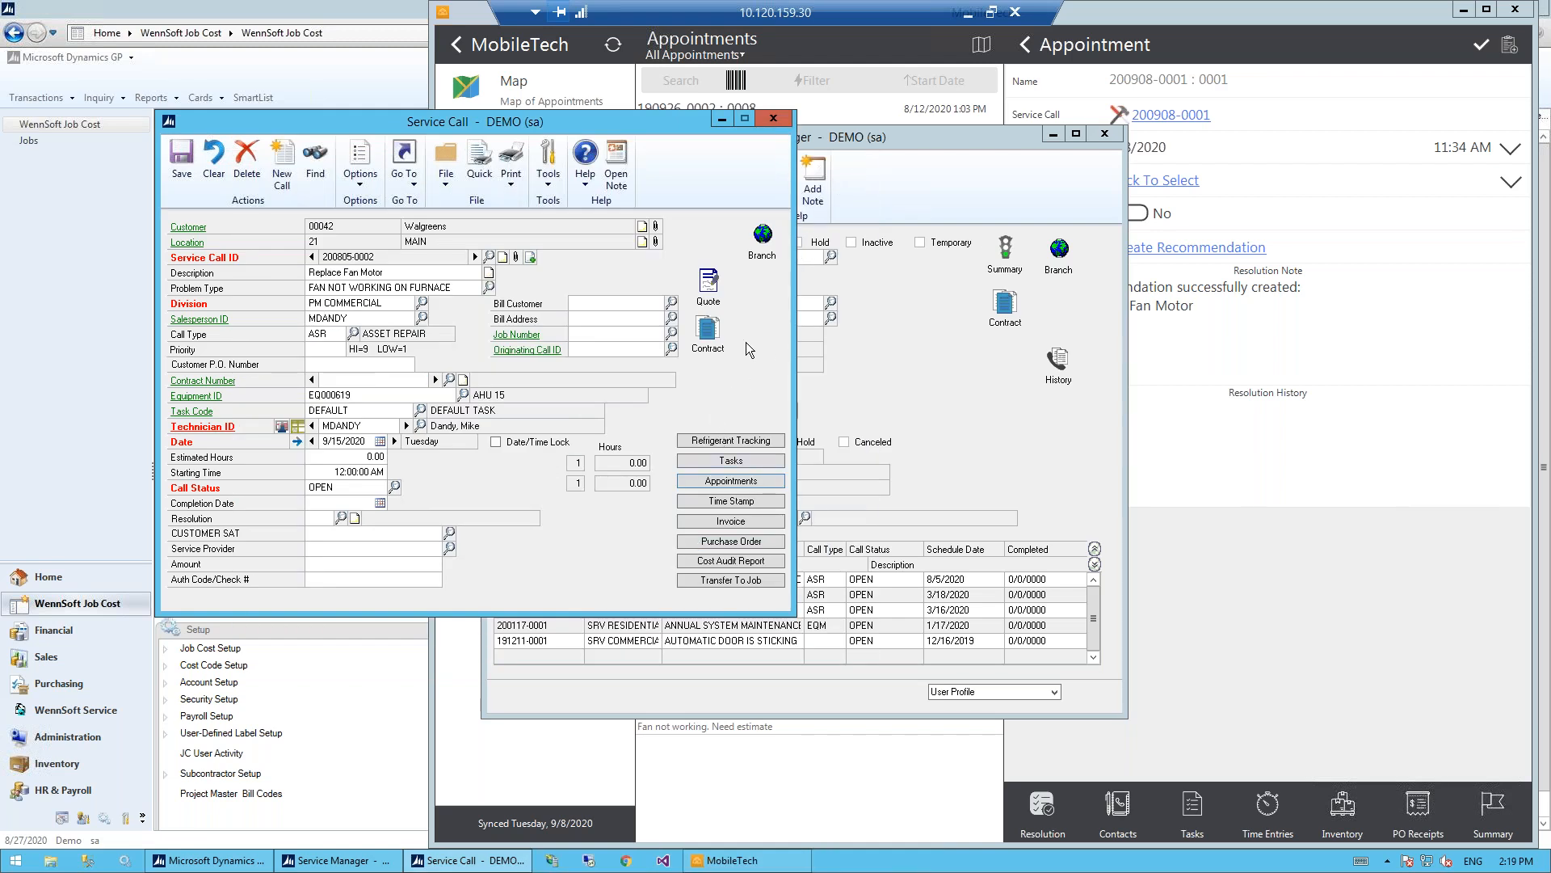
left_click(774, 119)
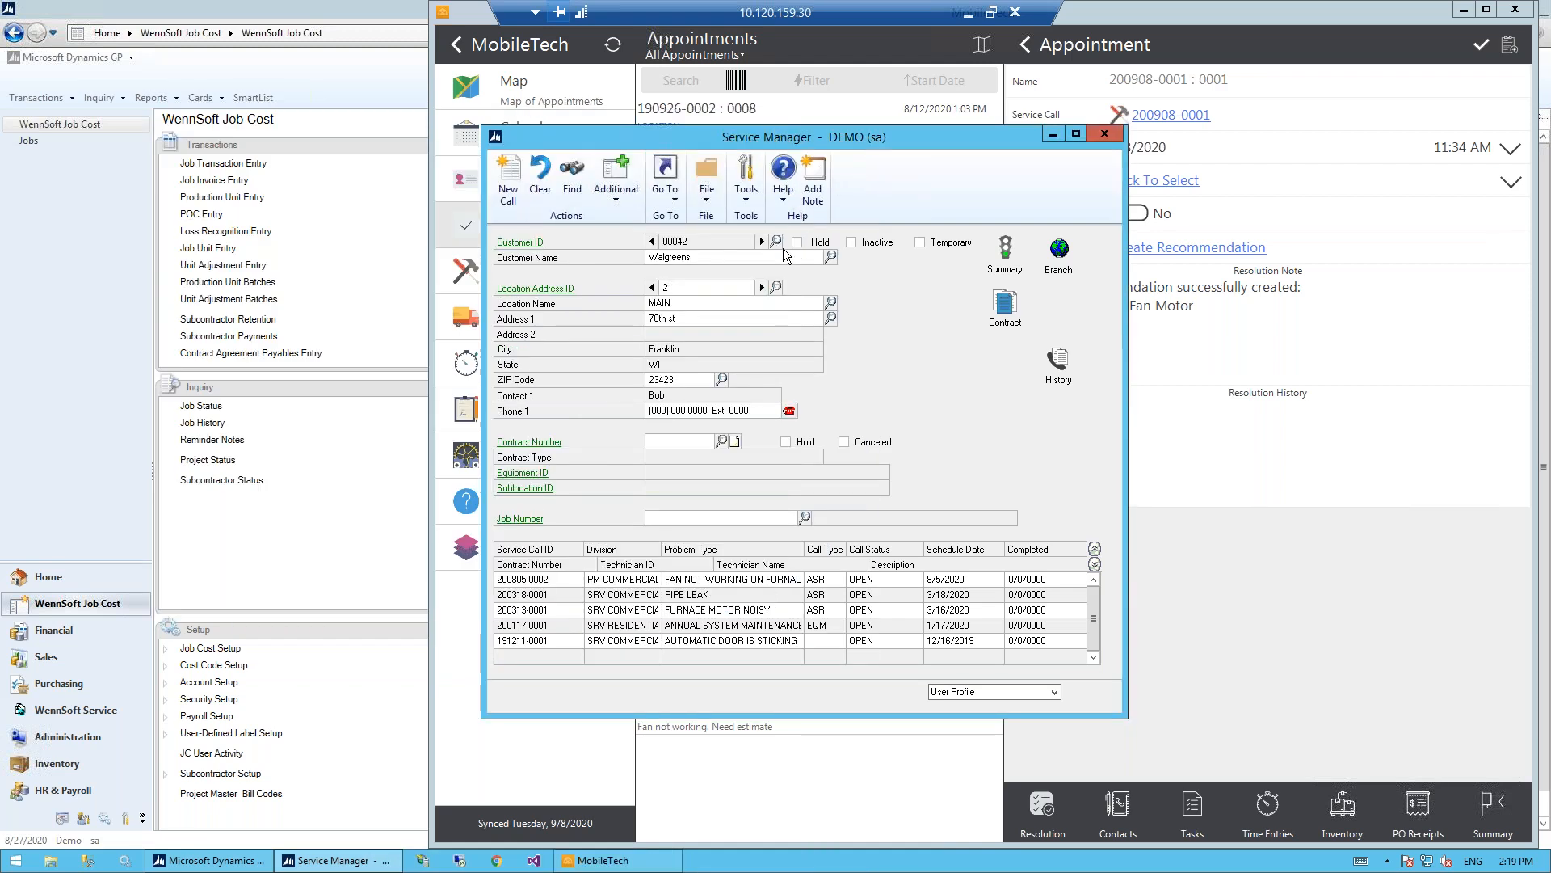
- Switch back to Quadra, check the end of the quote for its service call, and search for the customer name "walgreens"
left_click(971, 13)
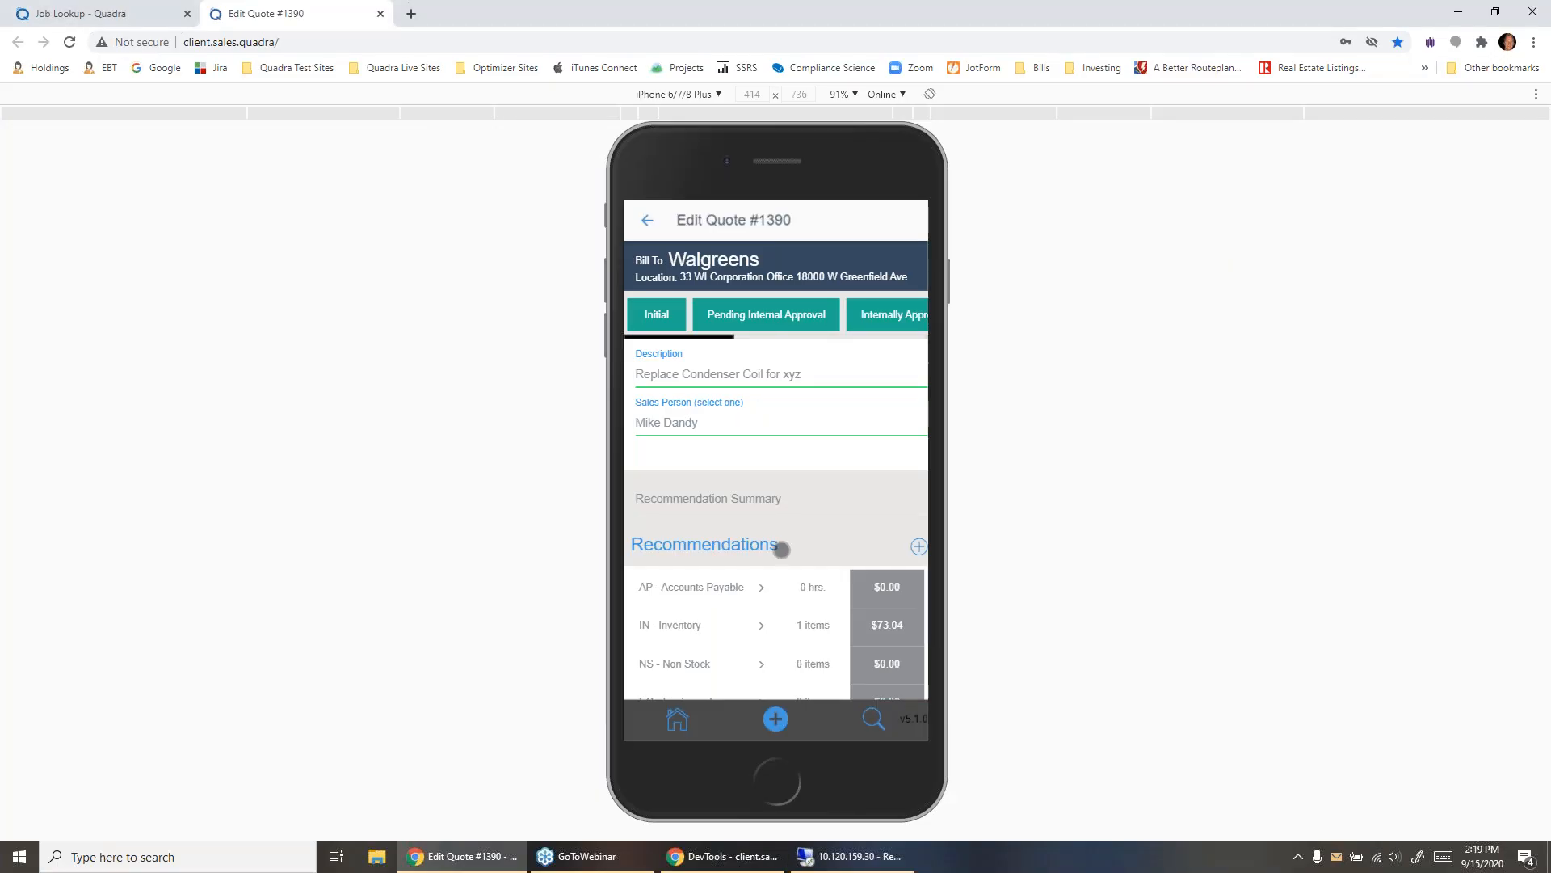
scroll(782, 550, "down", 5)
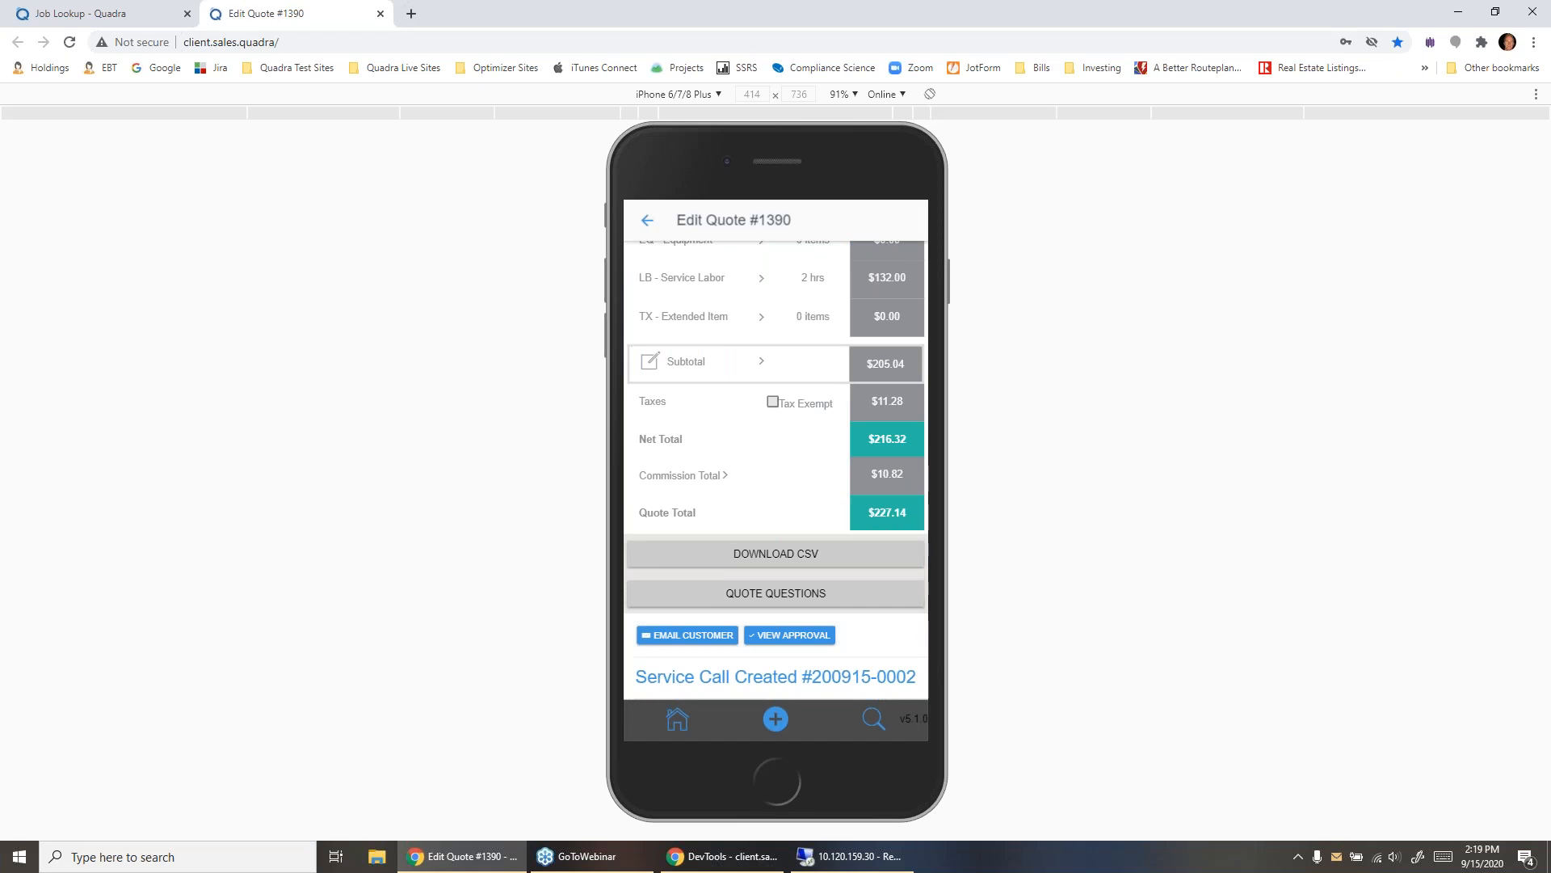
left_click(874, 718)
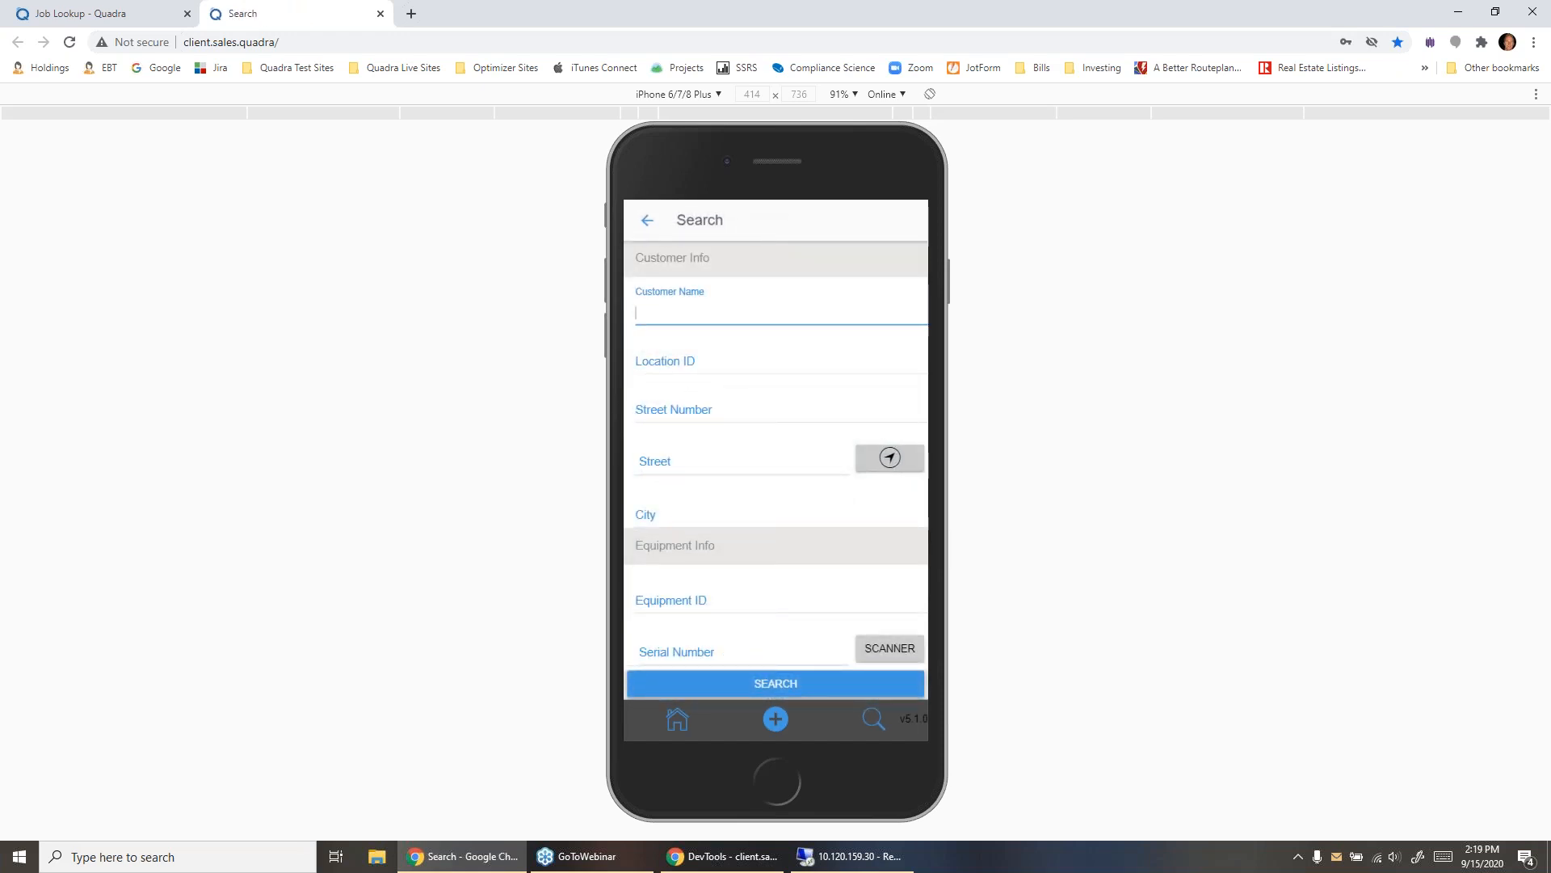
type("walgreens")
scroll(752, 517, "down", 7)
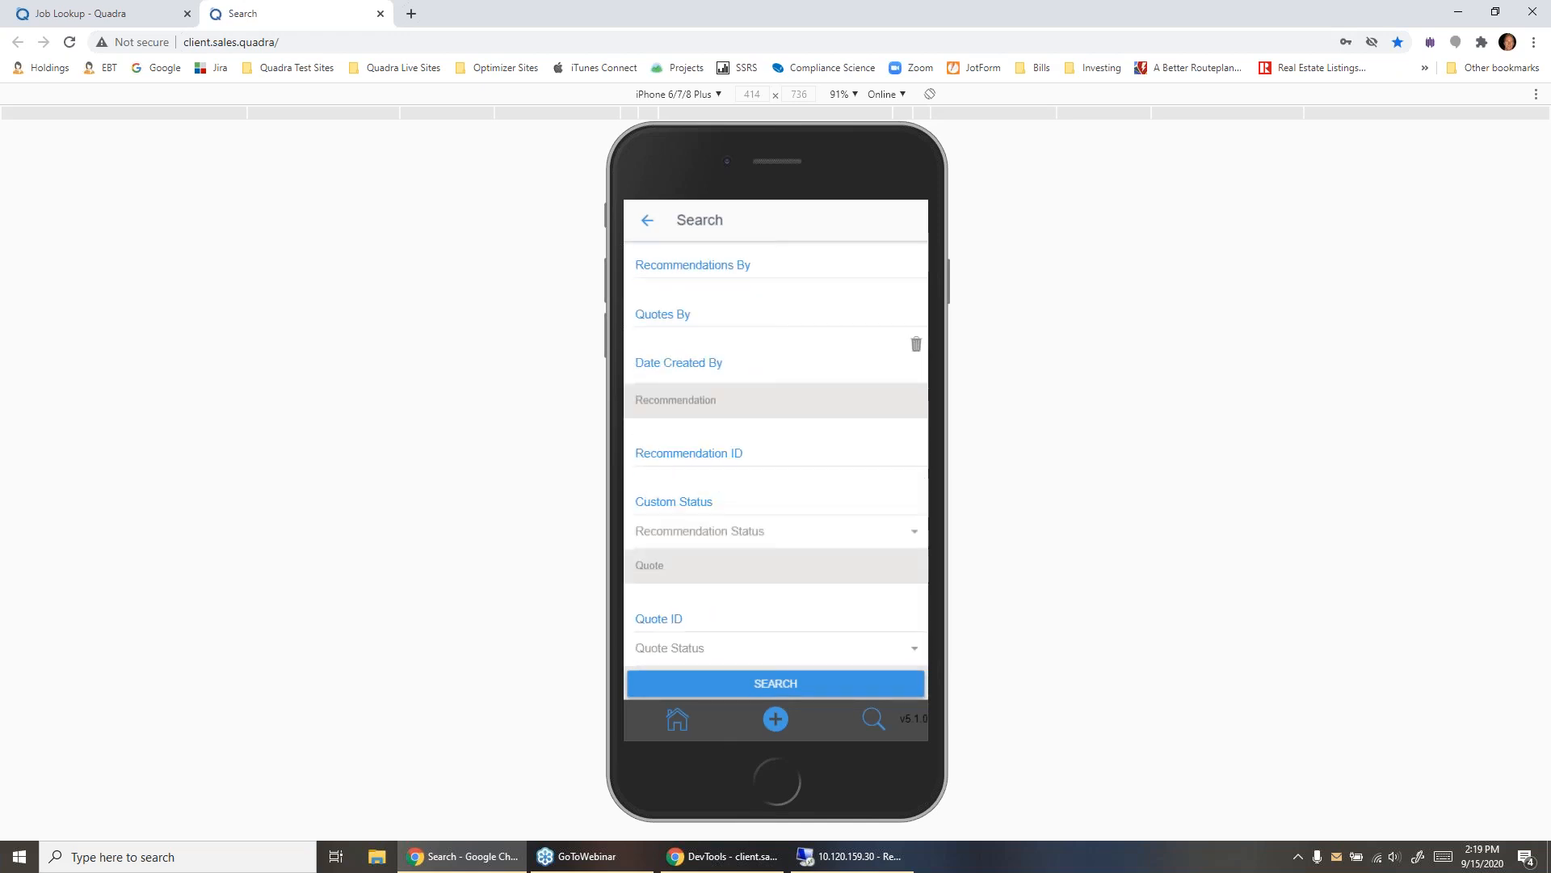
left_click(740, 687)
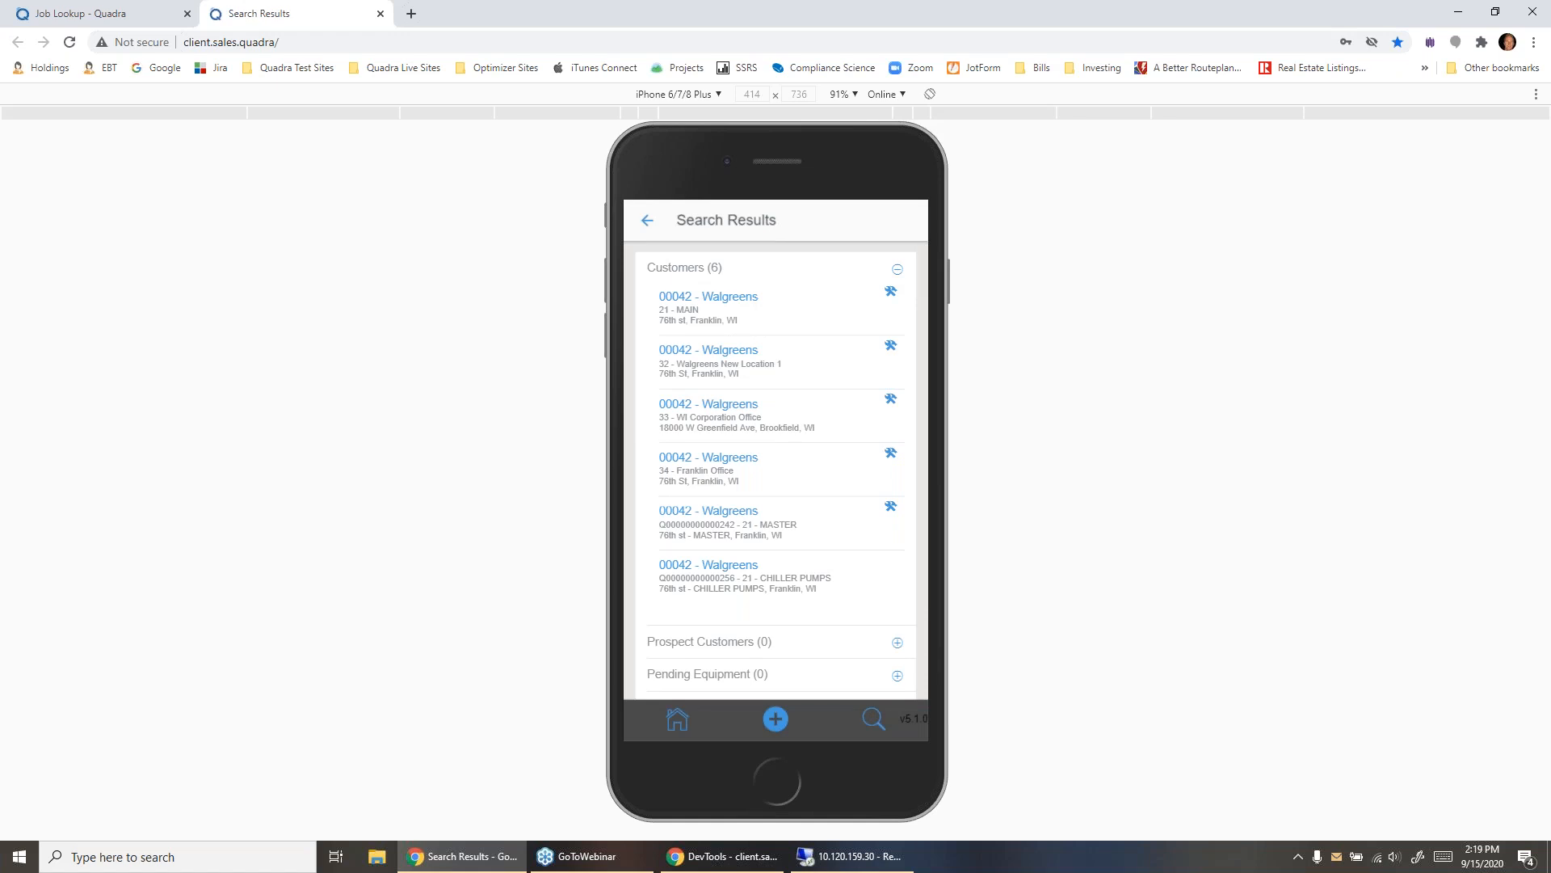
- Open the Walgreens WI Corporation Office location, look through its quotes, and return to the customer address view
left_click(708, 404)
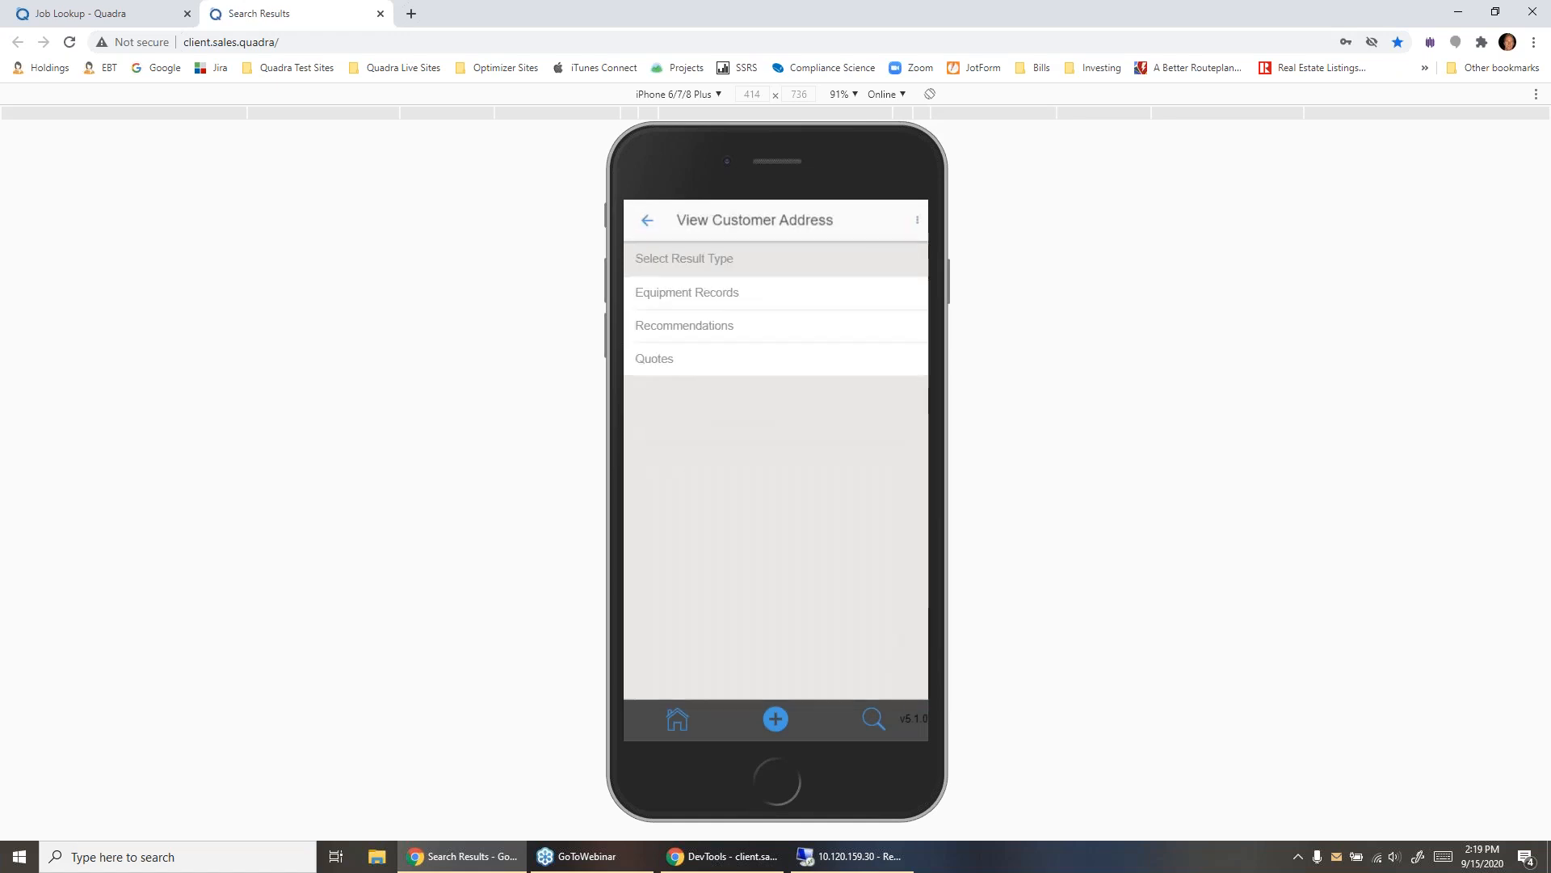
left_click(655, 415)
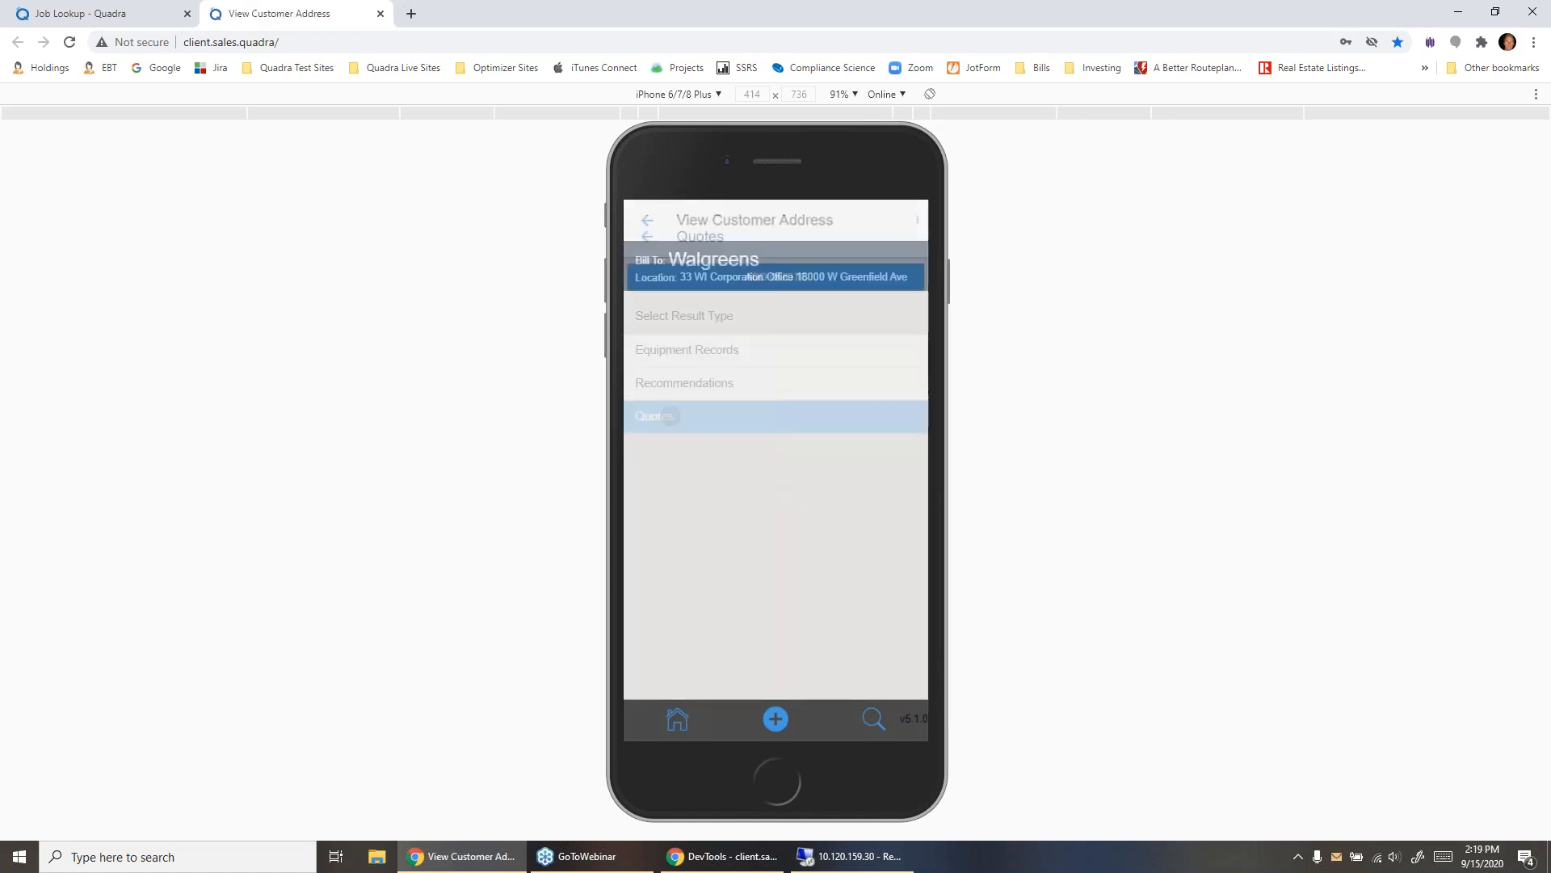
scroll(775, 470, "down", 1)
scroll(775, 470, "up", 1)
left_click(647, 221)
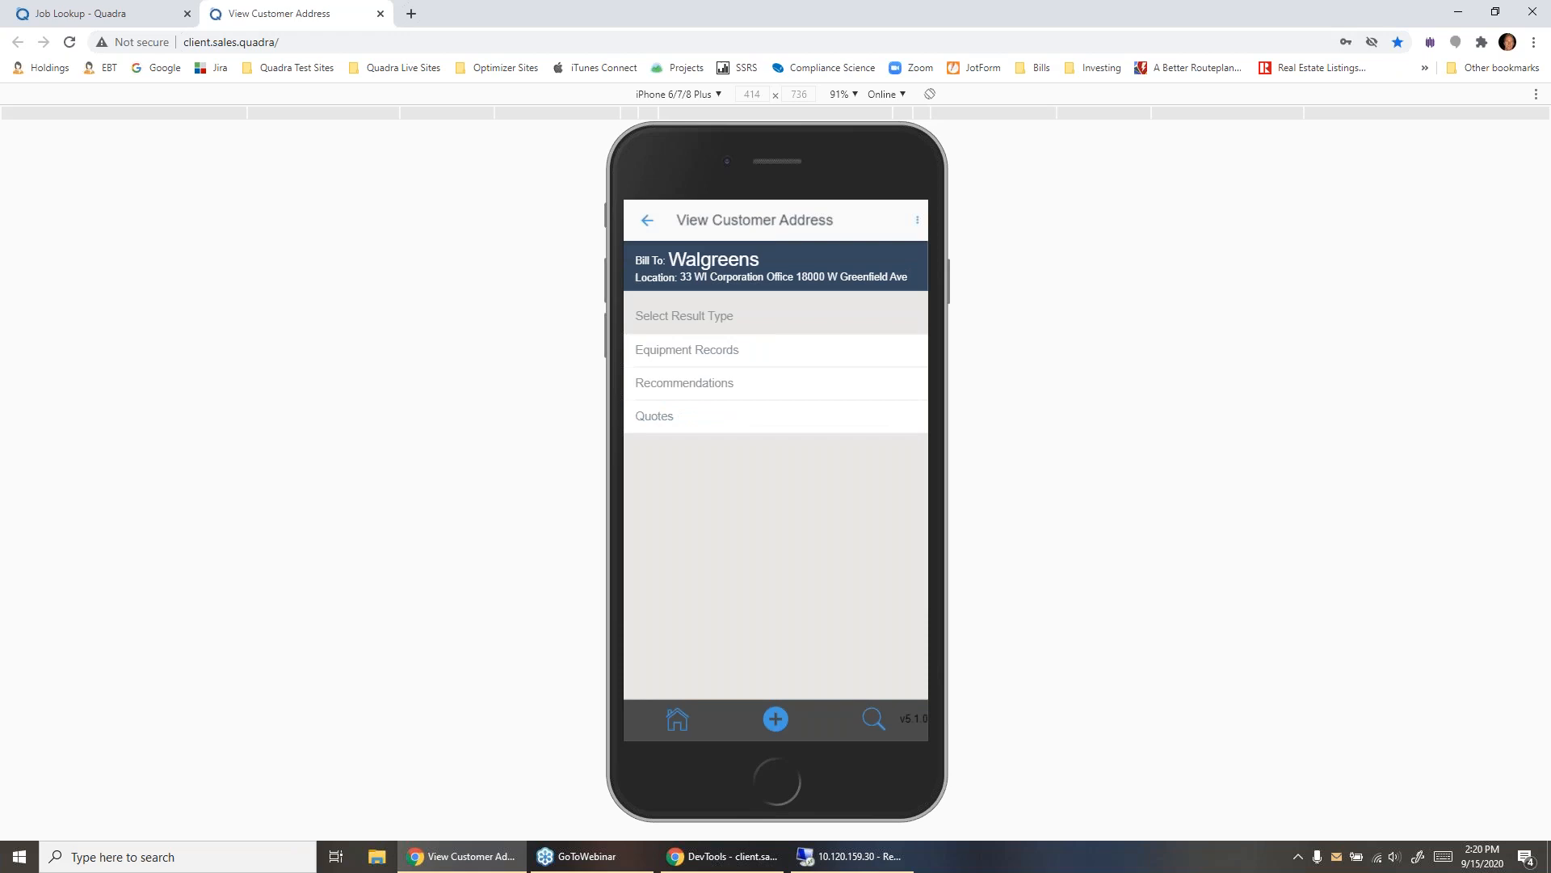
- Open the equipment records of the Walgreens WI Corporation Office location and look through the units
left_click(687, 350)
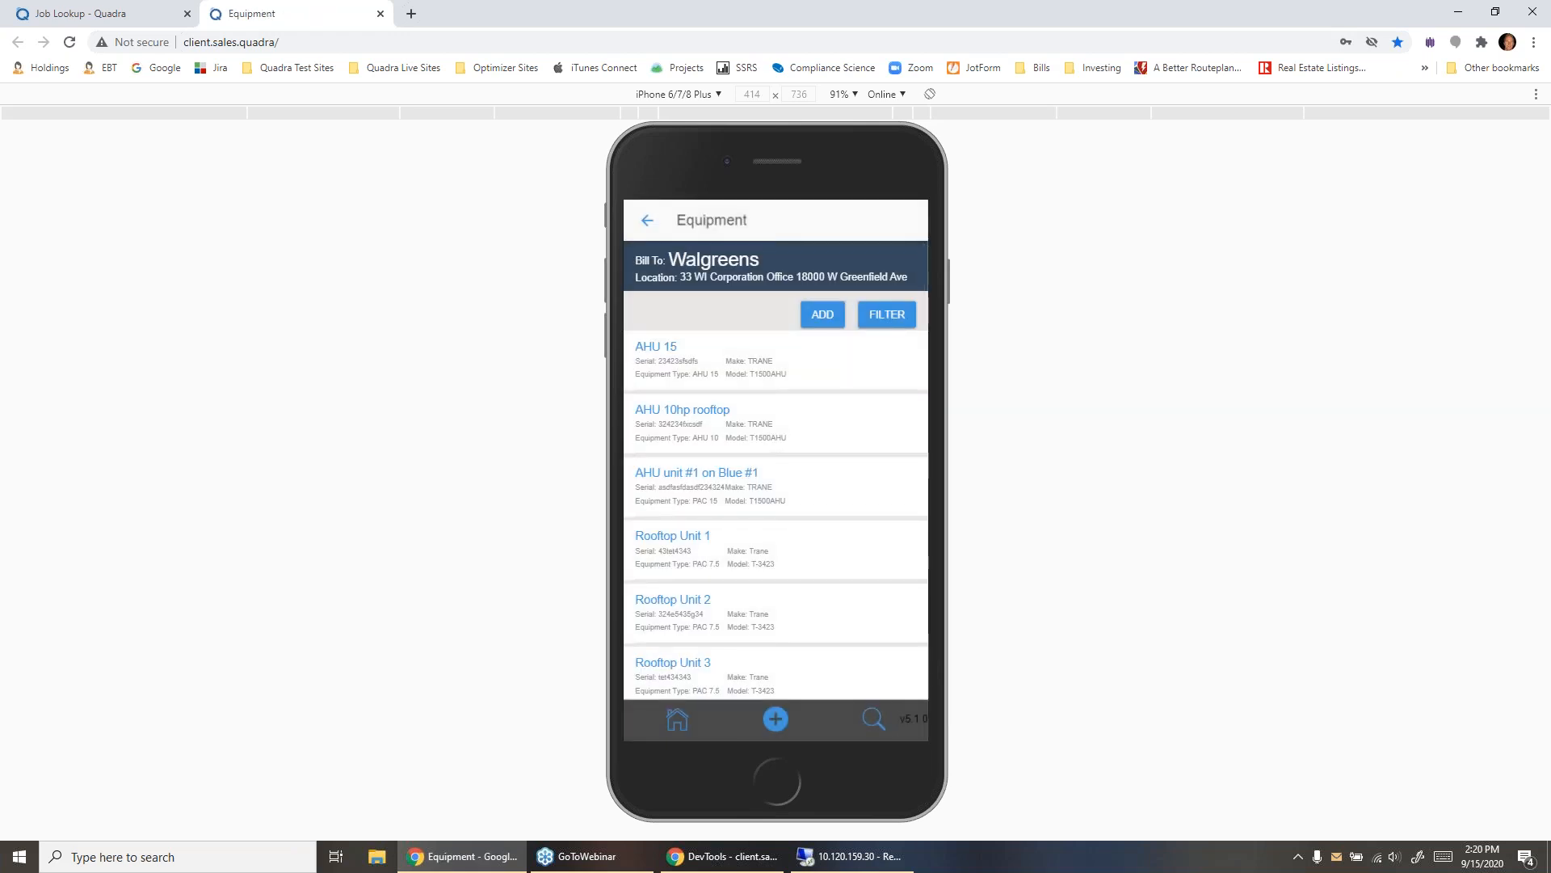
scroll(776, 469, "down", 10)
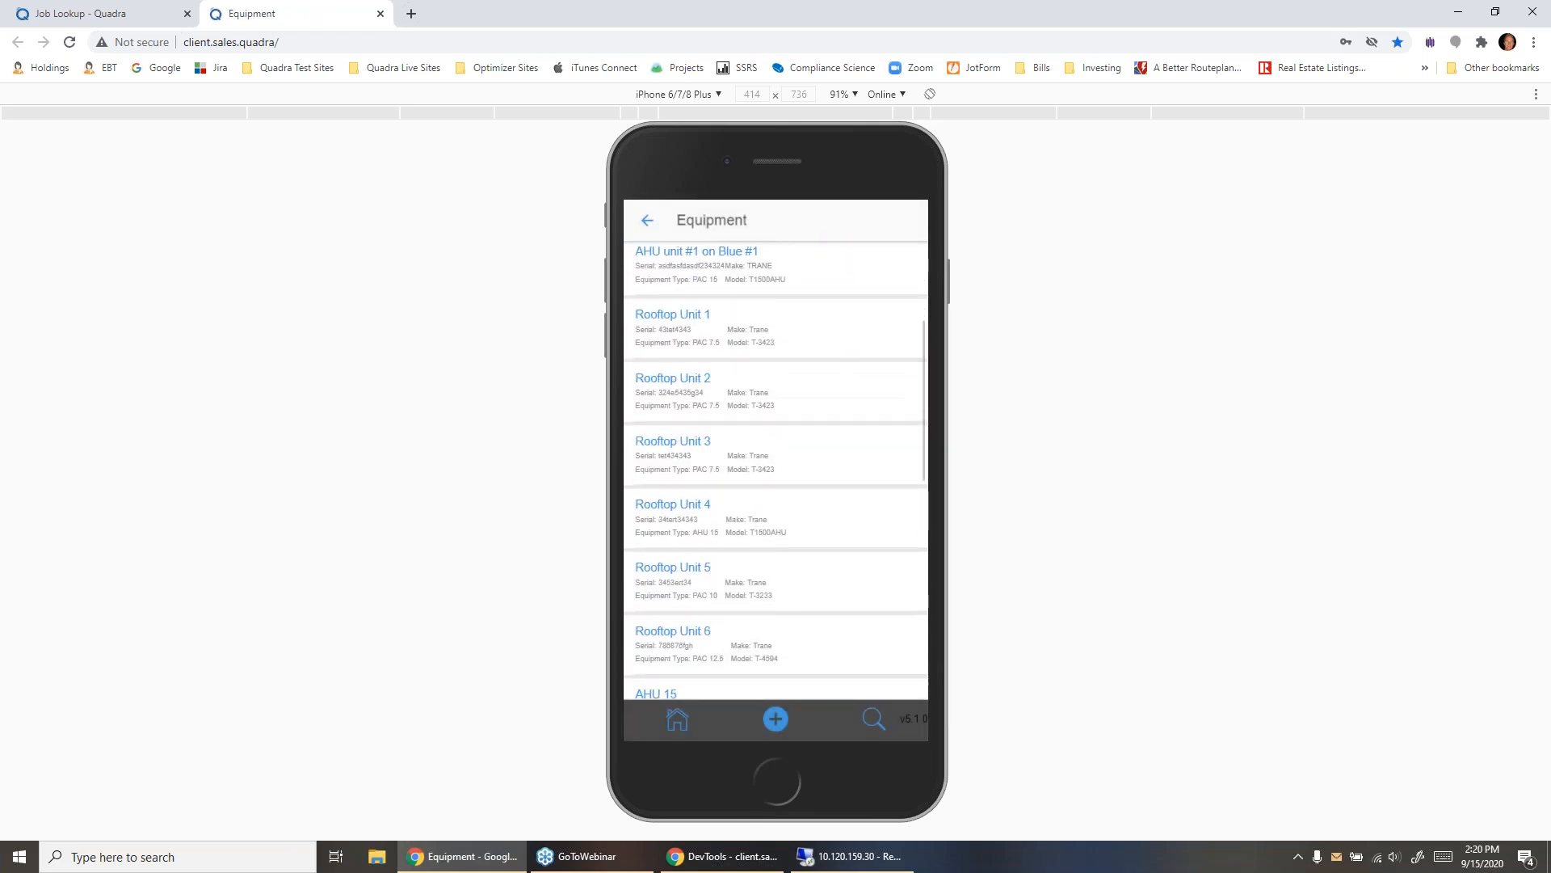
scroll(776, 469, "up", 10)
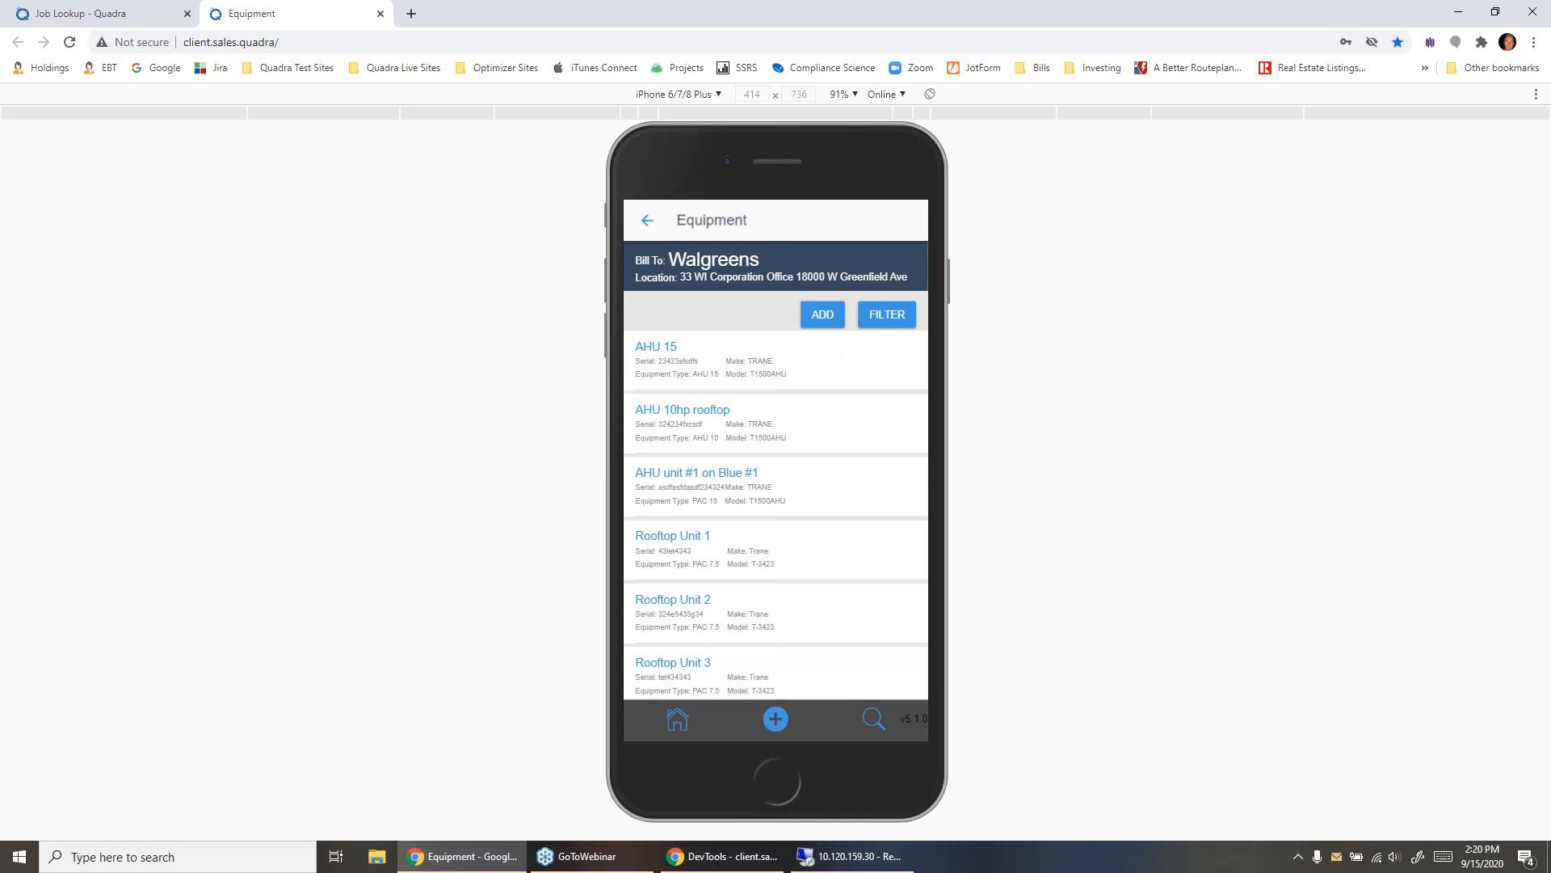
- Start a new equipment record for the location with the description "Rooftop #400 unit"
left_click(822, 315)
left_click(727, 381)
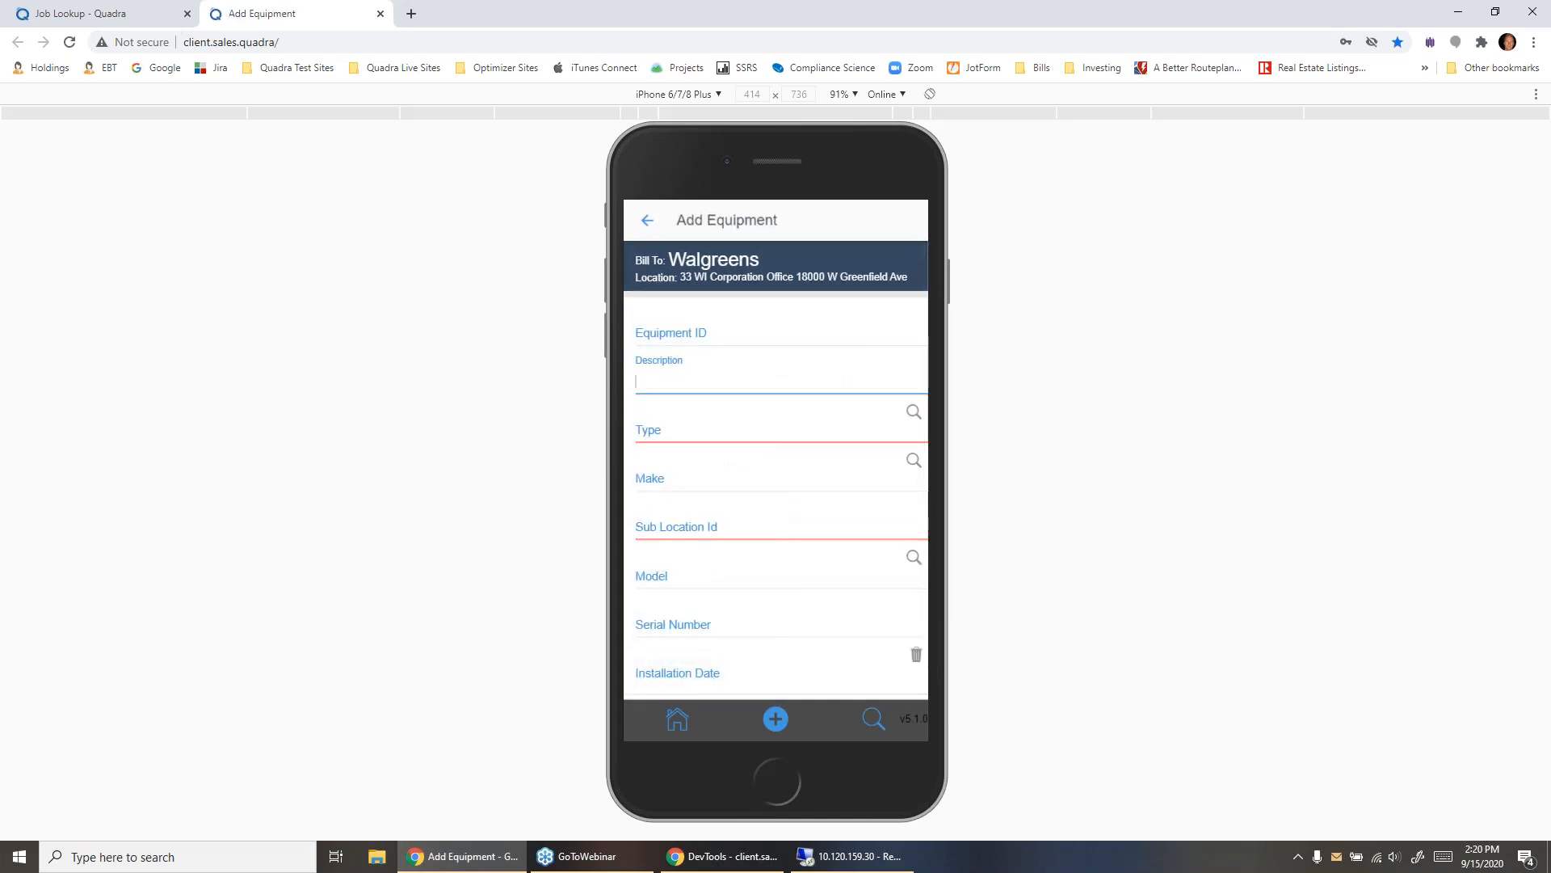
type("IIS")
key("BackSpace")
key("BackSpace")
key("BackSpace")
type("Rooftop #400 unit")
- Set the new equipment's type to PAC 15 and its make to TRANE
key("Tab")
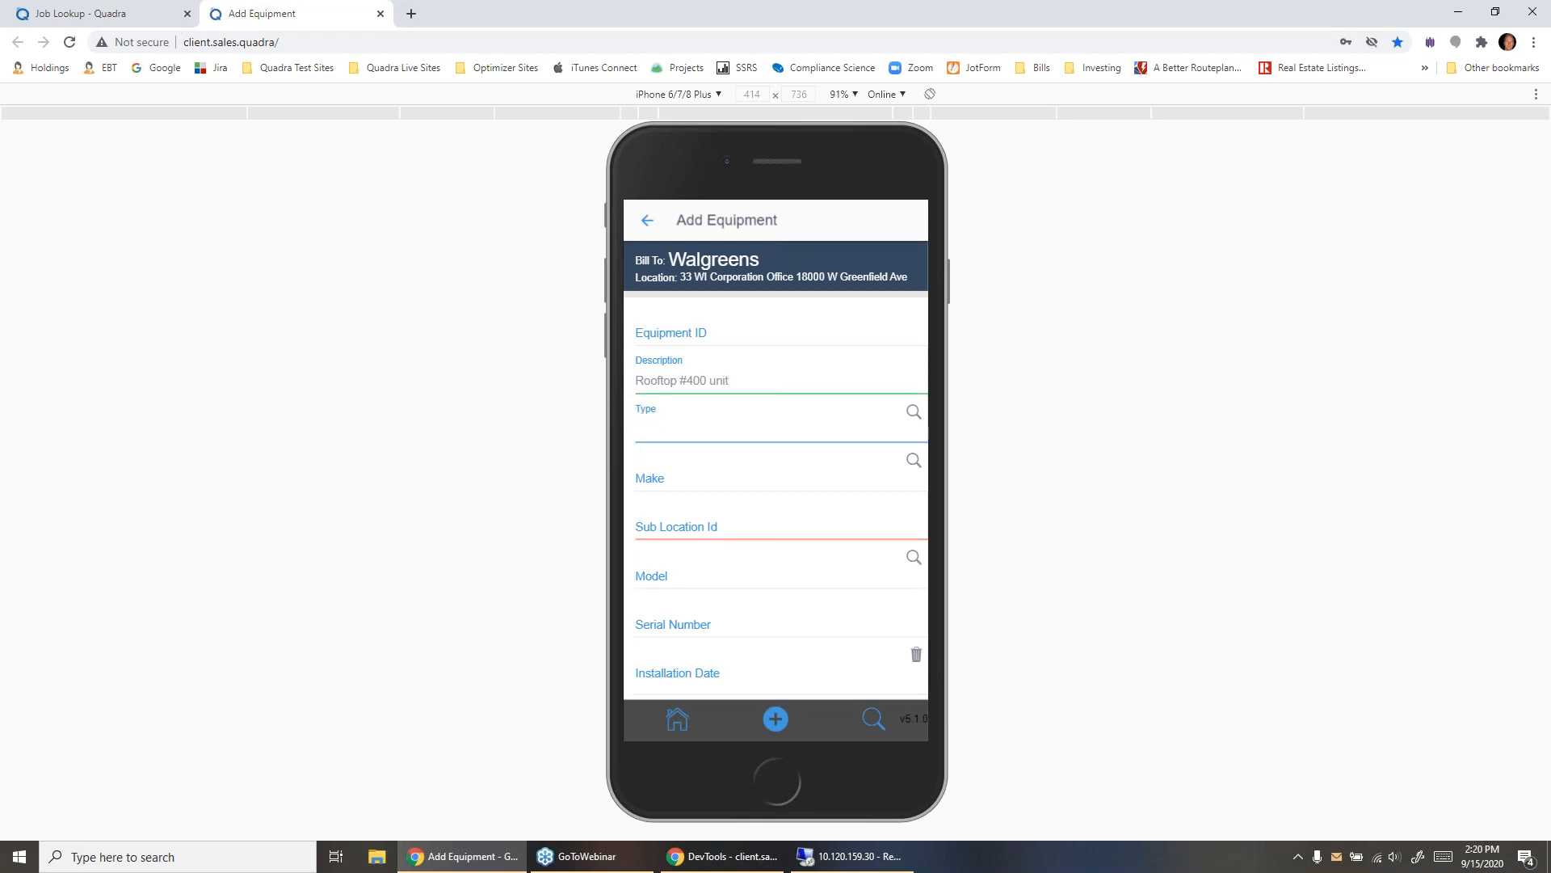
type("PAC")
left_click(667, 600)
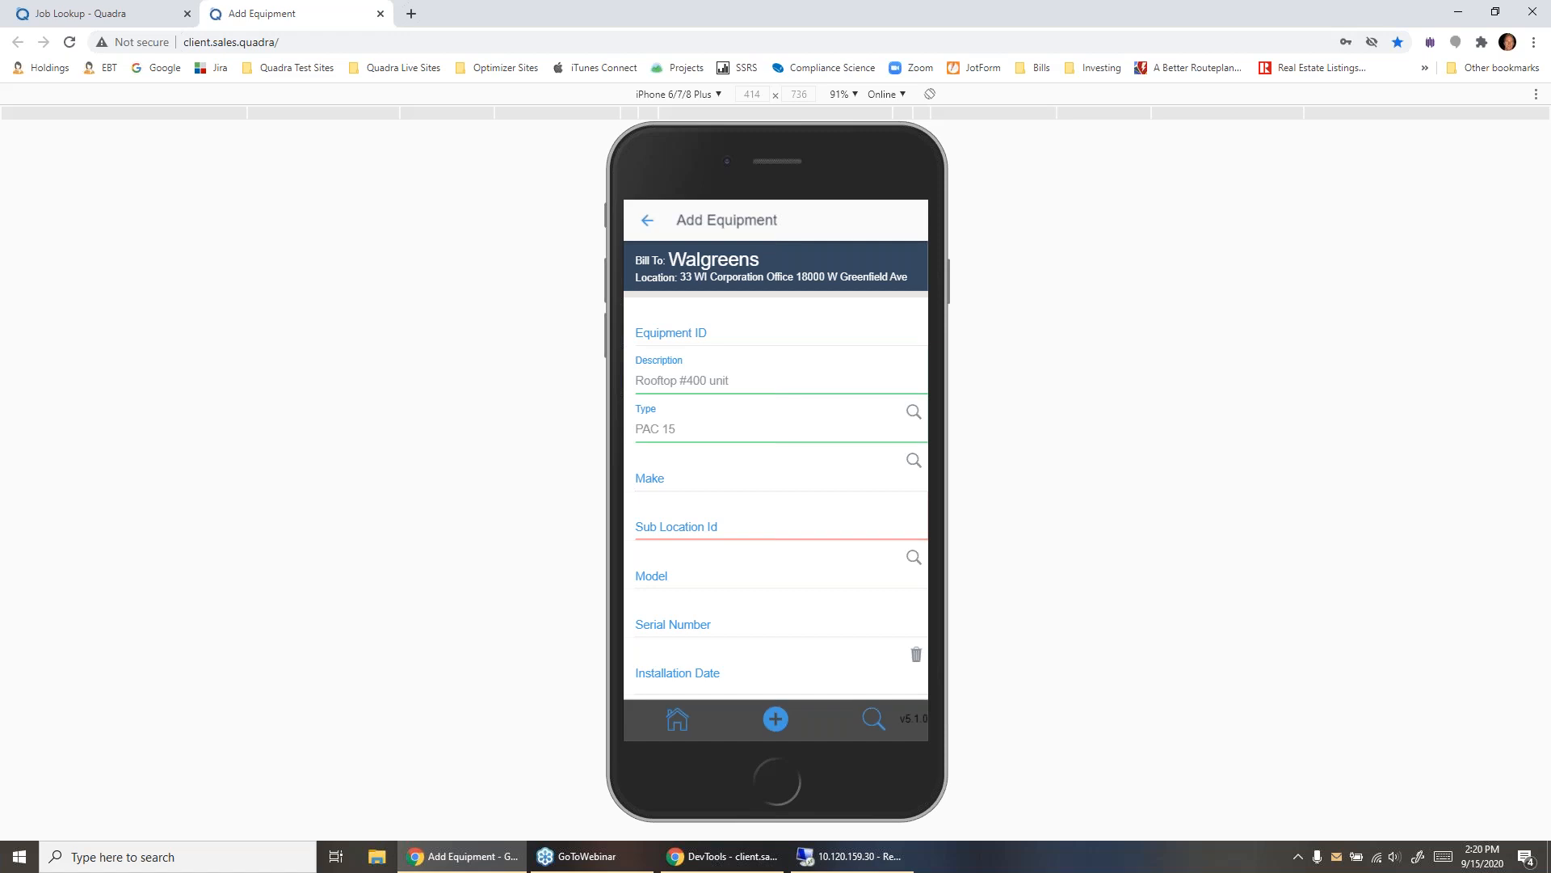
left_click(708, 483)
type("tra")
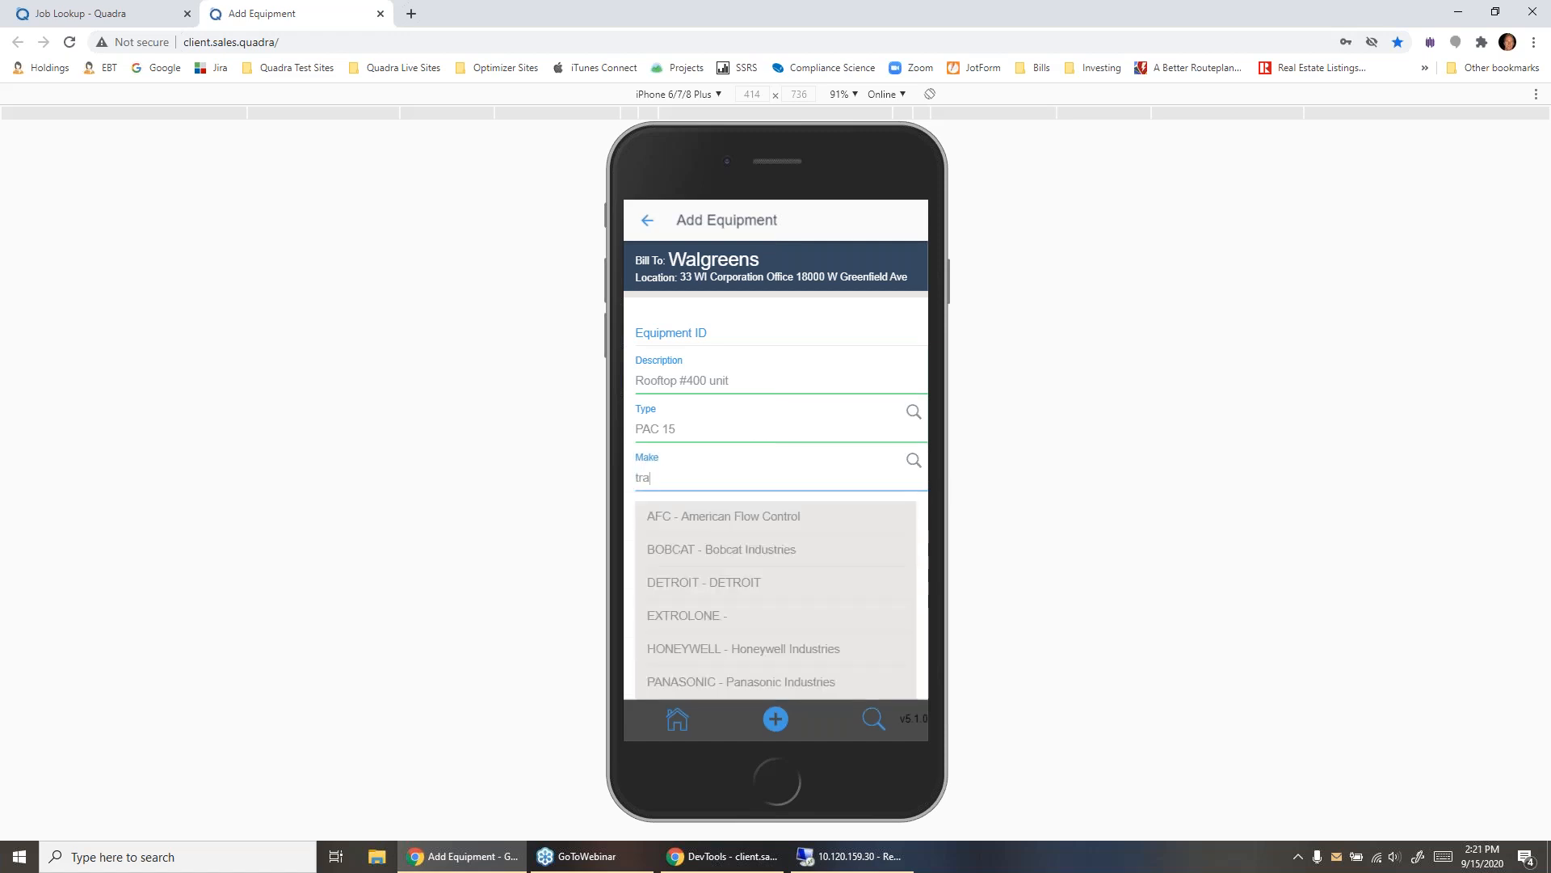
left_click(719, 516)
- Enter "rooftop" as the sub location and choose model T1500AHU for the new equipment
left_click(711, 527)
type("rooftop")
key("Tab")
type("1500")
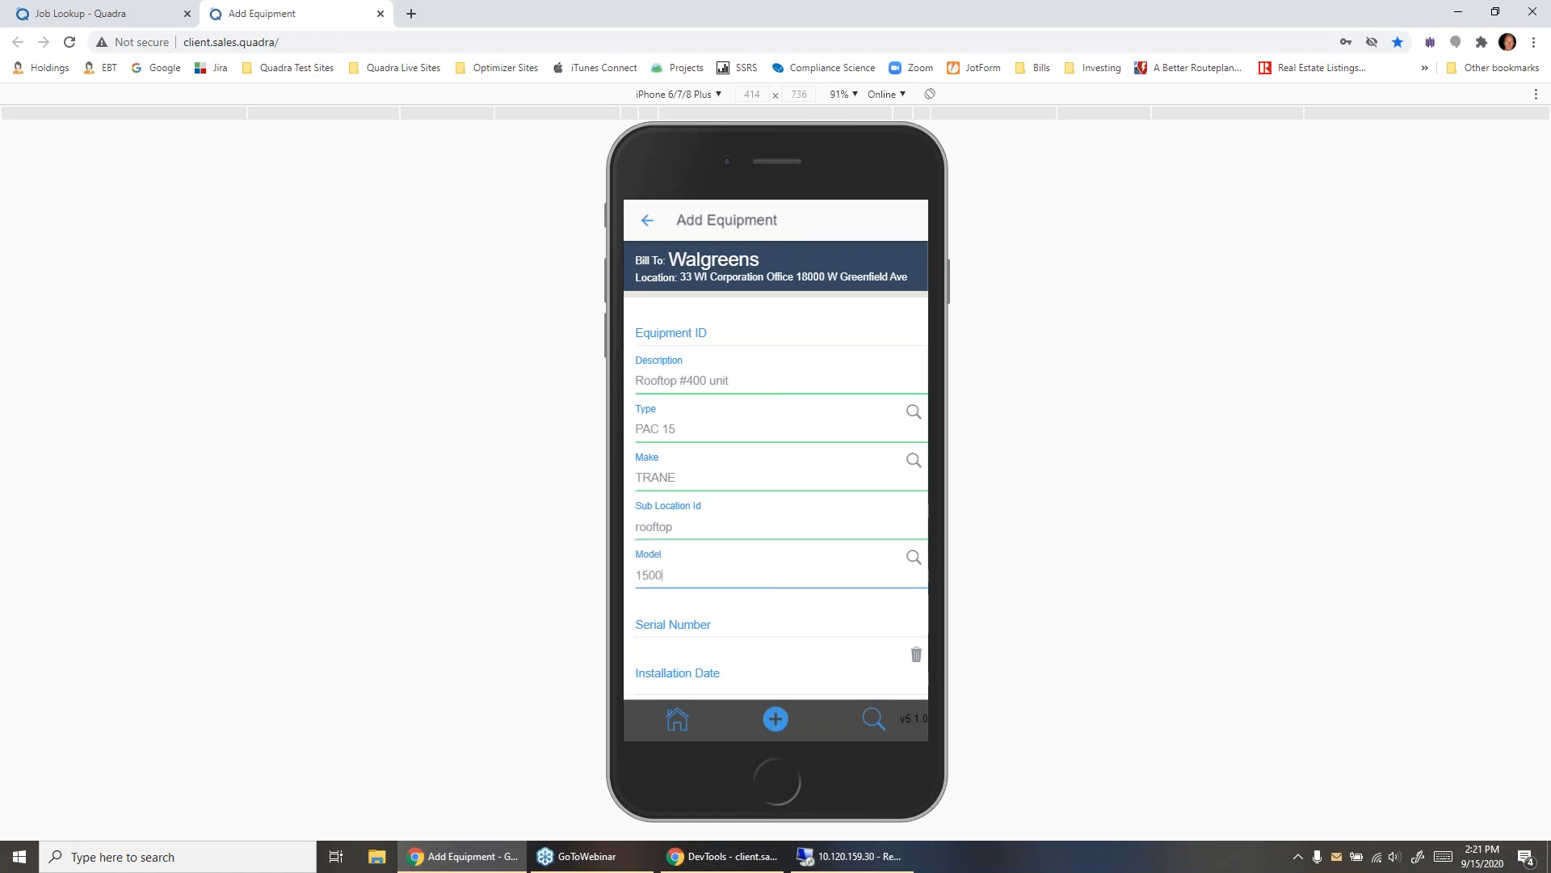
left_click(679, 647)
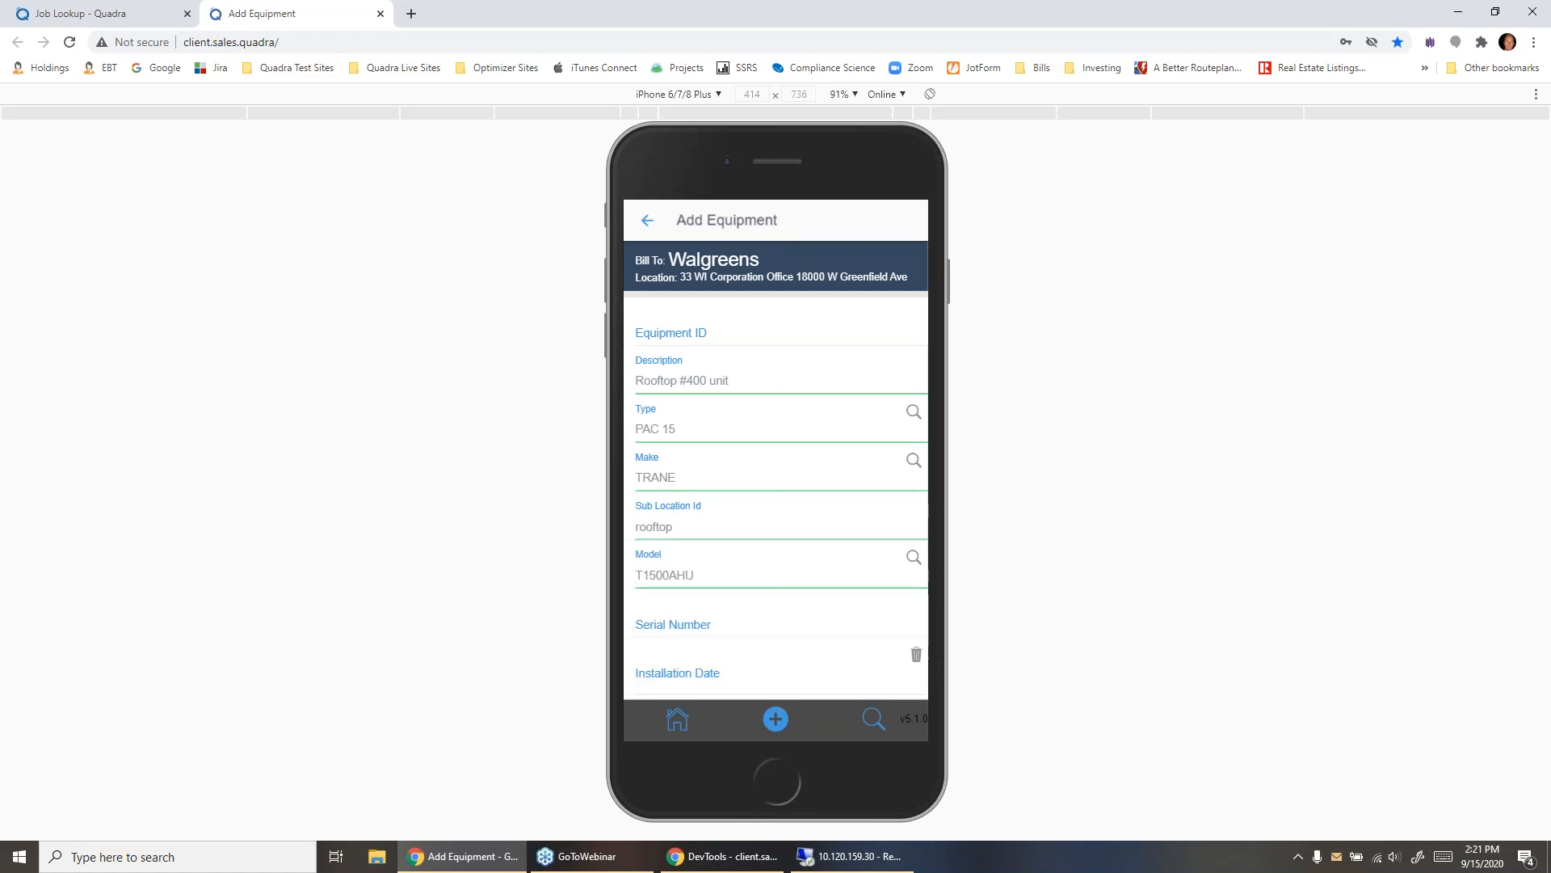
- Enter serial number safdas23423423 and installation date 09/15/2013, add the equipment, and check for it in the equipment list
scroll(727, 517, "down", 2)
left_click(695, 476)
type("safdas23423423")
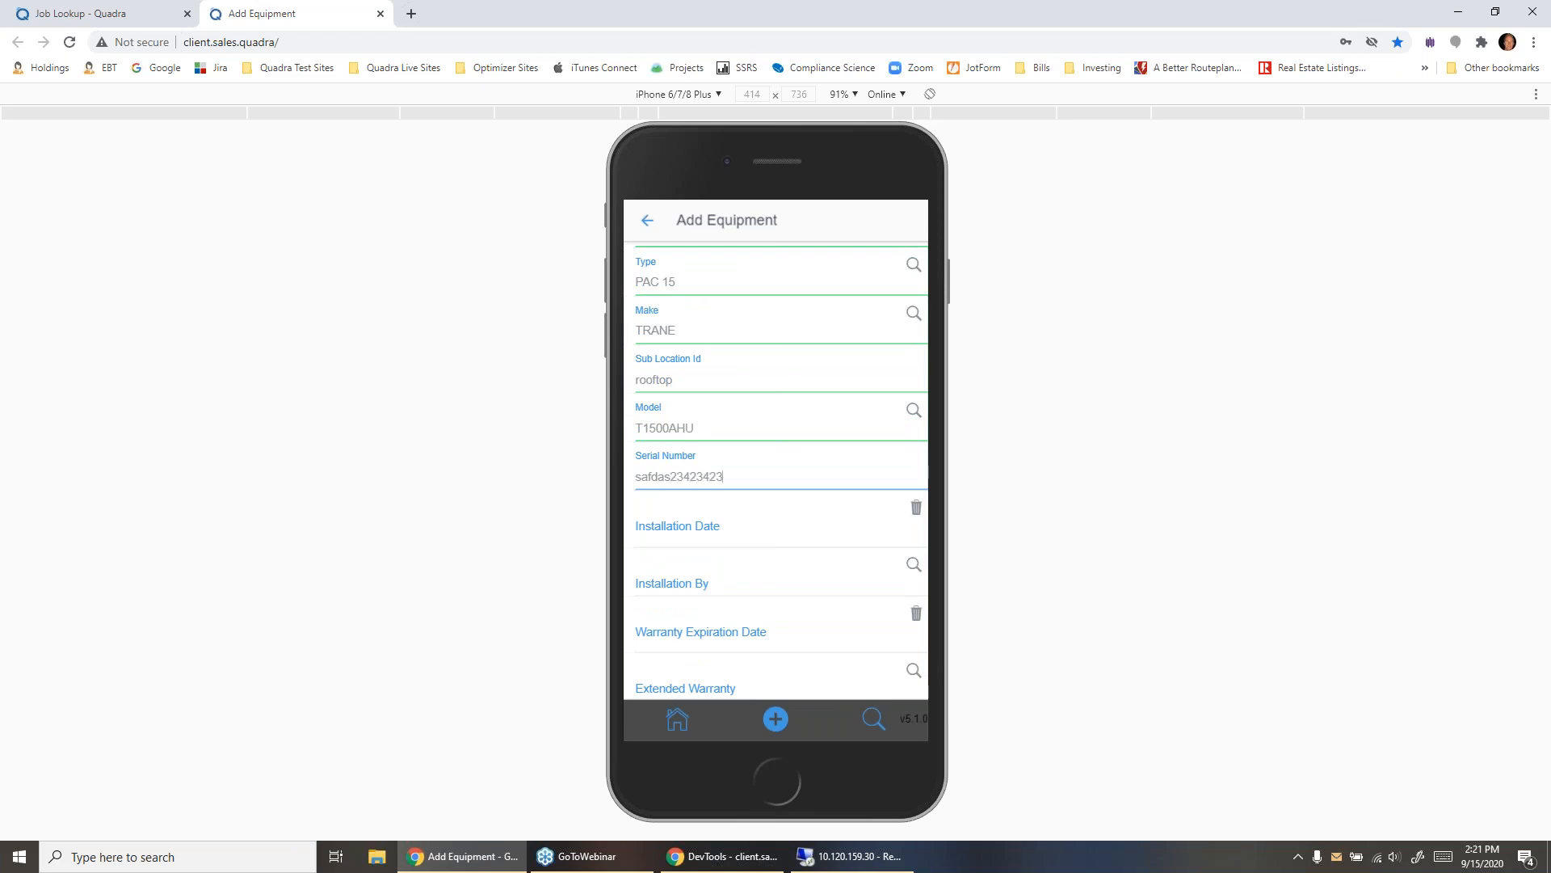
left_click(734, 531)
scroll(825, 656, "down", 7)
left_click(901, 566)
scroll(800, 541, "down", 3)
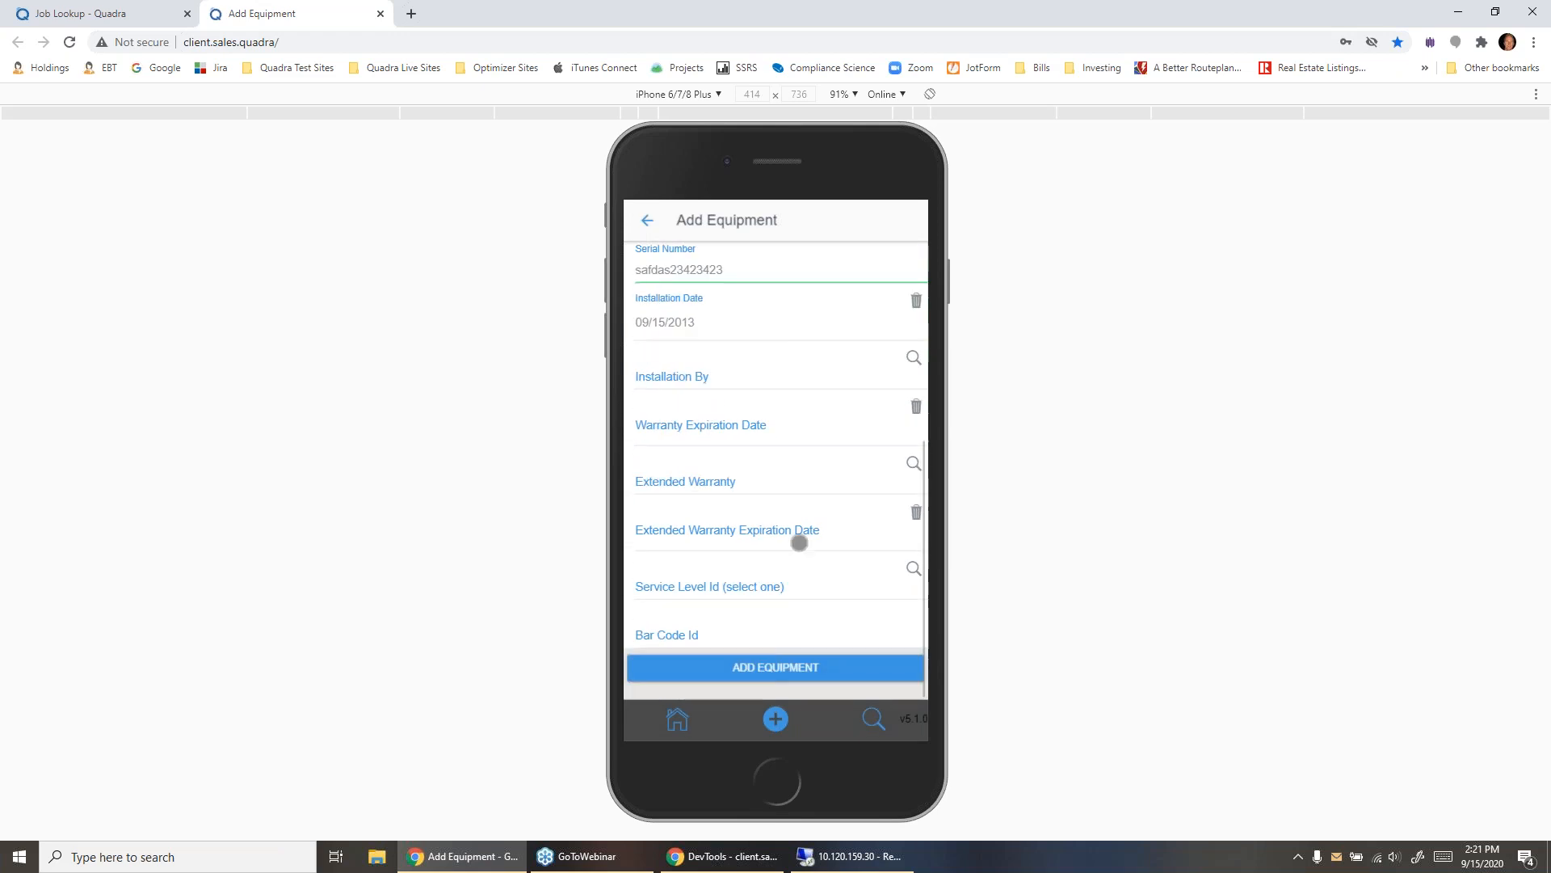
left_click(775, 667)
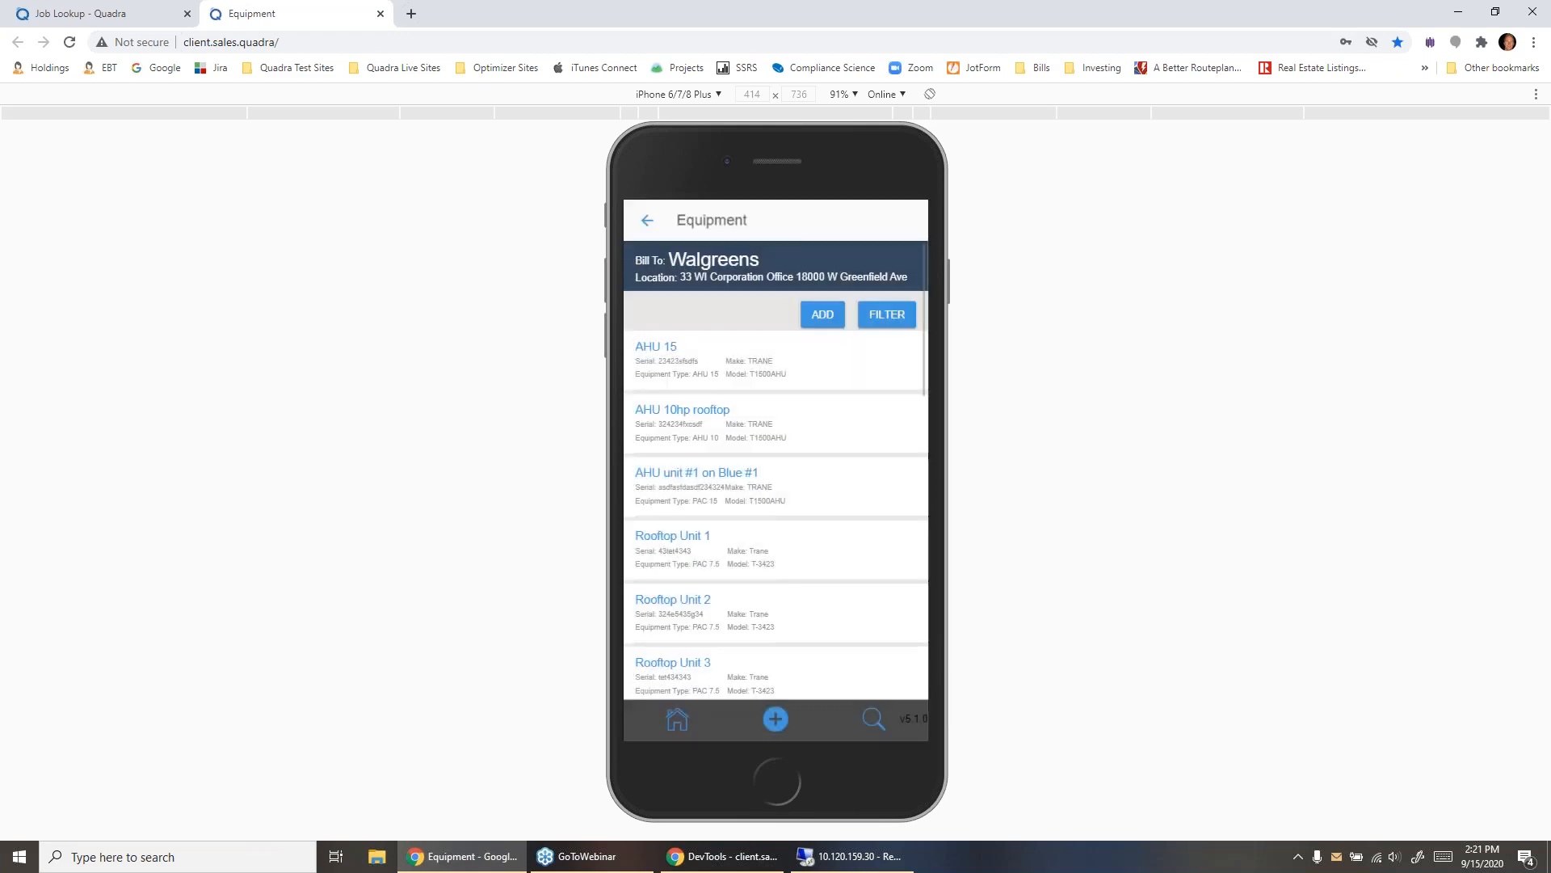
scroll(776, 469, "down", 10)
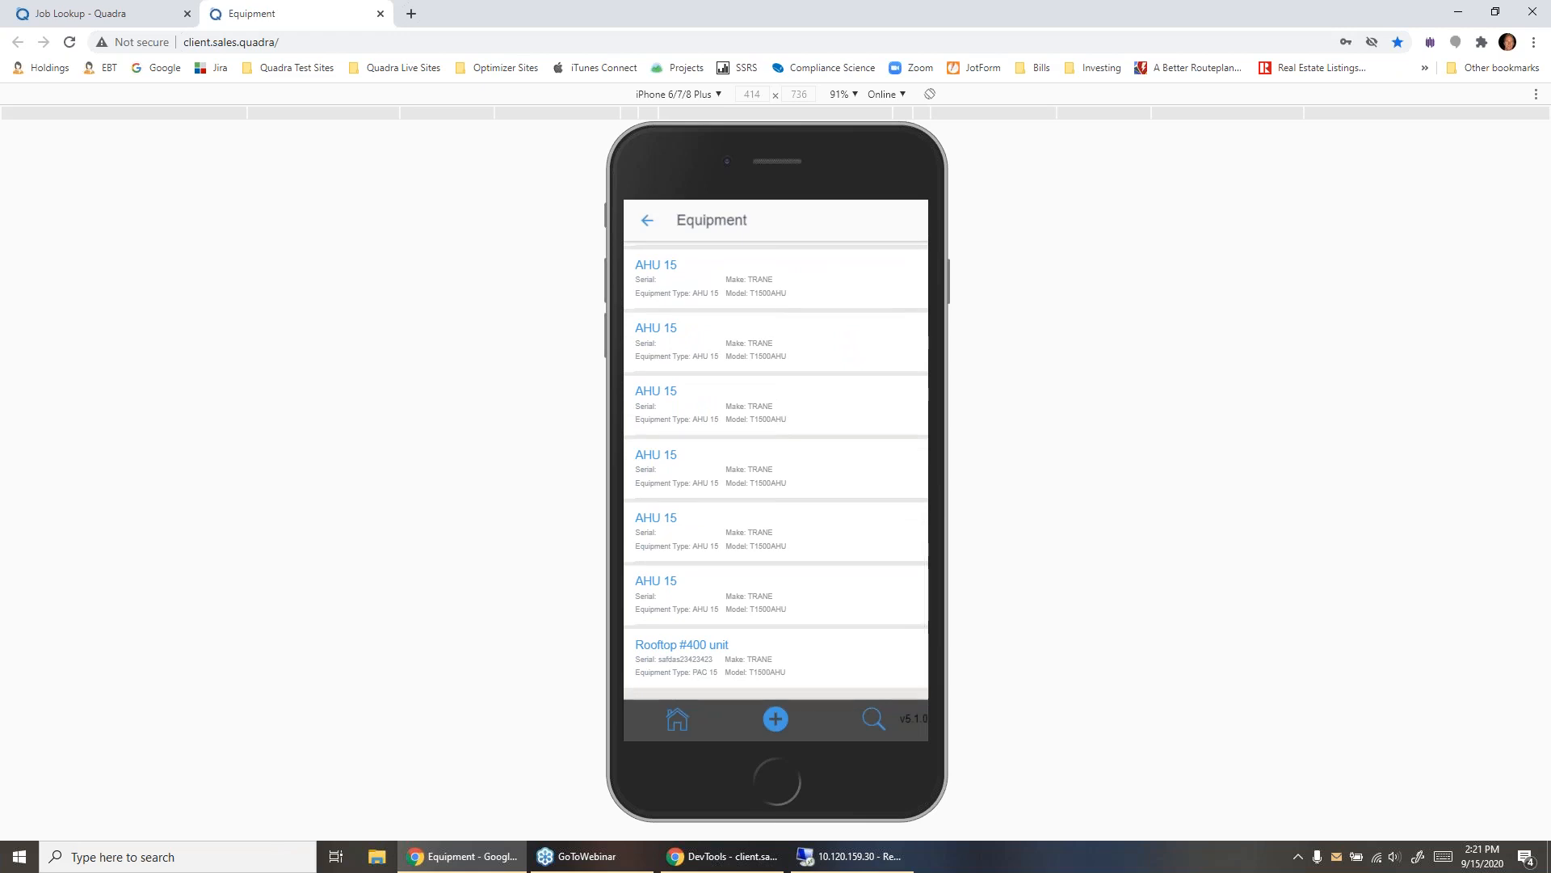
- Switch to the desktop Quadra site and start a service contract quote for the second Walgreens customer match
left_click(112, 13)
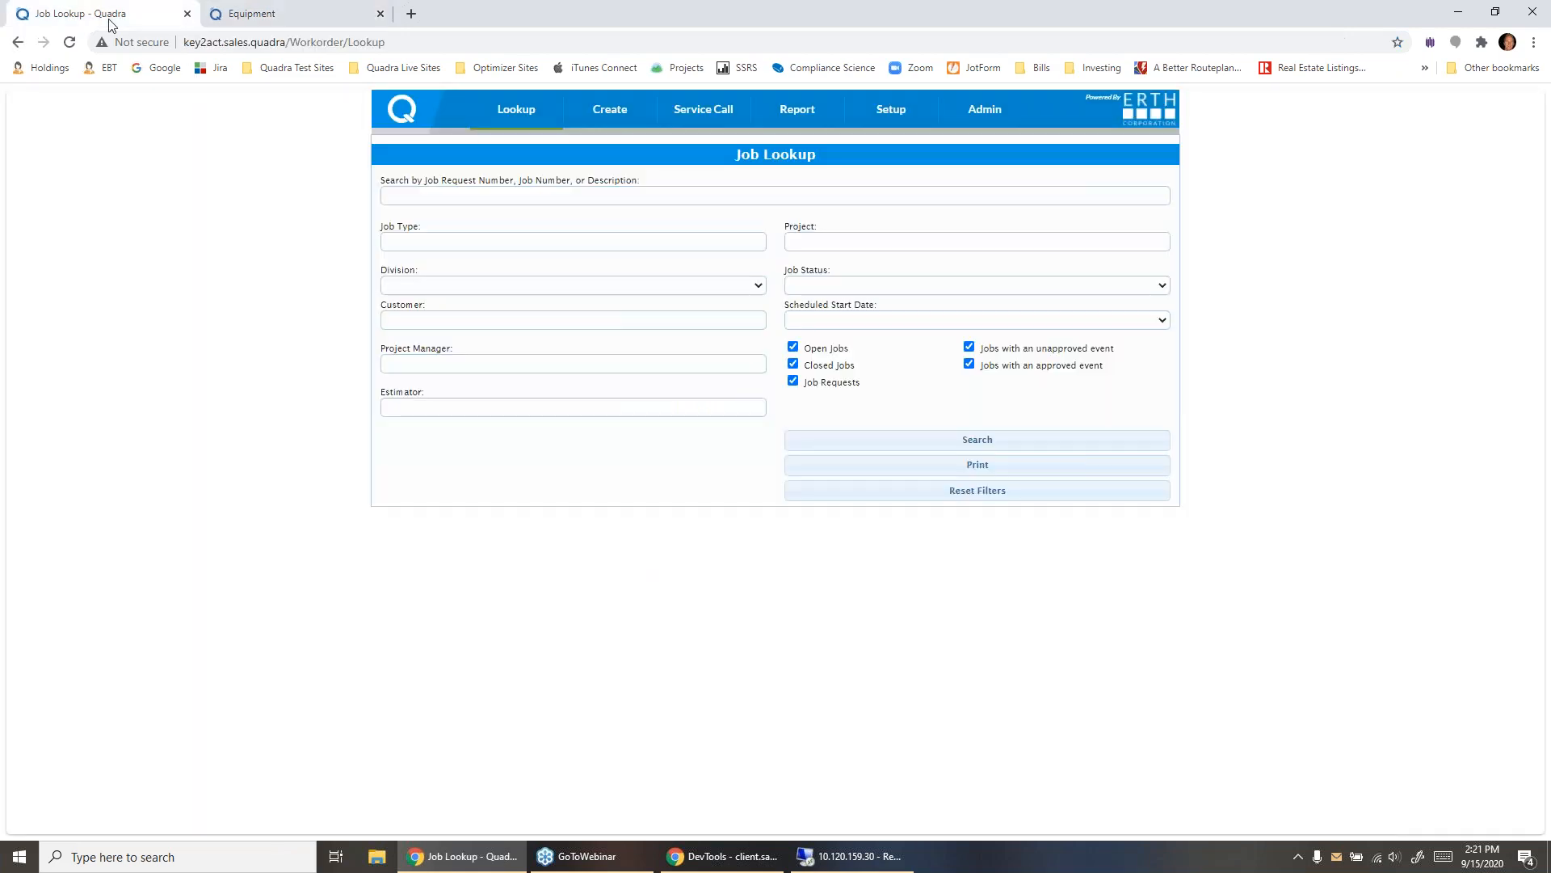
mouse_move(634, 107)
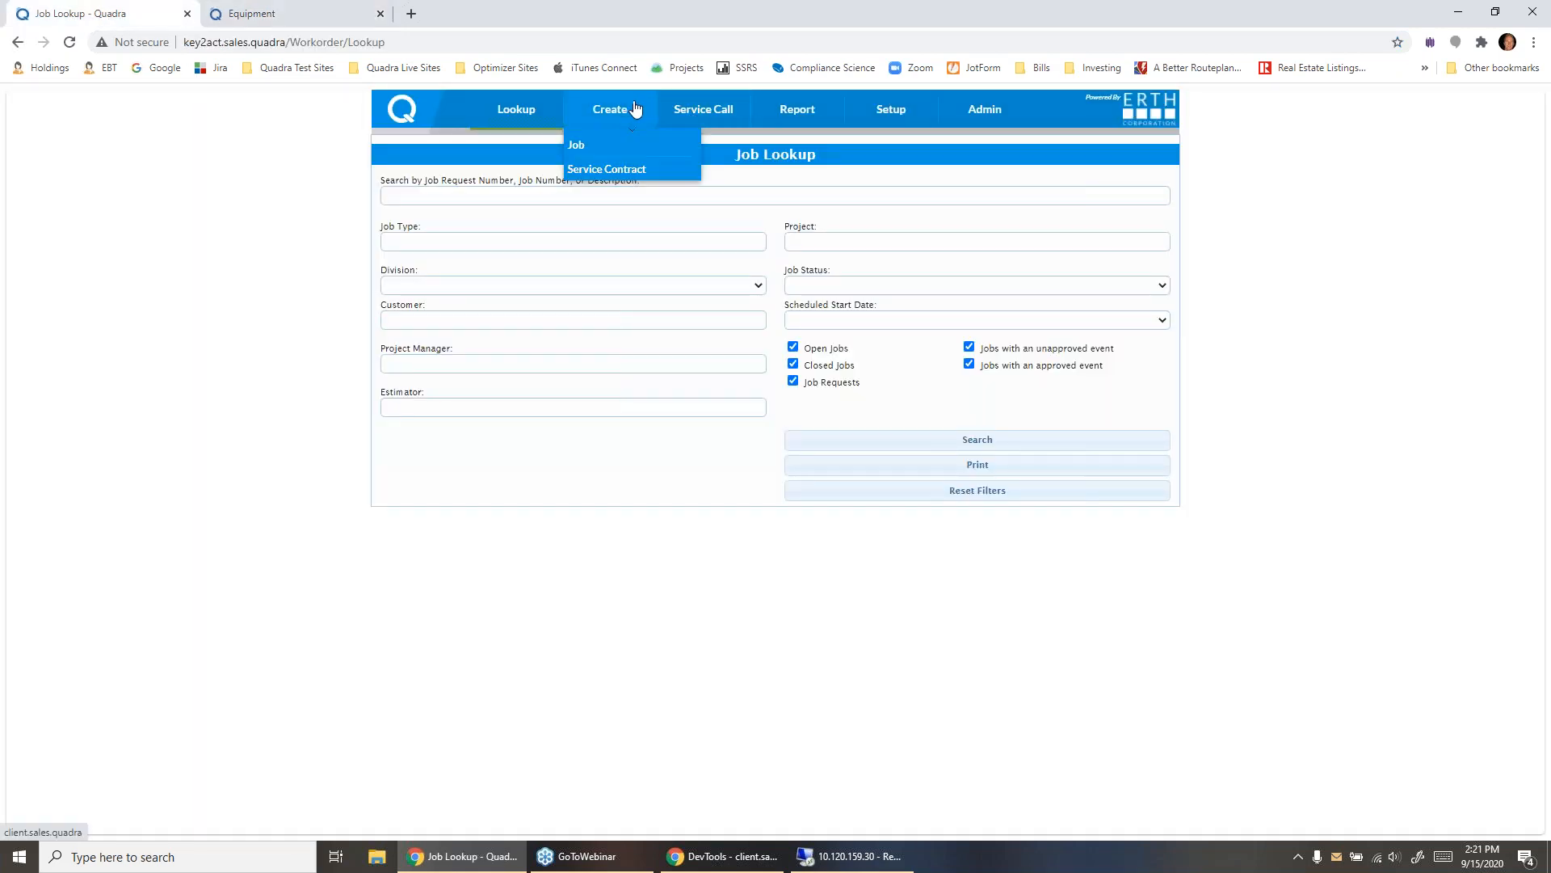
left_click(626, 169)
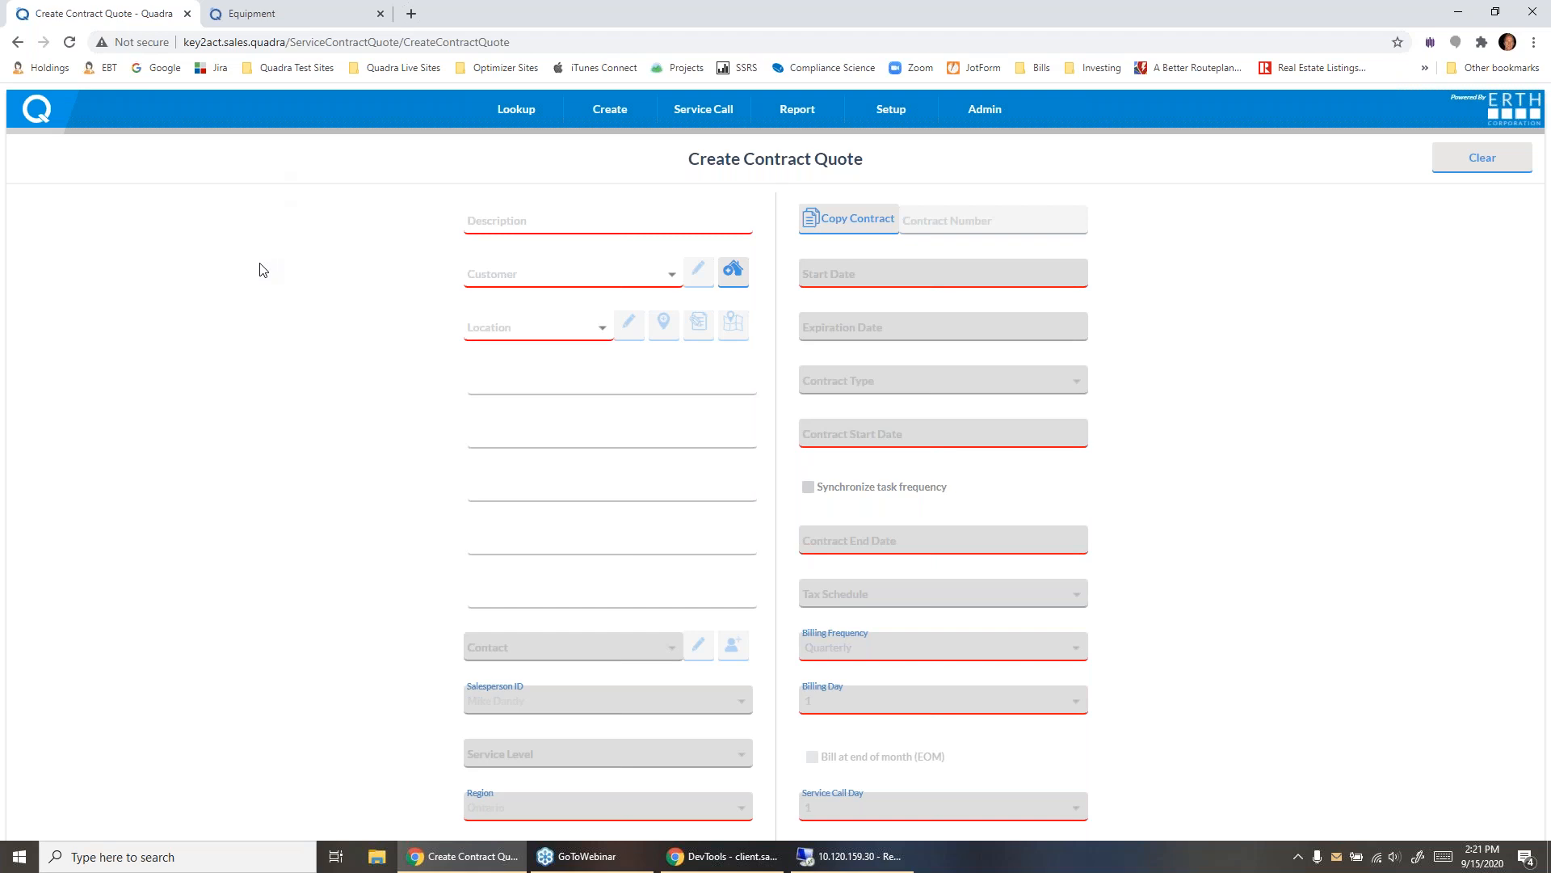
left_click(544, 274)
type("walgreen")
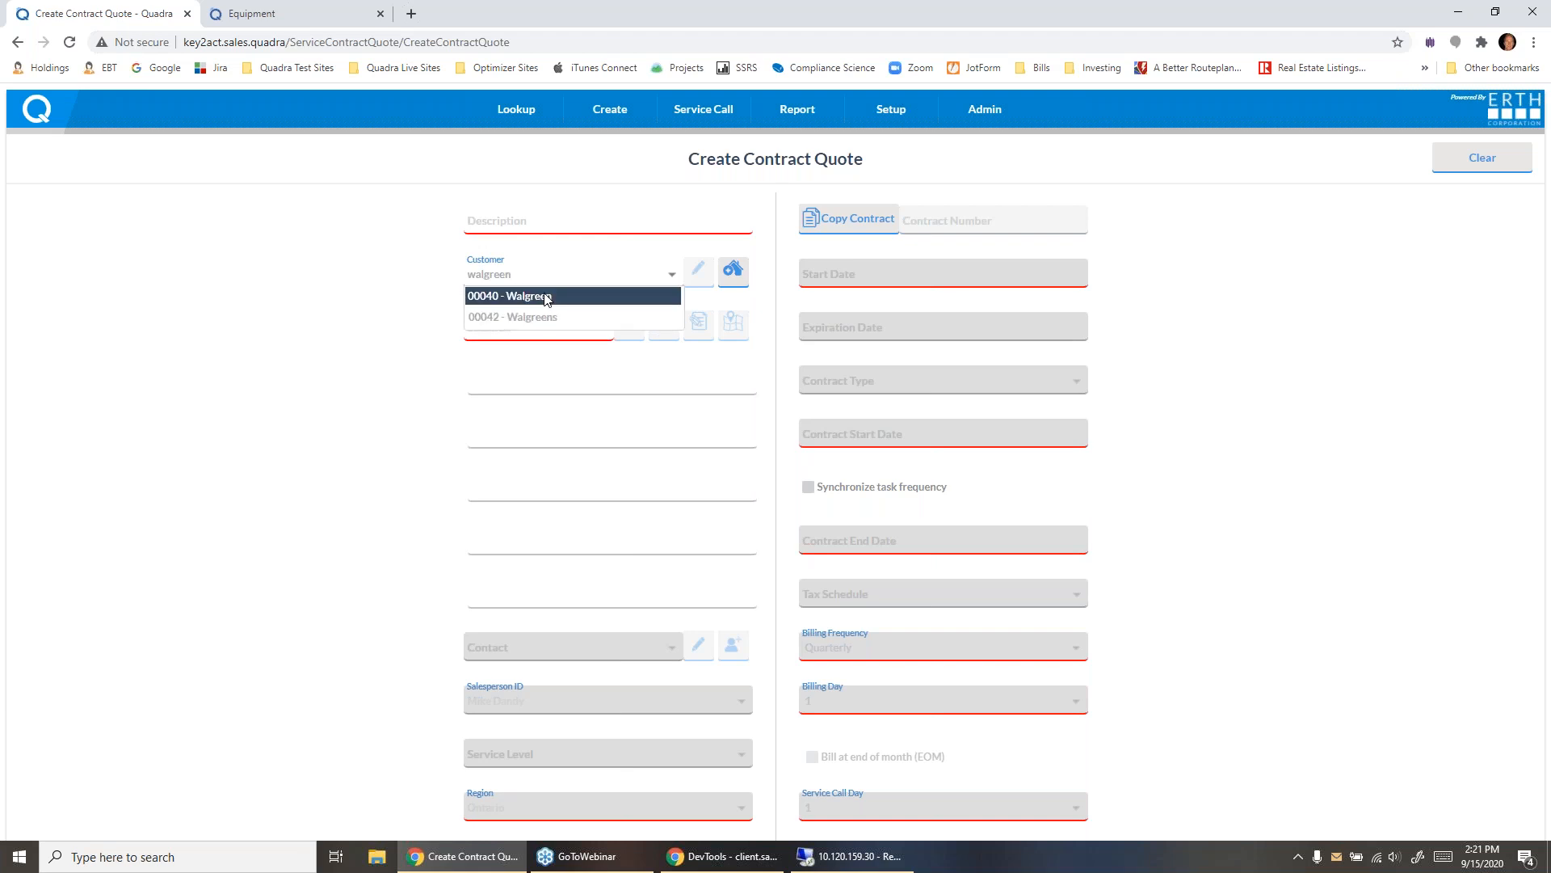
left_click(547, 315)
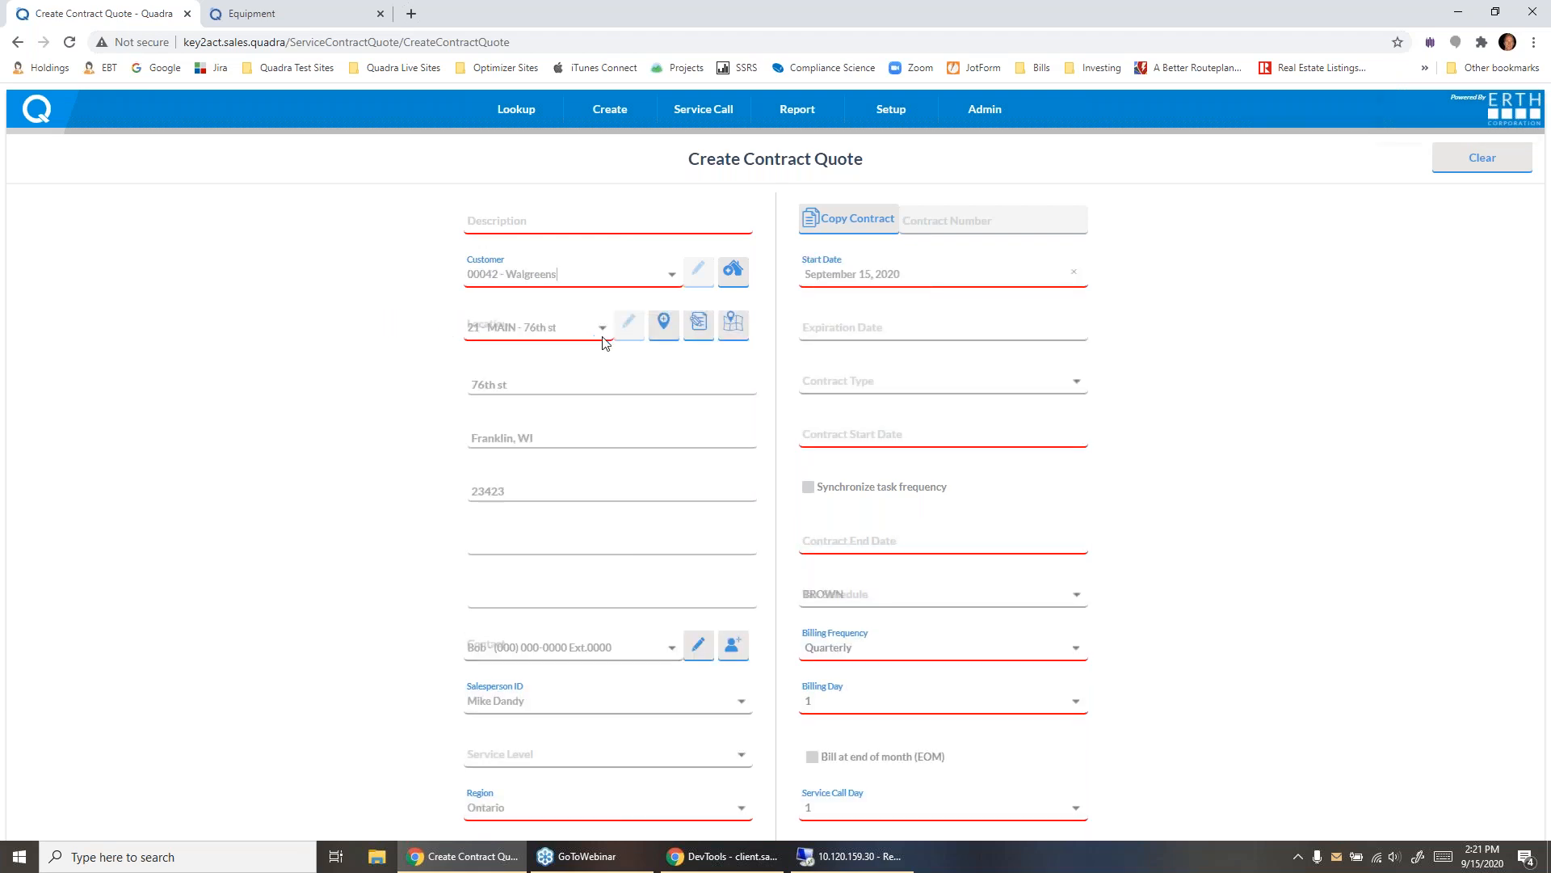
- Set the contract quote's location to WI Corporation Office
scroll(256, 398, "down", 7)
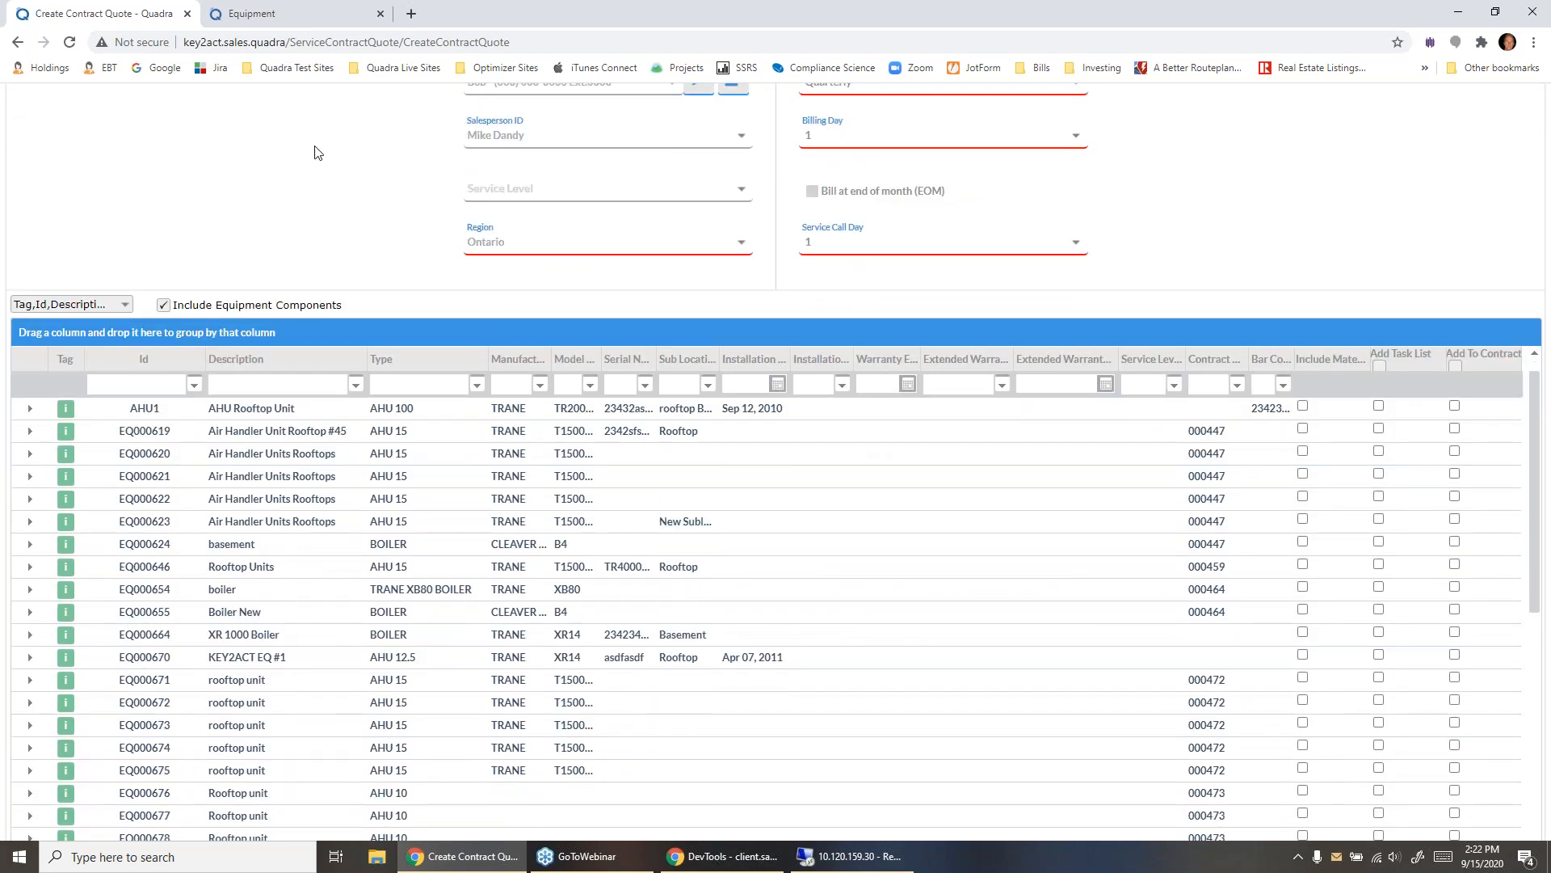
scroll(312, 191, "up", 7)
left_click(602, 332)
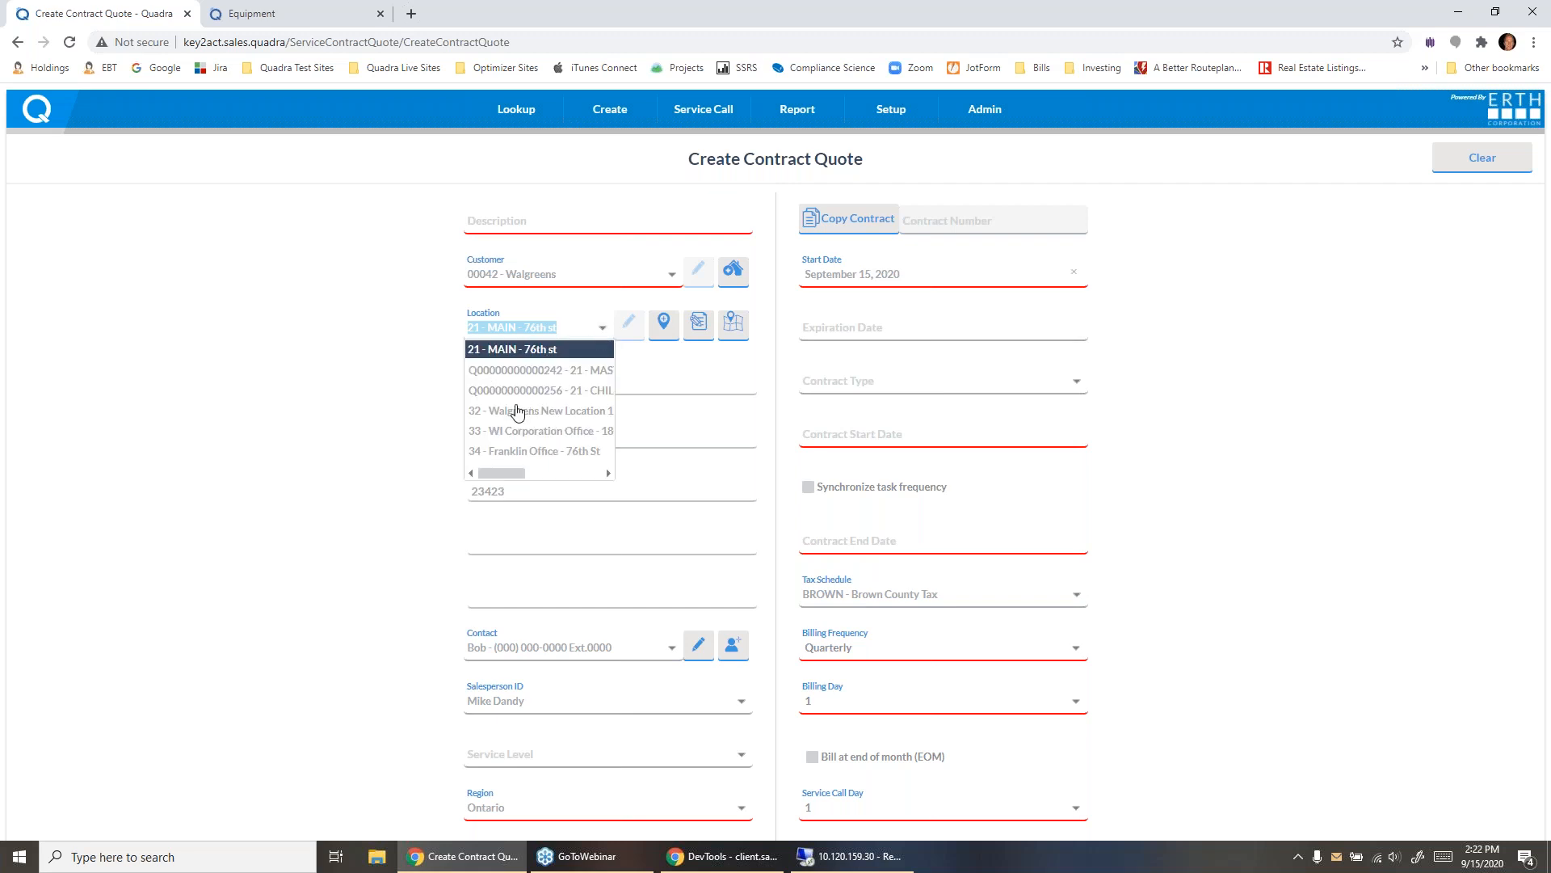
left_click(535, 432)
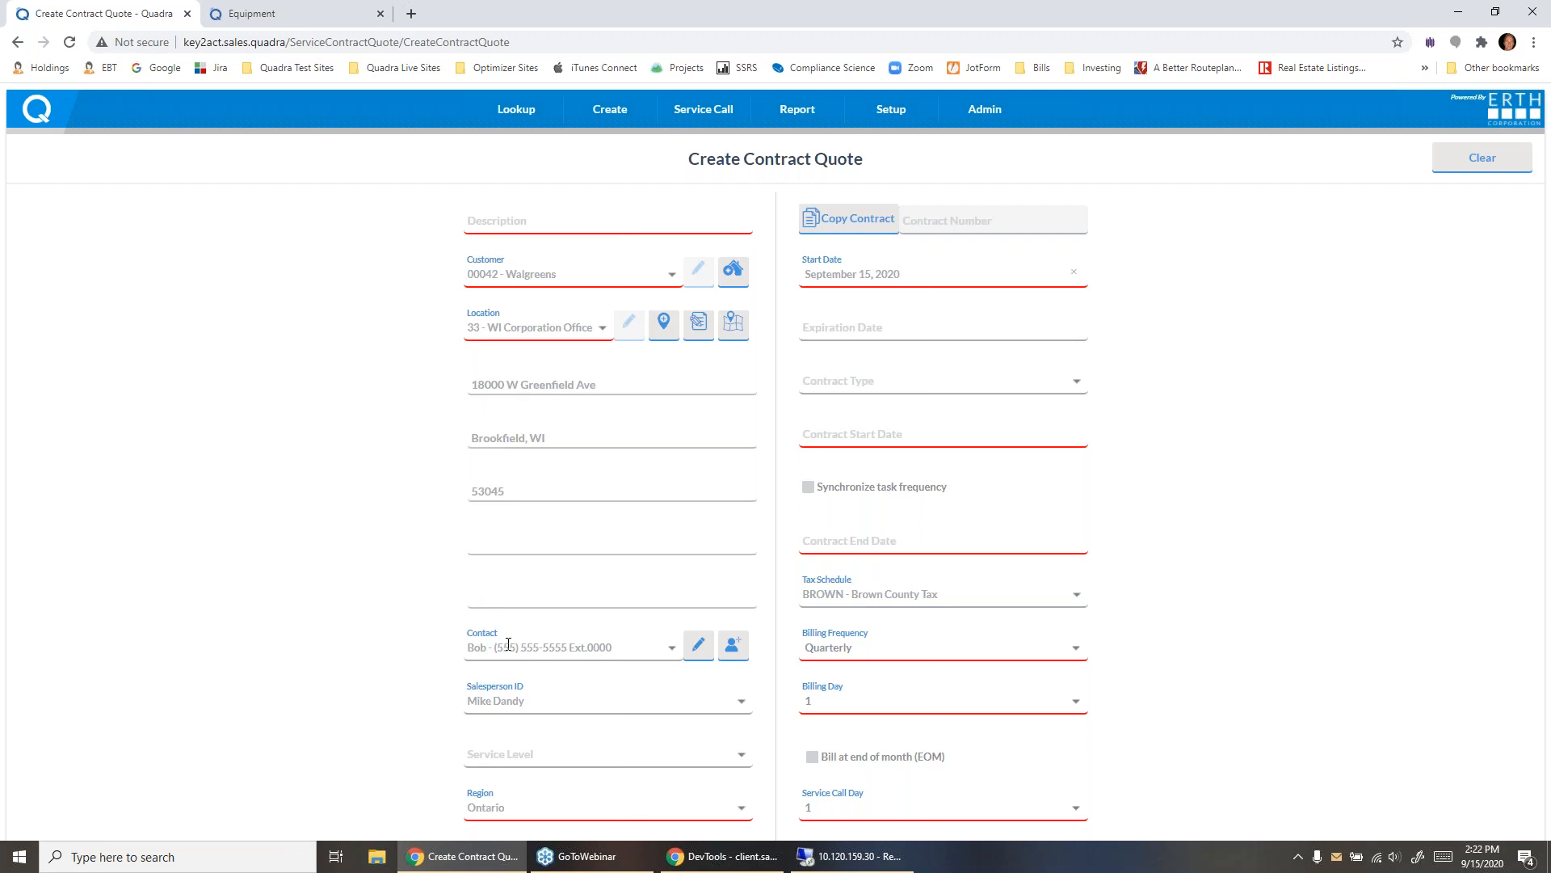
- Find the Rooftop #400 unit in the quote's equipment list, review its PAC 15 task list, and collapse it again
scroll(486, 706, "down", 1)
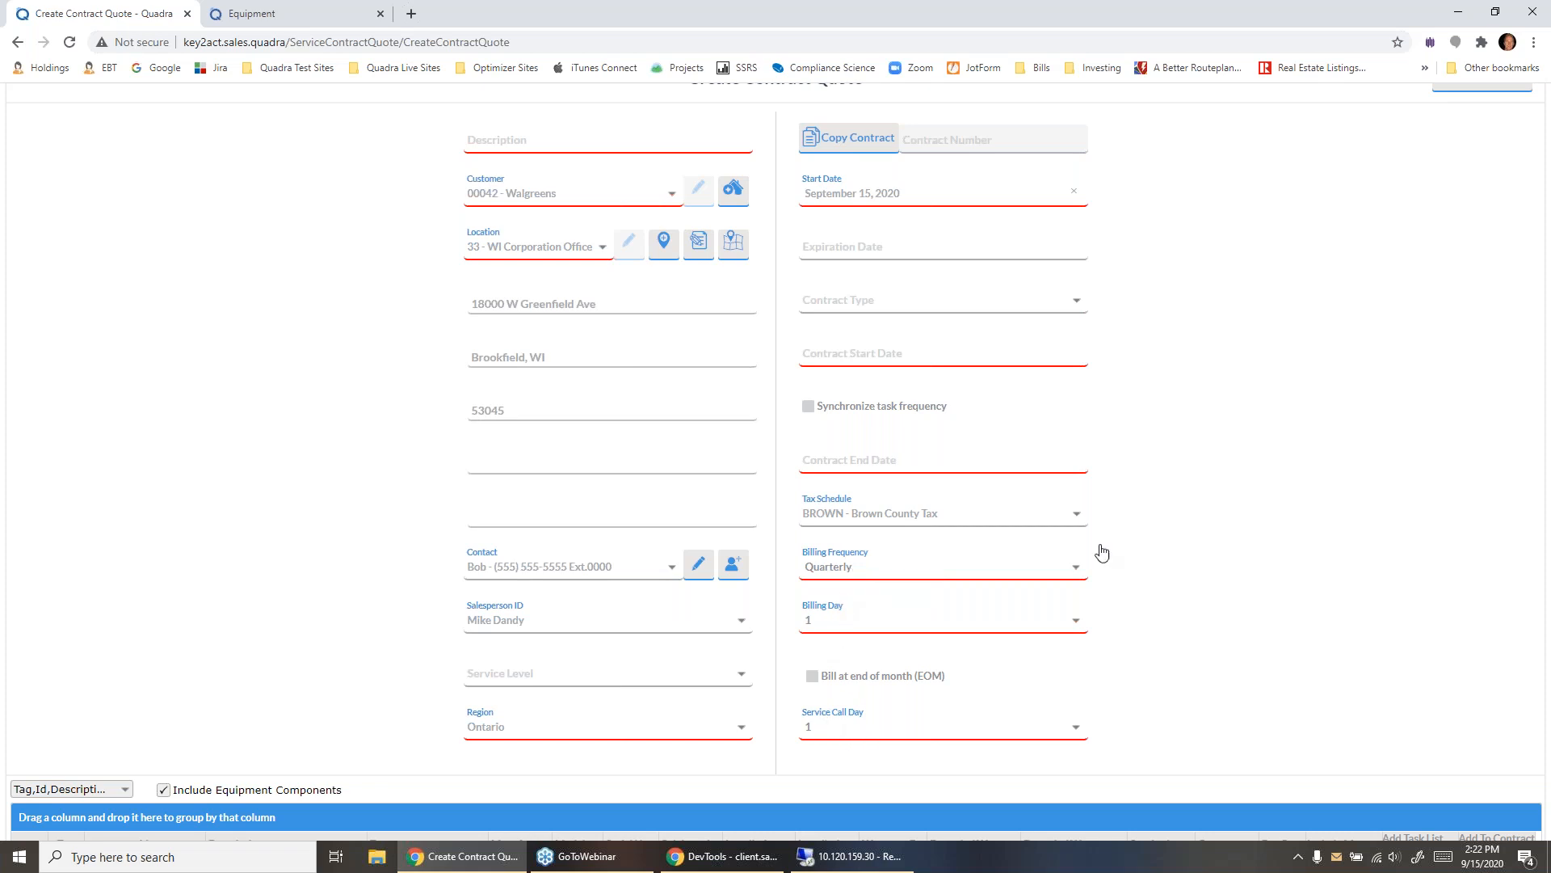
scroll(1270, 387, "down", 8)
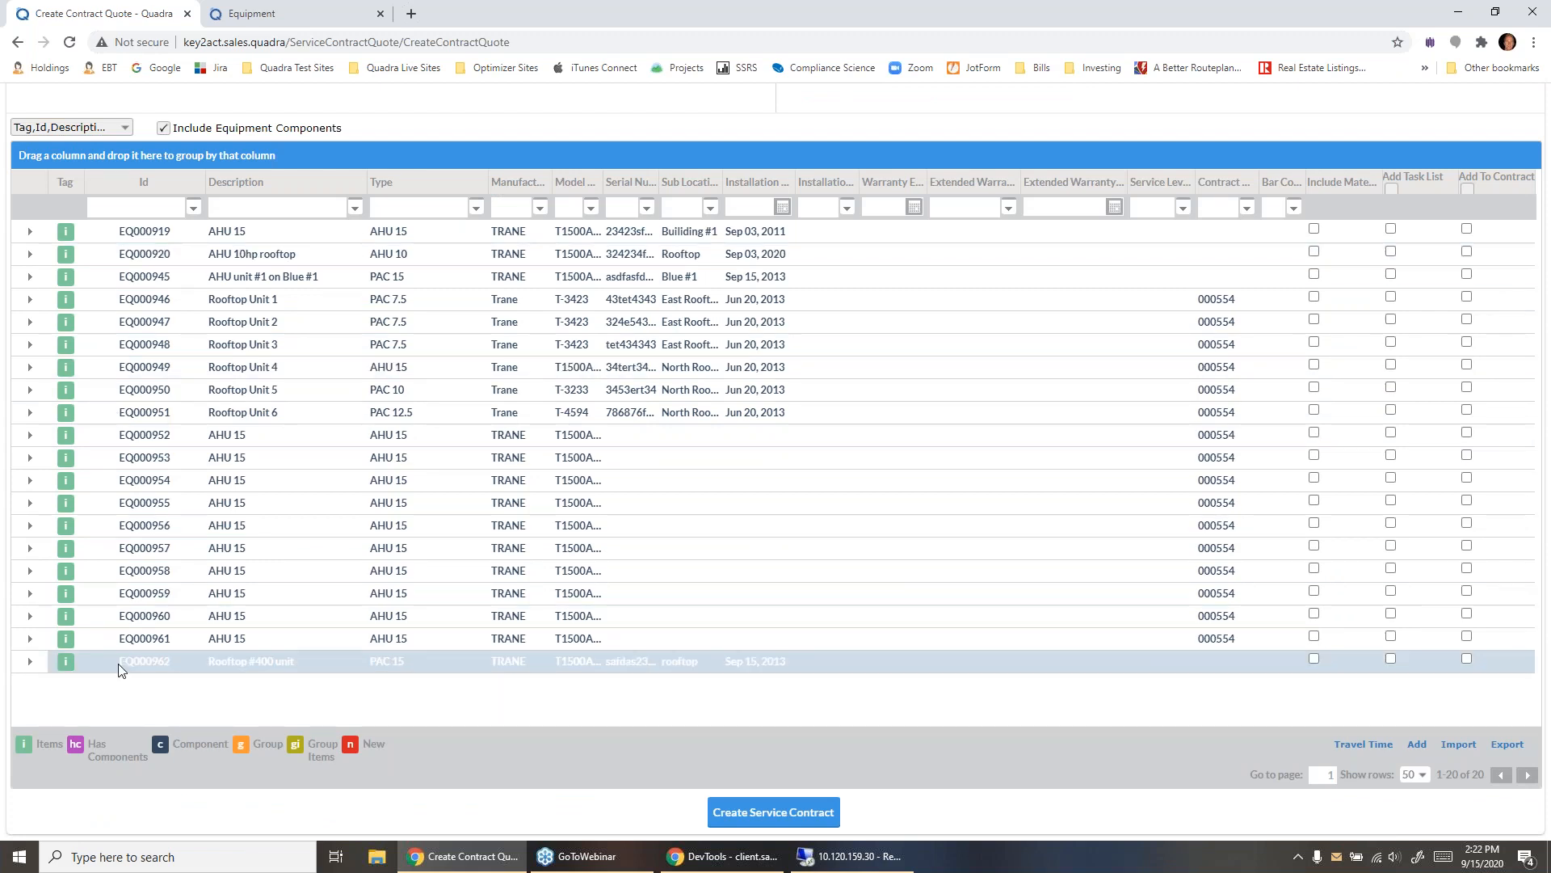
left_click(30, 667)
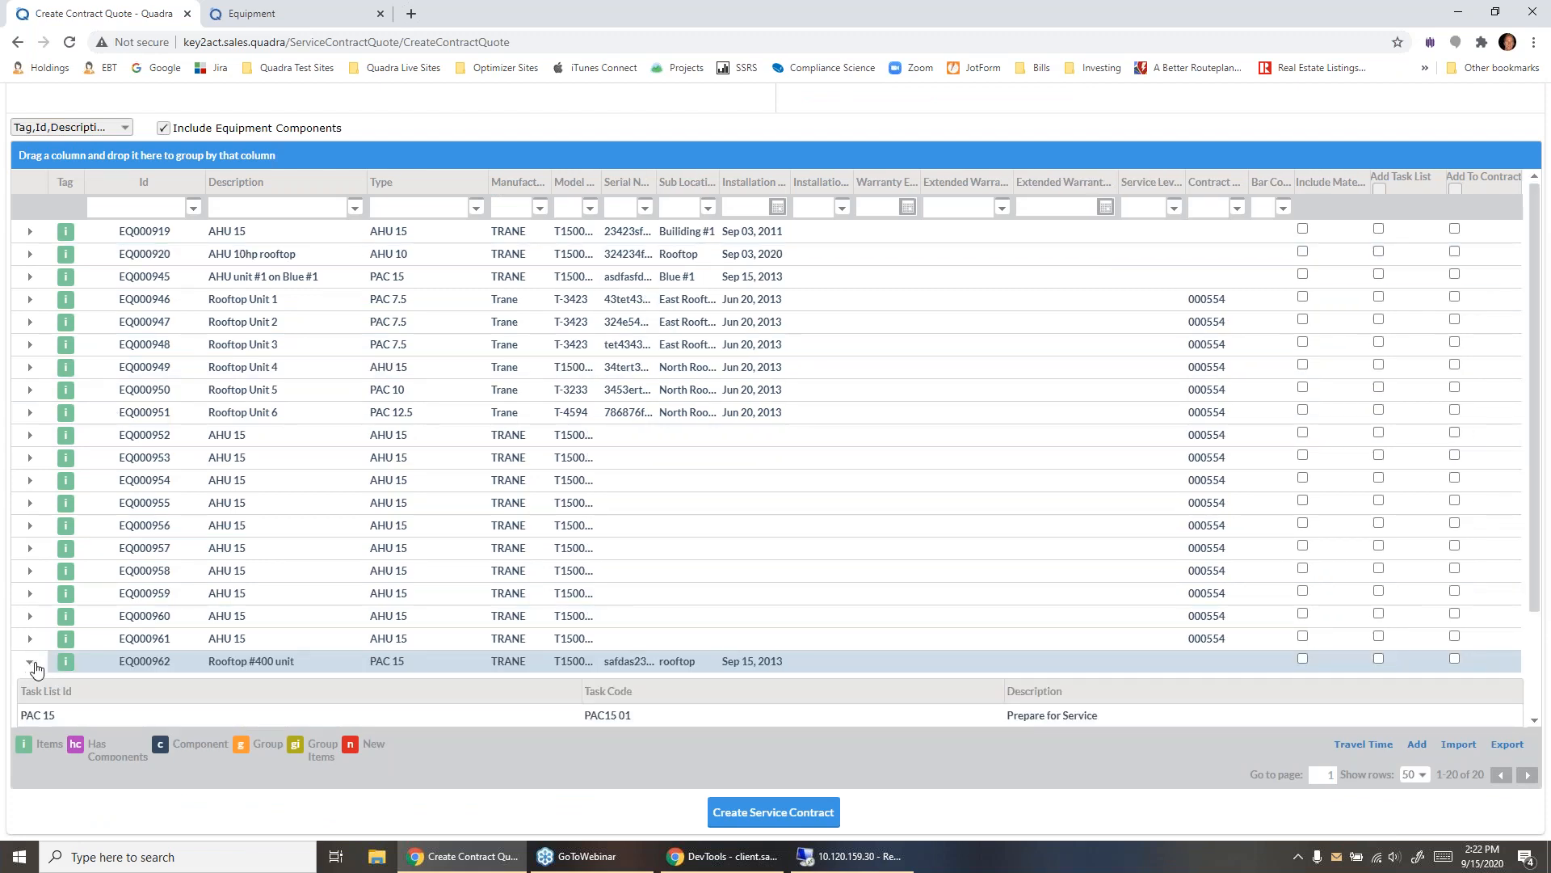
scroll(265, 584, "down", 2)
scroll(270, 596, "down", 3)
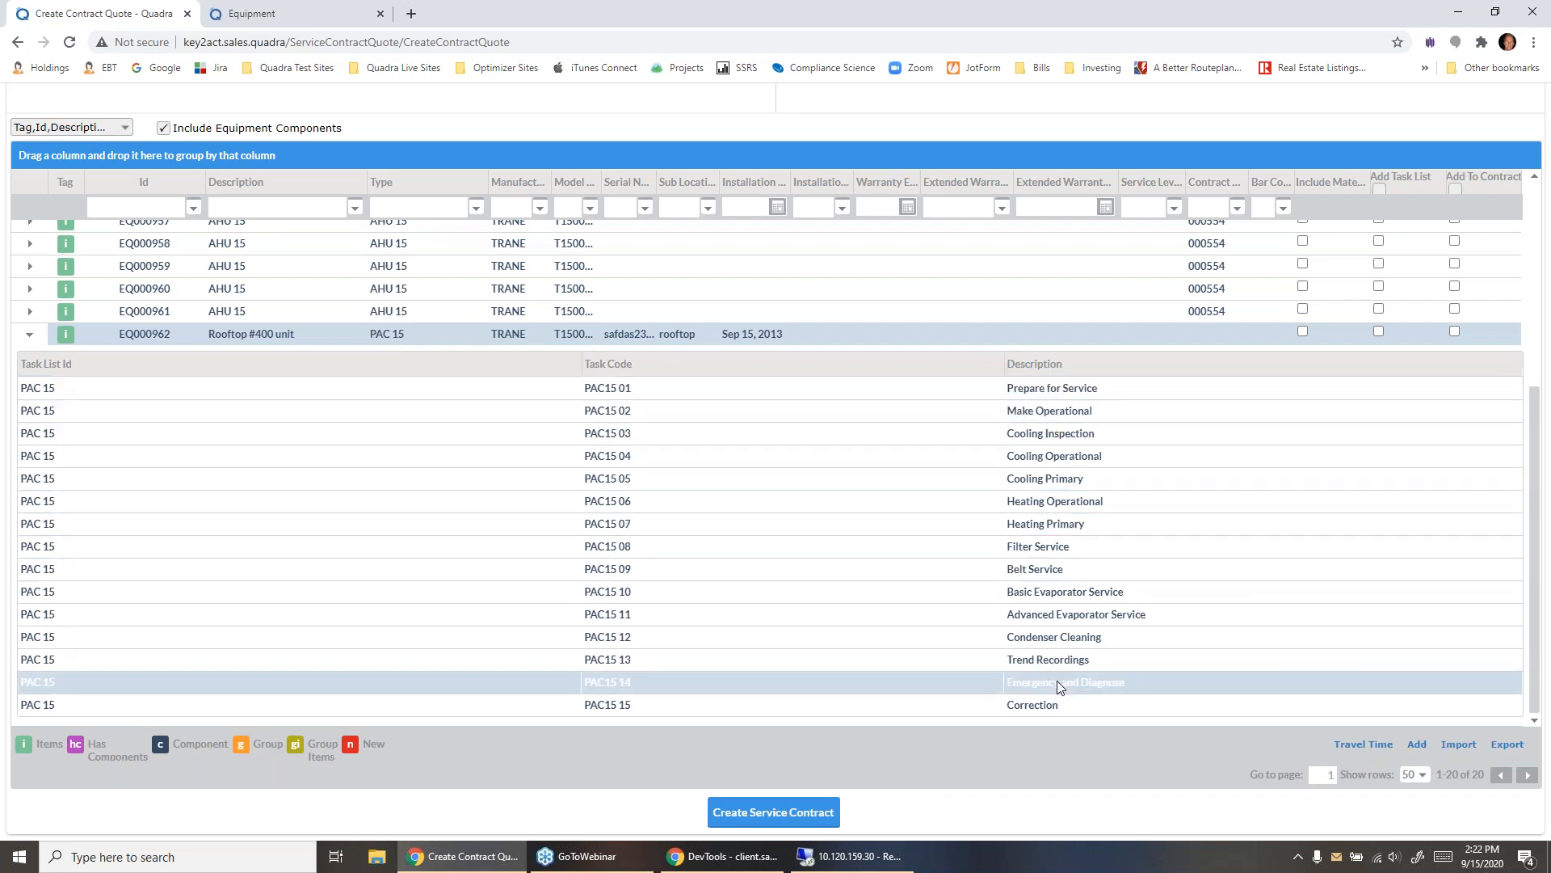
left_click(30, 335)
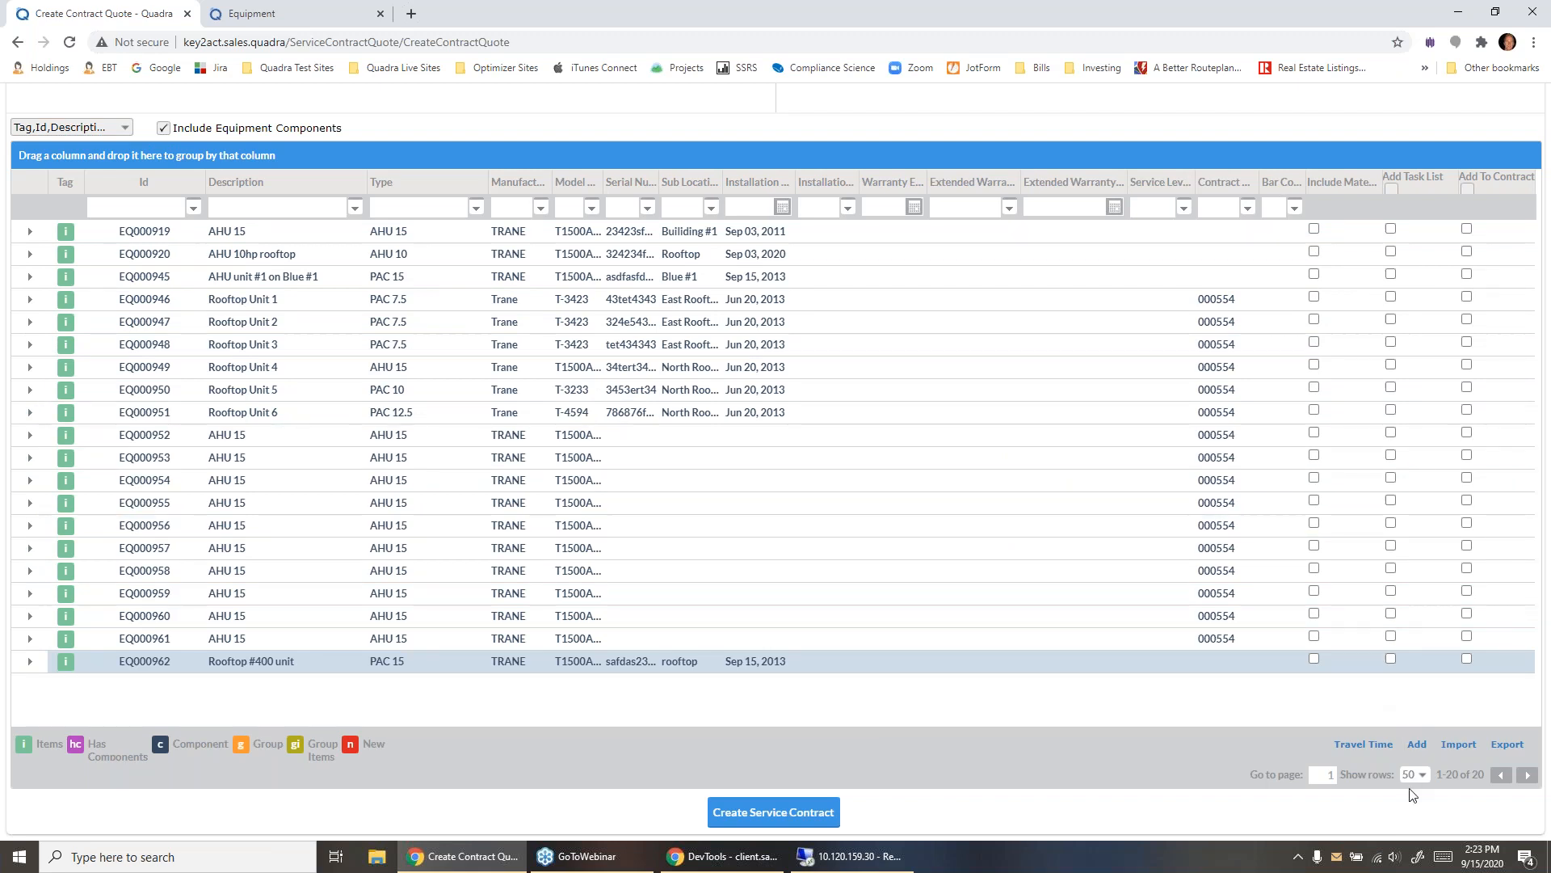
- Import equipment from Walgreens Equipment Entry Sheet.csv on the desktop, with creation of manufacturer and model enabled
left_click(1457, 747)
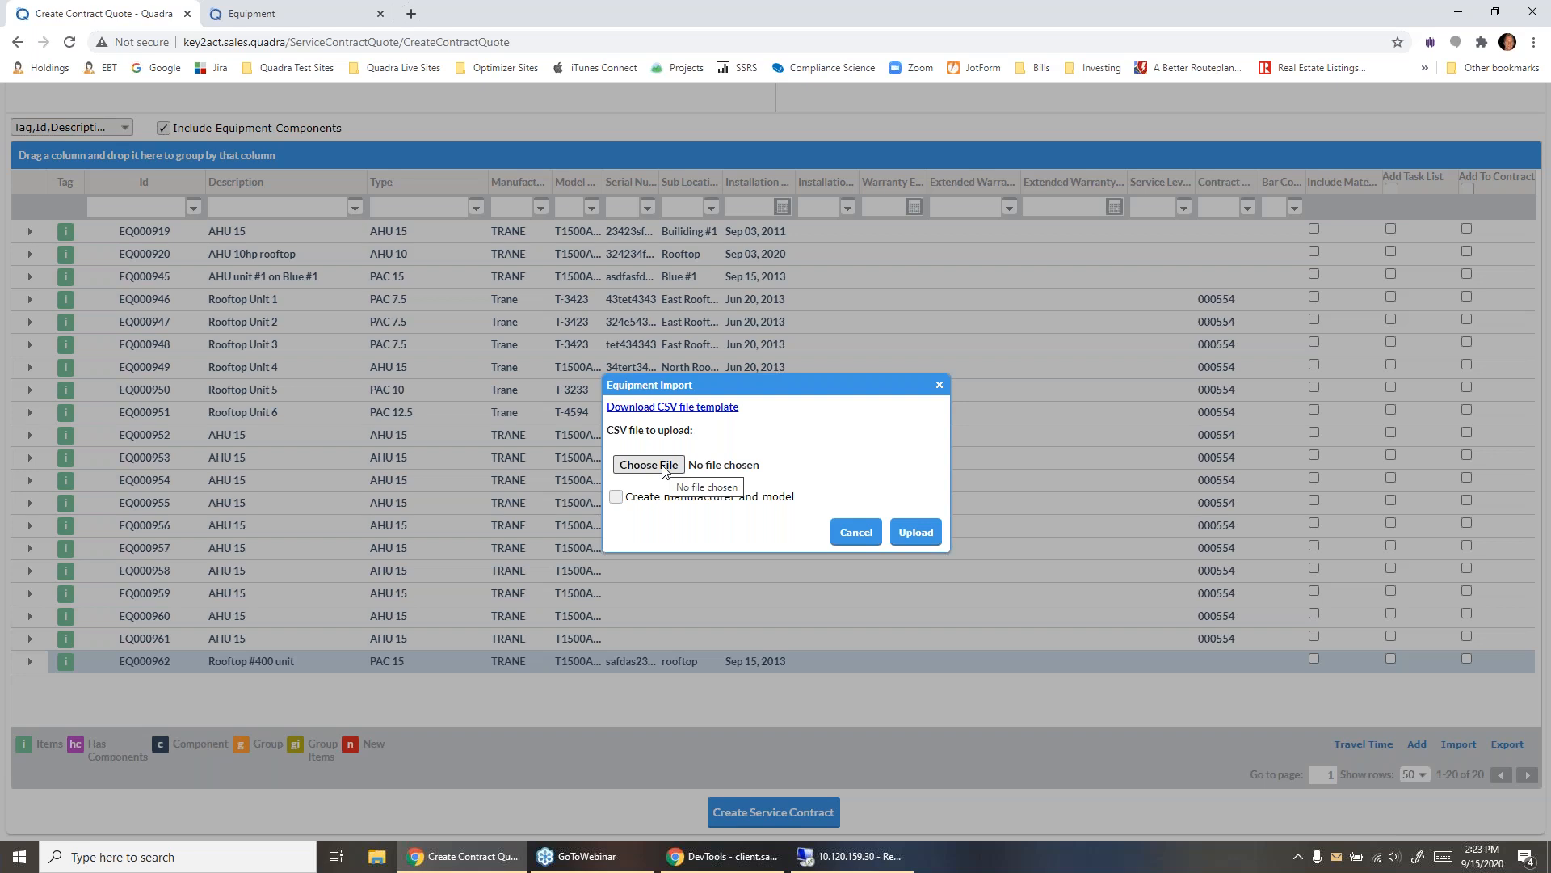
left_click(648, 465)
left_click(68, 132)
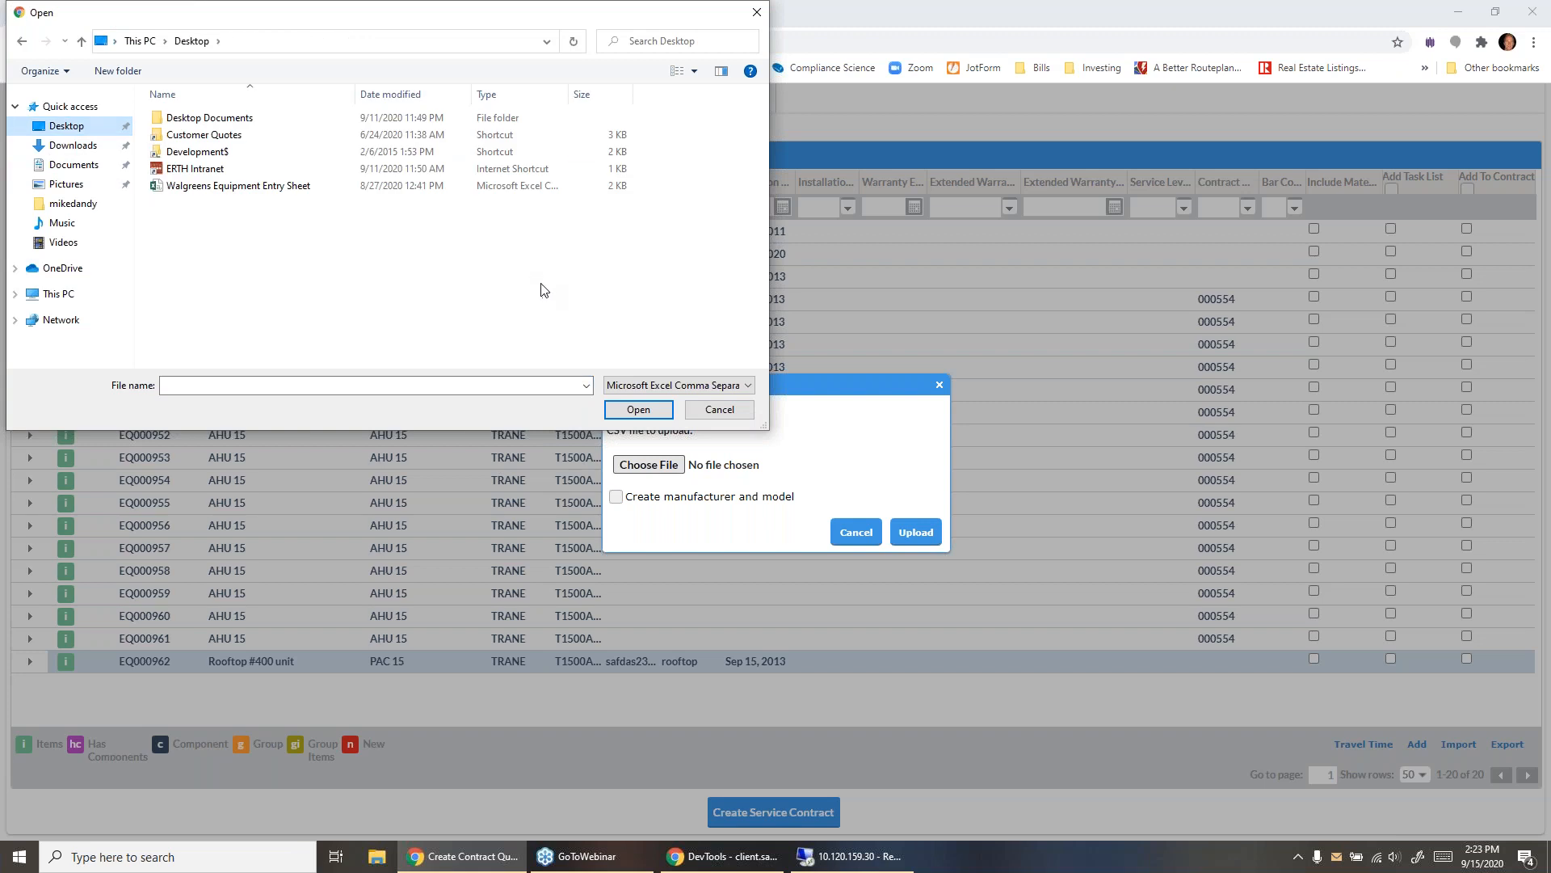
left_click(314, 188)
left_click(670, 409)
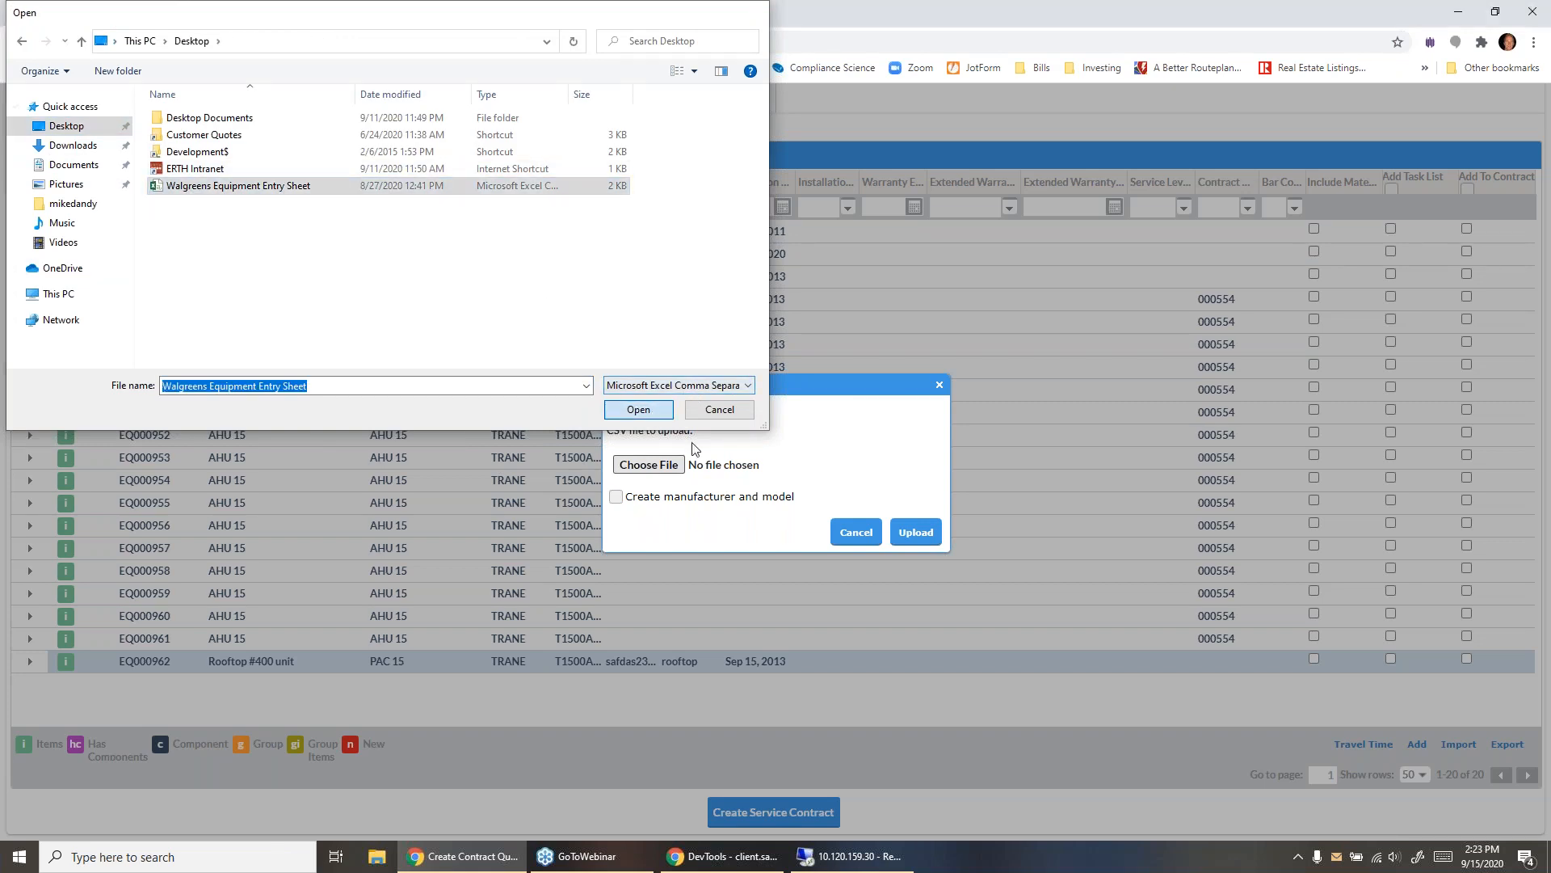
left_click(616, 497)
left_click(915, 531)
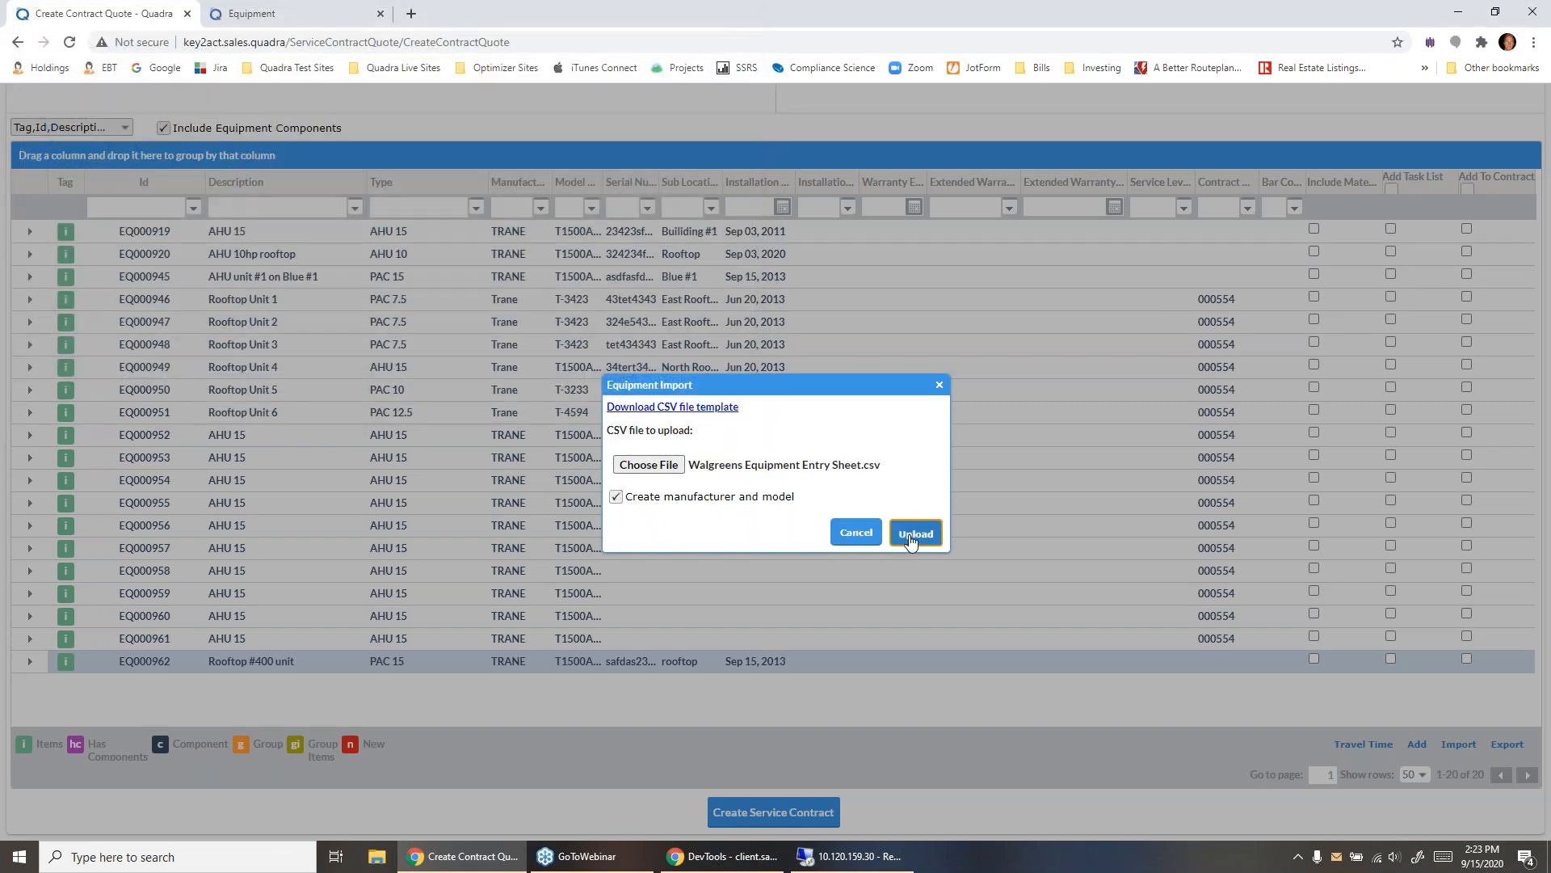
left_click(942, 460)
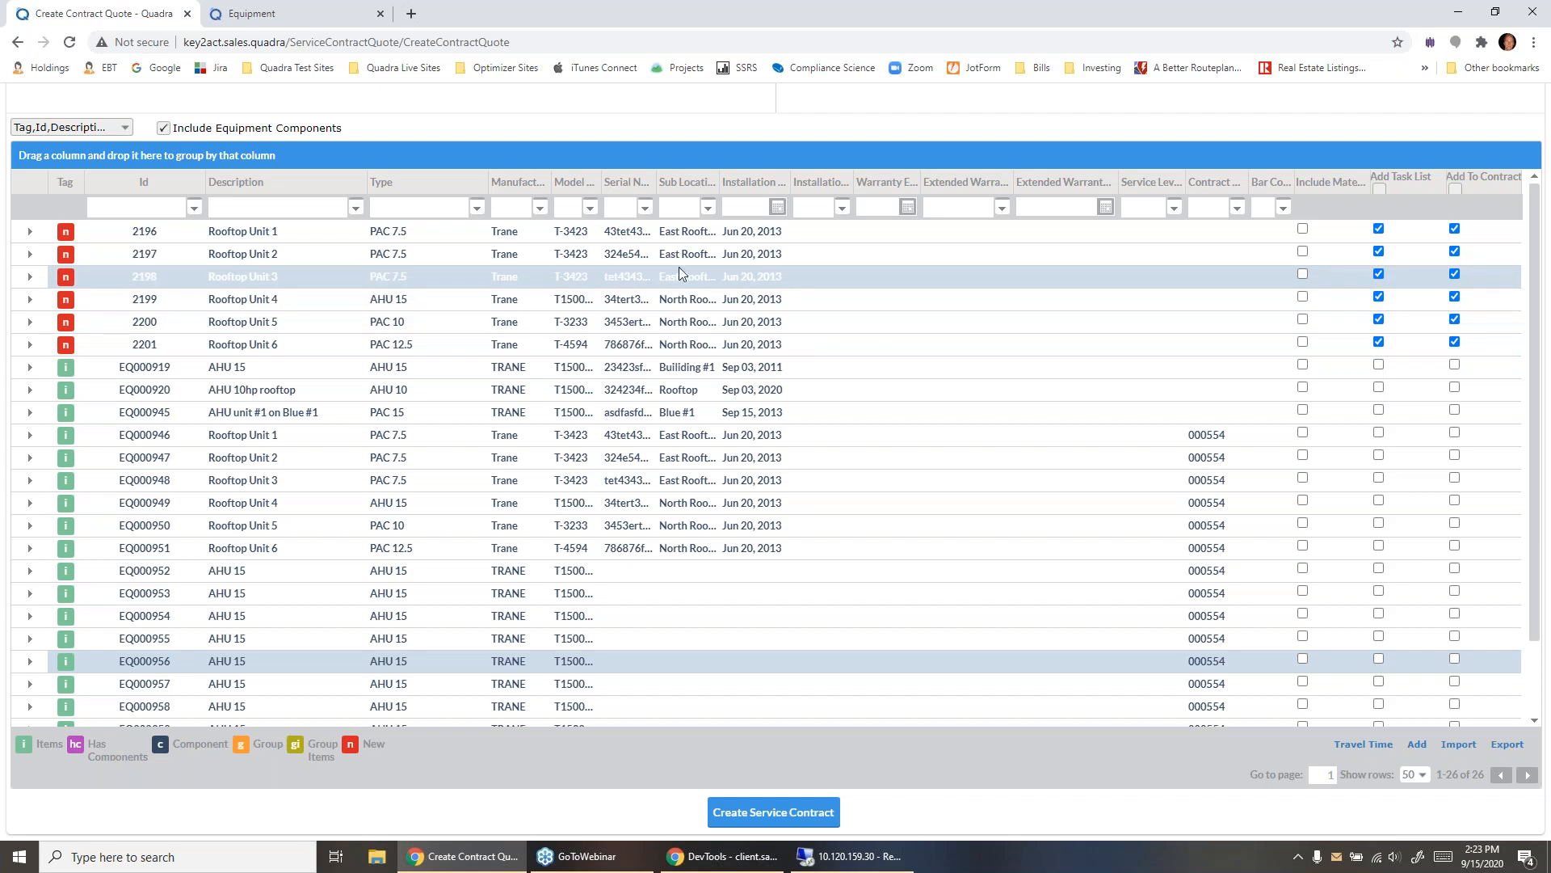
- Open the standard material list for the newly imported Rooftop Unit 1 and close it without adding material
double_click(240, 230)
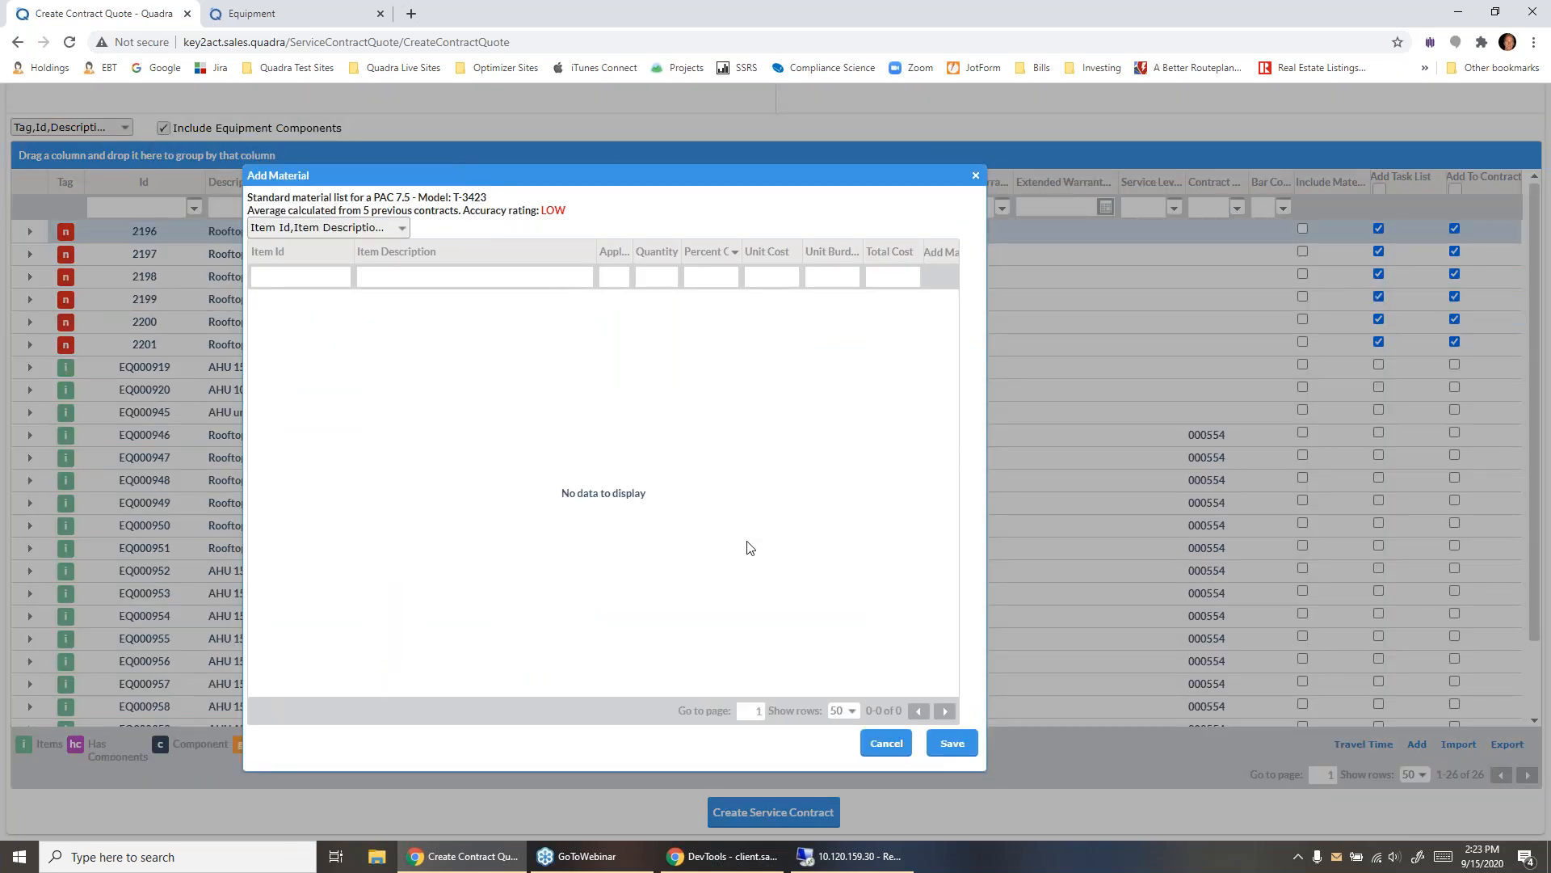
left_click(885, 742)
left_click(865, 250, "ctrl")
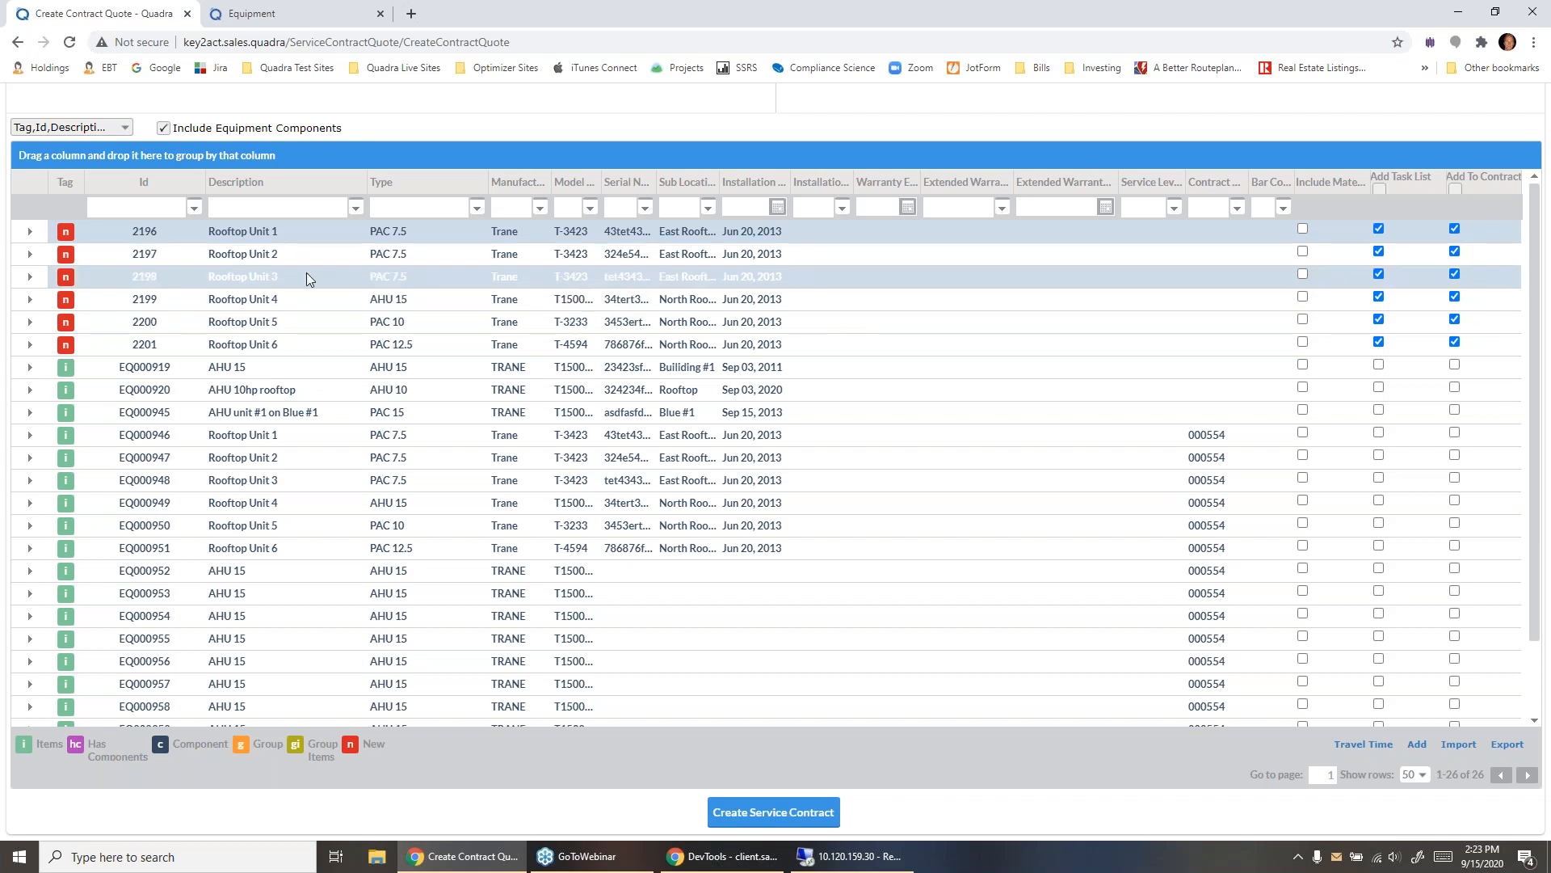
left_click(36, 249, "ctrl")
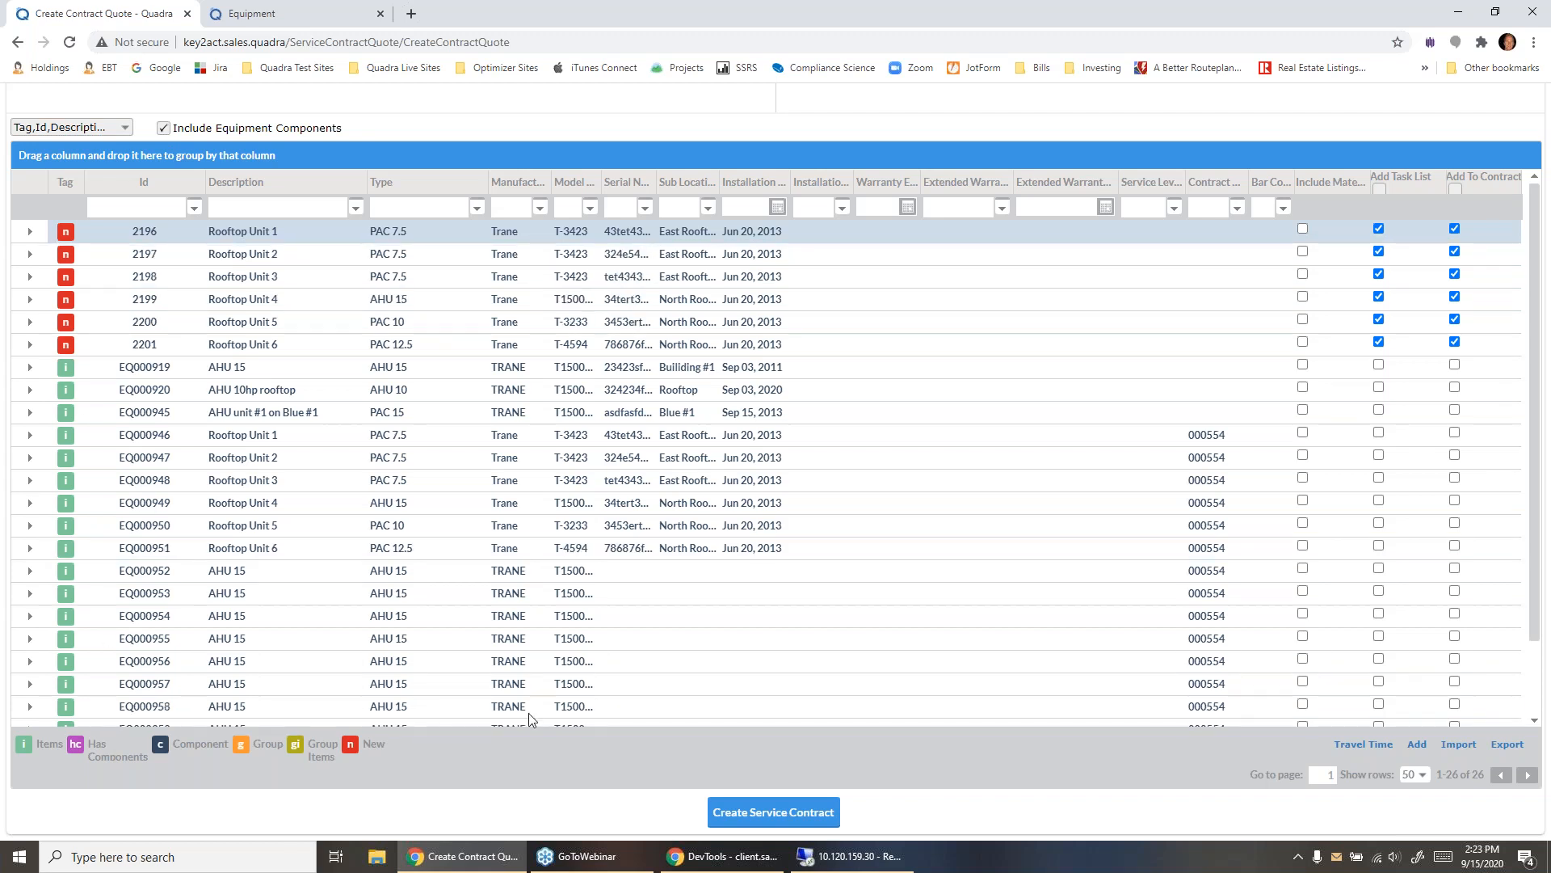
- Add five new pieces of equipment of type AHU 15, manufacturer TRANE, model T1500AHU, with the description "AHU 15 rooftop"
left_click(1418, 744)
left_click(556, 298)
type("ahu 15")
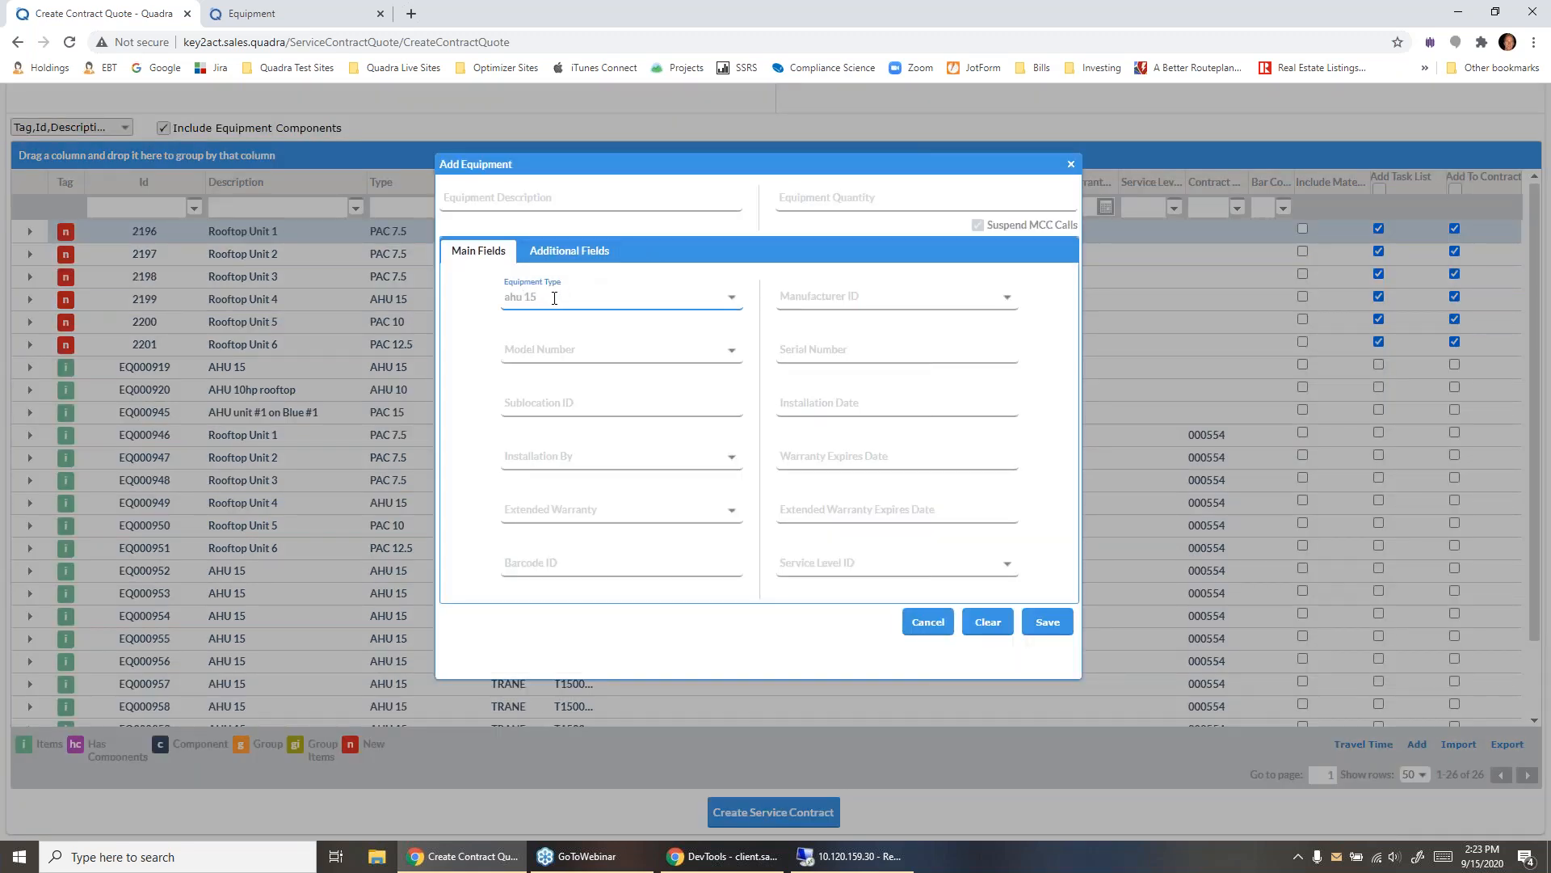
left_click(556, 318)
left_click(563, 197)
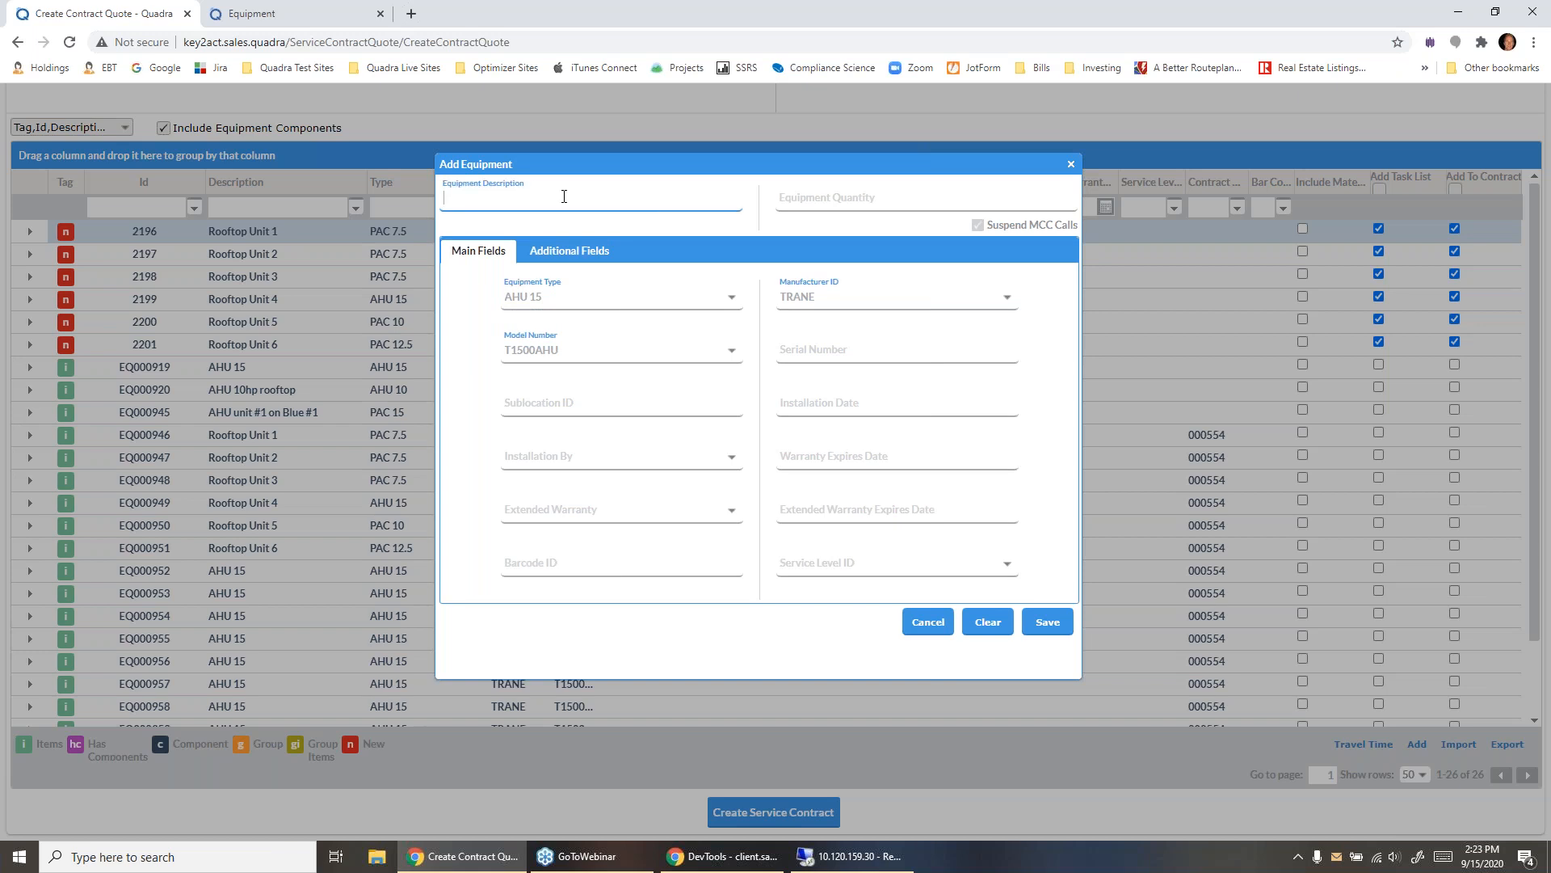
type("AHU 15 rooftop")
key("Tab")
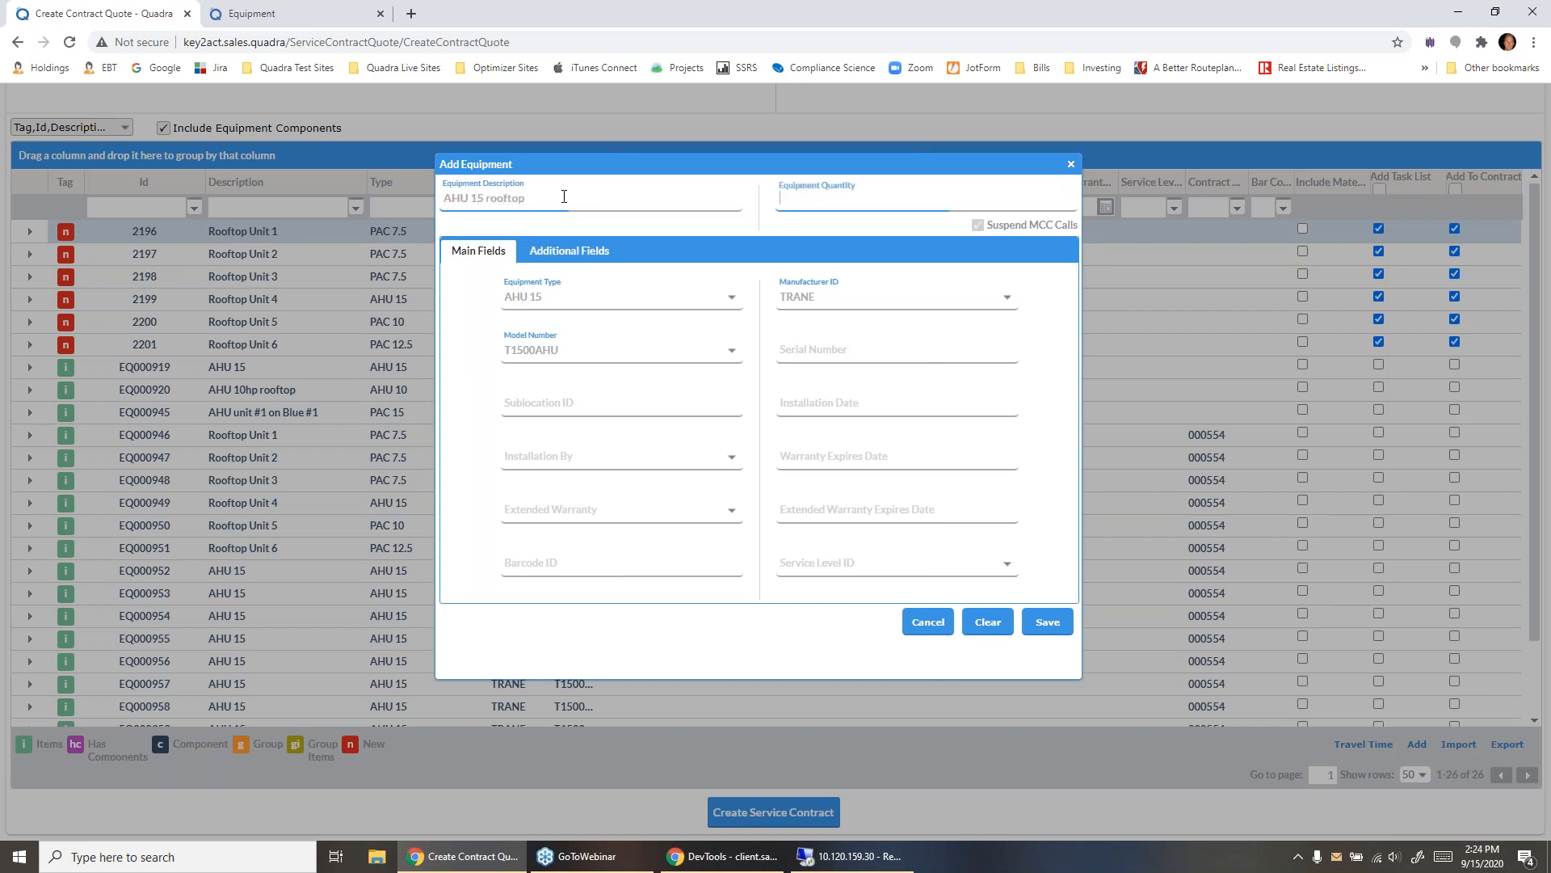
type("1")
left_click(1046, 621)
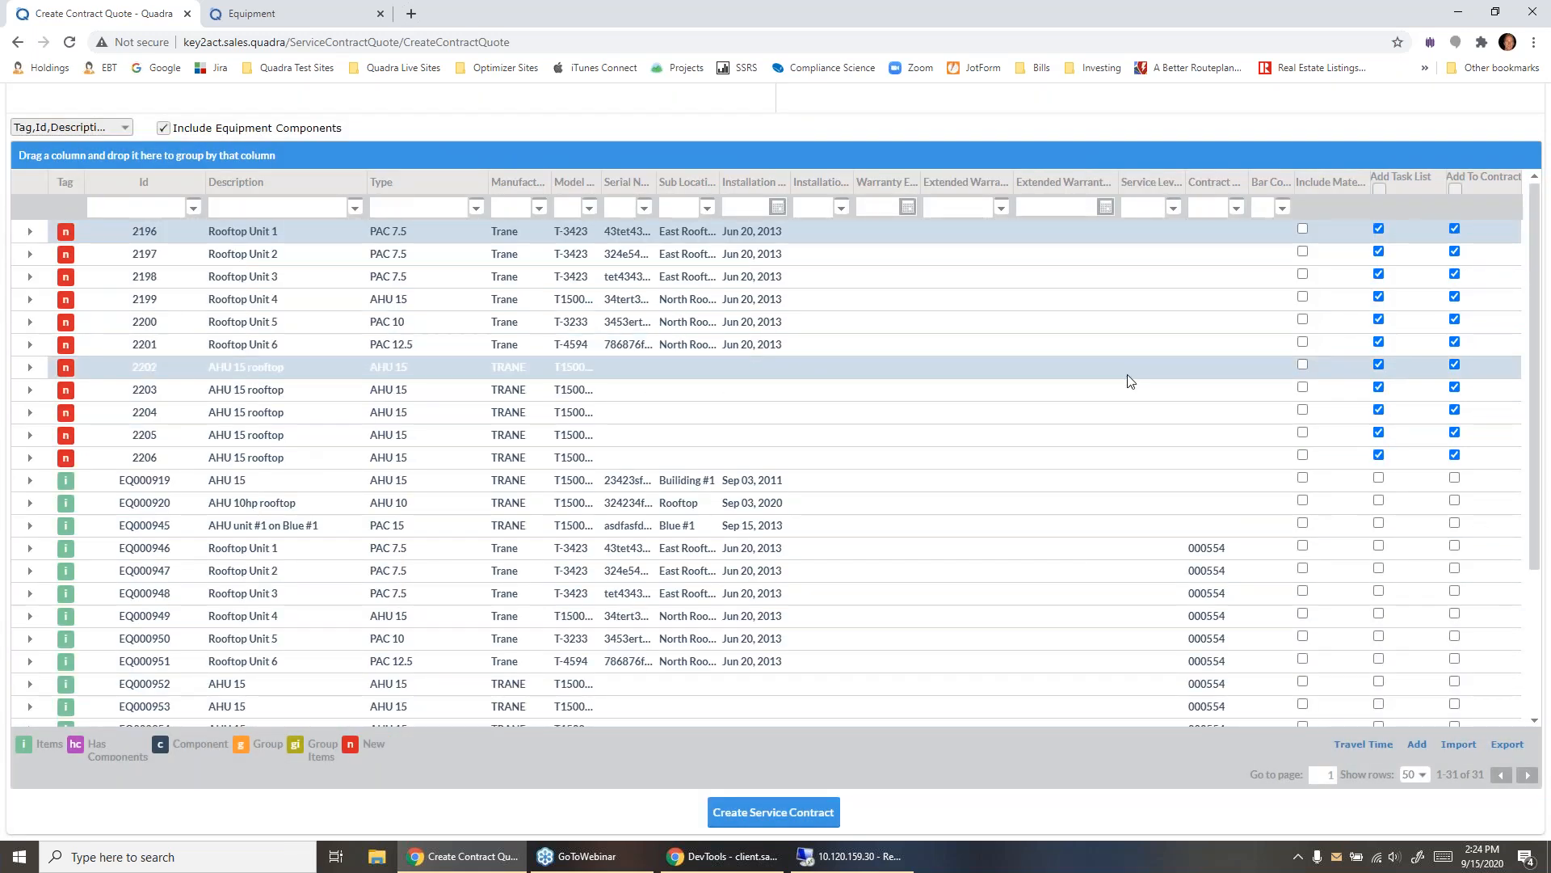
- Include standard material for the first AHU 15 rooftop unit: one 16"X20"X1" high capacity pleated filter and three 16" V-belts
left_click(1303, 366)
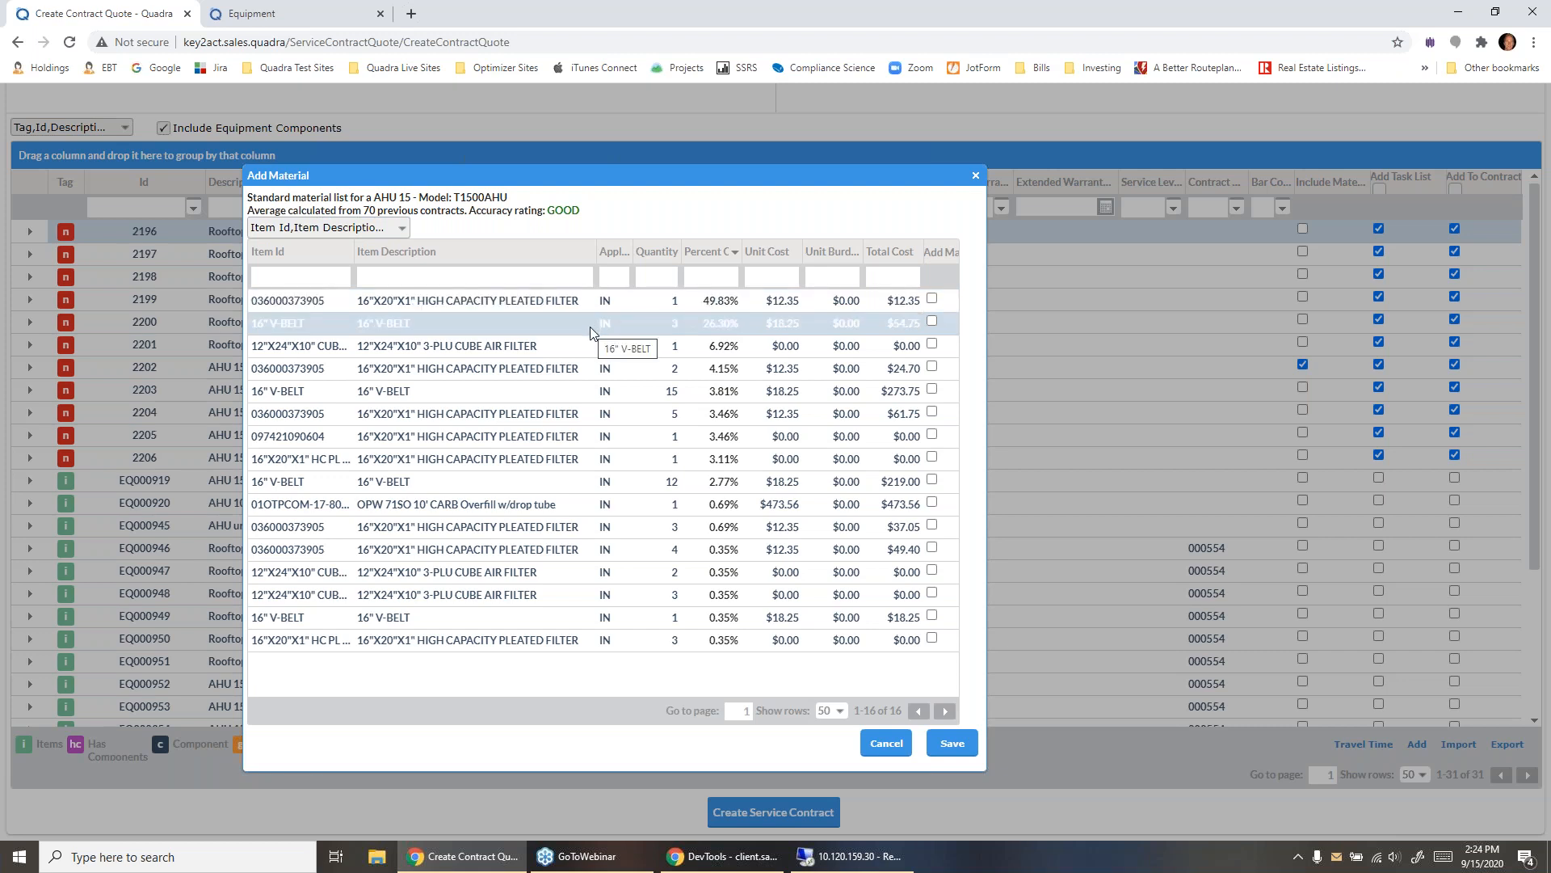
double_click(368, 208)
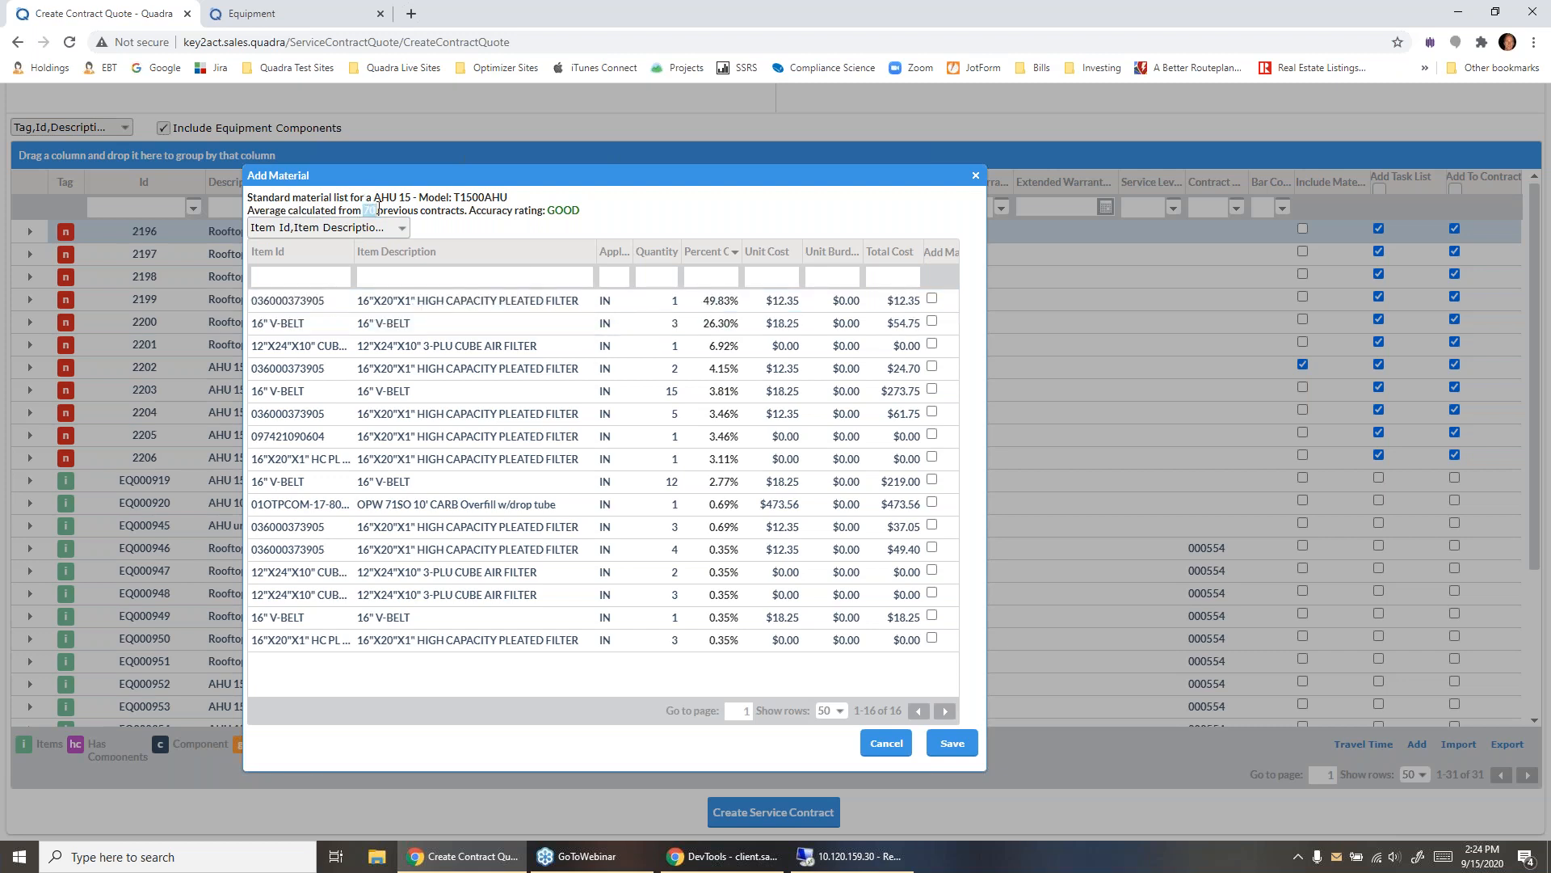
left_click_drag(581, 210, 528, 211)
left_click(596, 220)
left_click_drag(358, 210, 389, 211)
left_click(931, 300)
left_click(932, 322)
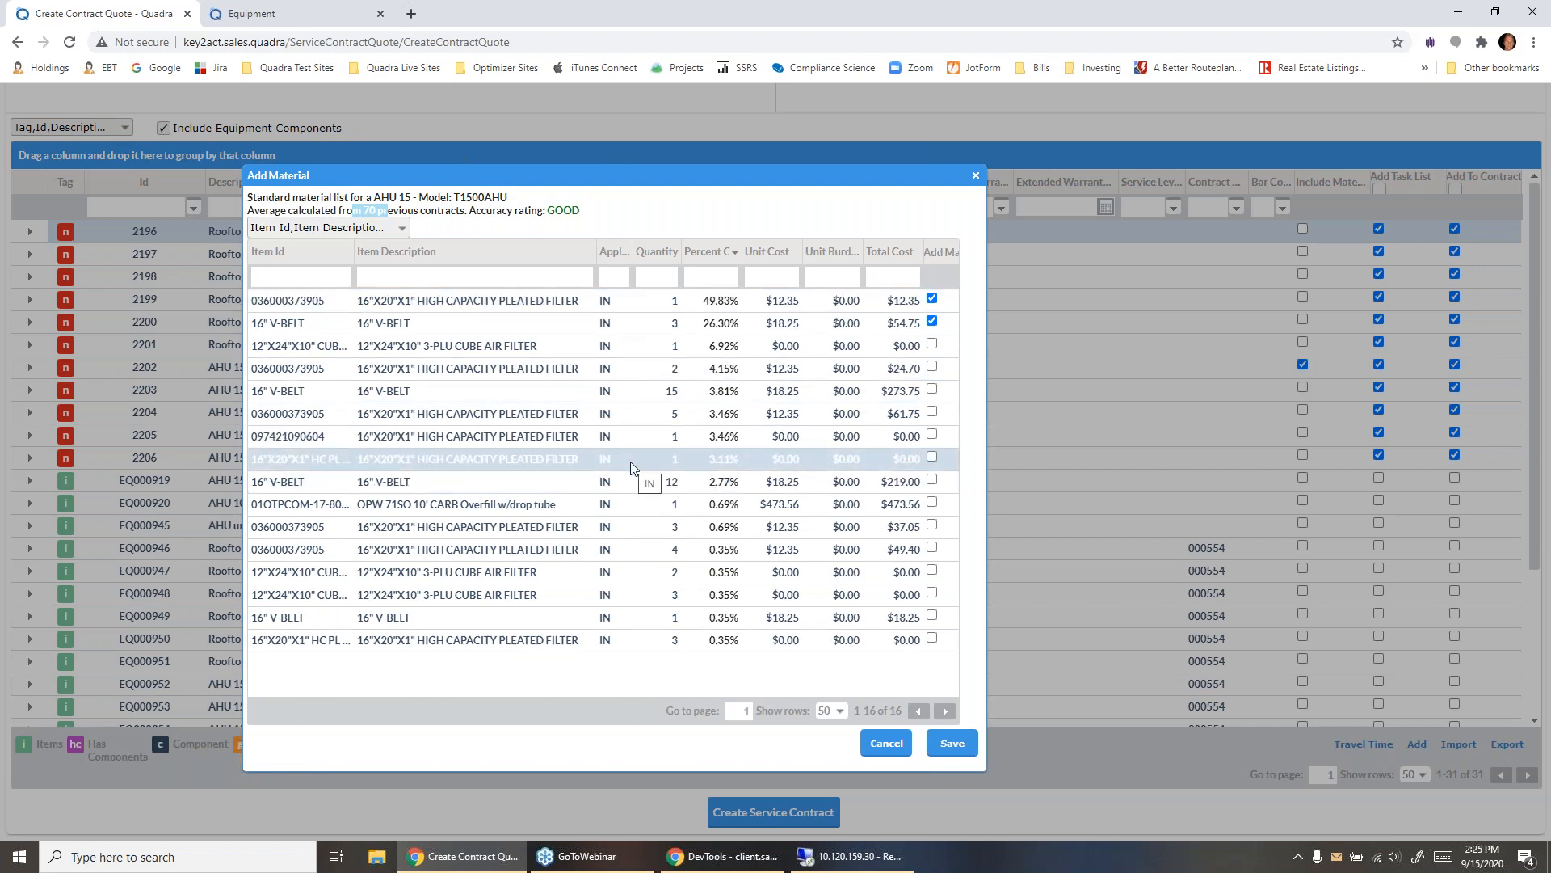
left_click(954, 745)
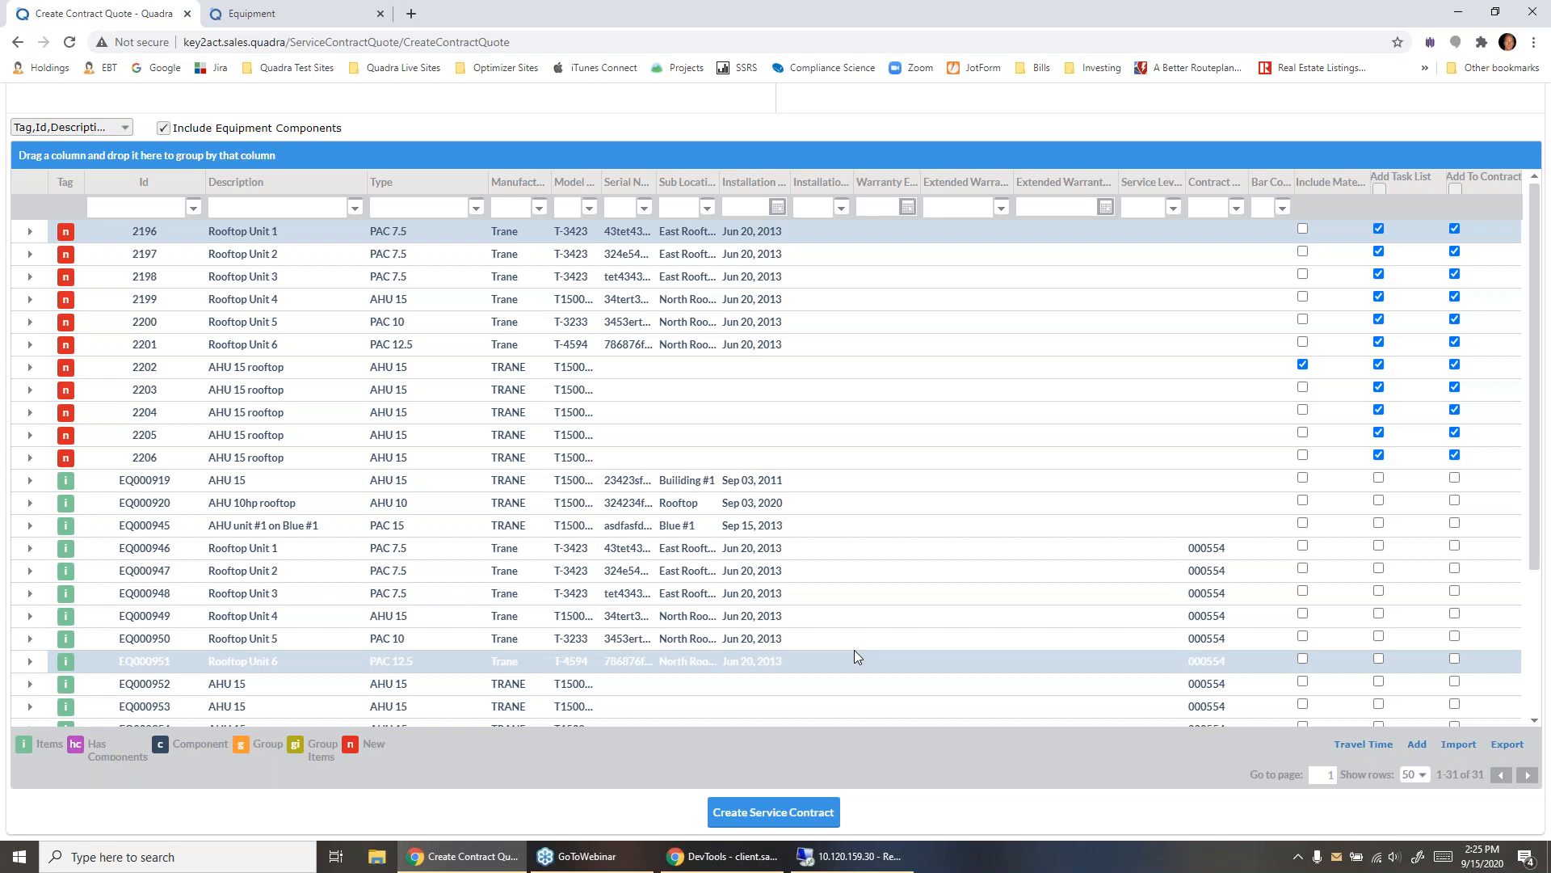
- Accept the travel time from the Company Production Shop and describe the contract quote as "SC for walgreens"
left_click(1357, 745)
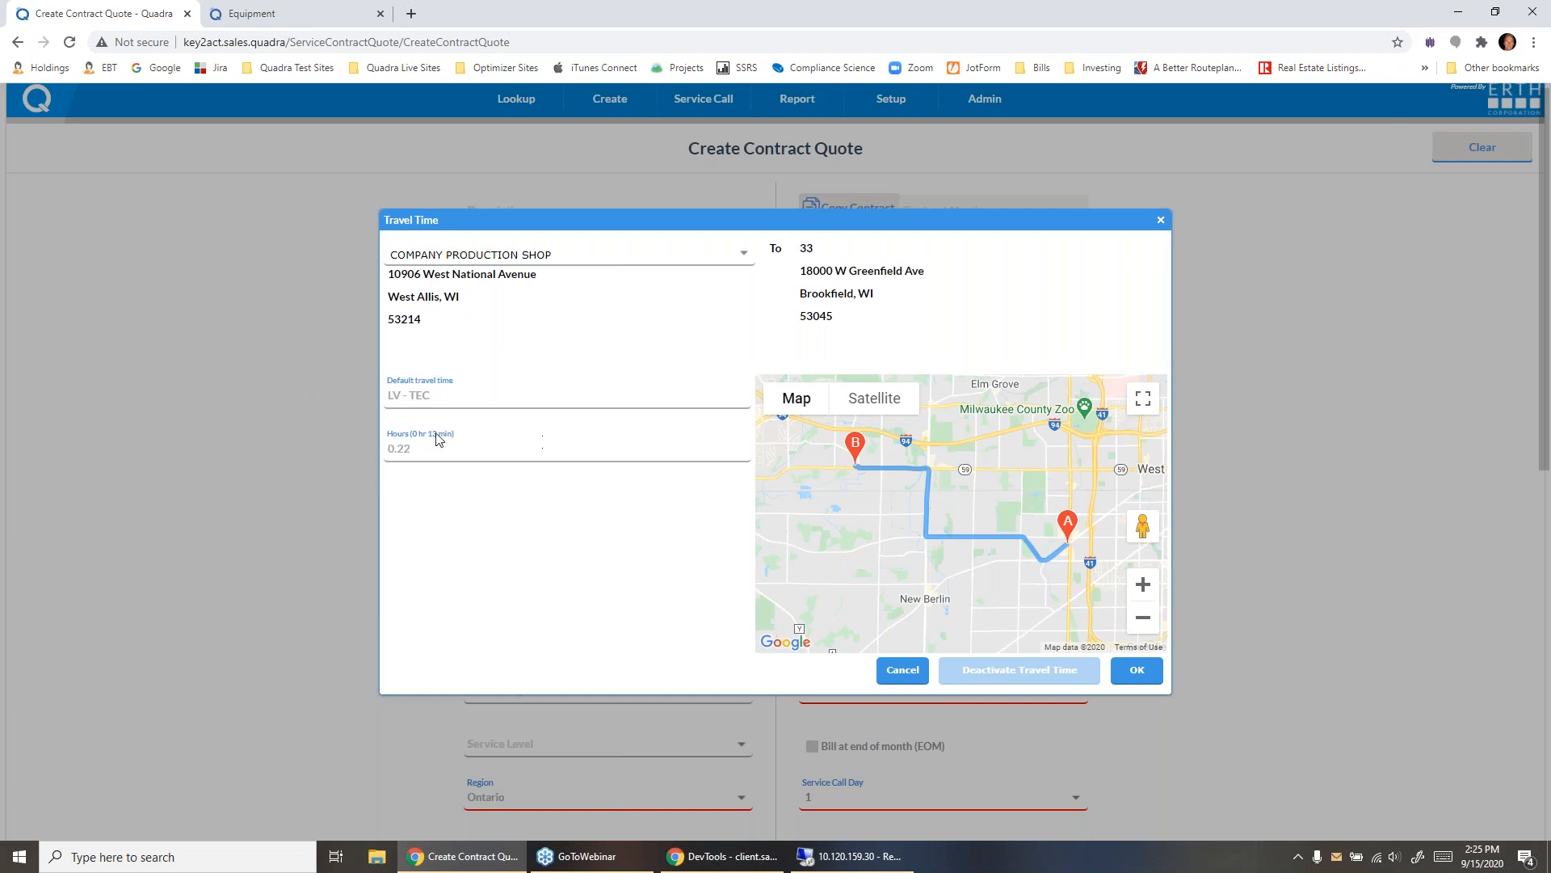
left_click(1135, 670)
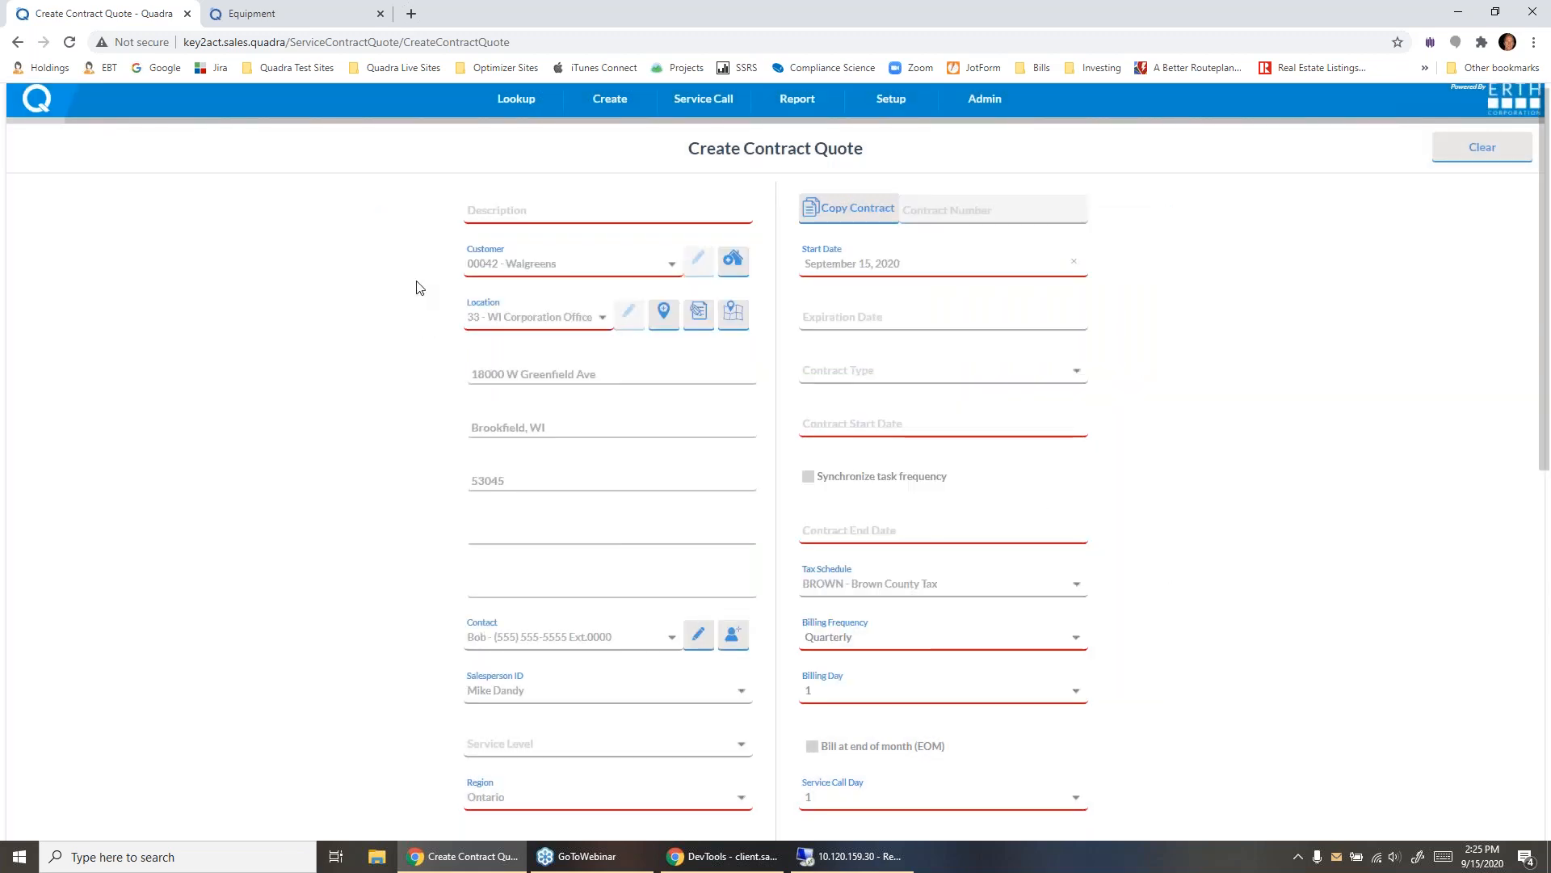
left_click(486, 213)
type("S")
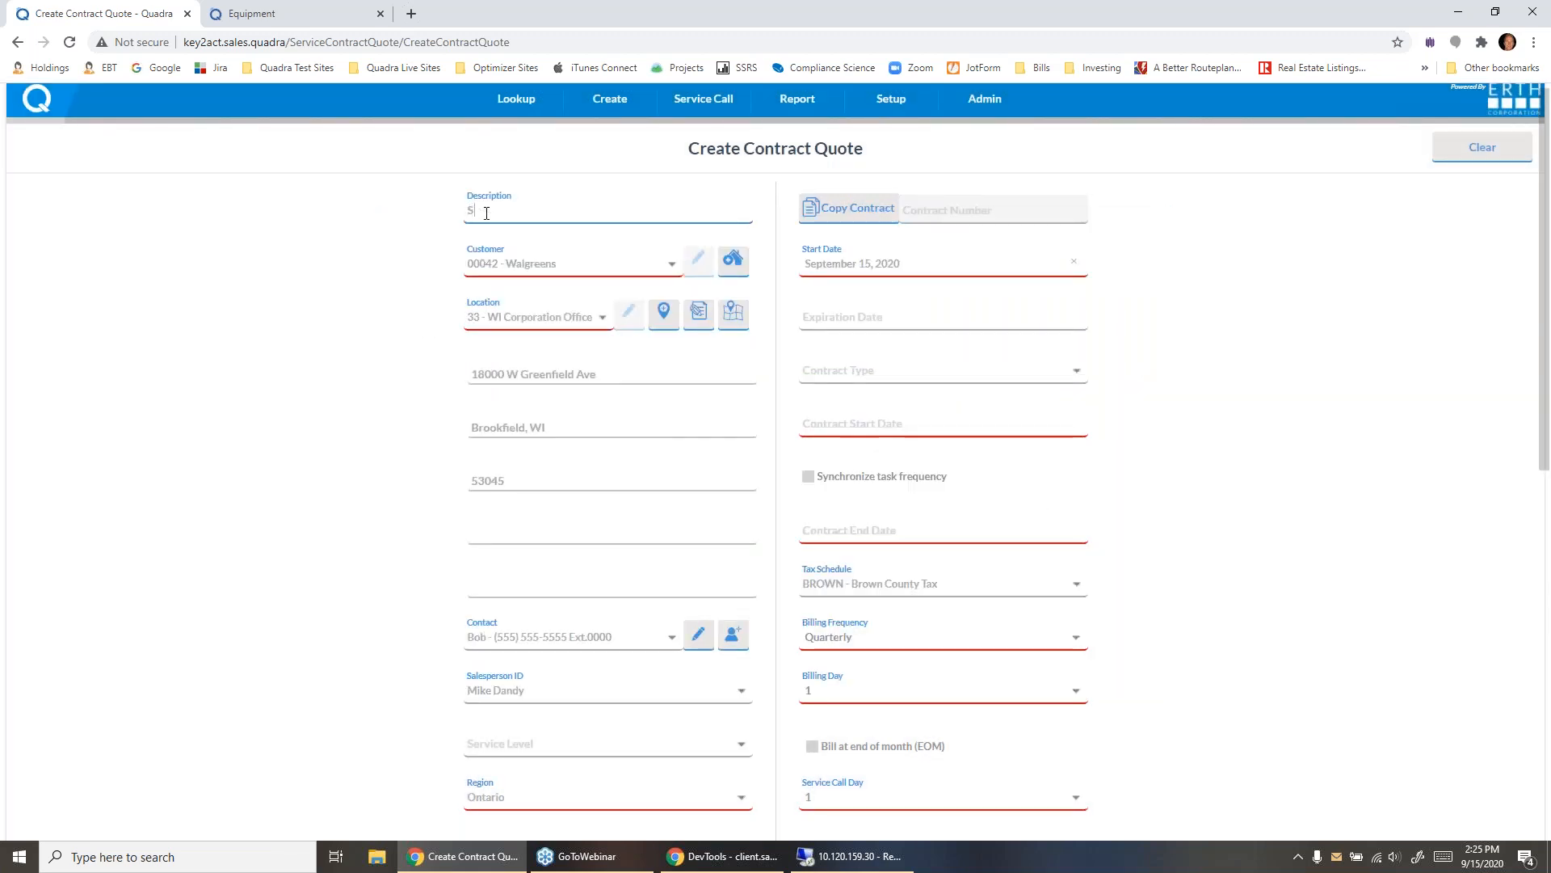
type("C for walgreens")
- Set the contract type to COMMERCIAL/INDUSTRIAL CONTRACT, with contract start date October 01, 2020 and end date September 30, 2021
left_click(1062, 373)
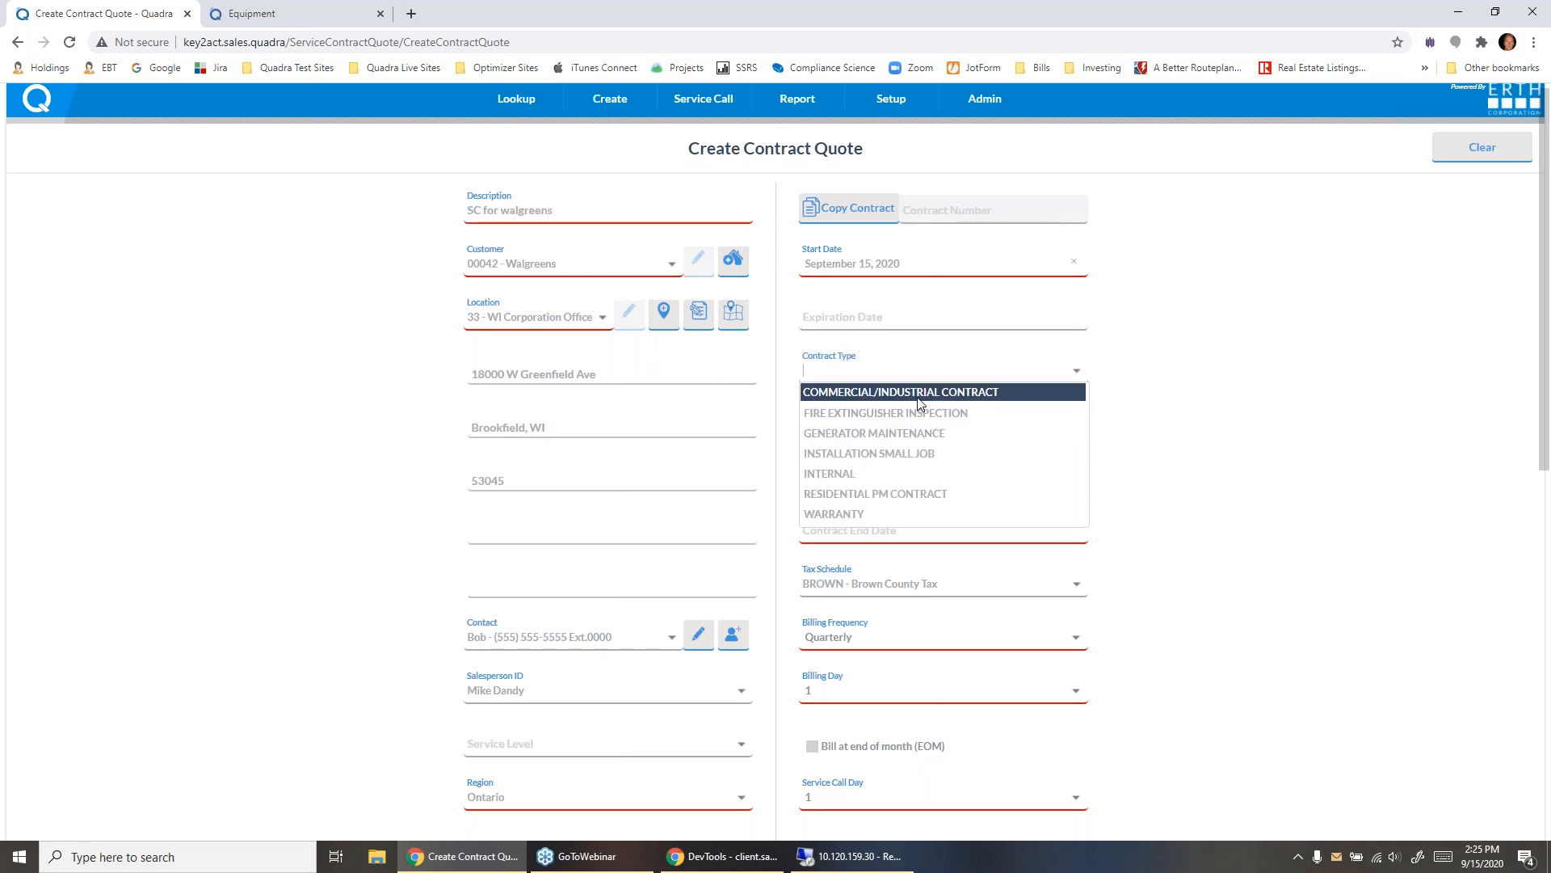
left_click(871, 389)
left_click(871, 440)
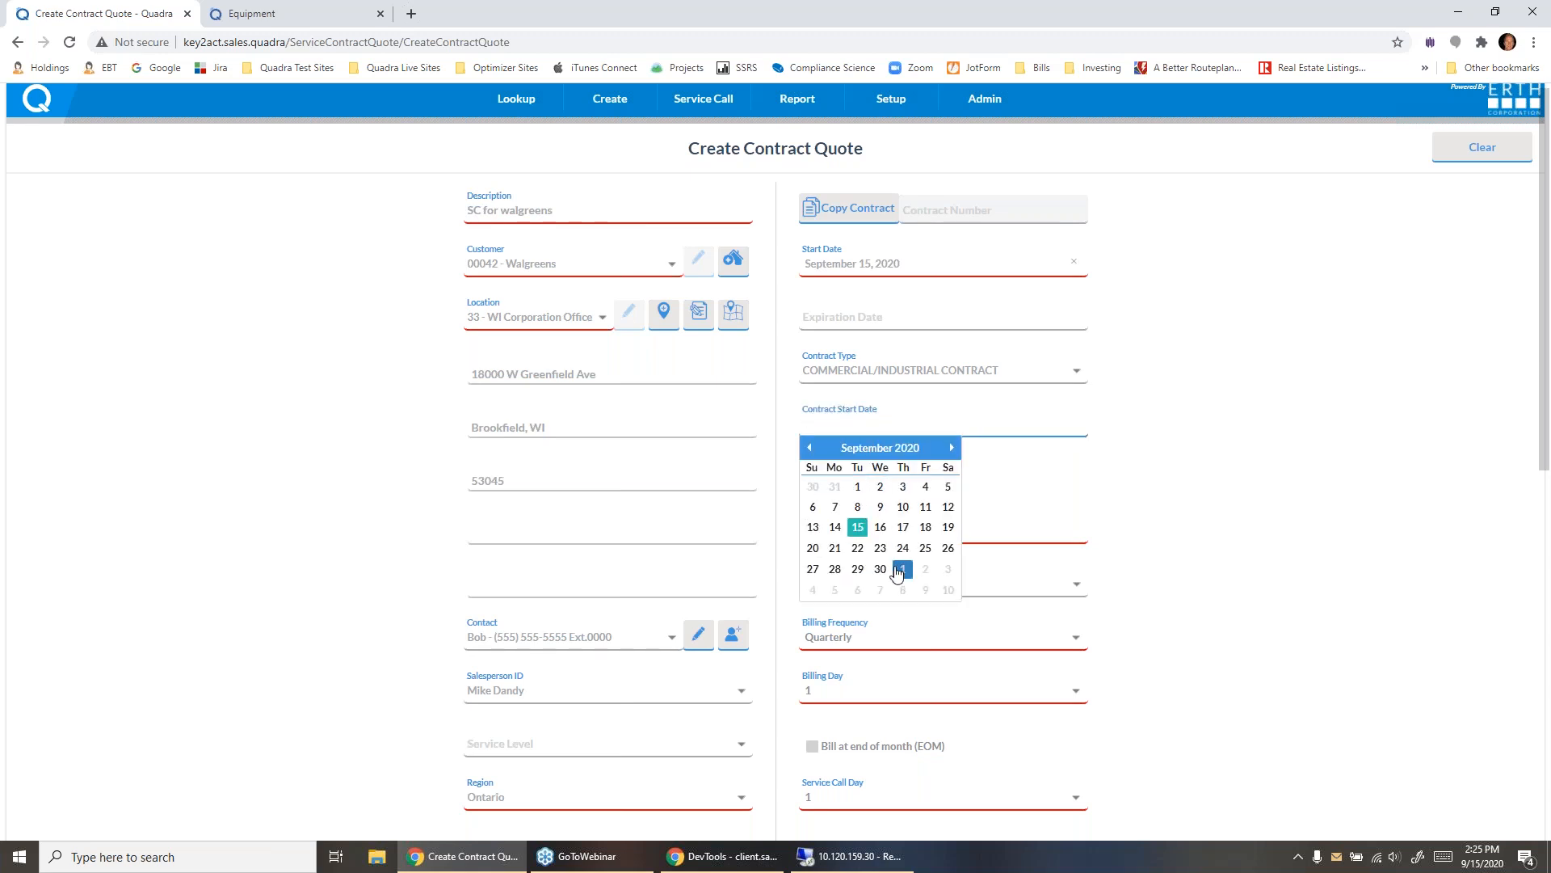
left_click(900, 569)
left_click(870, 550)
left_click(879, 554)
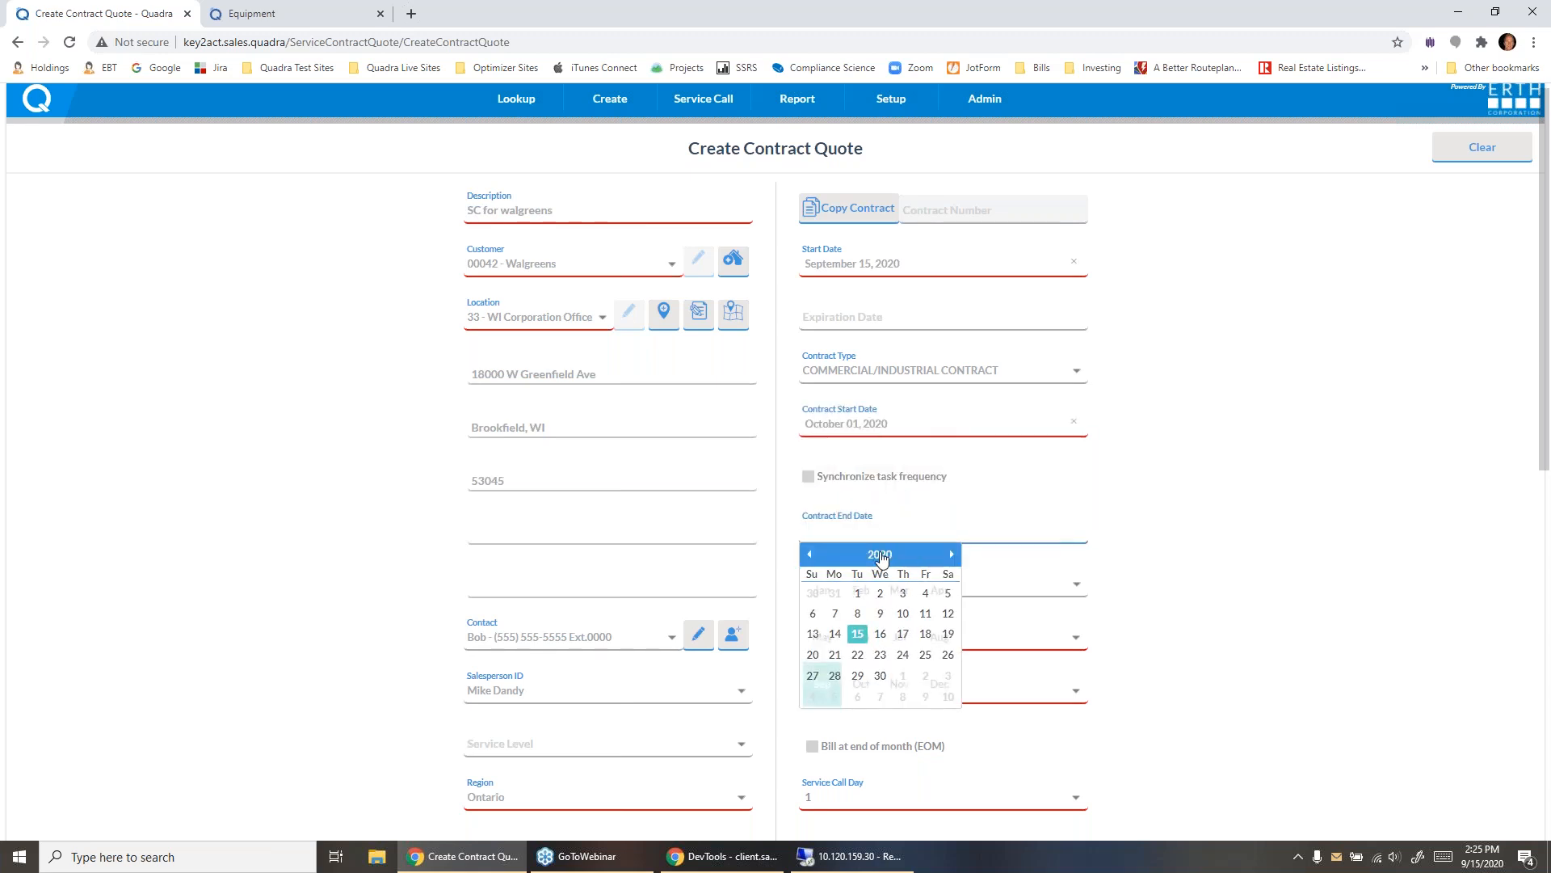
left_click(880, 554)
left_click(861, 590)
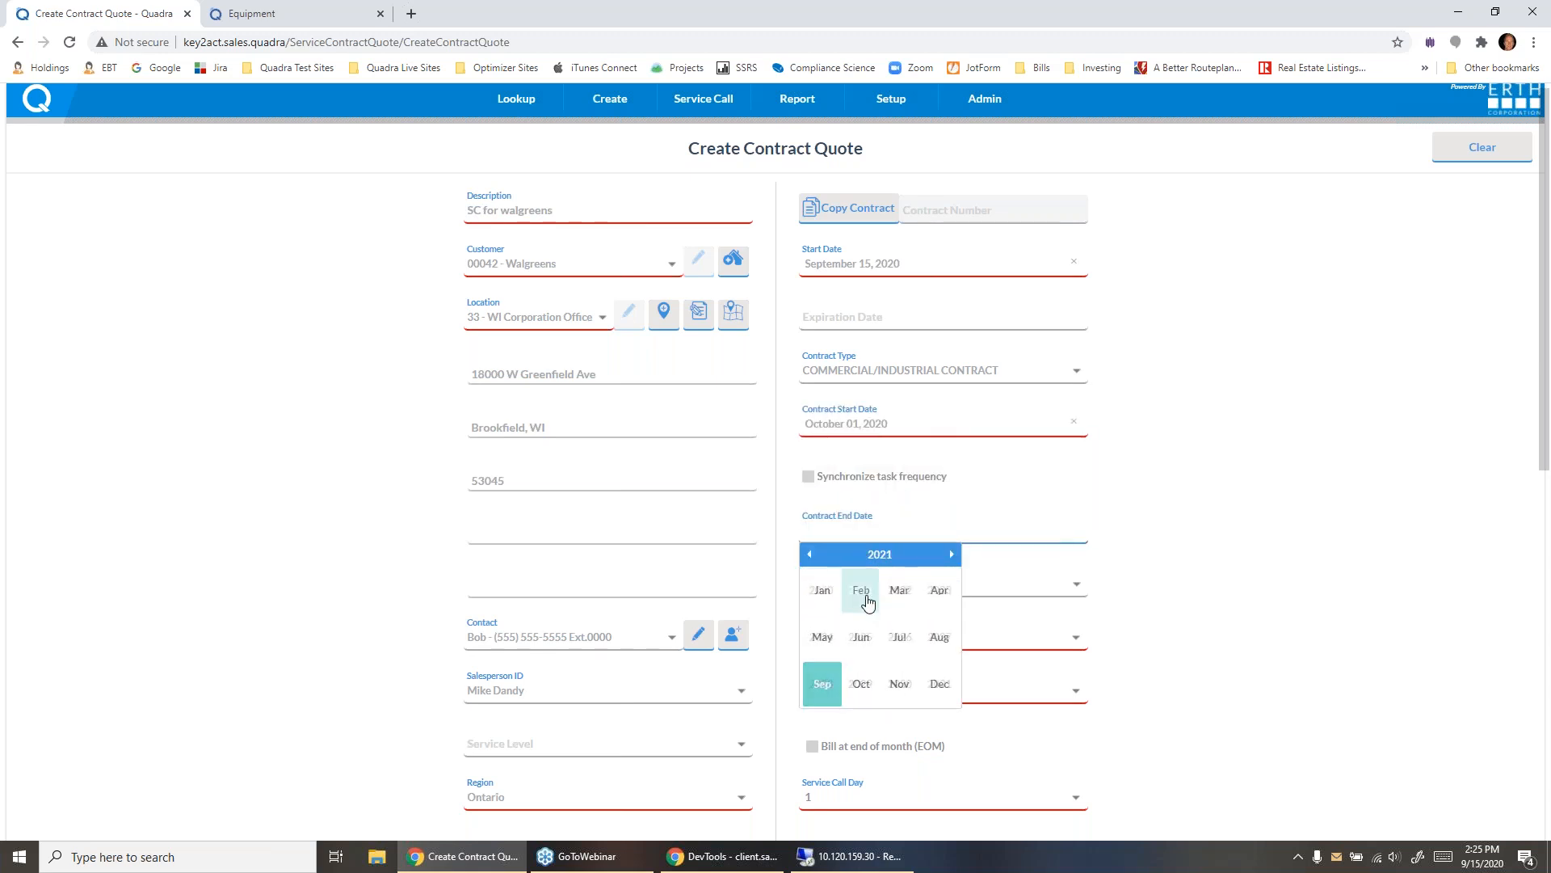
left_click(858, 683)
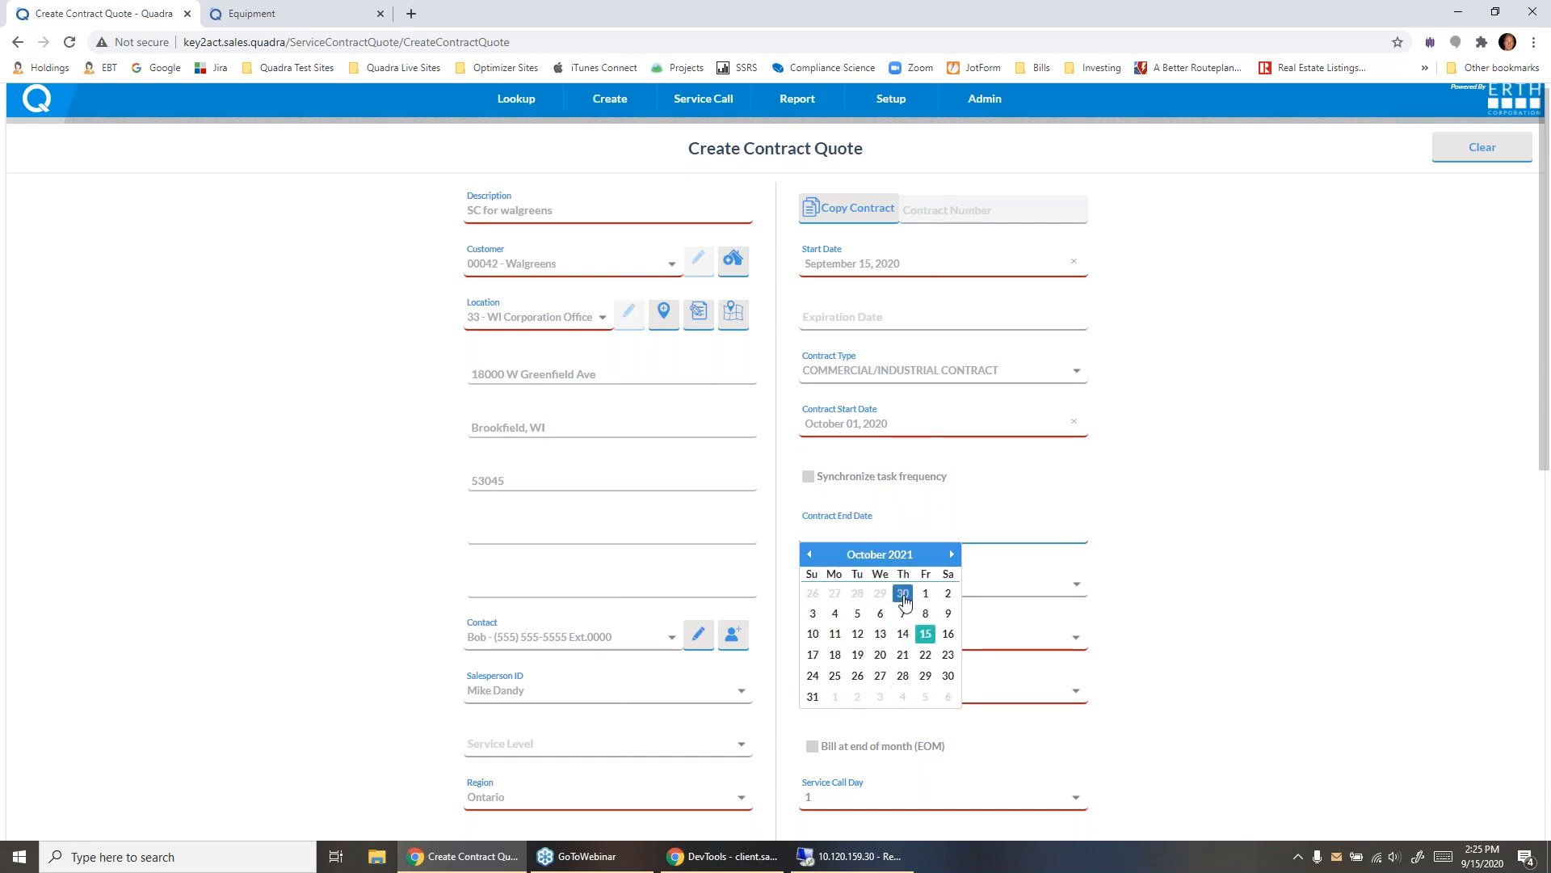
left_click(903, 595)
- Create the service contract from the completed quote form and its equipment list
scroll(1323, 530, "down", 7)
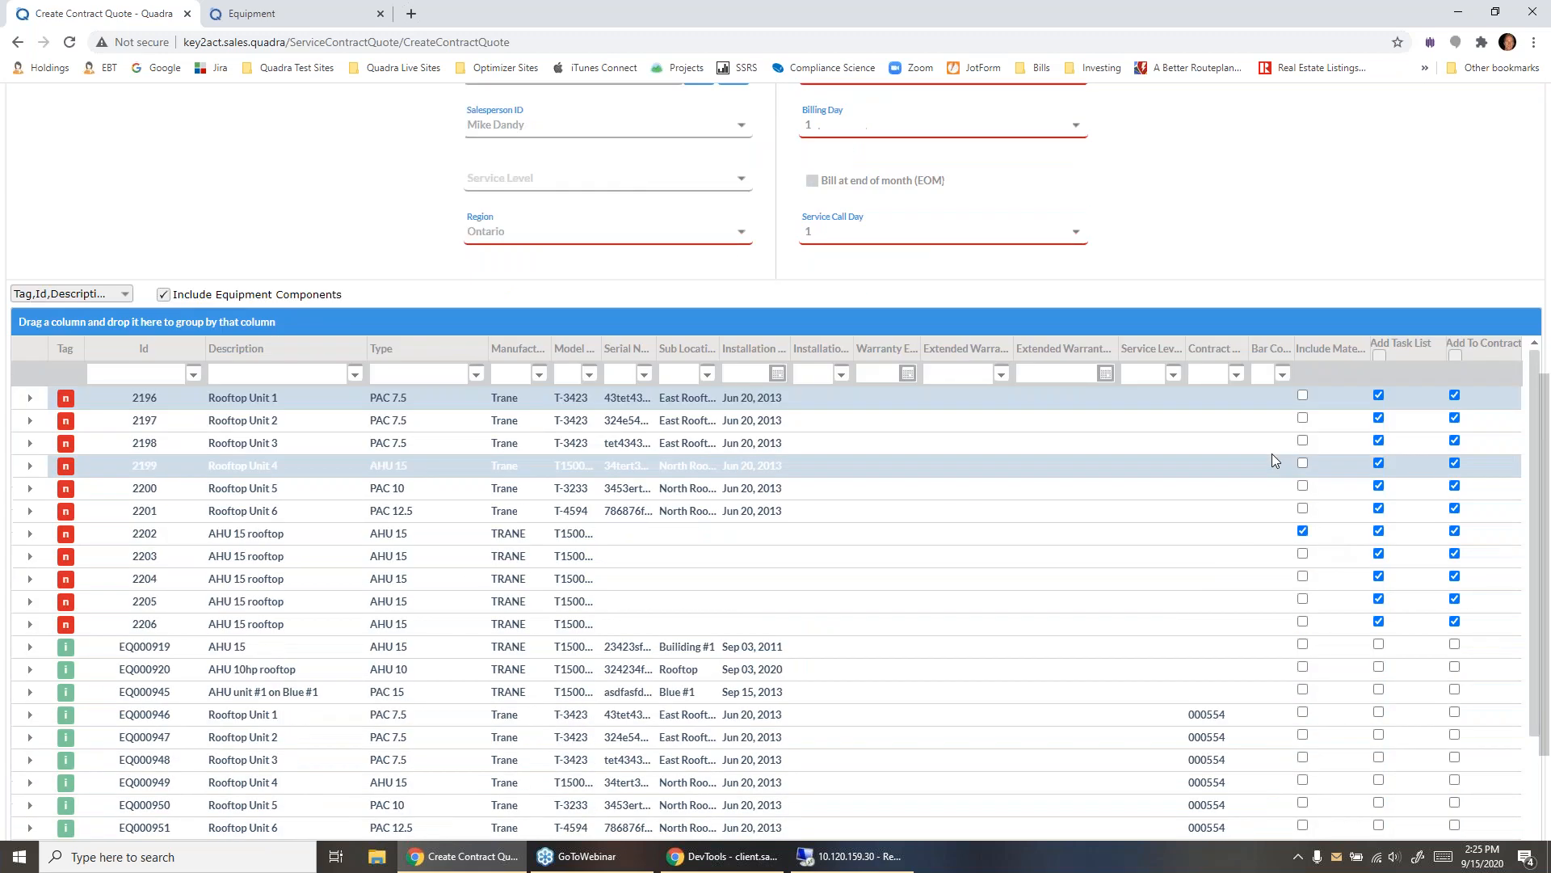
scroll(1244, 282, "down", 3)
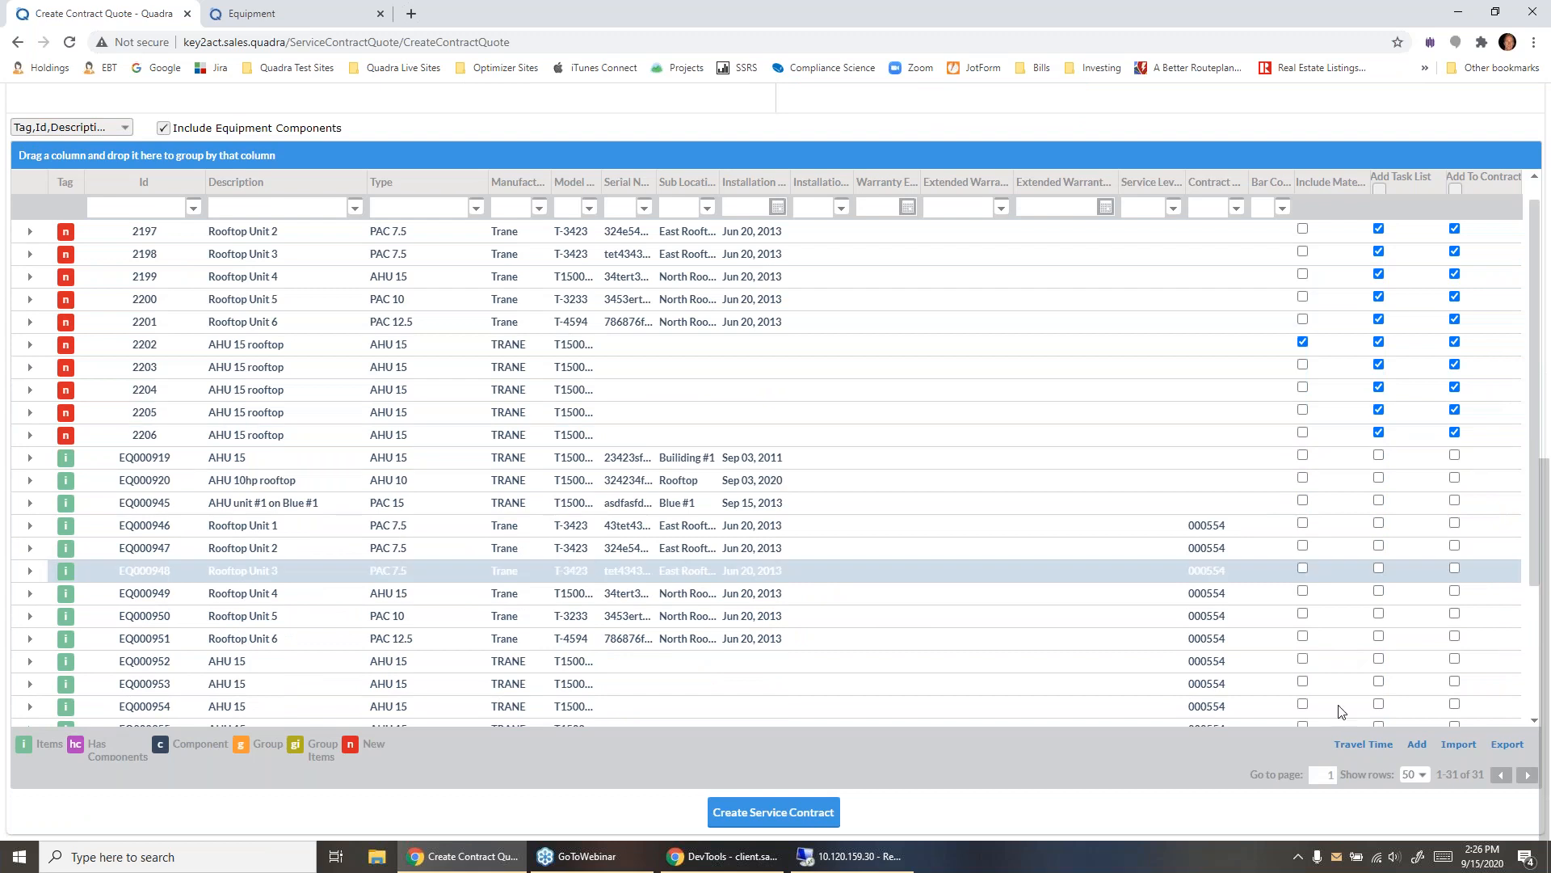
left_click(824, 810)
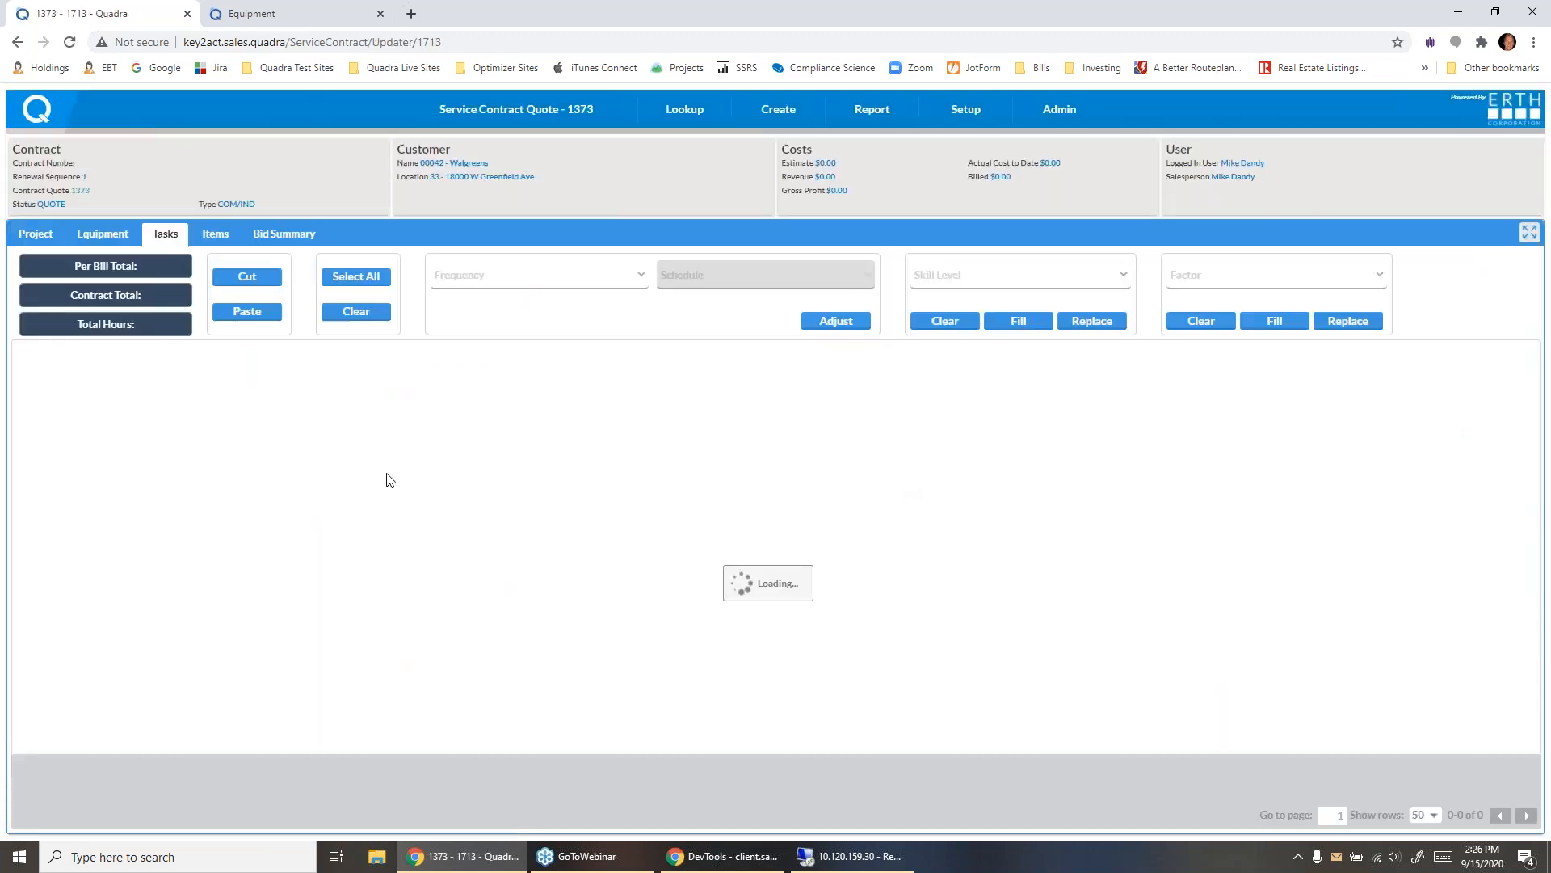
- Examine the contract total and the PAC7.5 task codes, and expand the task list to the full page
left_click_drag(107, 295, 172, 301)
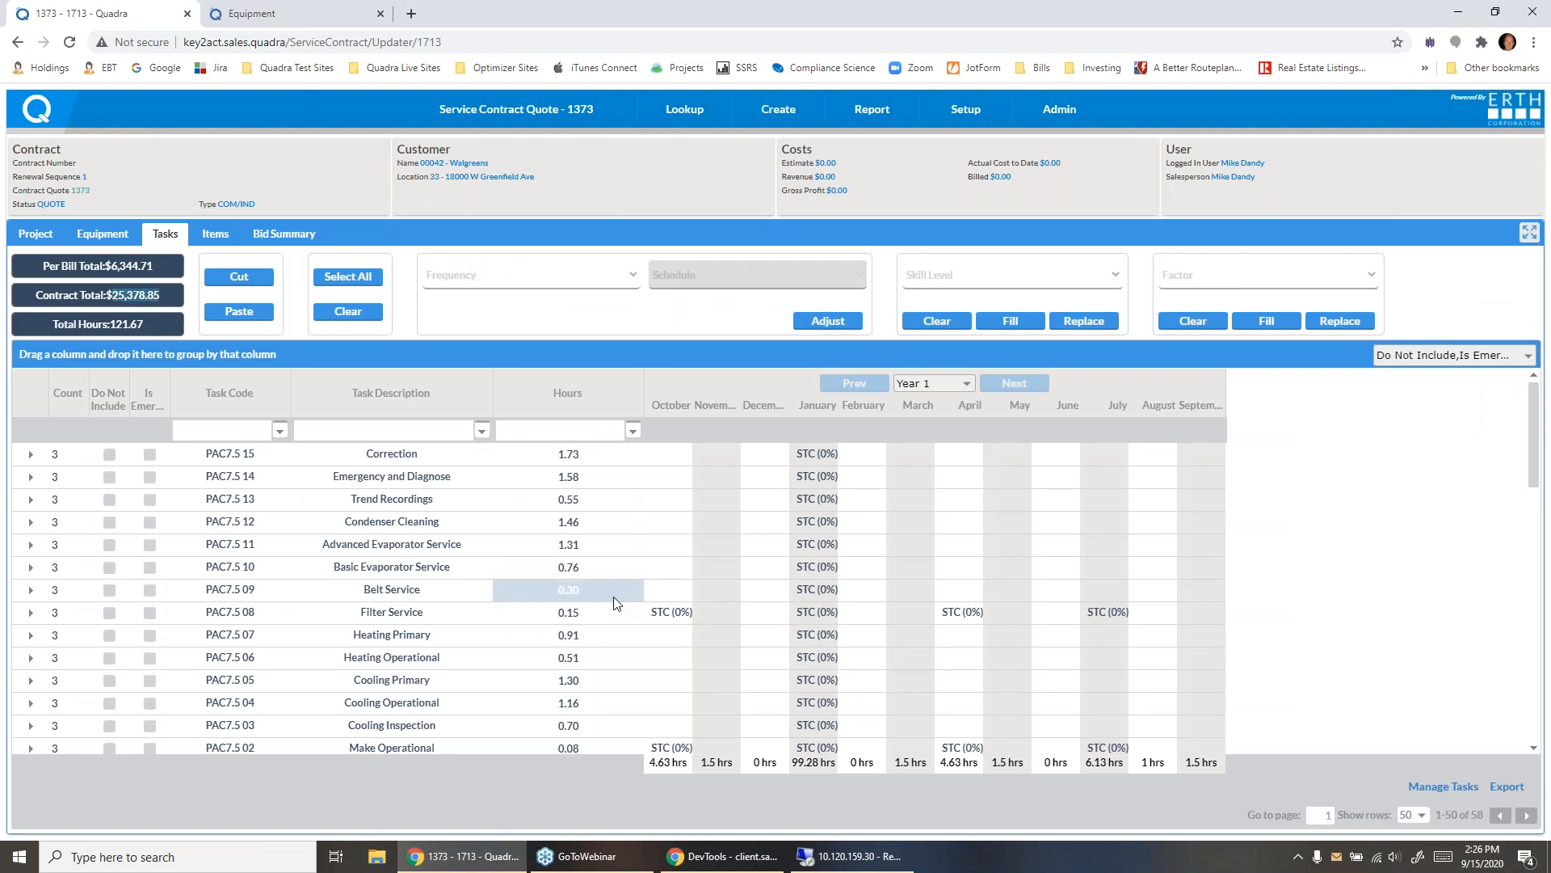
left_click(218, 451)
left_click(225, 545)
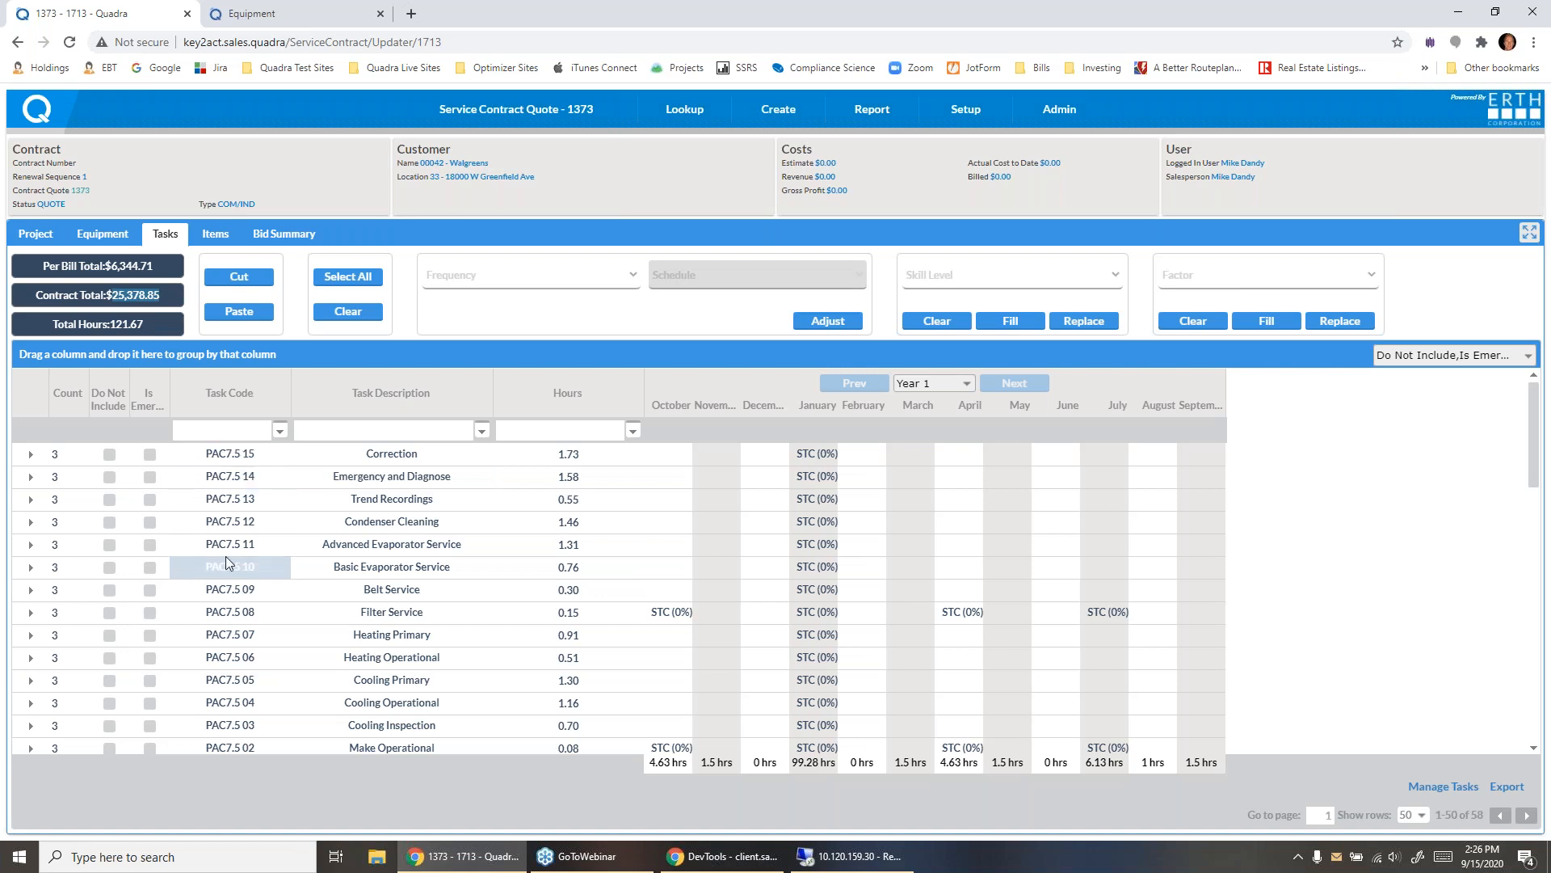
left_click(234, 500)
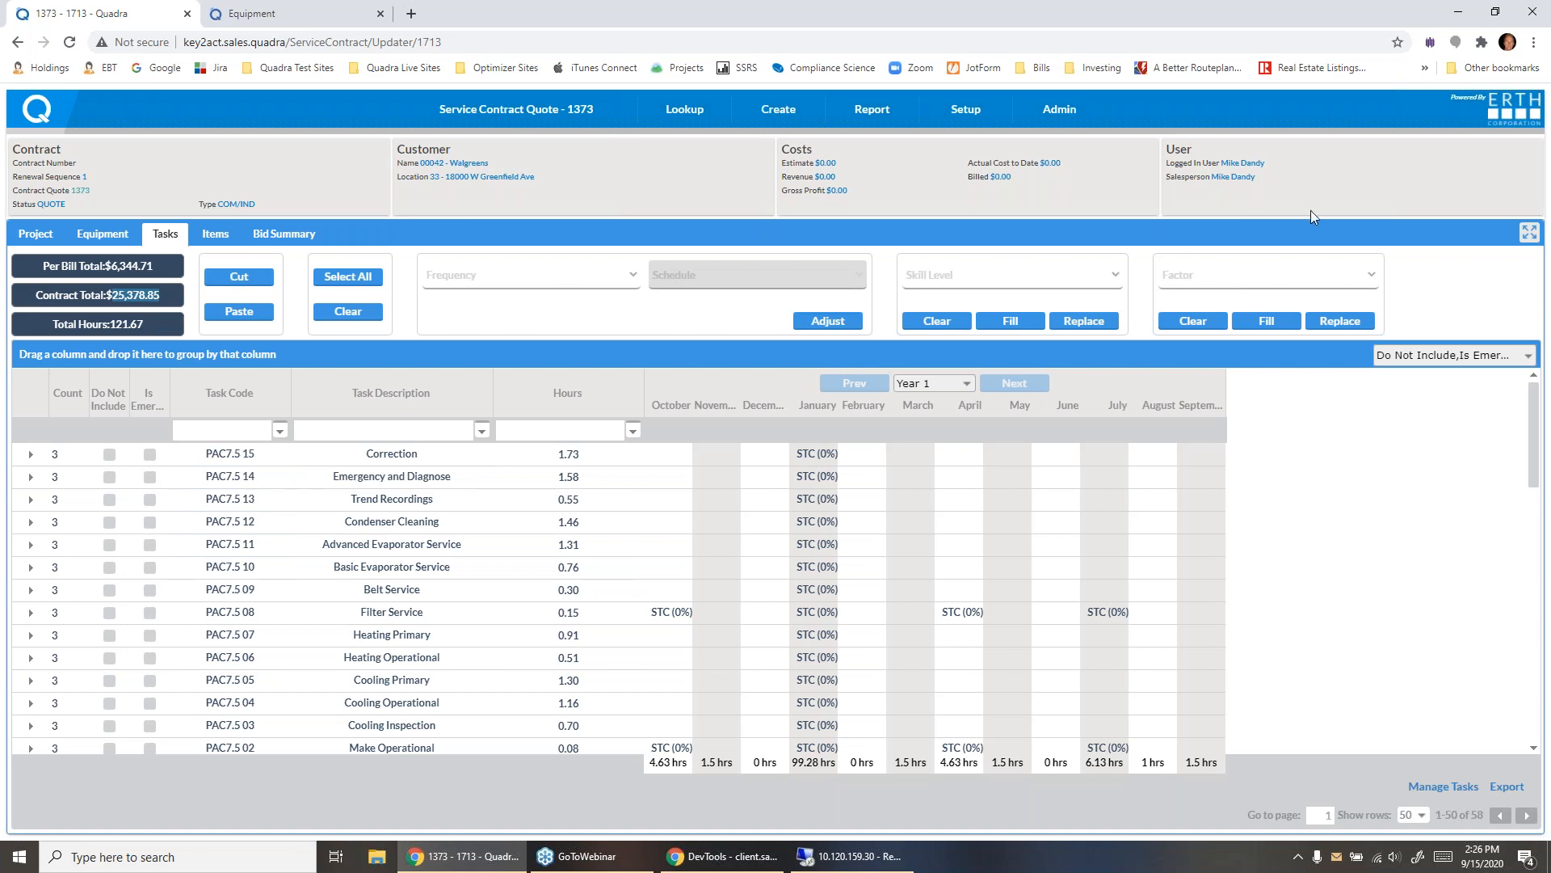
left_click(1530, 38)
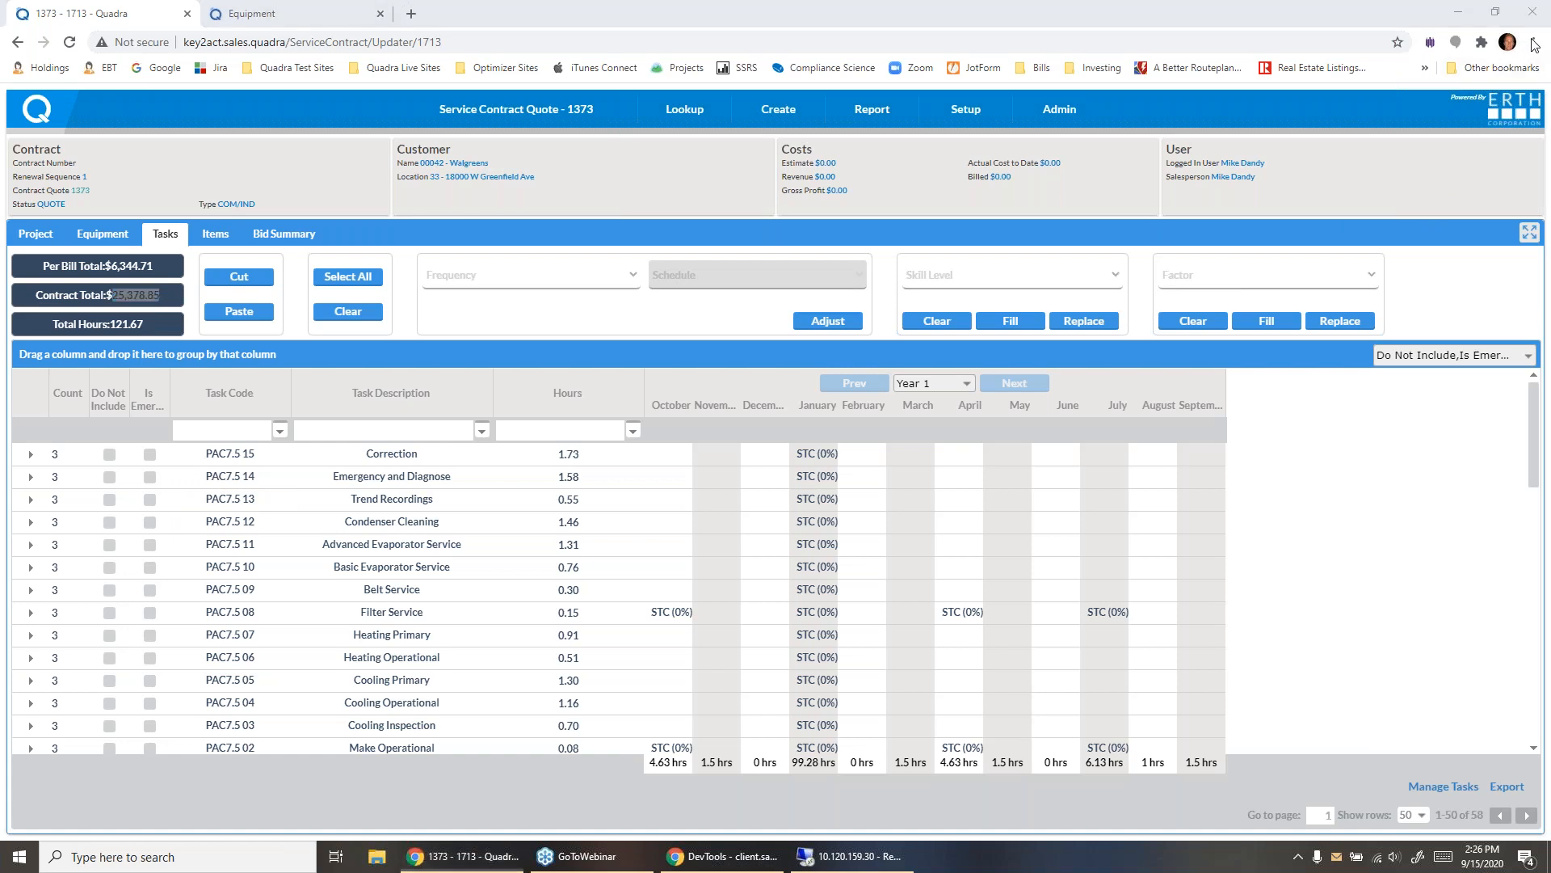
left_click(1528, 236)
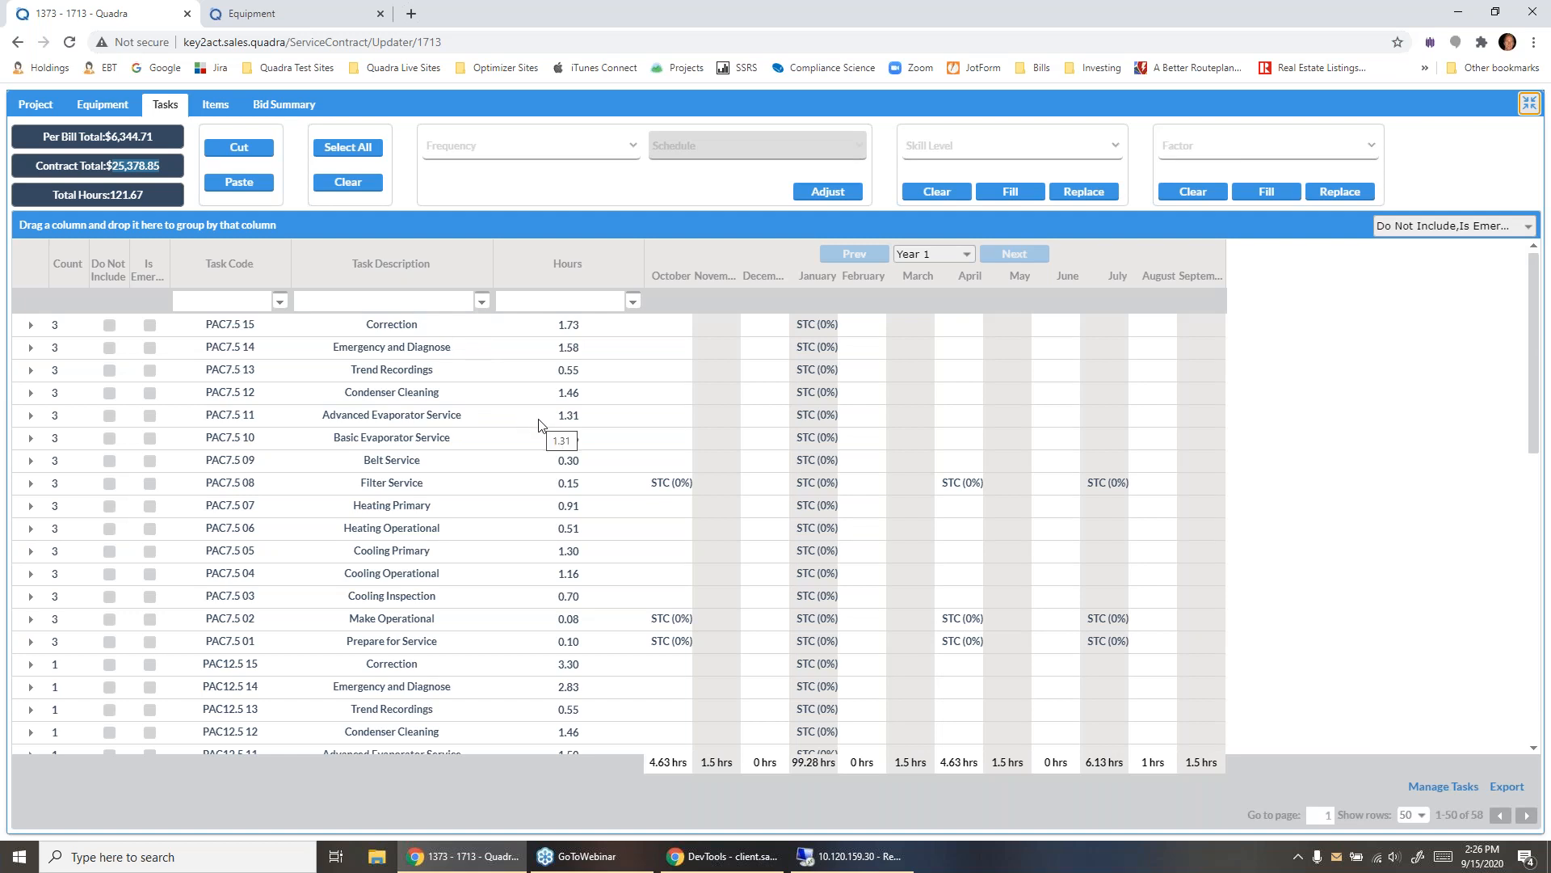
- Mark the PAC7.5 14 Emergency and Diagnose task as not included, checking the contract total before and after
left_click(112, 167)
left_click_drag(109, 165, 160, 166)
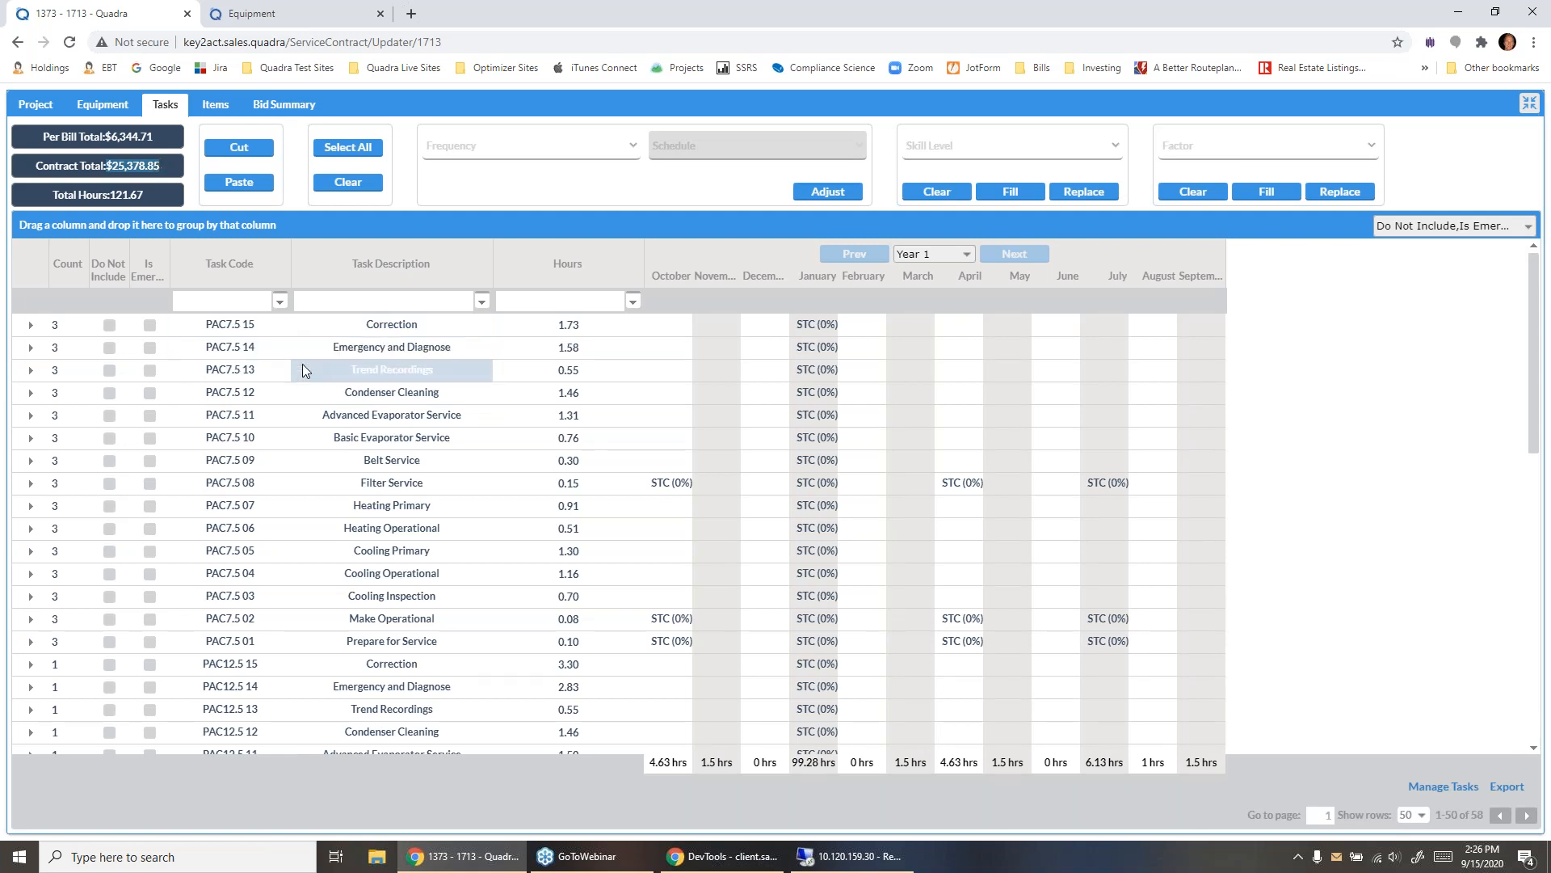
left_click(109, 349)
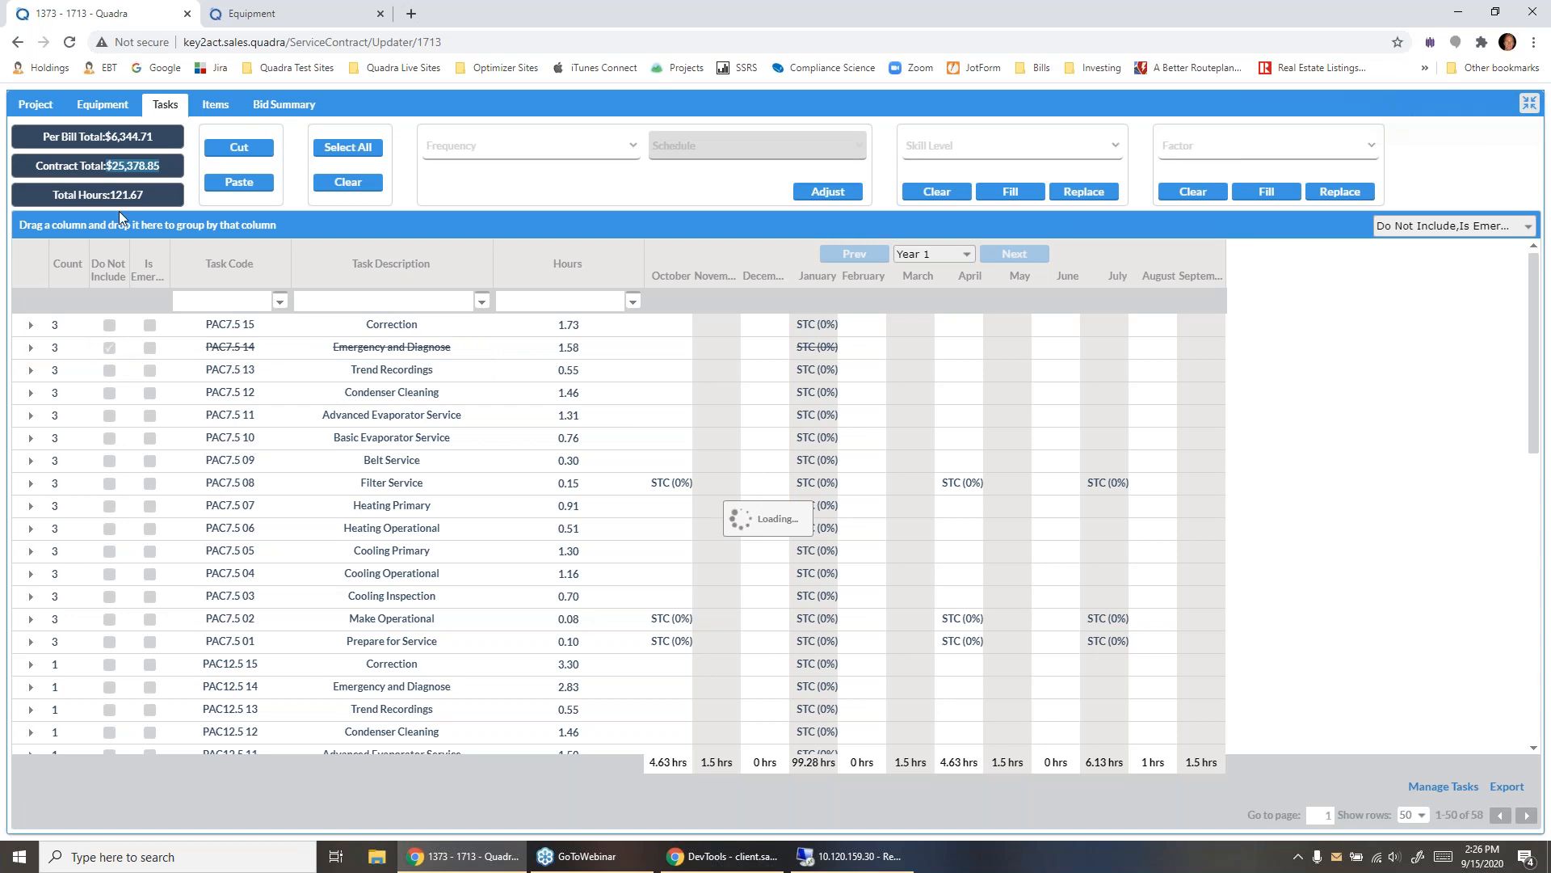
double_click(117, 169)
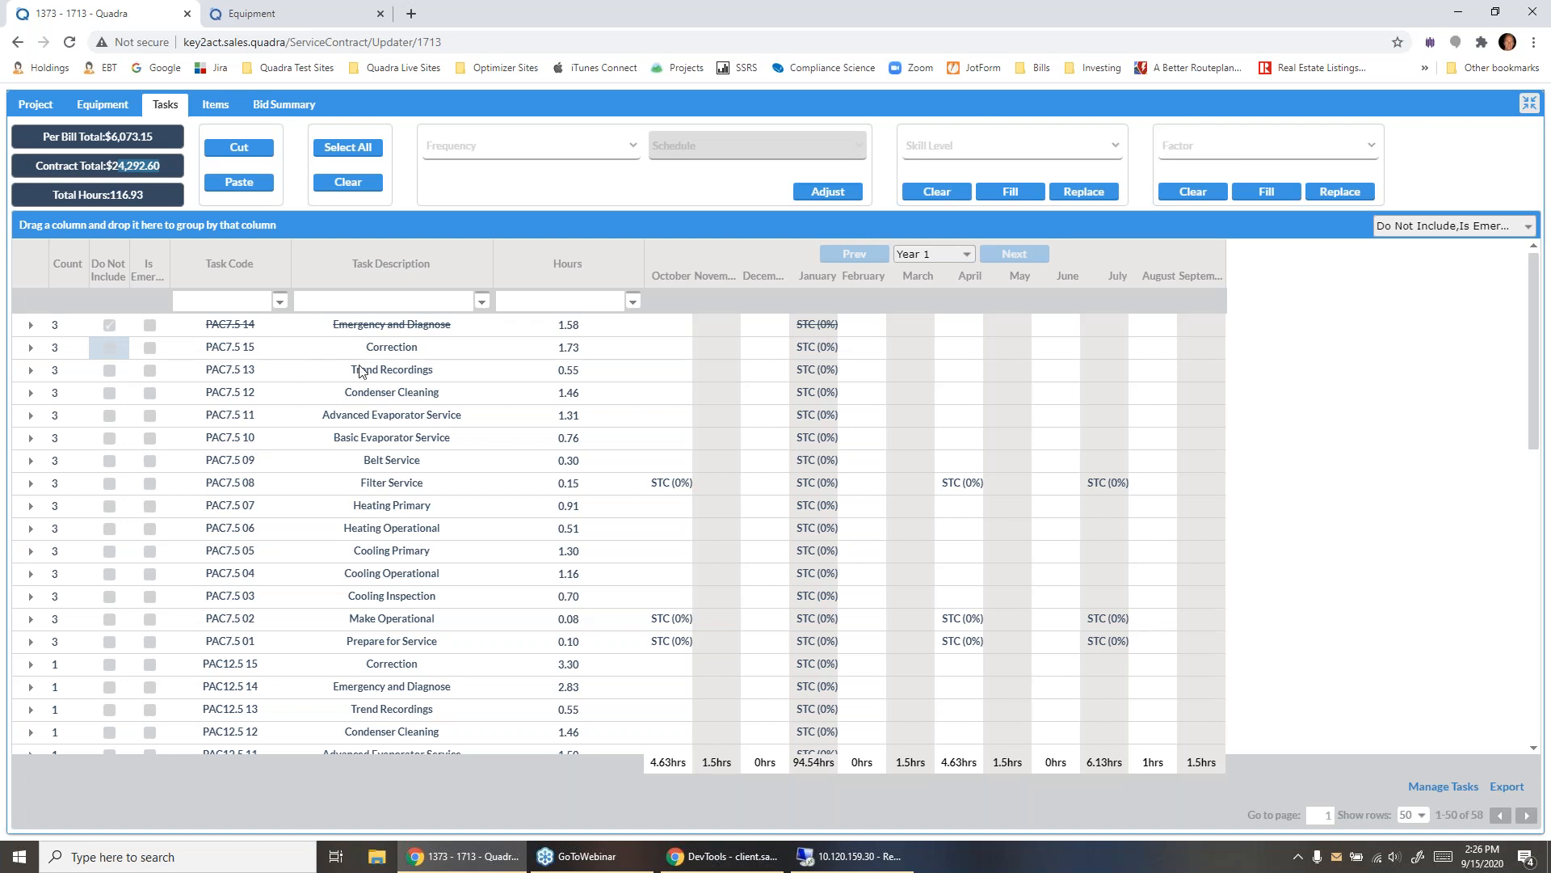
- Set the hours of the PAC7.5 15 Correction task to 2.00
left_click(562, 354)
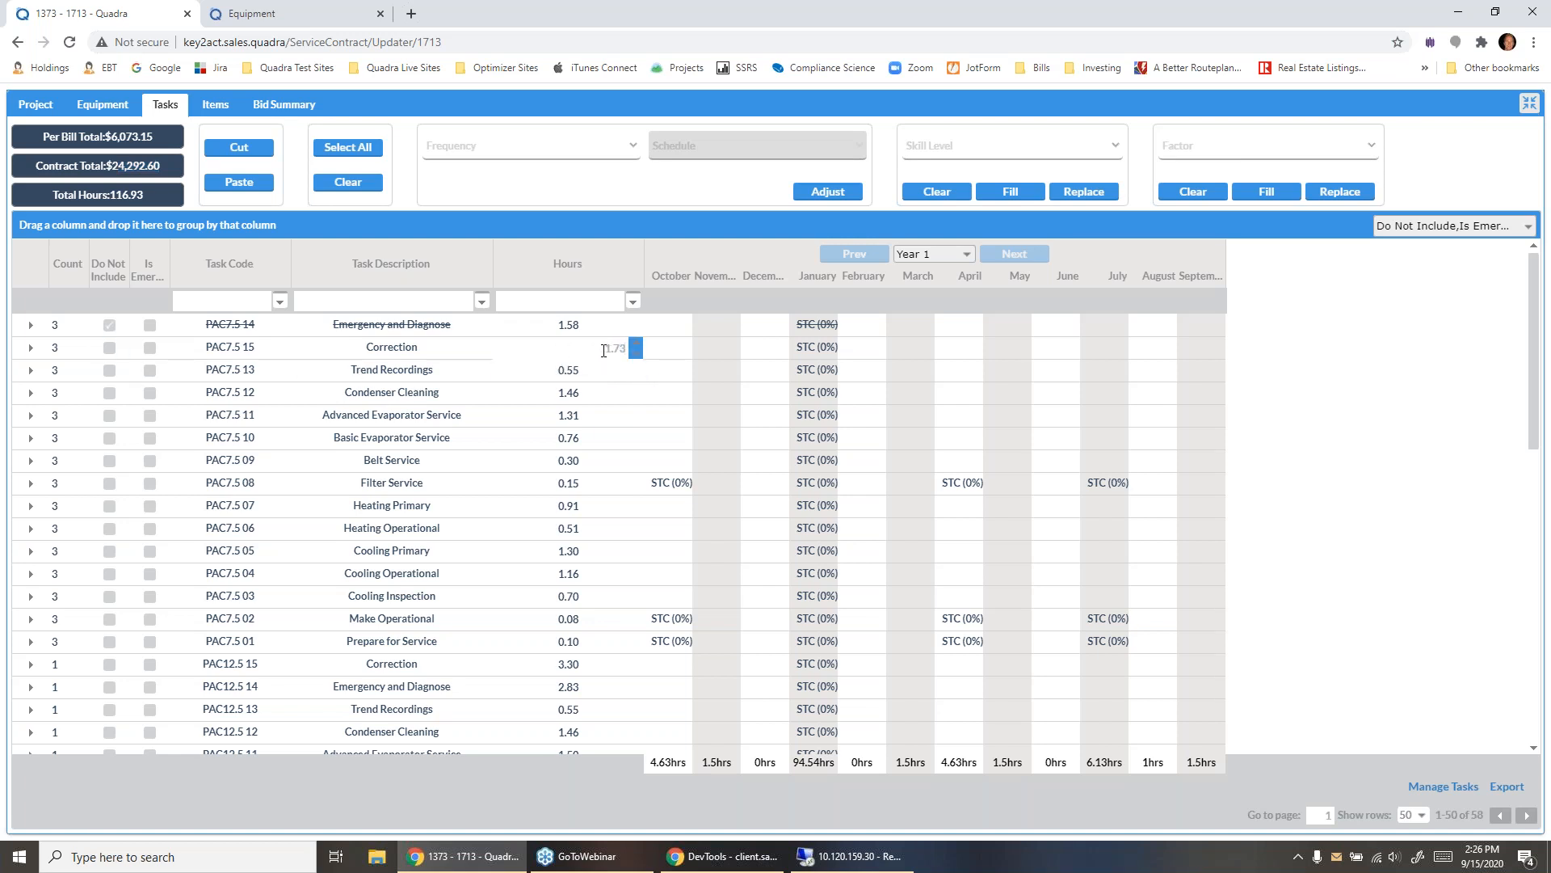
left_click_drag(606, 351, 636, 356)
left_click(624, 349)
key("Return")
left_click(572, 350)
left_click(632, 348)
key("Return")
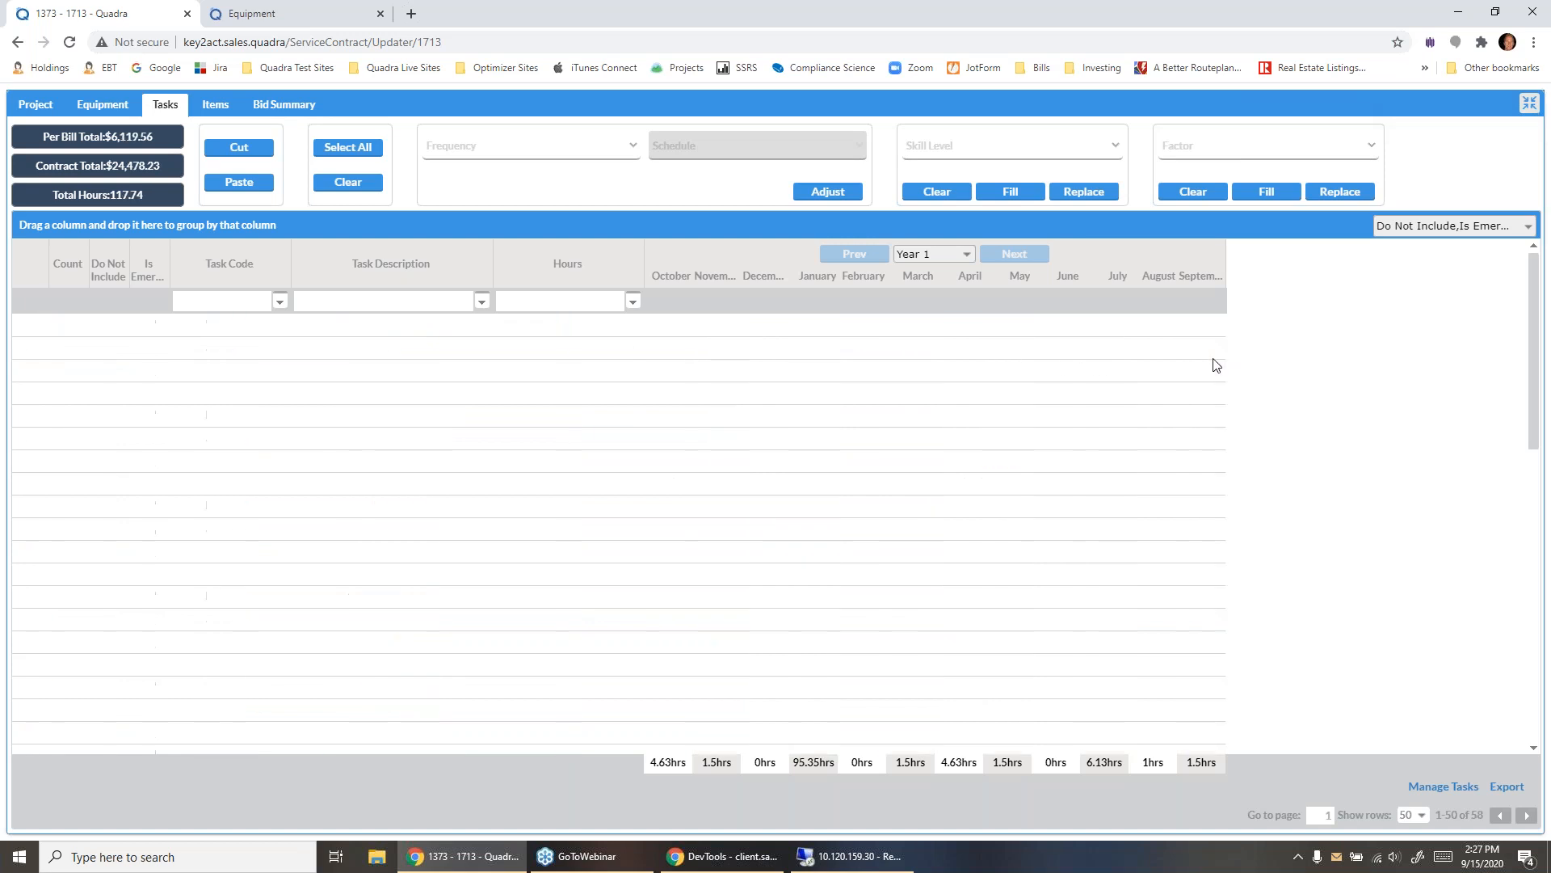
- Adjust the PAC7.5 15 Correction task to a 4-MONTH frequency with the schedule "Every 4 Mo. begin in Jan"
left_click(623, 146)
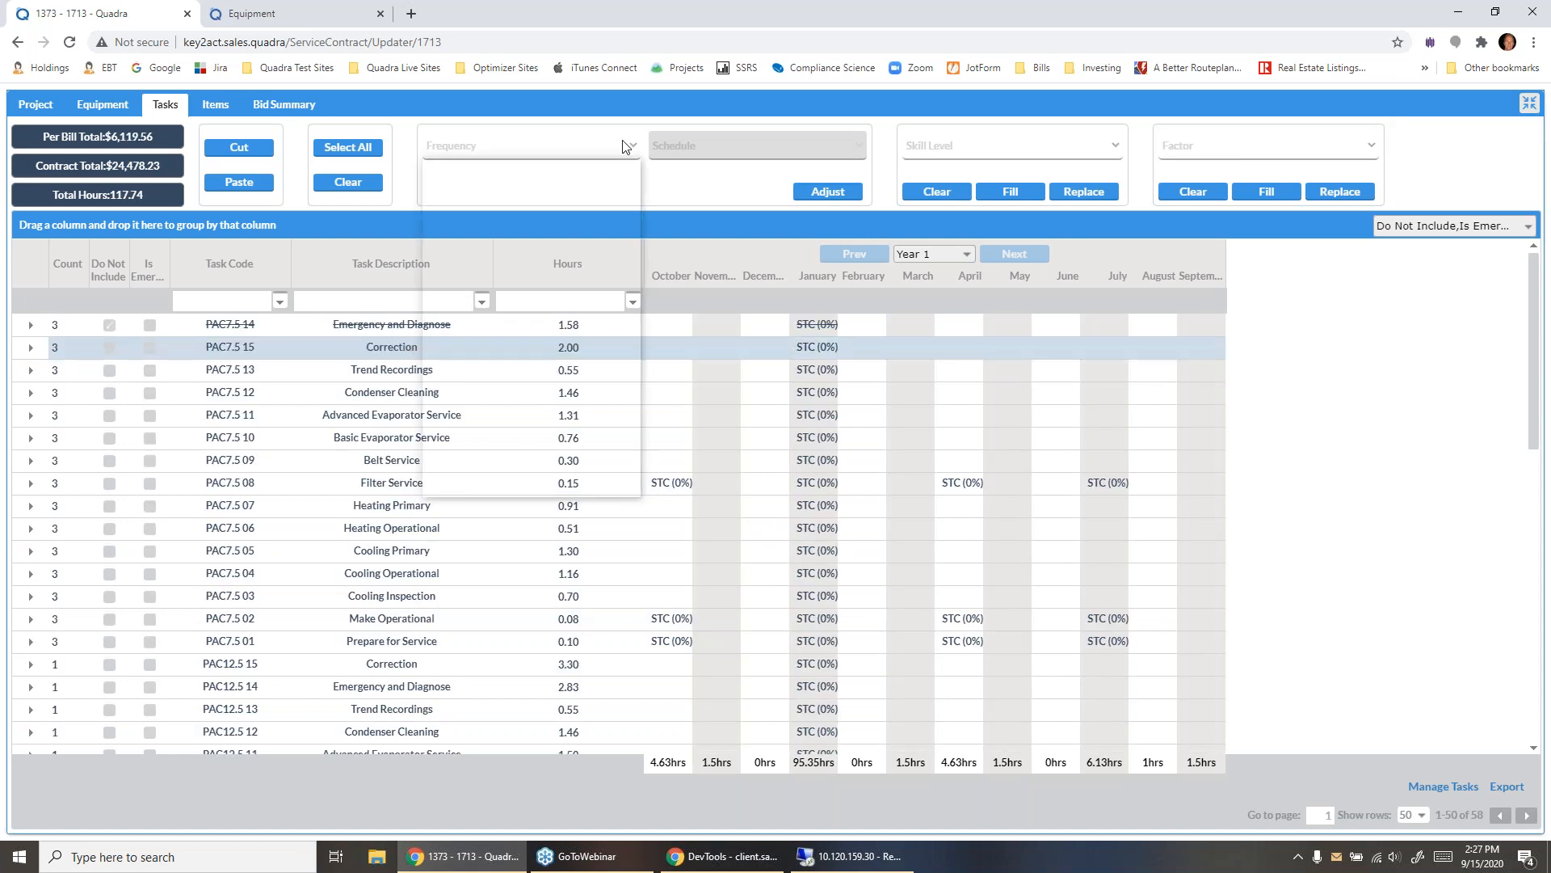
left_click(614, 246)
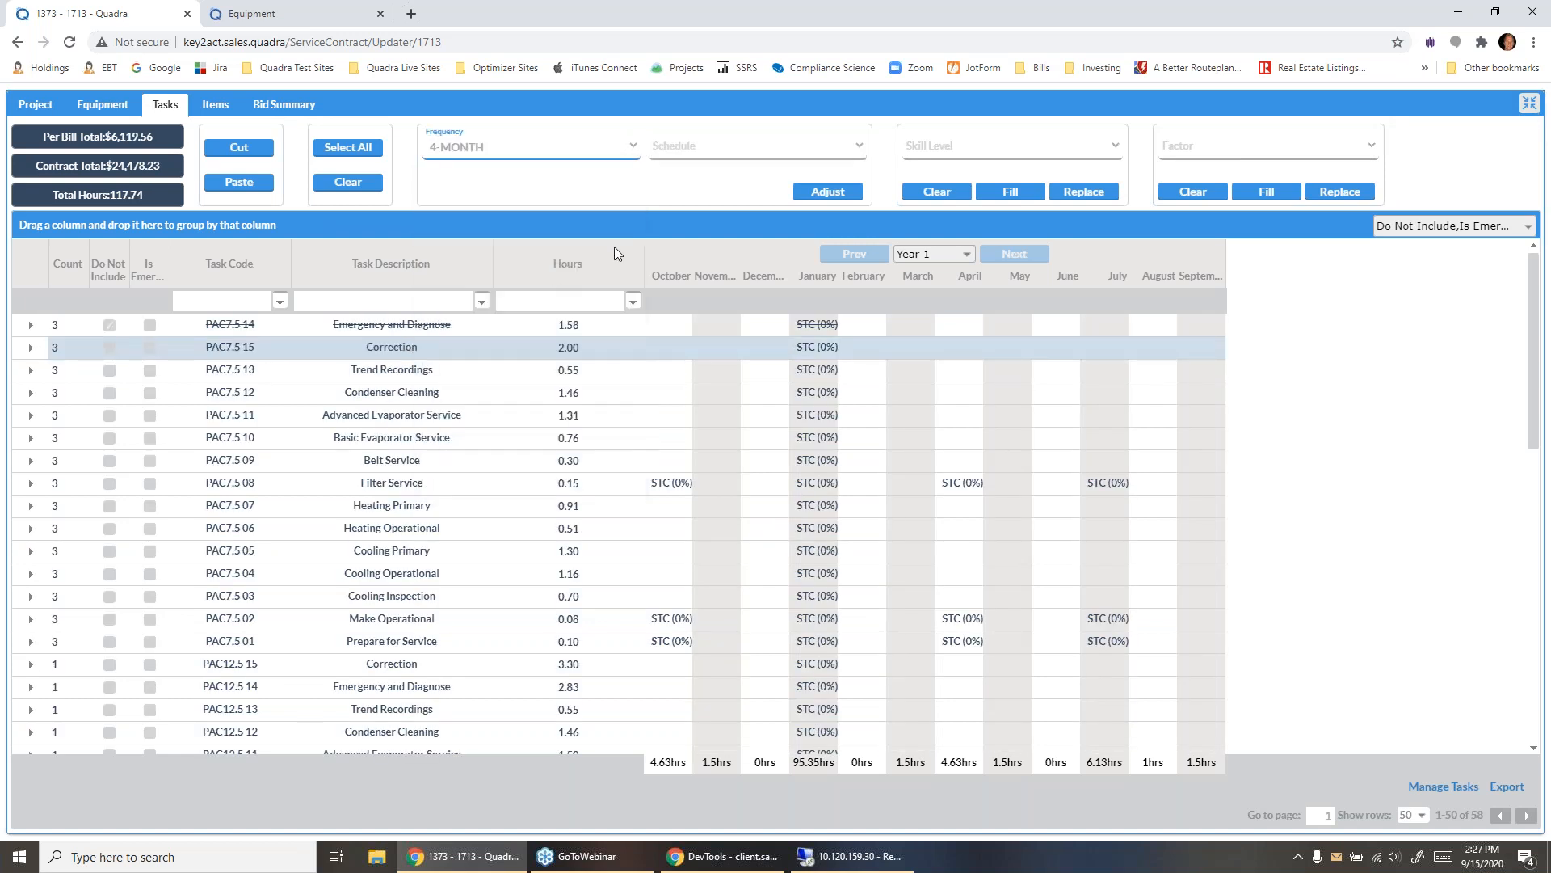
left_click(770, 154)
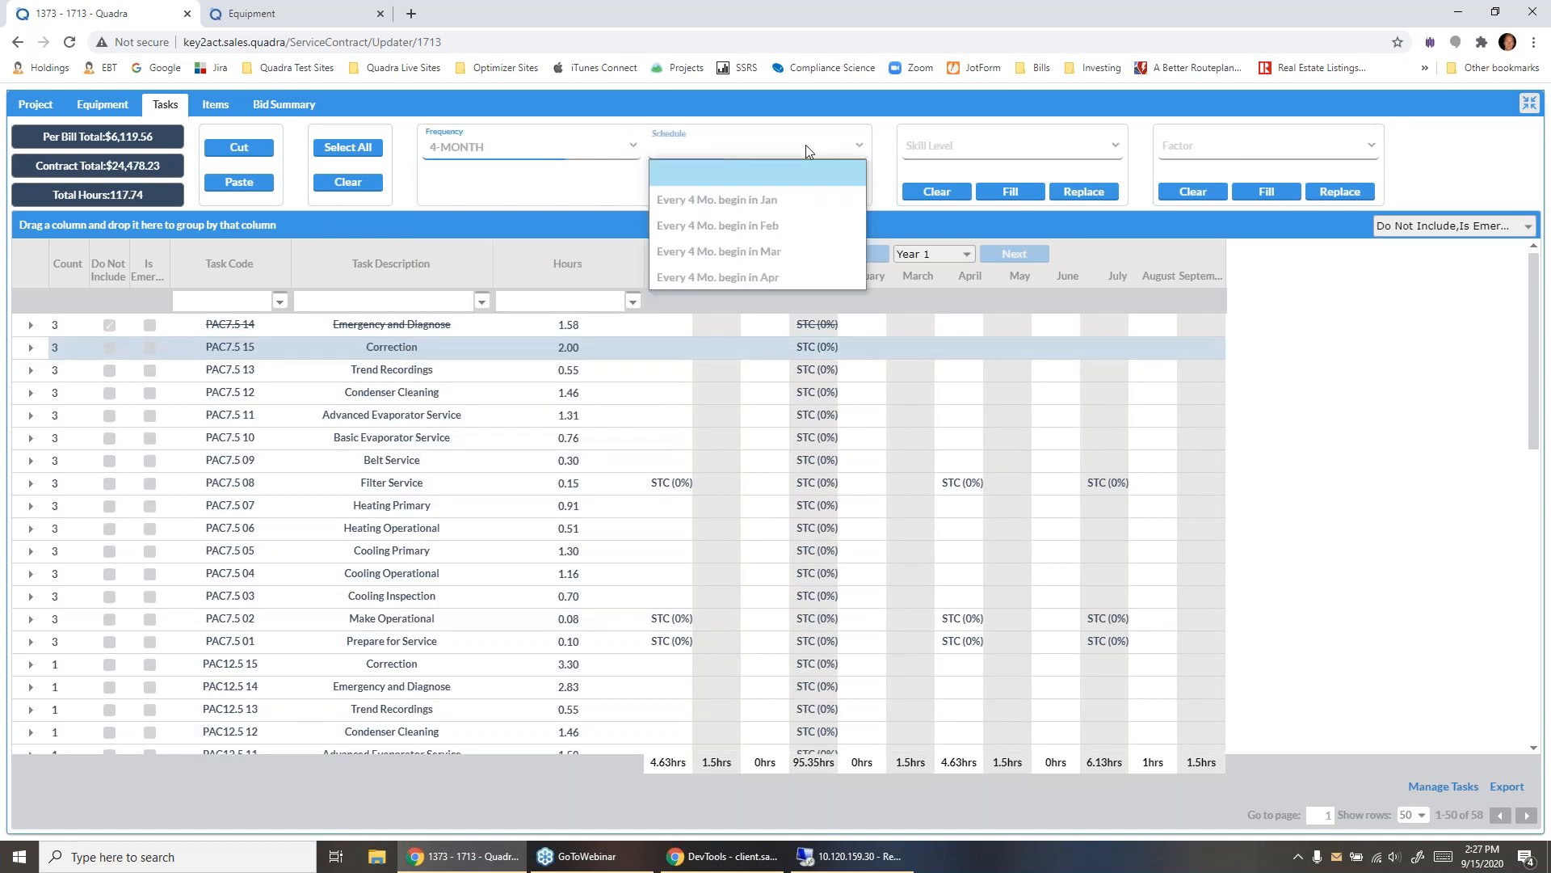
left_click(778, 202)
left_click(838, 197)
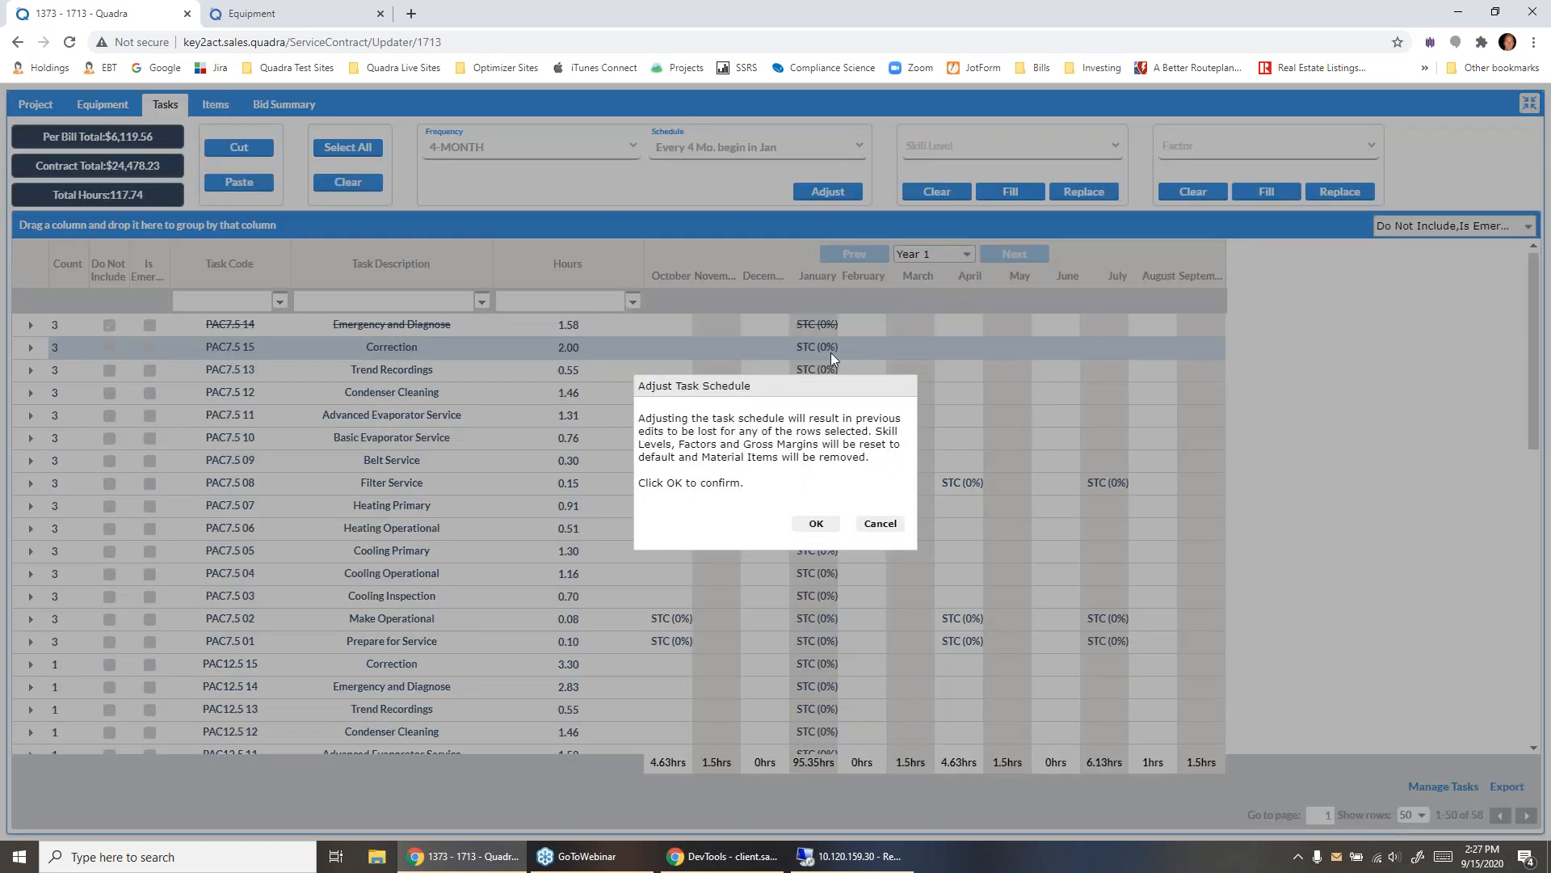
left_click(817, 523)
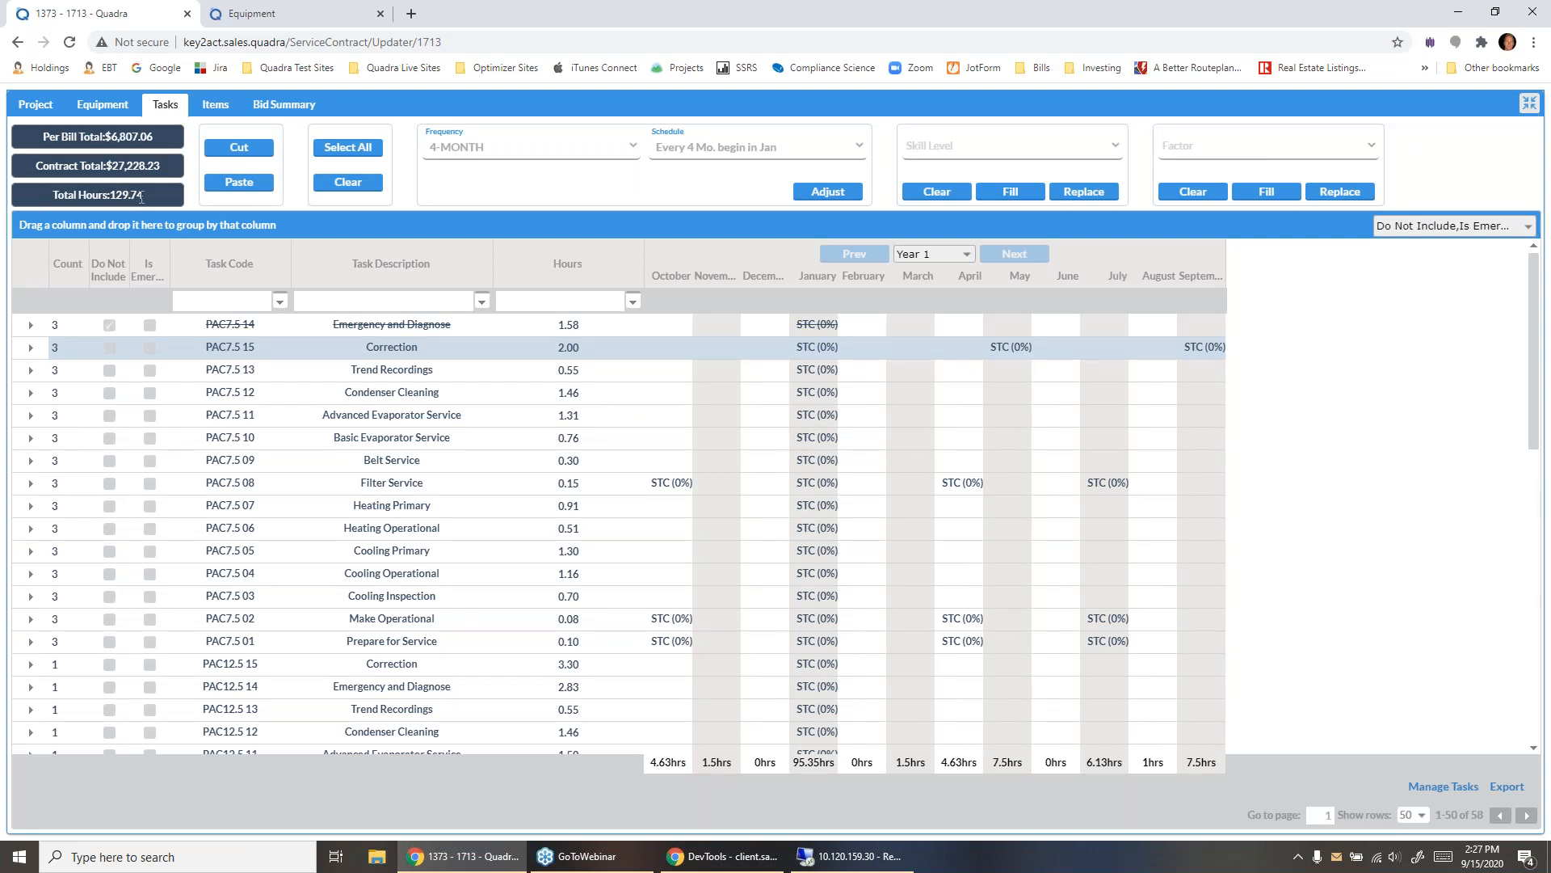
- Move all tasks scheduled in the January column of Year 1 to December
left_click(812, 276)
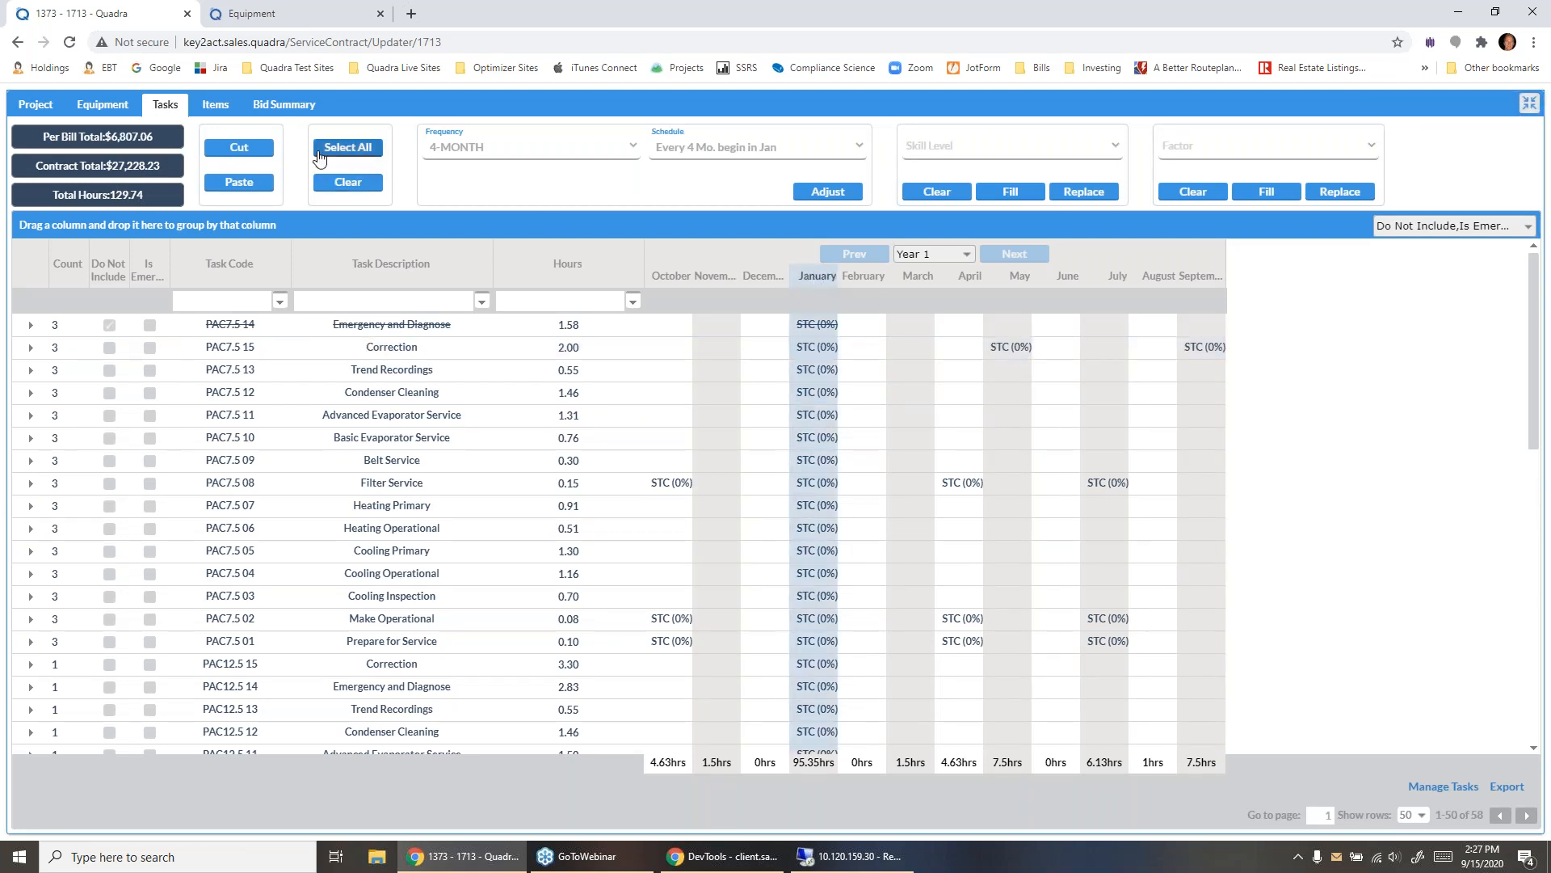
left_click(240, 147)
left_click(759, 278)
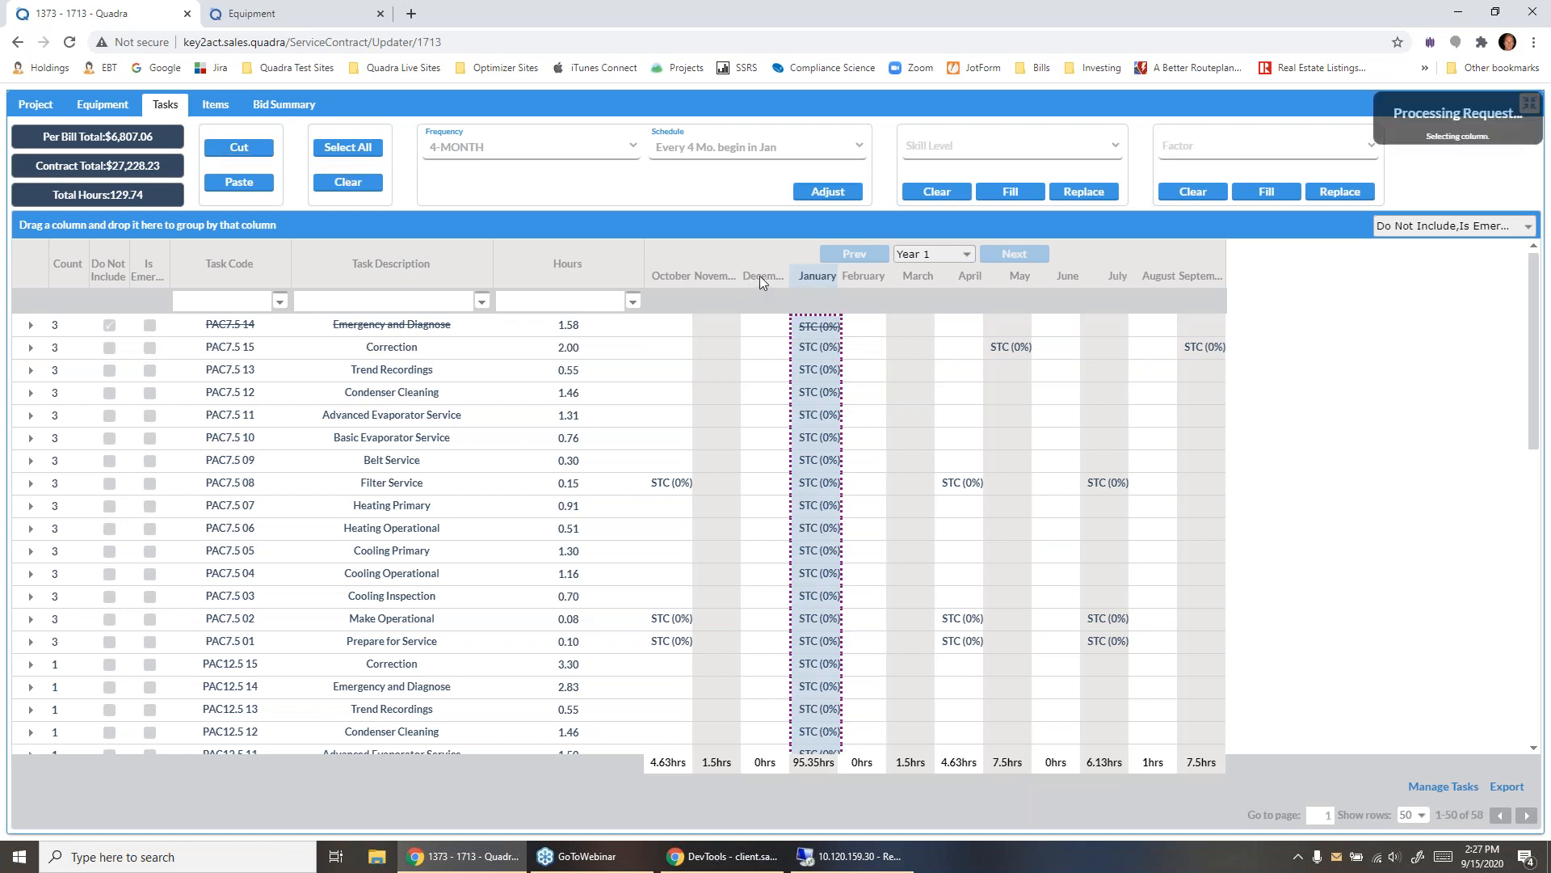
left_click(239, 182)
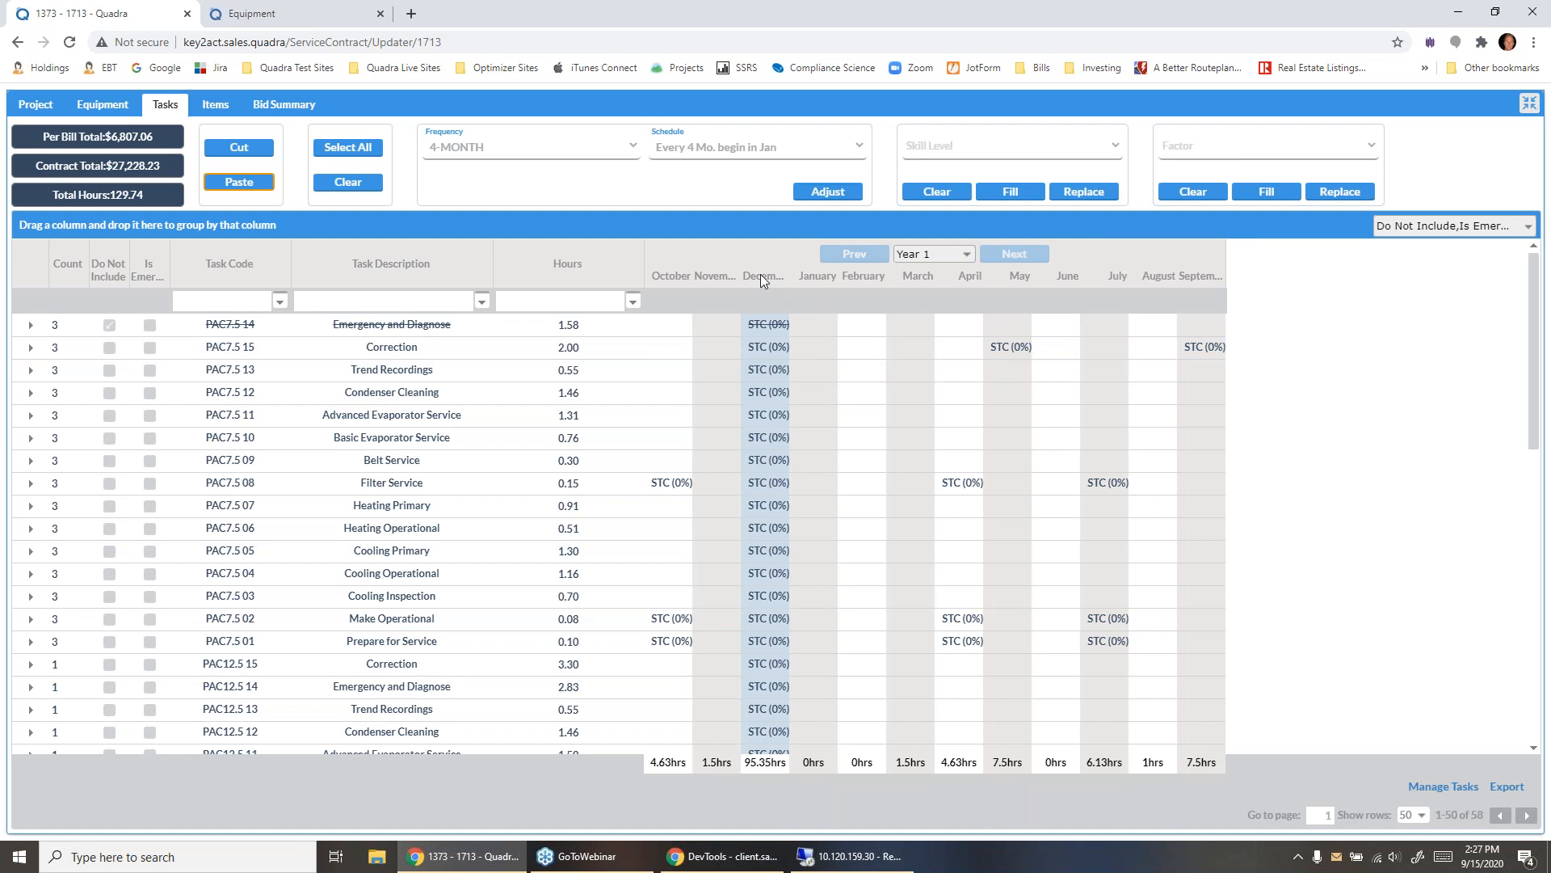
- Replace the factor of all December tasks with 20.00000
left_click(1372, 146)
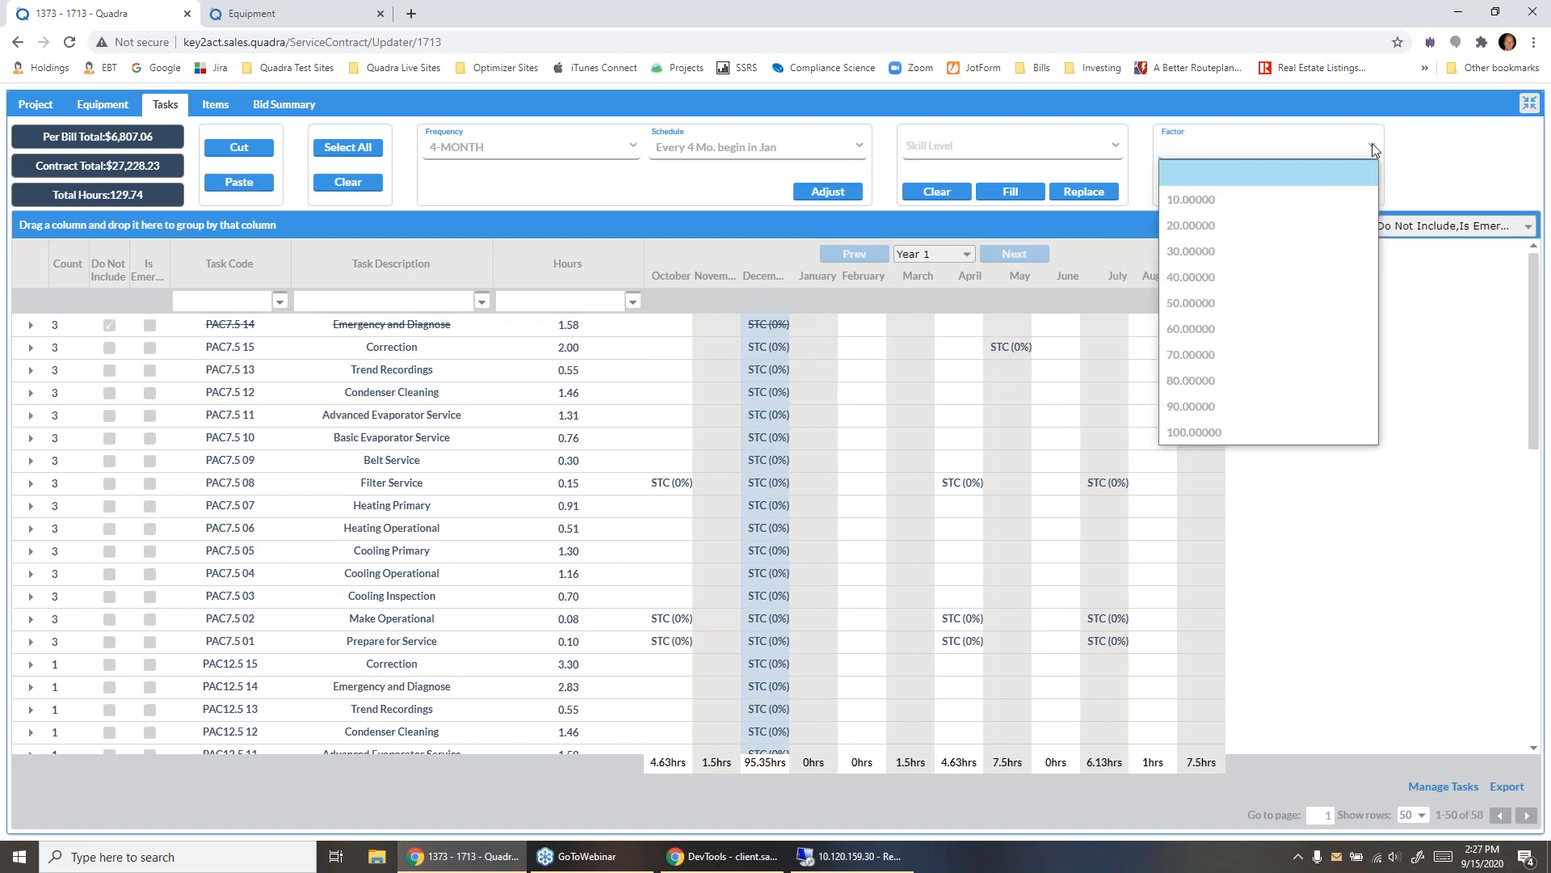
left_click(1210, 234)
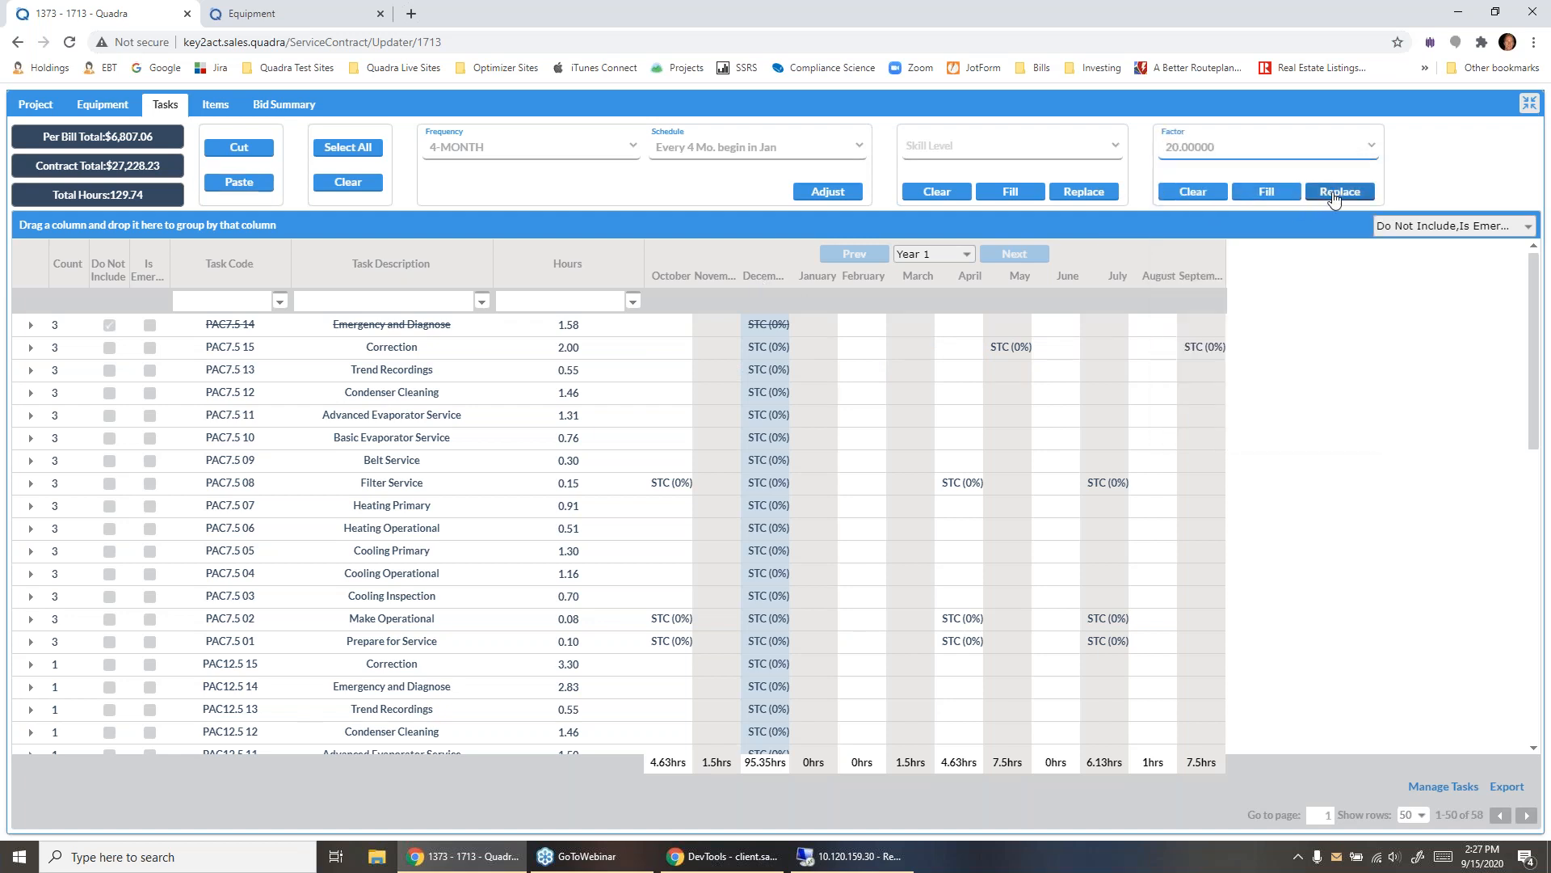
left_click(1323, 194)
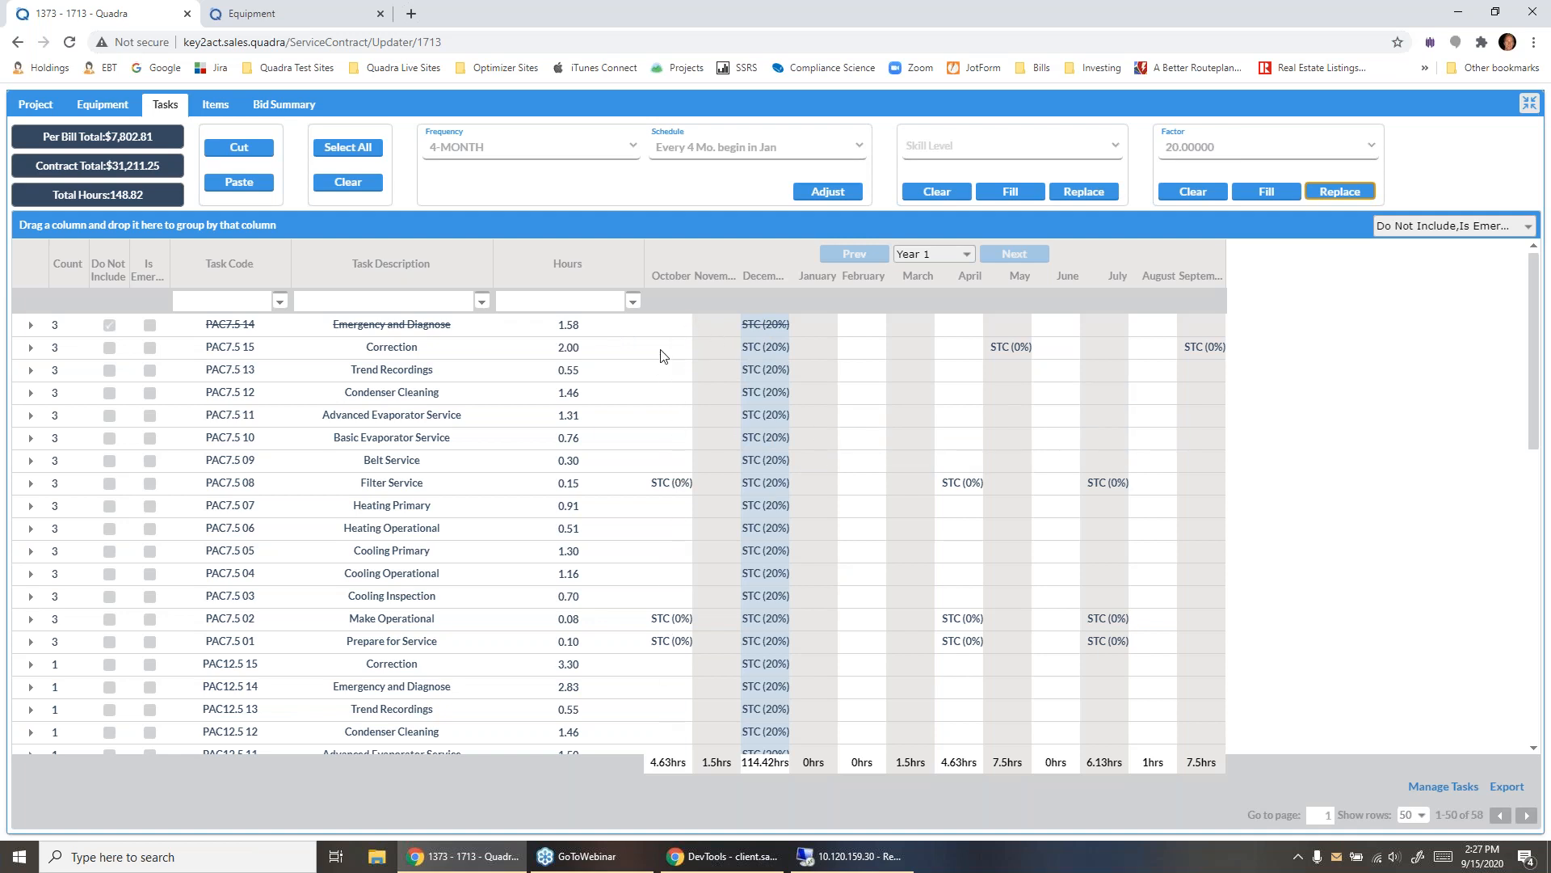
- Check the contract's scheduled items, and clear the skill levels of all tasks in the October column
left_click(215, 104)
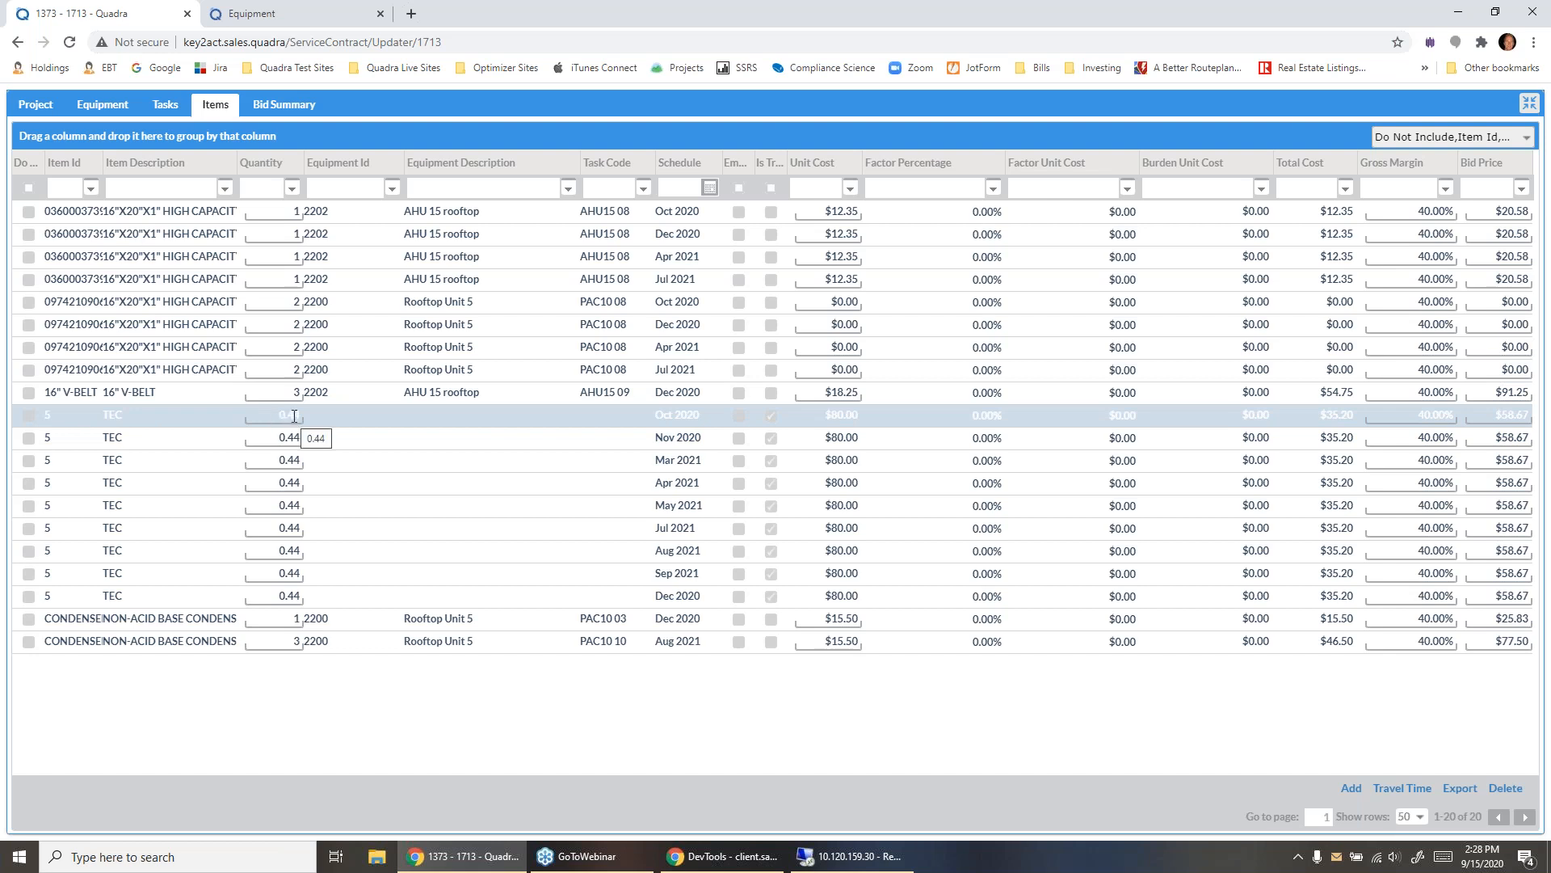
left_click(165, 105)
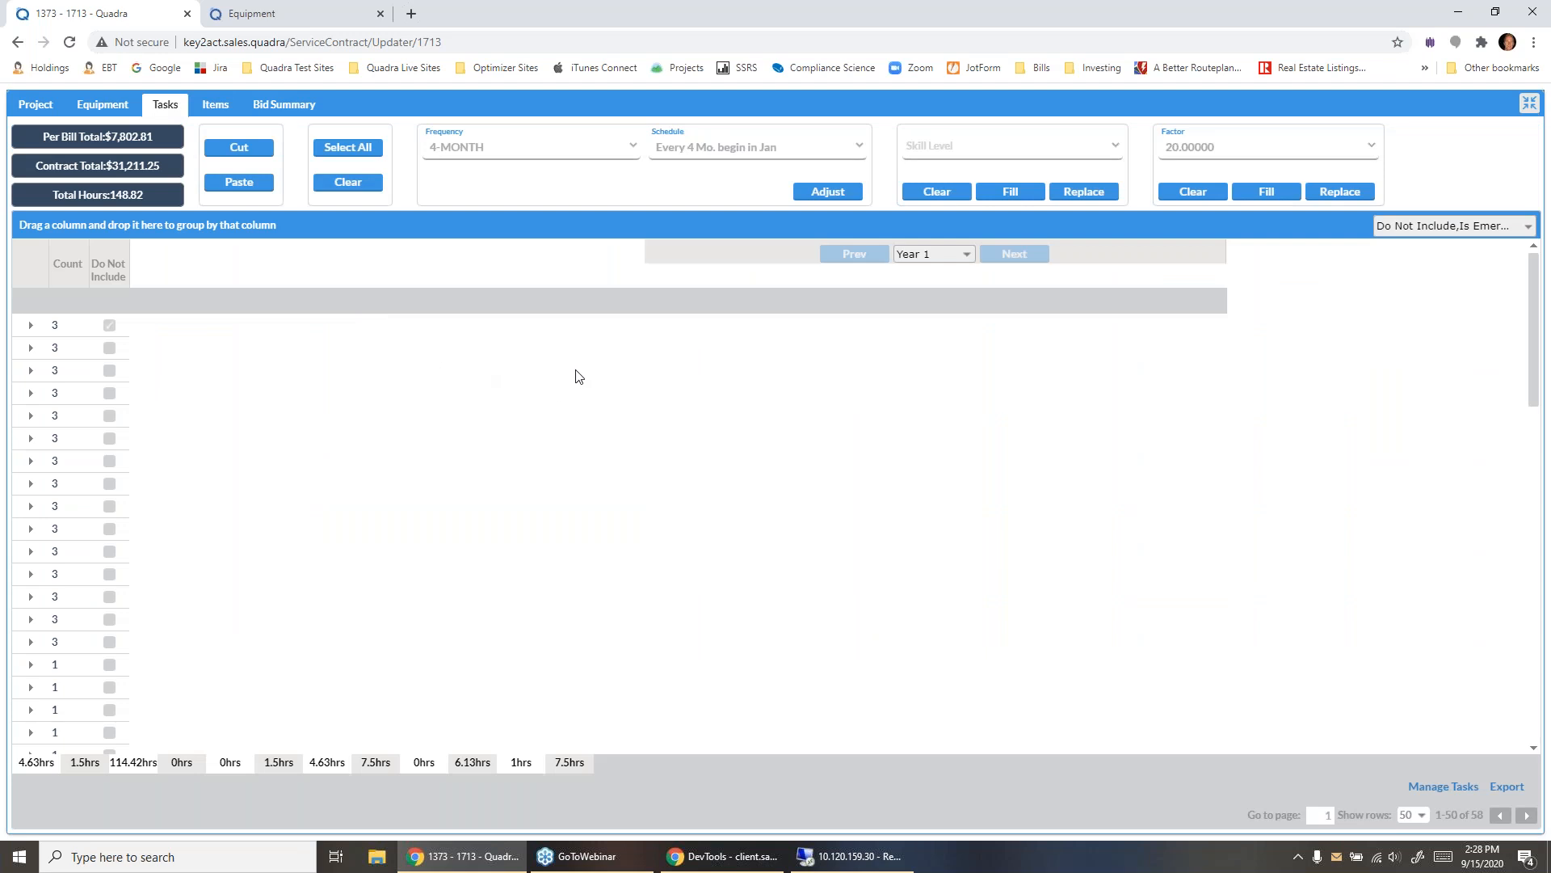
left_click(676, 274)
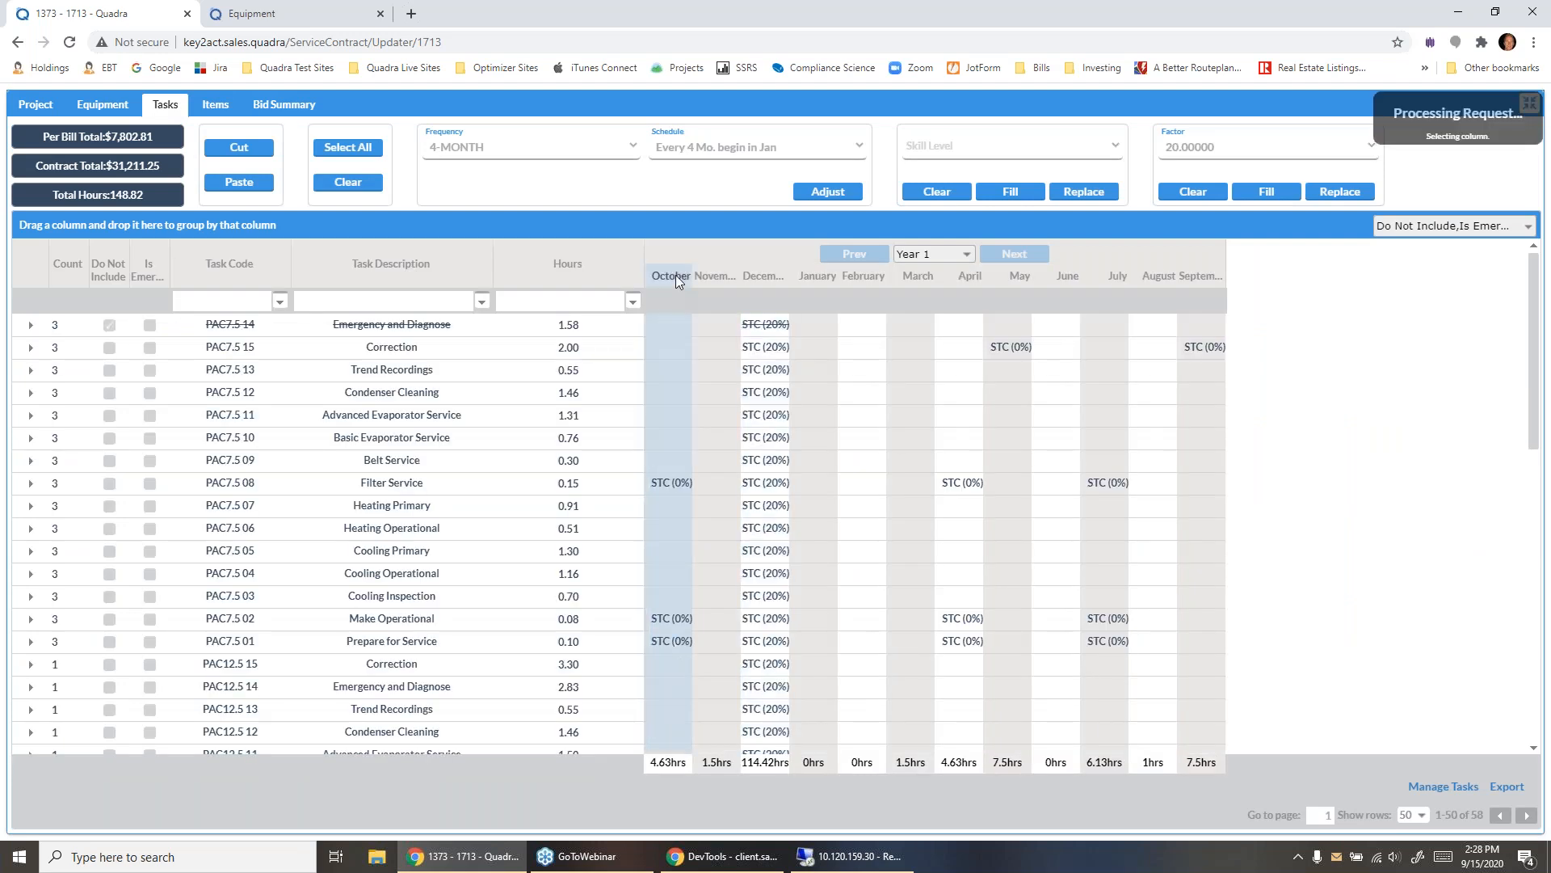
left_click(935, 195)
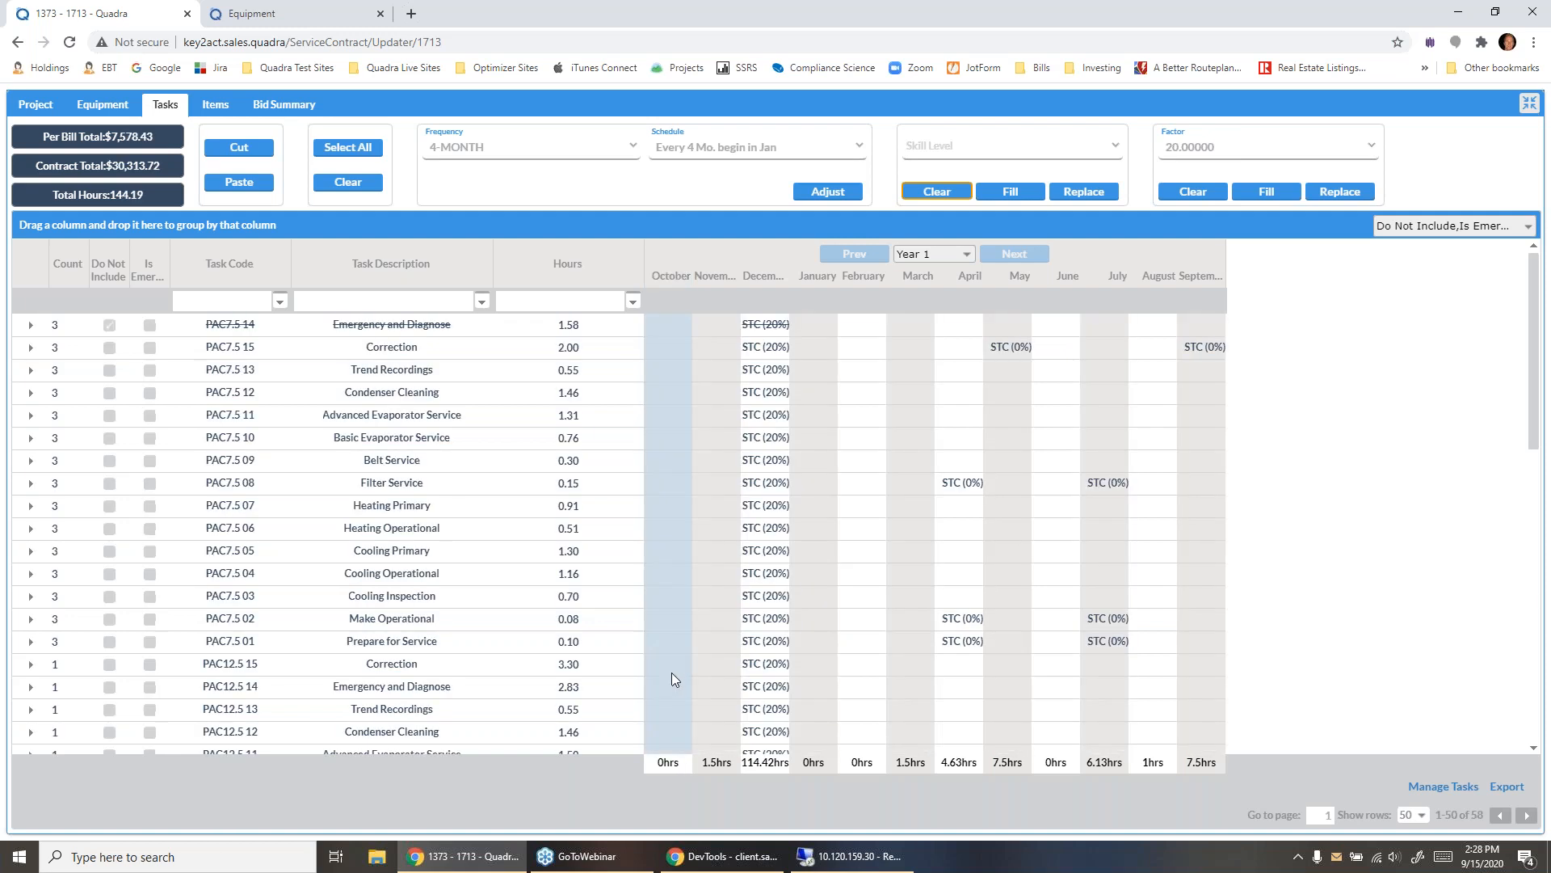
- Group the contract items by schedule and examine the items listed under Dec 2020
left_click(217, 104)
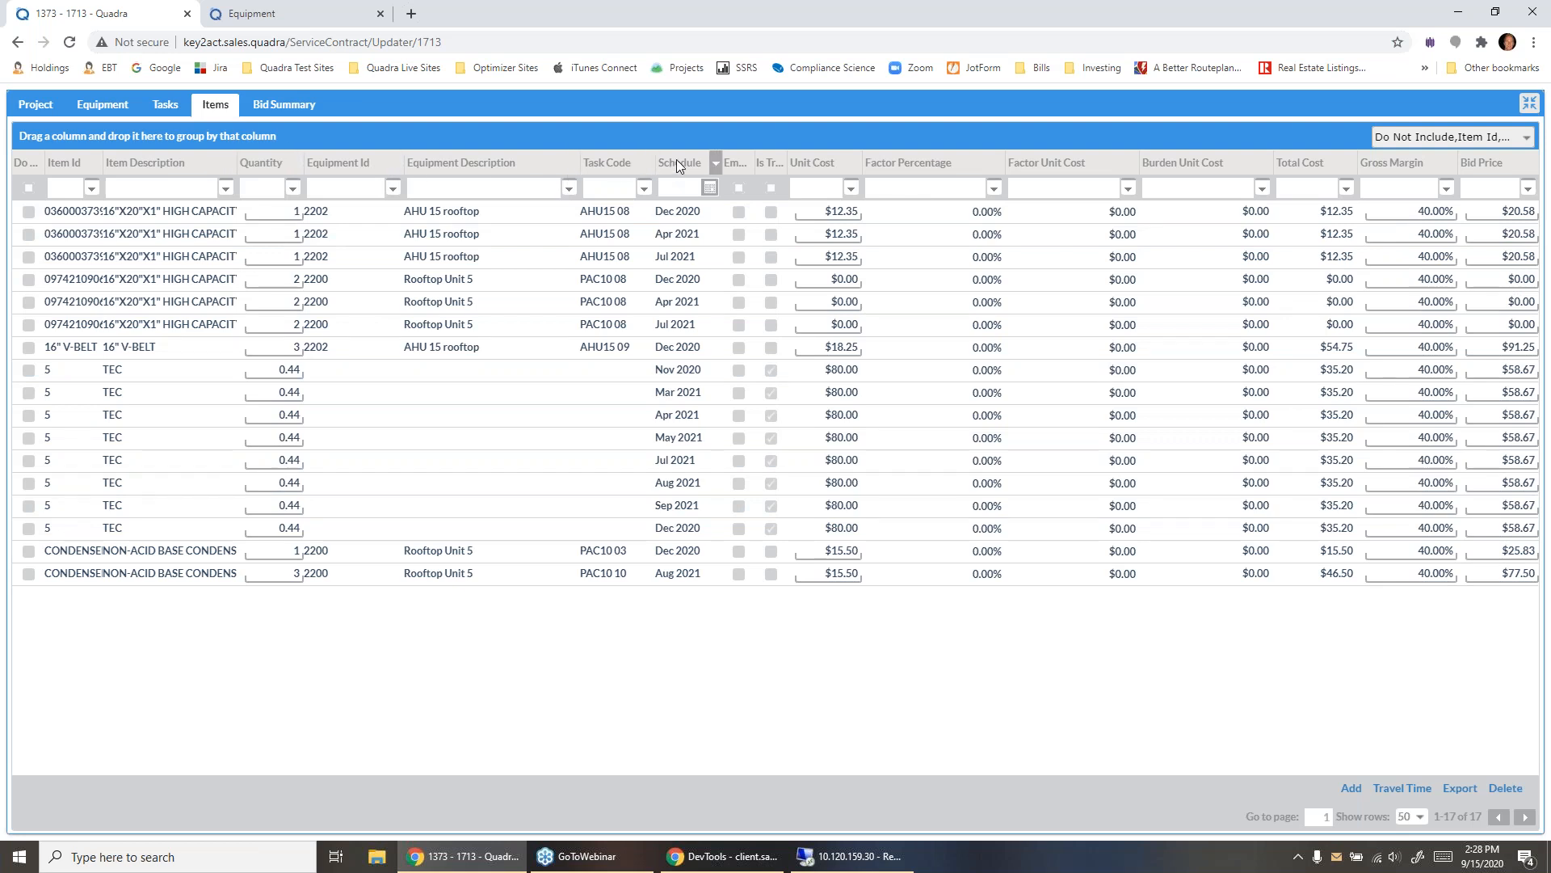
left_click_drag(677, 158, 278, 125)
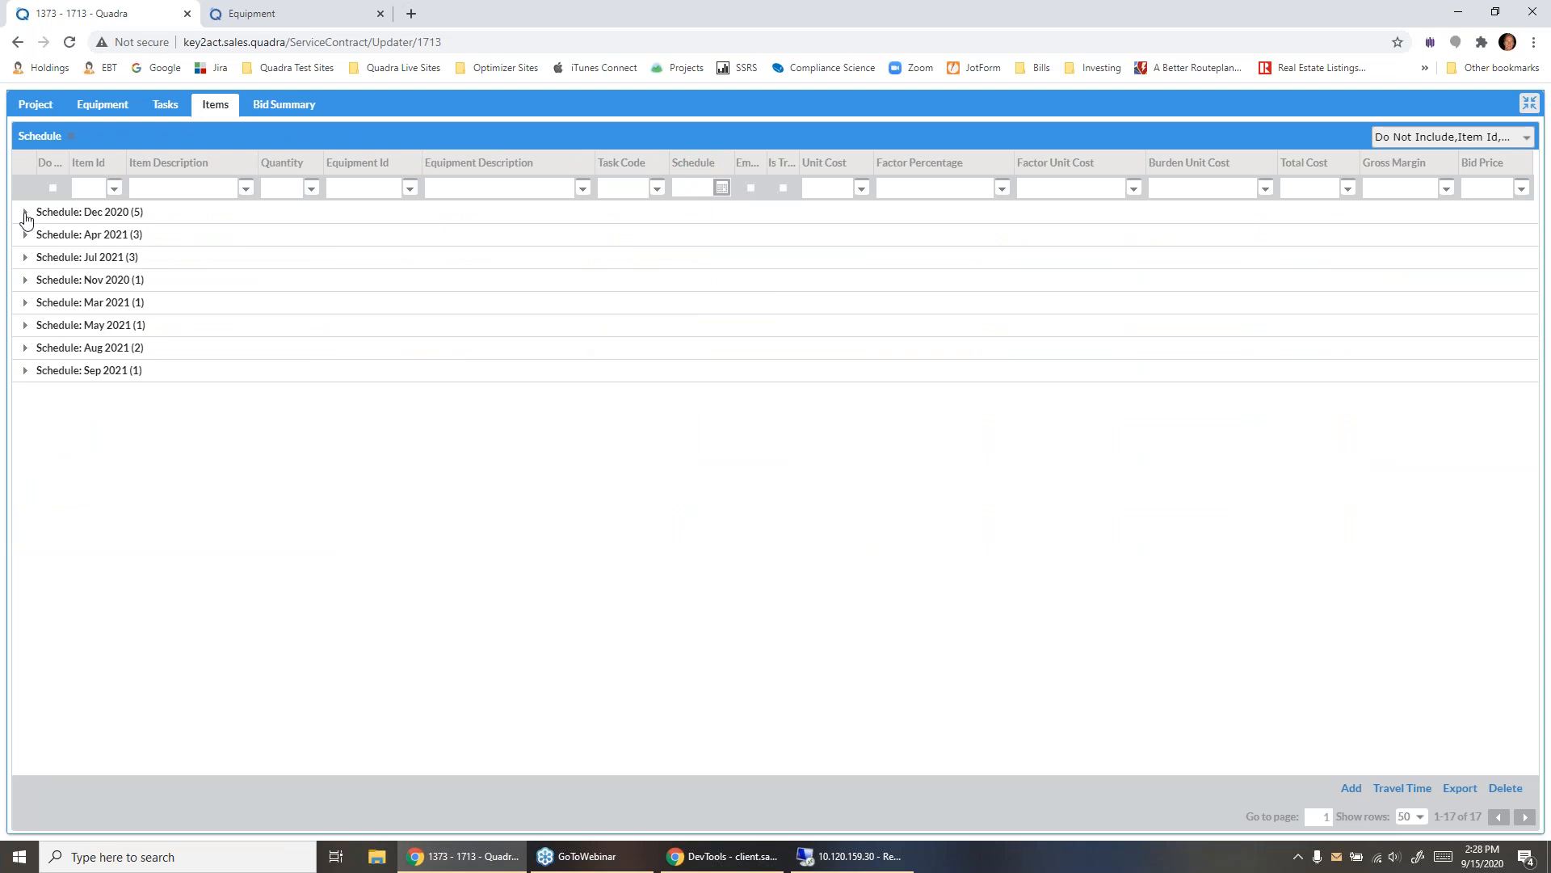
left_click(25, 214)
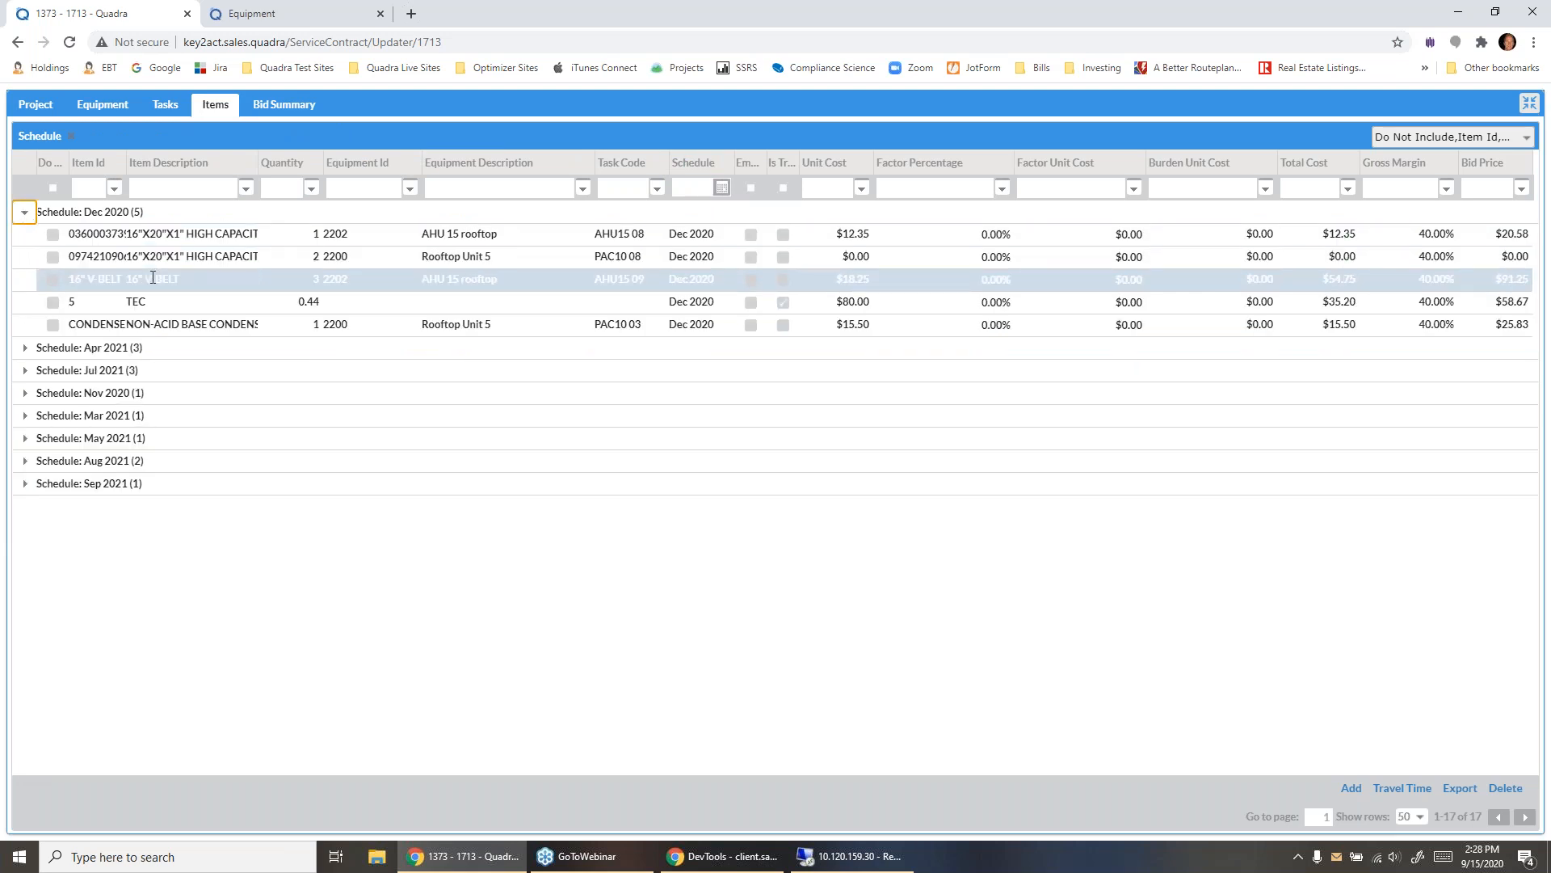
- Replace the schedule grouping with grouping by equipment ID, and examine the items of equipment 2202 and 2200
left_click(71, 136)
left_click_drag(520, 162, 202, 139)
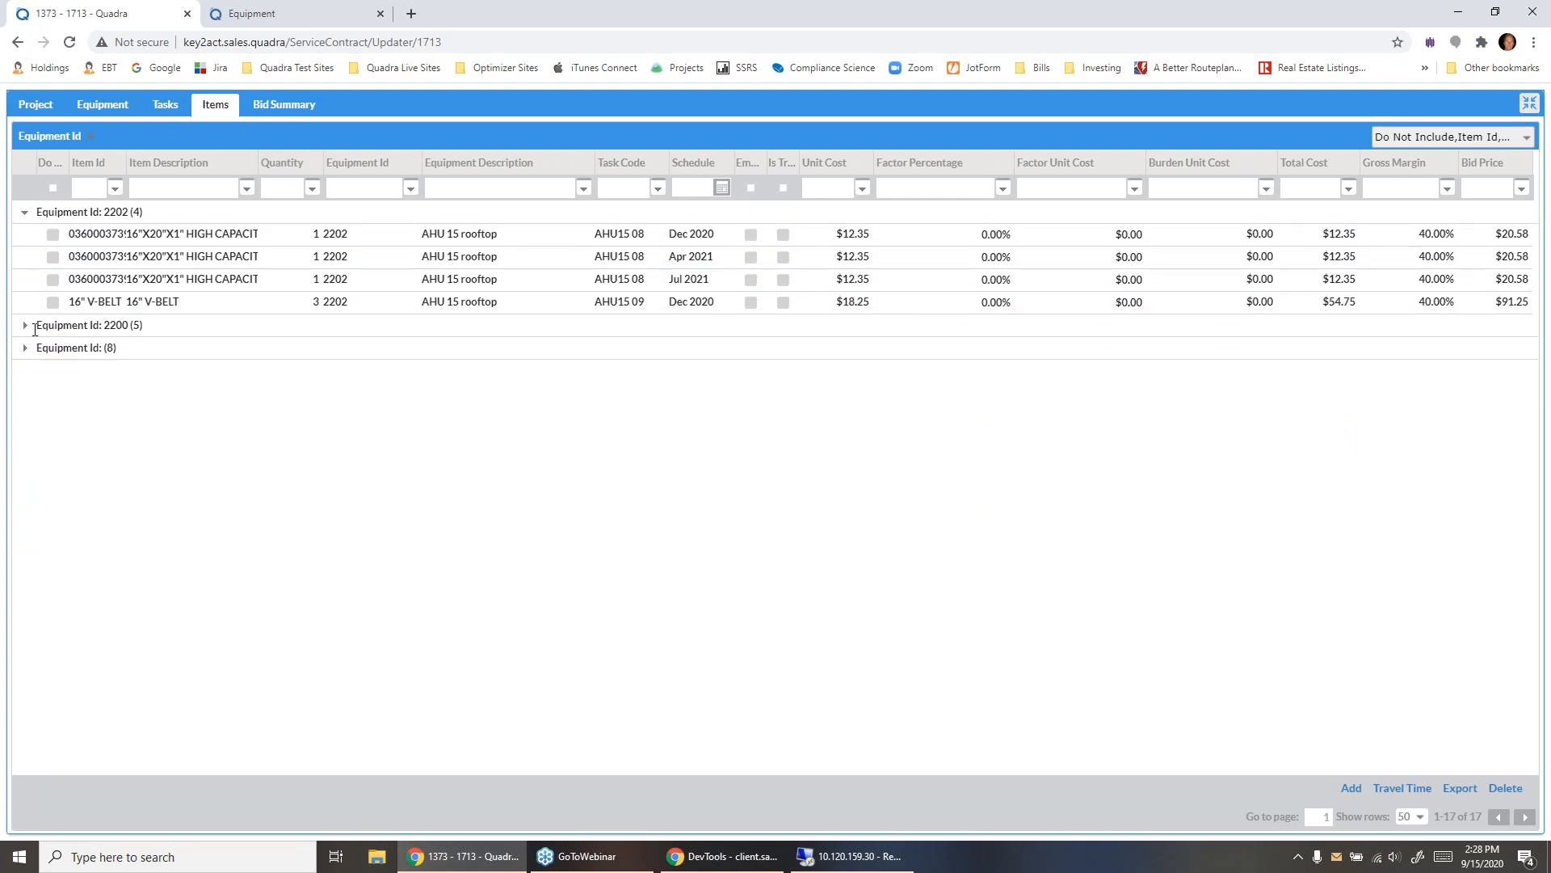
left_click(25, 324)
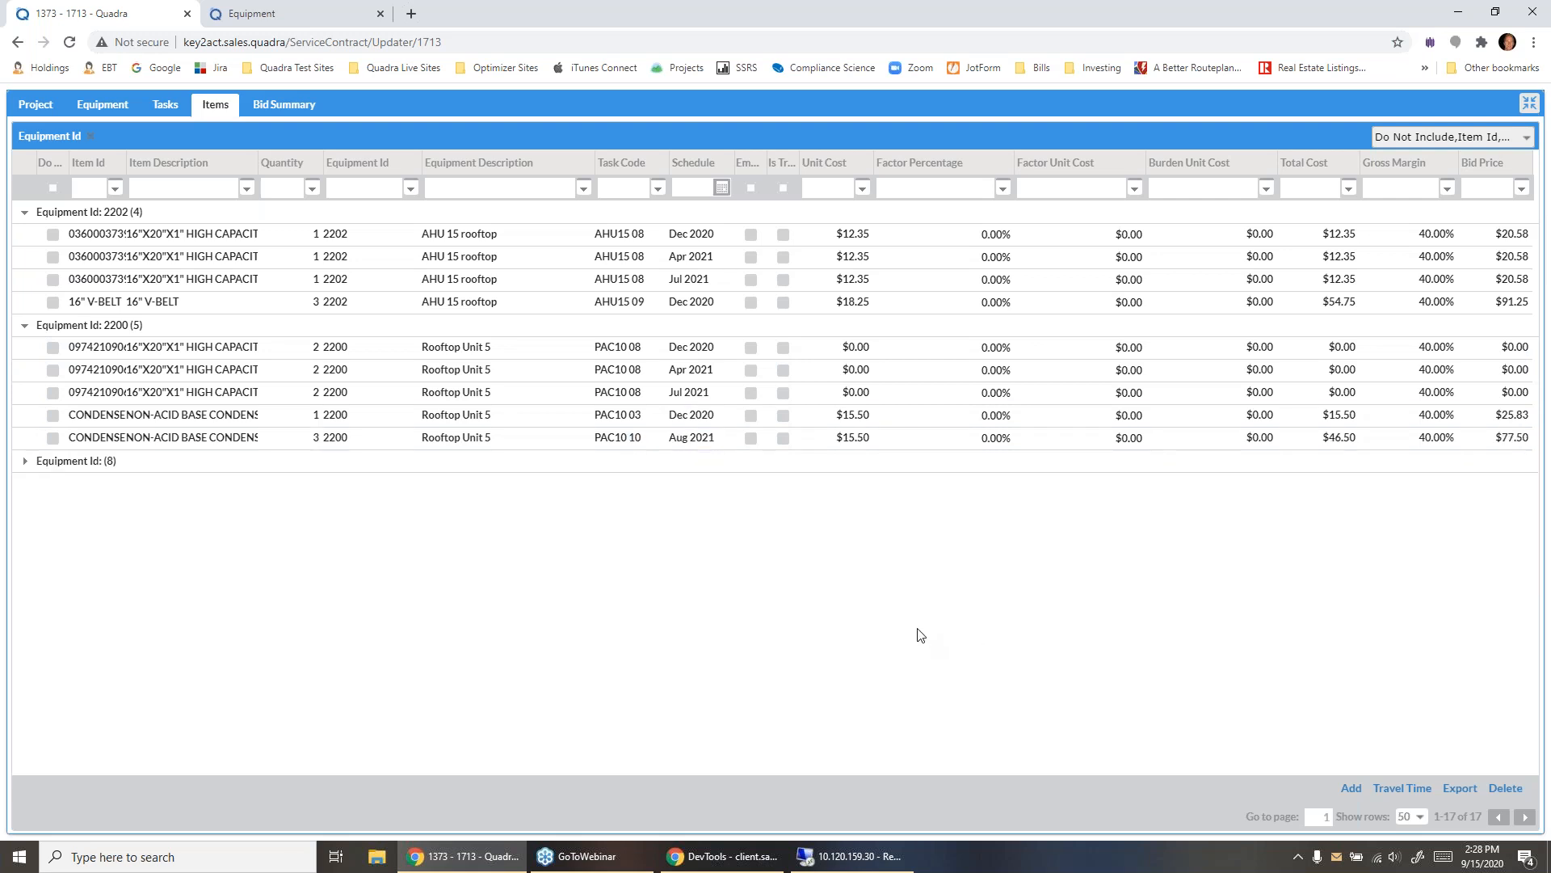
- Review the sales commission and totals in the bid summary, and set the Total row's contract sale price to about $30000
left_click(281, 110)
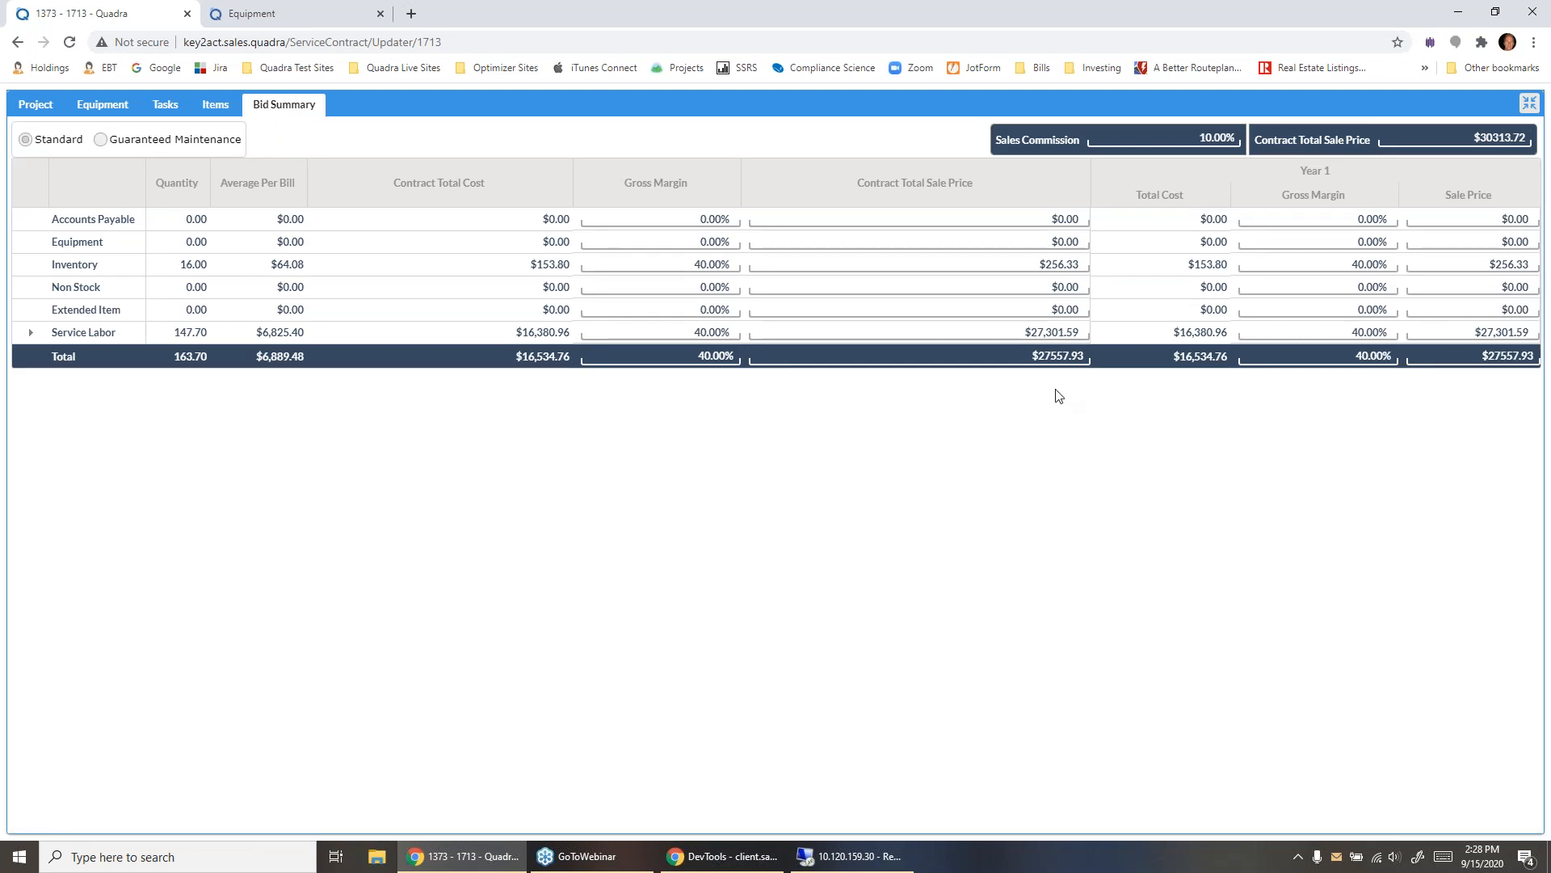
left_click_drag(1195, 134, 1231, 134)
left_click_drag(1462, 137, 1513, 137)
left_click_drag(691, 356, 734, 356)
left_click_drag(1031, 356, 1078, 356)
type("$30000.03")
key("Return")
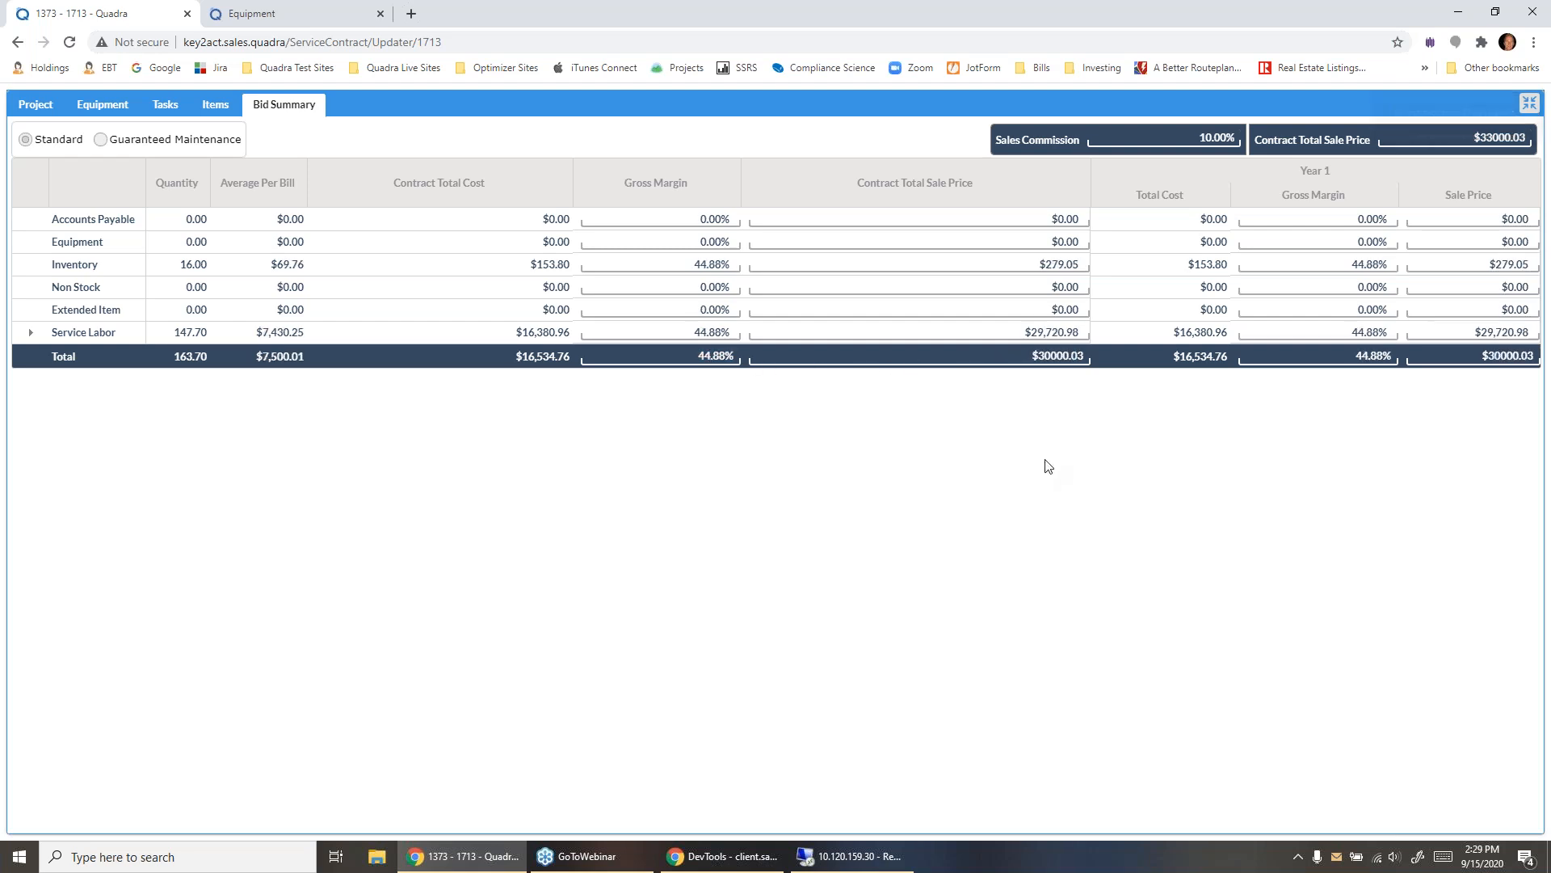
- Set the Total row's contract gross margin in the bid summary to 50%
left_click(724, 364)
type("50")
key("Return")
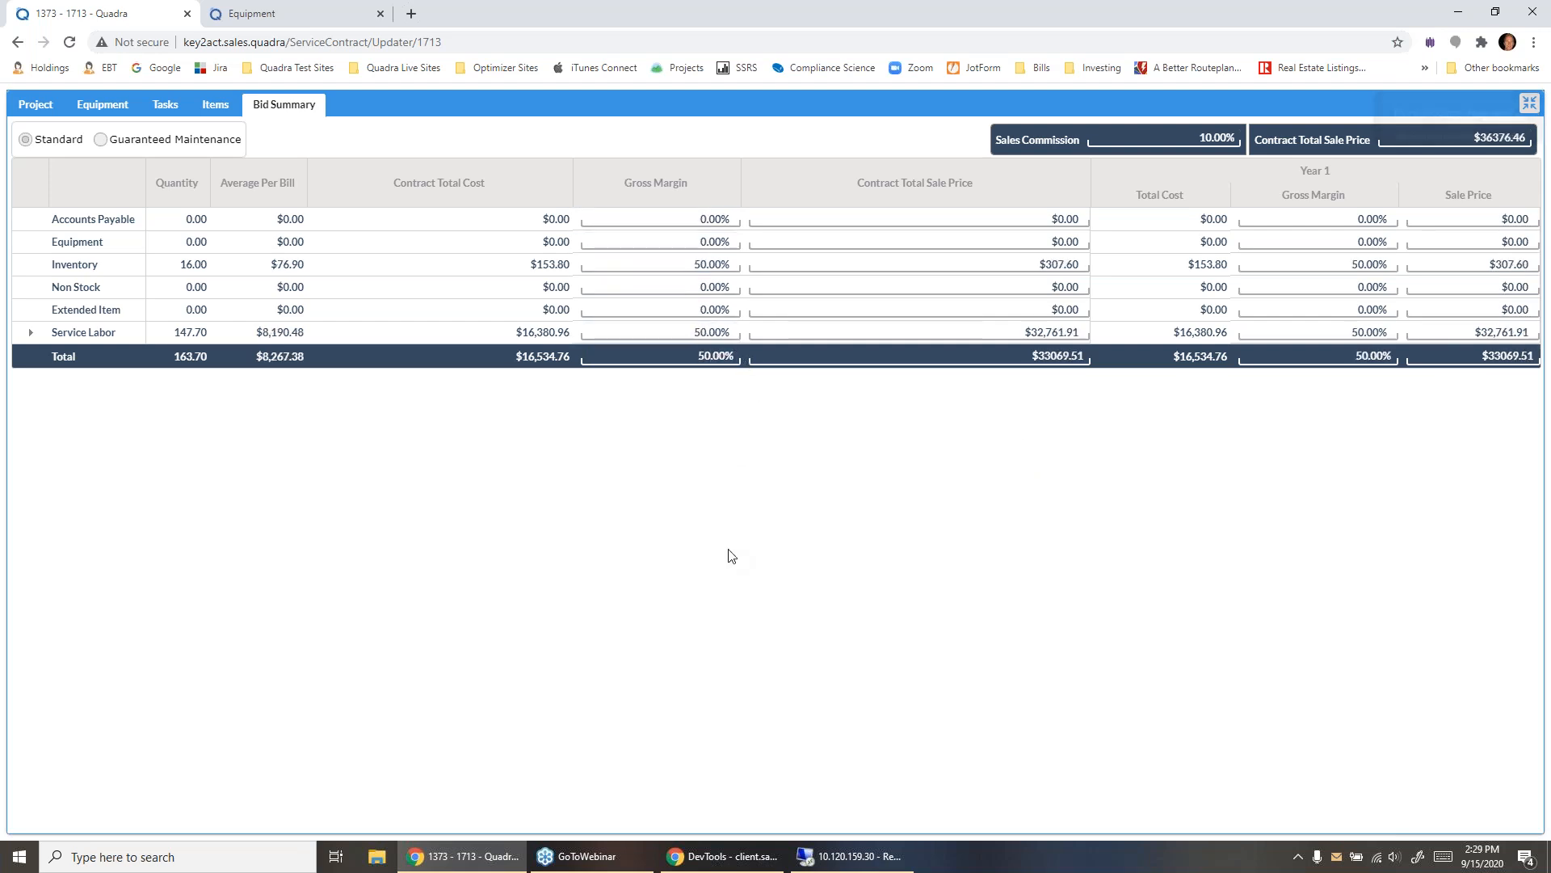
- Switch the bid summary to Guaranteed Maintenance and set the equipment age of all units to 10
left_click(100, 139)
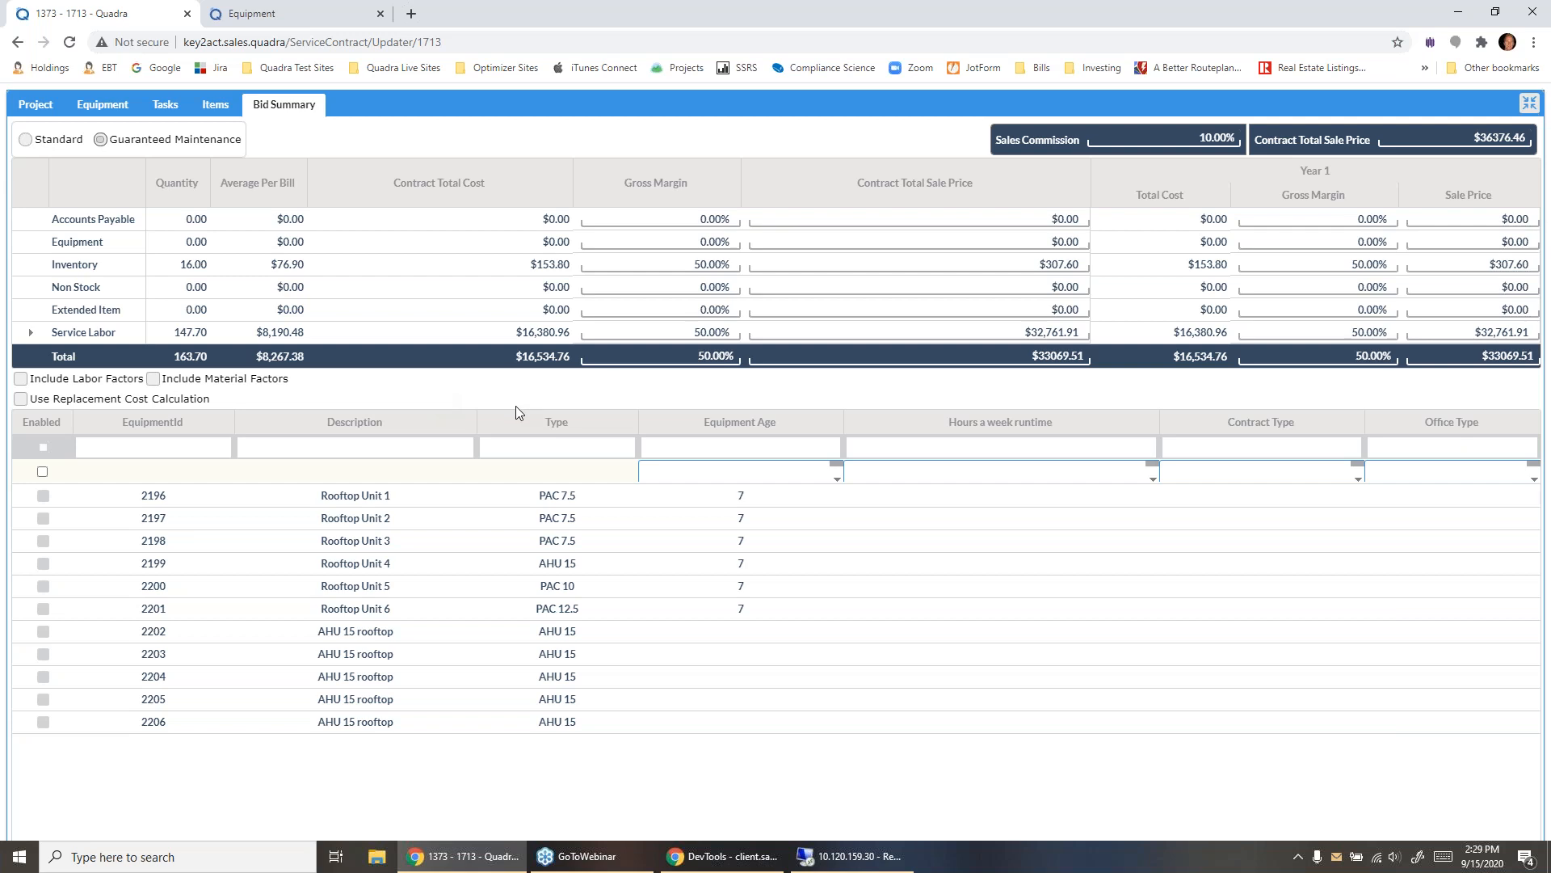
left_click(836, 479)
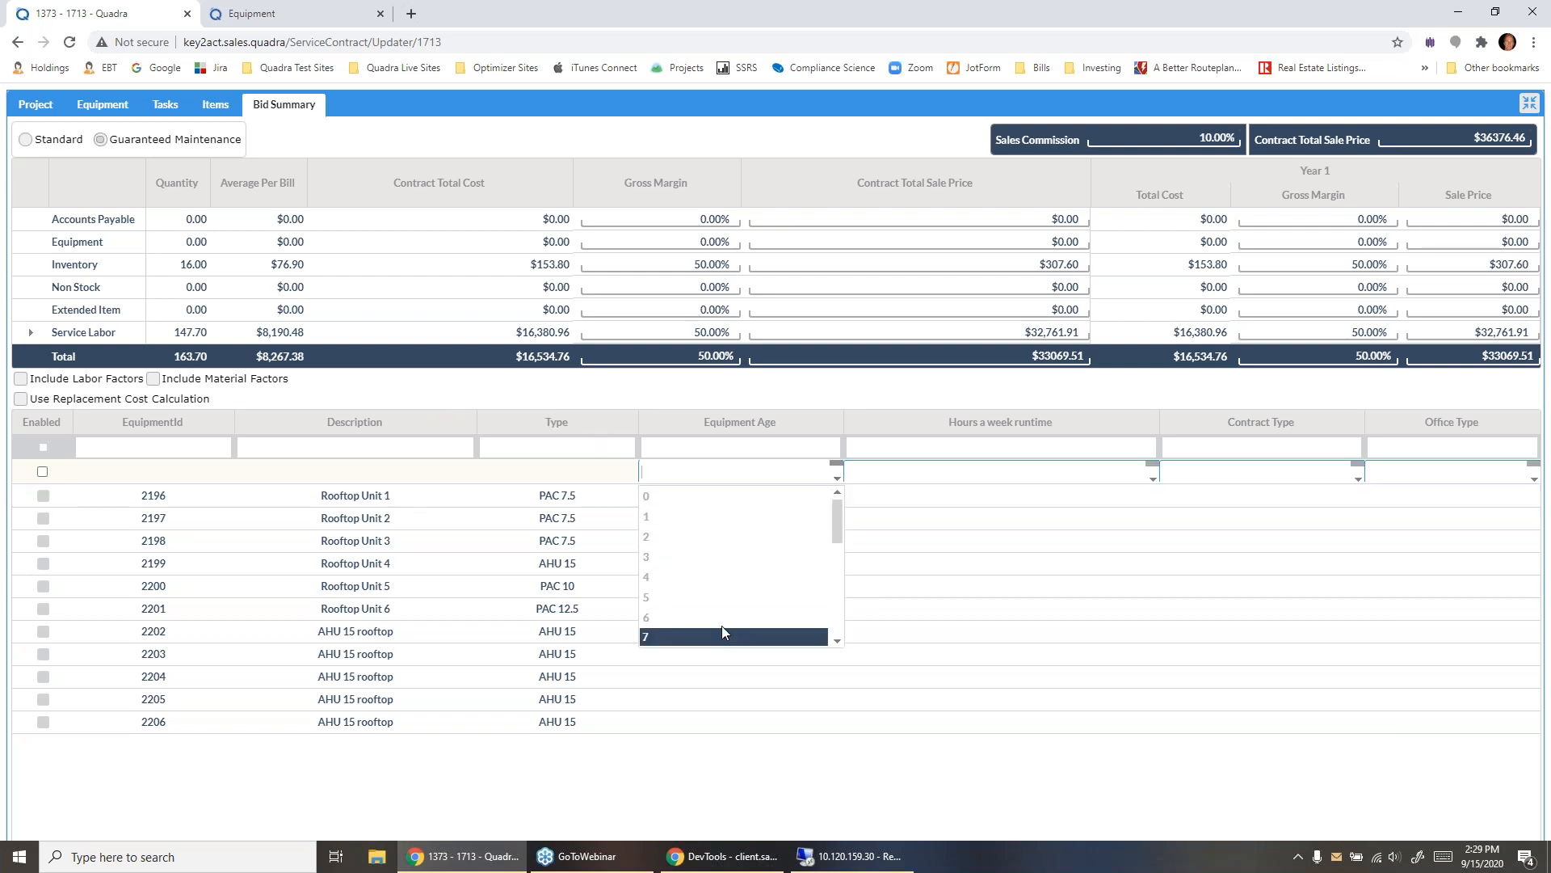
scroll(716, 596, "down", 2)
left_click(708, 535)
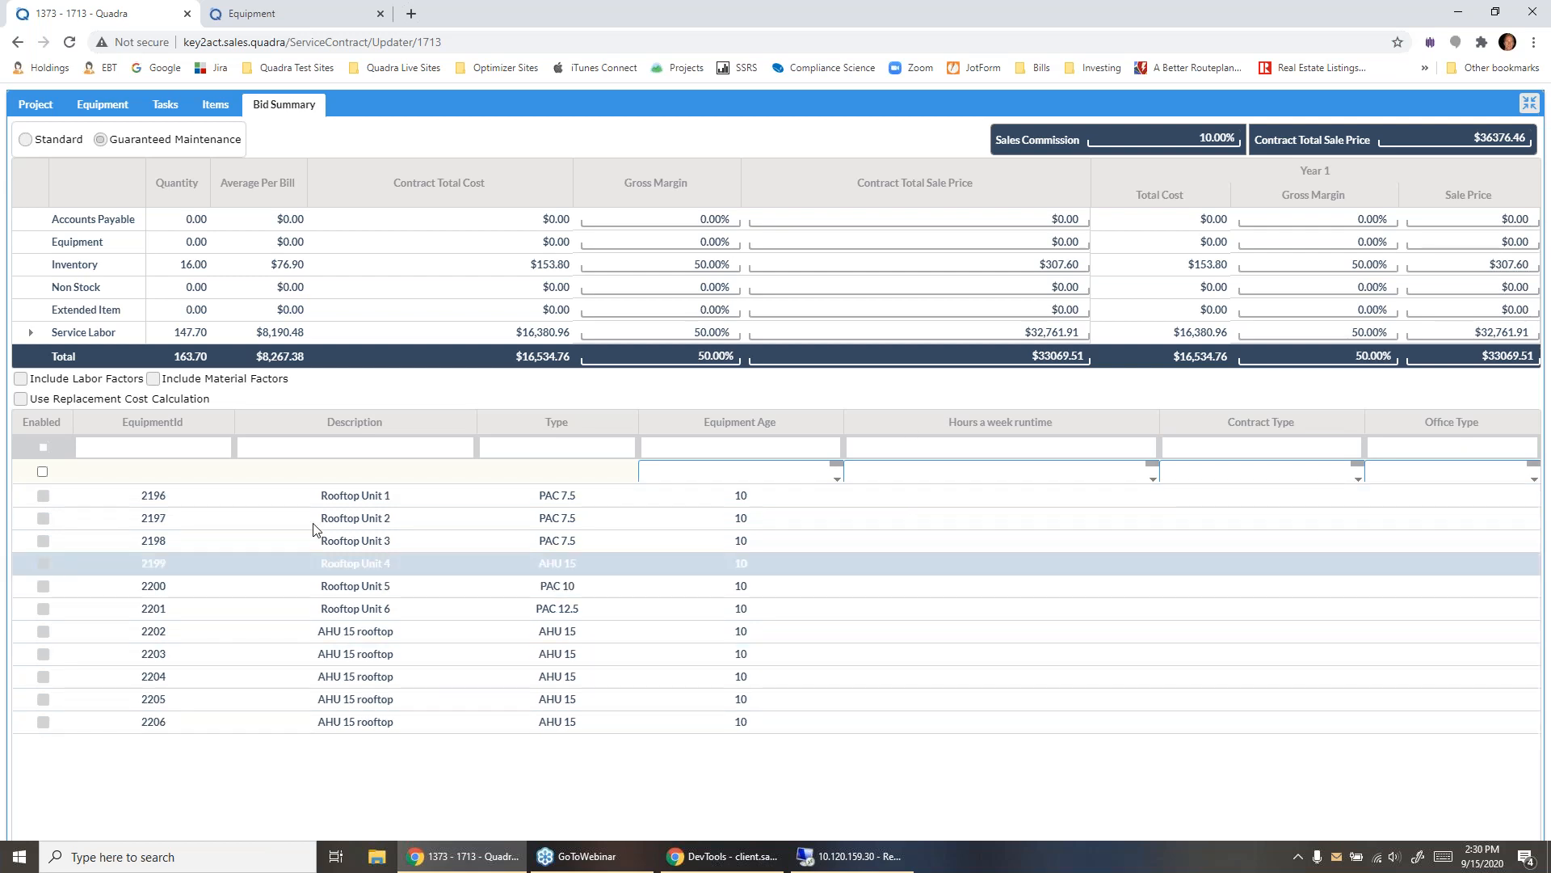
- Enable guaranteed maintenance for all equipment and include both the labor factors and the material factors
left_click(42, 472)
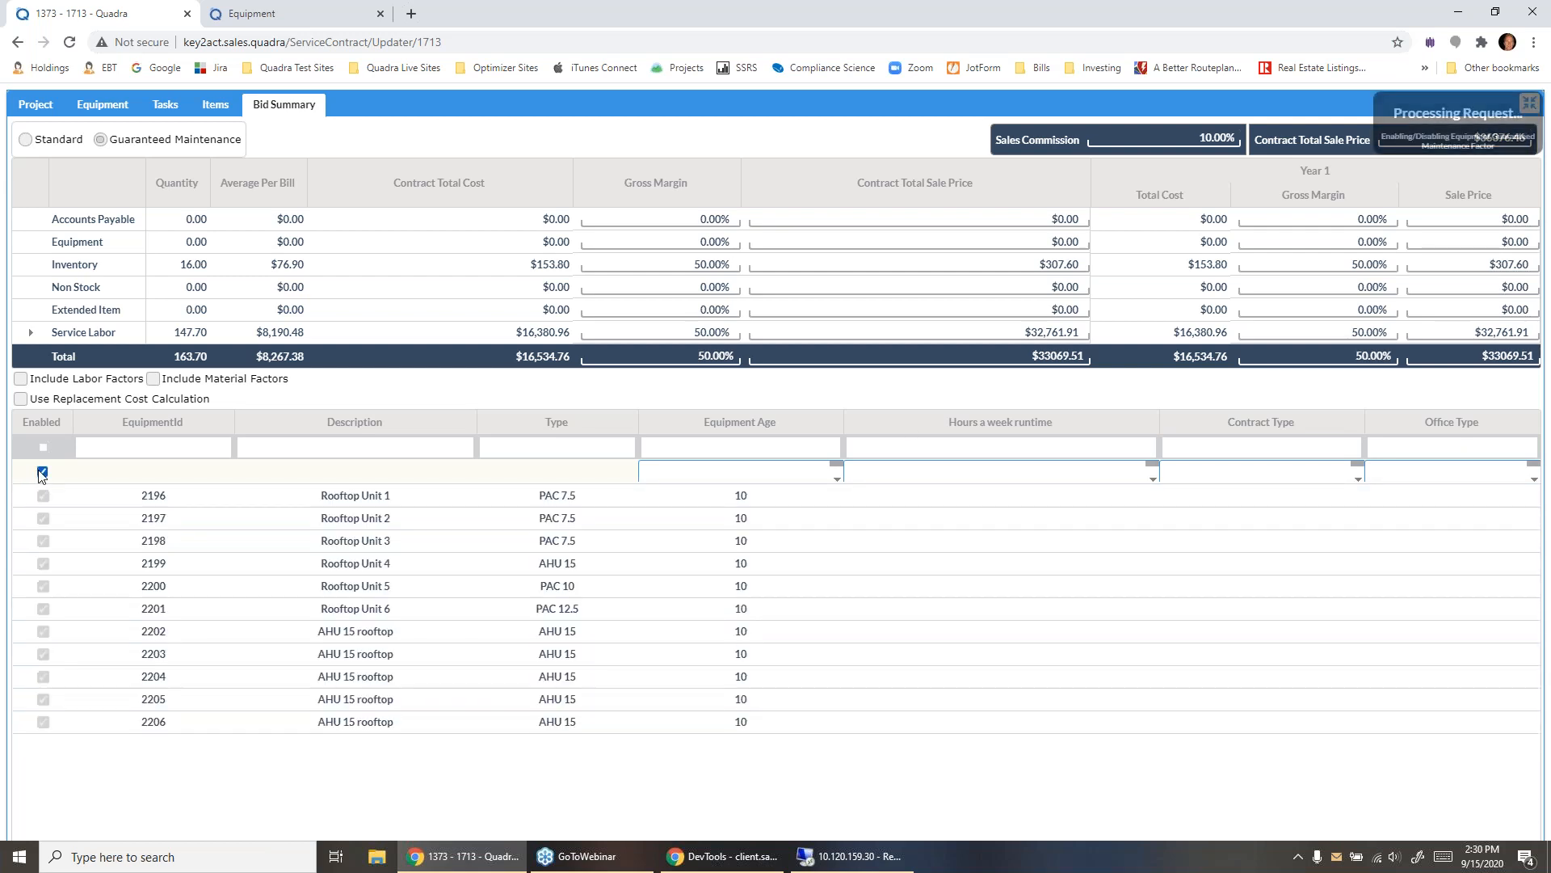
left_click(21, 380)
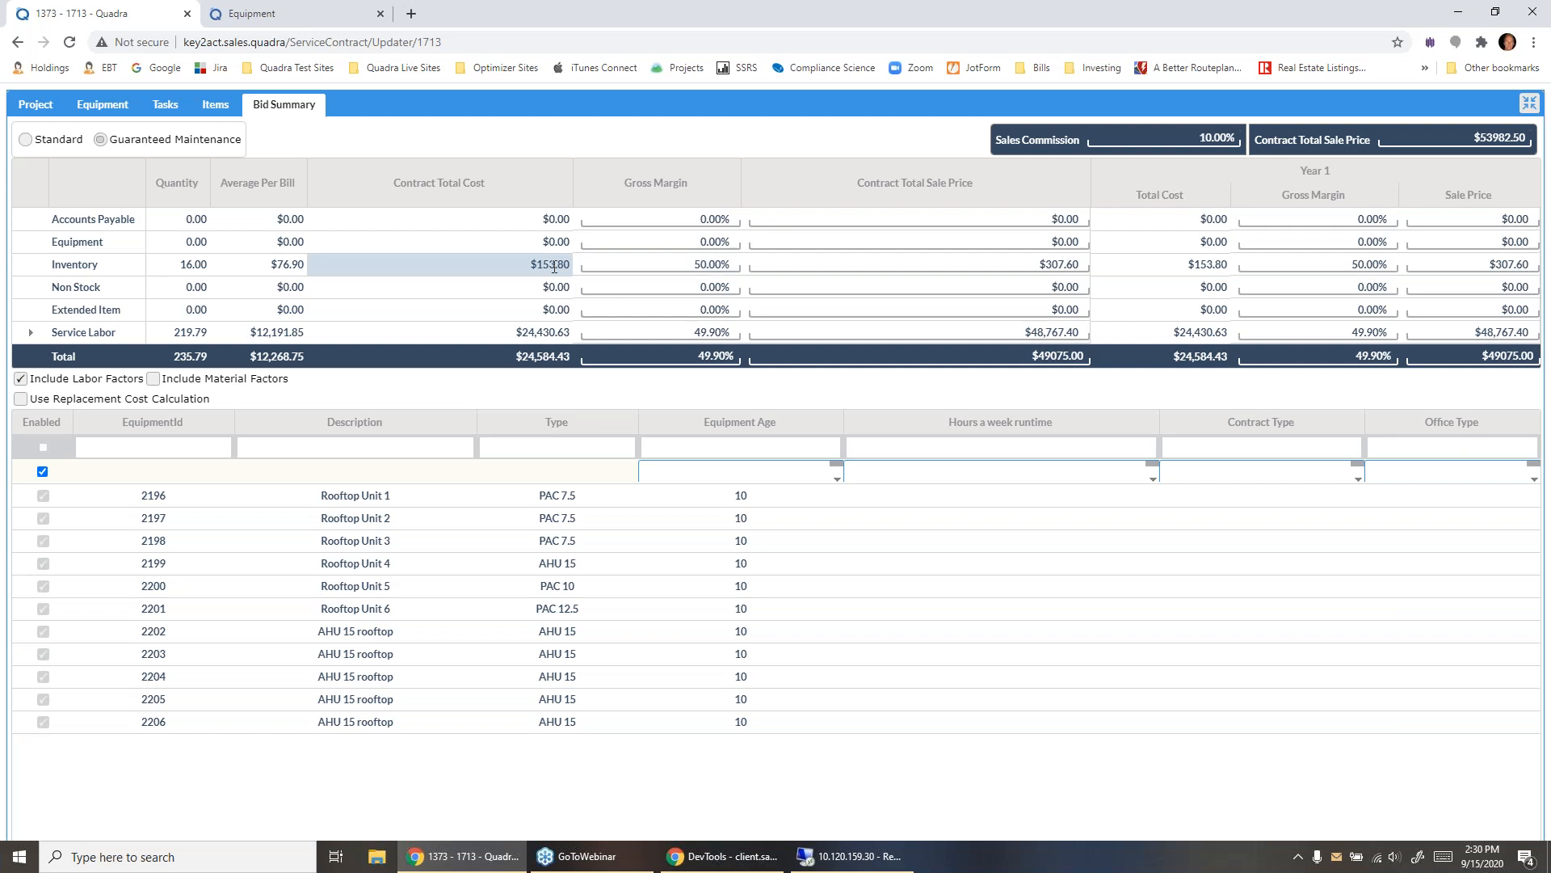
left_click(154, 378)
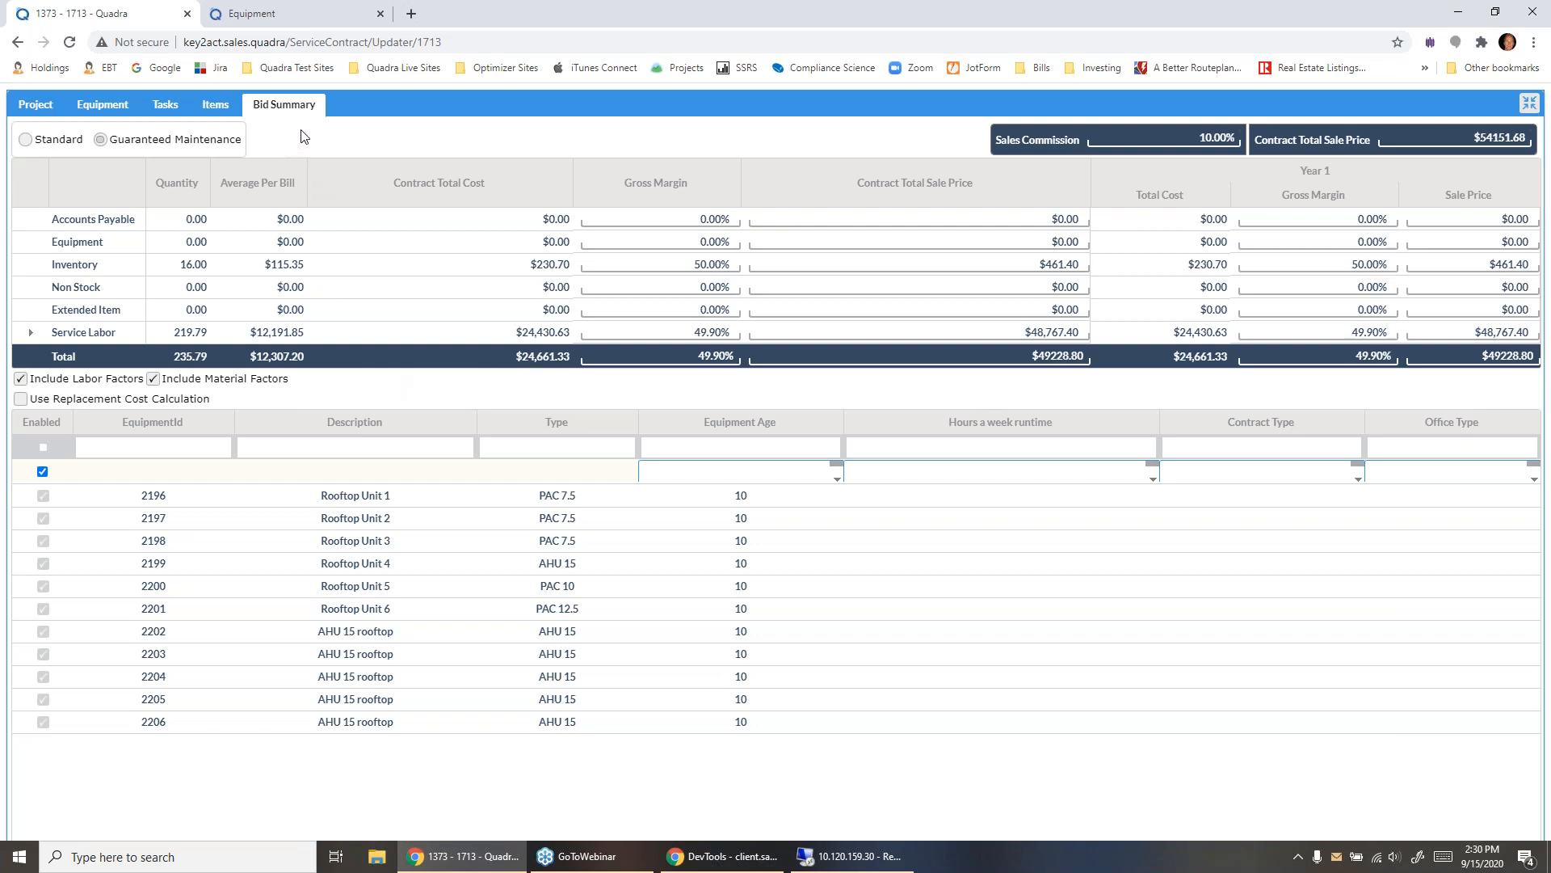
- Leave the full-page view and create a Microsoft Word template quote from the event "1713 - SC for walgreens" in the Quote Generator
left_click(1525, 105)
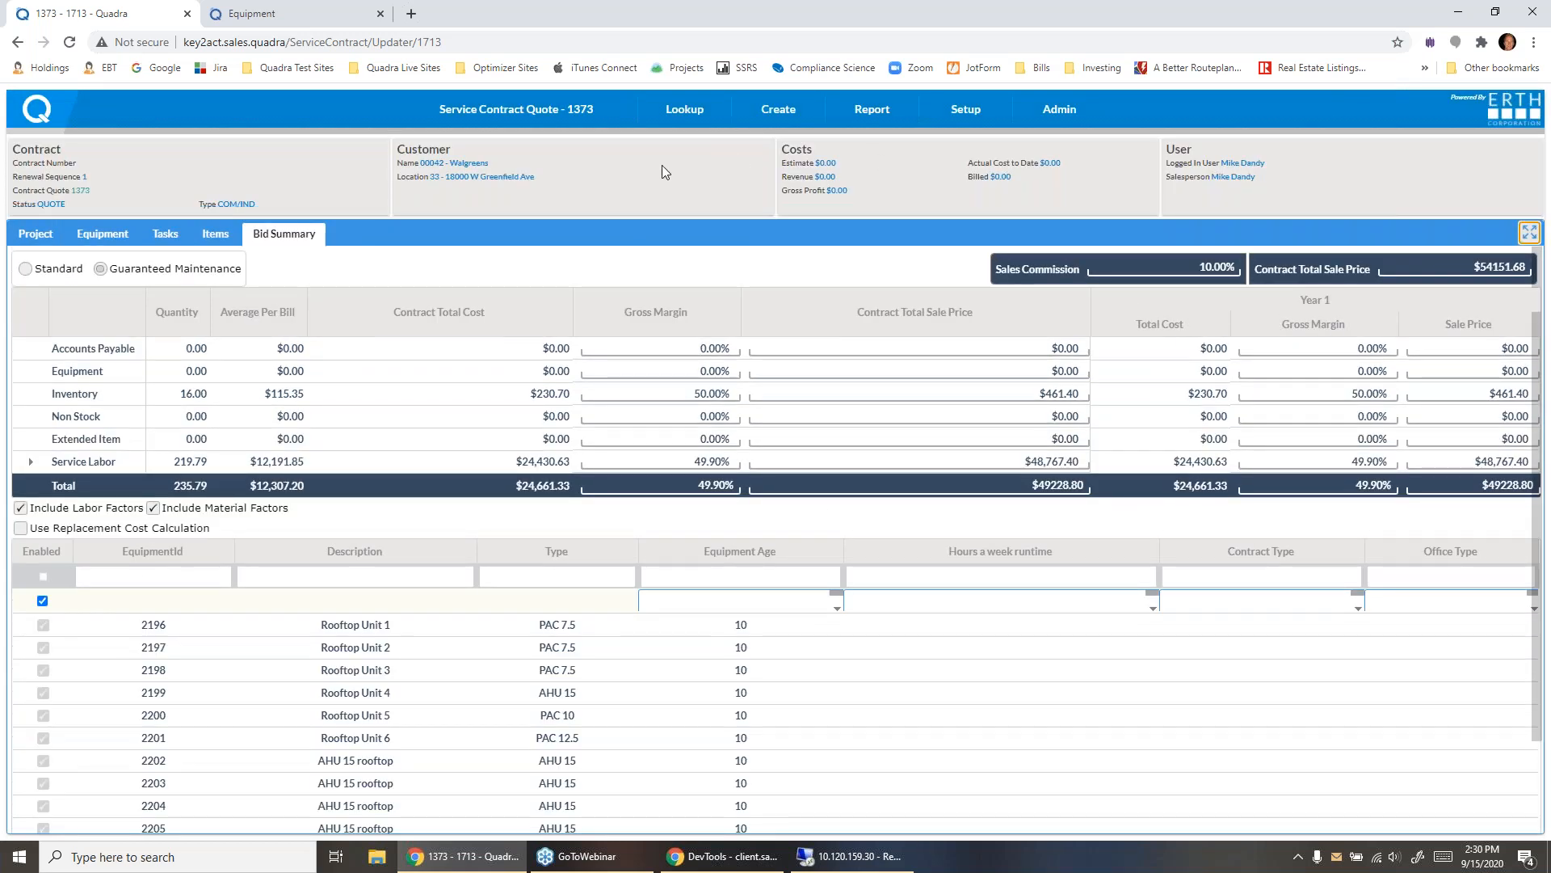
mouse_move(512, 118)
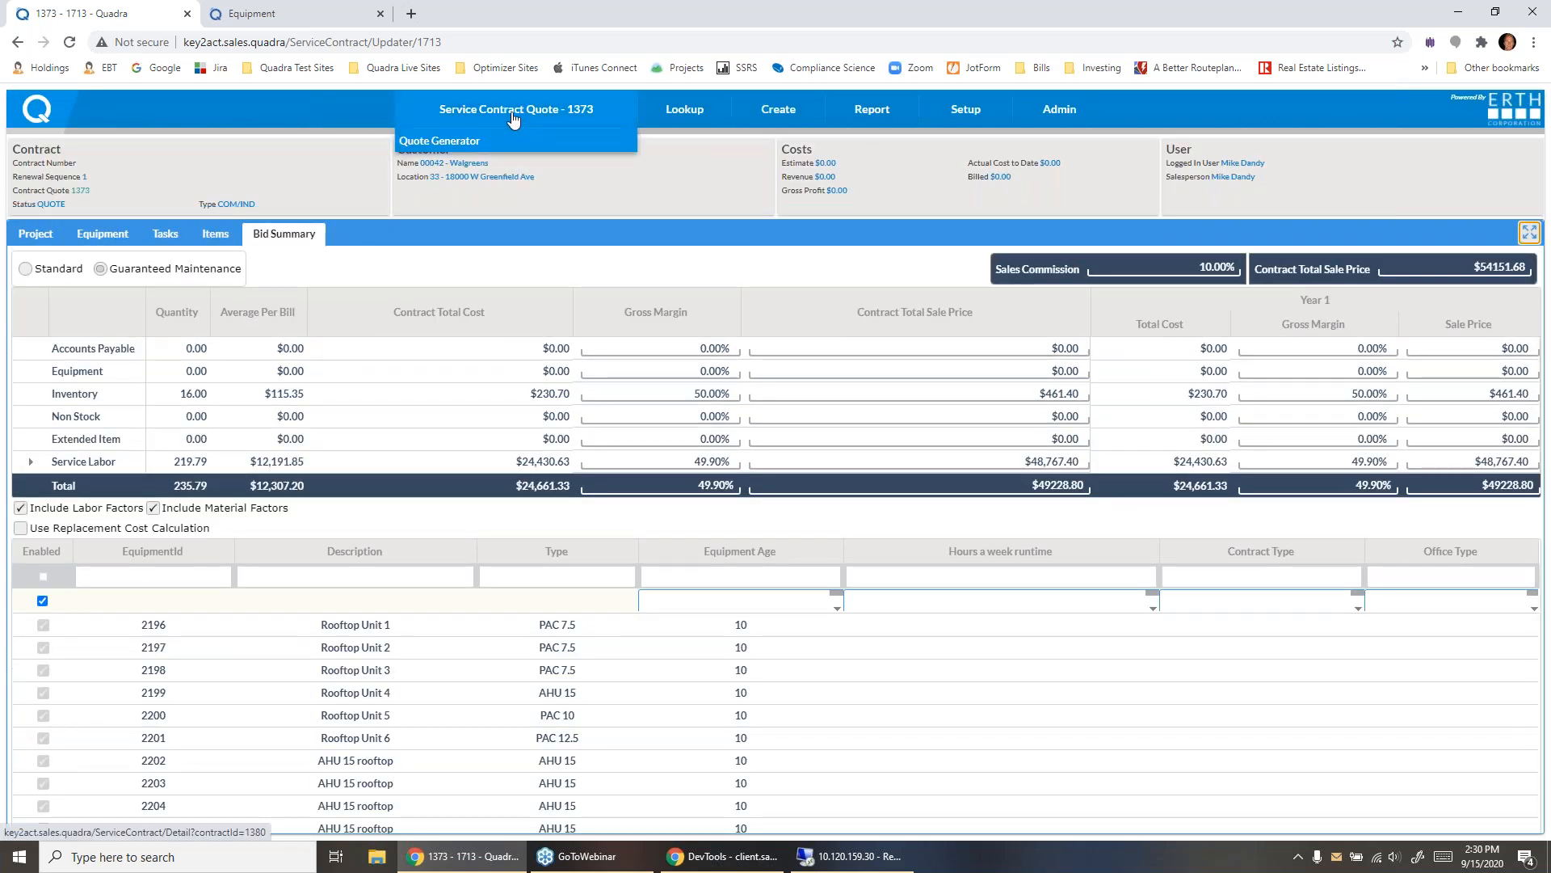
left_click(484, 138)
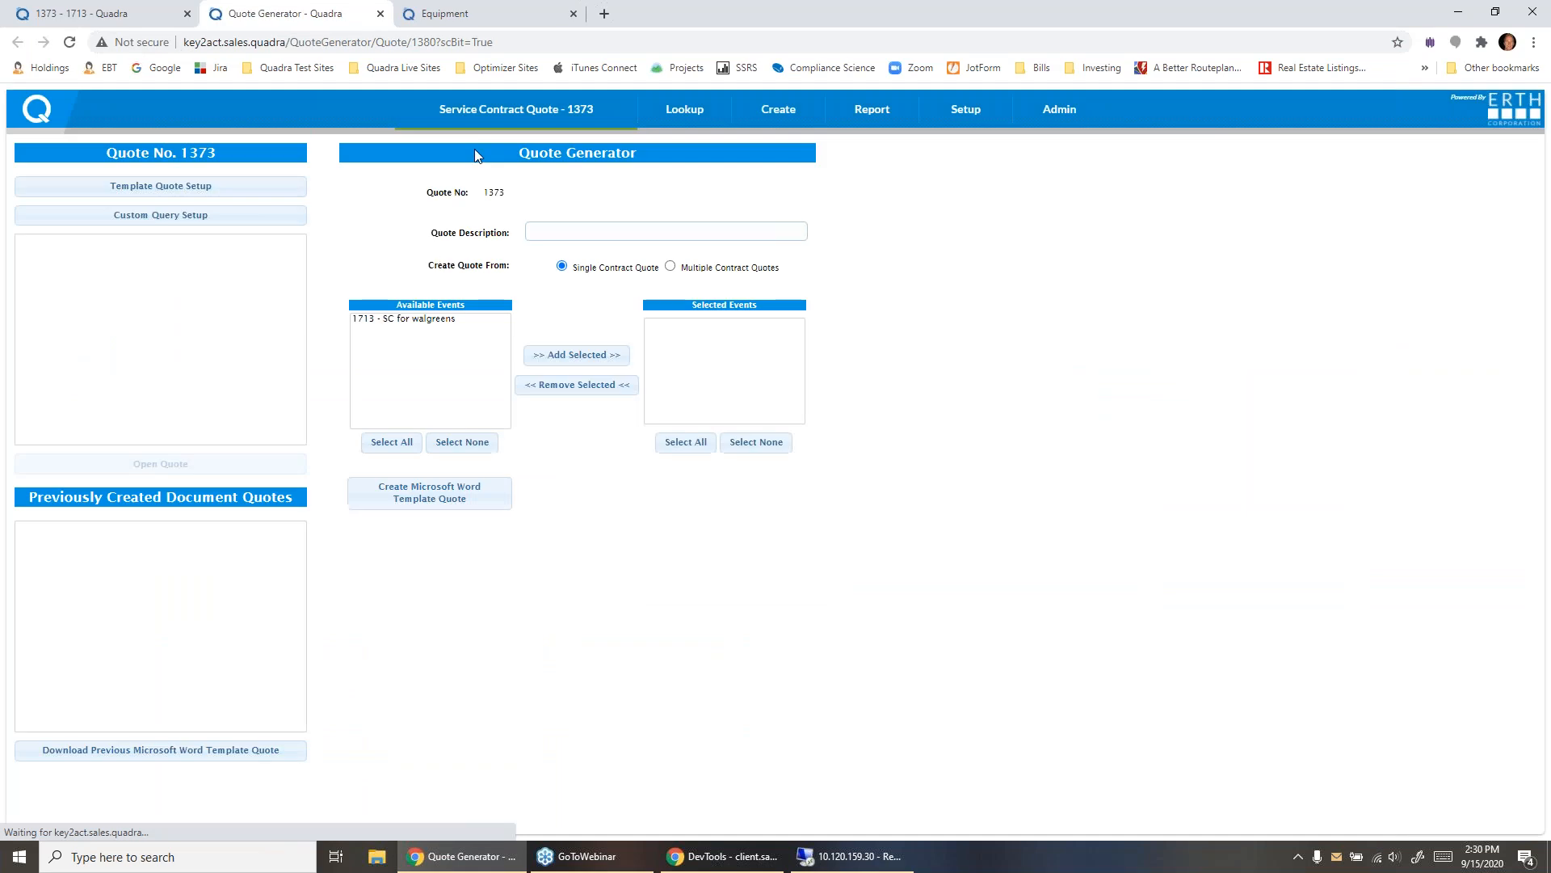
left_click(420, 320)
left_click(536, 355)
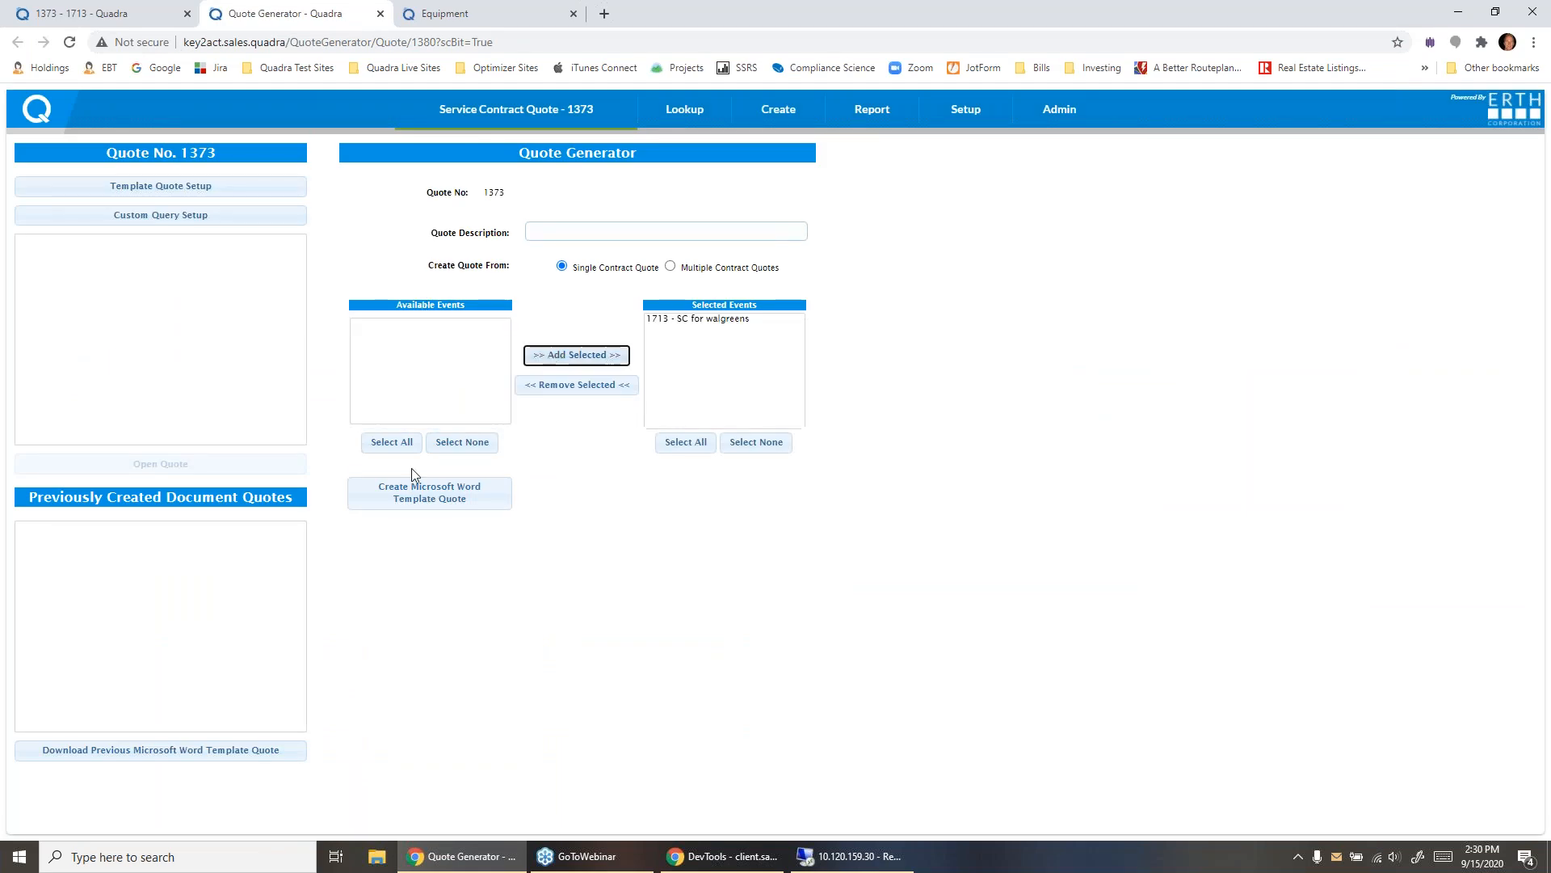
left_click(378, 501)
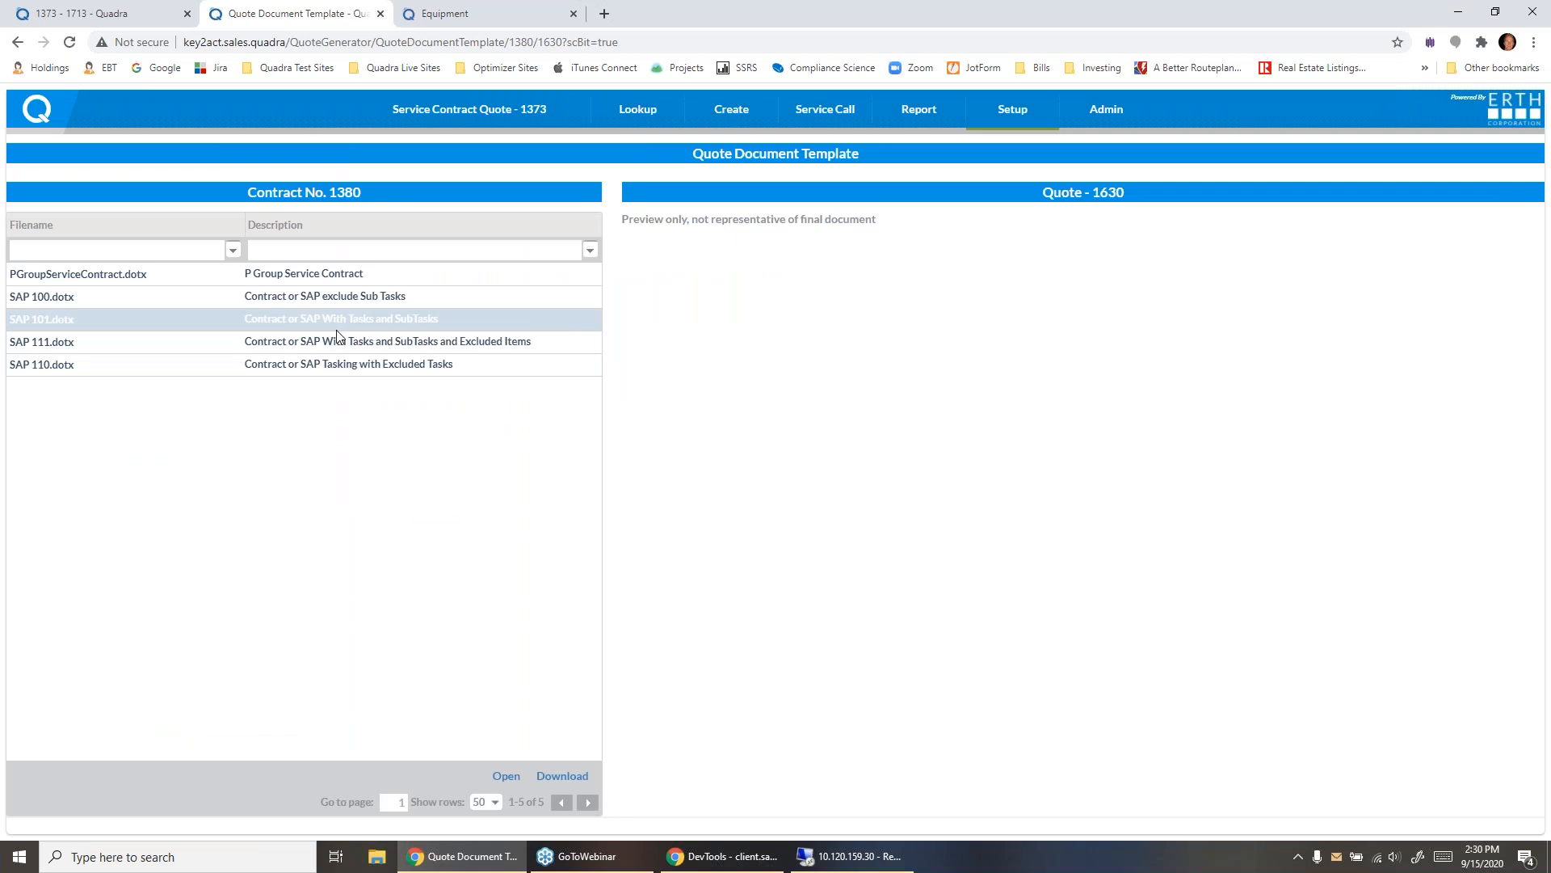
- Select the SAP 110.dotx template, Contract or SAP Tasking with Excluded Tasks, and download the quote document
left_click(343, 298)
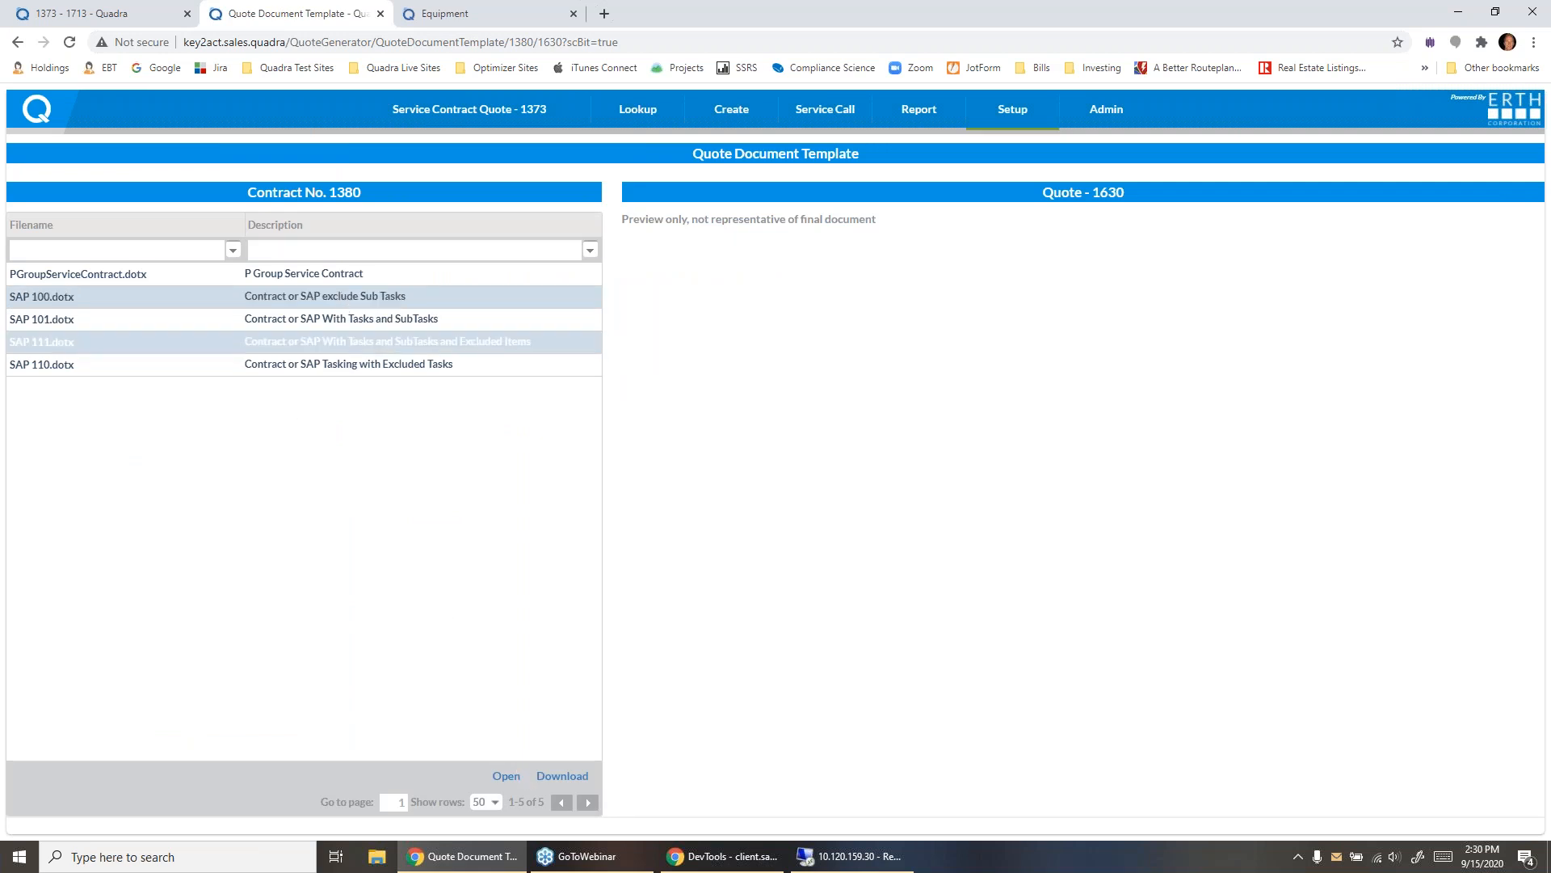
left_click(416, 342)
left_click(455, 368)
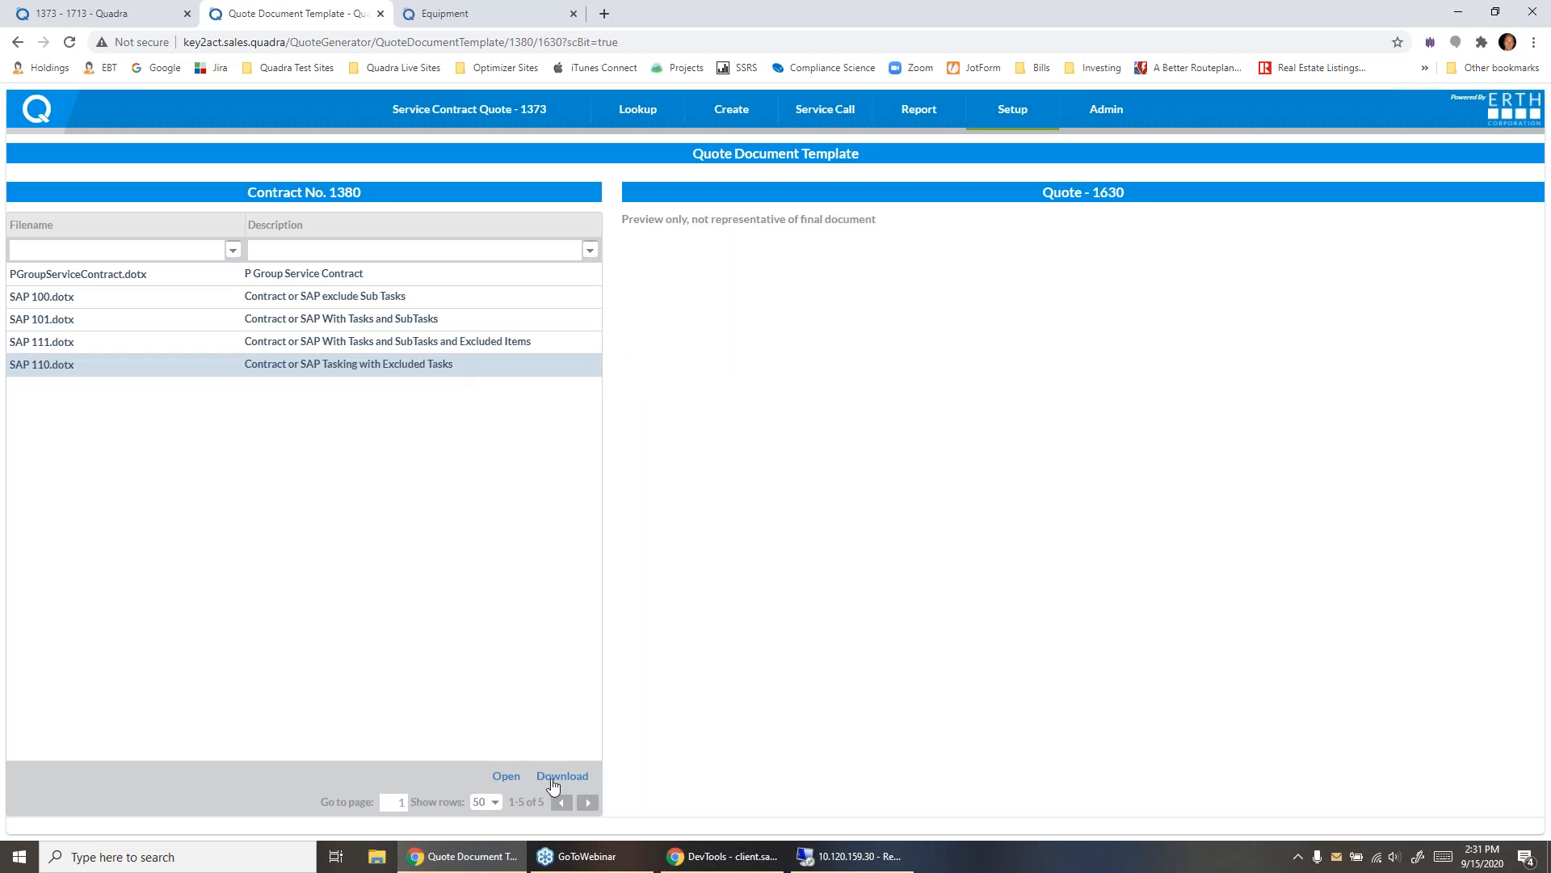
left_click(558, 776)
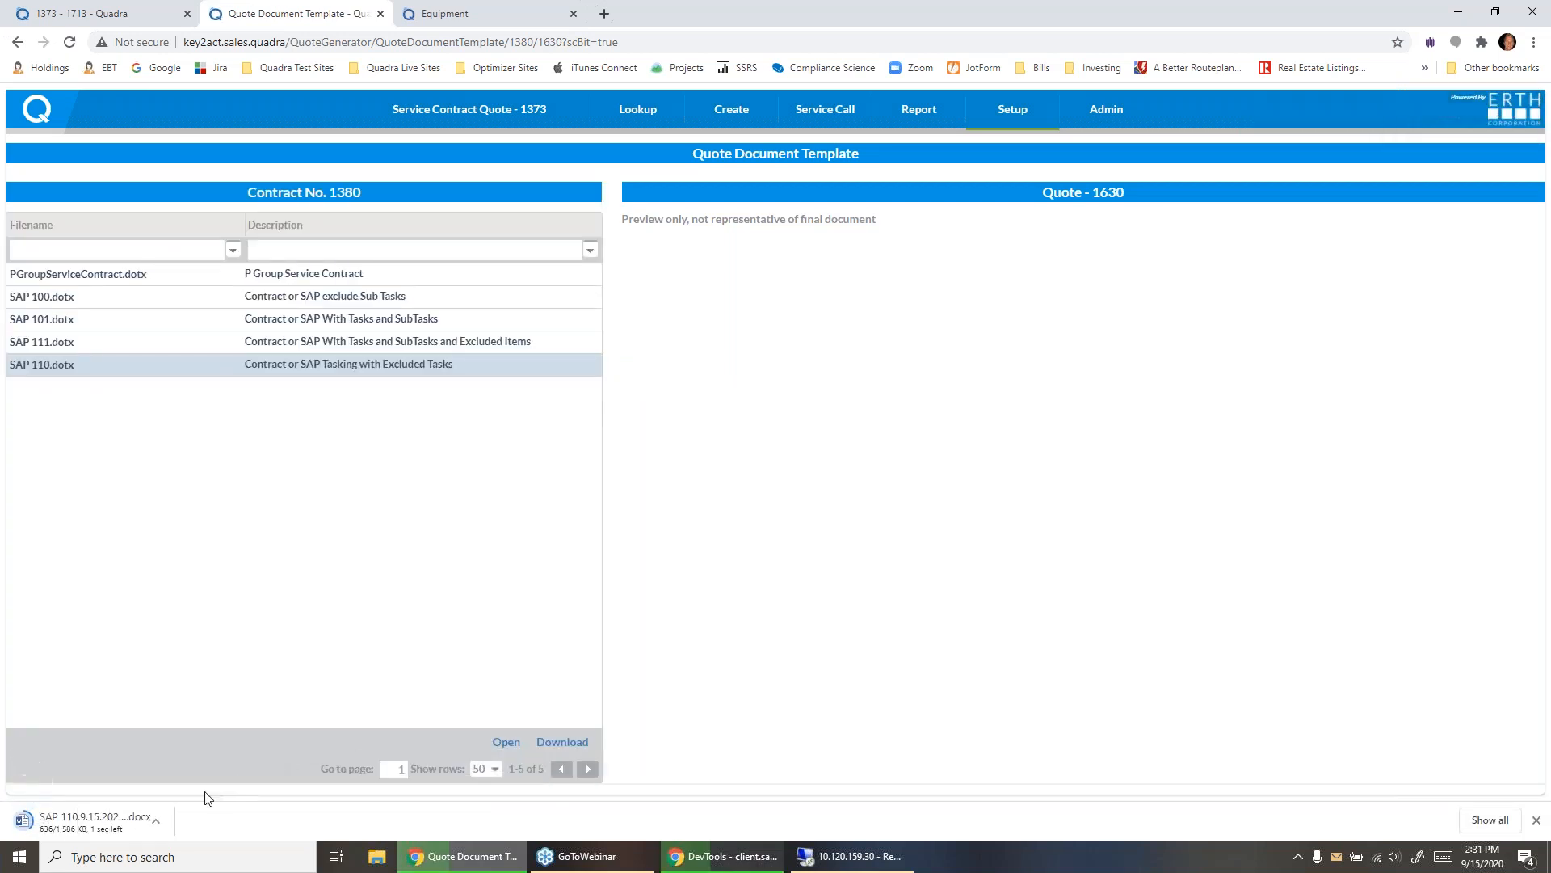
- Open the downloaded SAP 110 quote document in Word and look through the cover, section contents and welcome letter
left_click(88, 822)
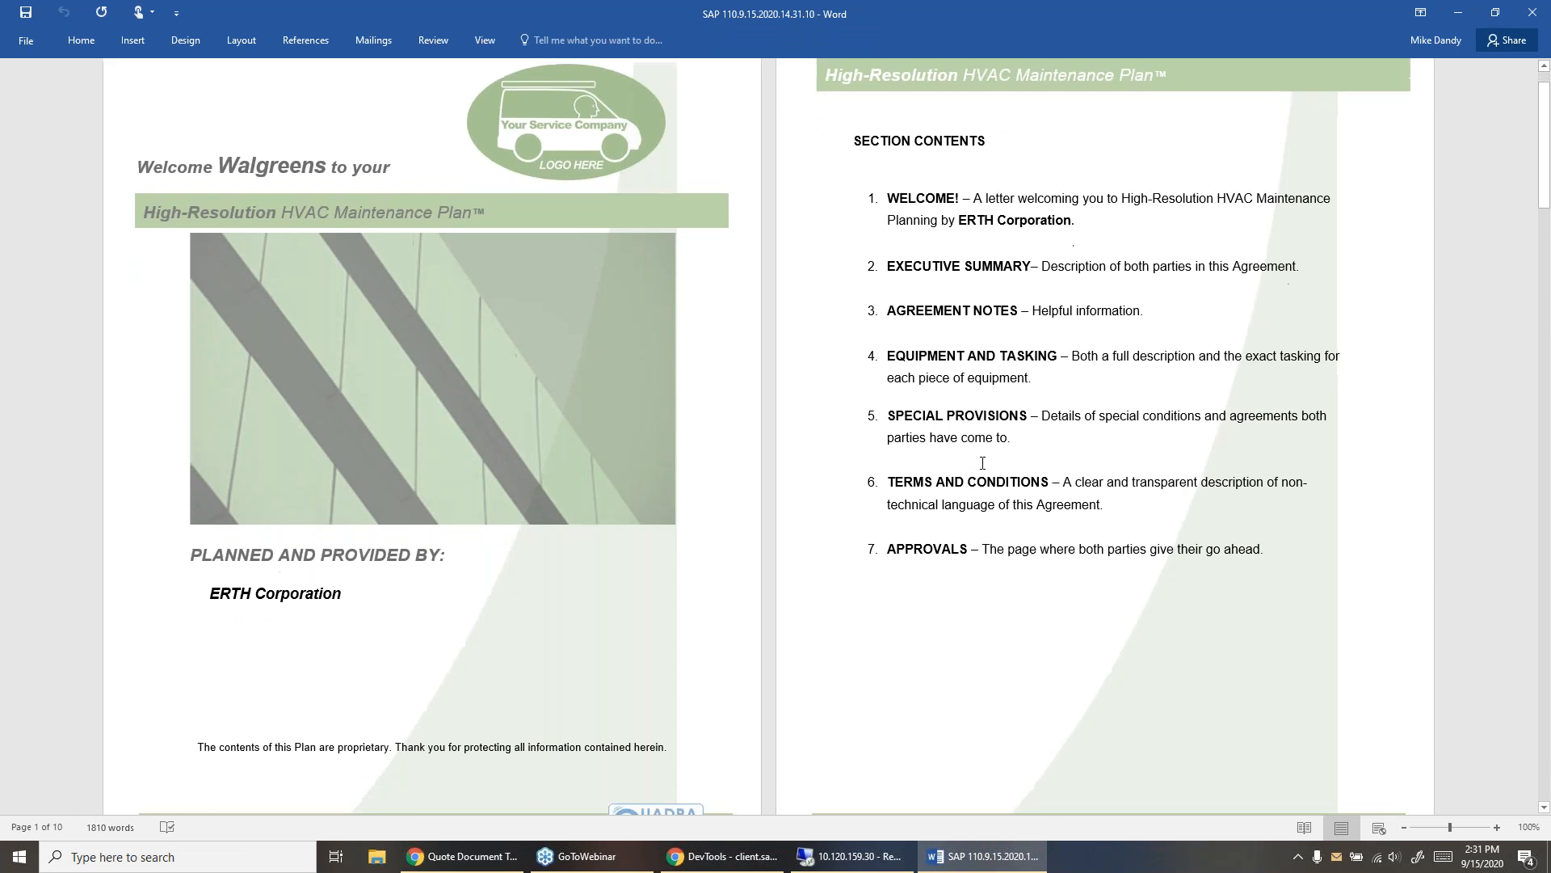
scroll(978, 457, "down", 2)
scroll(974, 452, "up", 2)
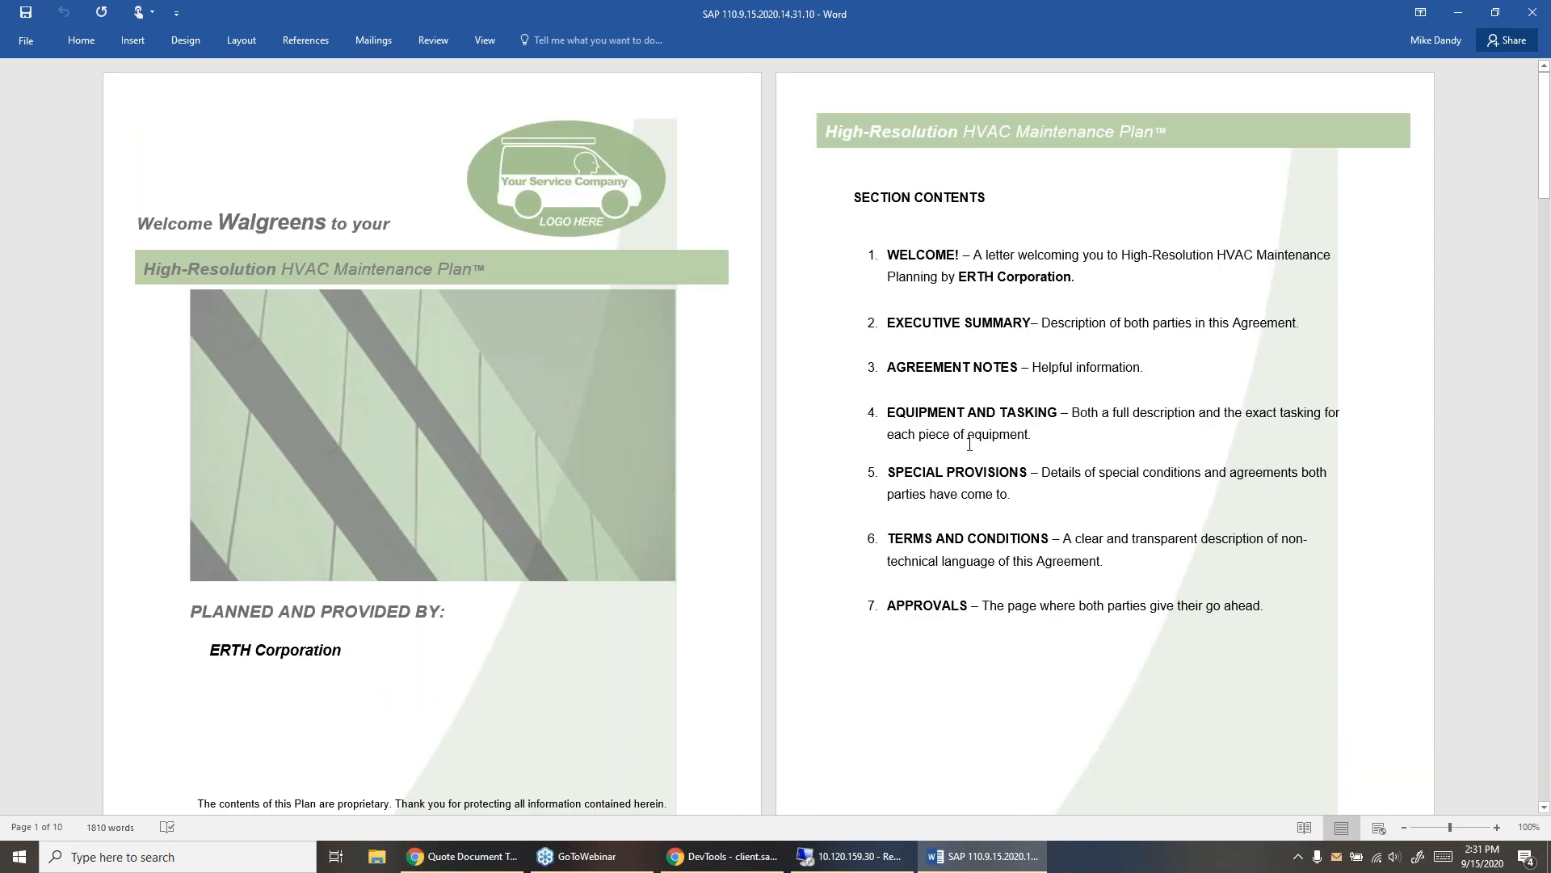
scroll(969, 443, "down", 10)
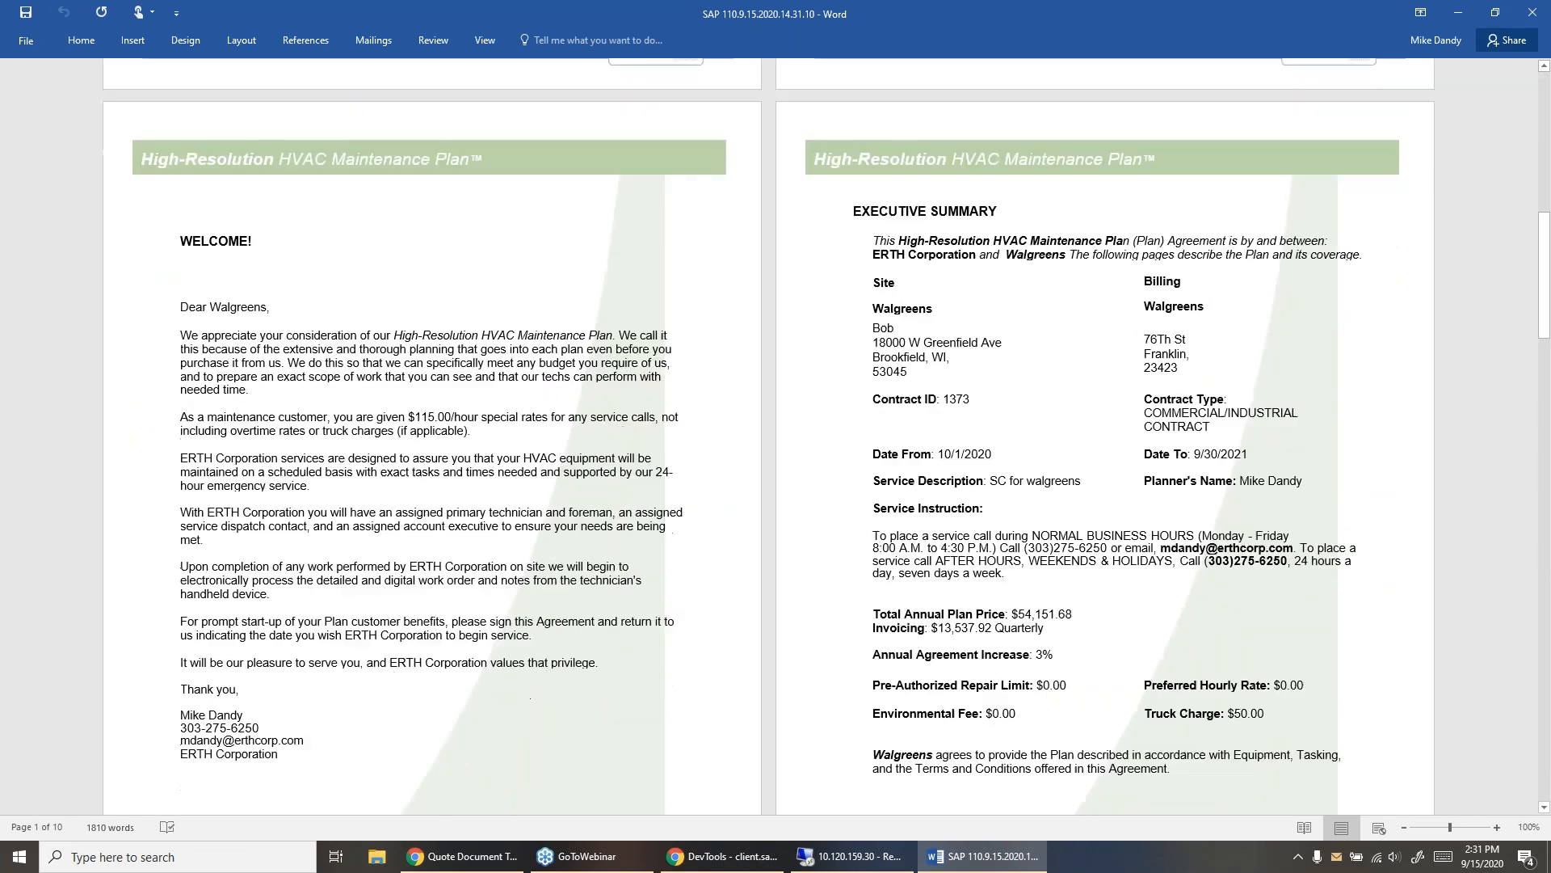
scroll(612, 270, "down", 2)
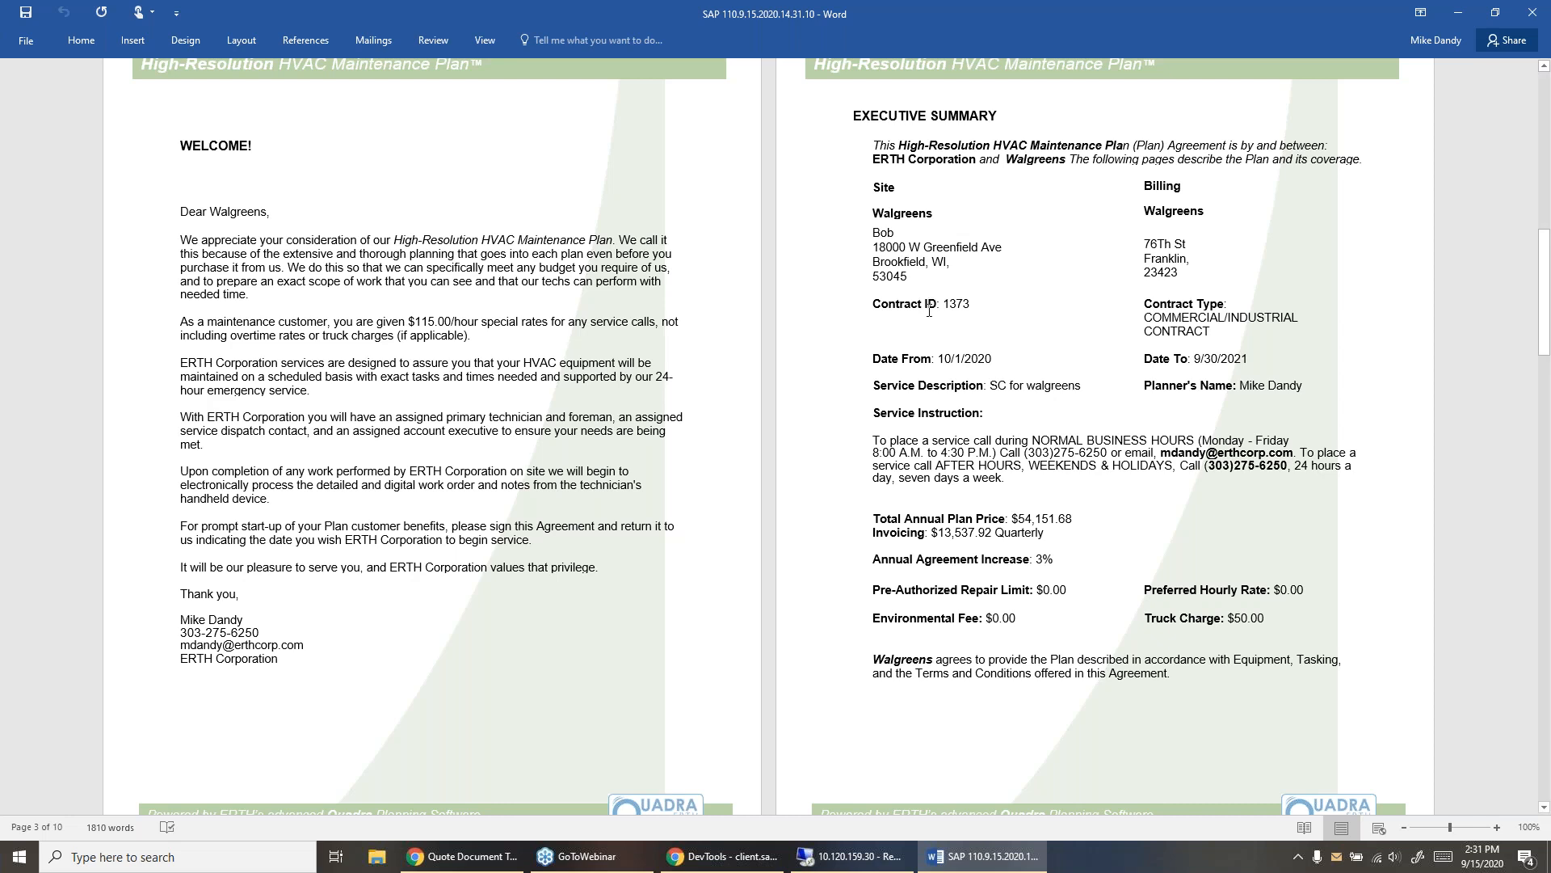
- Check the merged data in the welcome letter and executive summary: sender's contact details, site and billing addresses, and quarterly invoicing
double_click(233, 213)
left_click_drag(291, 659, 174, 618)
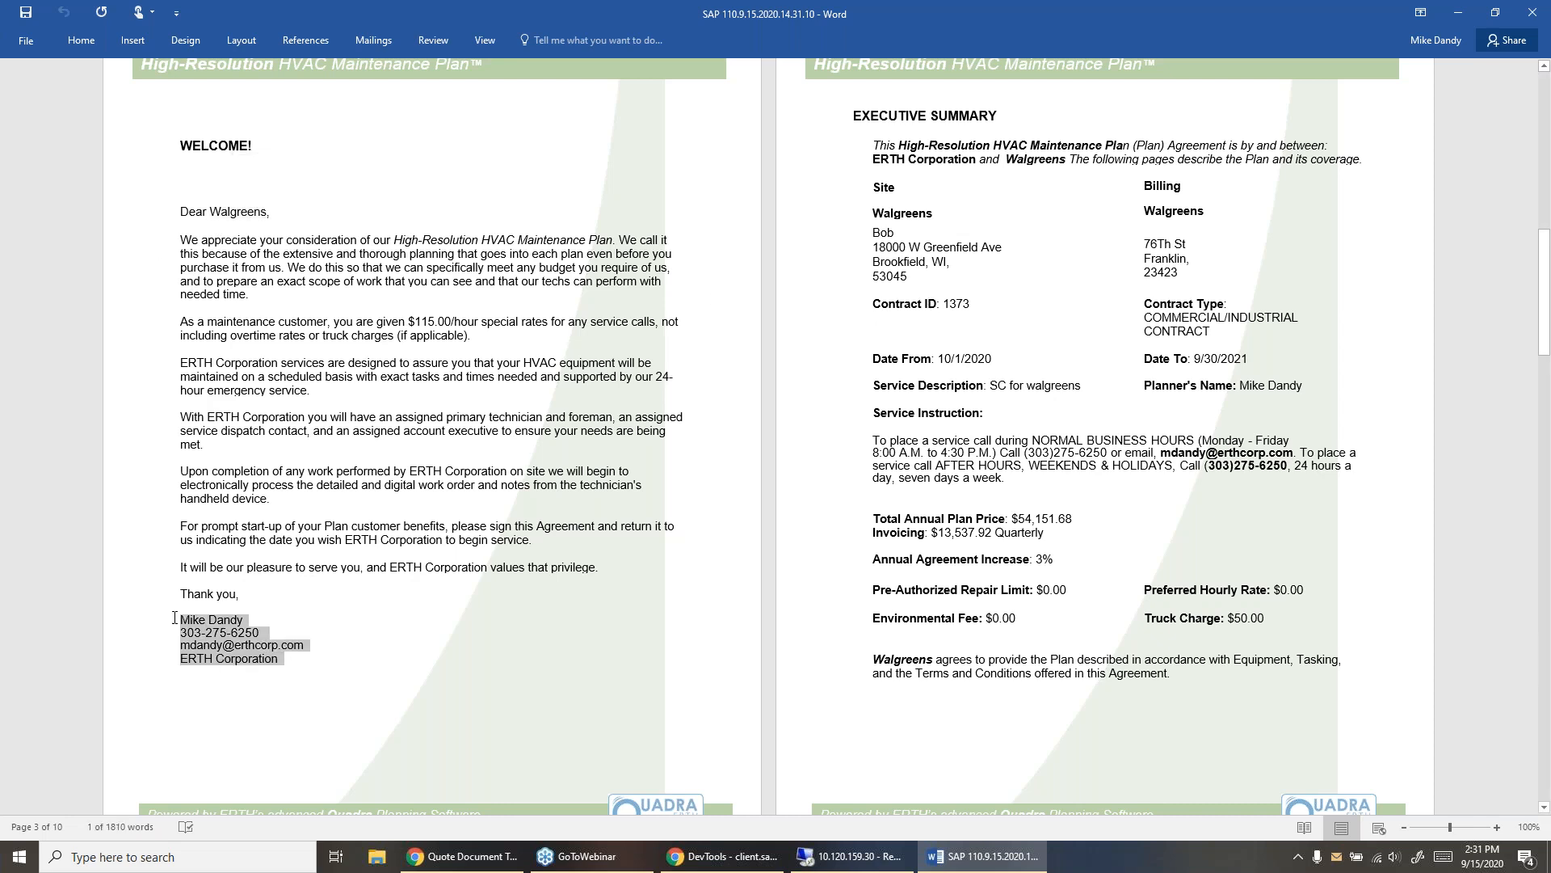
mouse_move(877, 235)
left_mouse_down()
mouse_move(974, 252)
mouse_move(960, 279)
left_mouse_up()
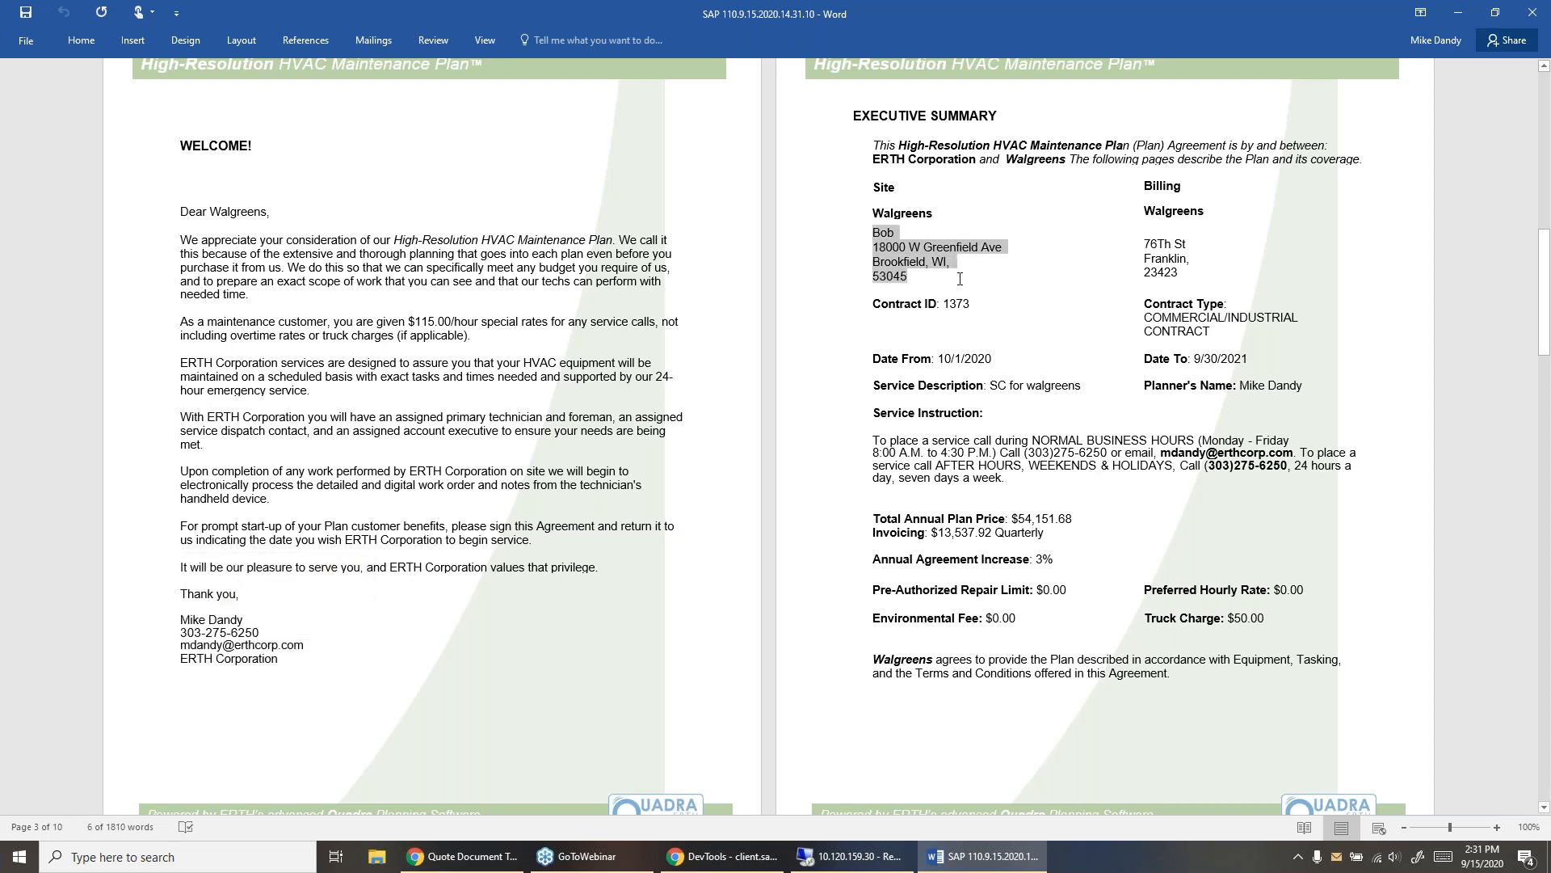
left_click_drag(1180, 278, 1144, 244)
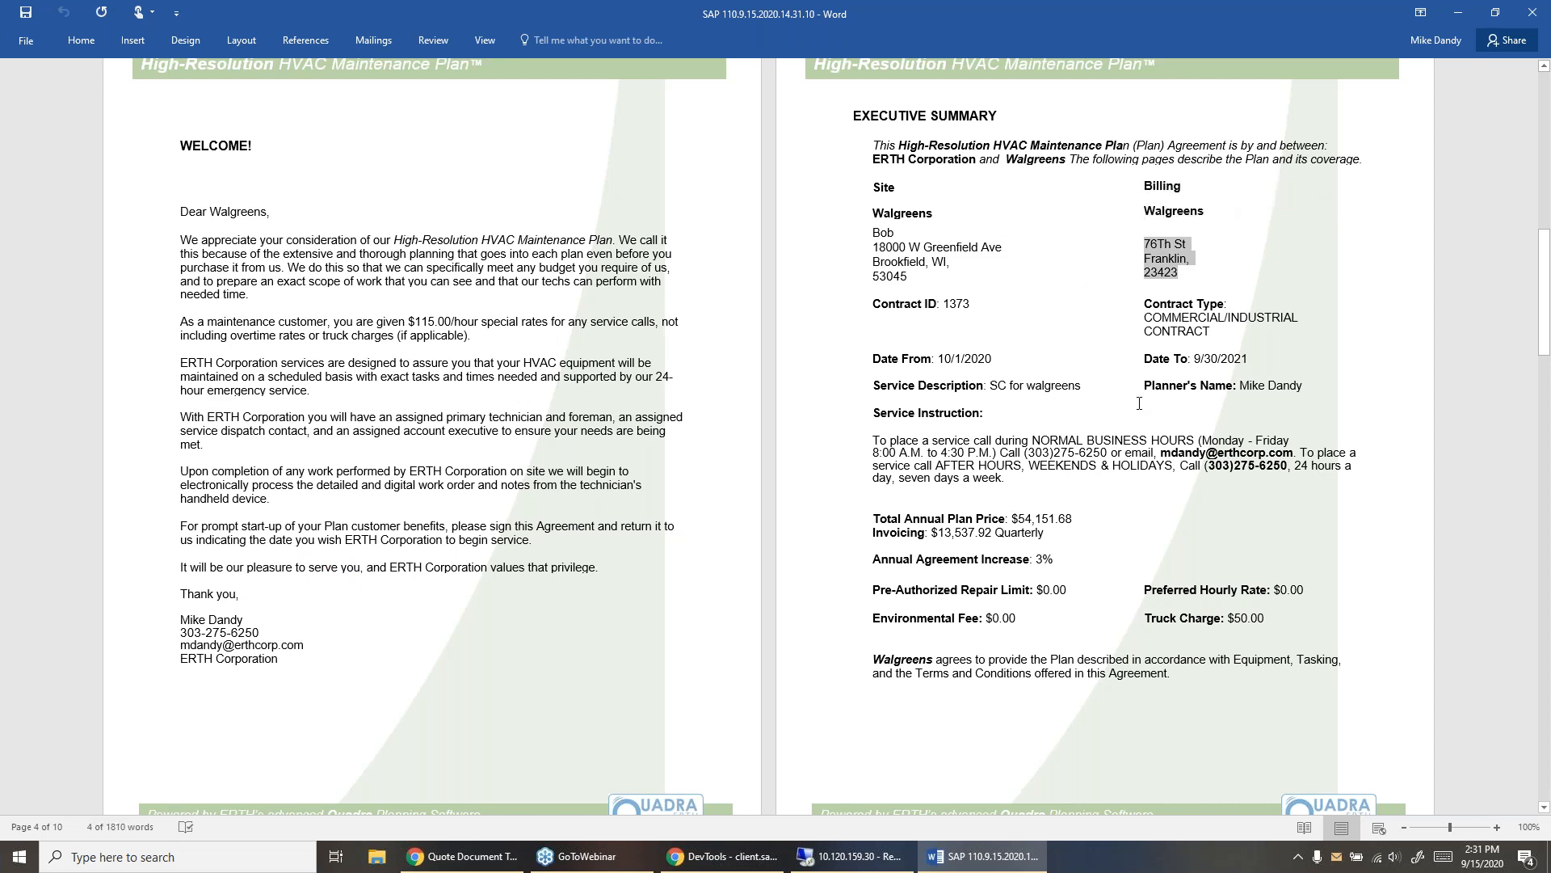
scroll(1066, 410, "down", 2)
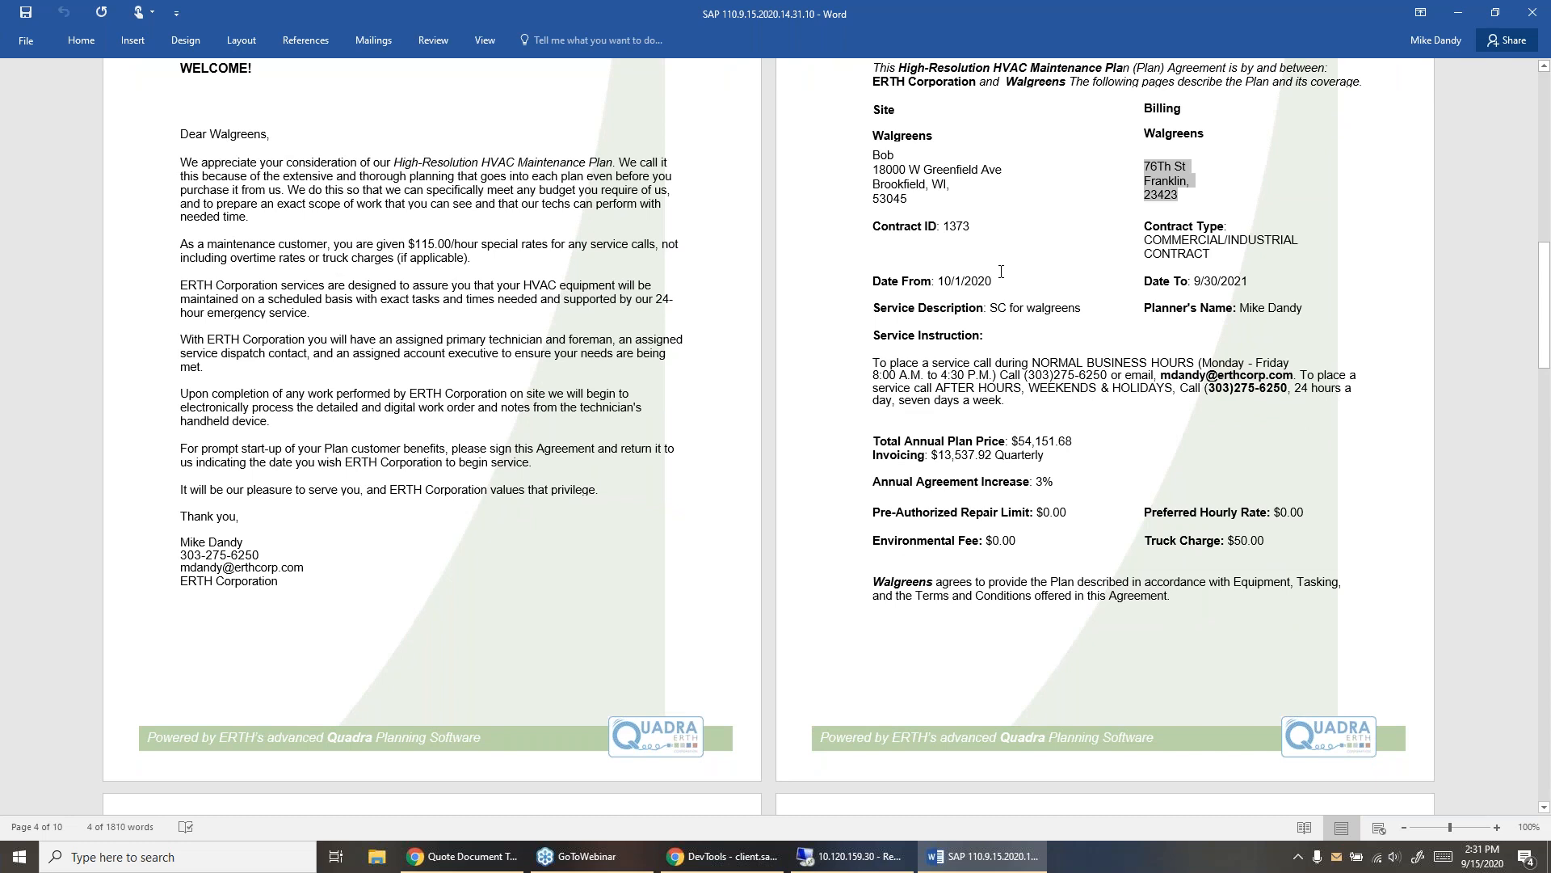
left_click_drag(1074, 441, 938, 454)
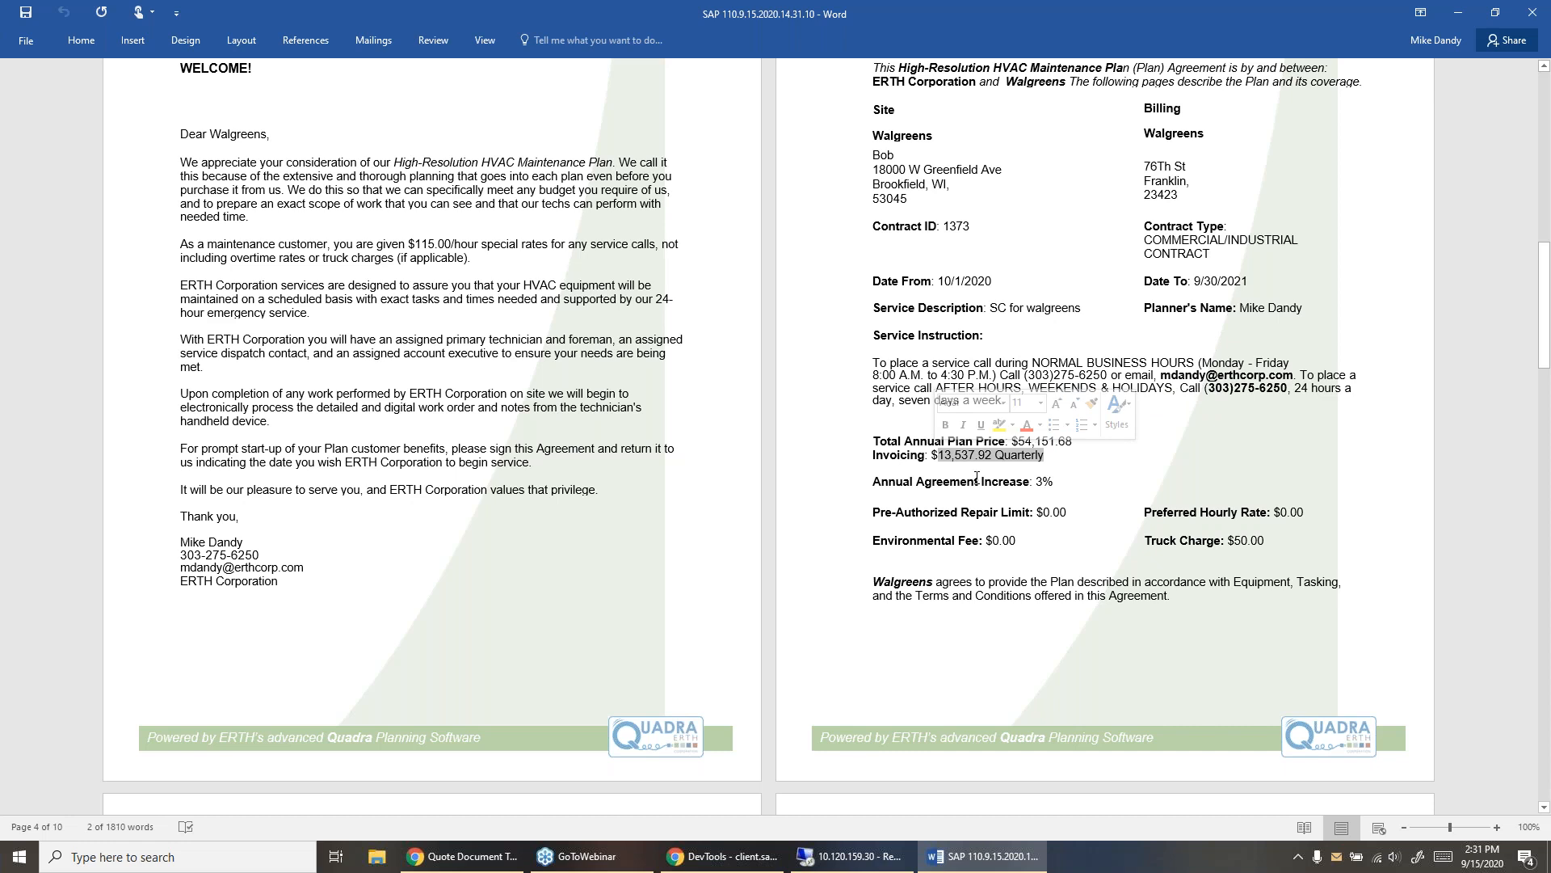
- Review the equipment and tasking, special provisions, terms and conditions and approvals pages, and close the Word document
scroll(651, 513, "up", 1)
scroll(544, 560, "down", 17)
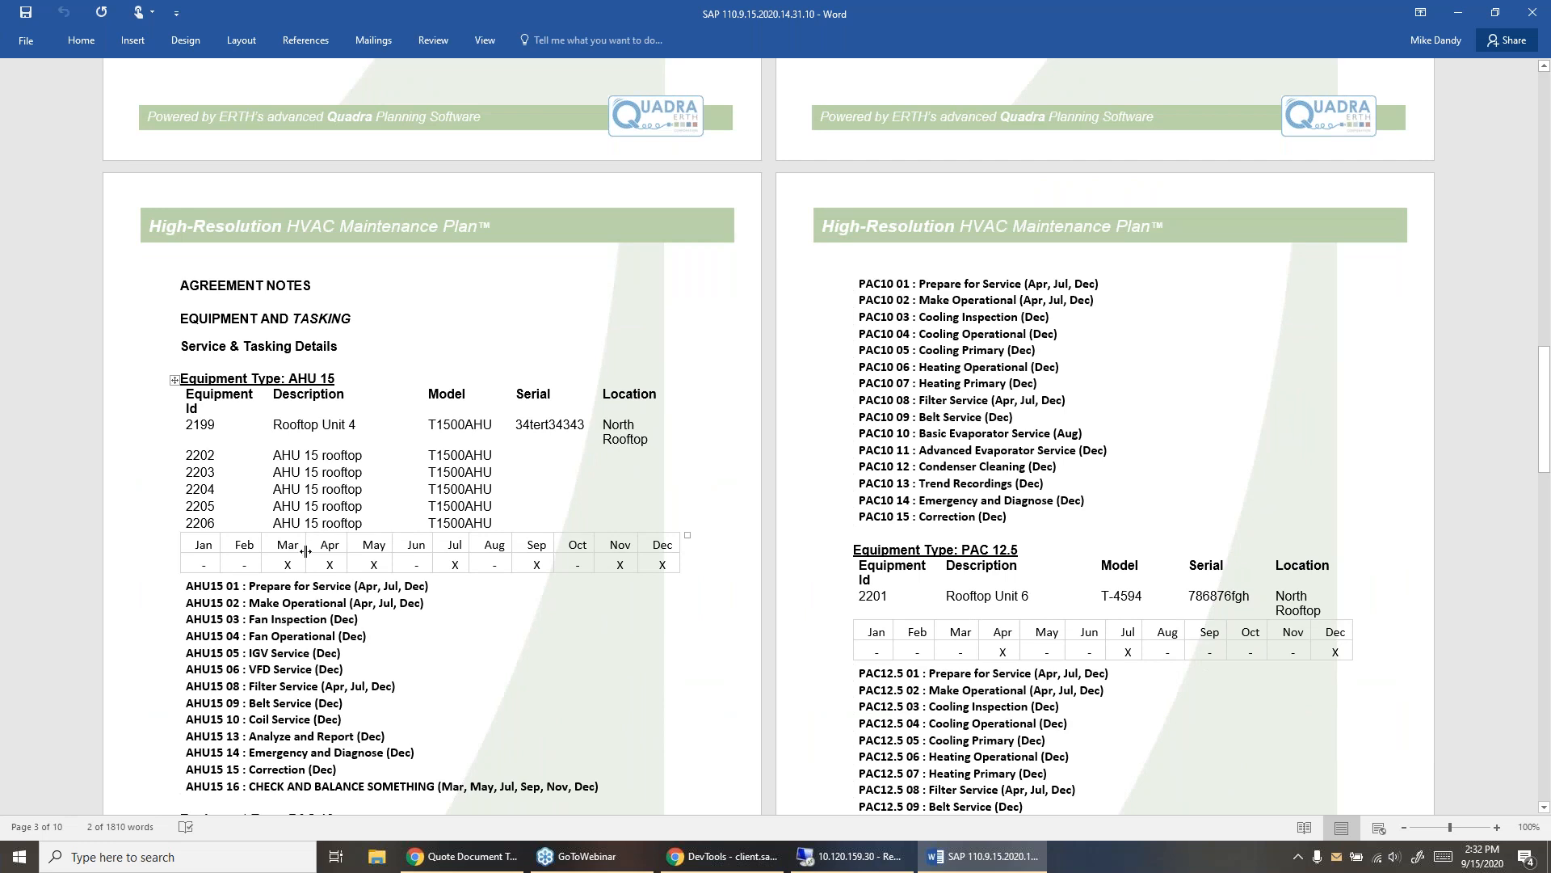
scroll(246, 583, "down", 4)
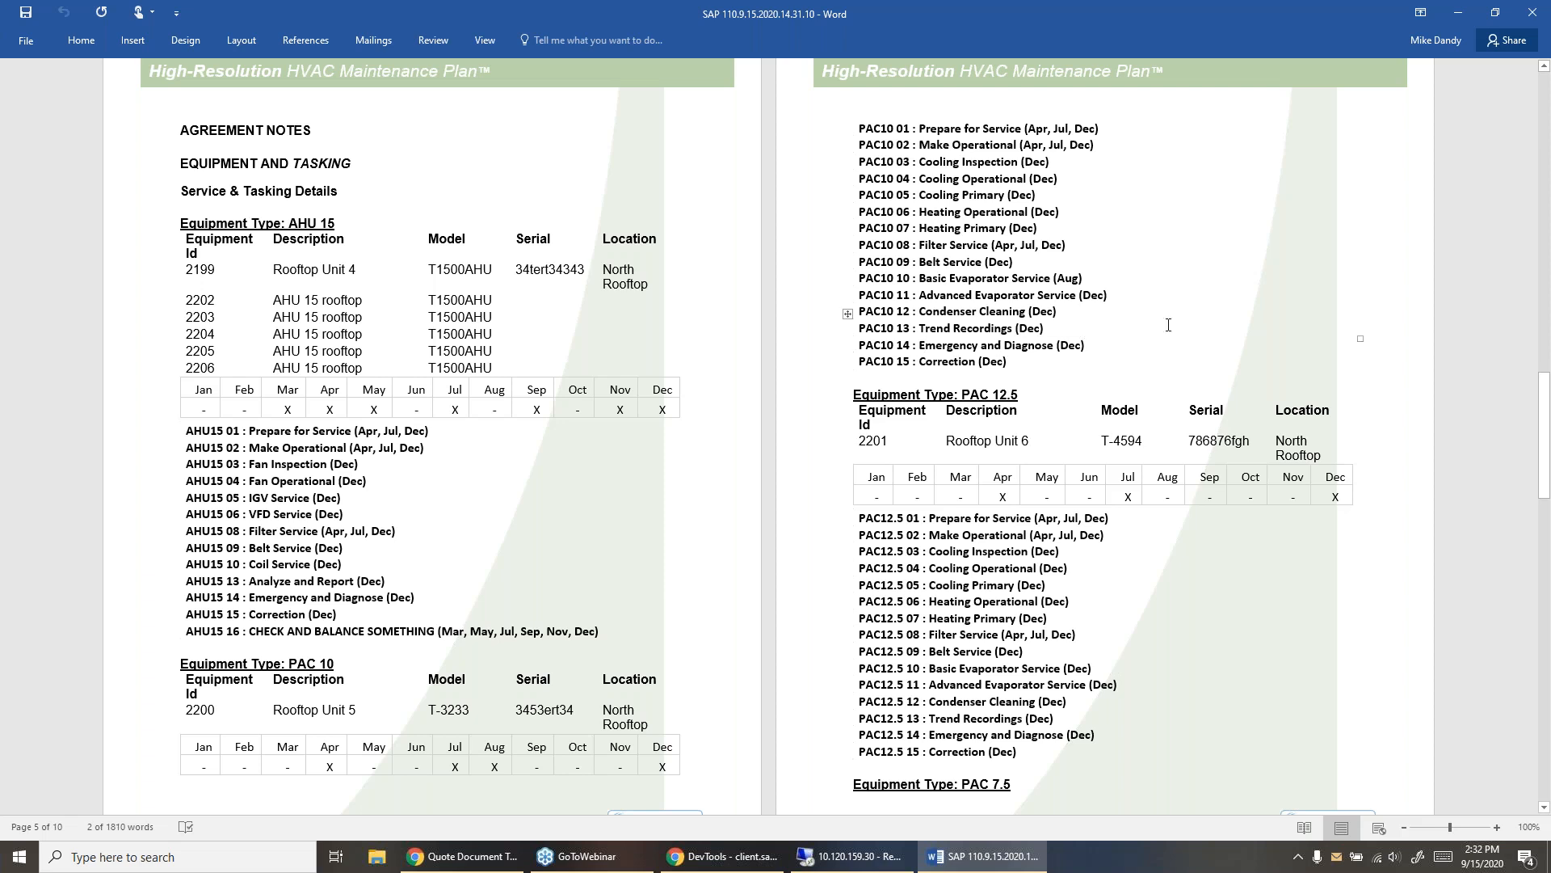
scroll(1168, 324, "down", 10)
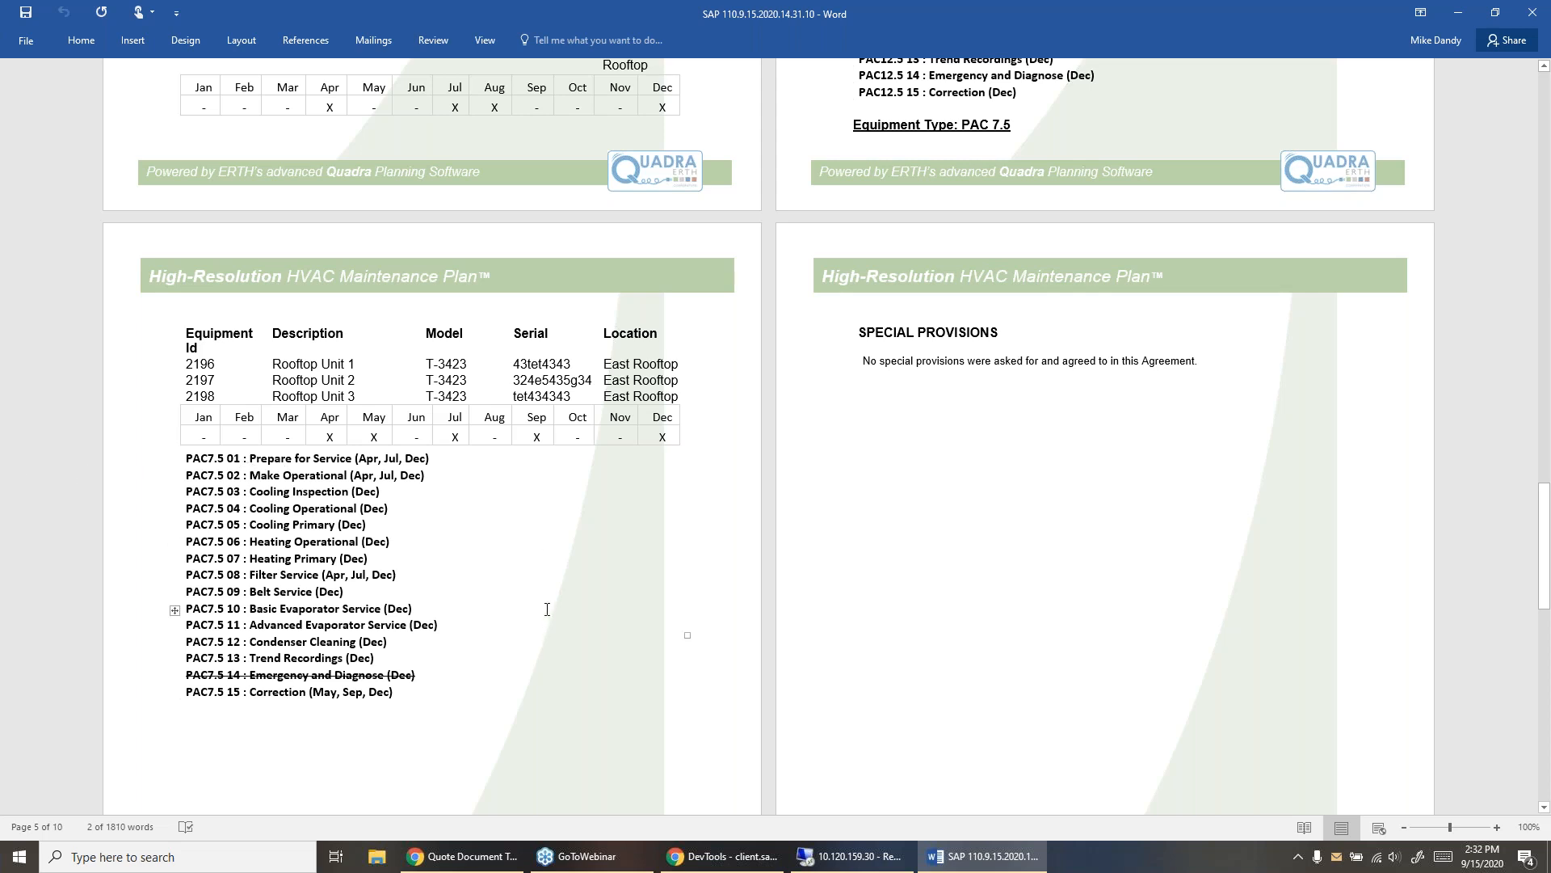
scroll(547, 609, "down", 15)
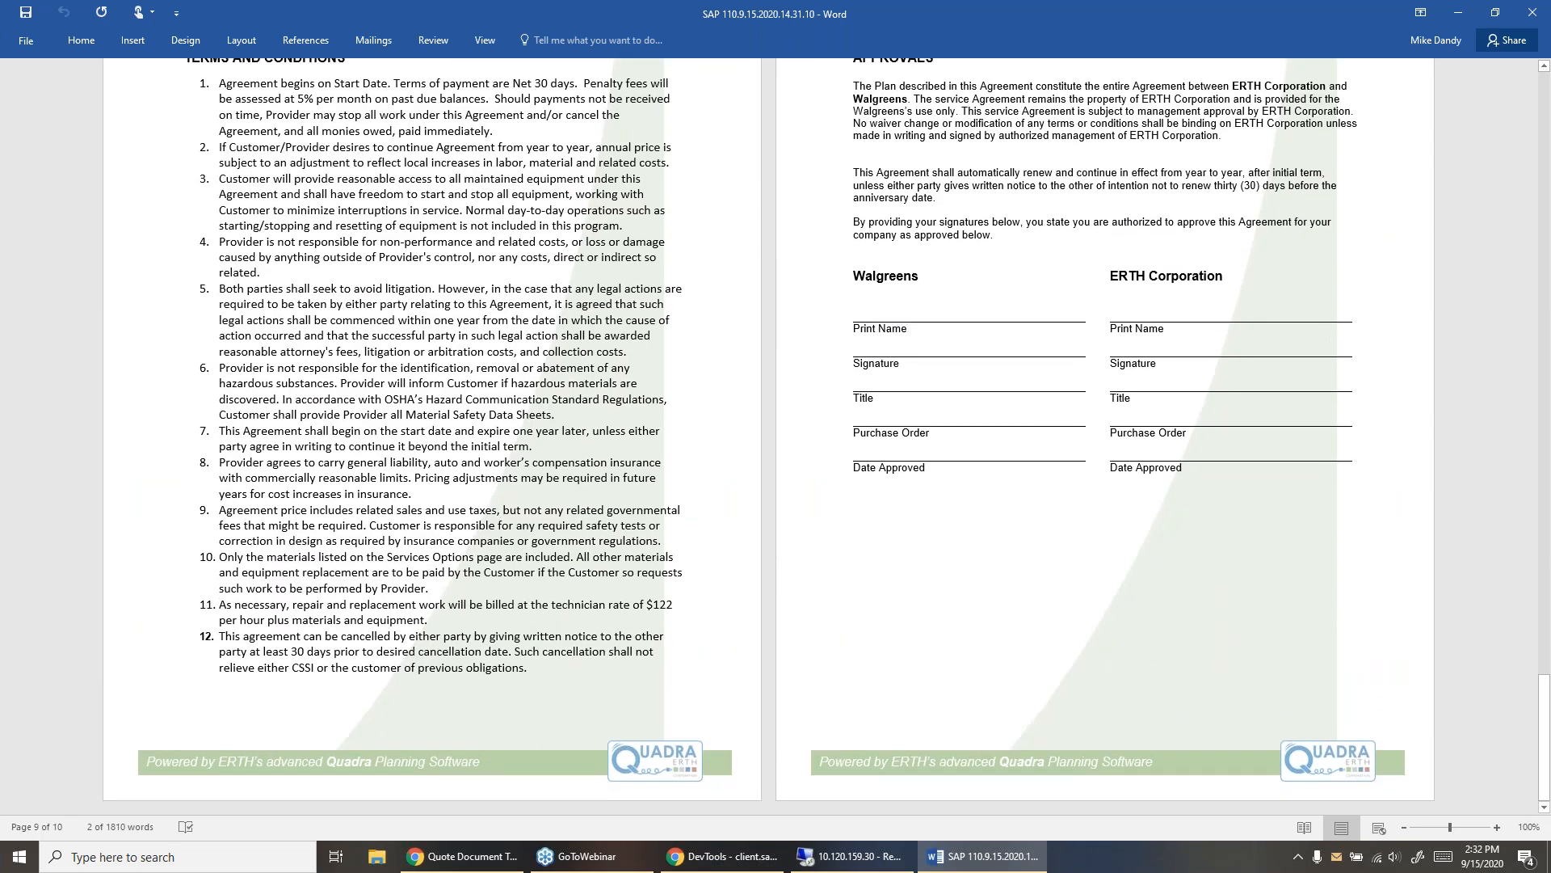
left_click_drag(1325, 11, 958, 121)
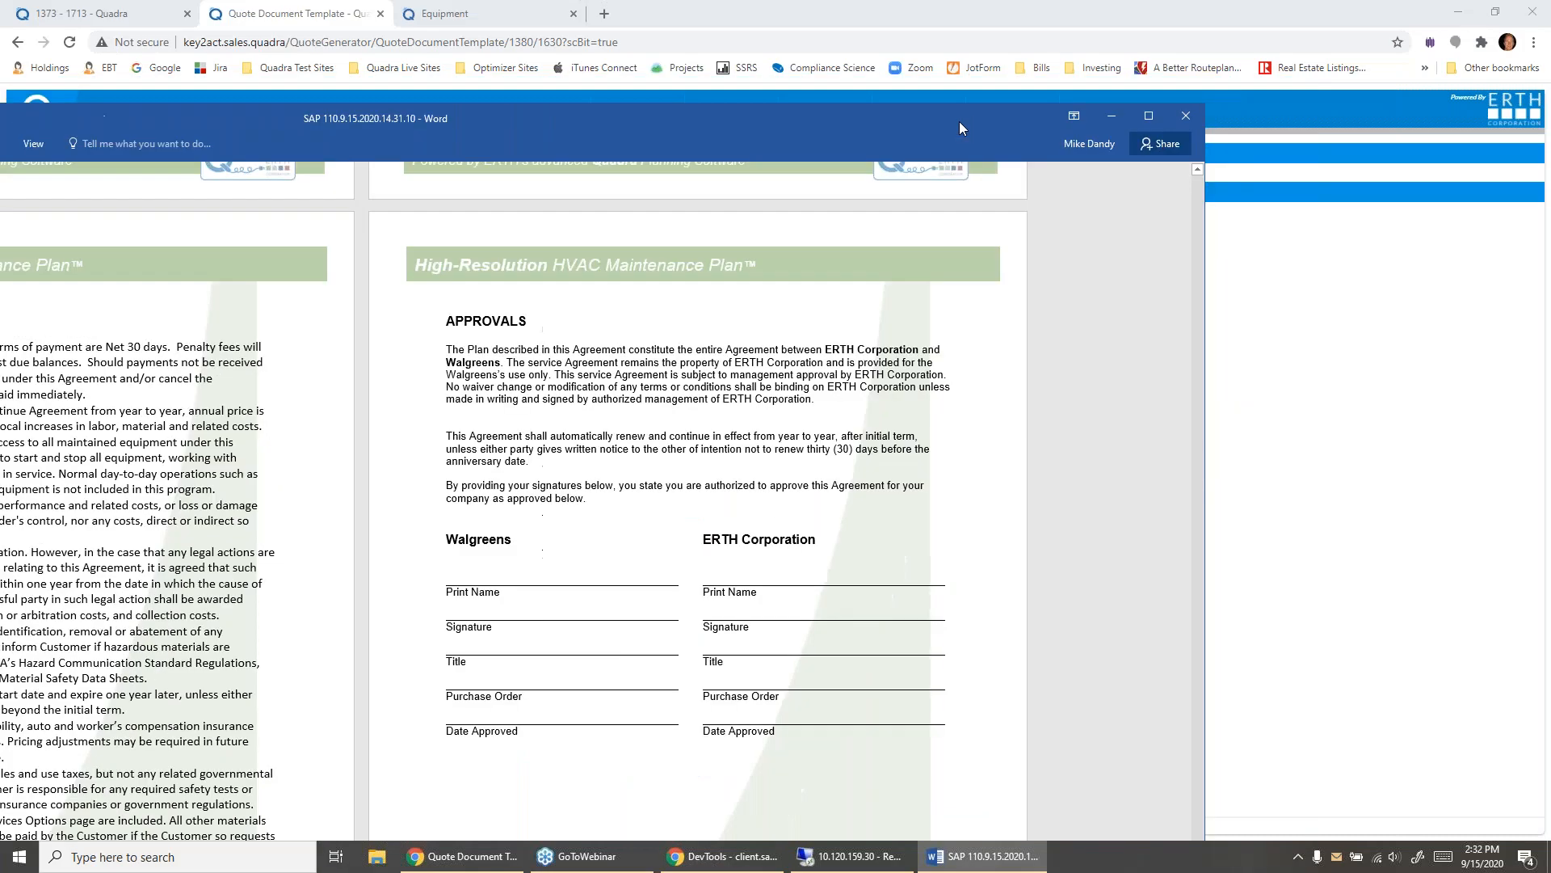
left_click(1172, 118)
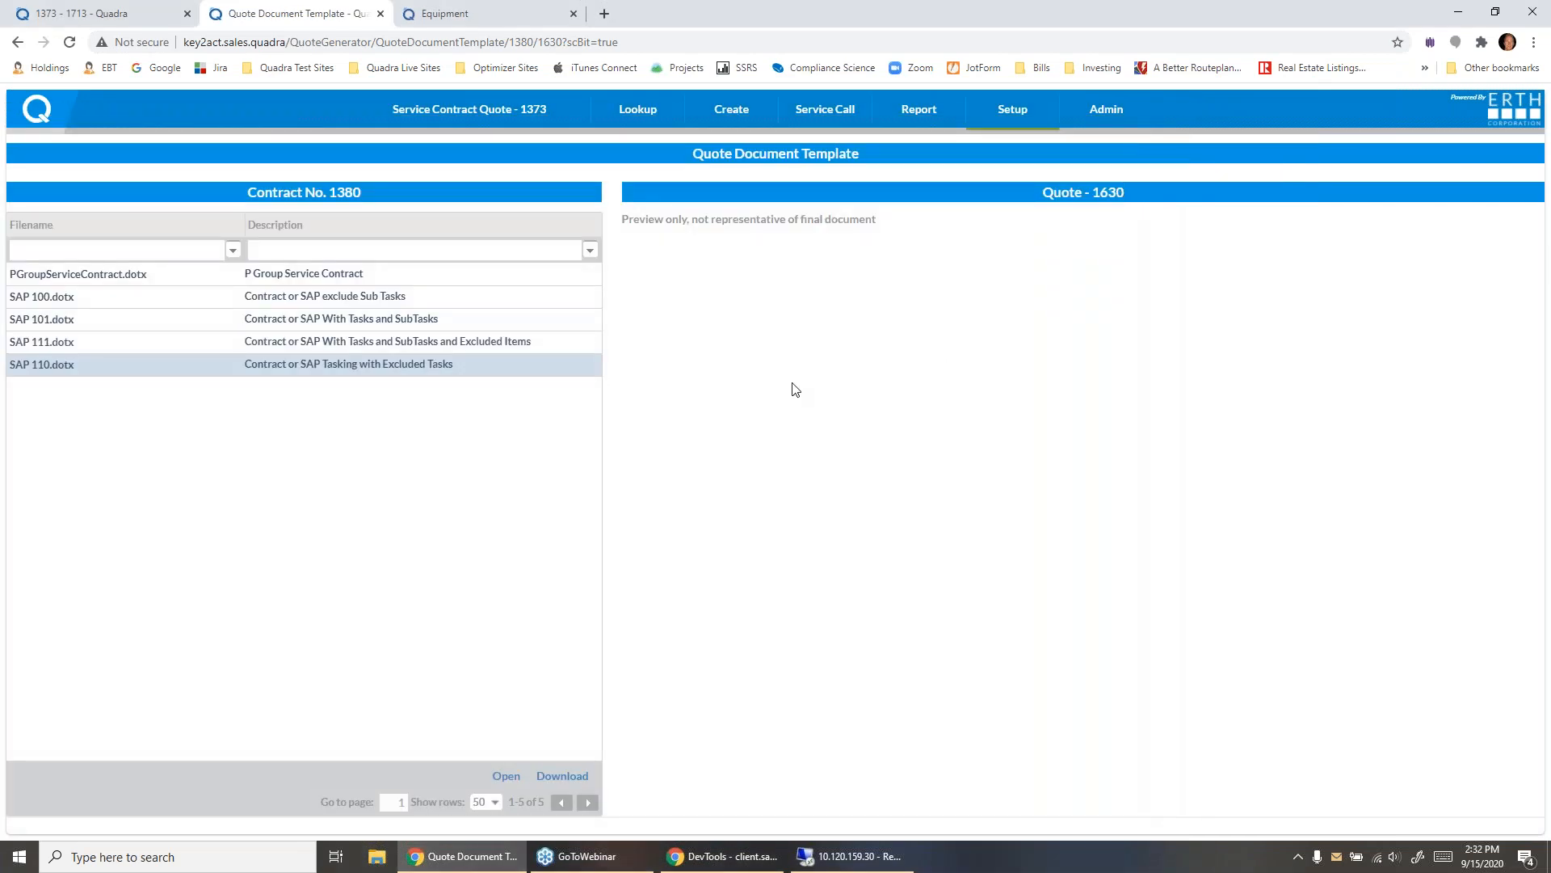
- Return to the service contract quote in Quadra and select the "SC for walgreens" event, leaving the Add Event form without saving
left_click(477, 112)
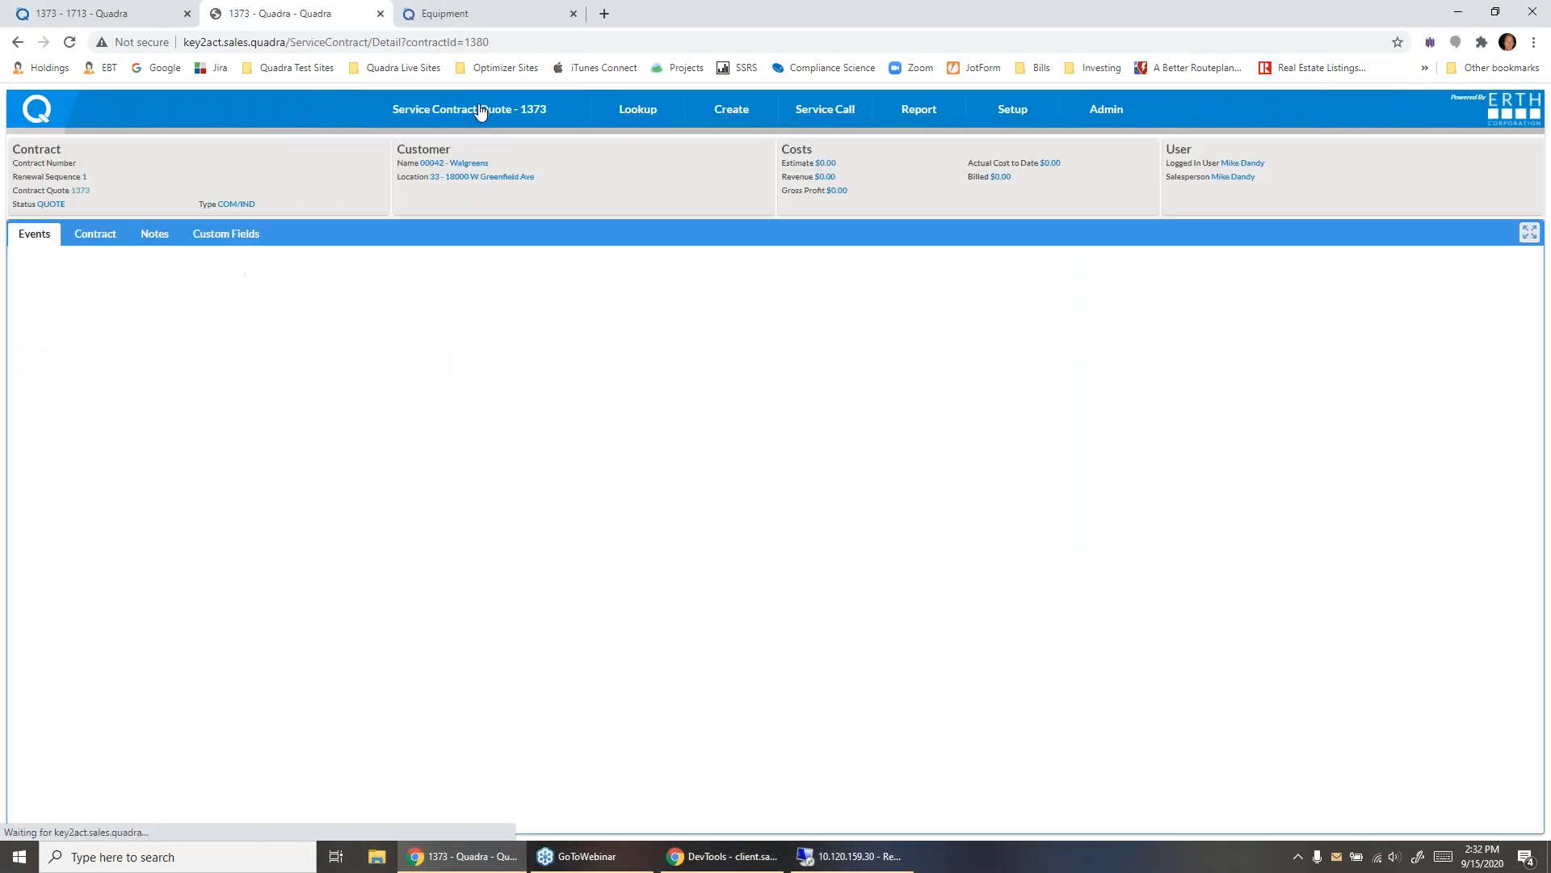
left_click(271, 294)
left_click(288, 291)
left_click(257, 332)
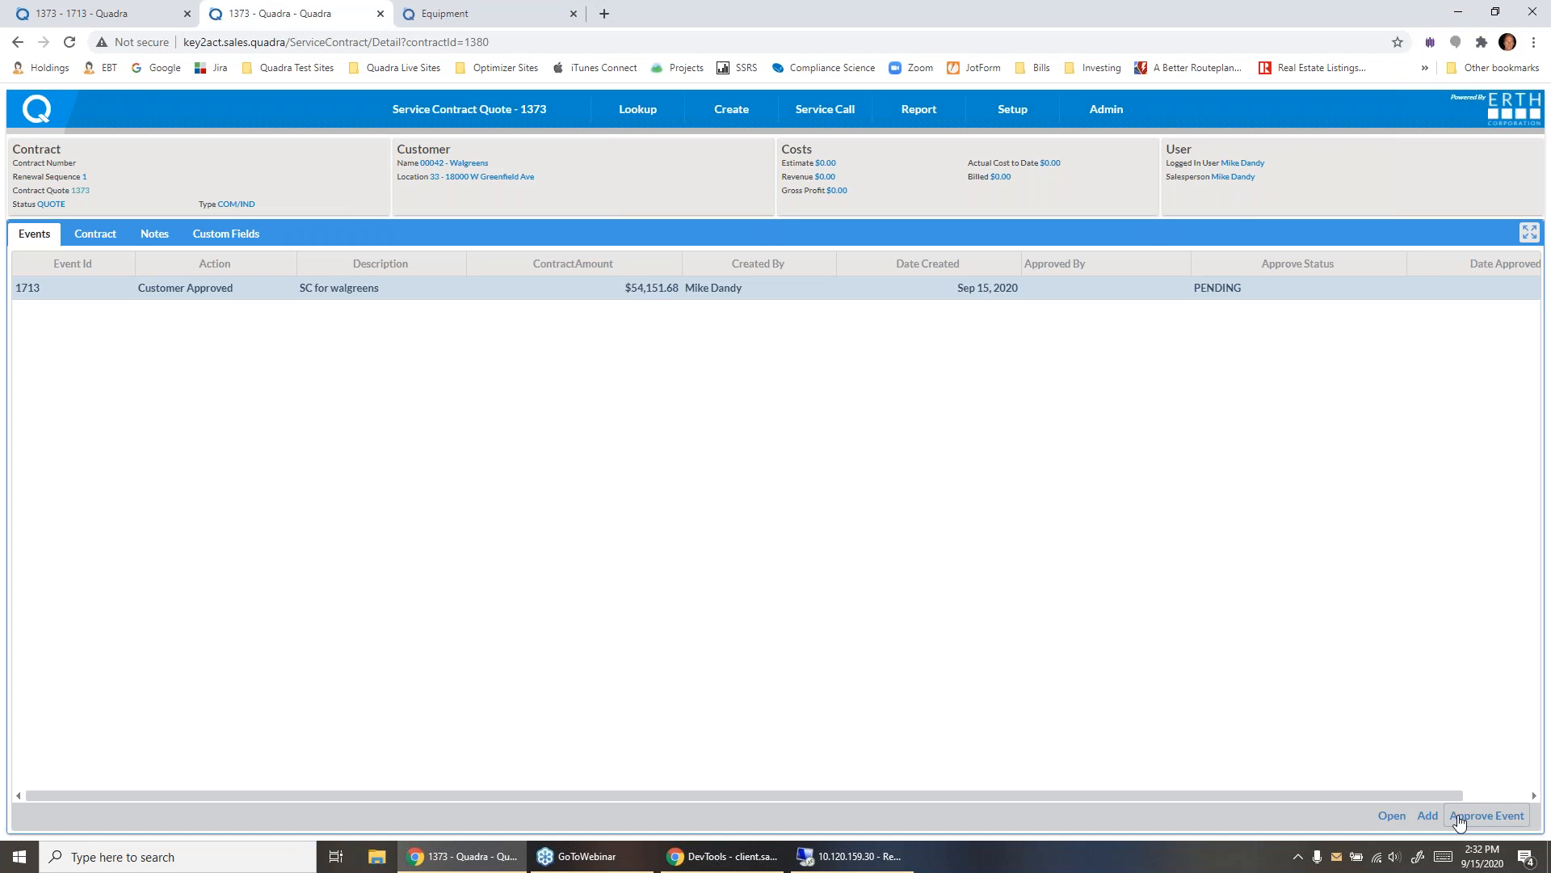
left_click(1428, 816)
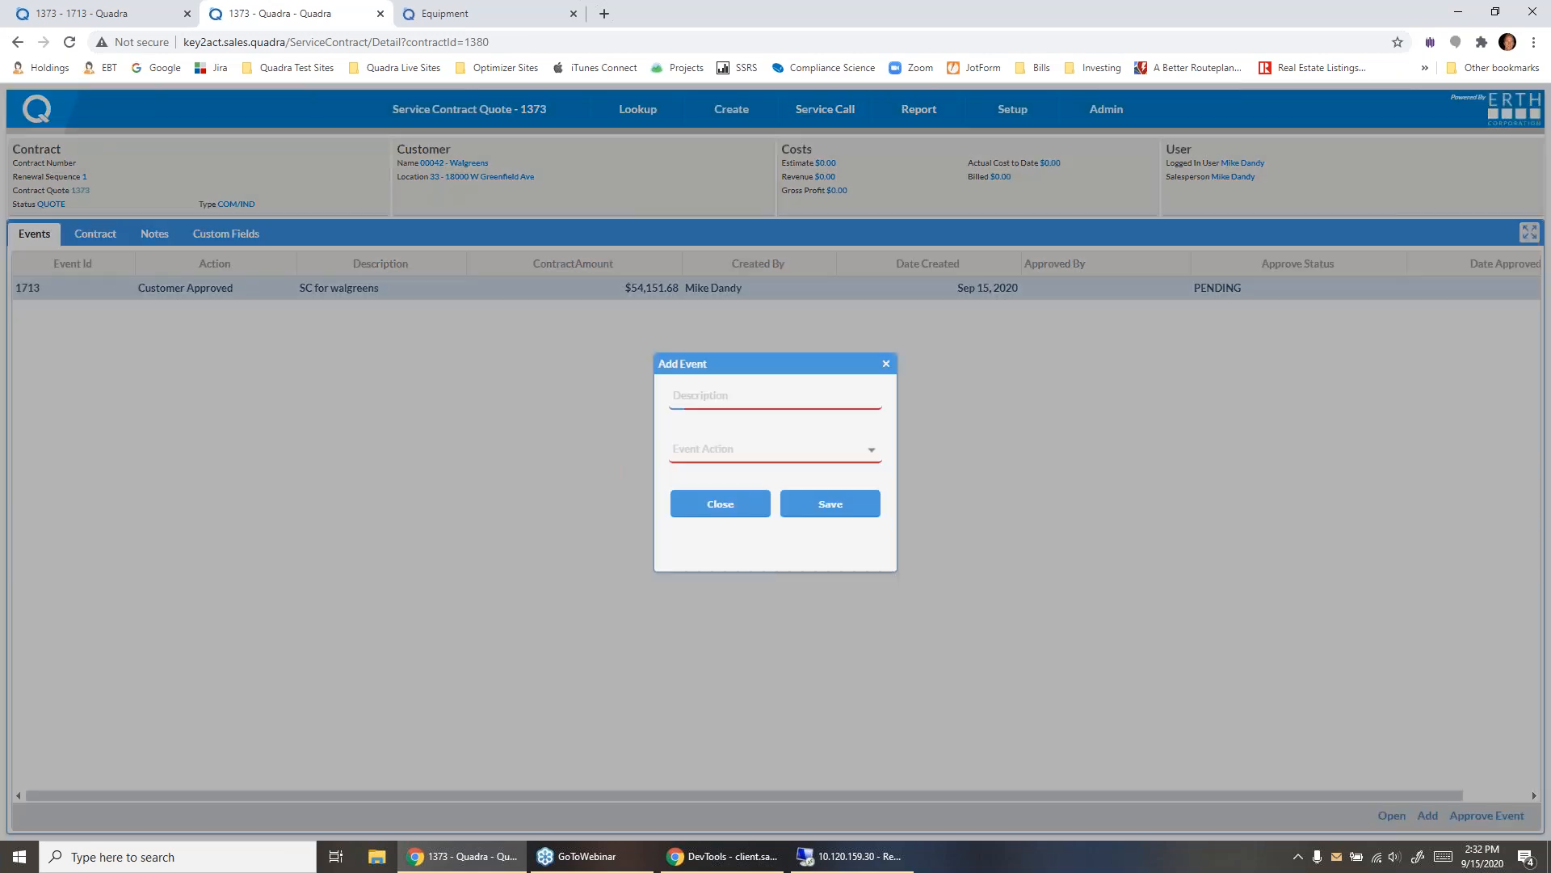
left_click(736, 509)
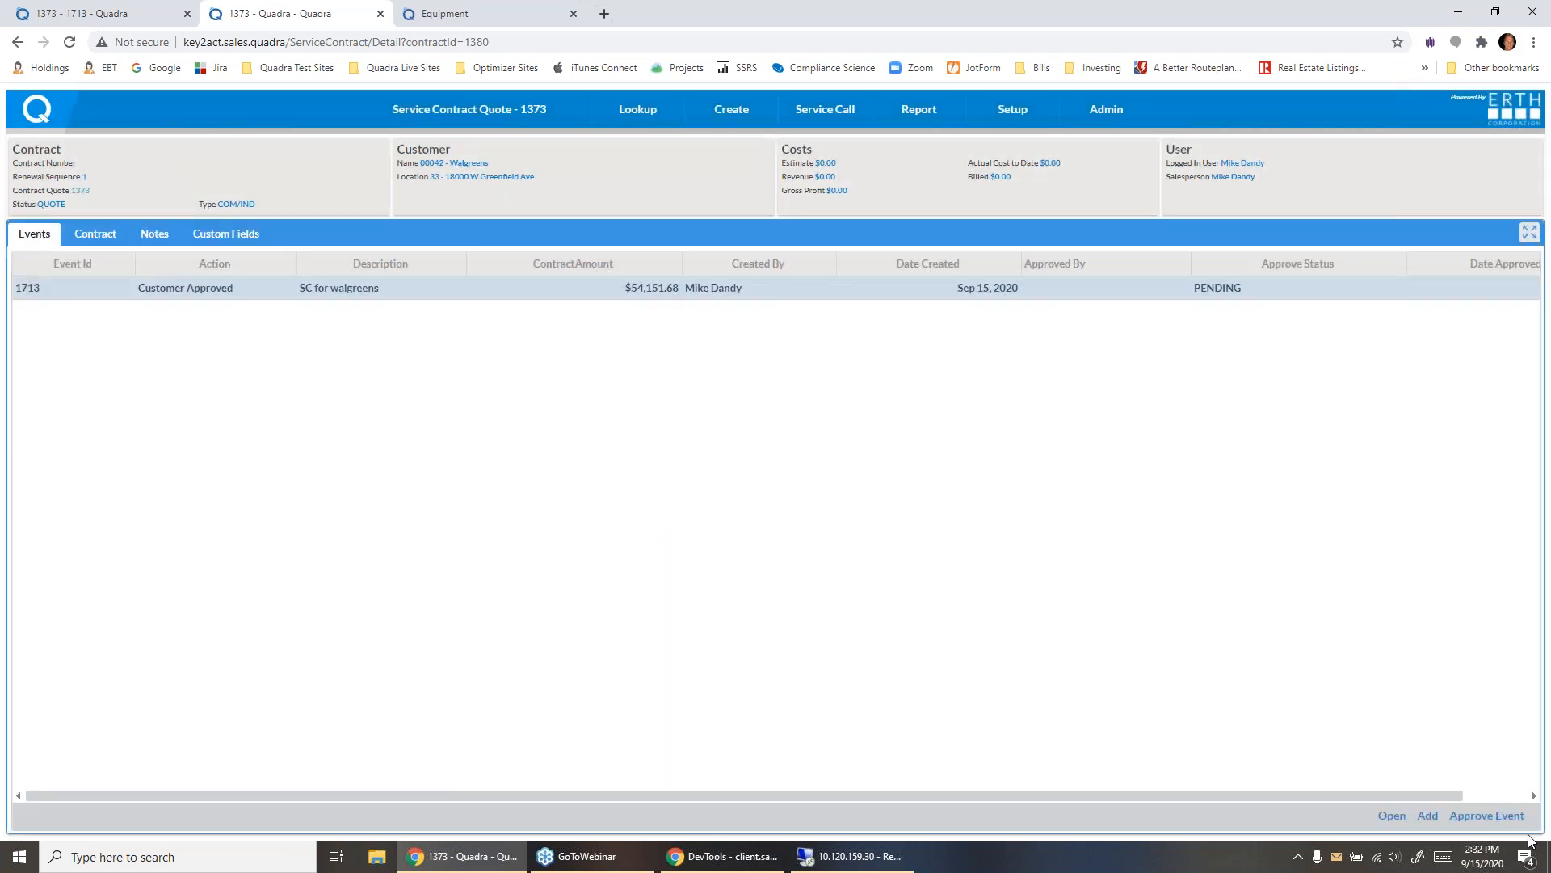
- Approve the "SC for walgreens" event with the division SRV COMMERCIAL
left_click(1487, 815)
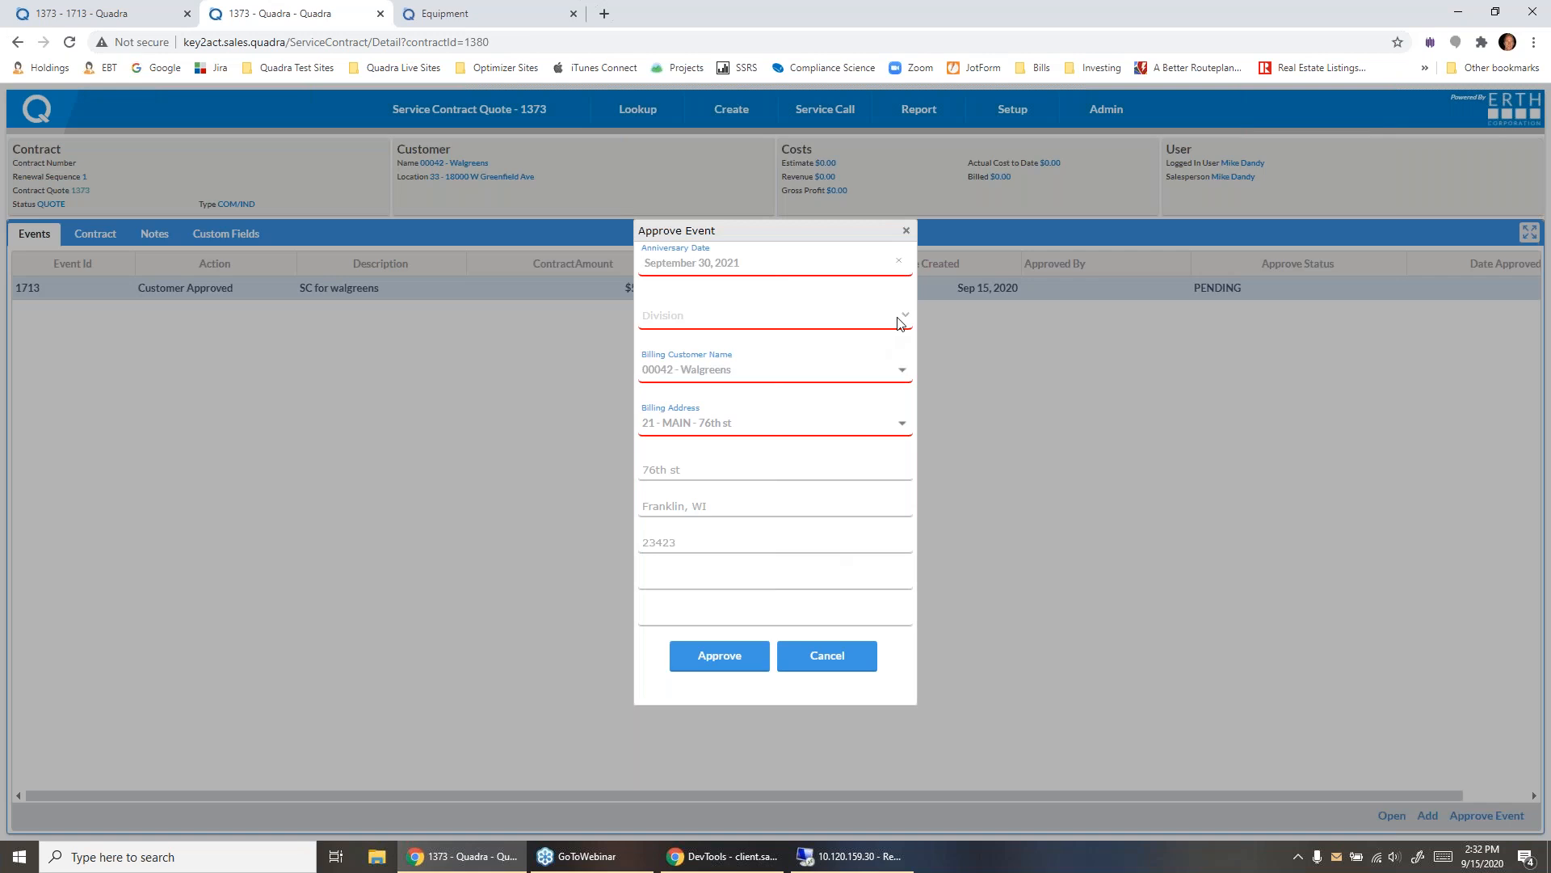
left_click(888, 321)
left_click(822, 389)
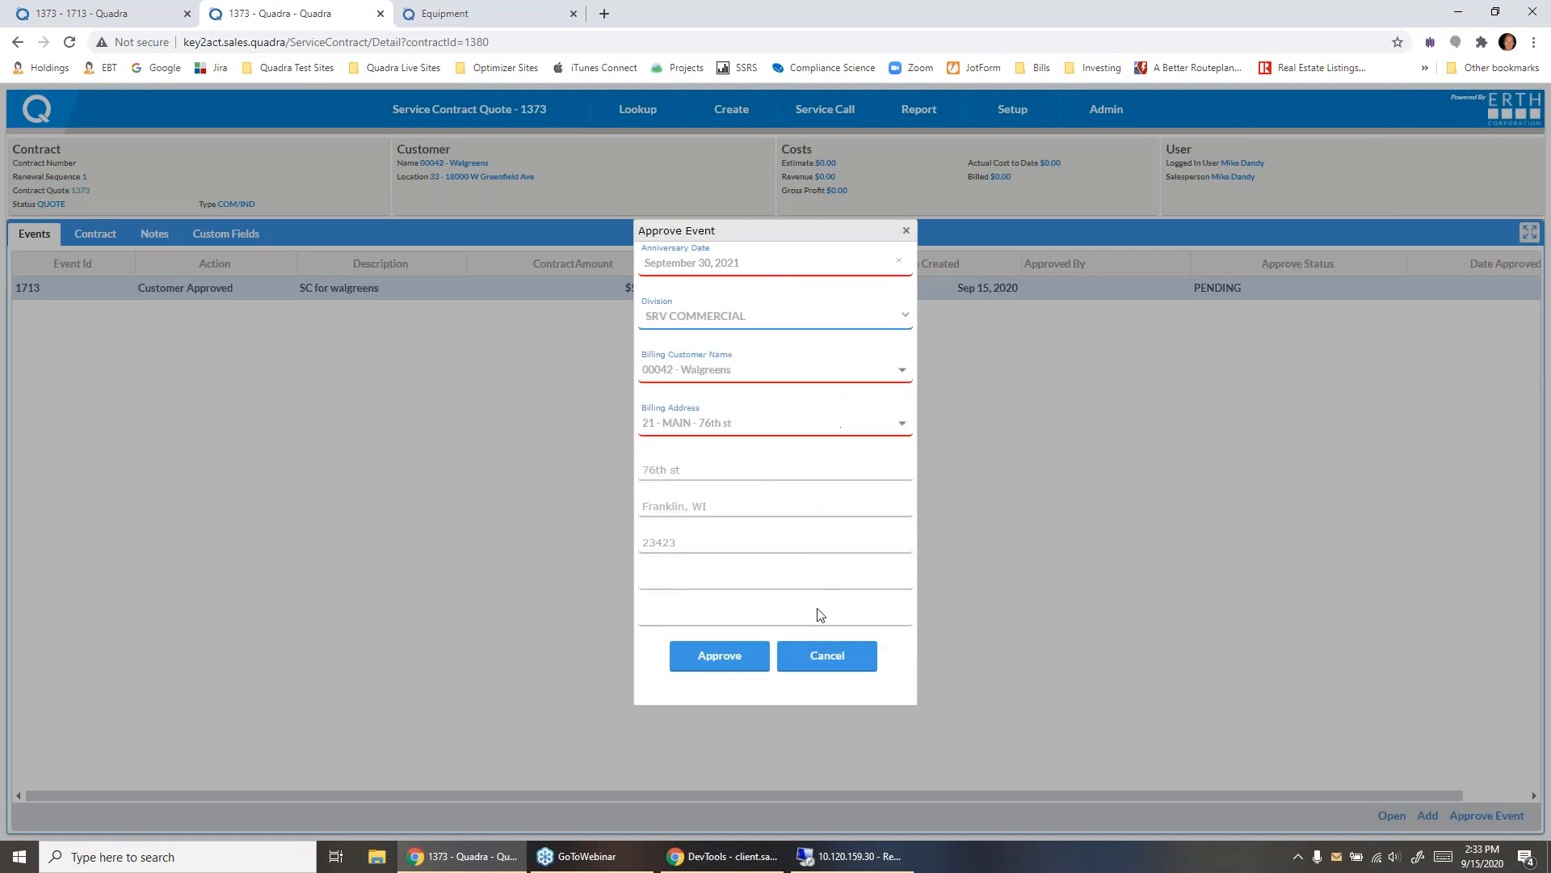
left_click(731, 655)
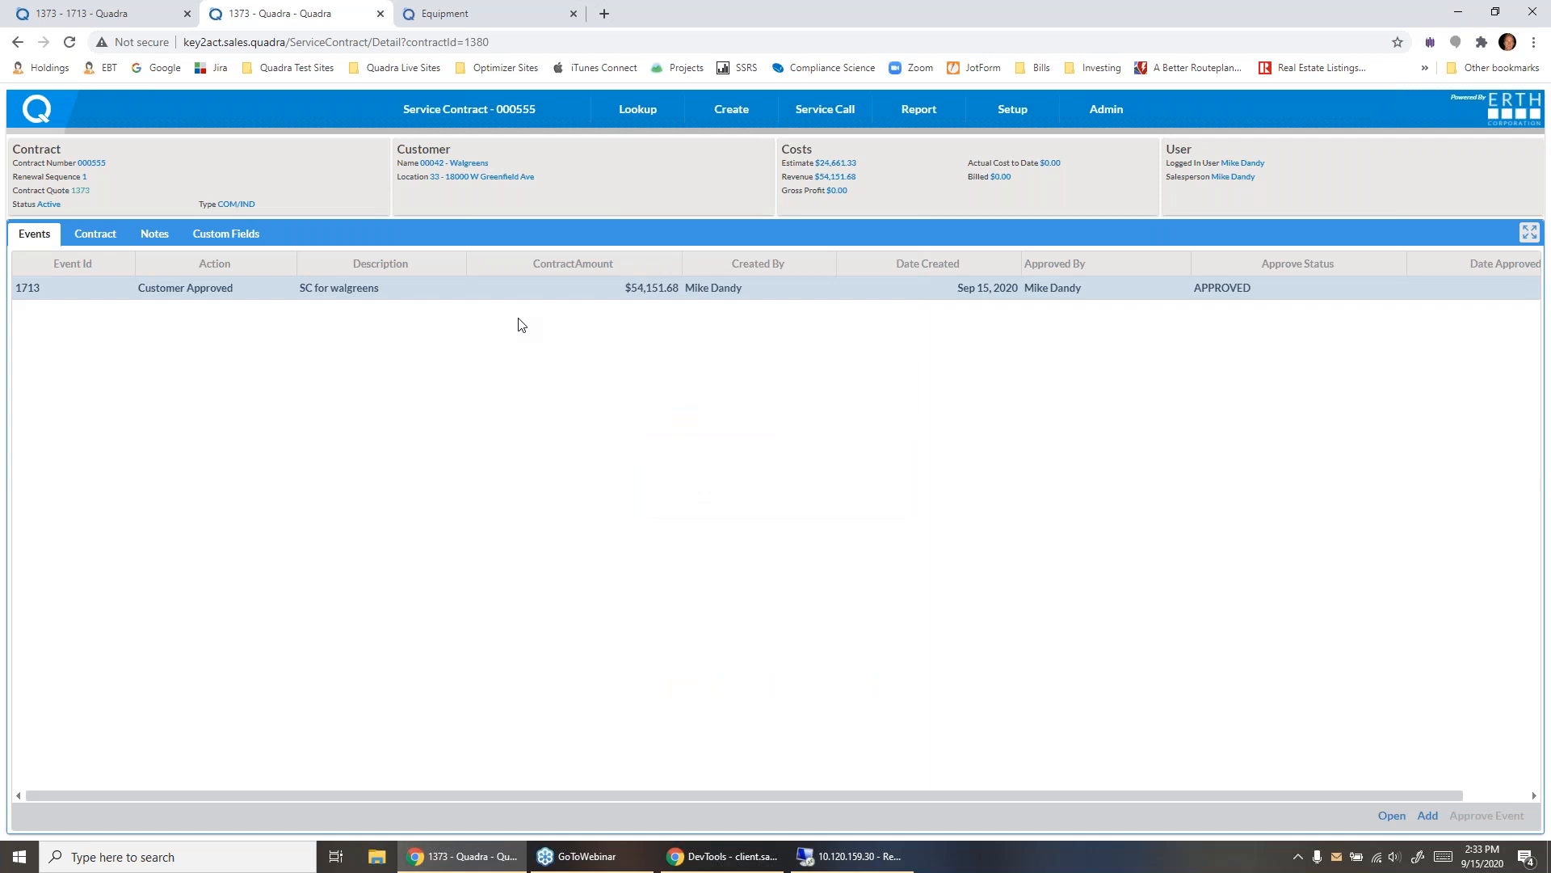
mouse_move(437, 114)
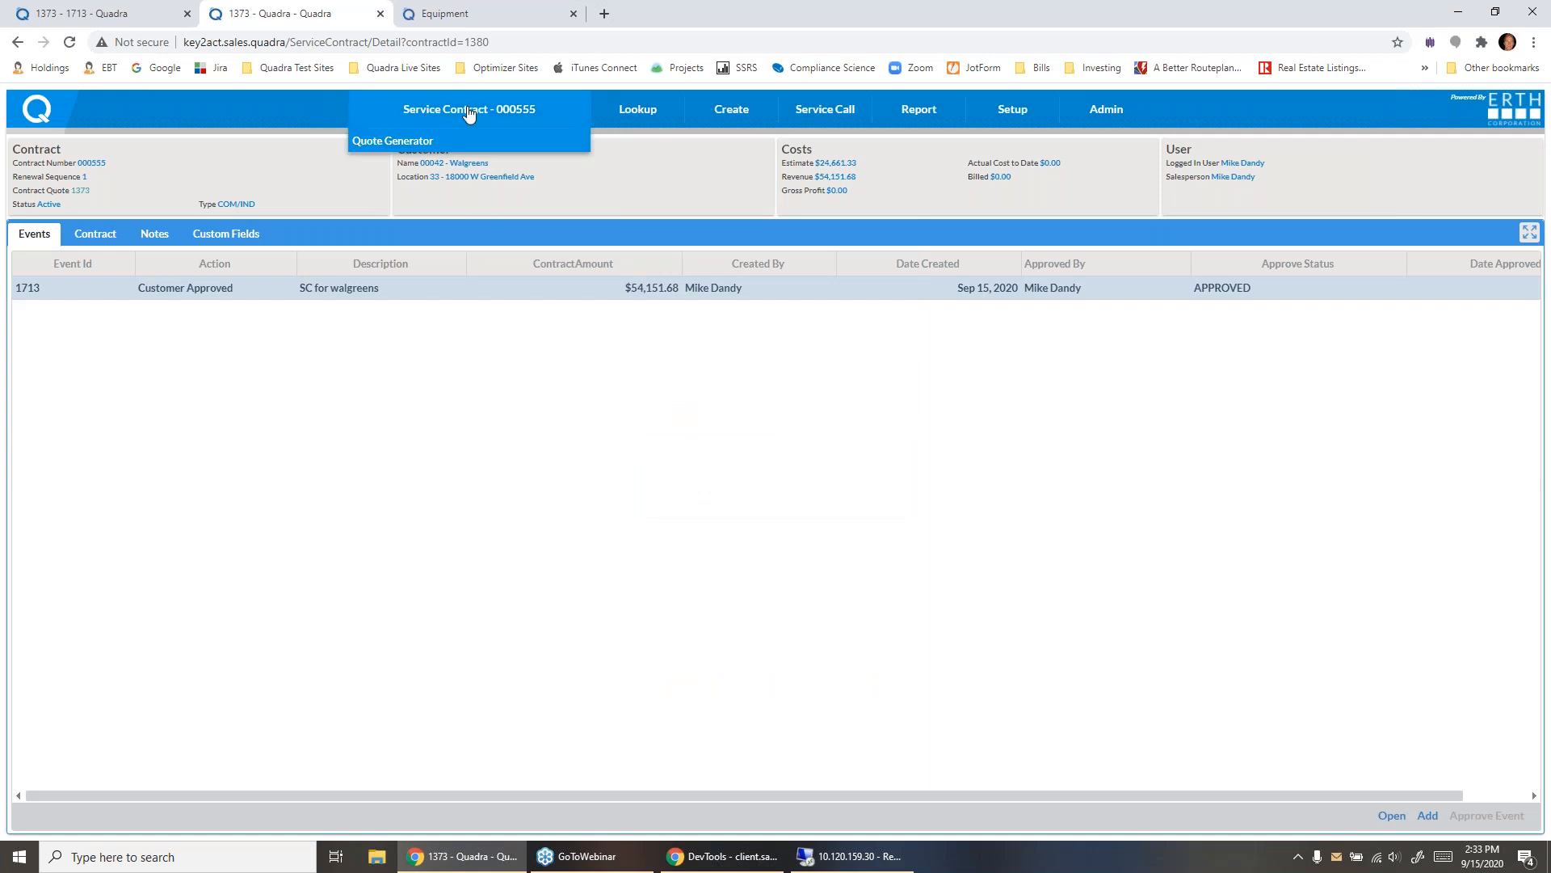
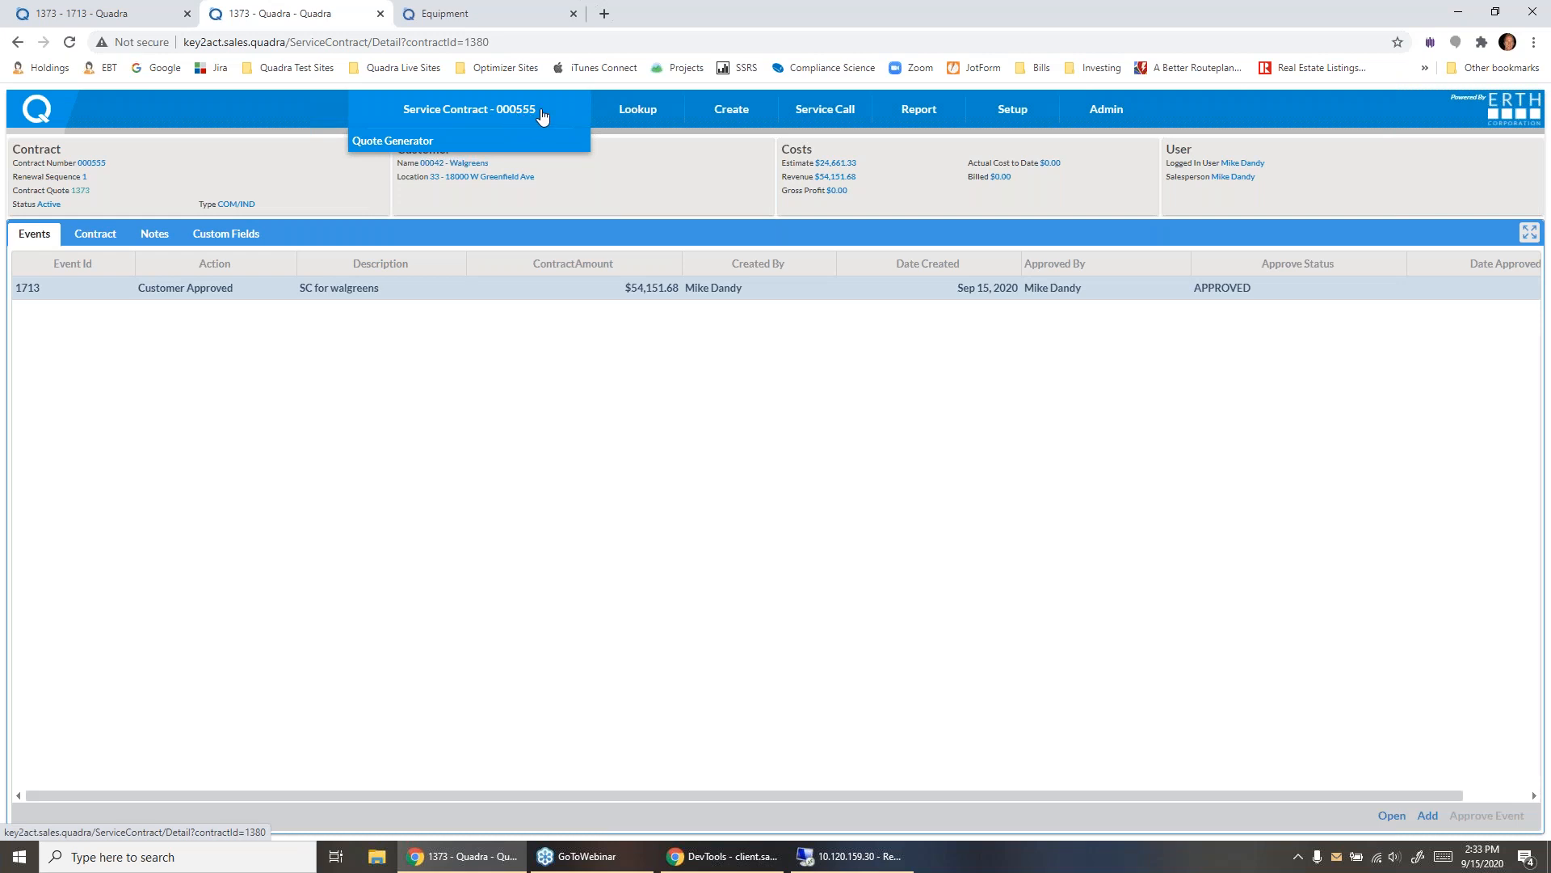
- Switch to Dynamics GP in the remote desktop session and open the maintenance contracts for Walgreens' WI Corporation Office location
left_click(852, 856)
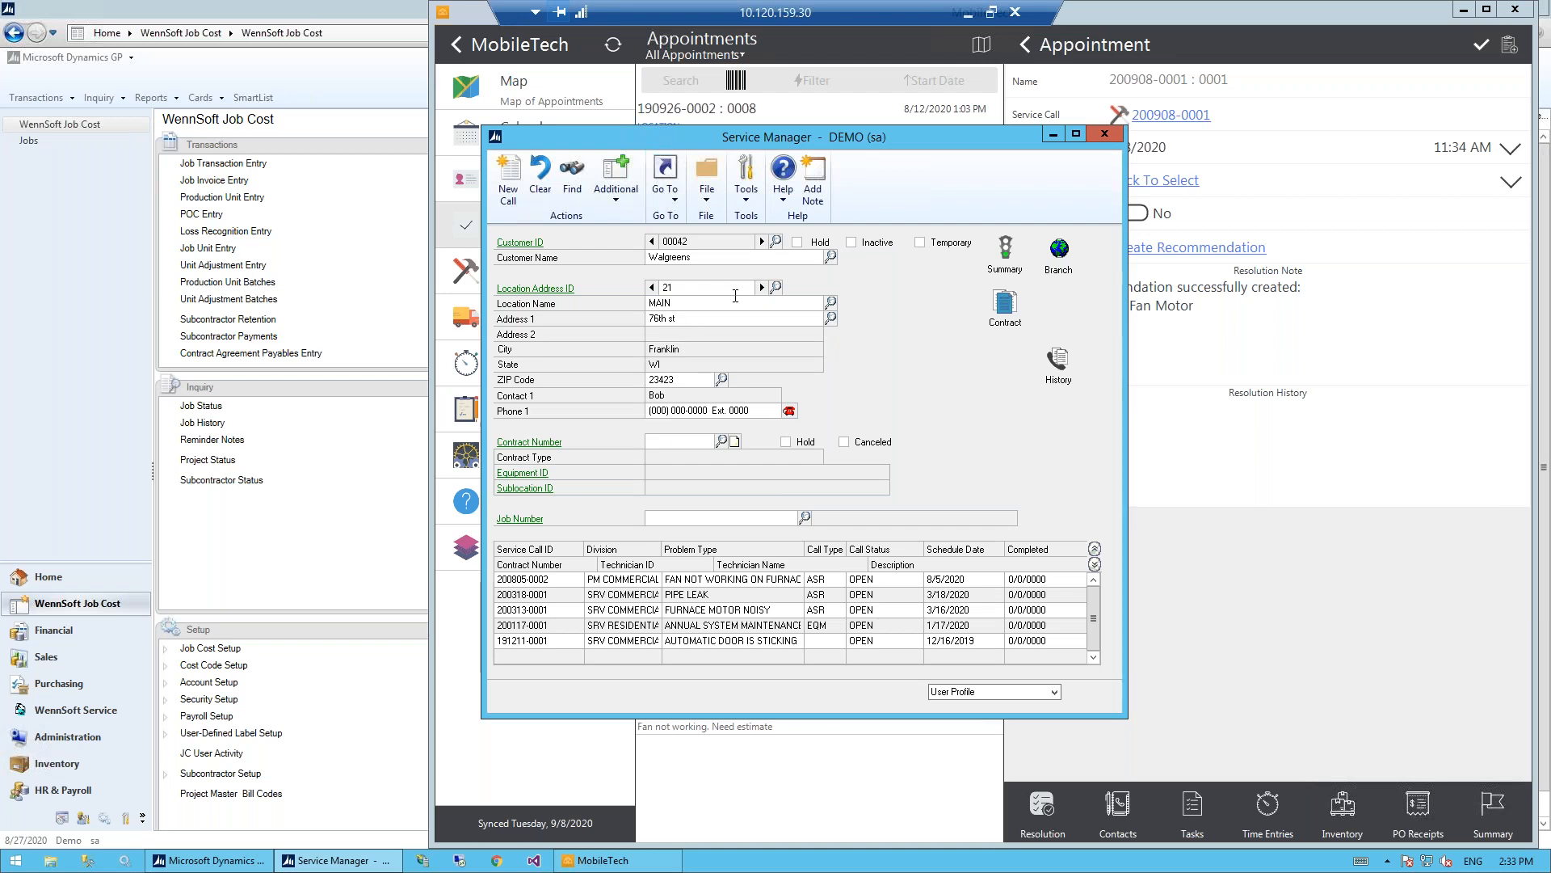
left_click(775, 287)
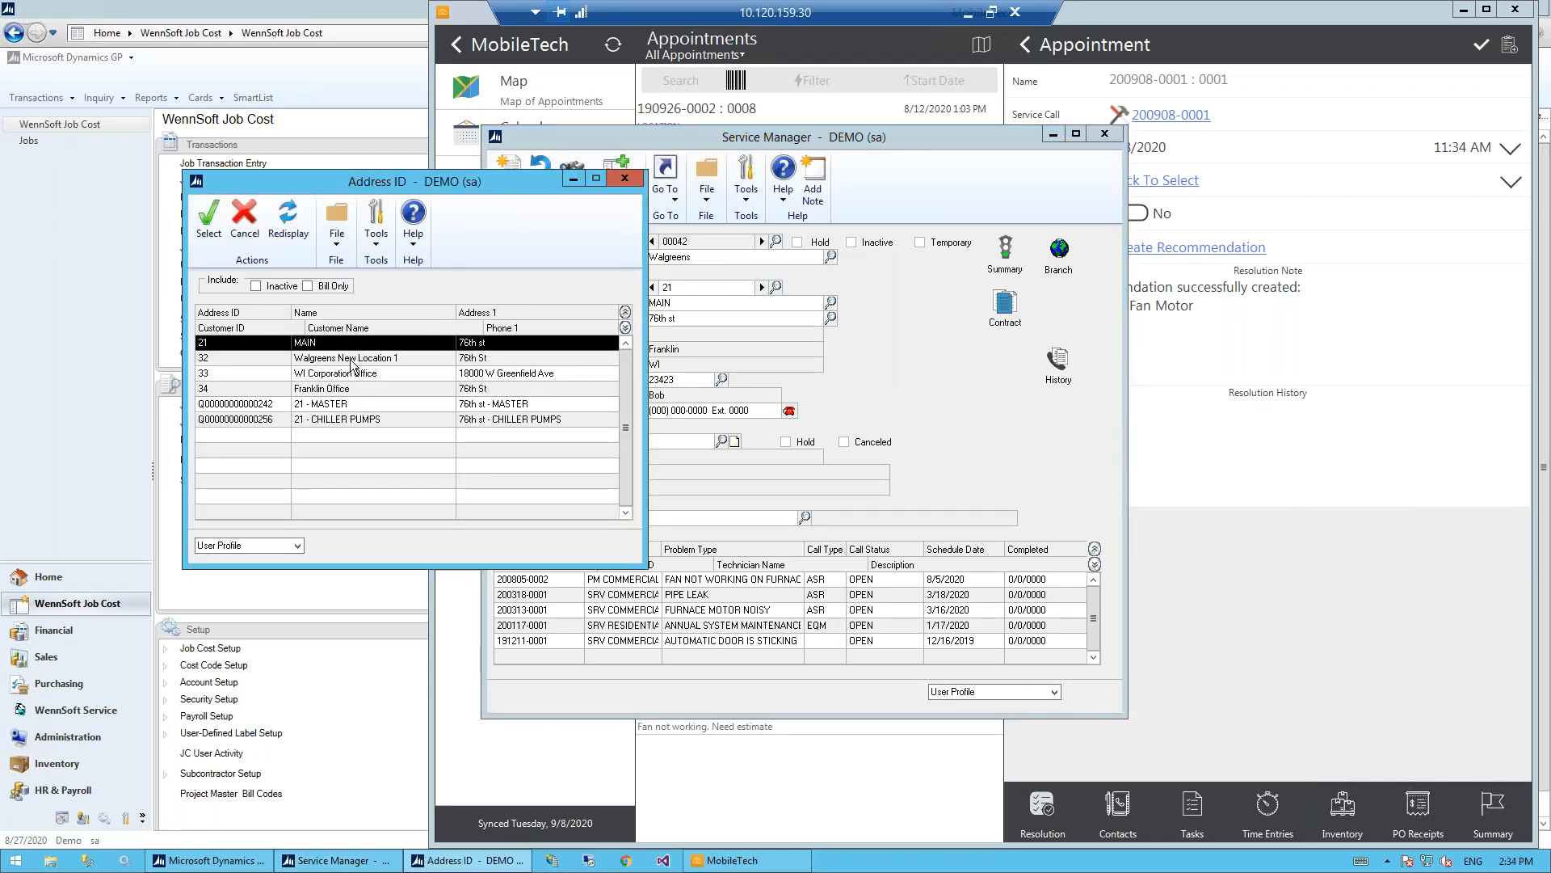
double_click(352, 372)
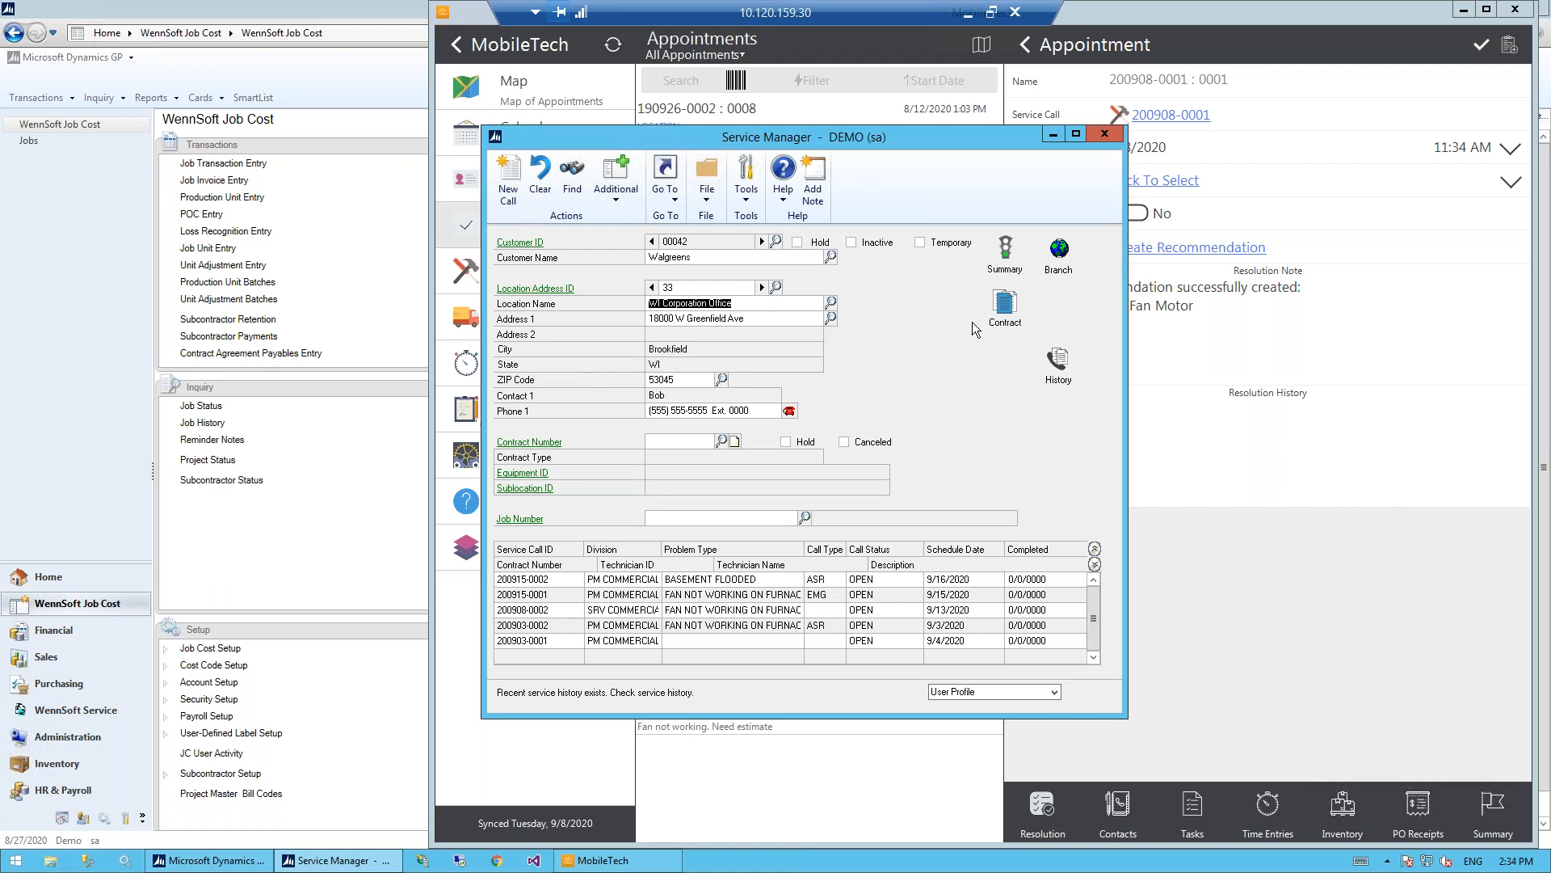
left_click(1006, 311)
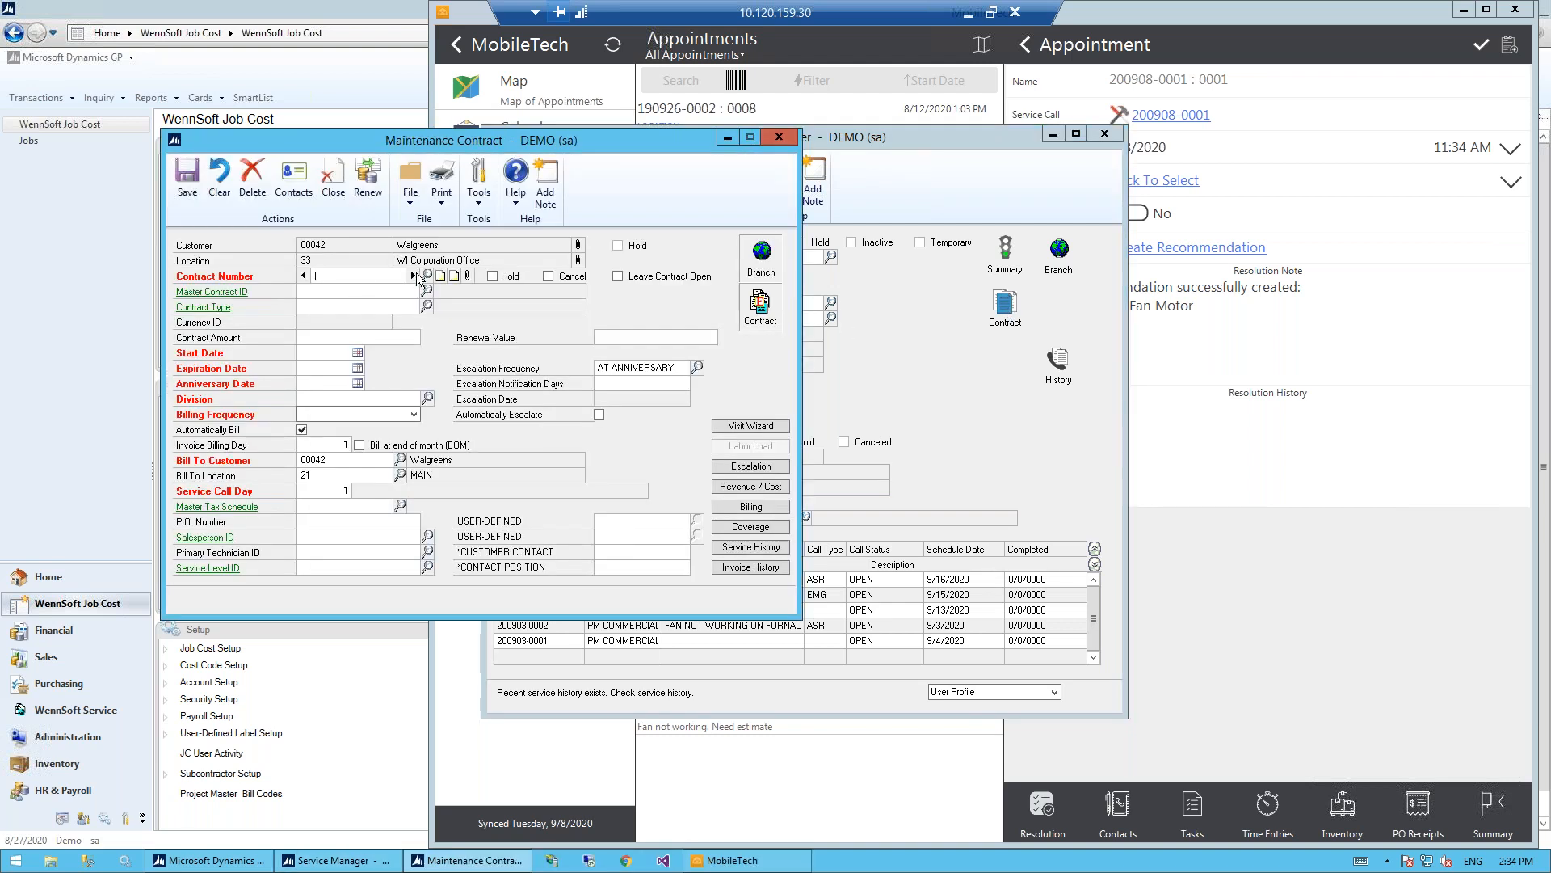
- Restore the remote desktop to a smaller window, advance to the next maintenance contract, and reposition the contract window
left_click(992, 11)
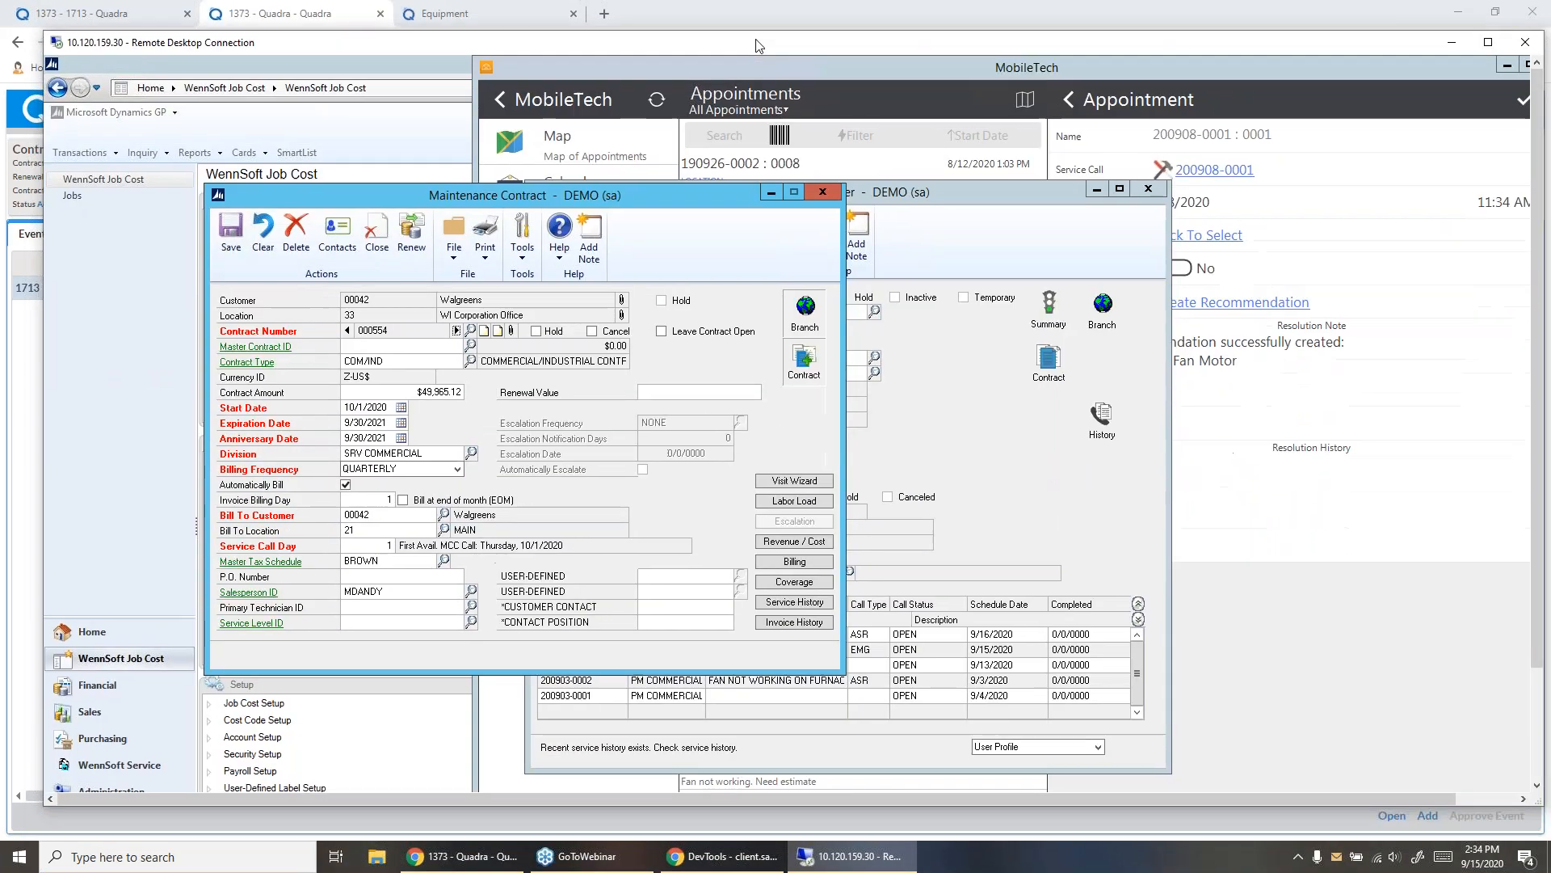
left_click(457, 330)
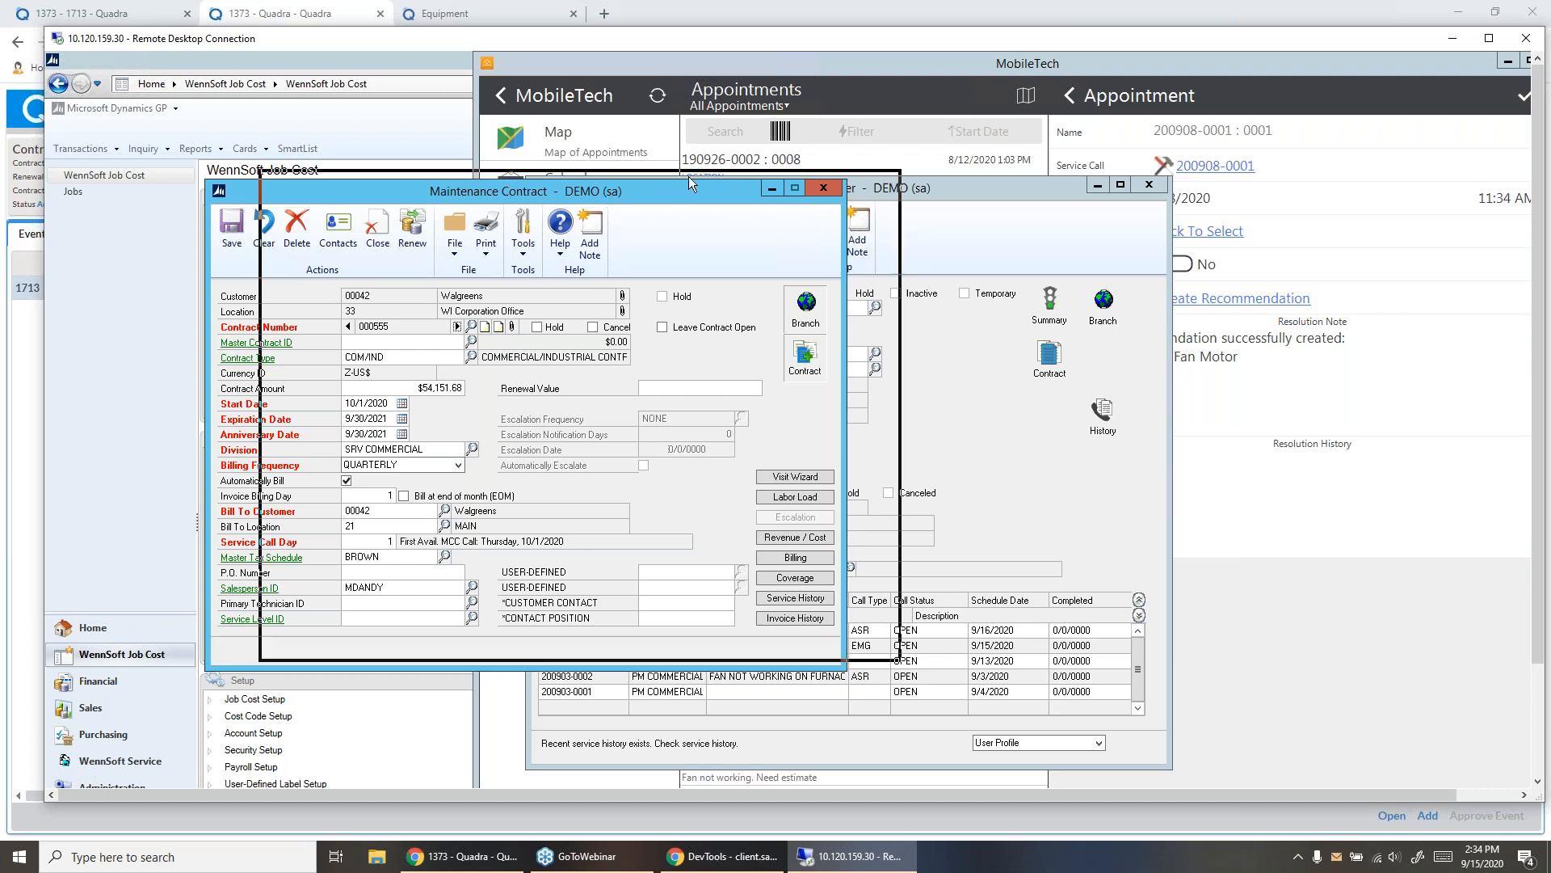
left_click_drag(689, 189, 792, 168)
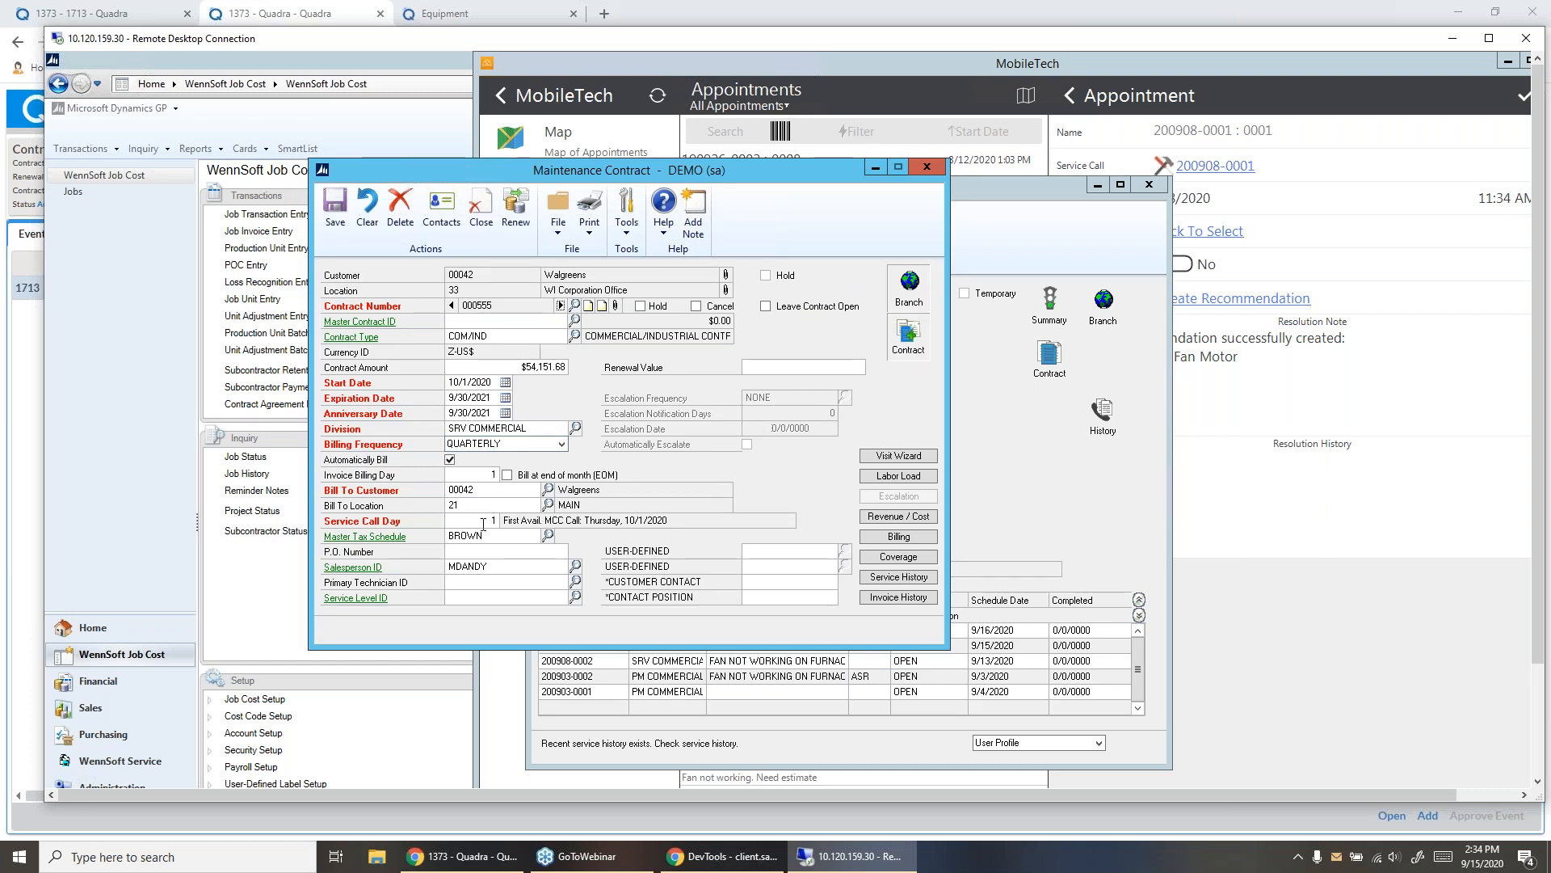
- Review the contract's monthly service labor and material cost estimates, generating the material amounts evenly, and close Revenue/Costs with the changes discarded
left_click(898, 516)
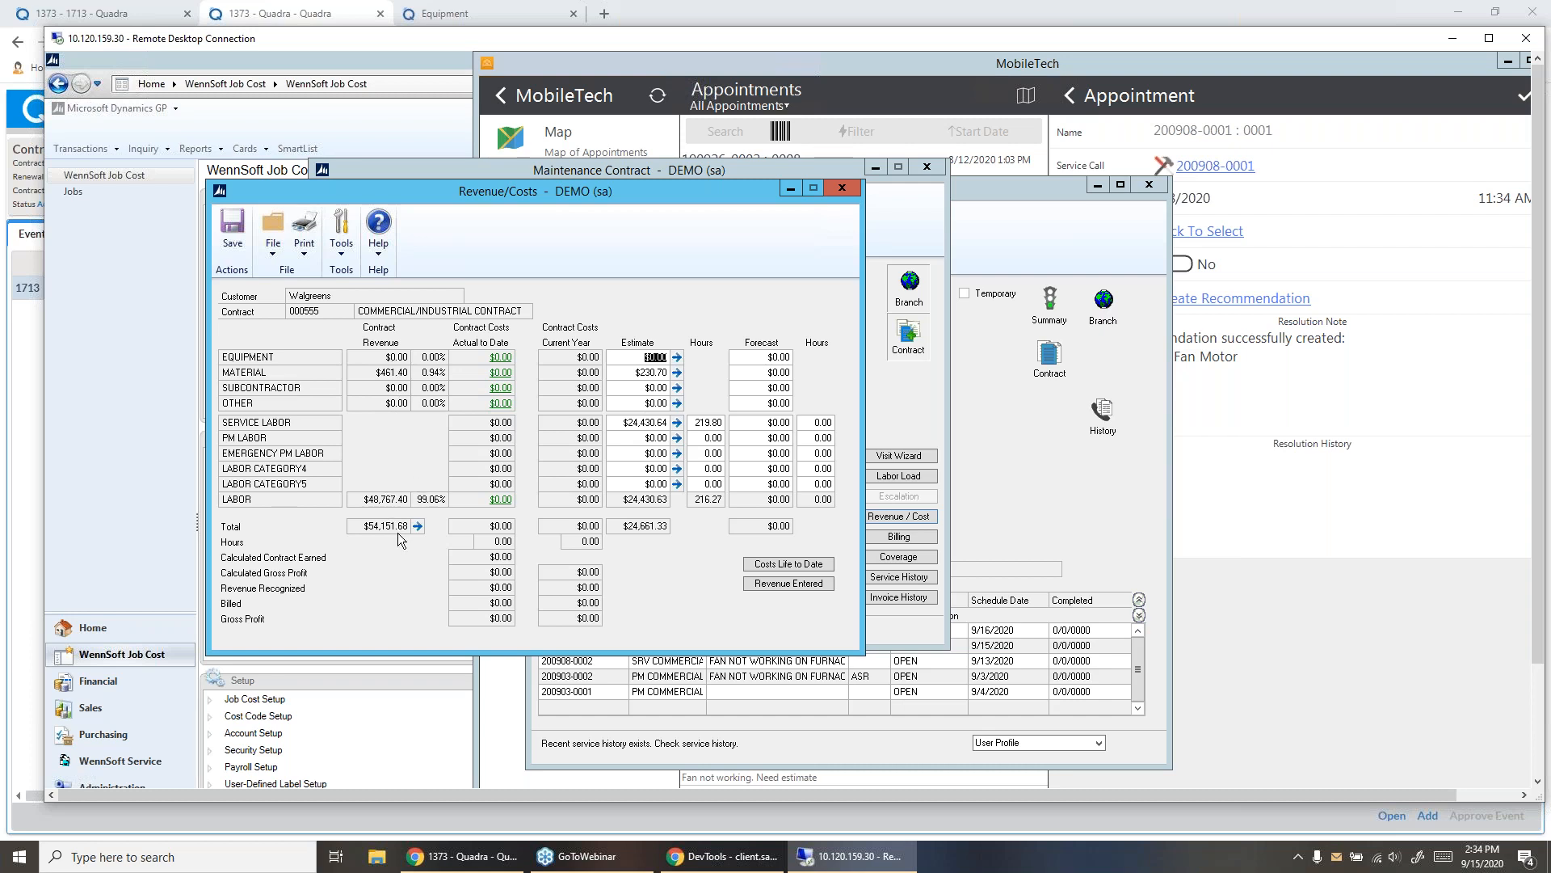
left_click(677, 423)
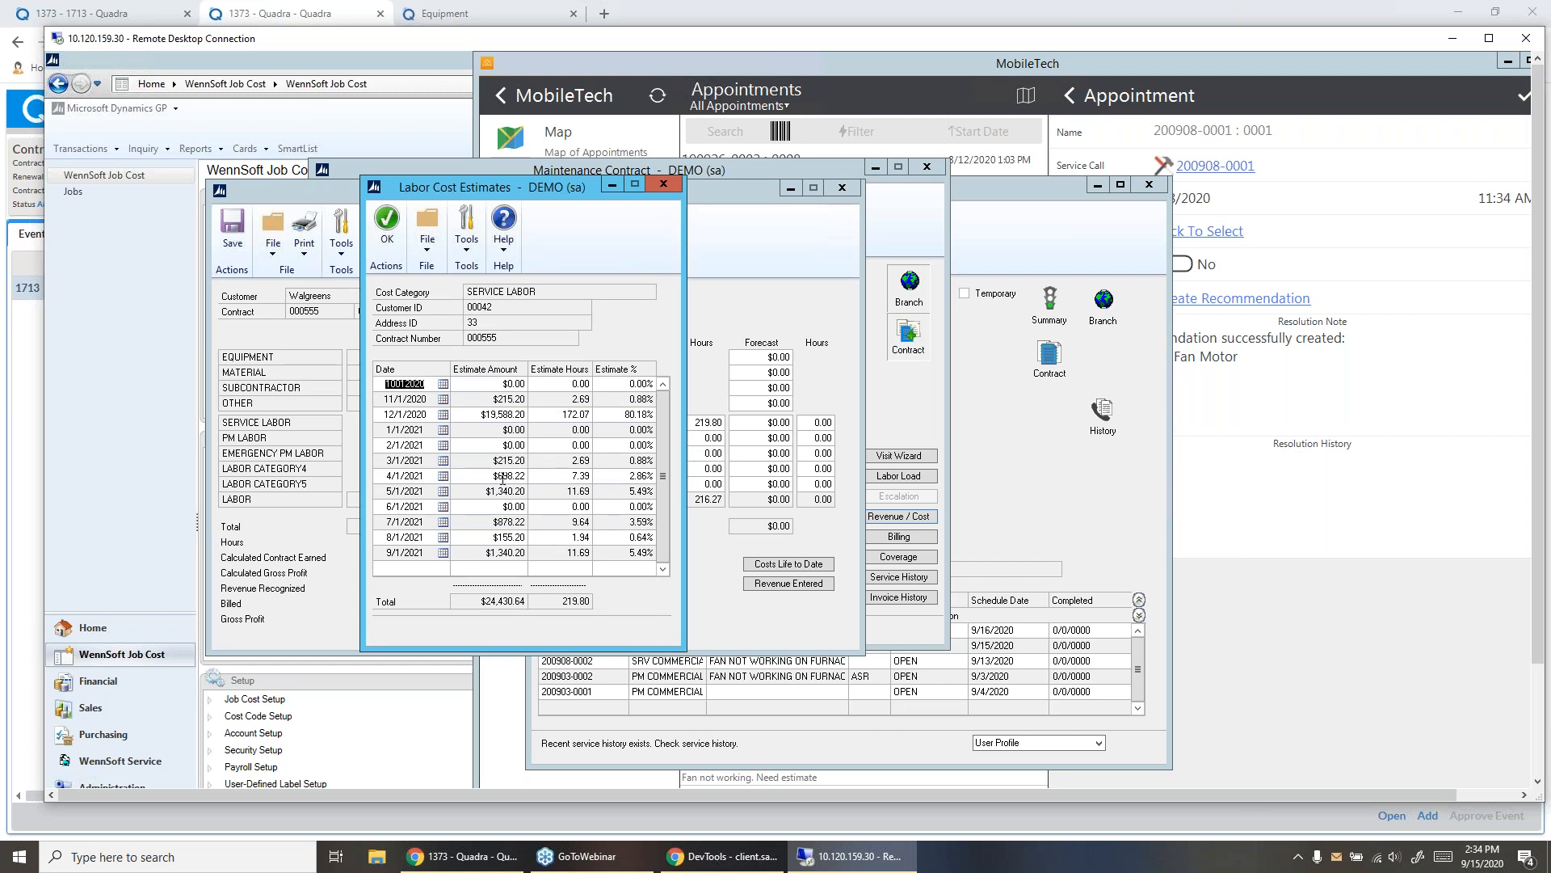
left_click(688, 260)
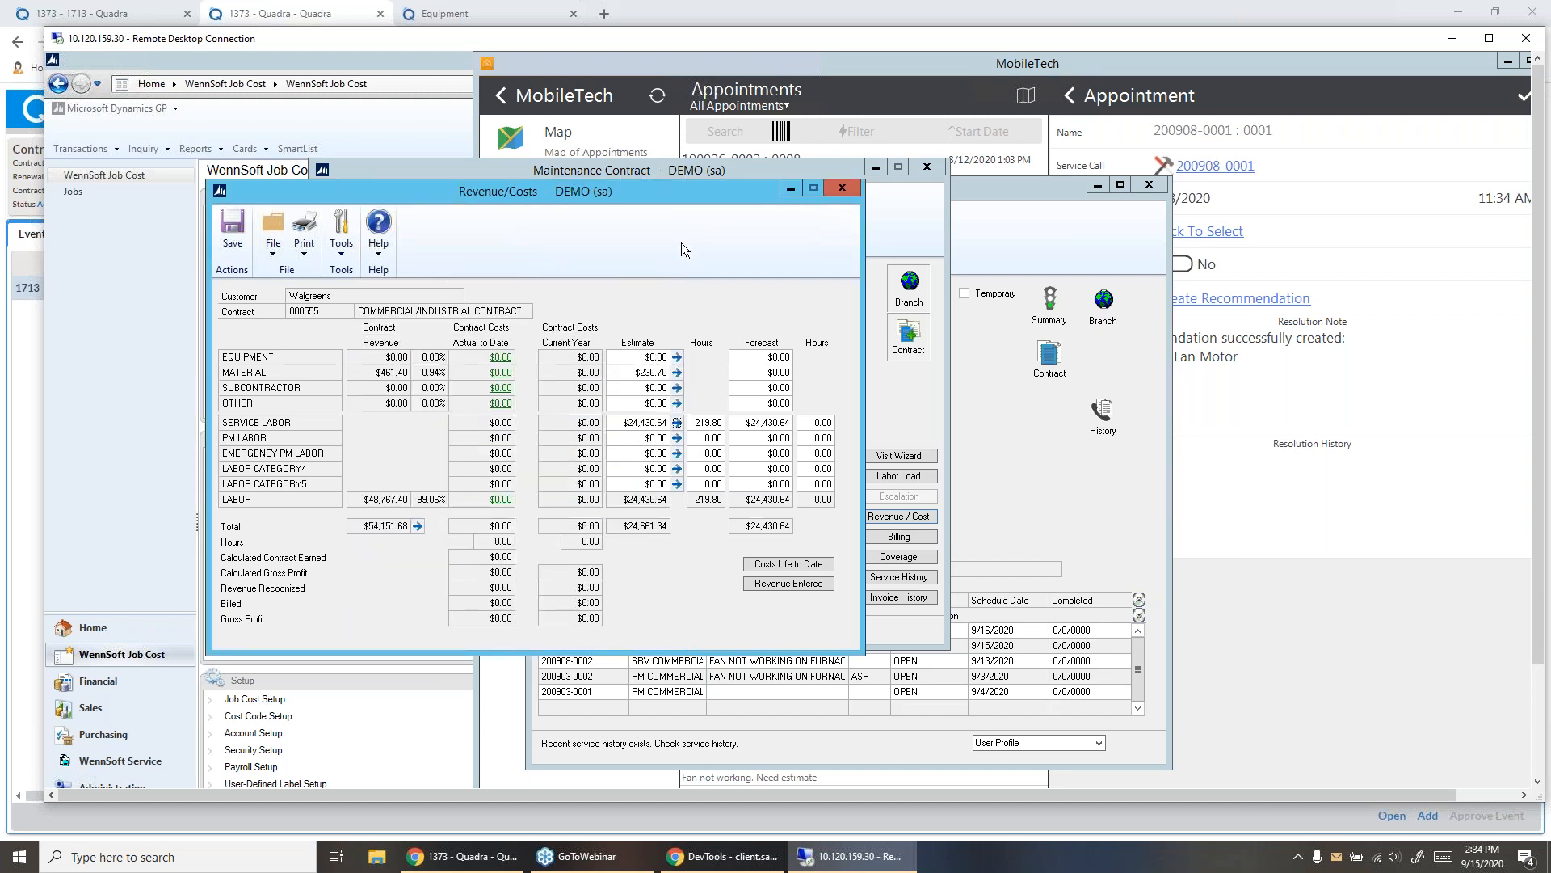
left_click(677, 373)
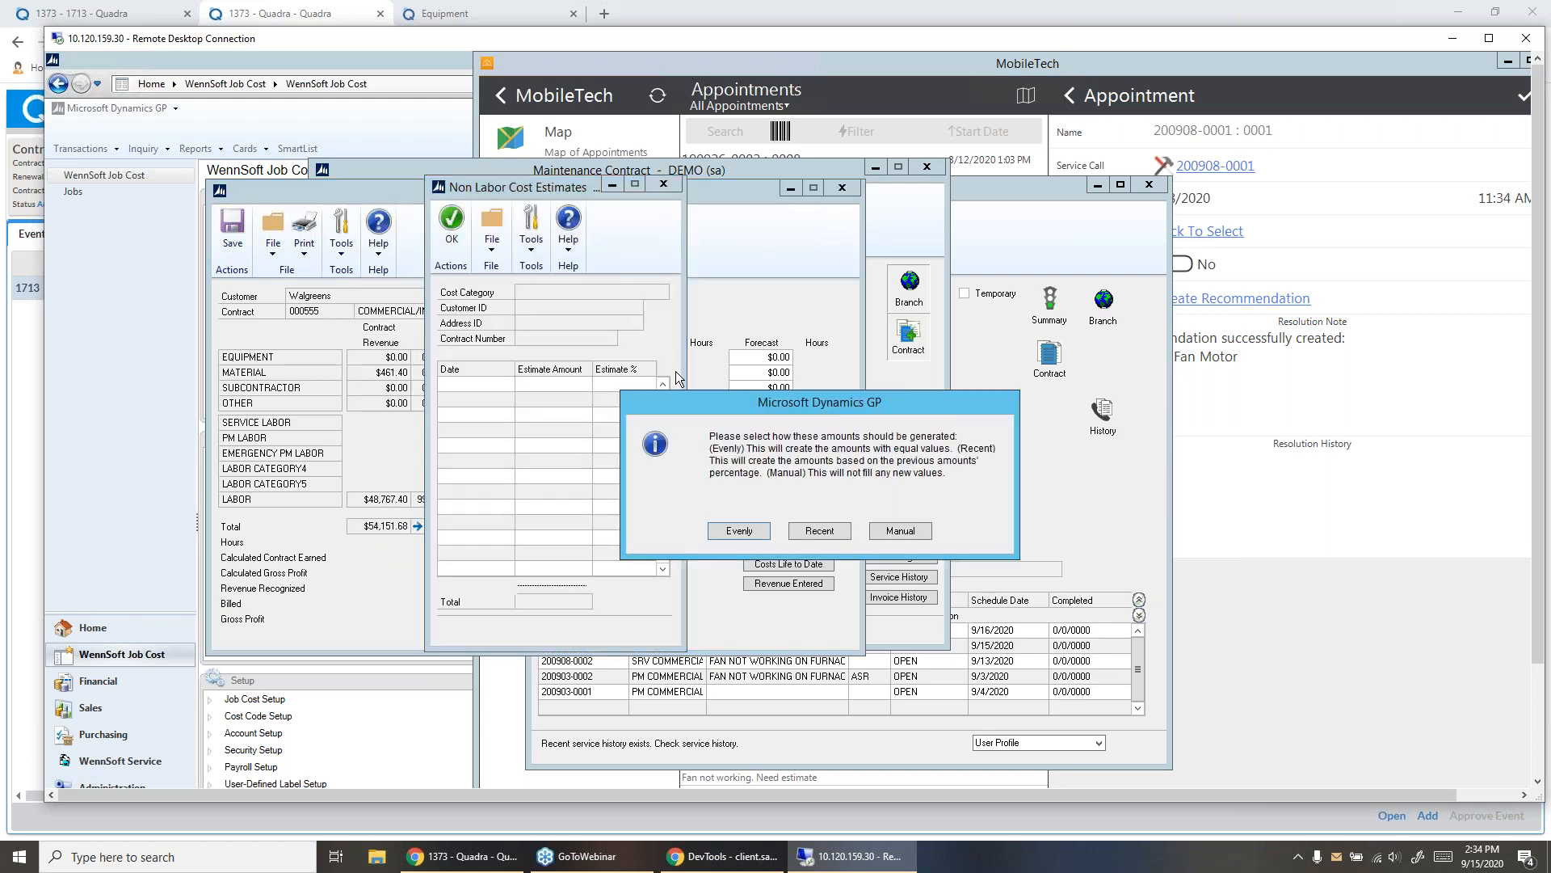
left_click(744, 535)
left_click(672, 186)
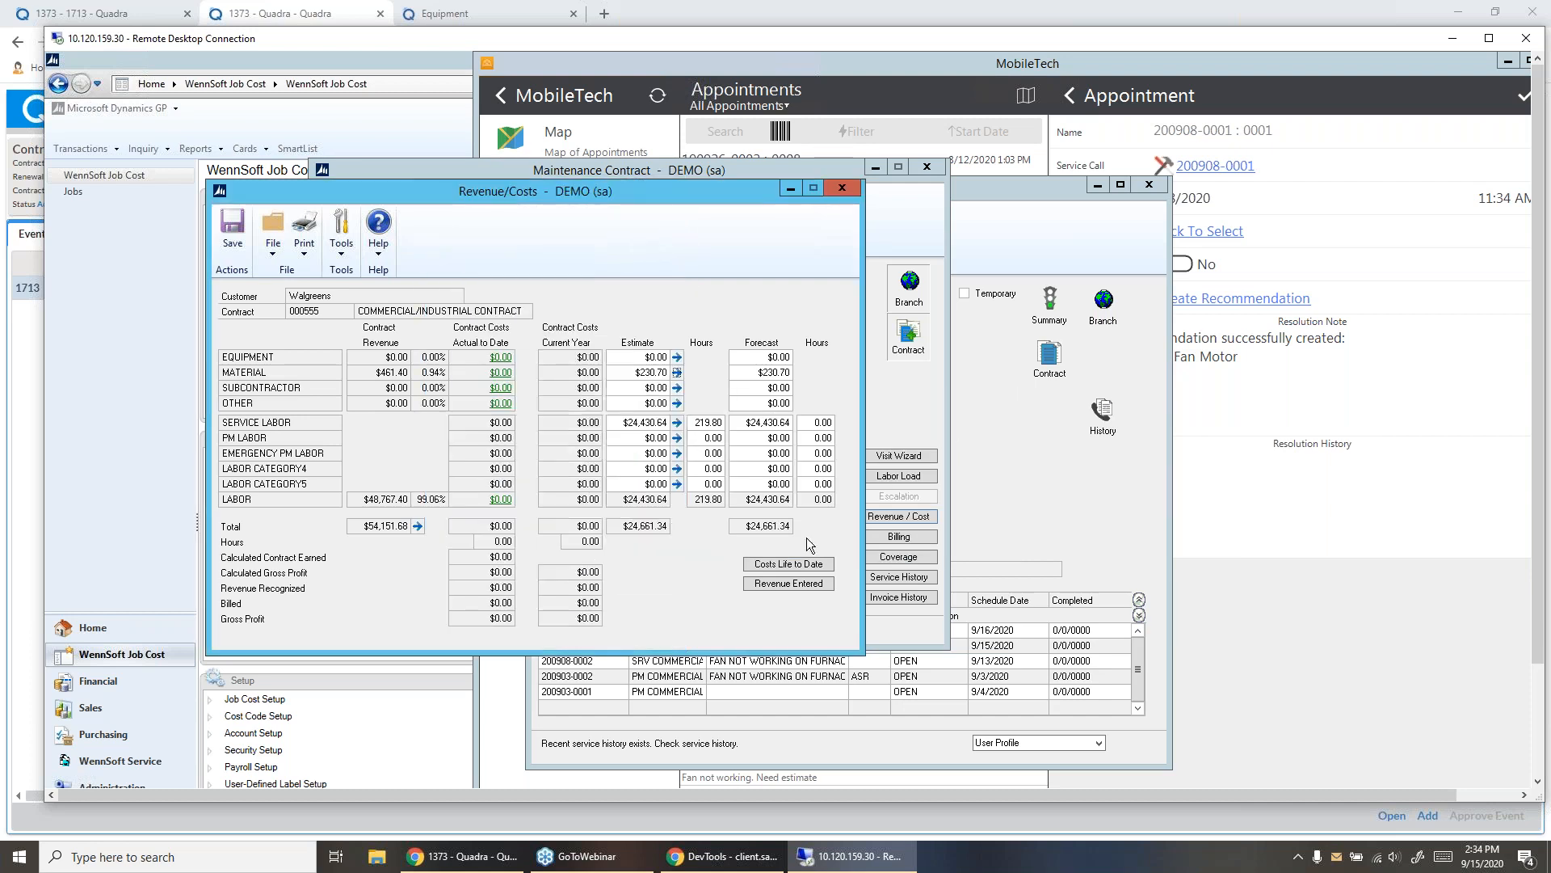
left_click(842, 188)
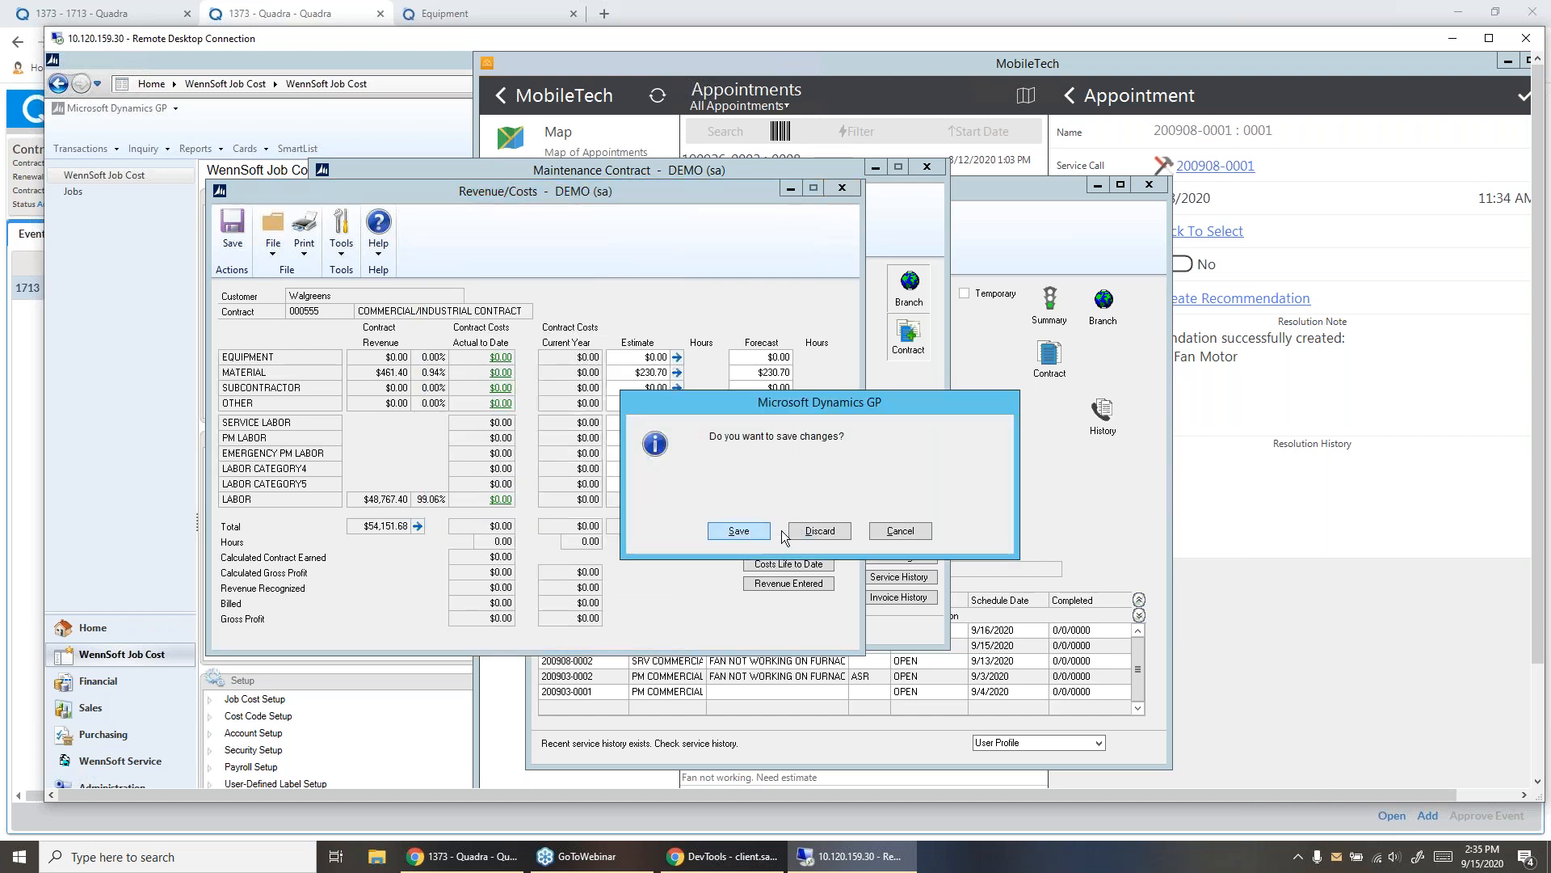
left_click(806, 533)
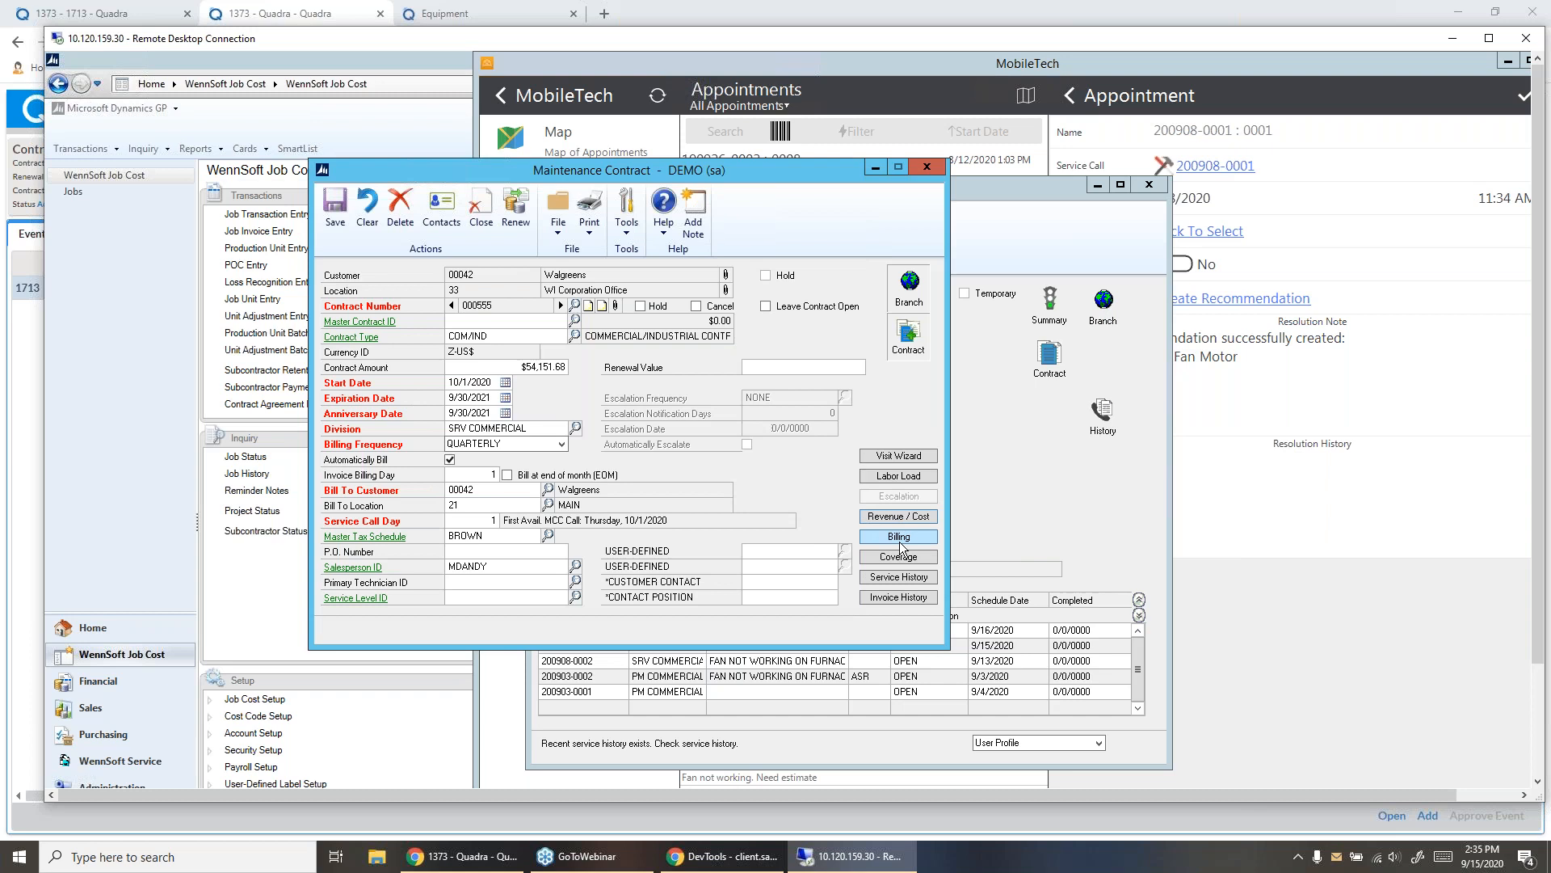
- Check the contract's billing schedule and its monthly labor plan, closing each window
left_click(900, 540)
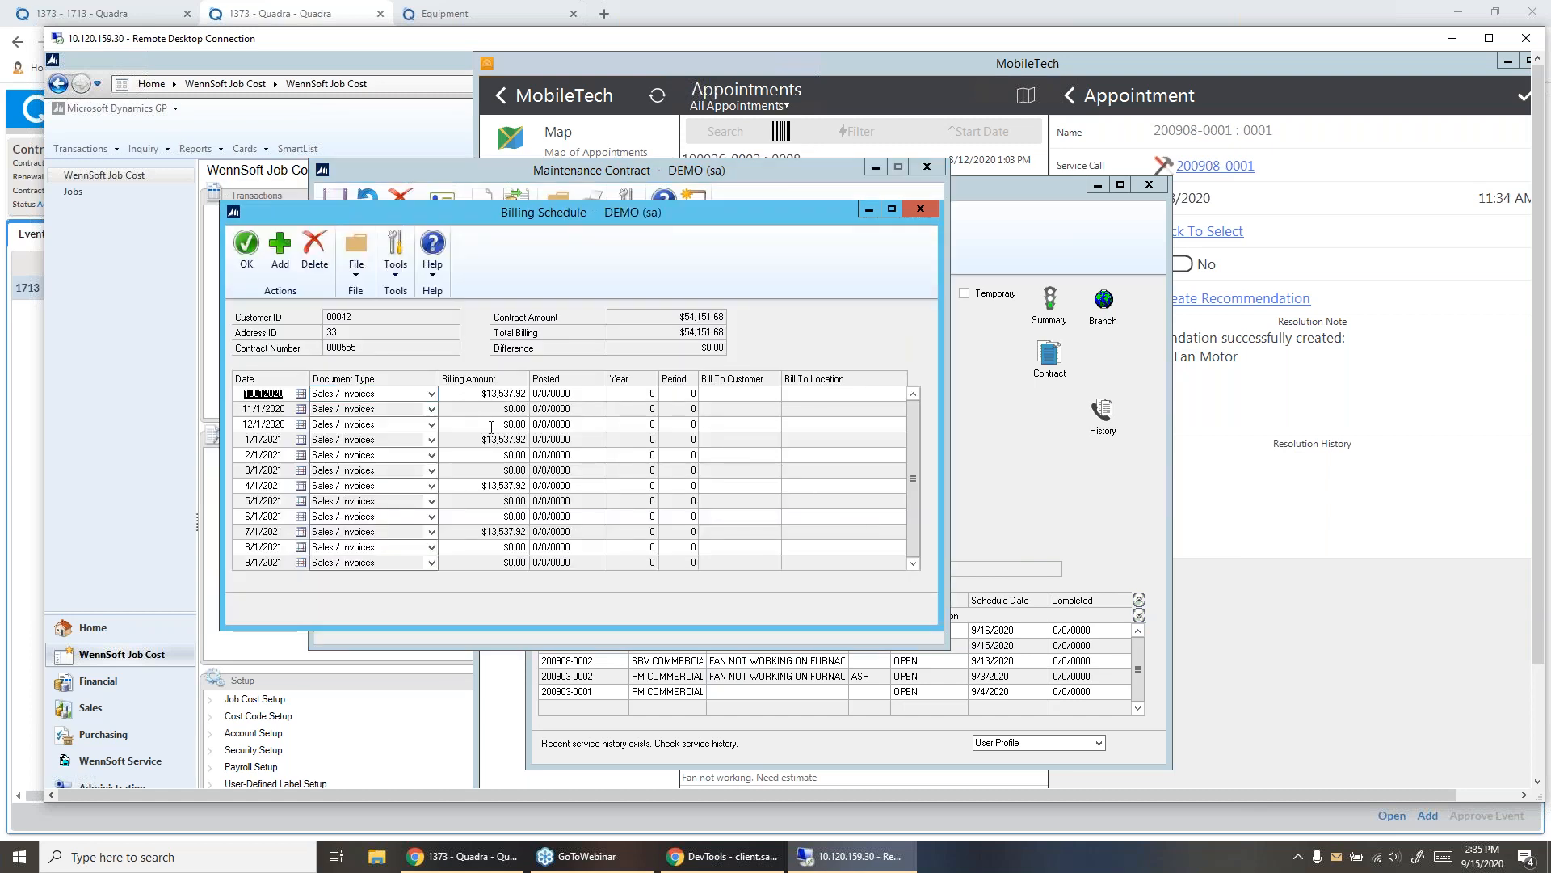
left_click(918, 211)
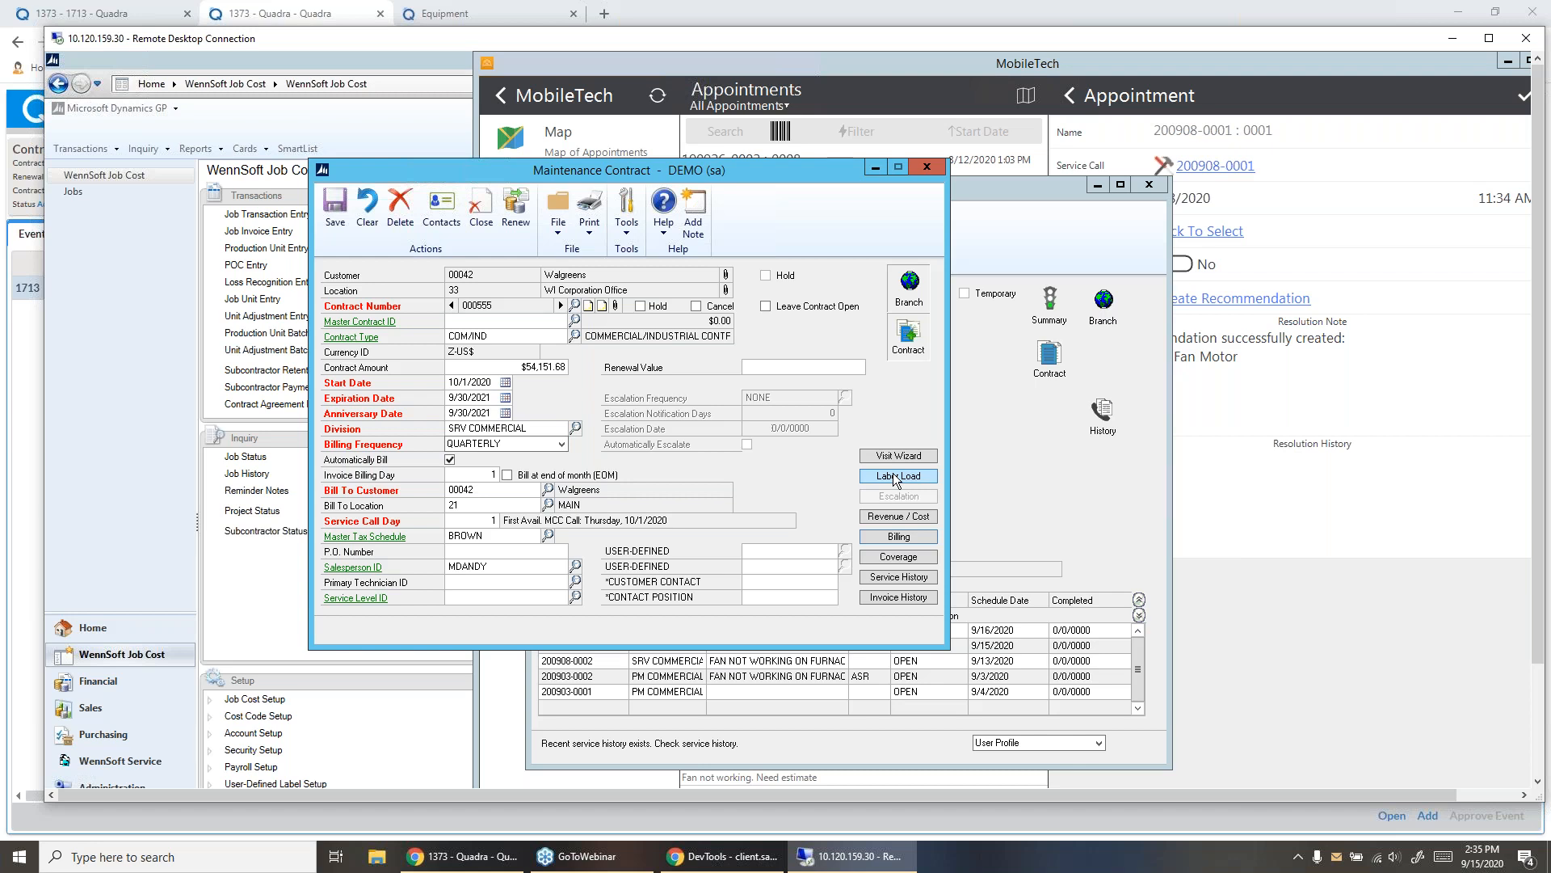
left_click(897, 477)
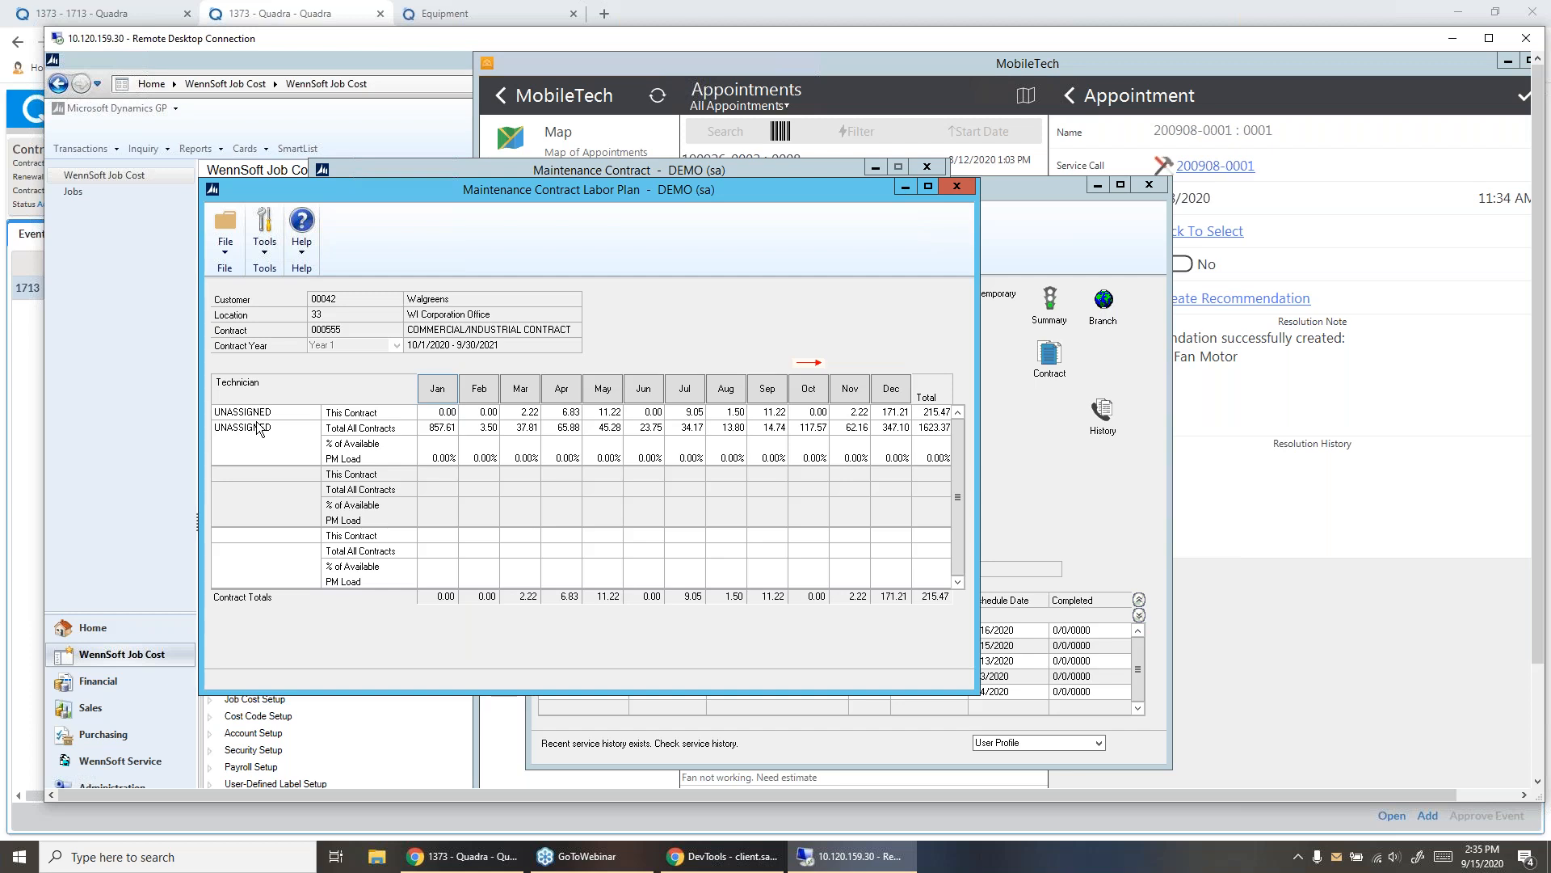
left_click(957, 187)
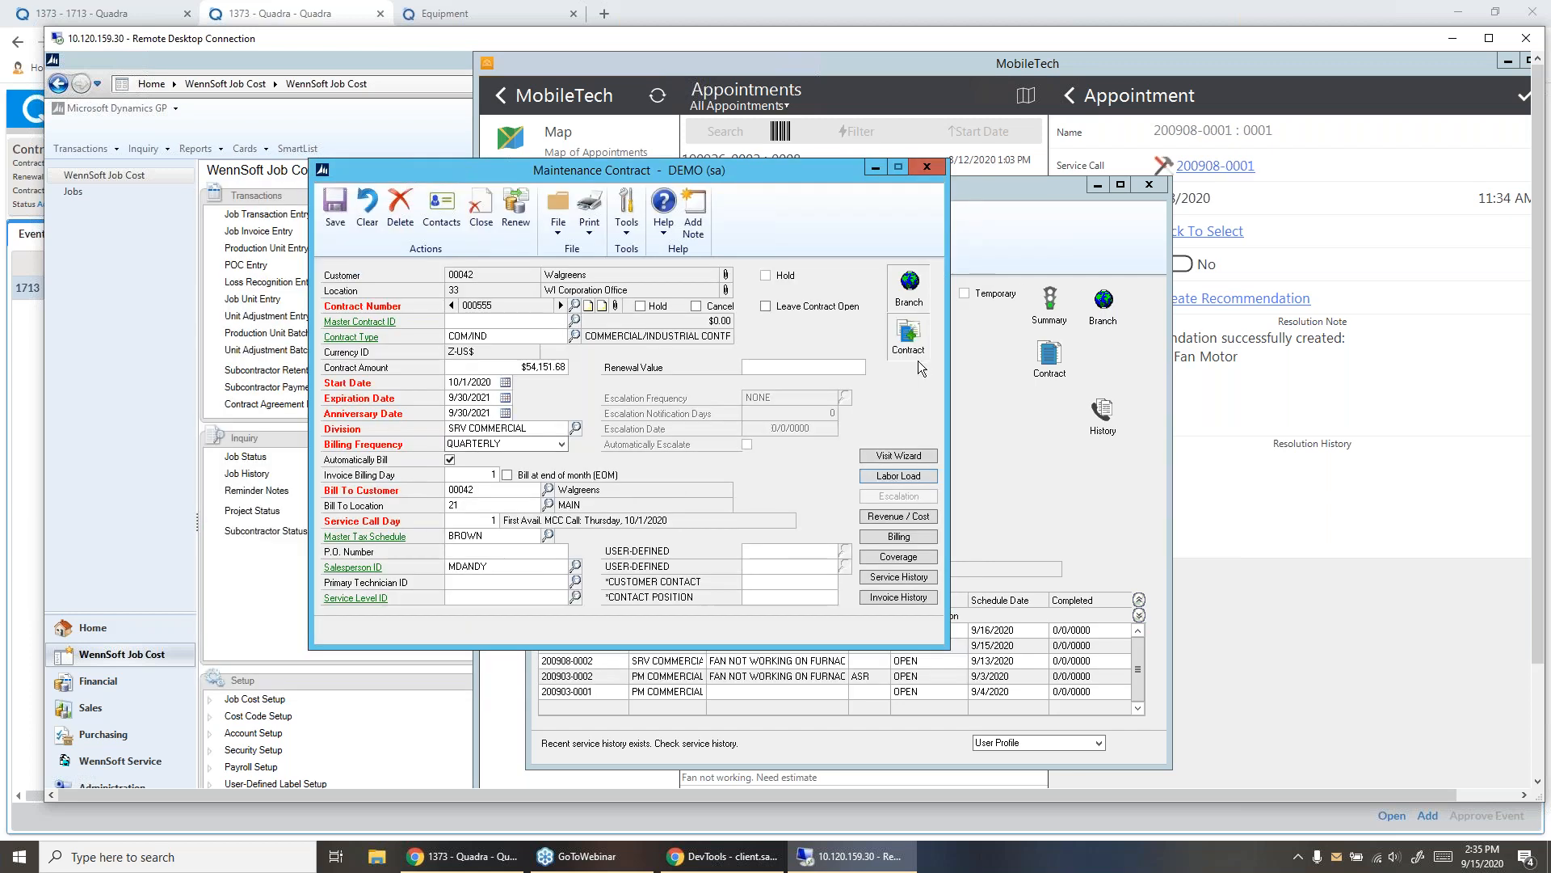
- Inspect the equipment covered by the contract, including the main and additional fields of unit EQ000963, and return to Contract Coverage
left_click(901, 556)
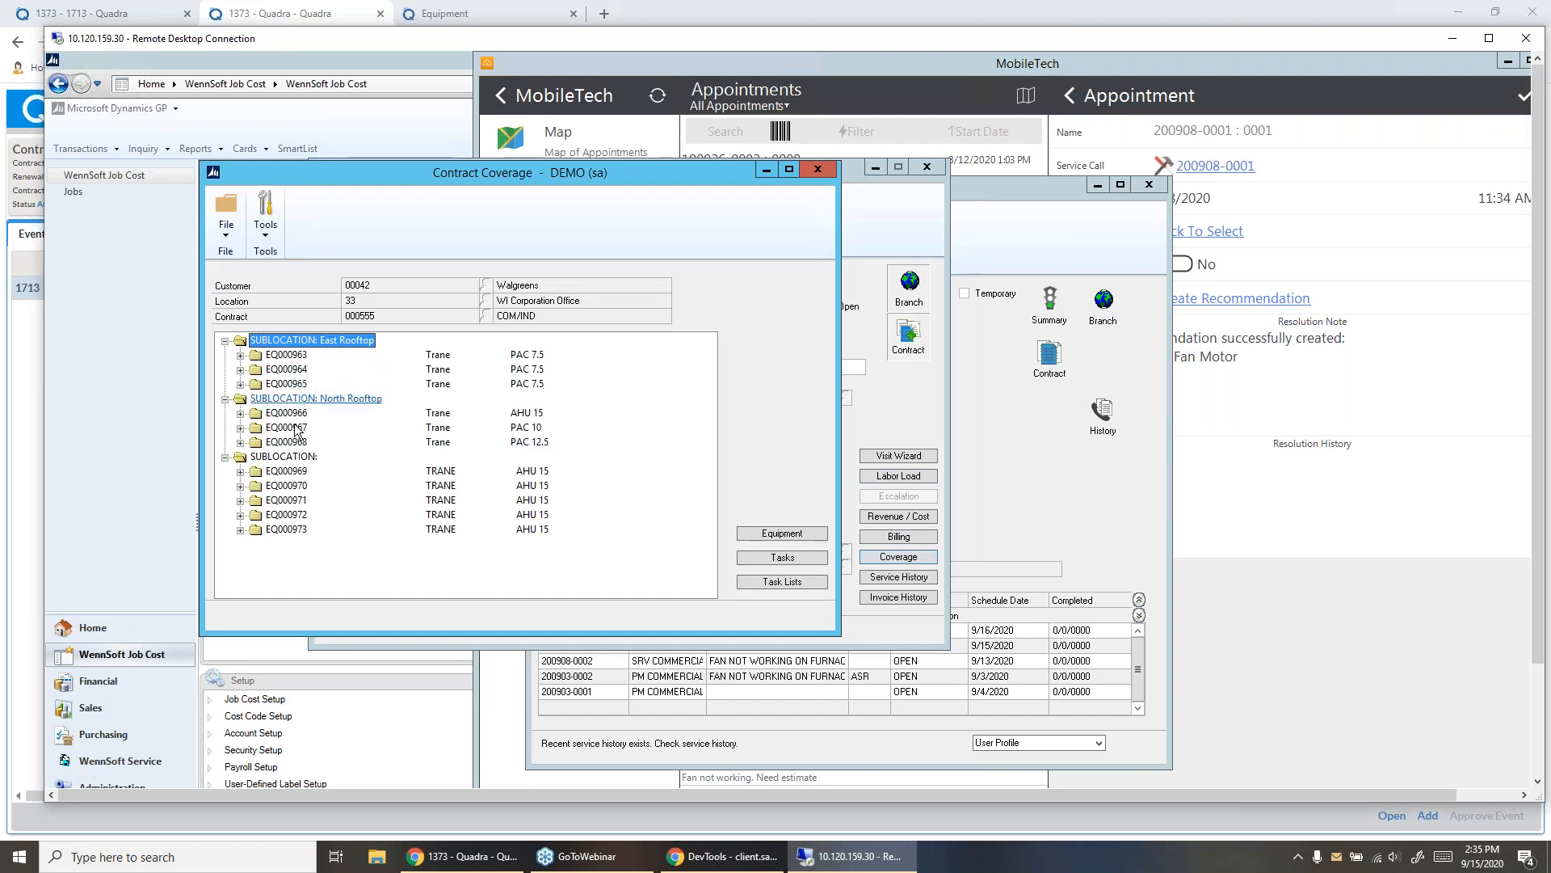
left_click(782, 534)
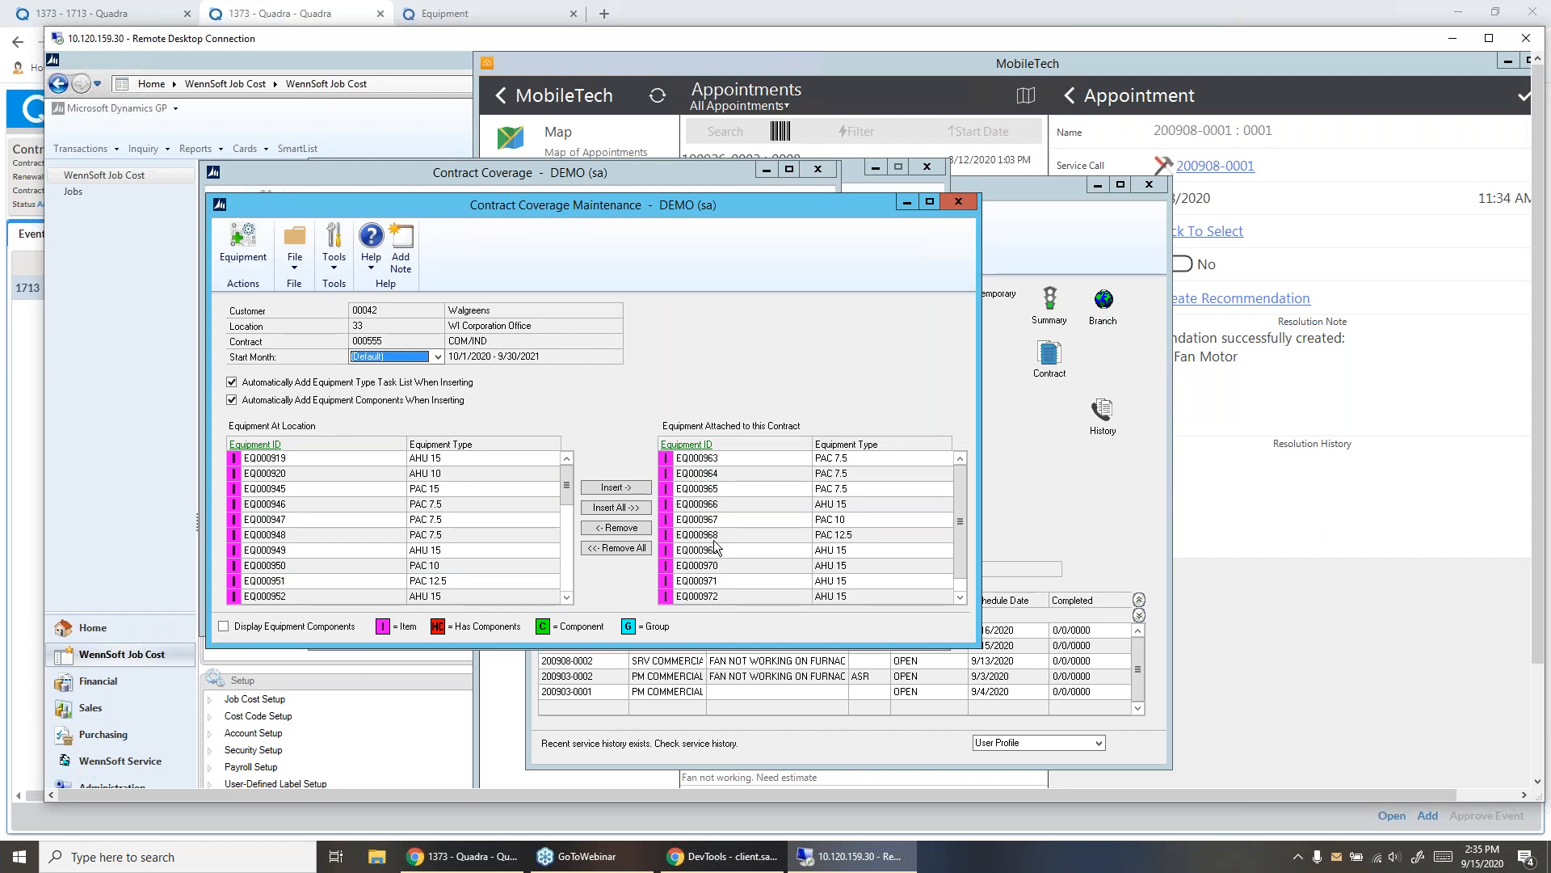
double_click(697, 458)
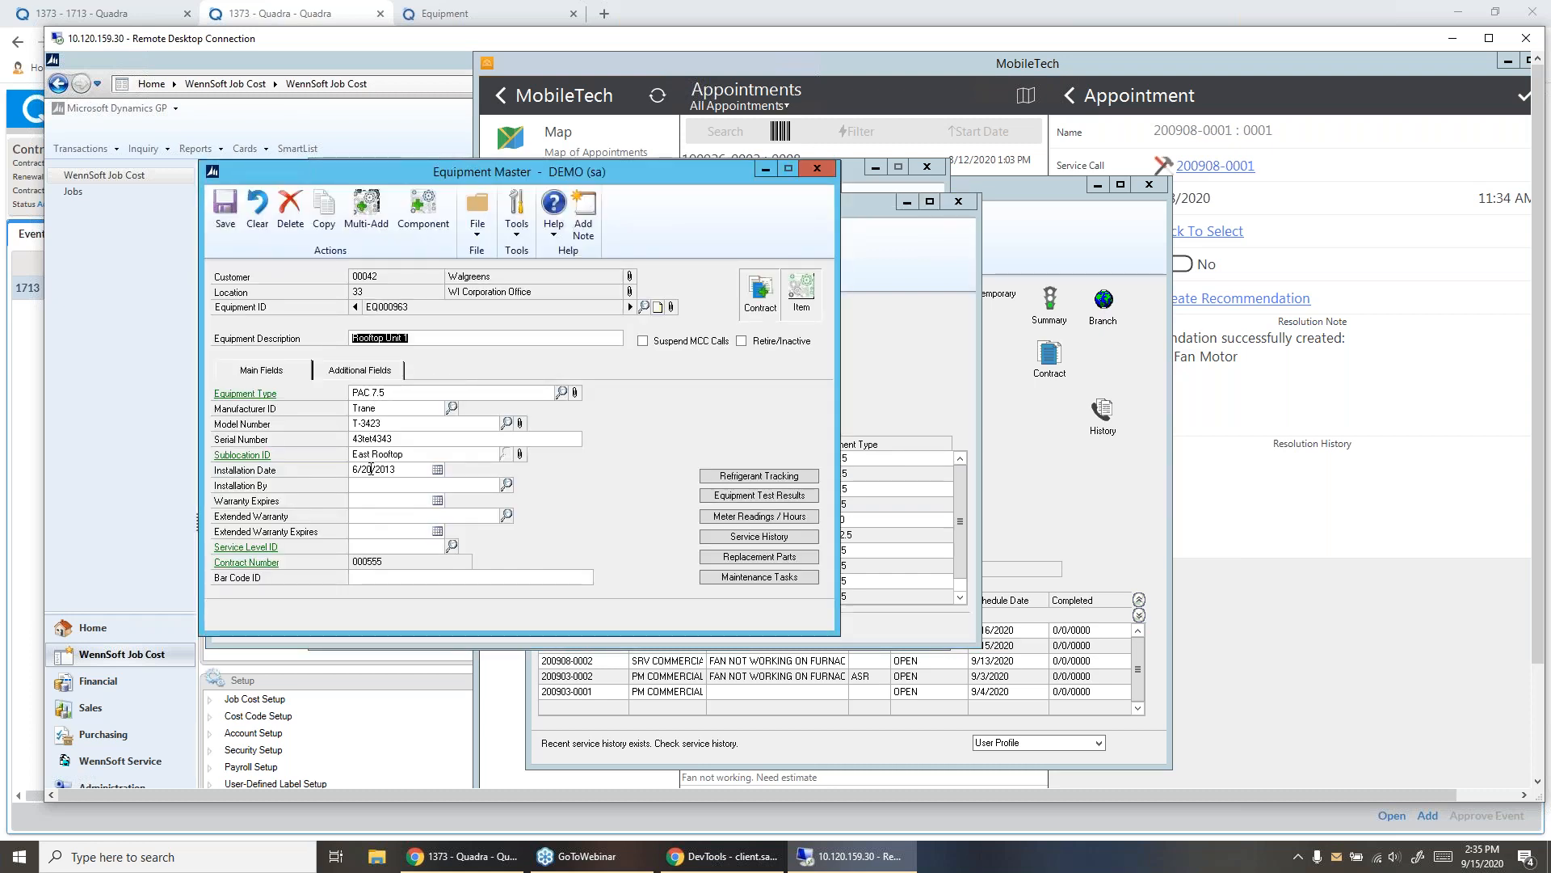
left_click(374, 374)
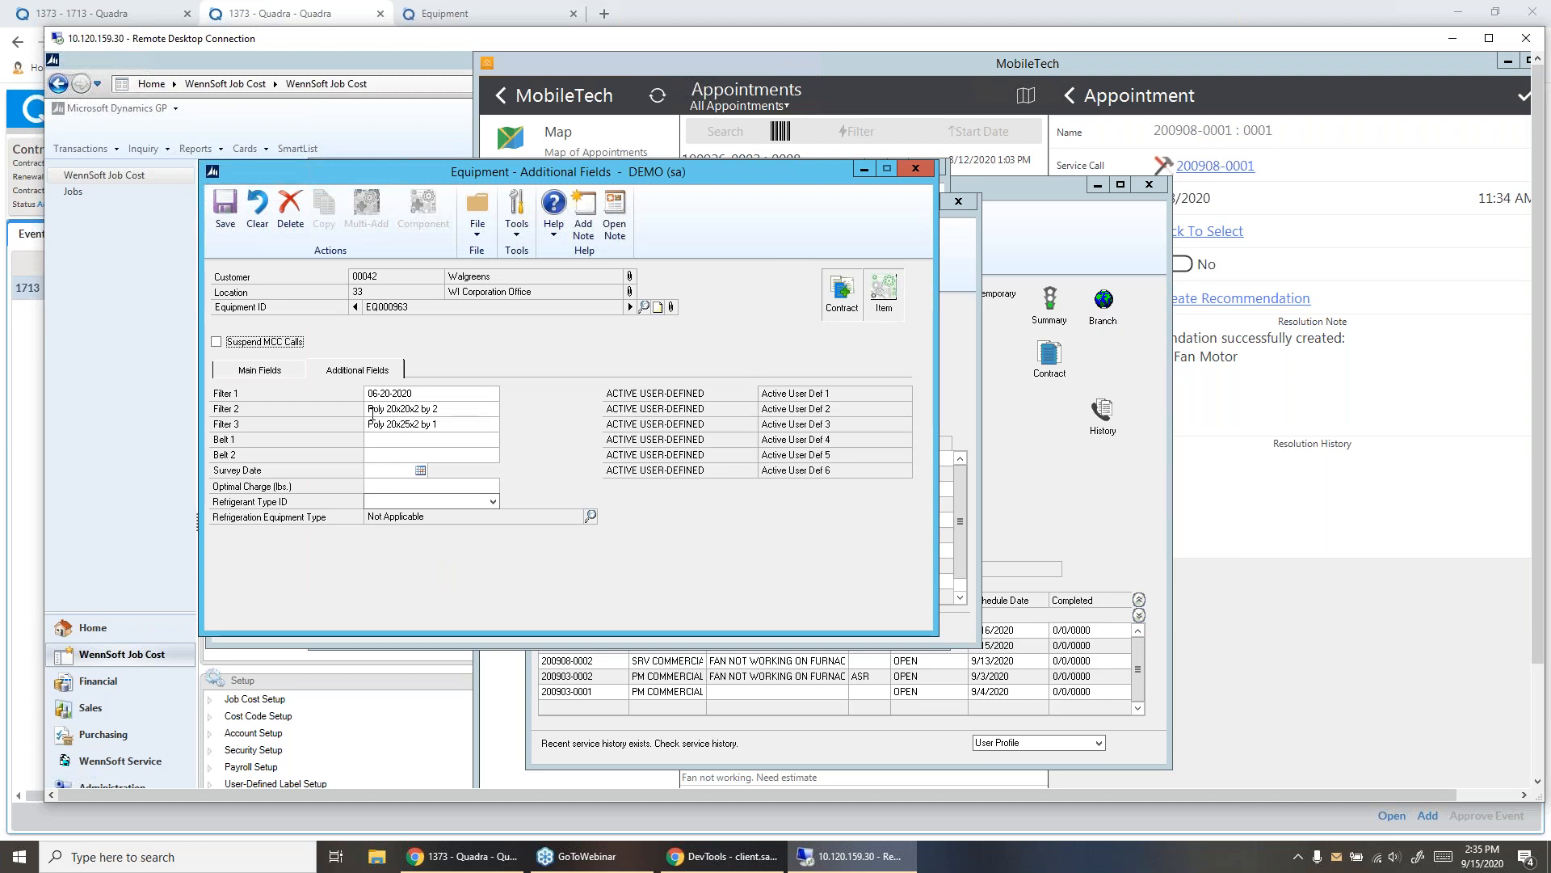
left_click(263, 372)
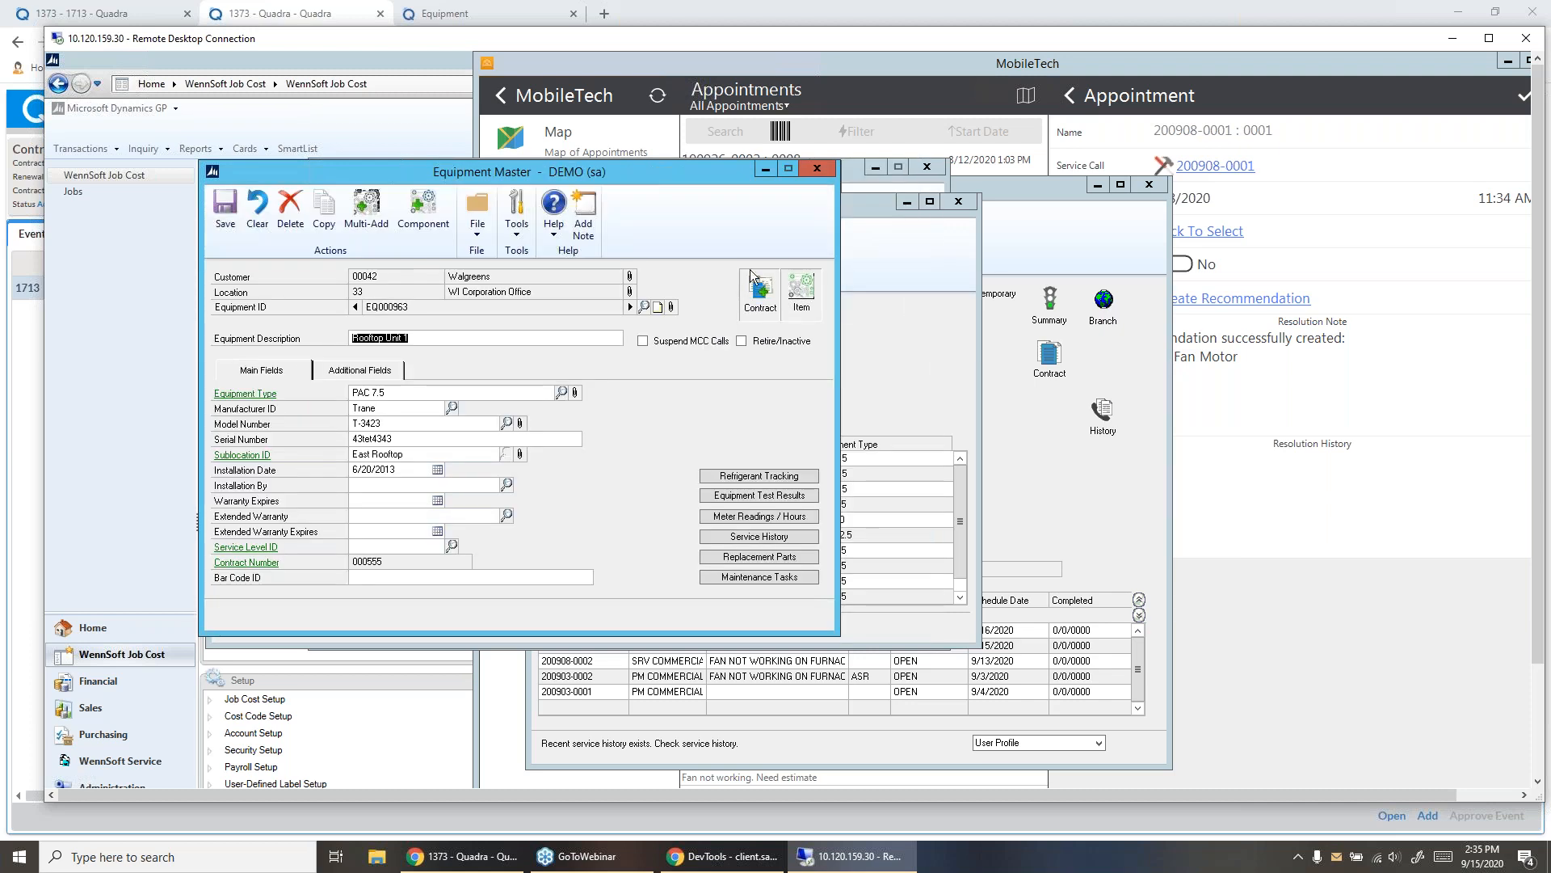
left_click(818, 172)
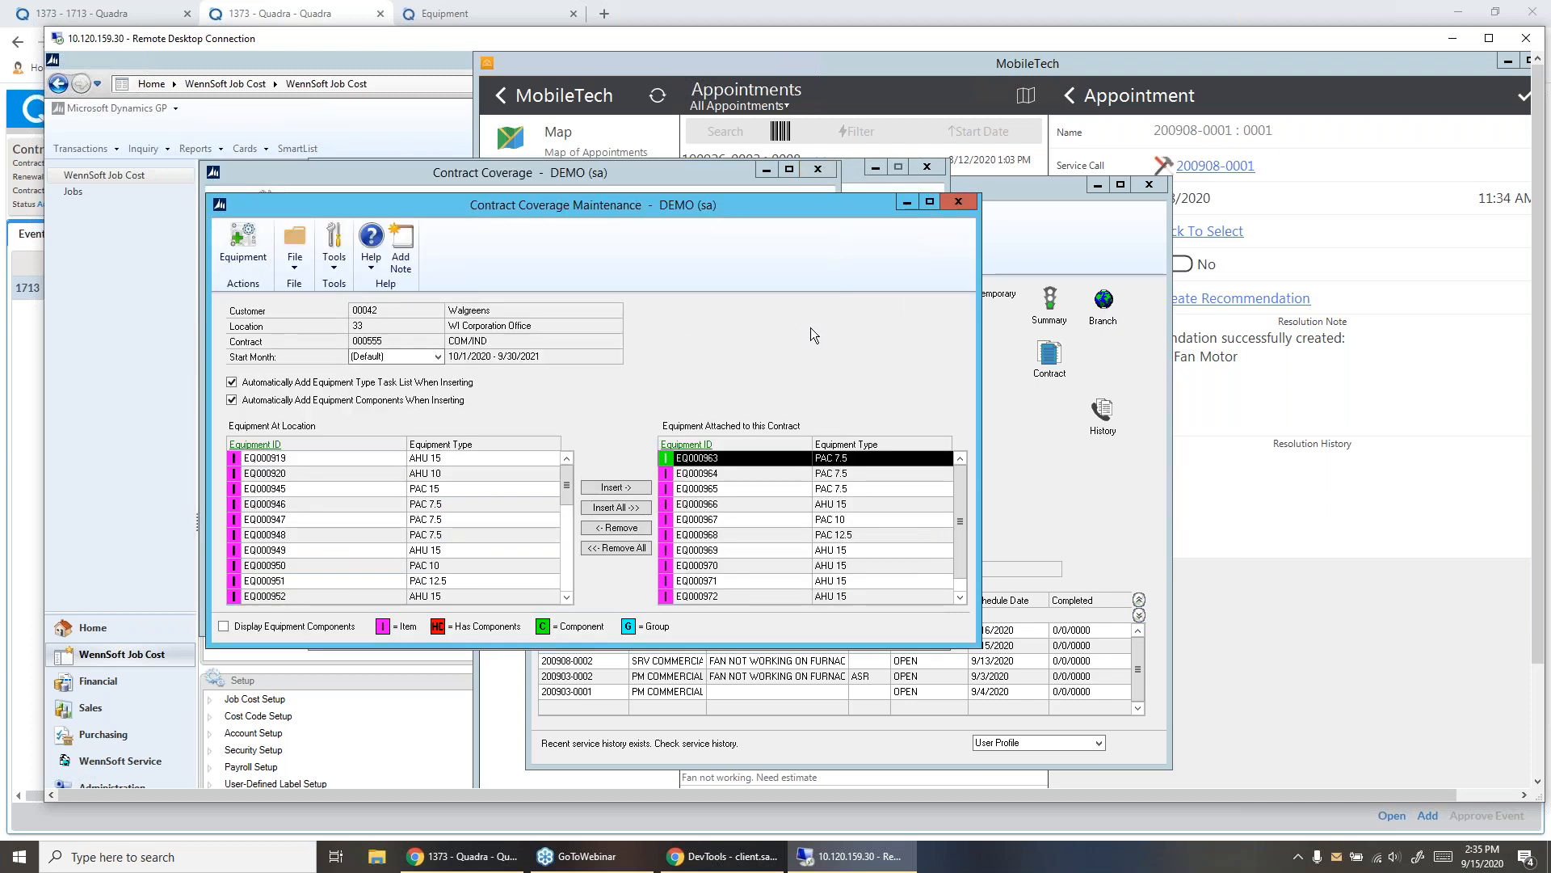
left_click(960, 202)
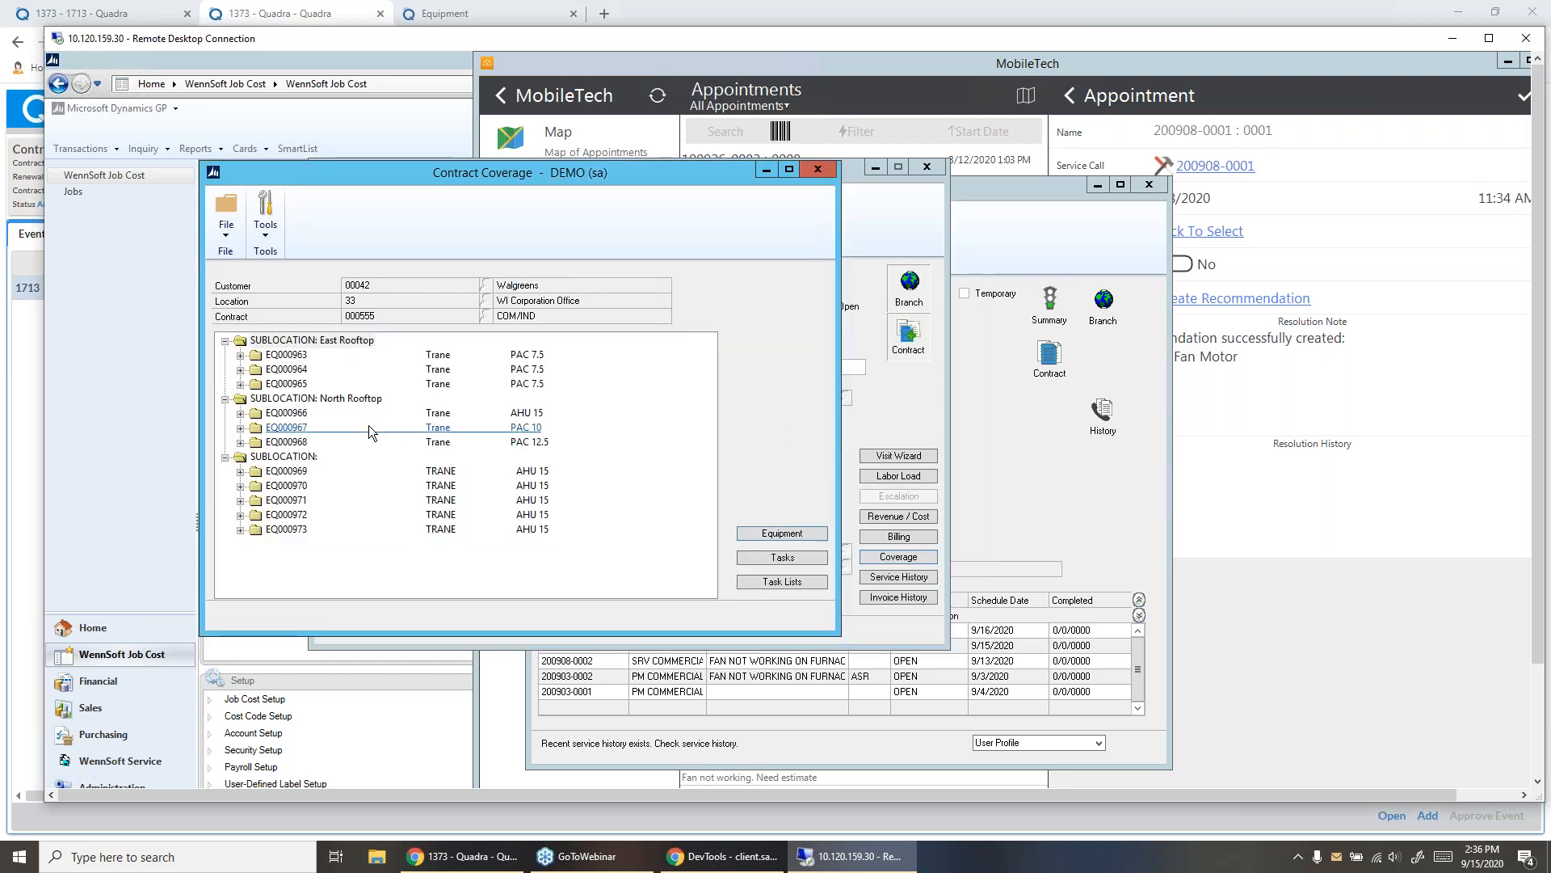
- Examine the AHU 15 task list of unit EQ000969 and its Fan Operational subtasks, and close Contract Coverage
left_click(240, 471)
left_click(255, 486)
left_click(272, 500)
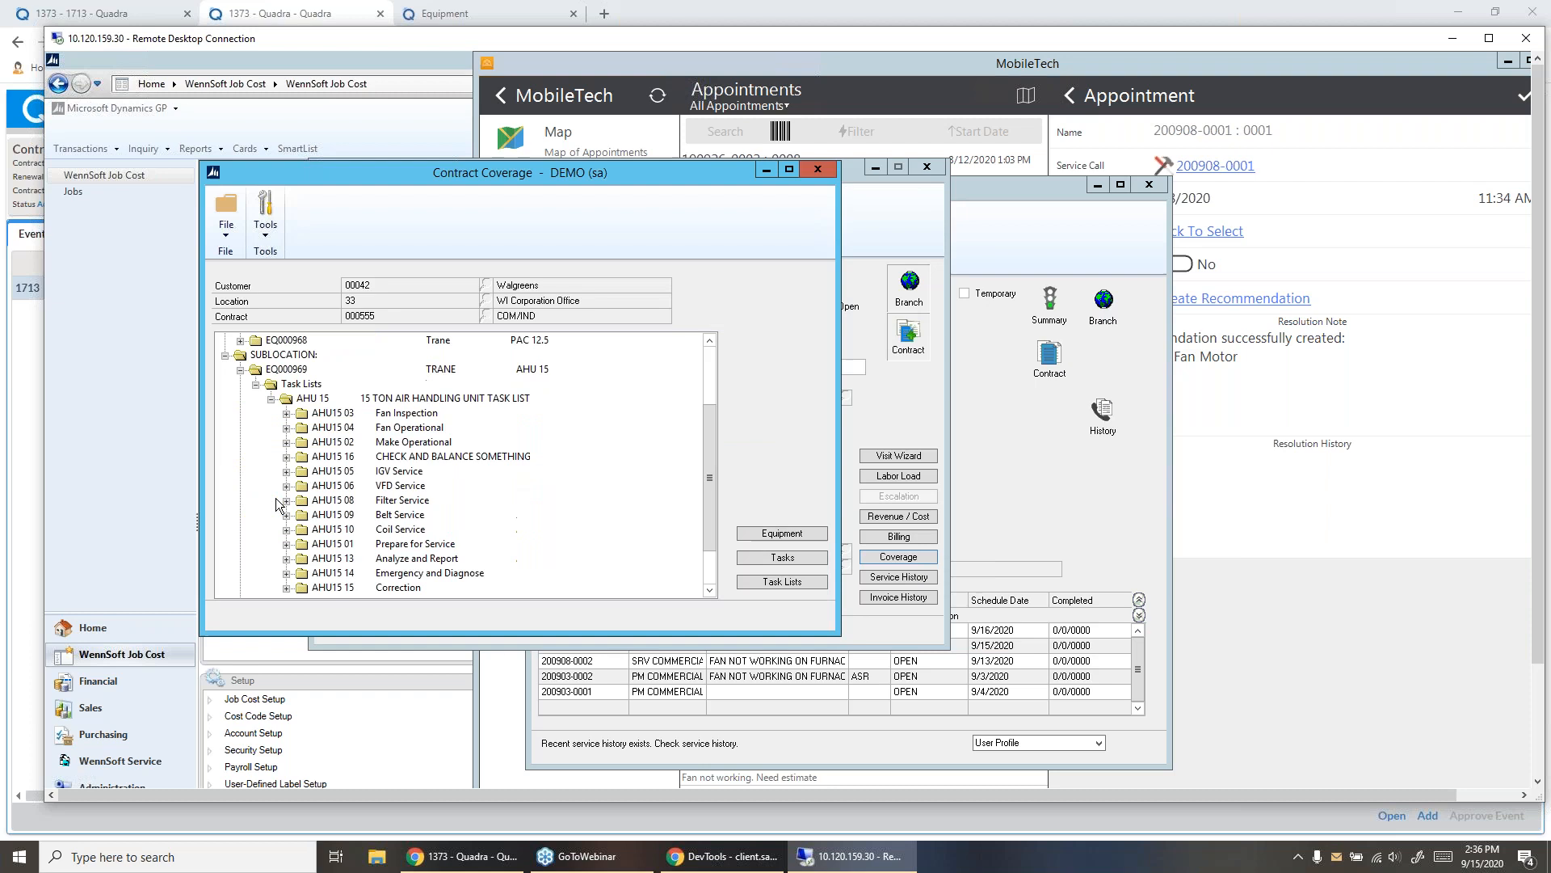
left_click(287, 426)
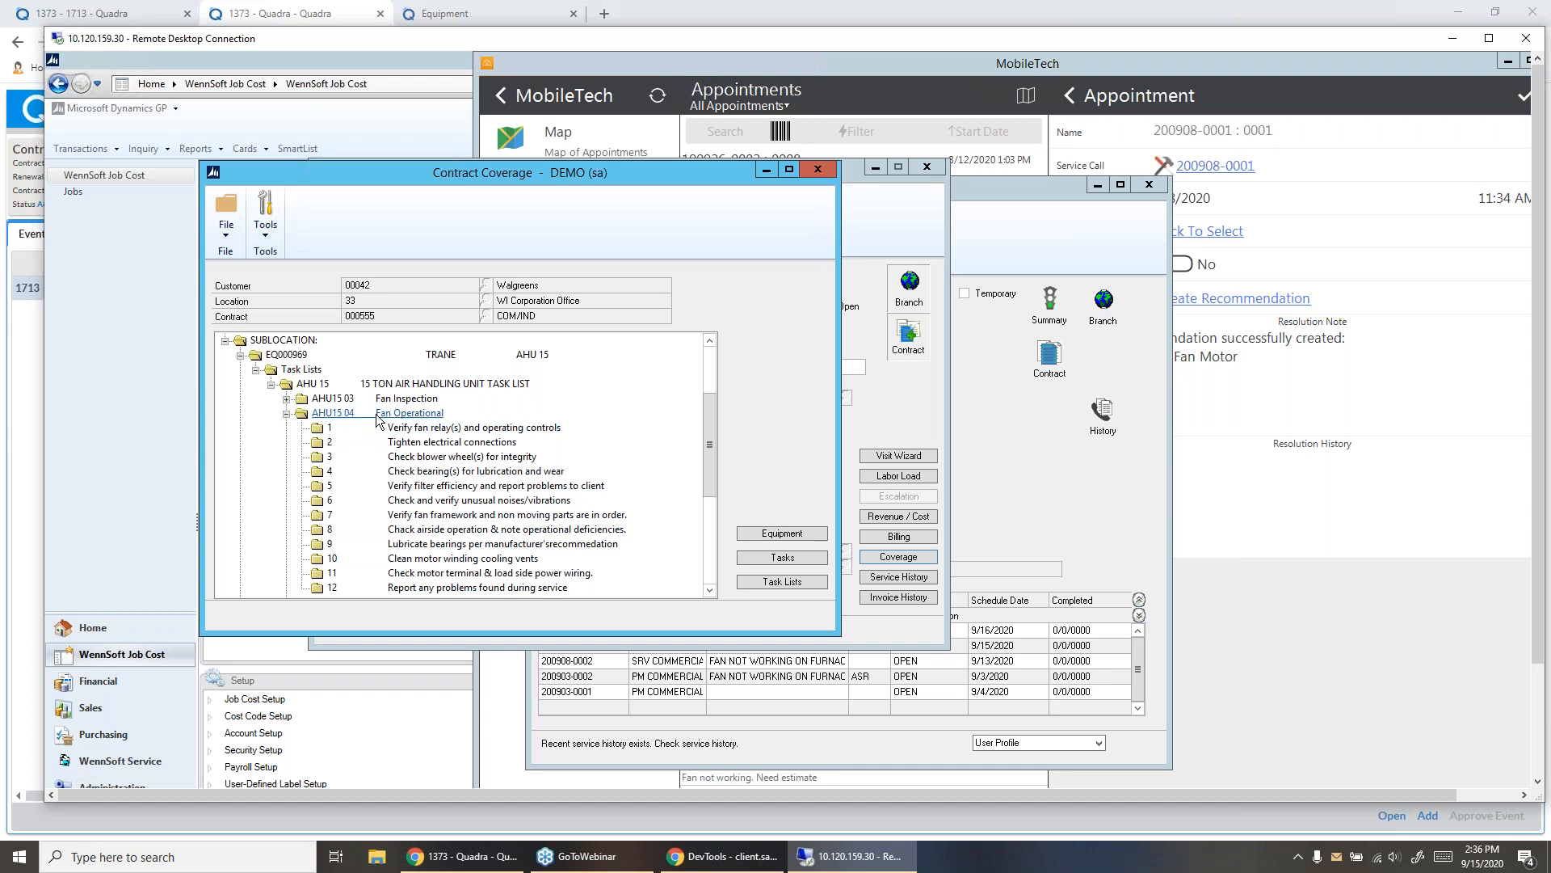
left_click(287, 414)
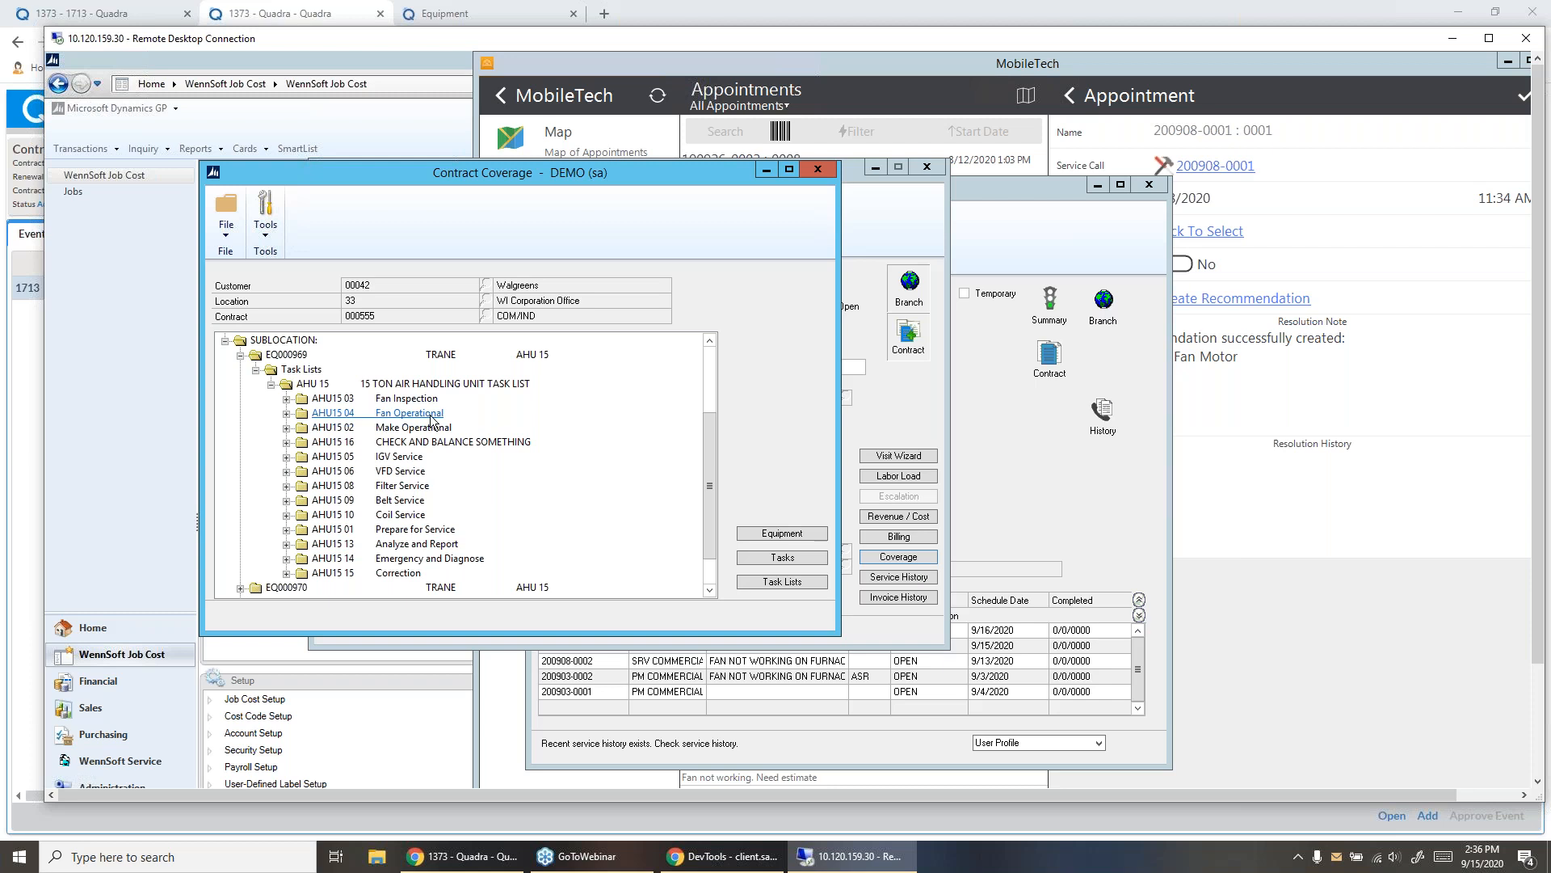
left_click(818, 174)
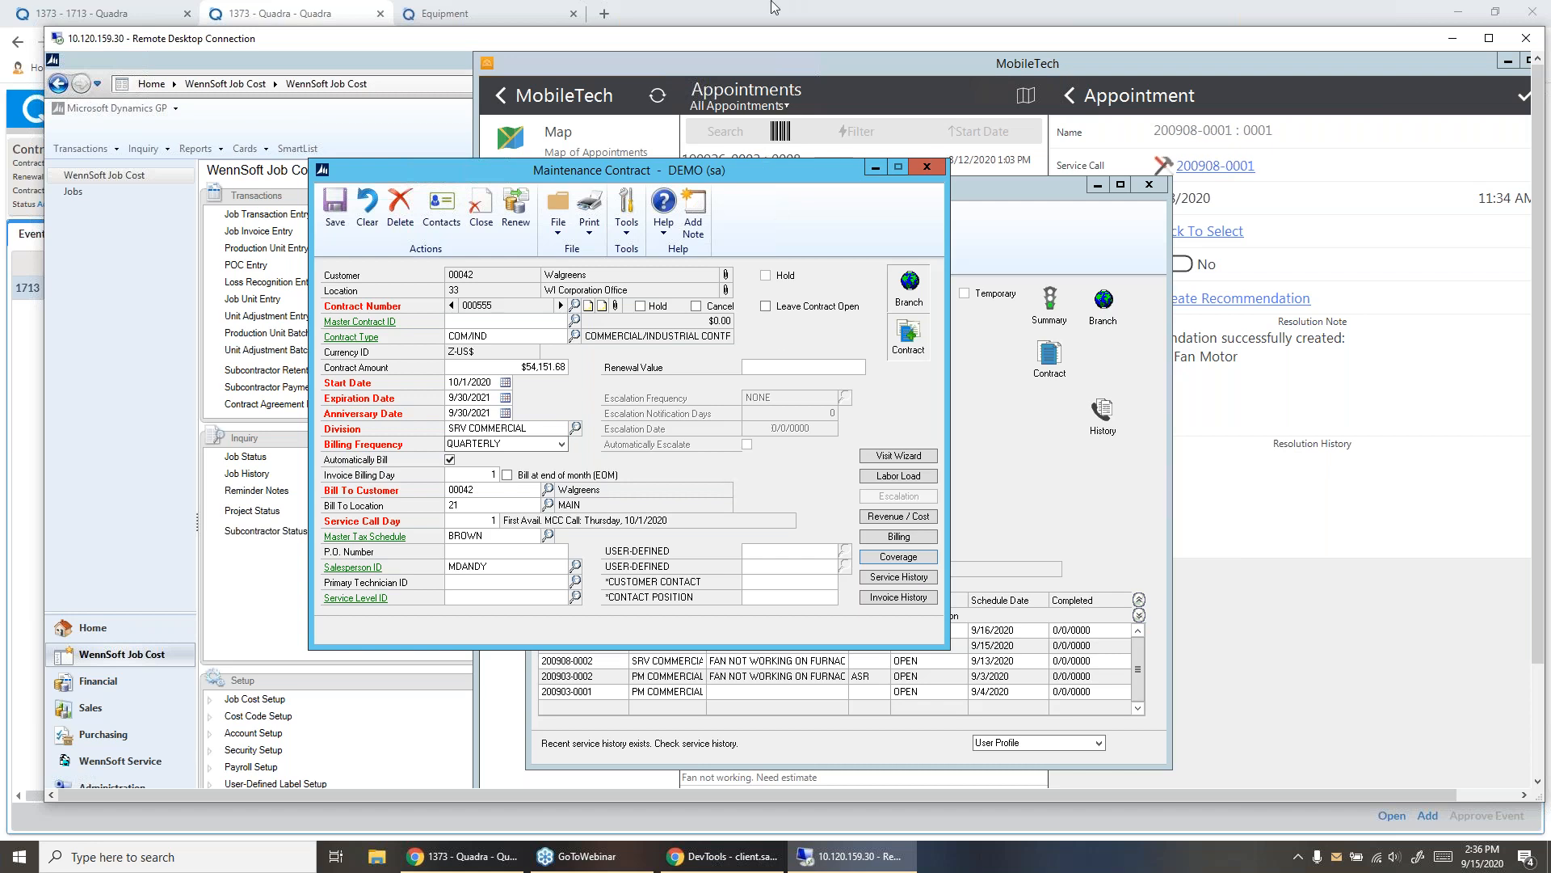
- Return to the service contract quote in Quadra and open a blank Create Job form
left_click(504, 18)
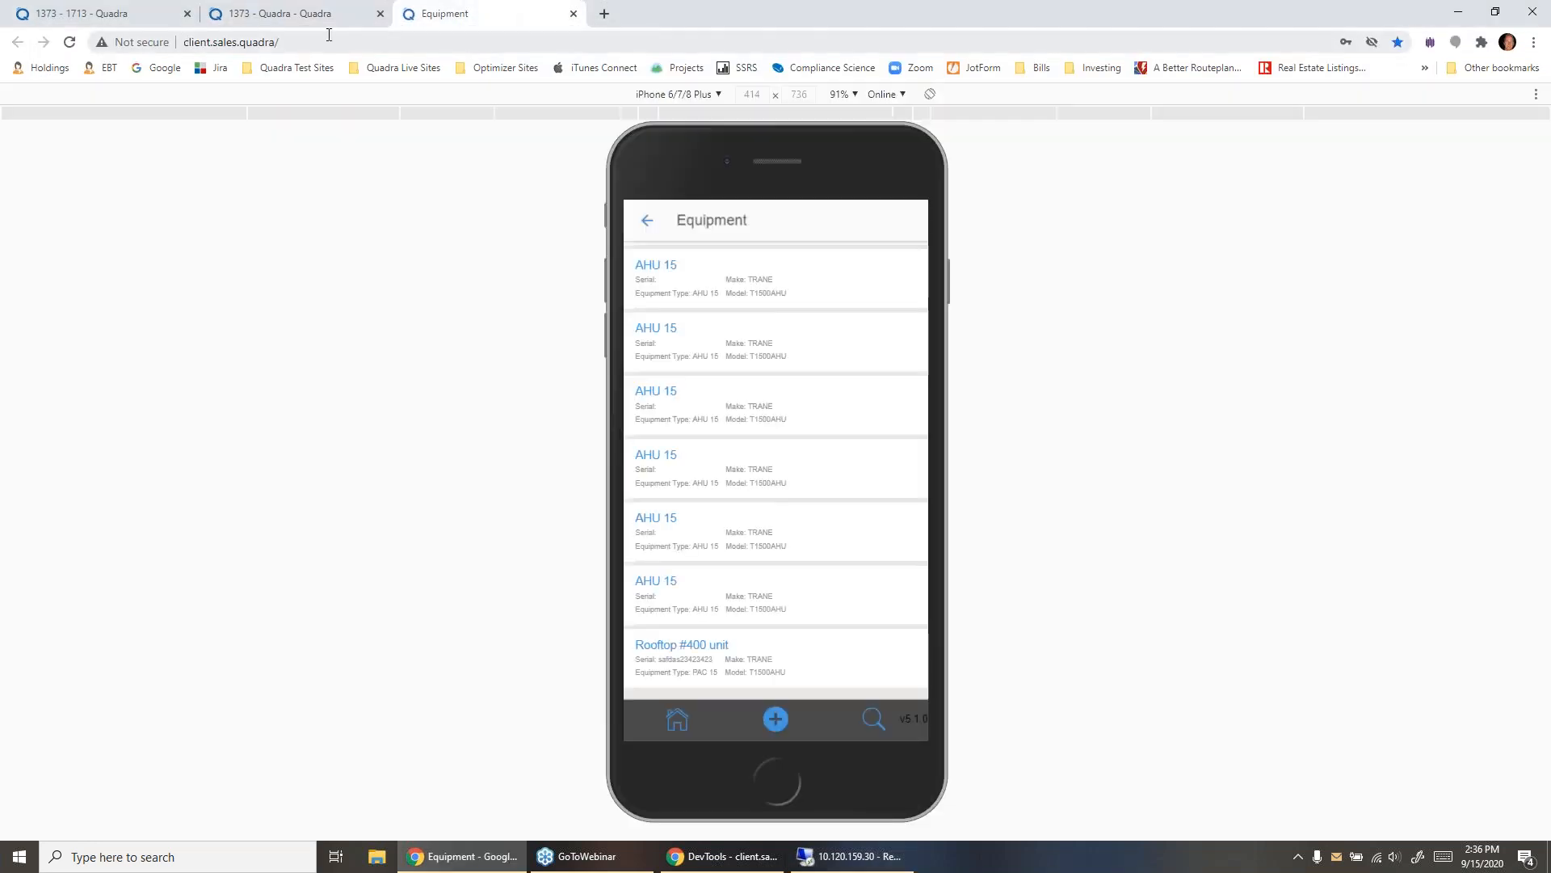
left_click(152, 19)
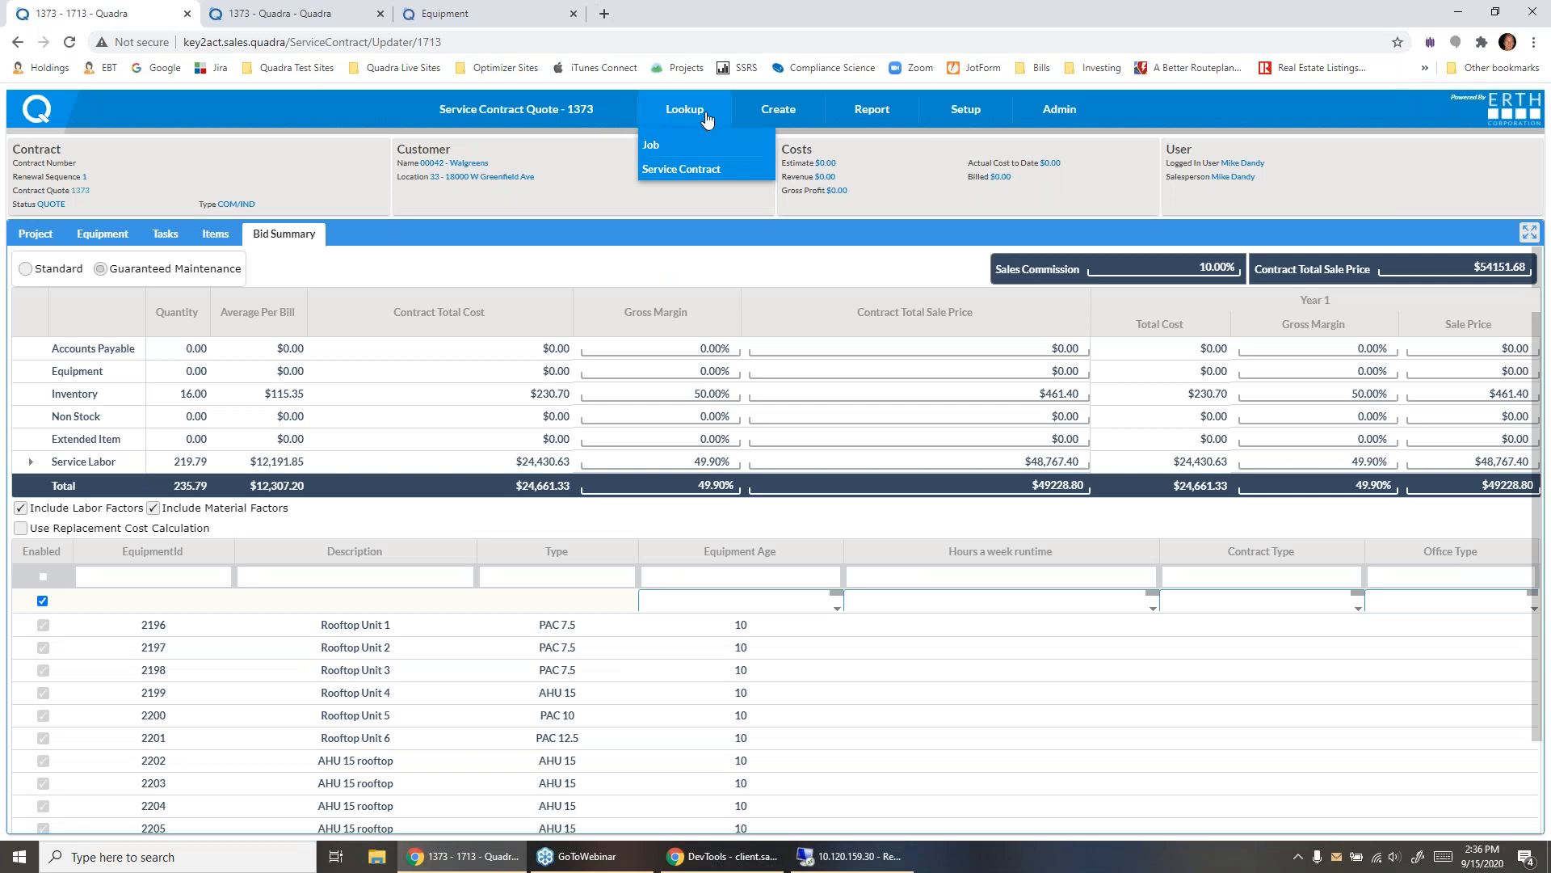
mouse_move(774, 113)
left_click(766, 146)
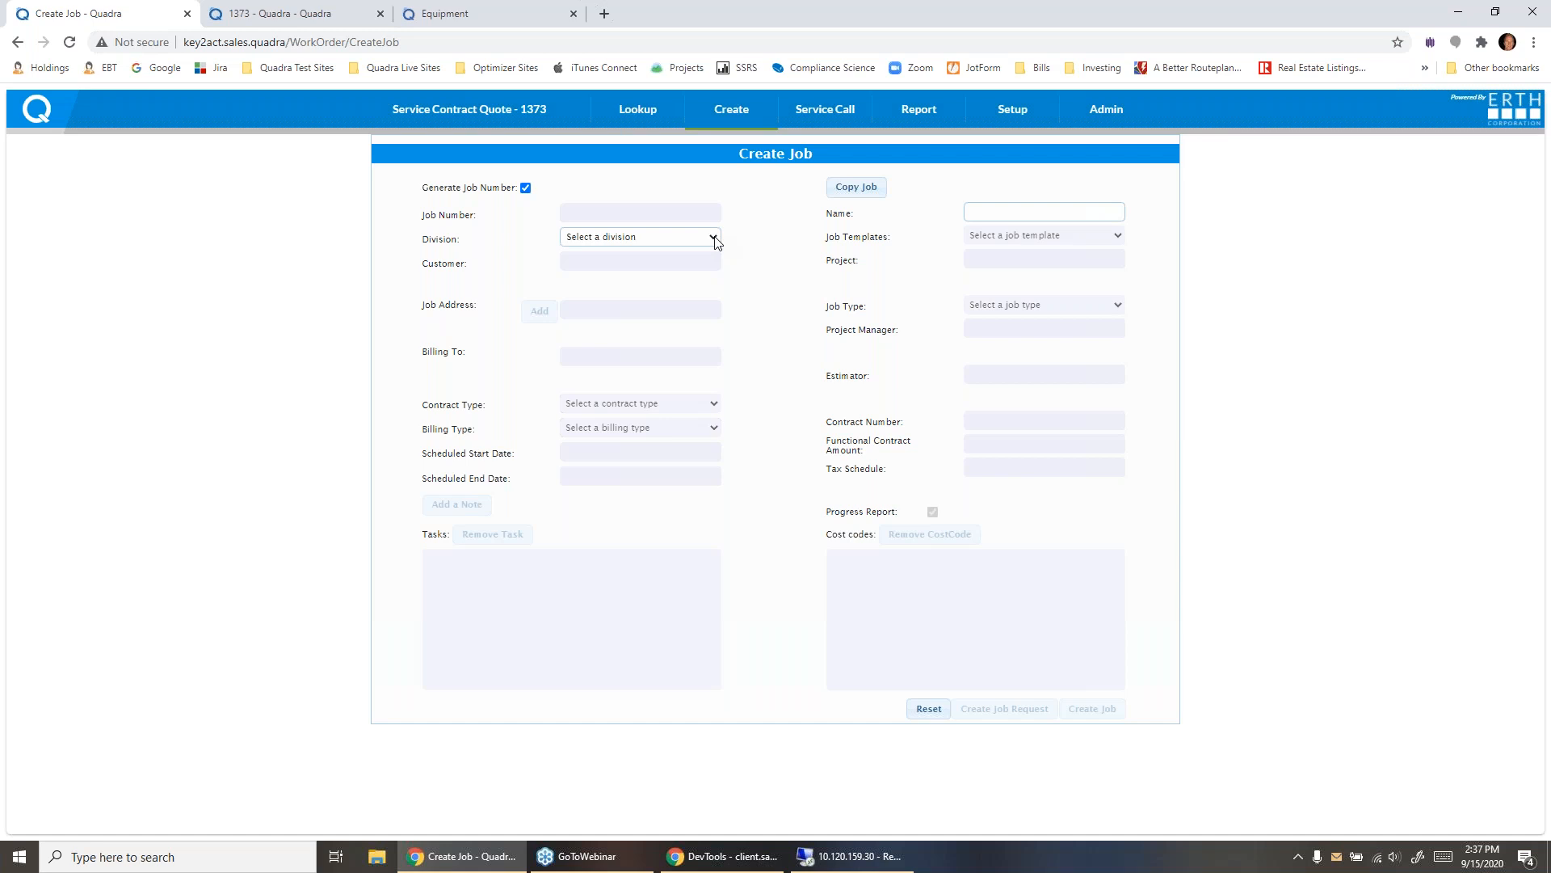
- Select the ELECTRICAL division and load the Generator Install job template into the new job form
left_click(714, 238)
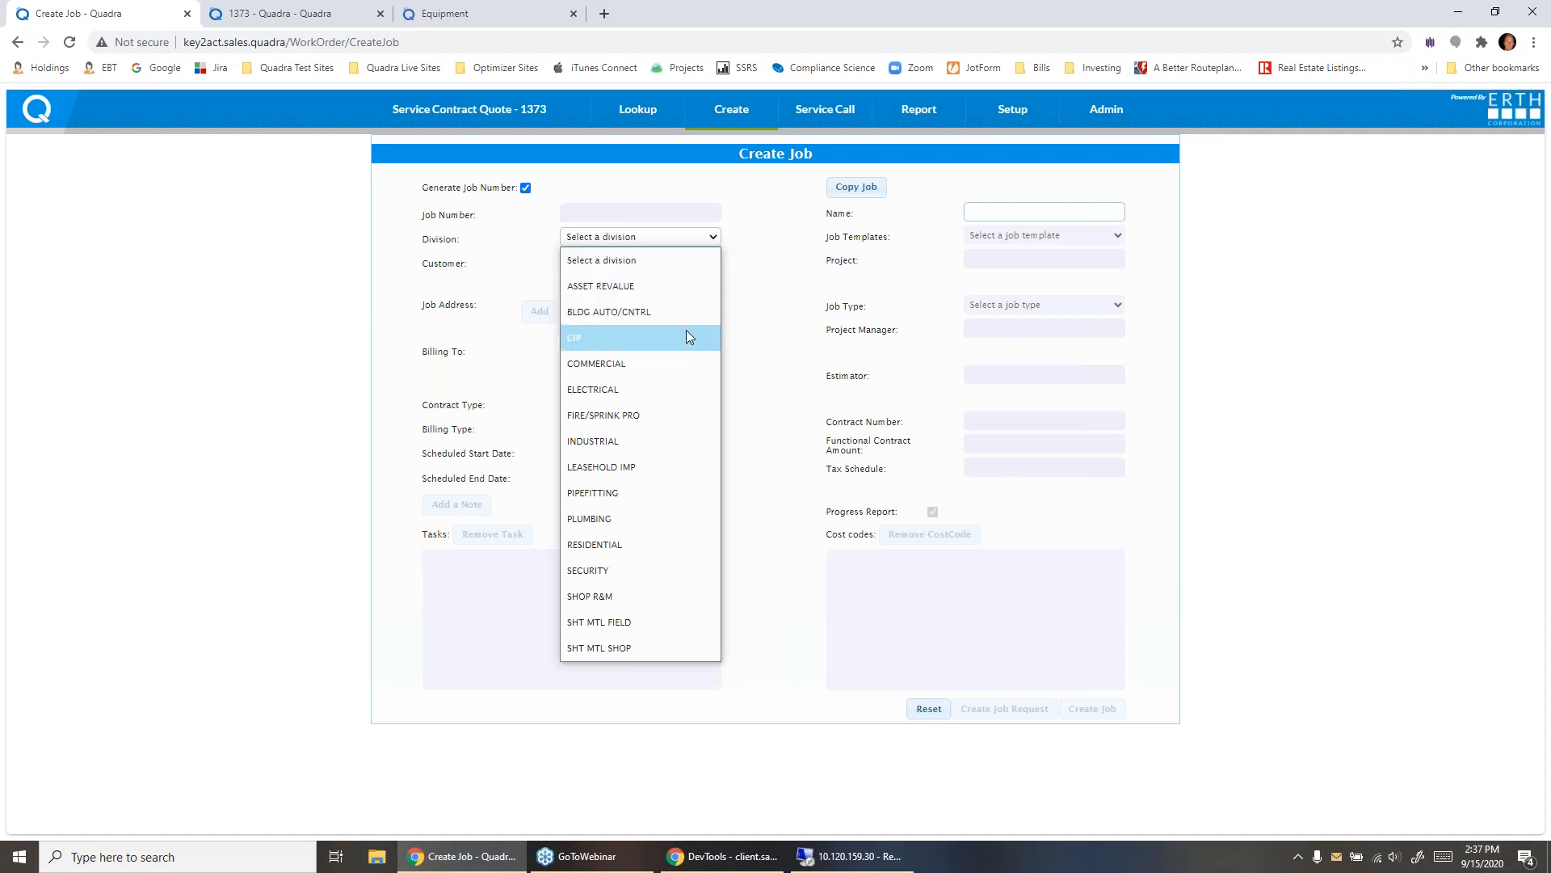
left_click(671, 385)
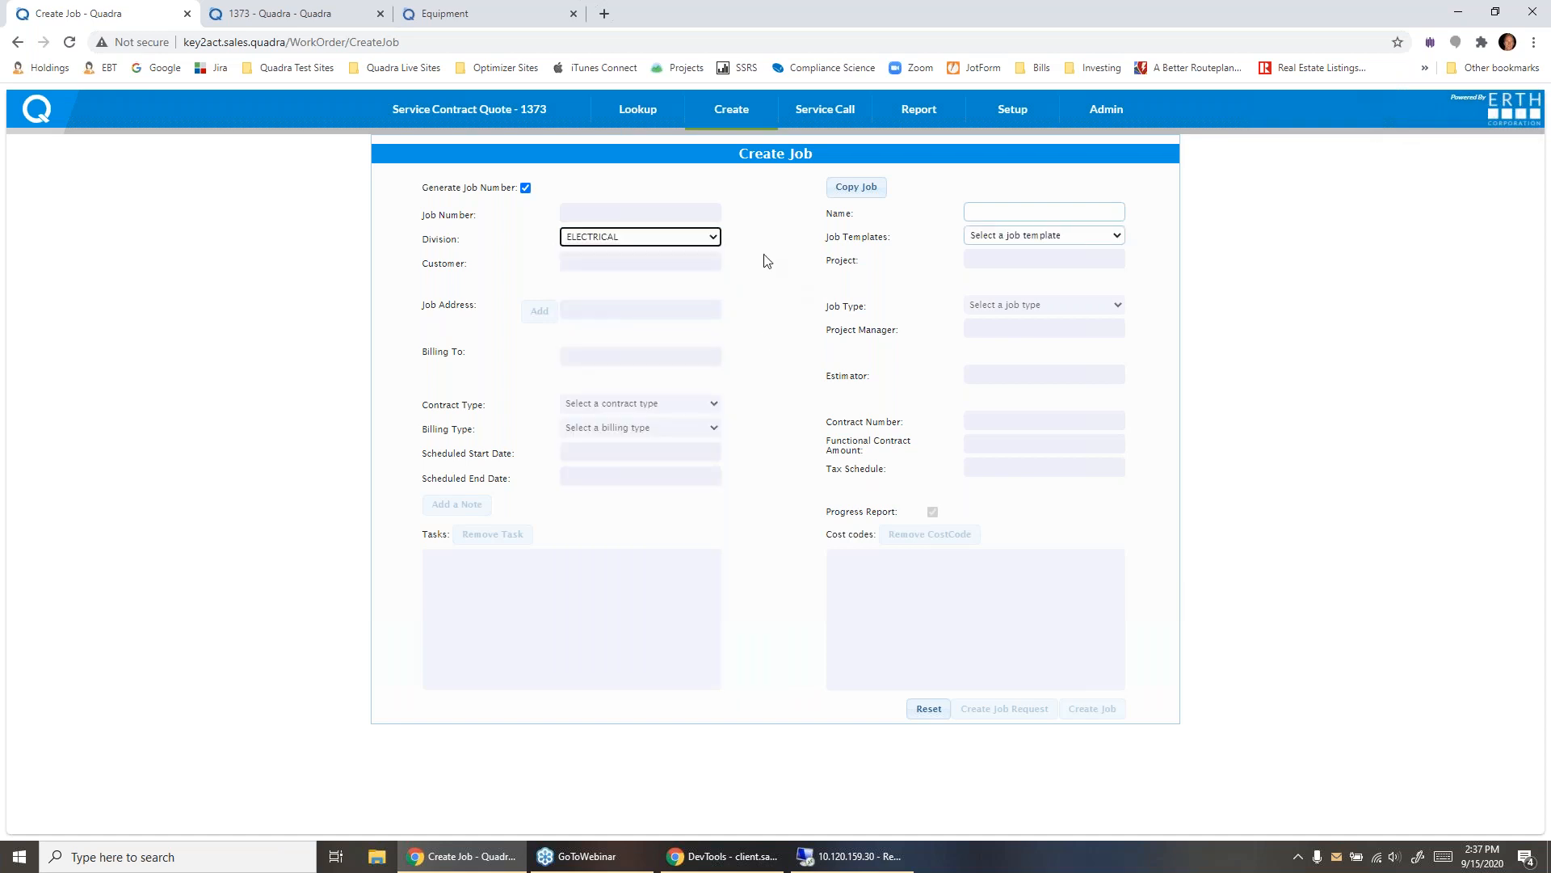
left_click(1042, 236)
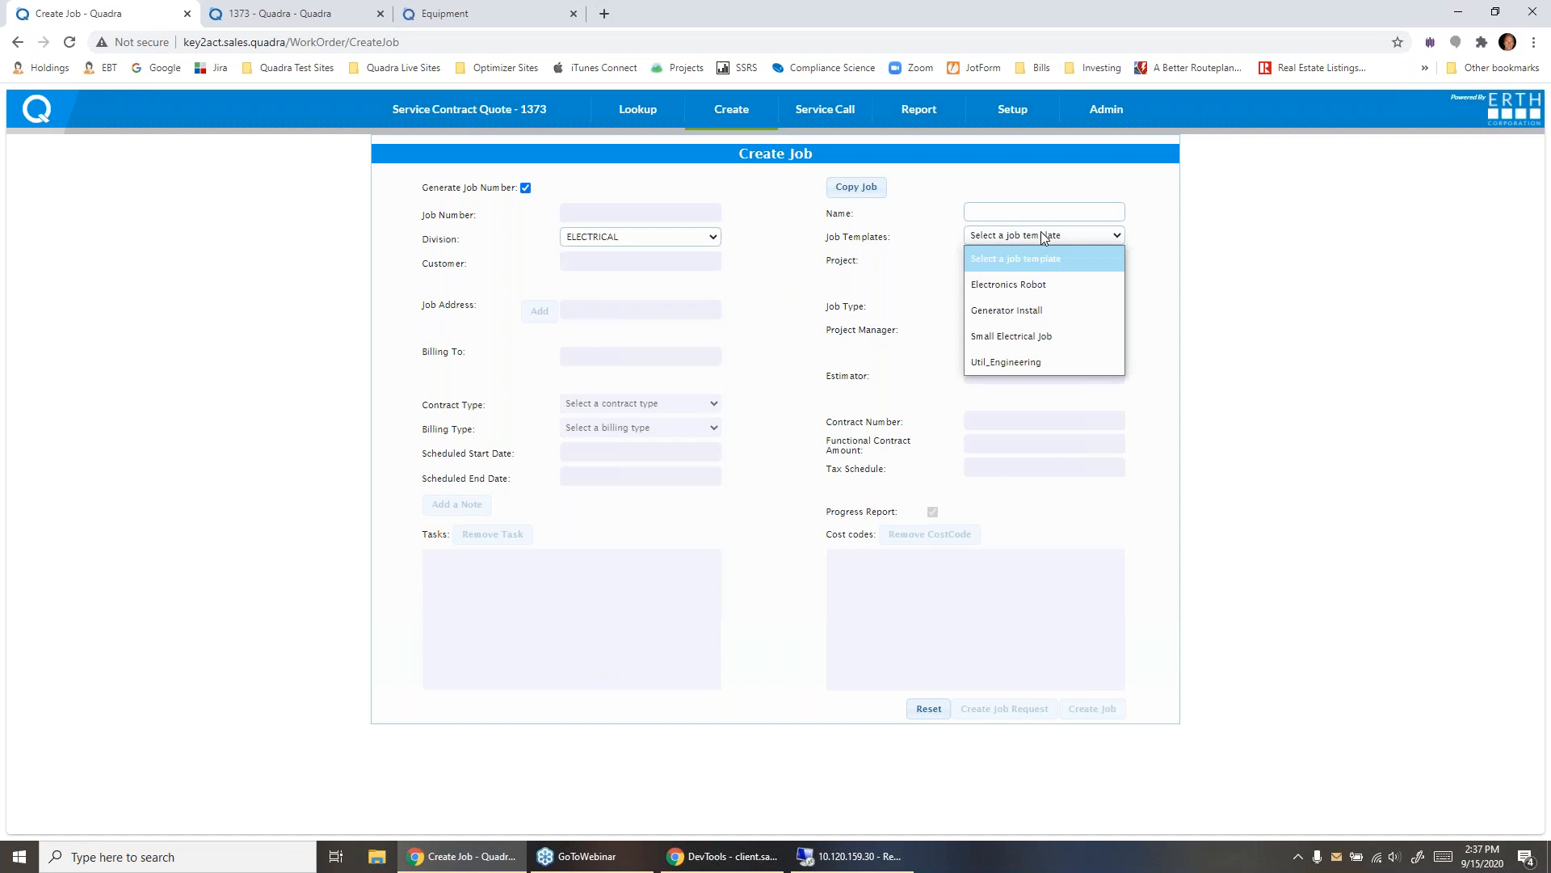
left_click(1029, 315)
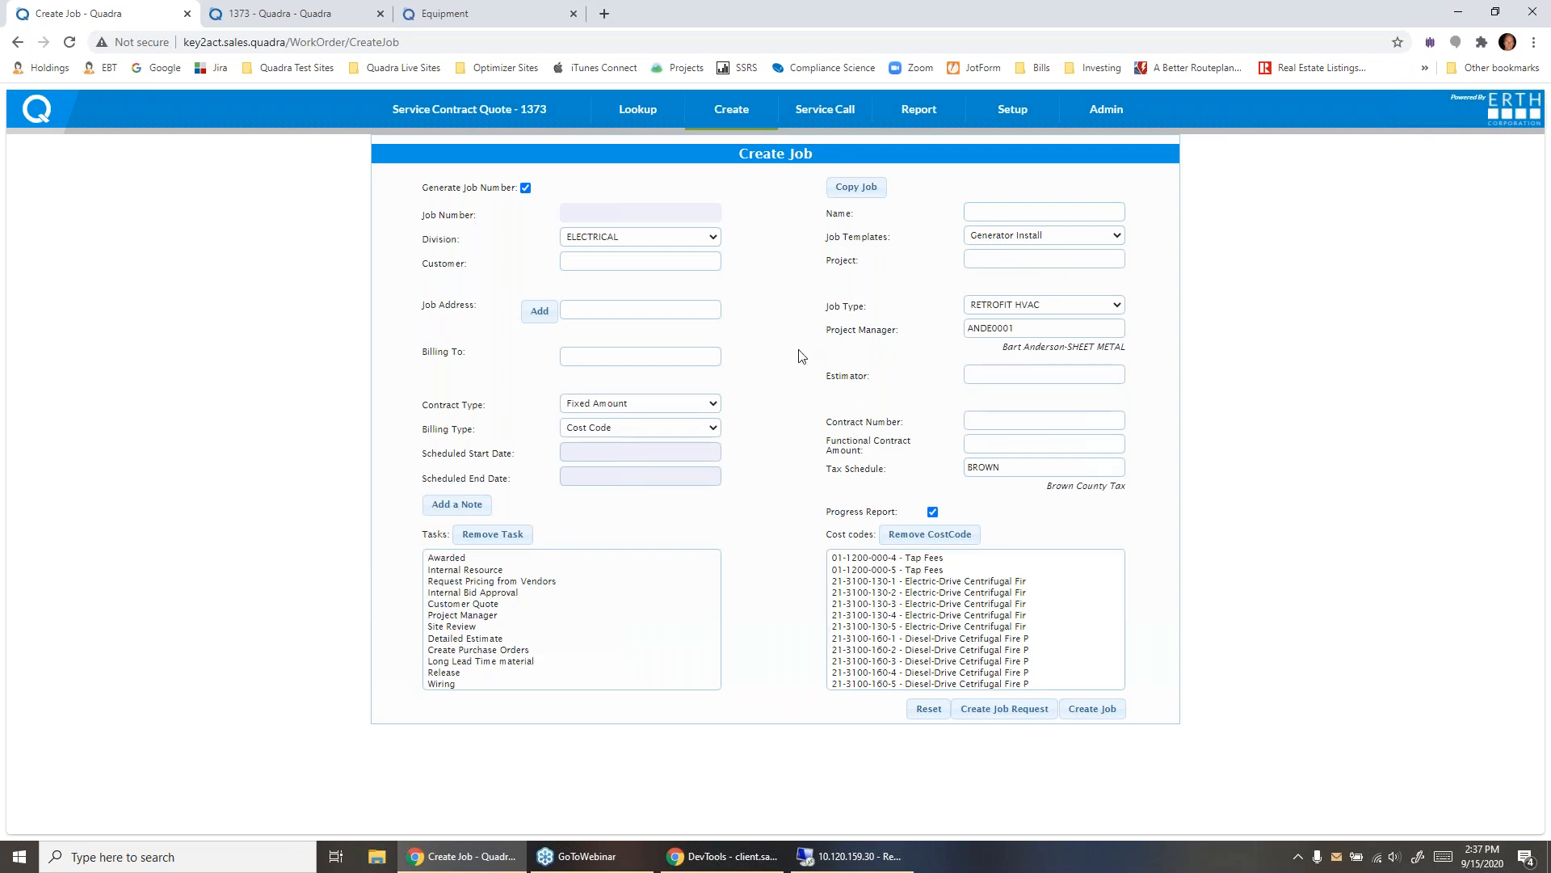
- Set the job's division to COMMERCIAL and load the AC/FUR Install job template
left_click(714, 237)
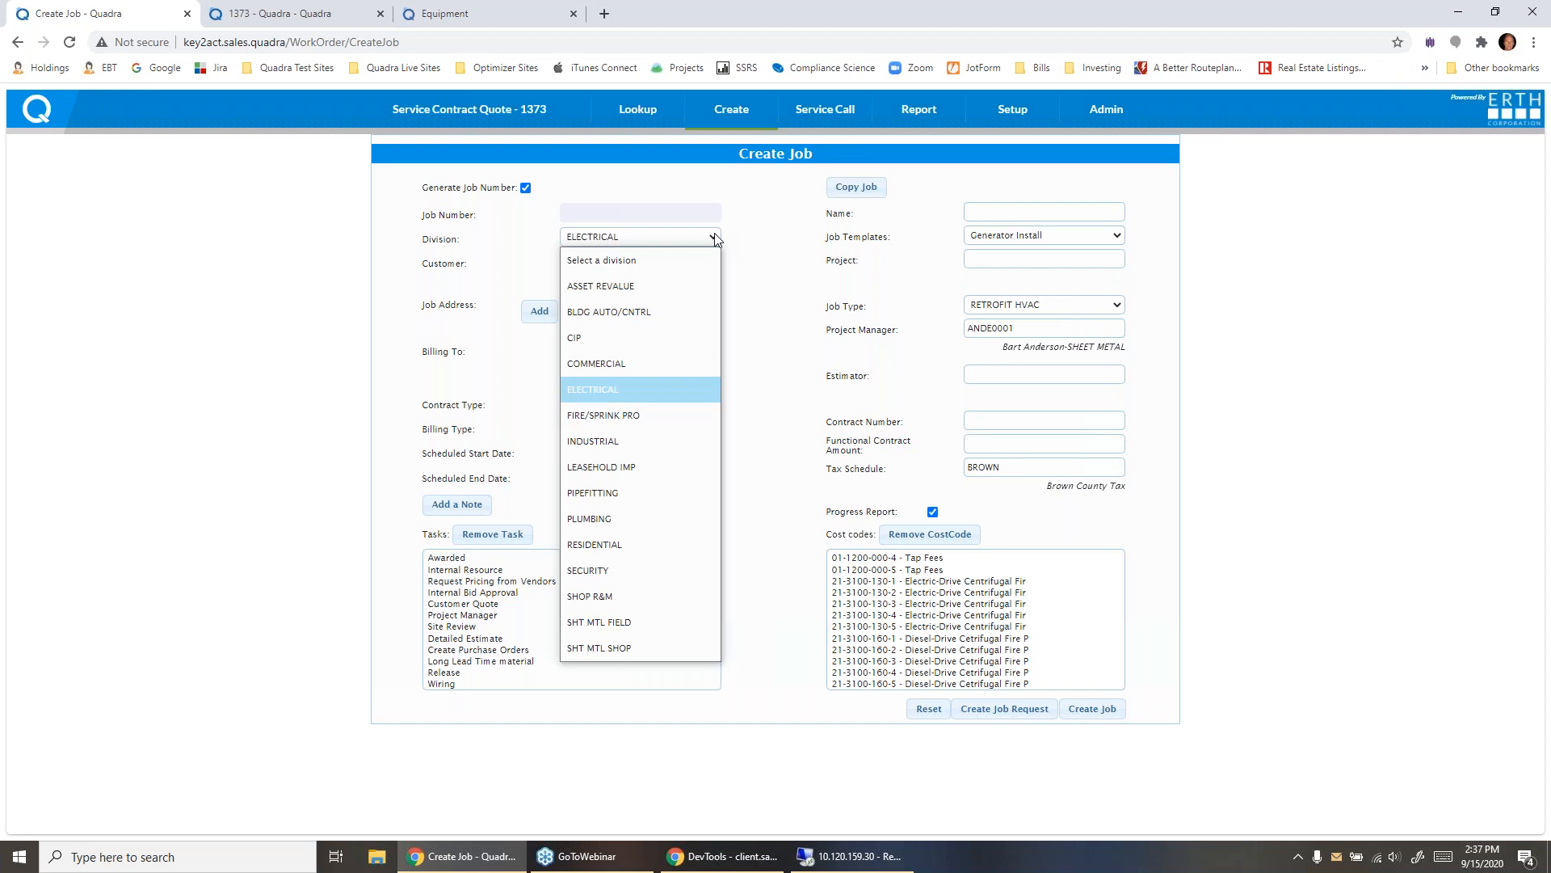
left_click(667, 363)
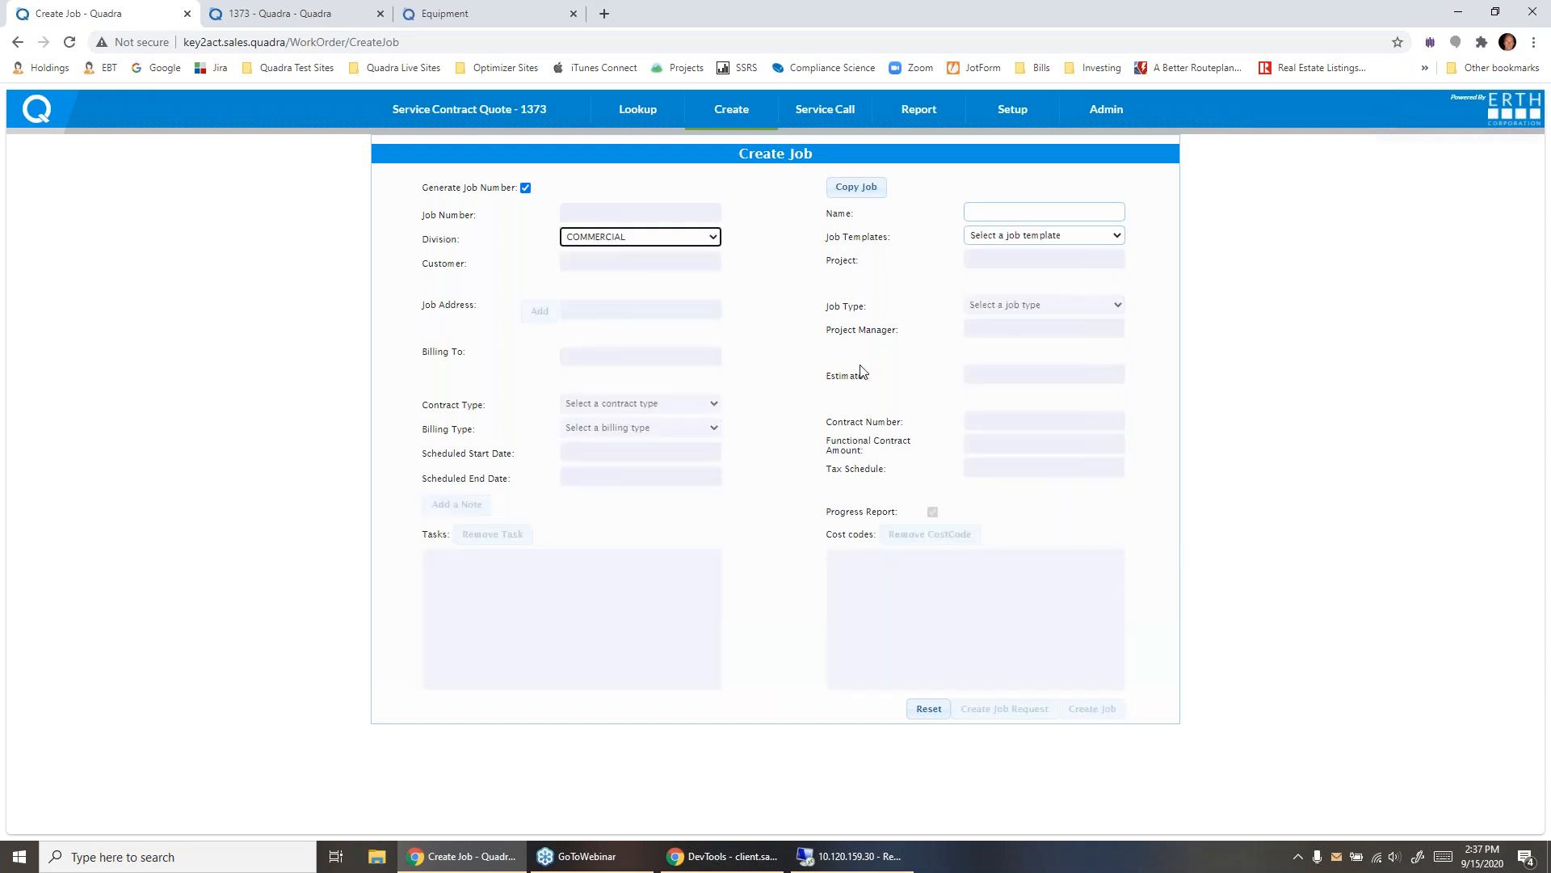
left_click(1069, 236)
left_click(1051, 282)
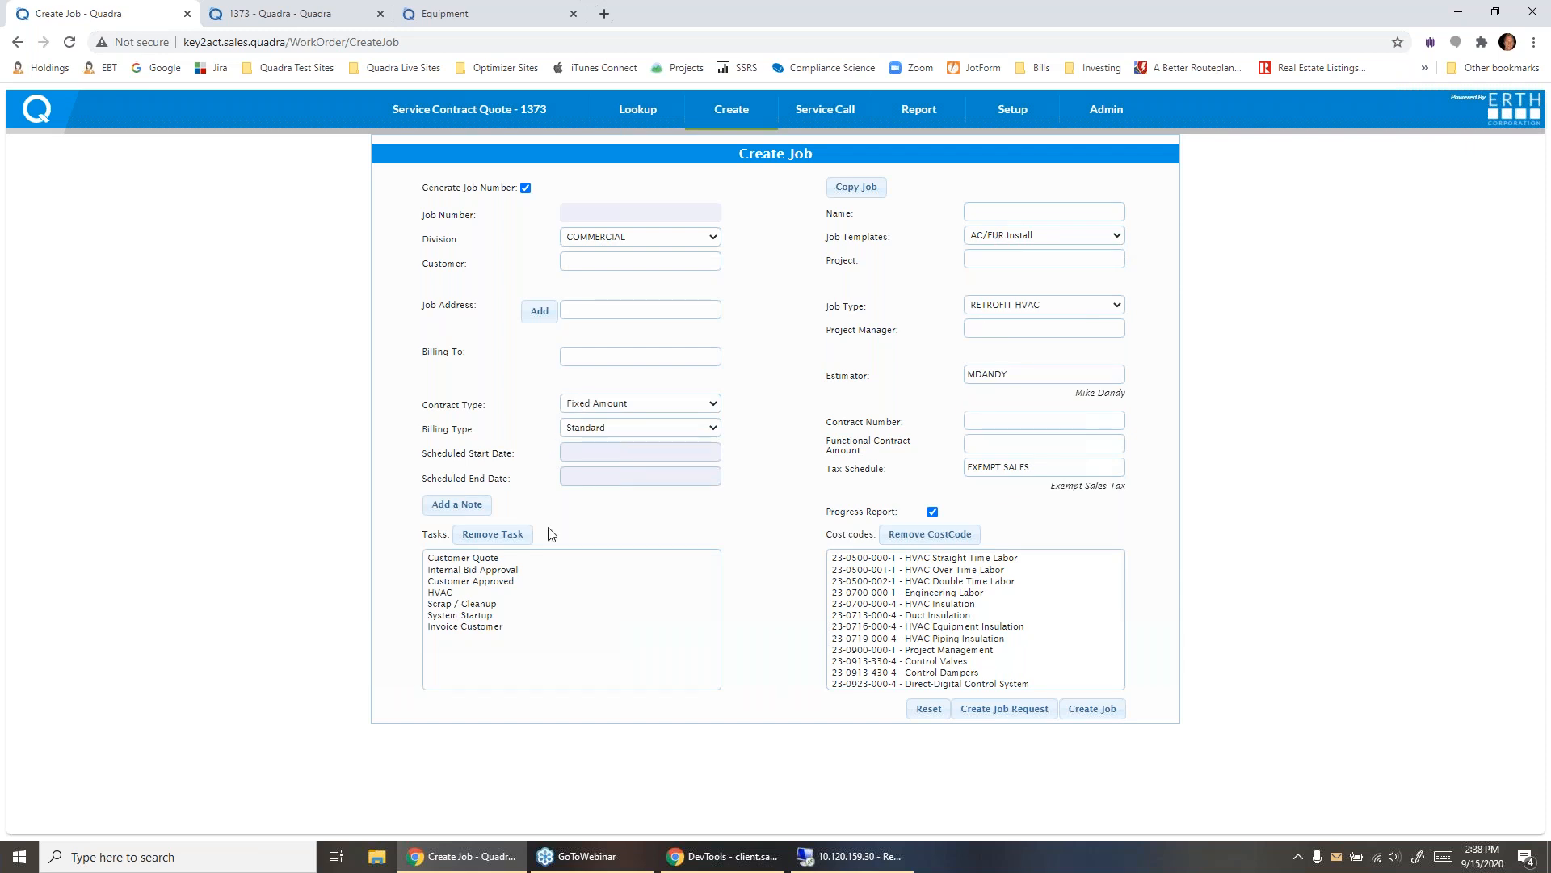
- Review the task list and the cost codes supplied by the AC/FUR Install template
left_click(465, 558)
left_click_drag(465, 562, 468, 632)
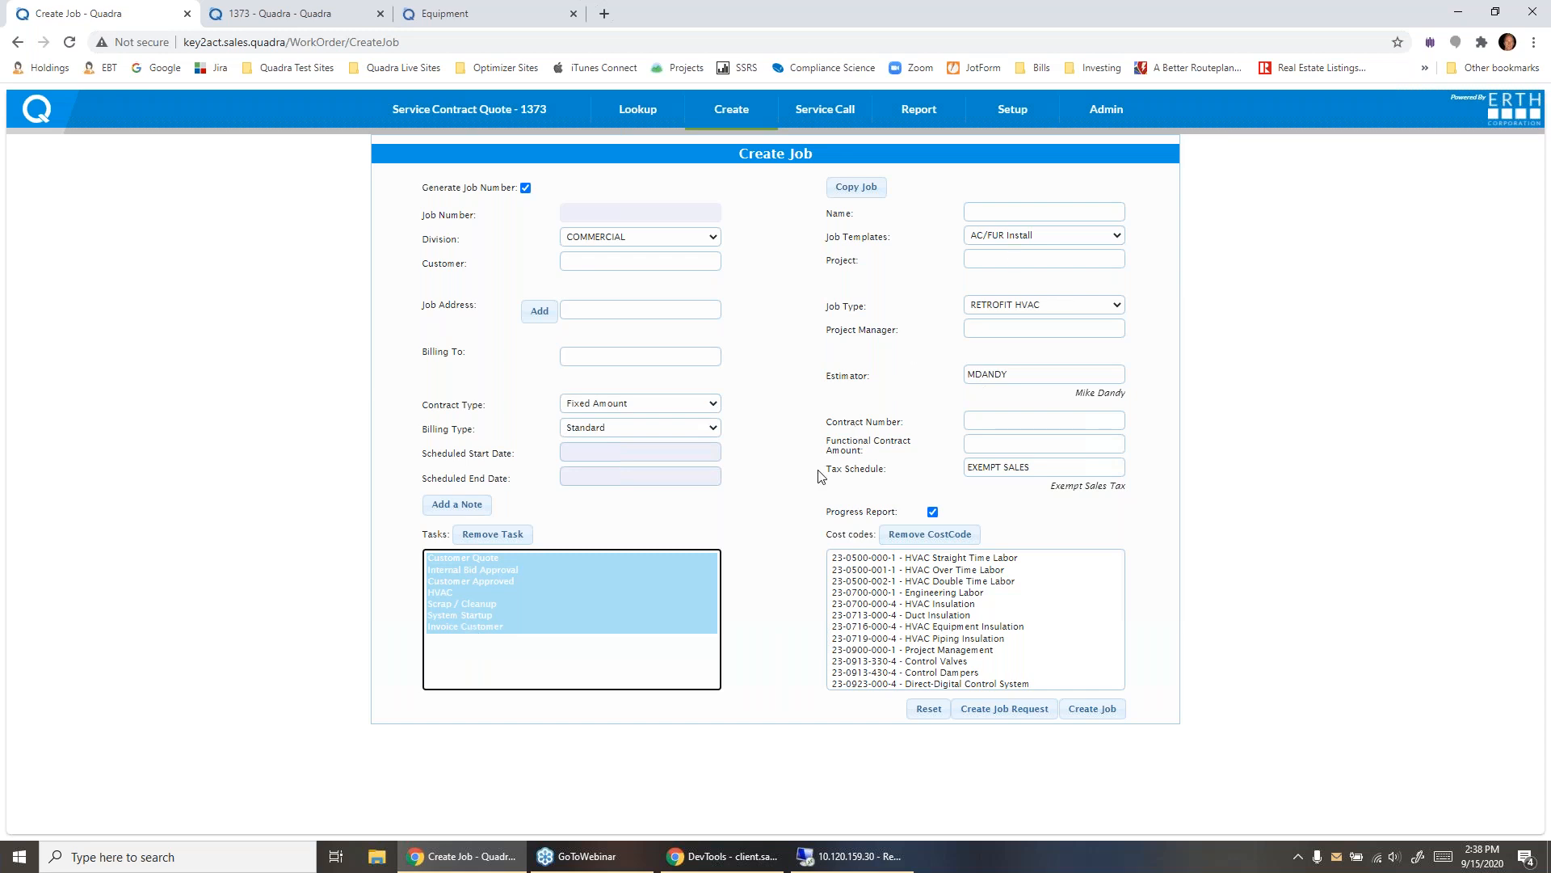
left_click(789, 515)
left_click_drag(920, 561, 908, 657)
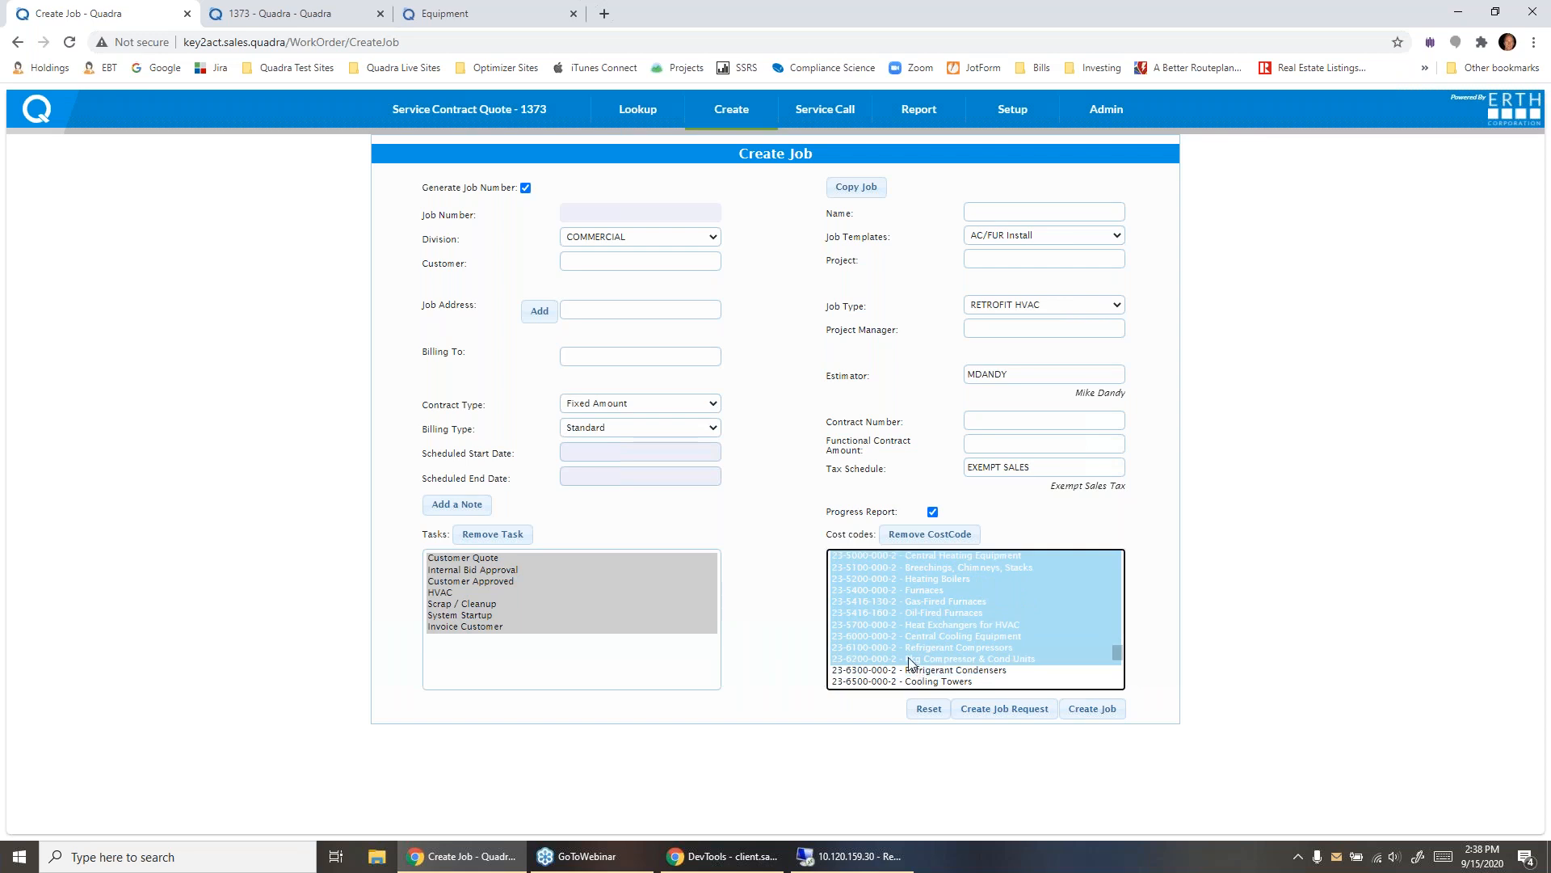
left_click(789, 558)
- Create a job request named "AC install for ABC co" for the customer ABC Corporation
left_click(984, 210)
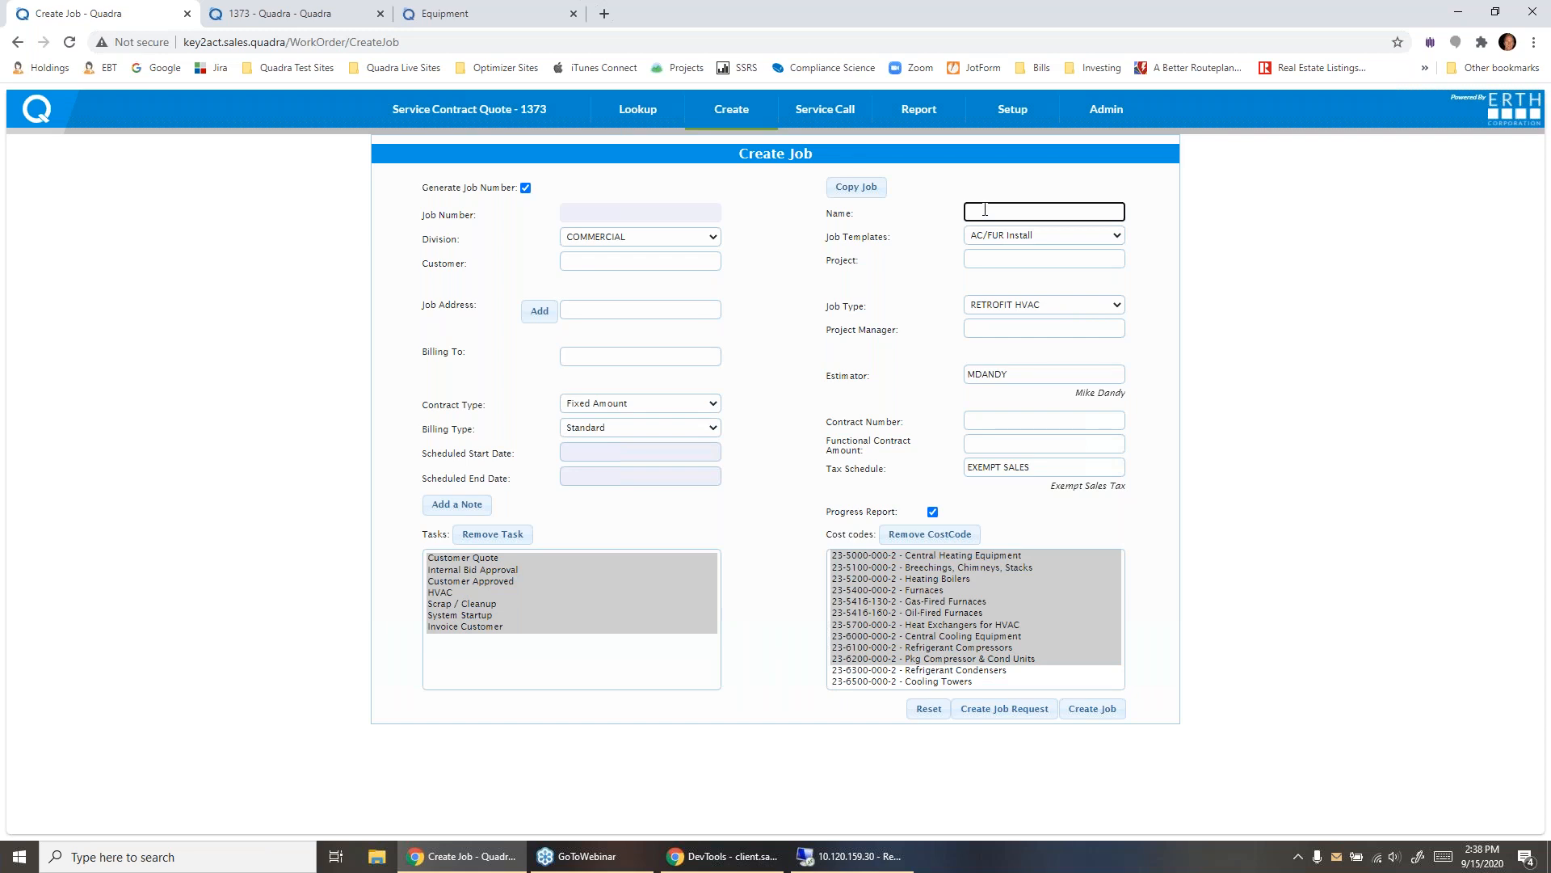
type("AC Install for ABC co")
left_click(600, 263)
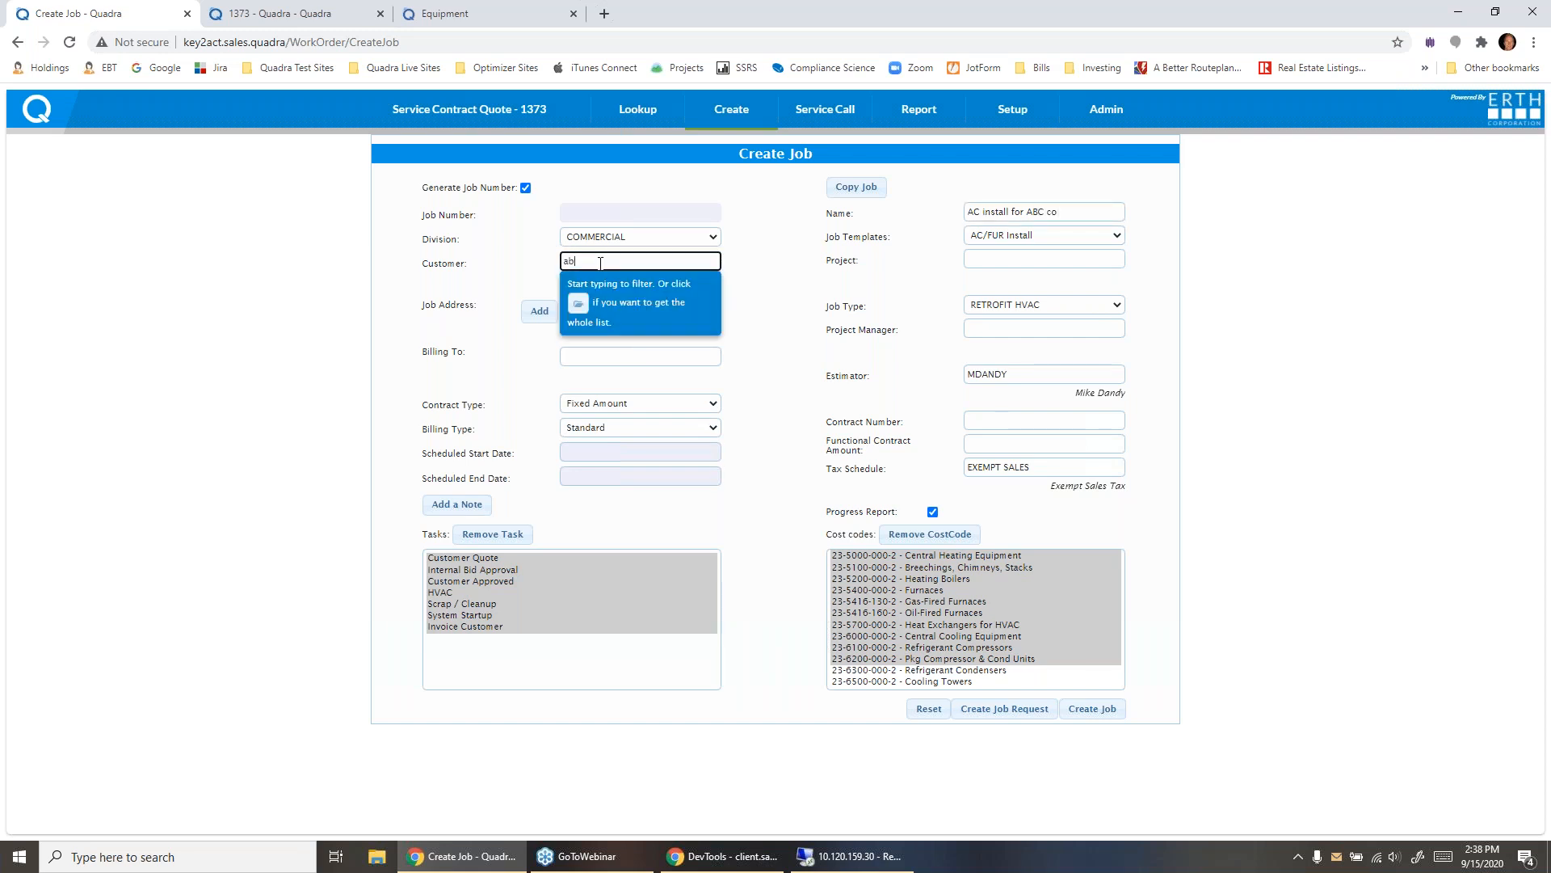
type("abc")
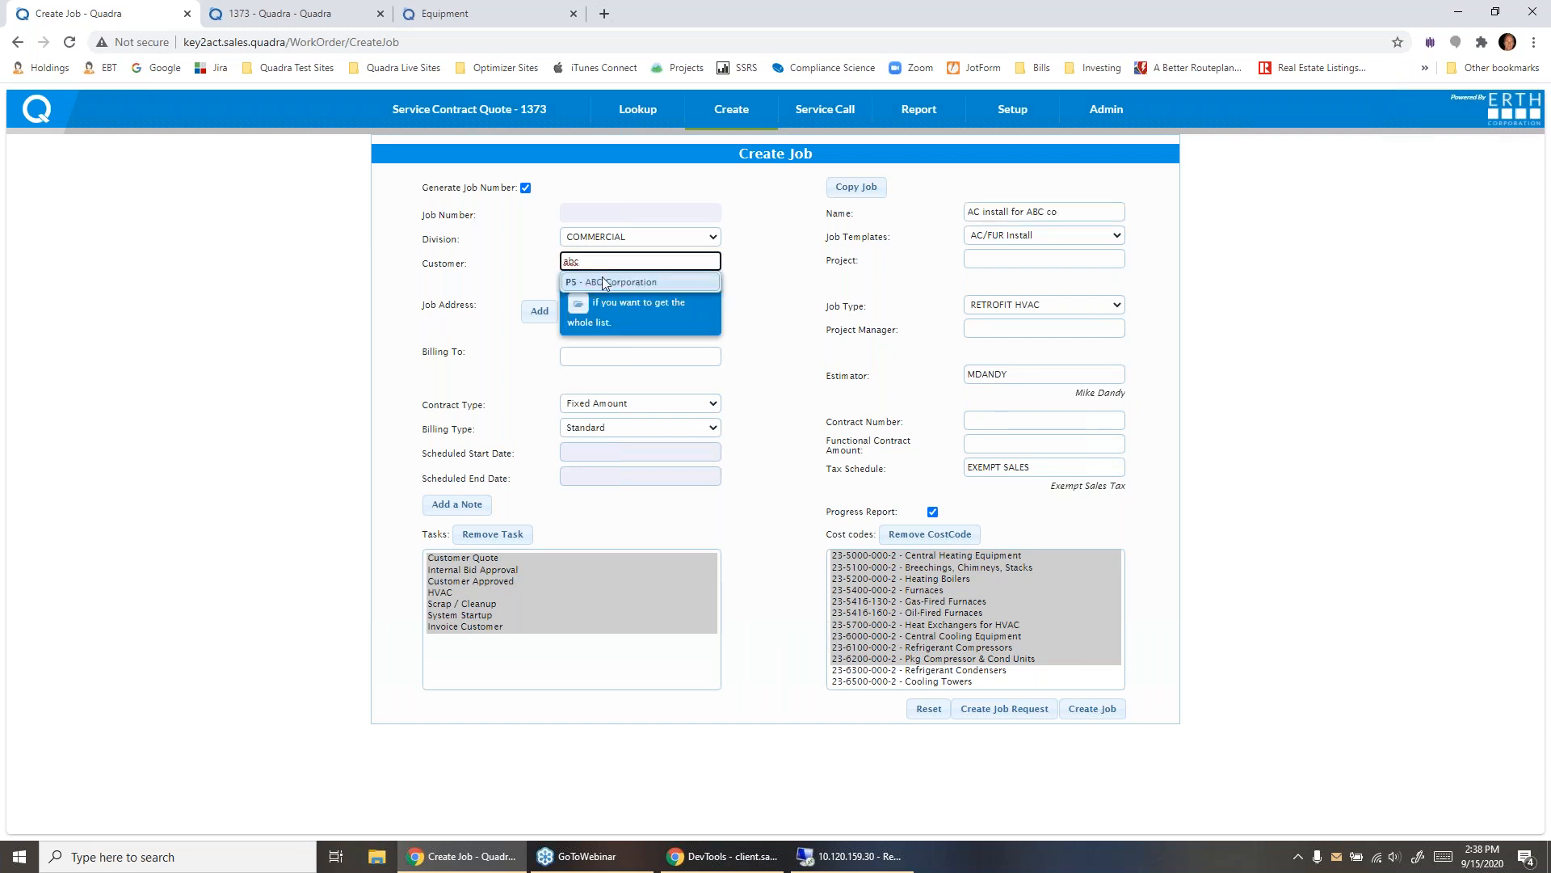
left_click(606, 282)
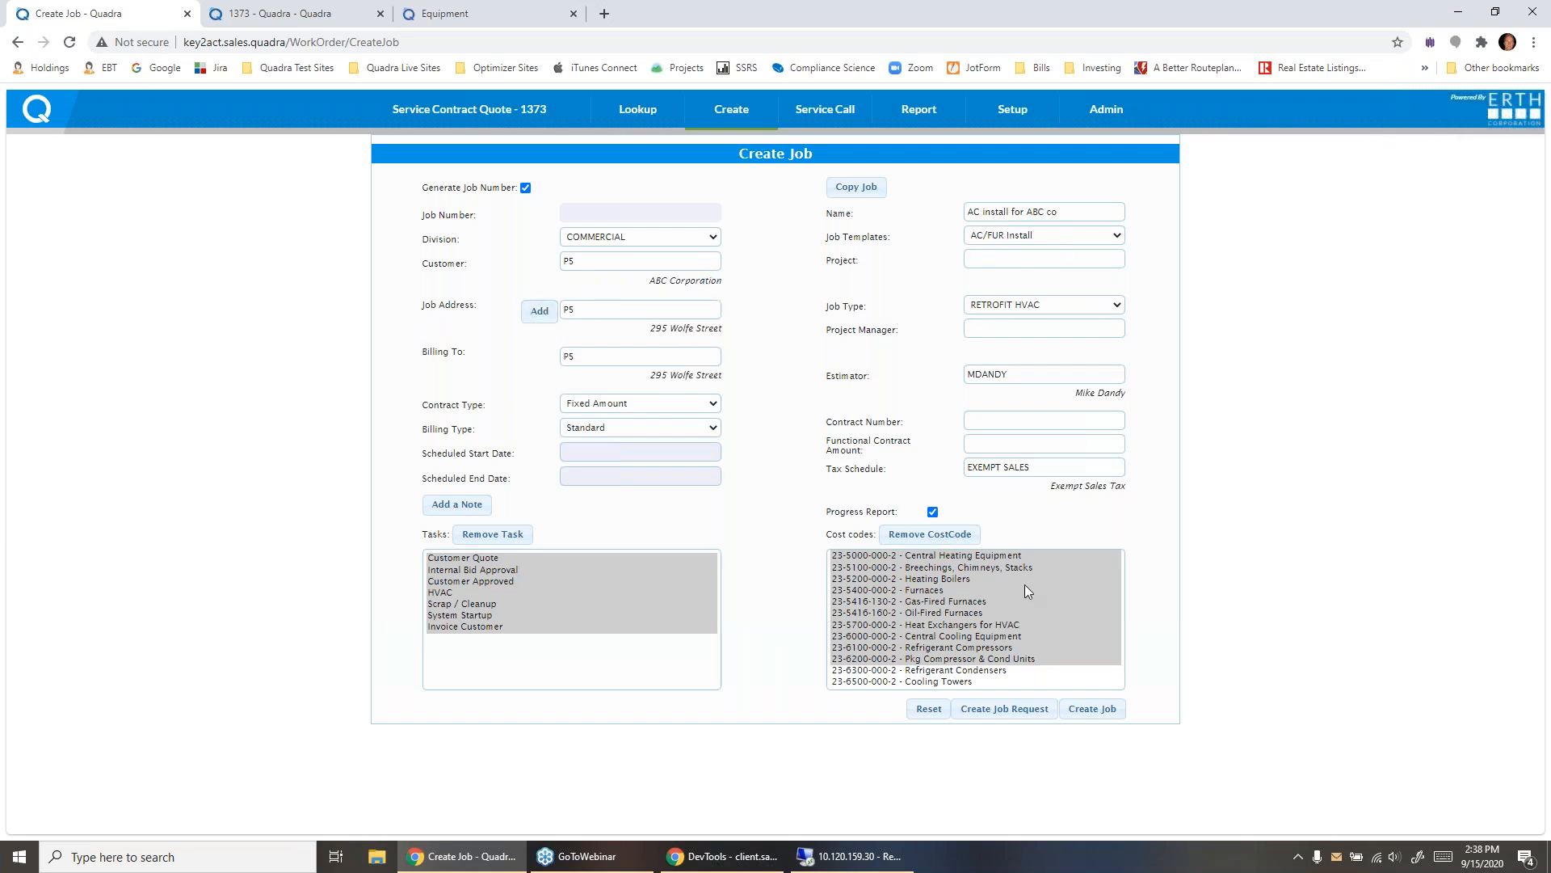
left_click(1017, 708)
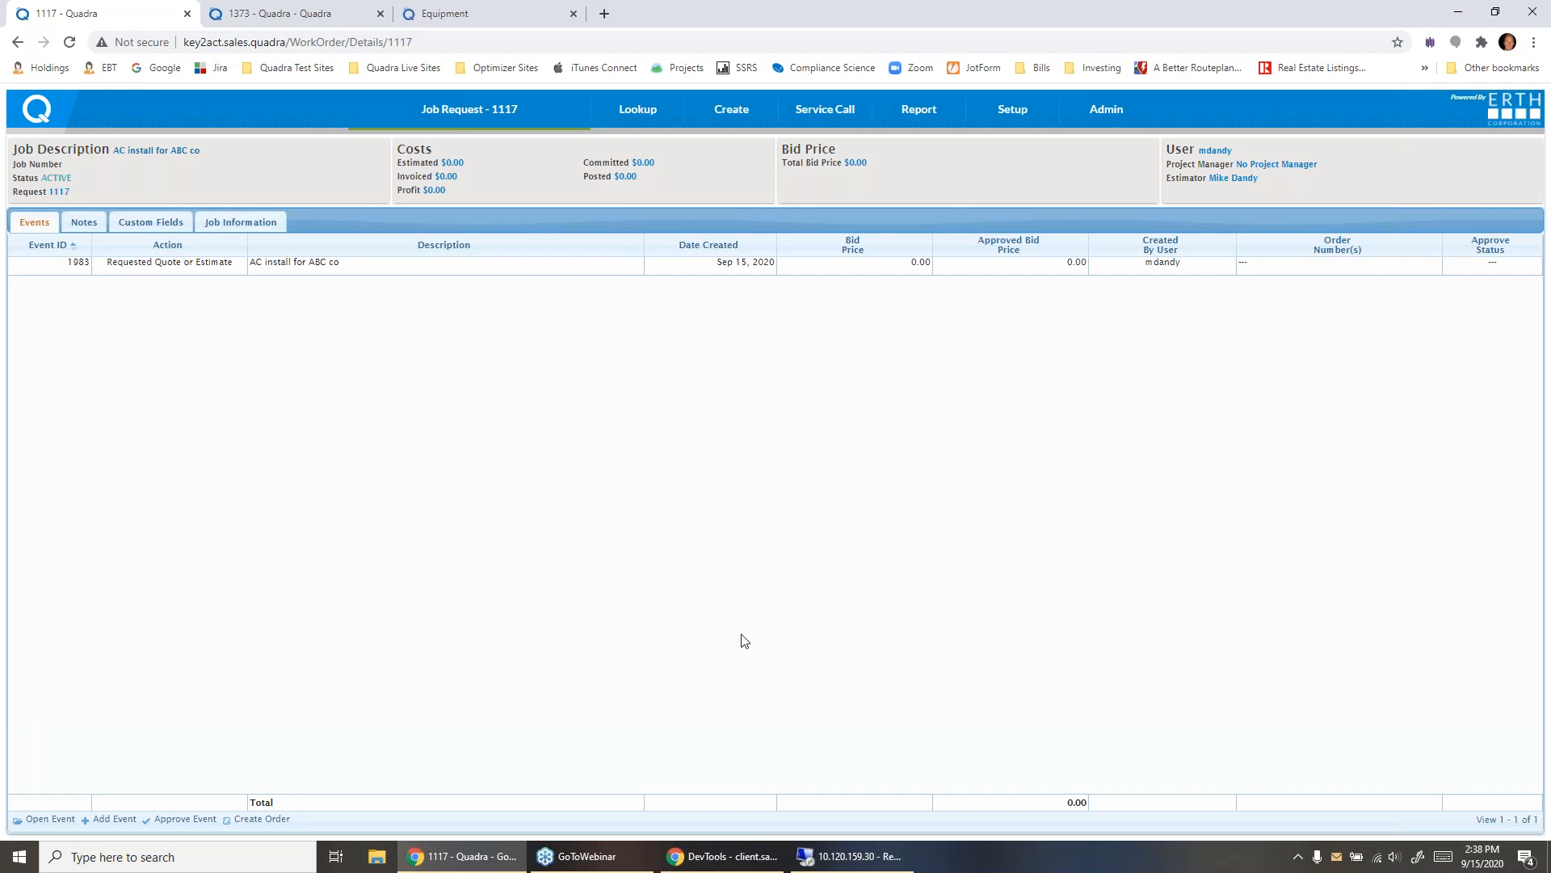
- Open the request's event and choose the 2 ton Rooftop assembly from the HVAC 3-5 Ton category as a new item
double_click(44, 268)
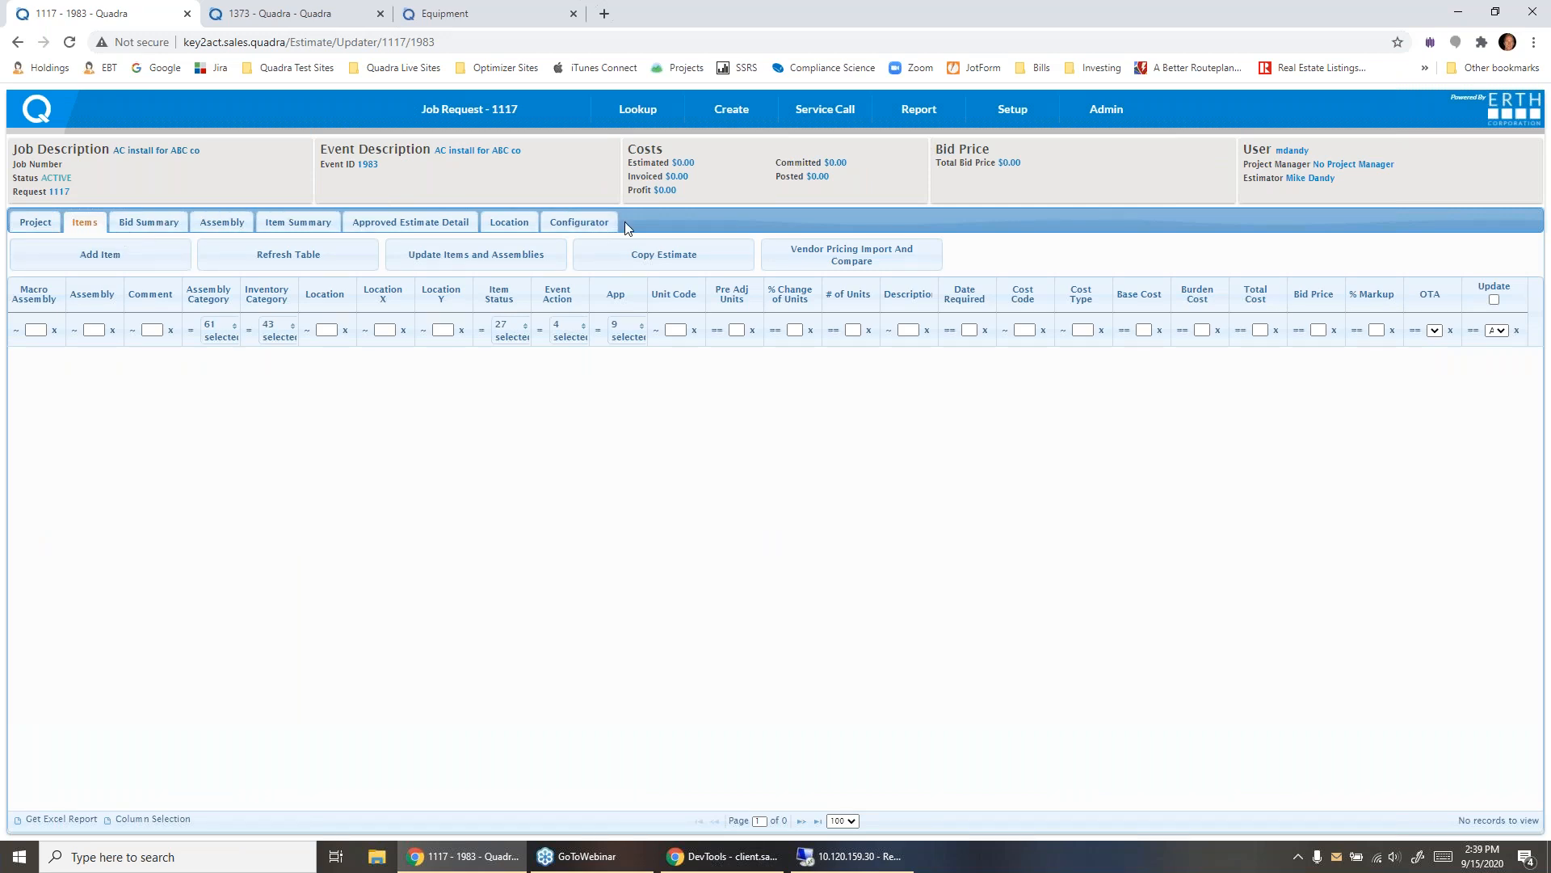
left_click(139, 255)
left_click(793, 260)
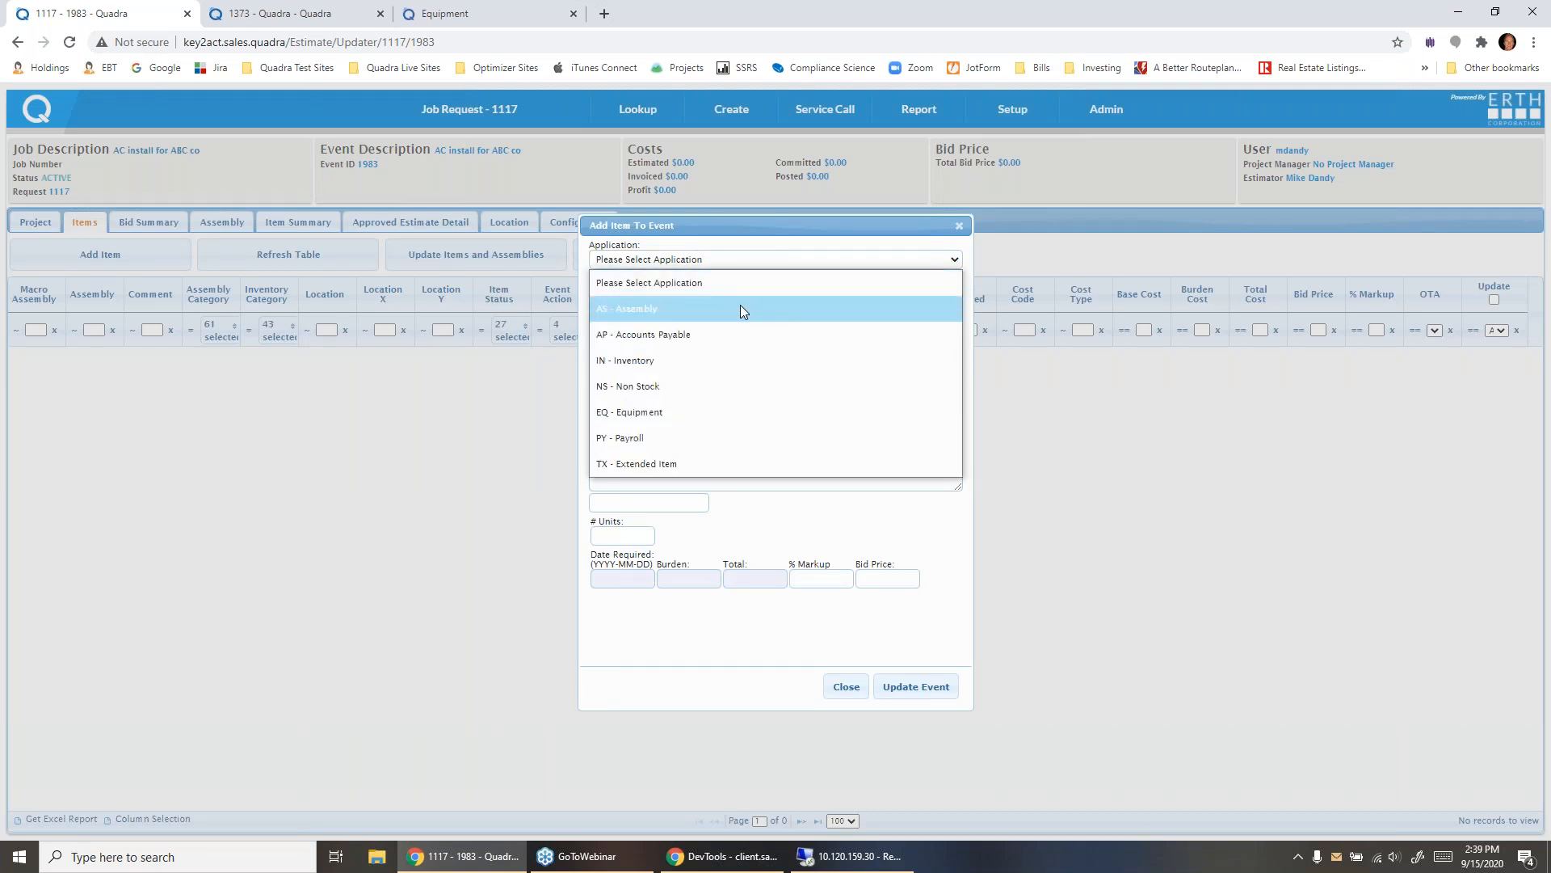
left_click(743, 310)
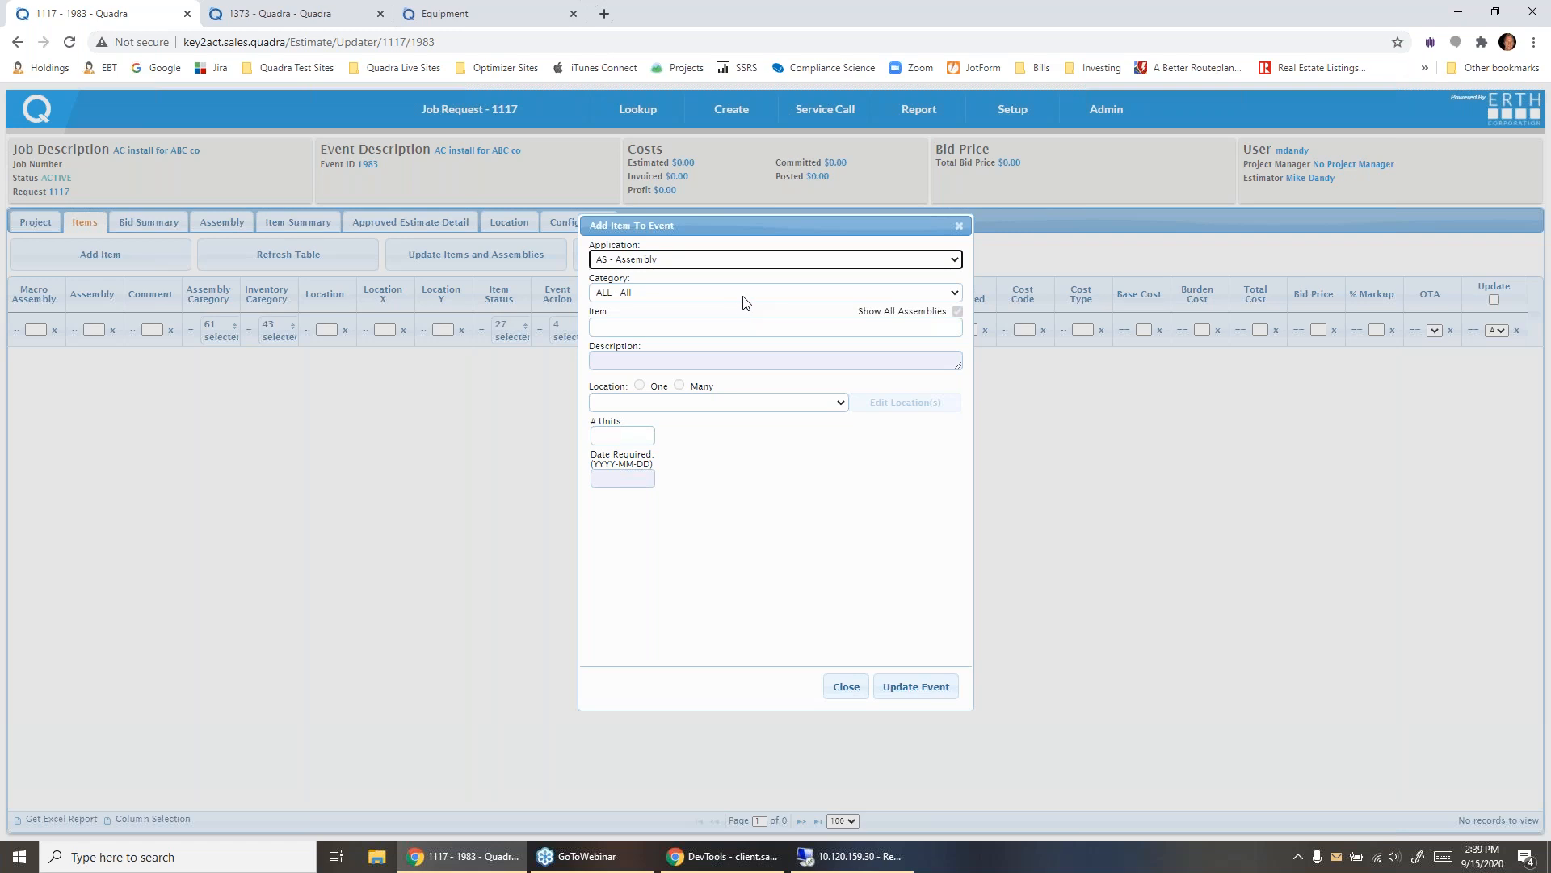
left_click(746, 292)
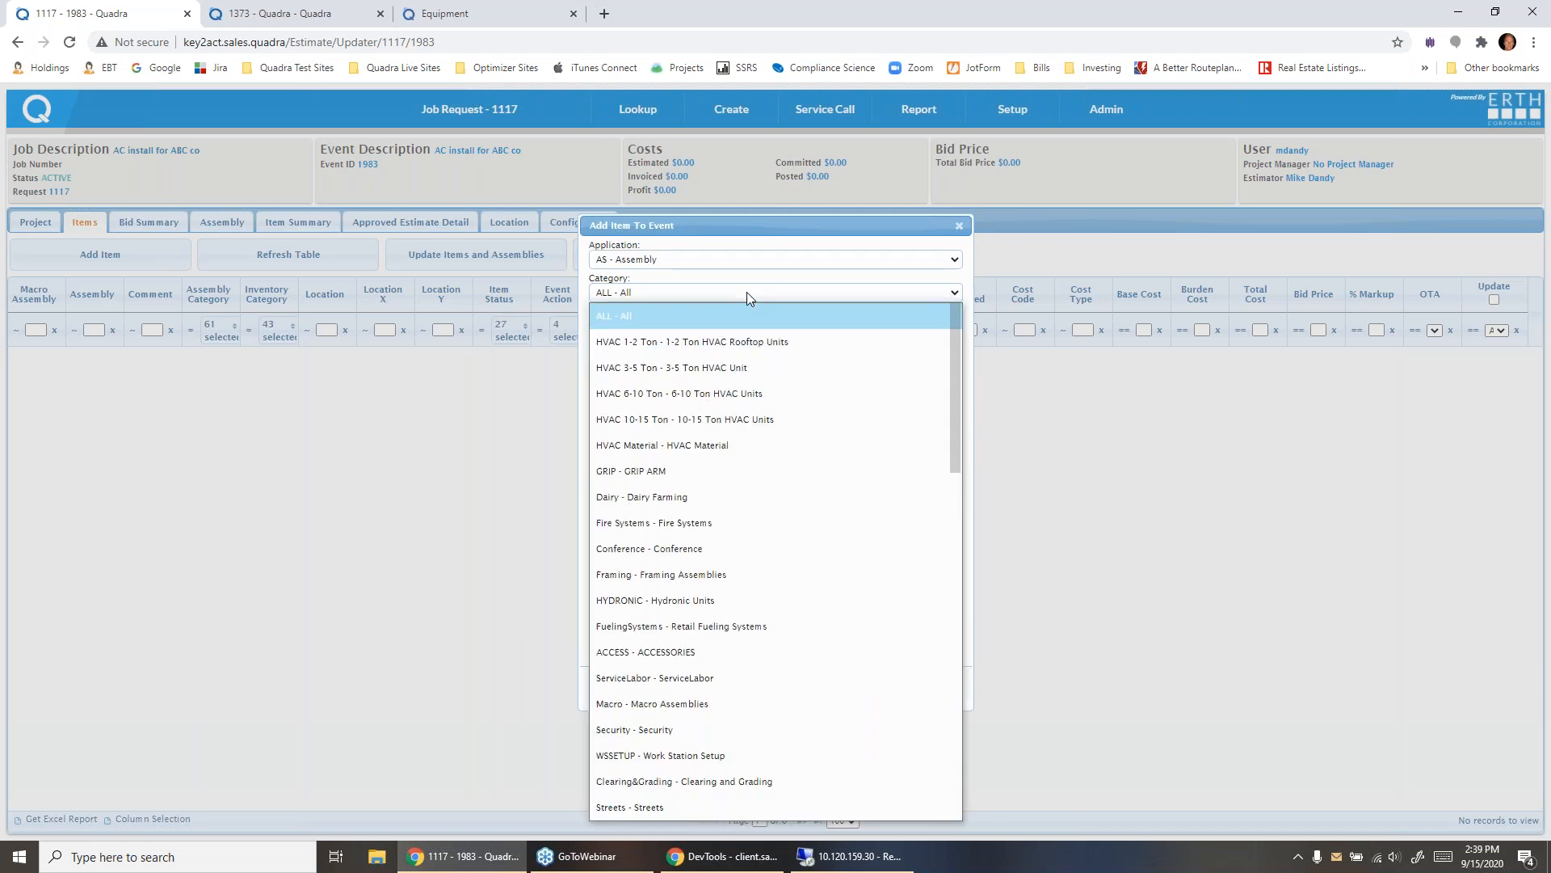
left_click(732, 361)
left_click(716, 326)
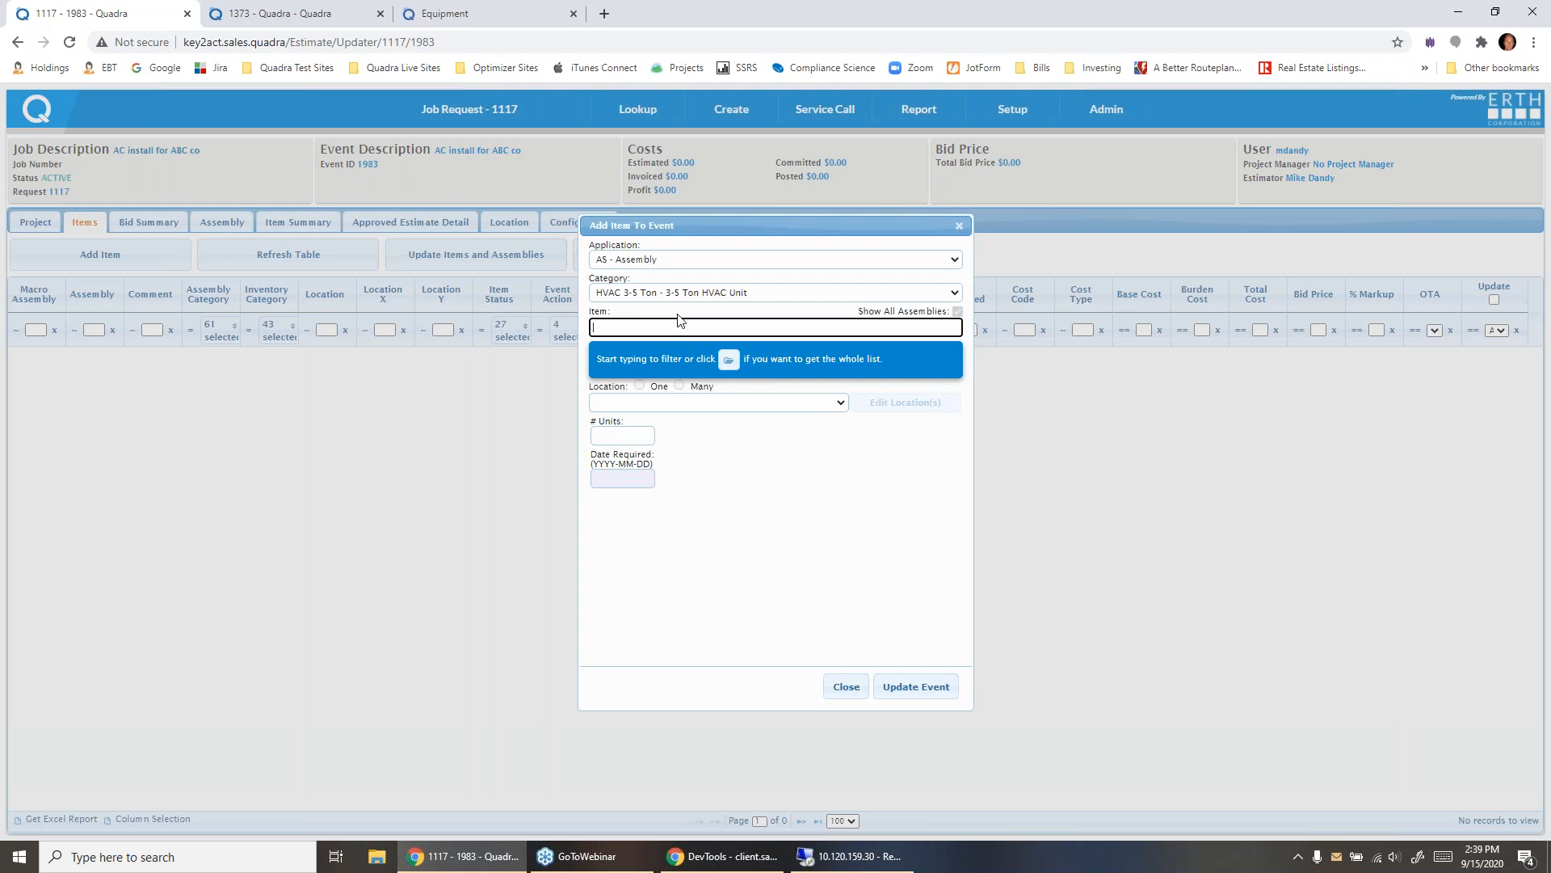
left_click(728, 359)
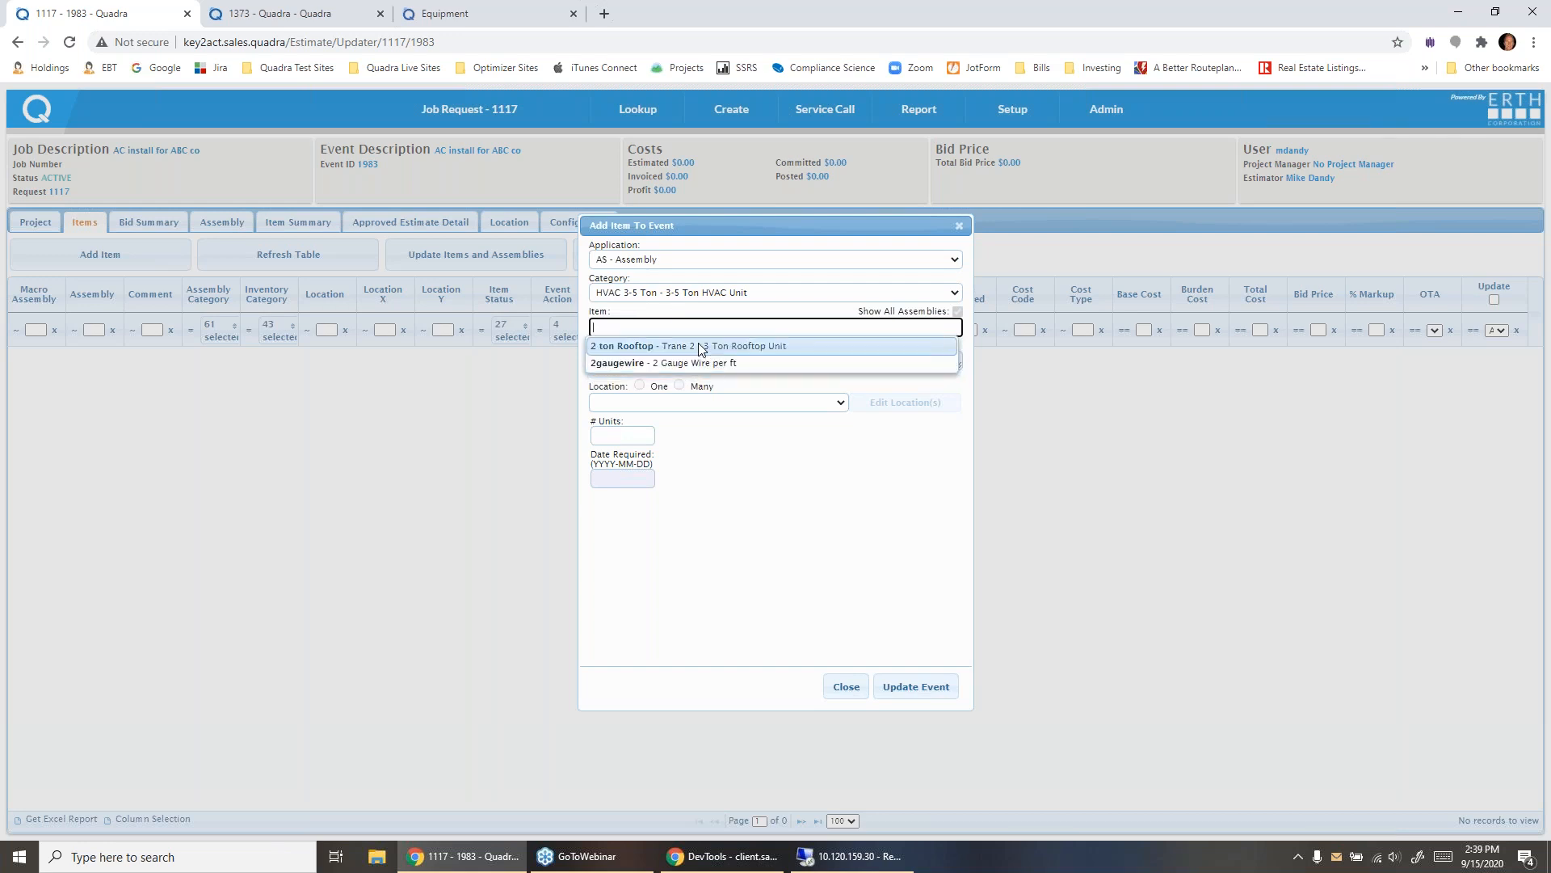
left_click(700, 361)
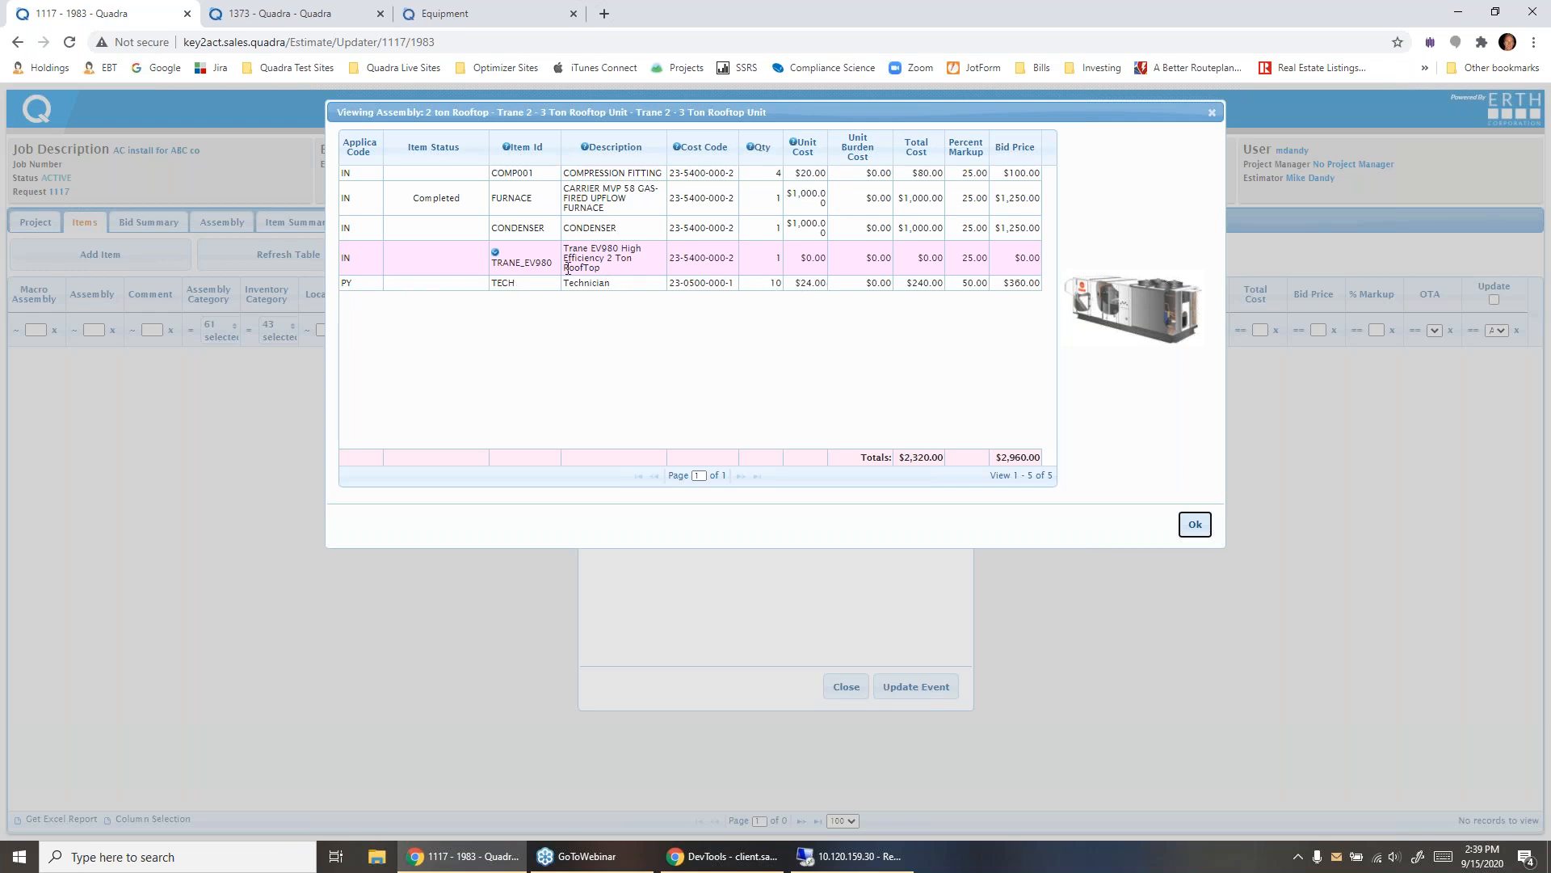
- Choose TRANE_EV1200 as the assembly's optional rooftop unit and add the assembly to the event
left_click(496, 253)
left_click(525, 257)
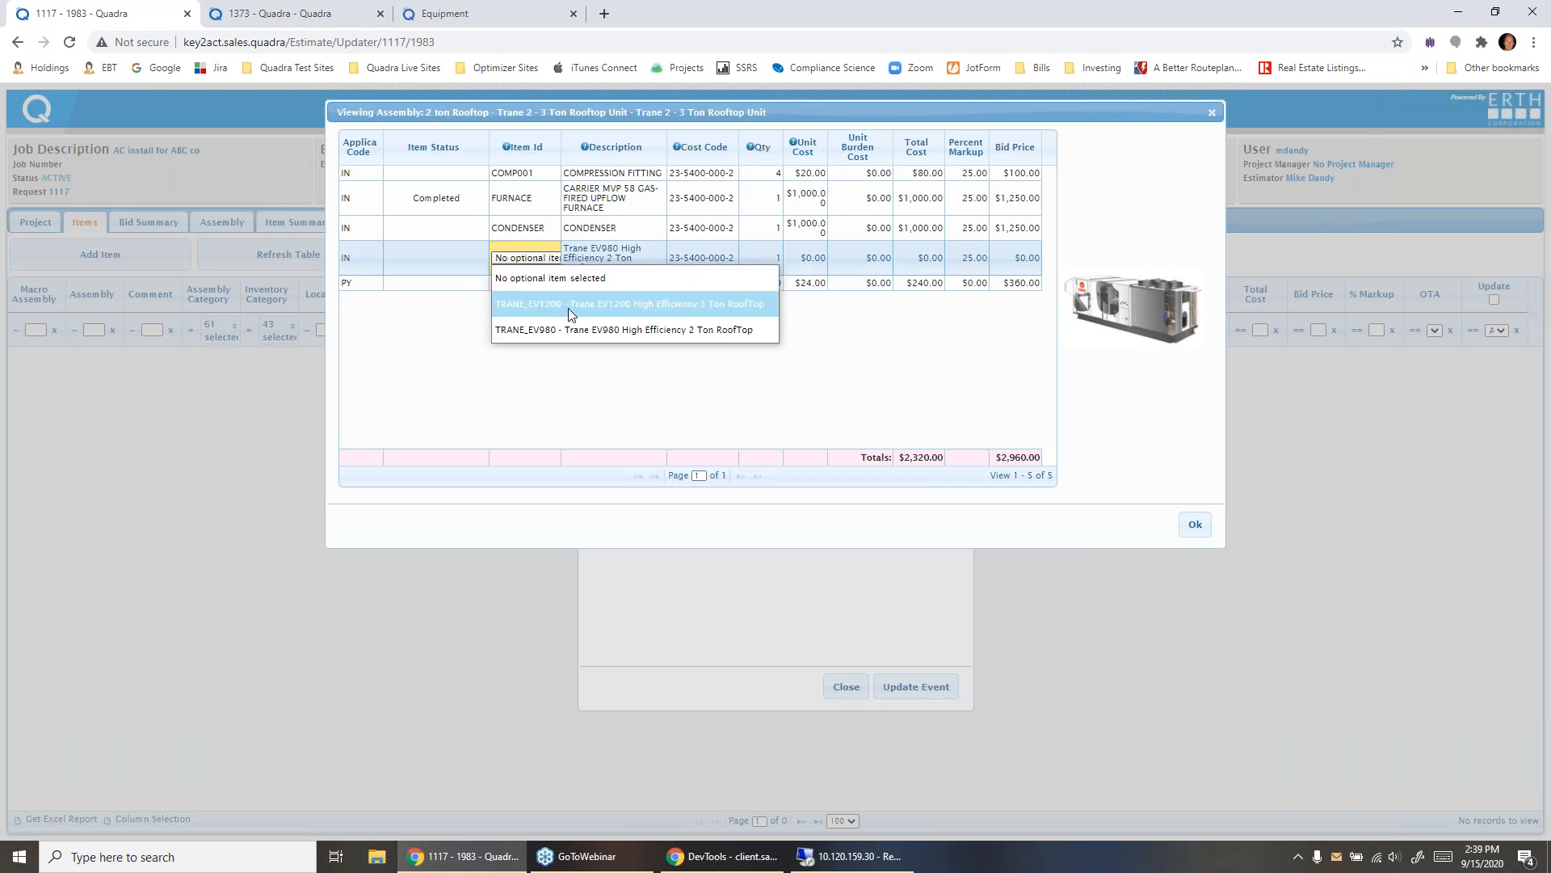
left_click(635, 305)
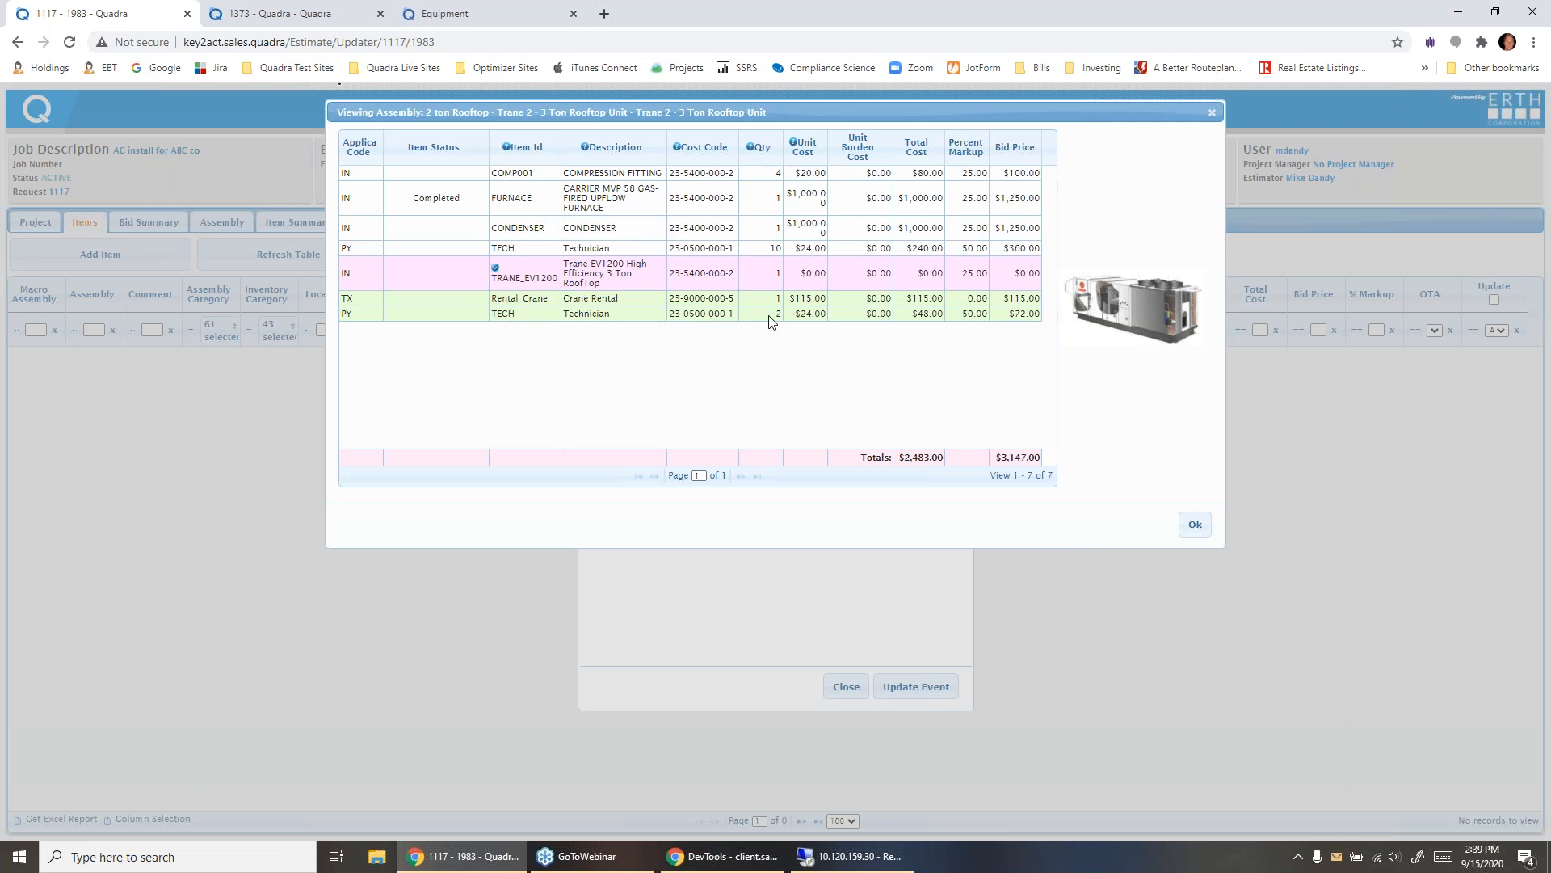
left_click(1193, 529)
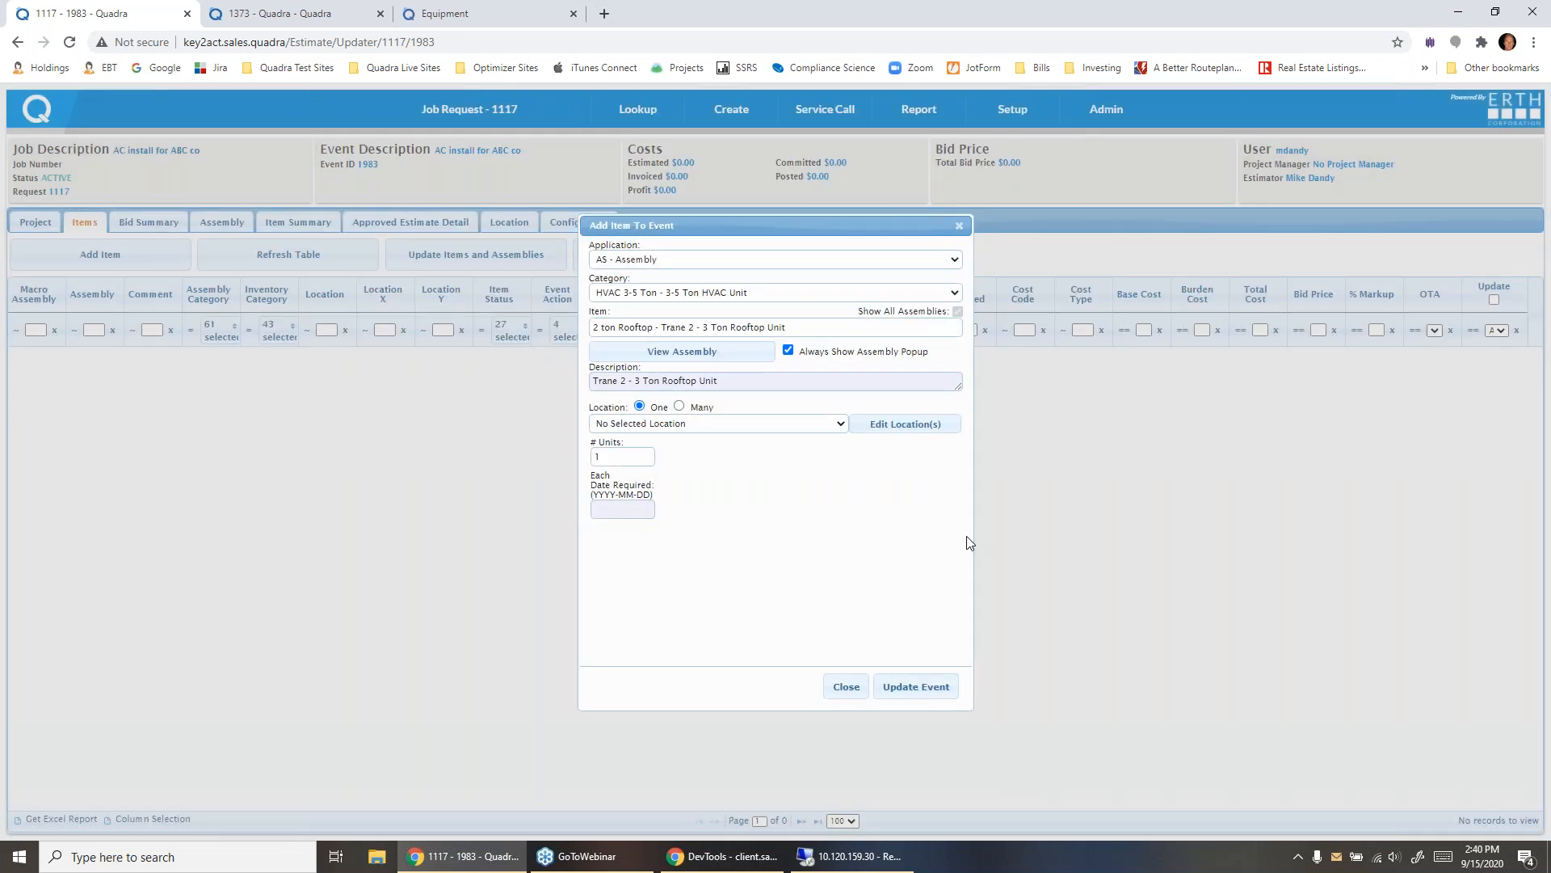
left_click(913, 686)
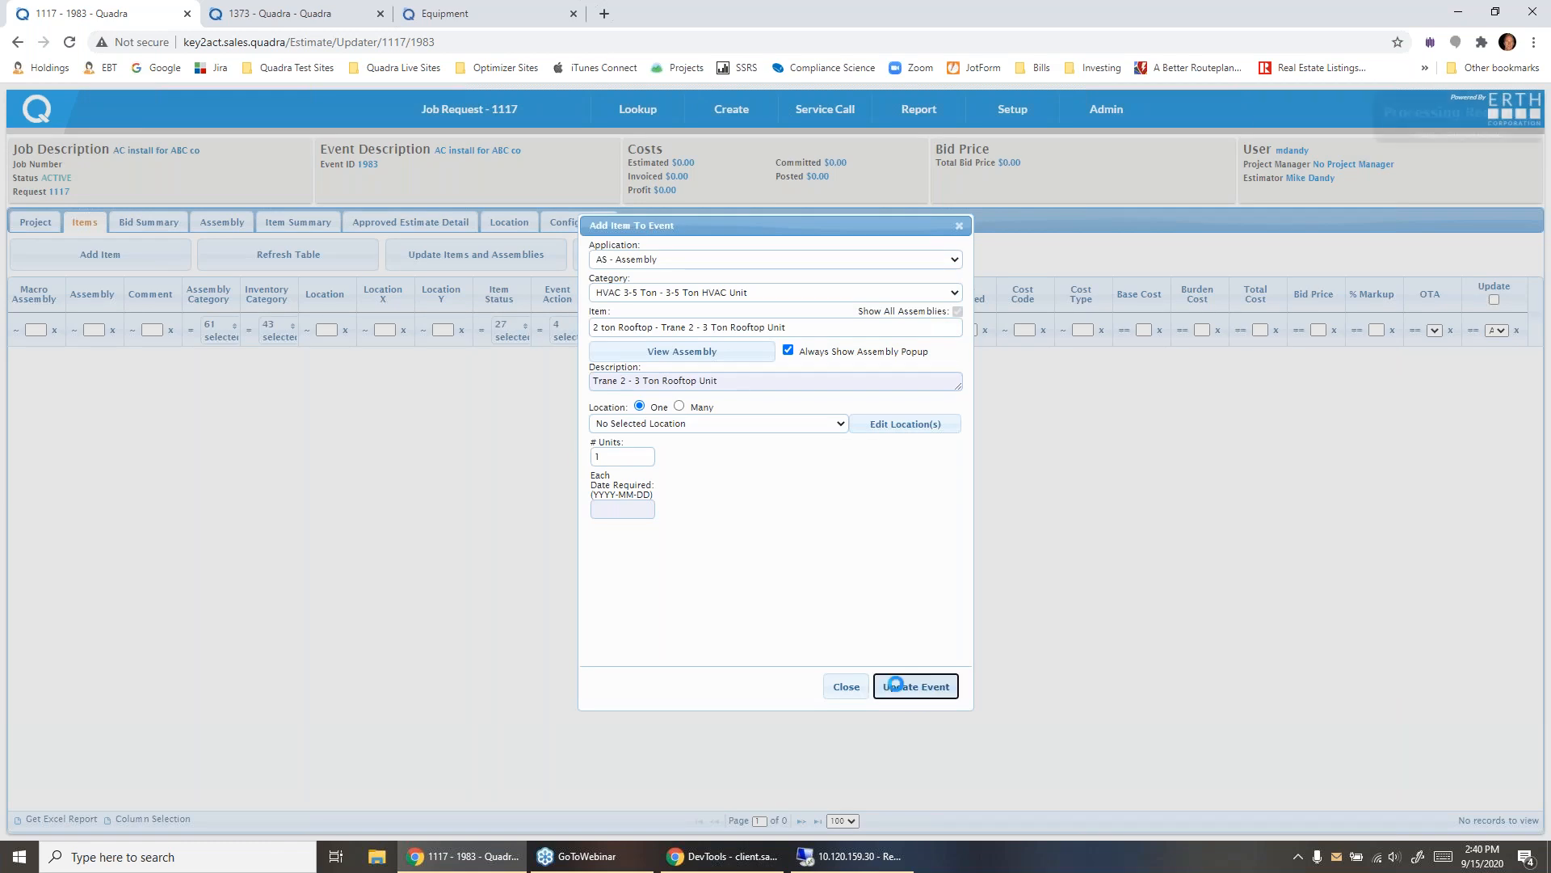
left_click(845, 686)
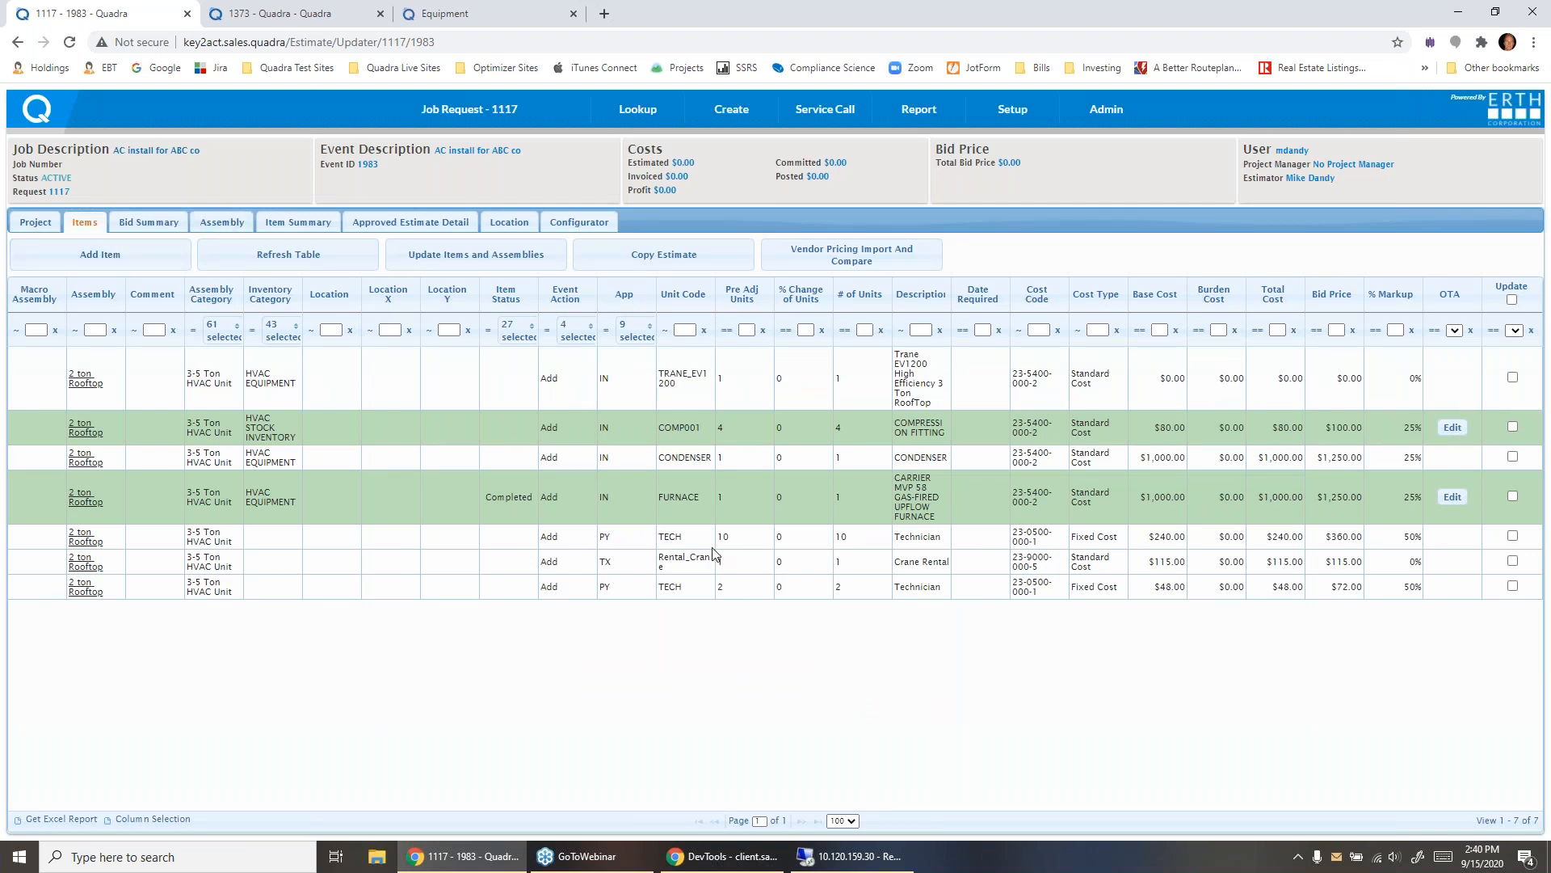
- Return to the job request's event list and review the event's action choices, keeping Requested Quote or Estimate
mouse_move(470, 116)
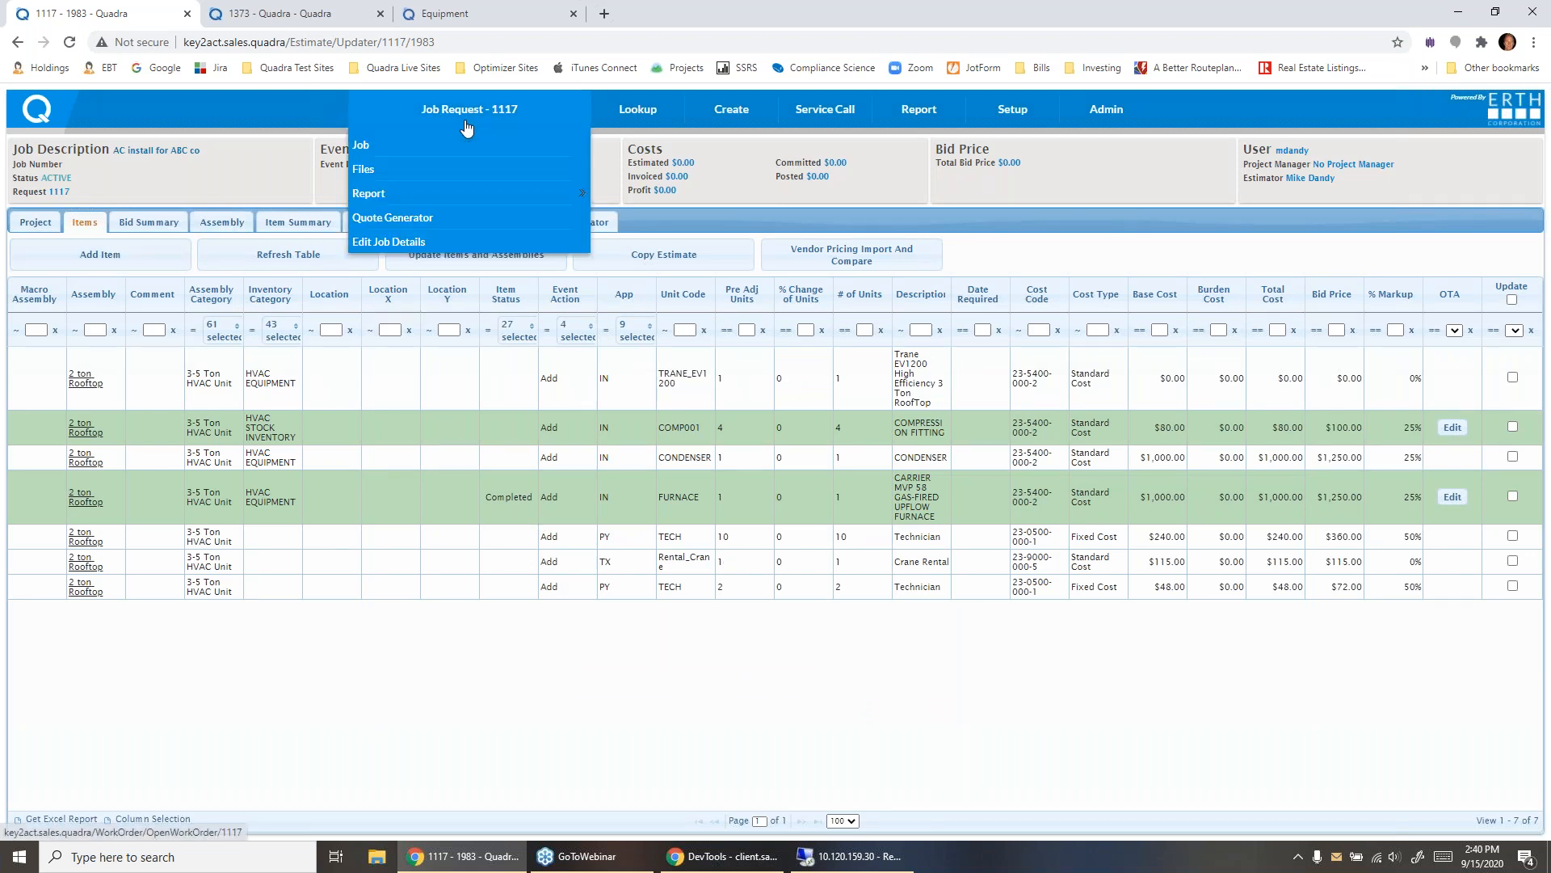
left_click(460, 144)
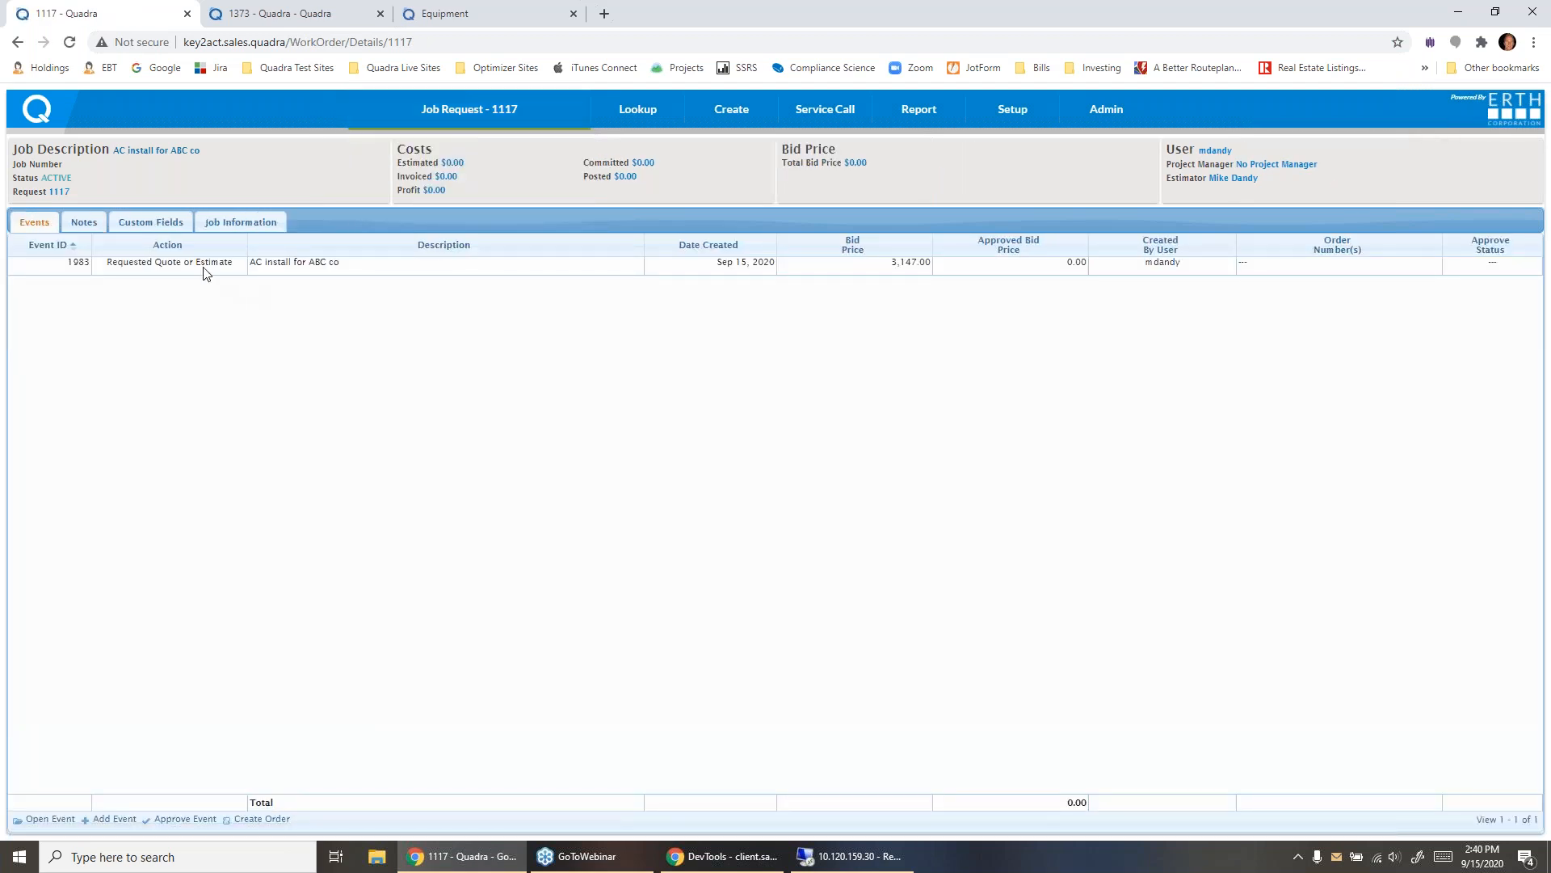
left_click(206, 266)
left_click(227, 264)
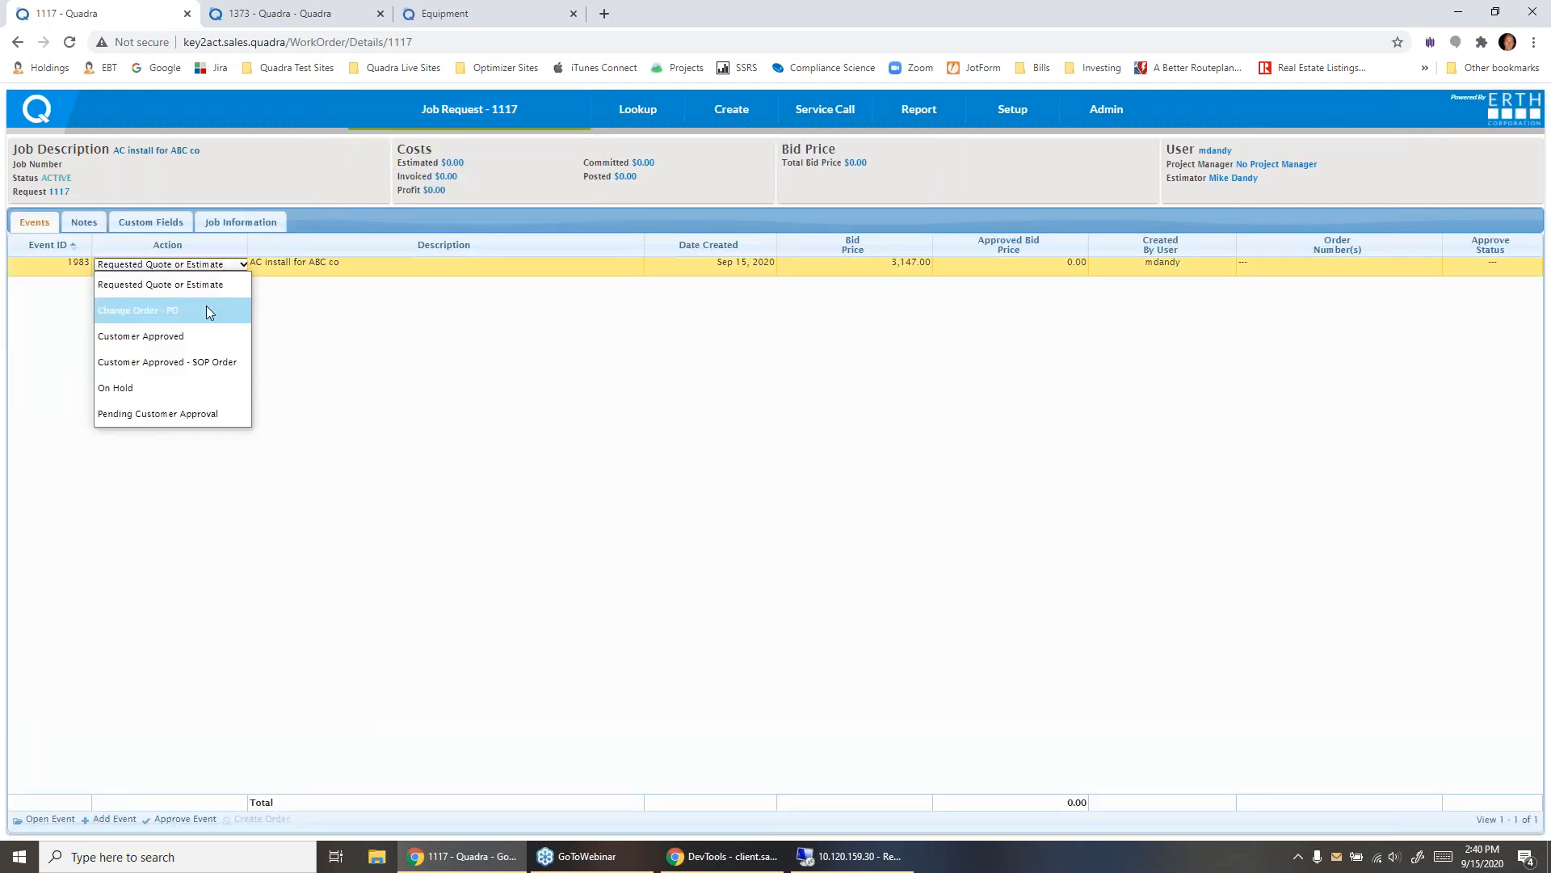
left_click(160, 285)
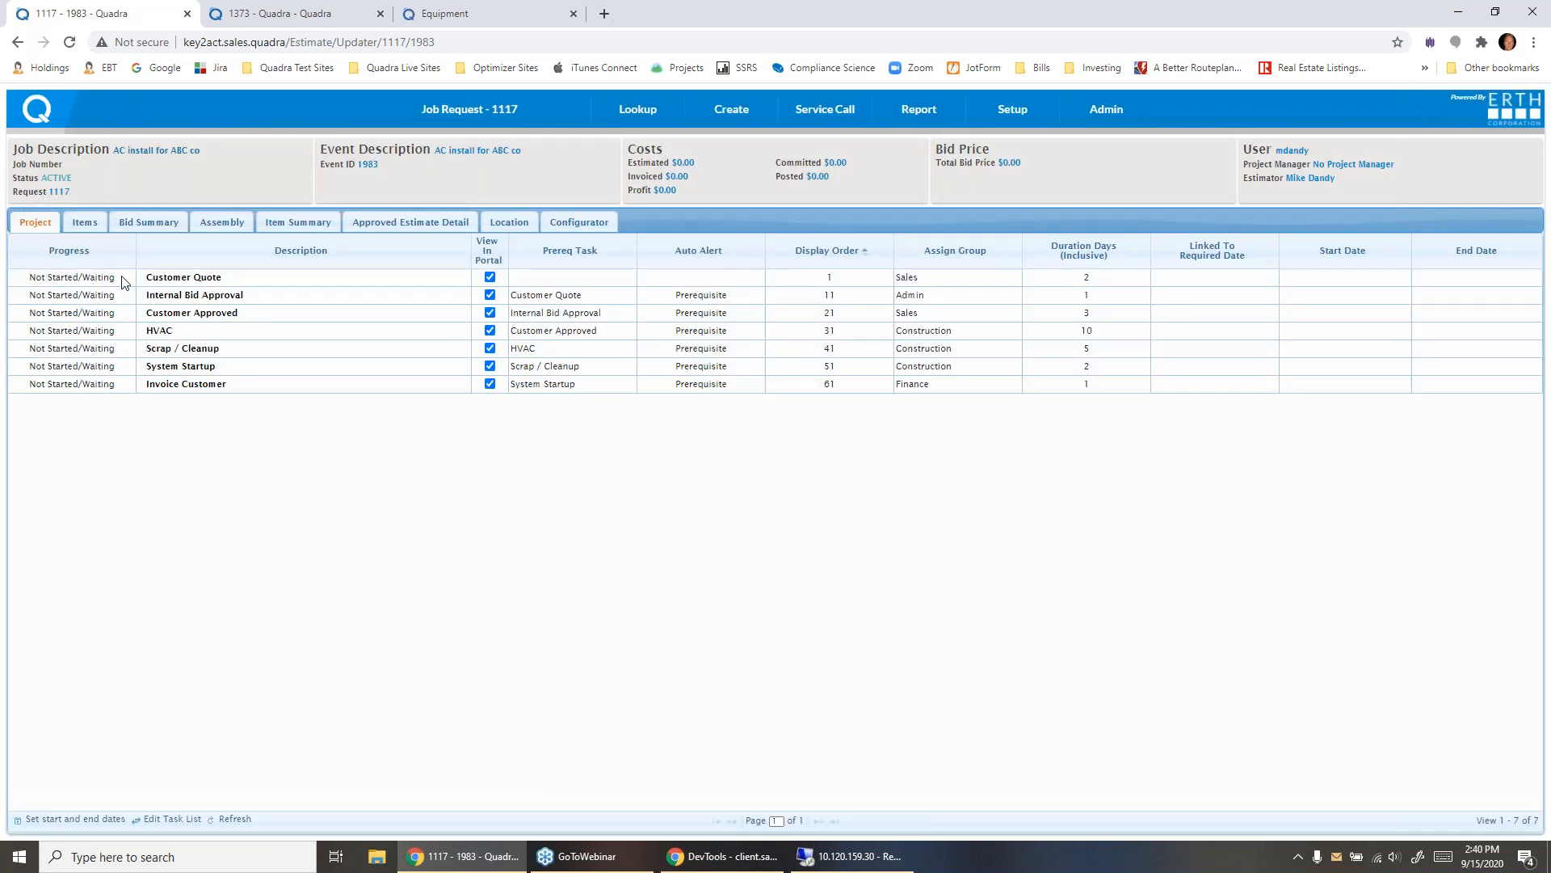
- Set the progress of the Customer Quote task to 100% Complete/Approved in the event's project tasks
left_click(121, 278)
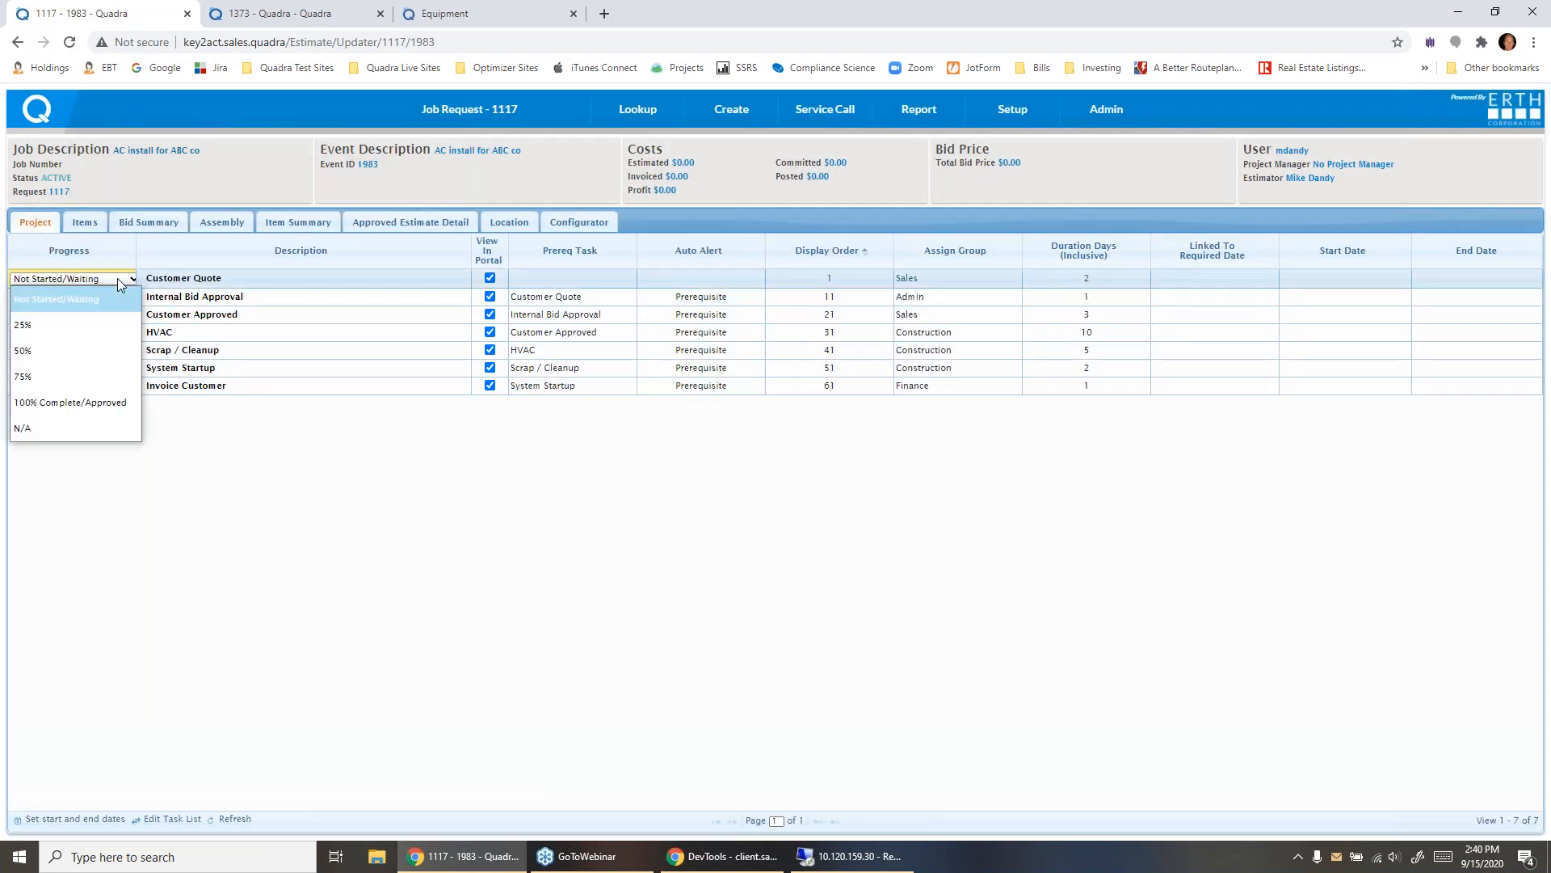
left_click(106, 399)
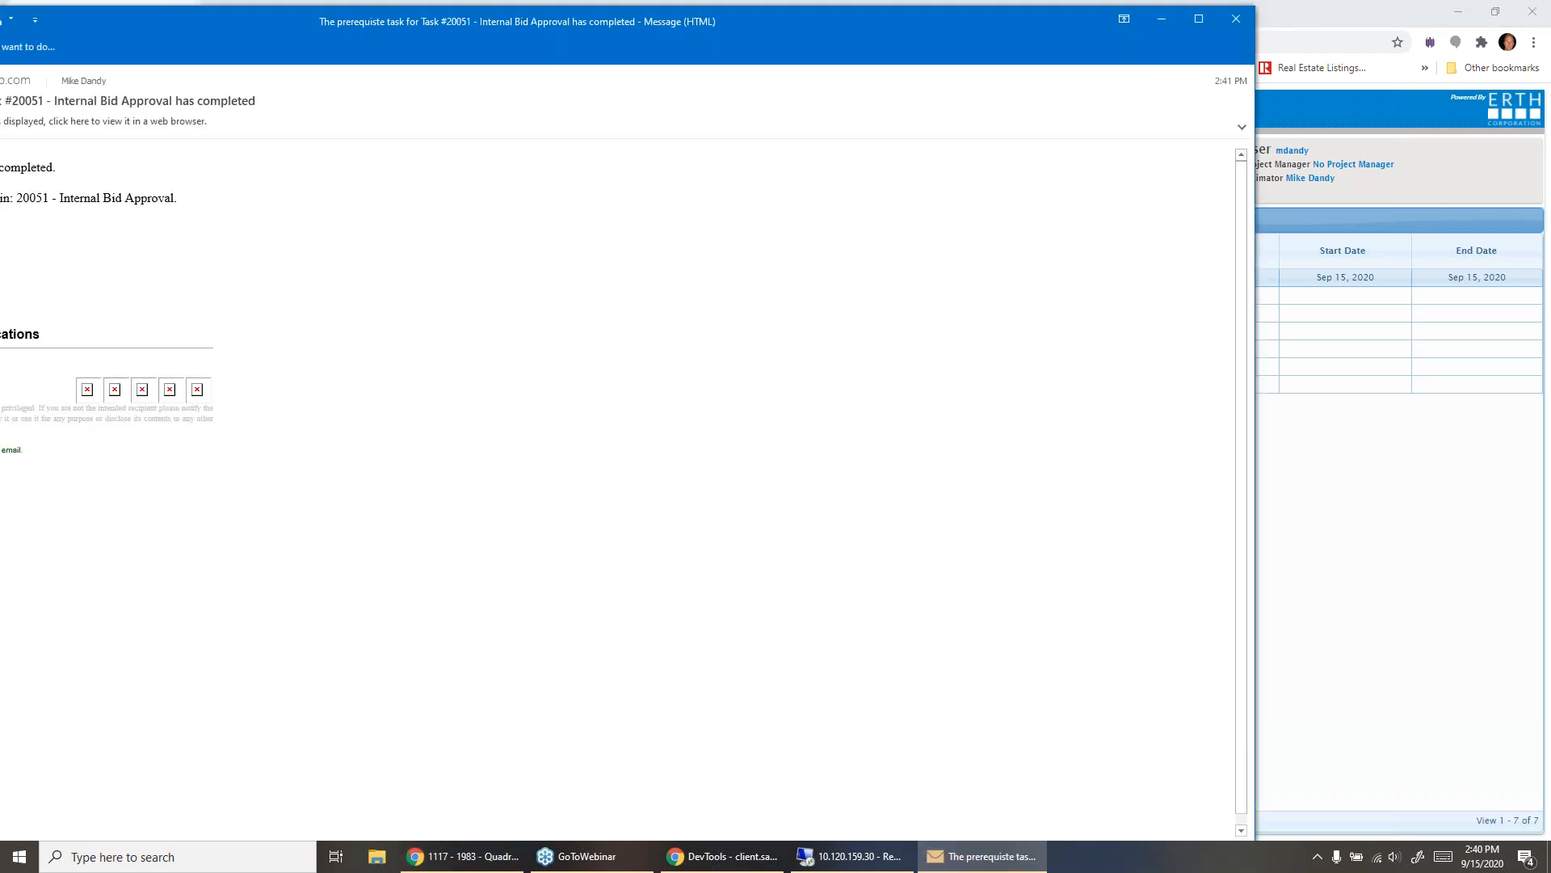
- Open the project from the notification e-mail and set the Internal Bid Approval task to 100% Complete/Approved
left_click_drag(274, 27, 644, 40)
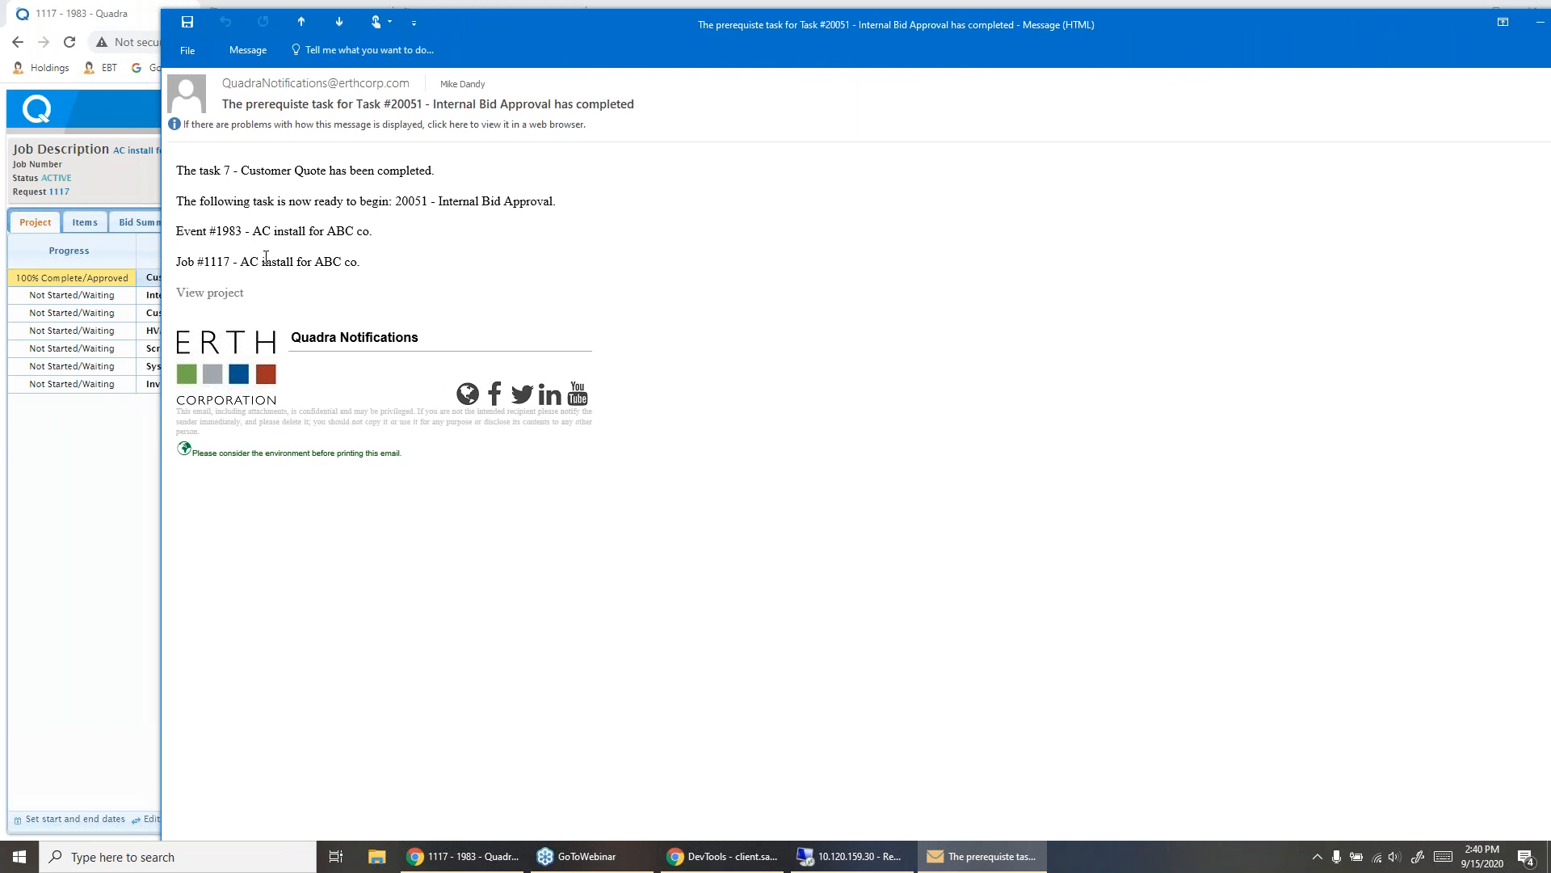
left_click(207, 295)
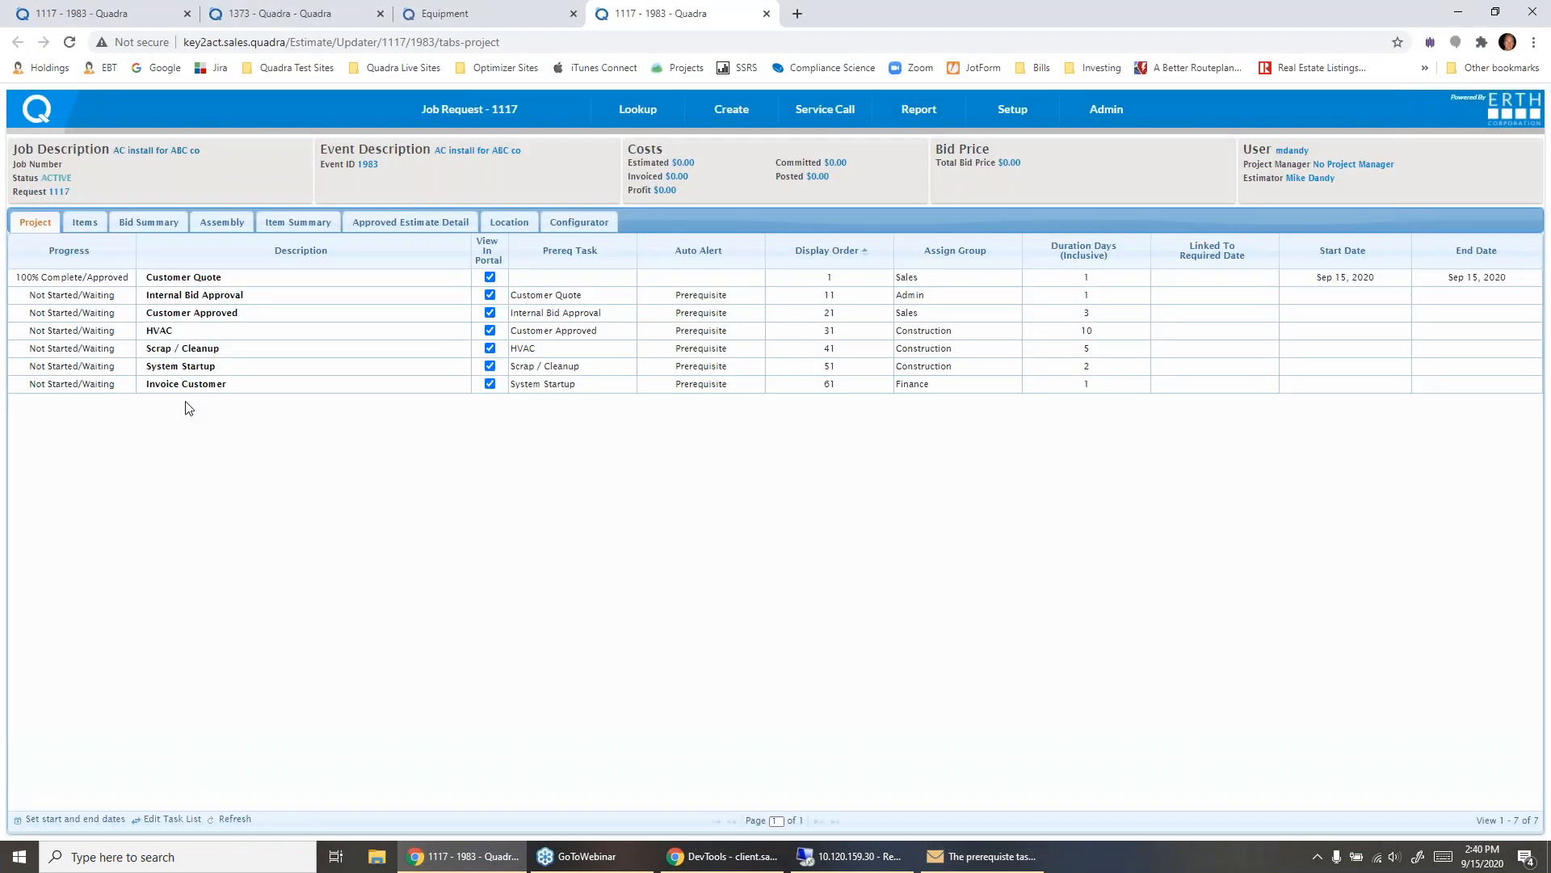
left_click(118, 296)
left_click(122, 297)
left_click(94, 418)
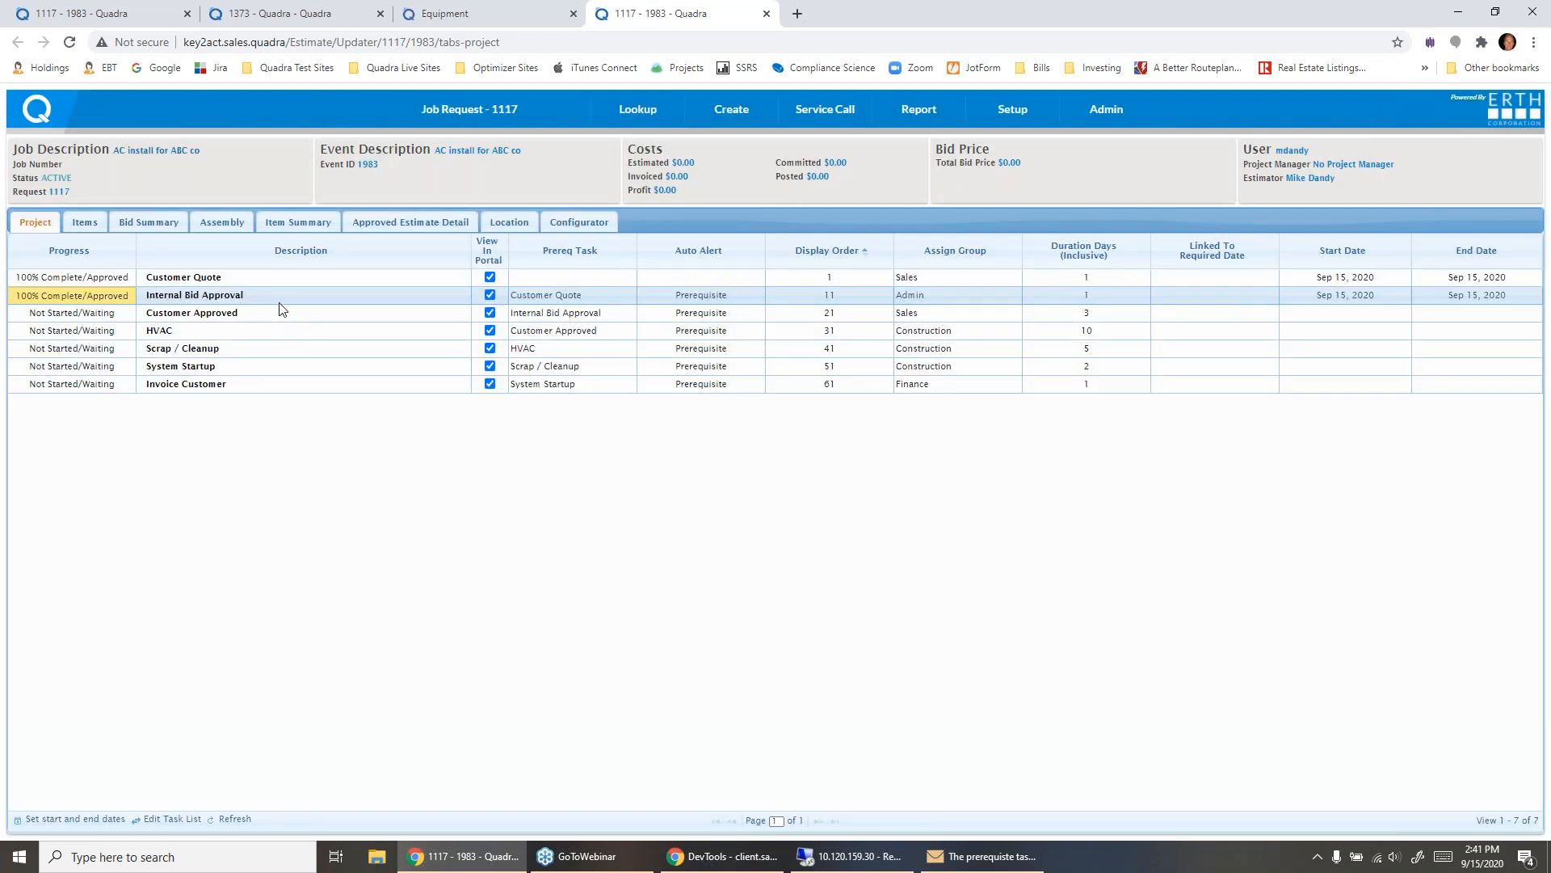
- Open the Internal Bid Approval task's details and examine its audit logs and files
double_click(280, 297)
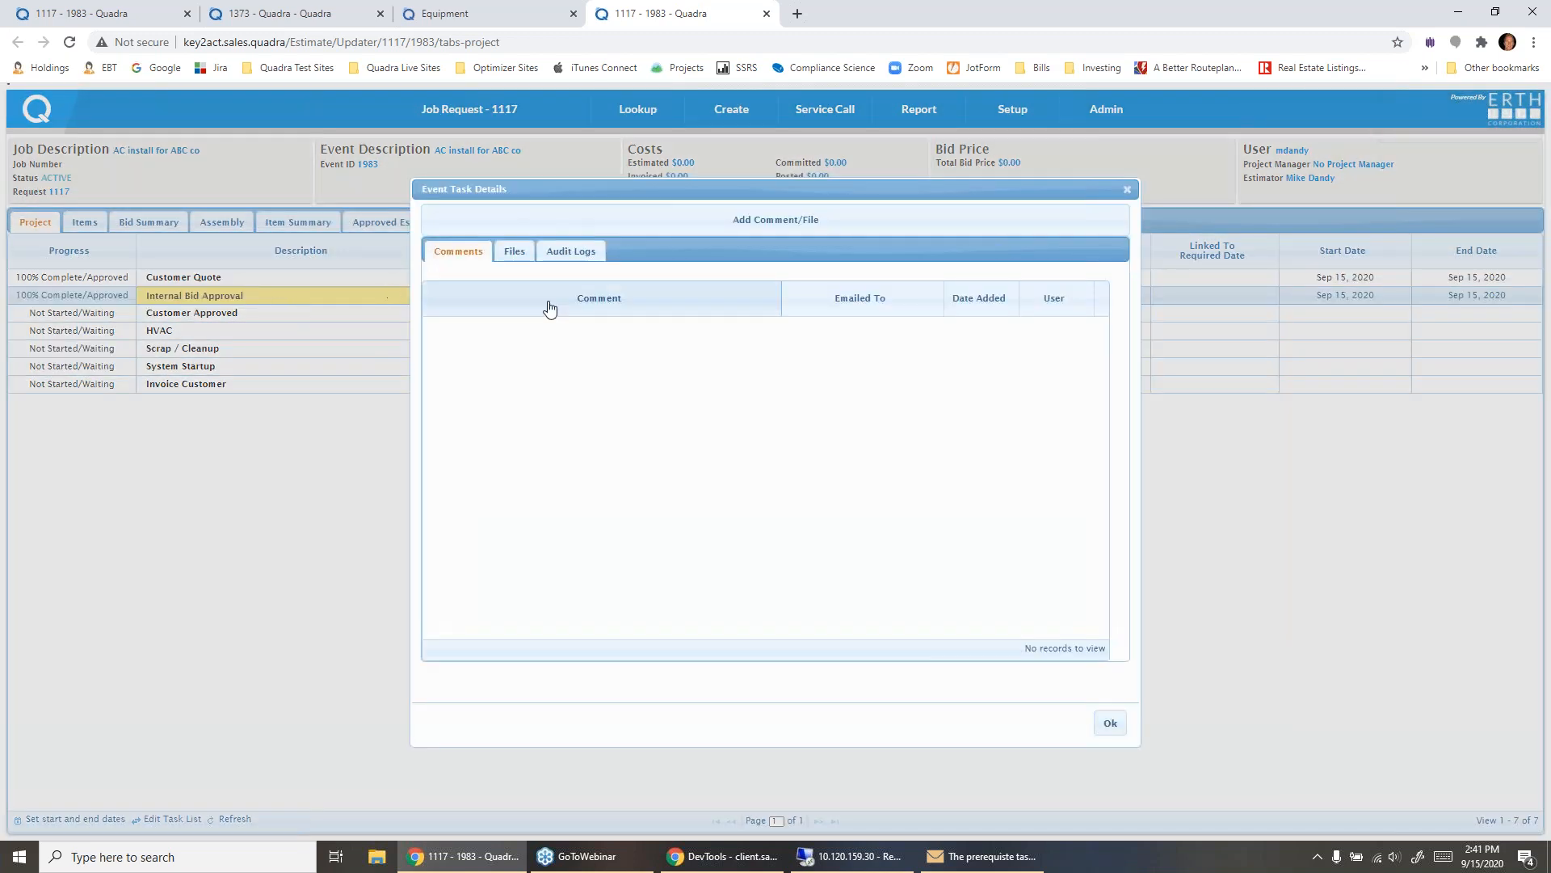
left_click(569, 251)
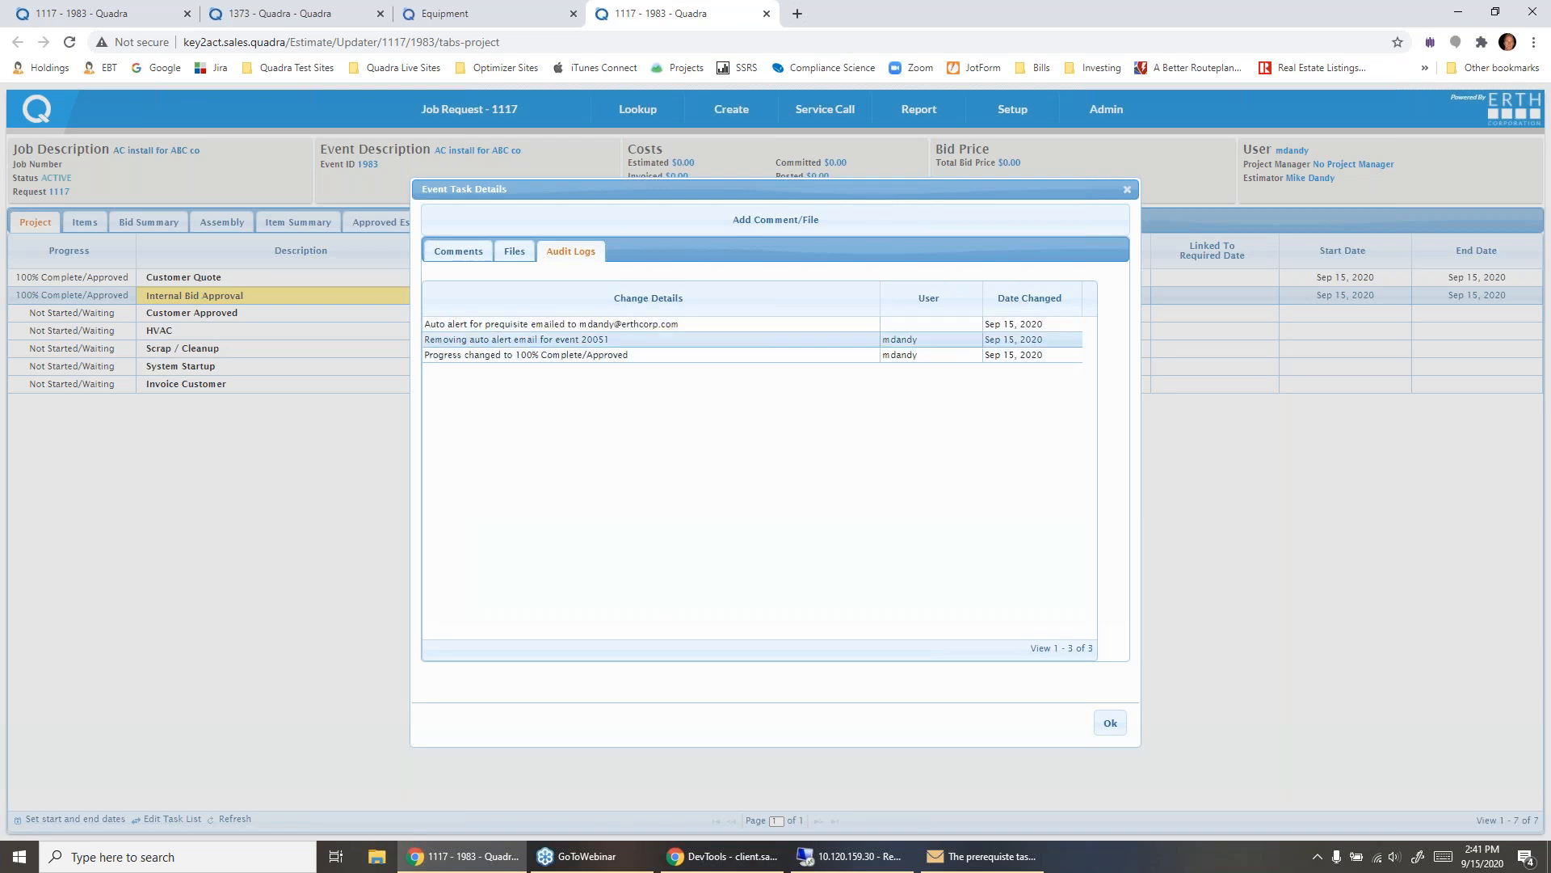
left_click(512, 252)
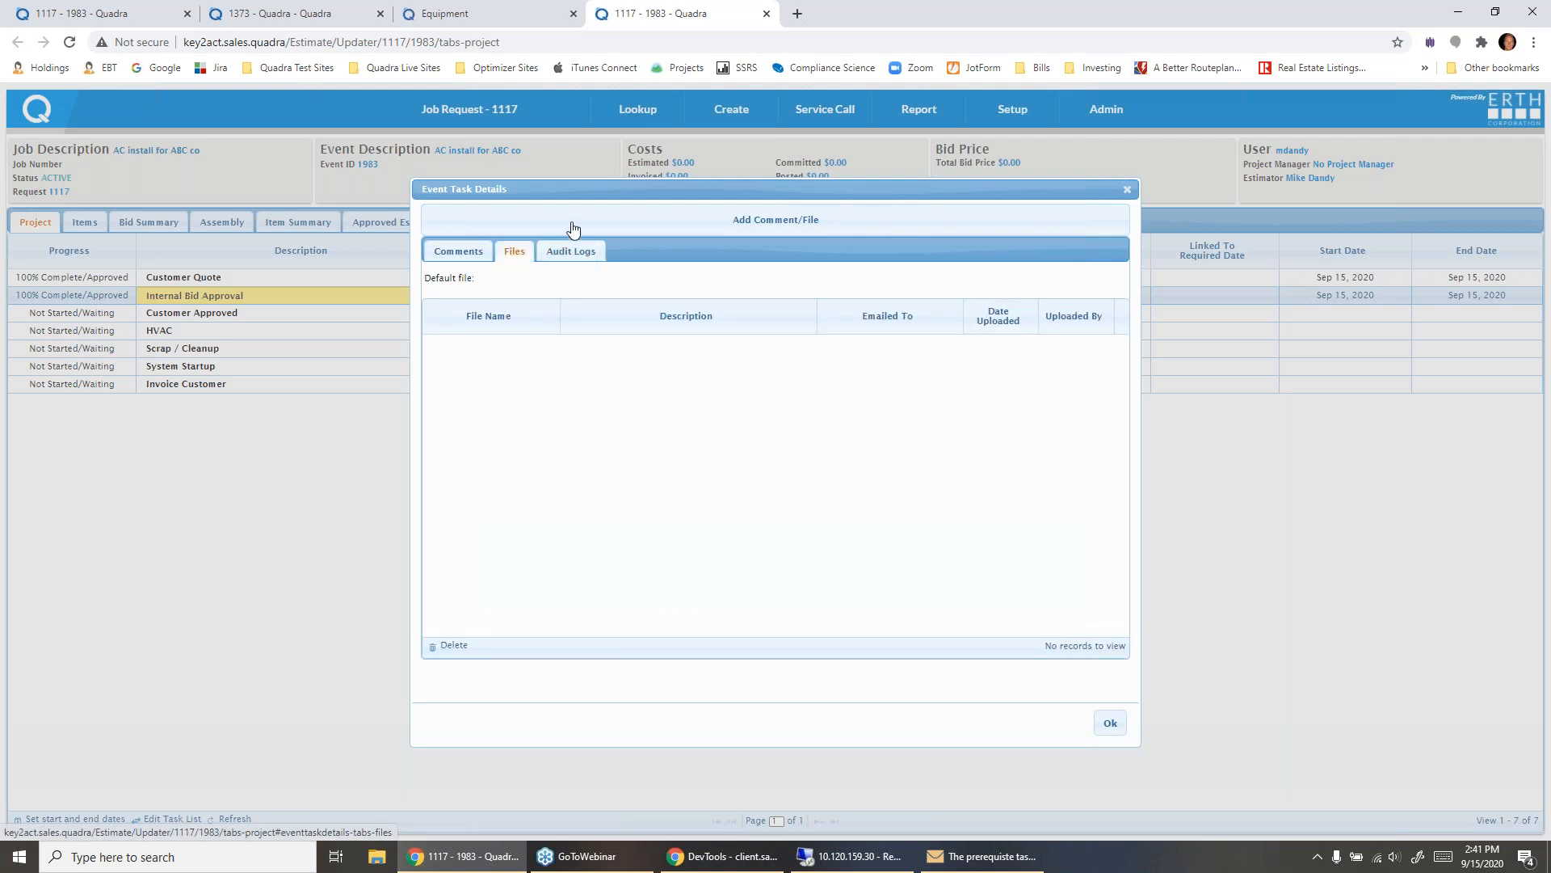
- Add the comment "comment" to the Internal Bid Approval task and return to the job request's event list
left_click(575, 226)
type("comment")
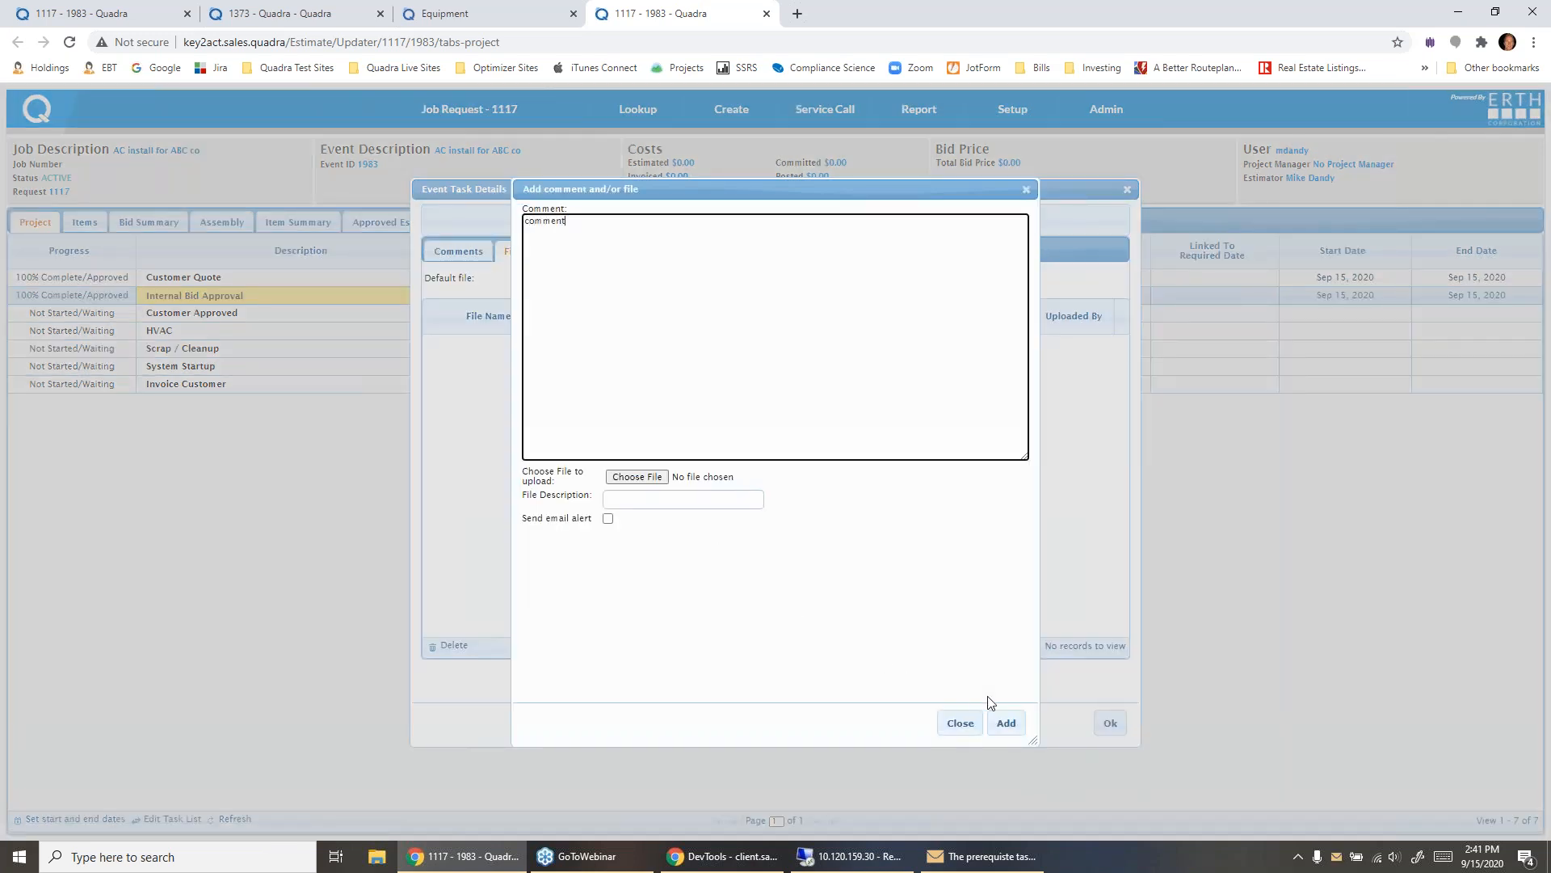
left_click(1006, 721)
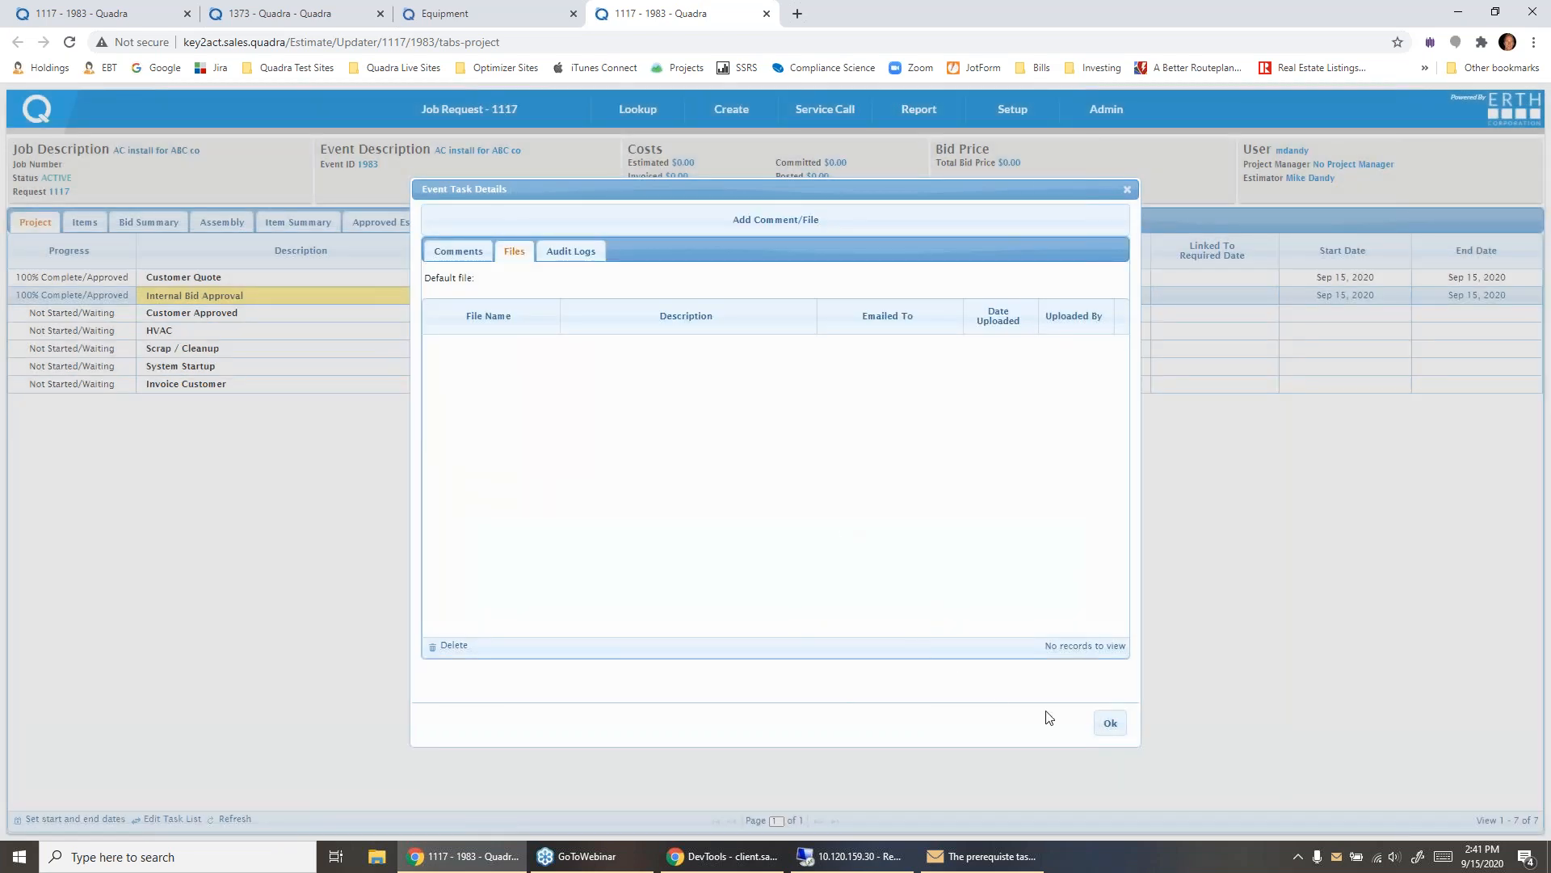
left_click(1110, 723)
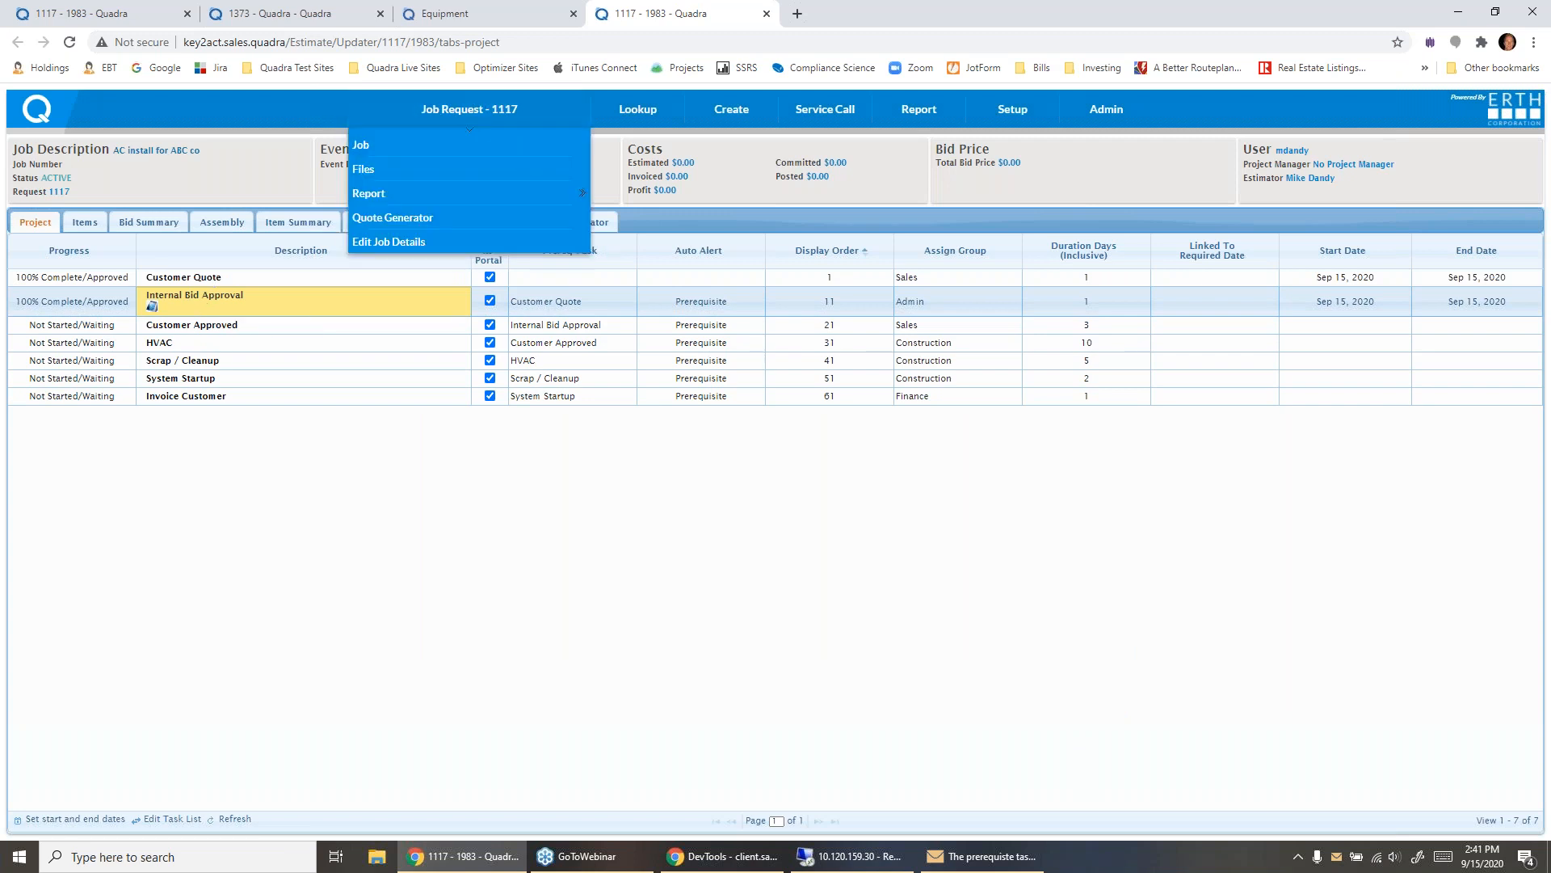
left_click(479, 110)
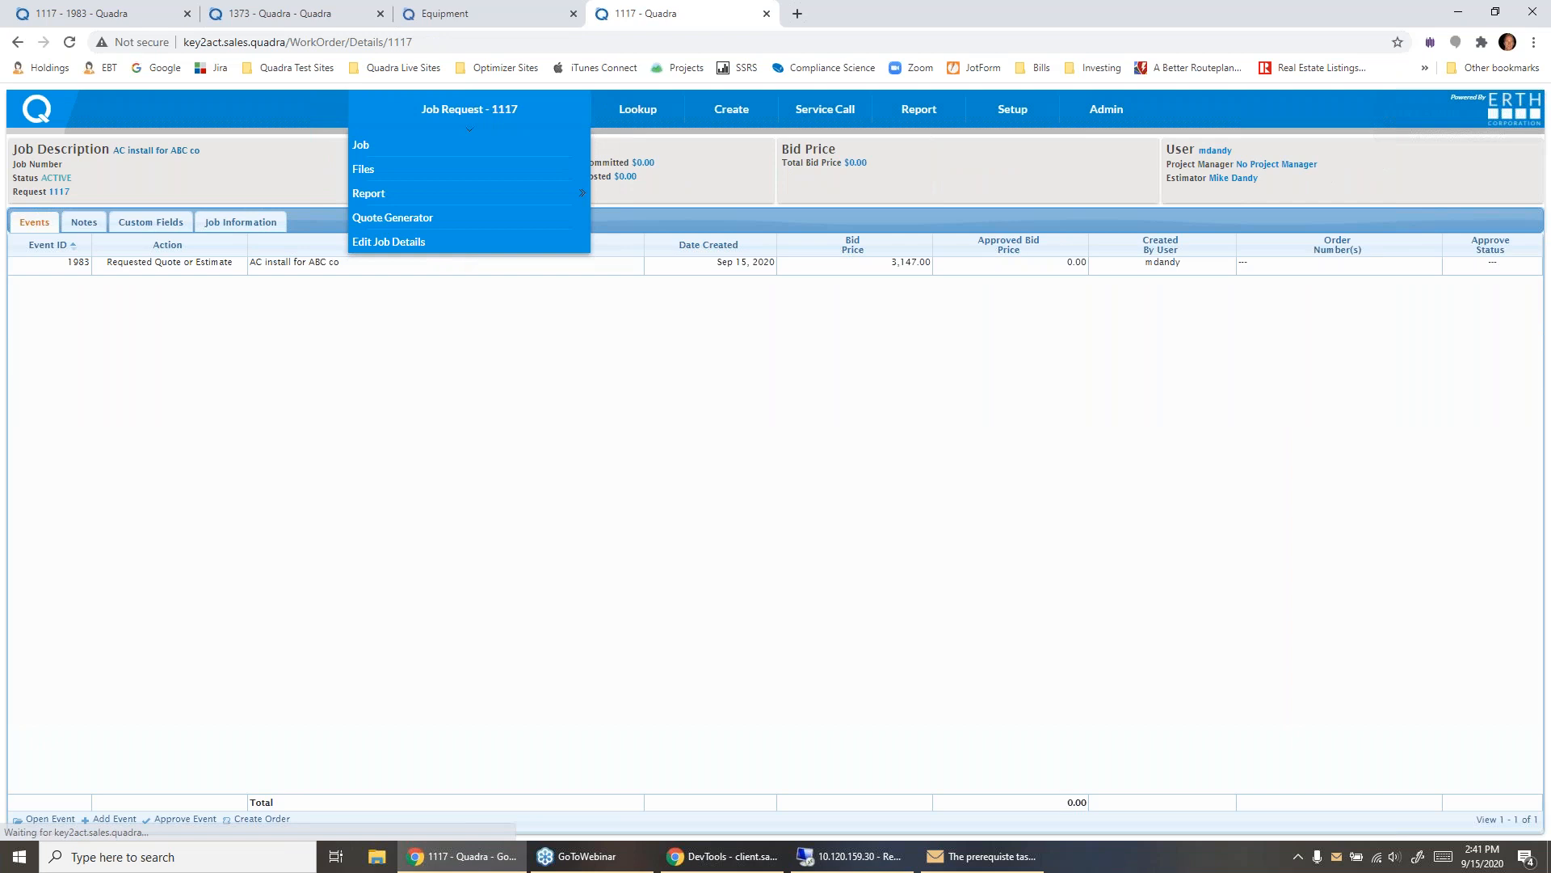
left_click(207, 263)
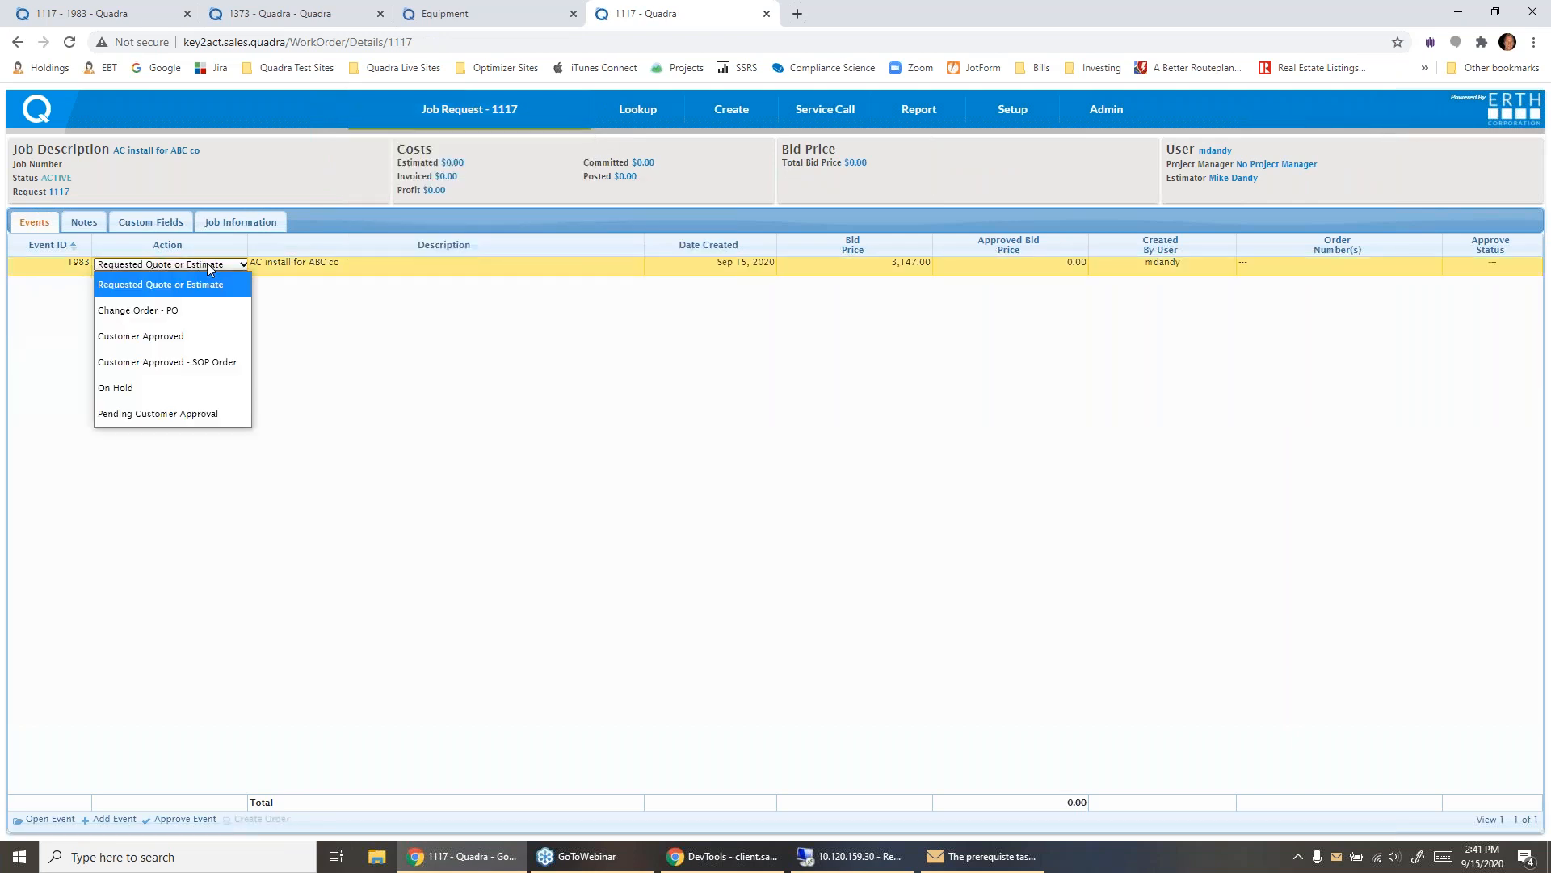
left_click(201, 311)
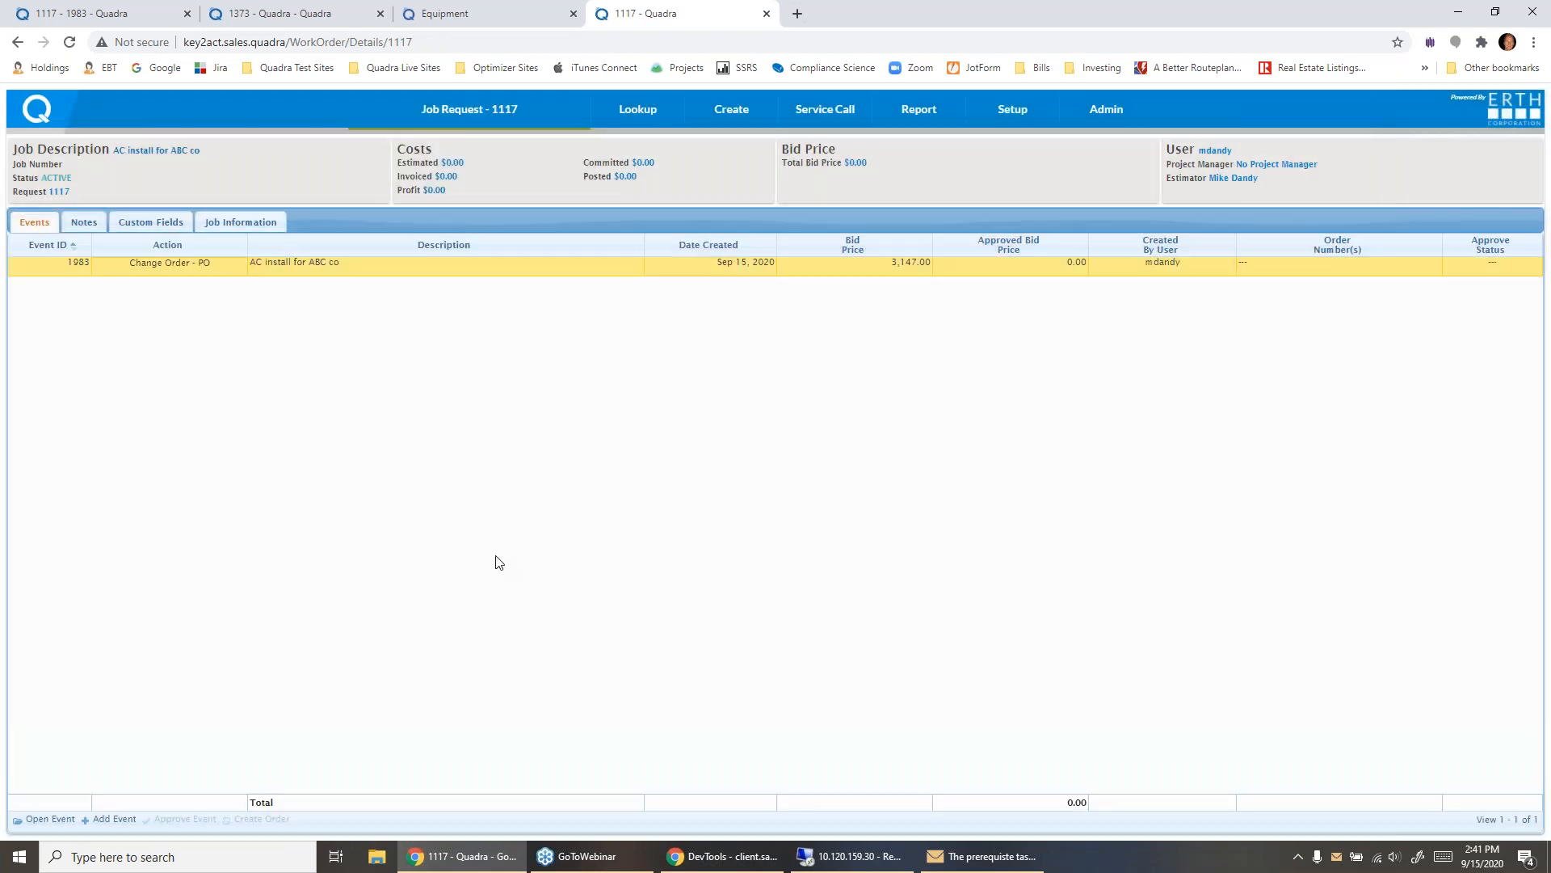
left_click(103, 818)
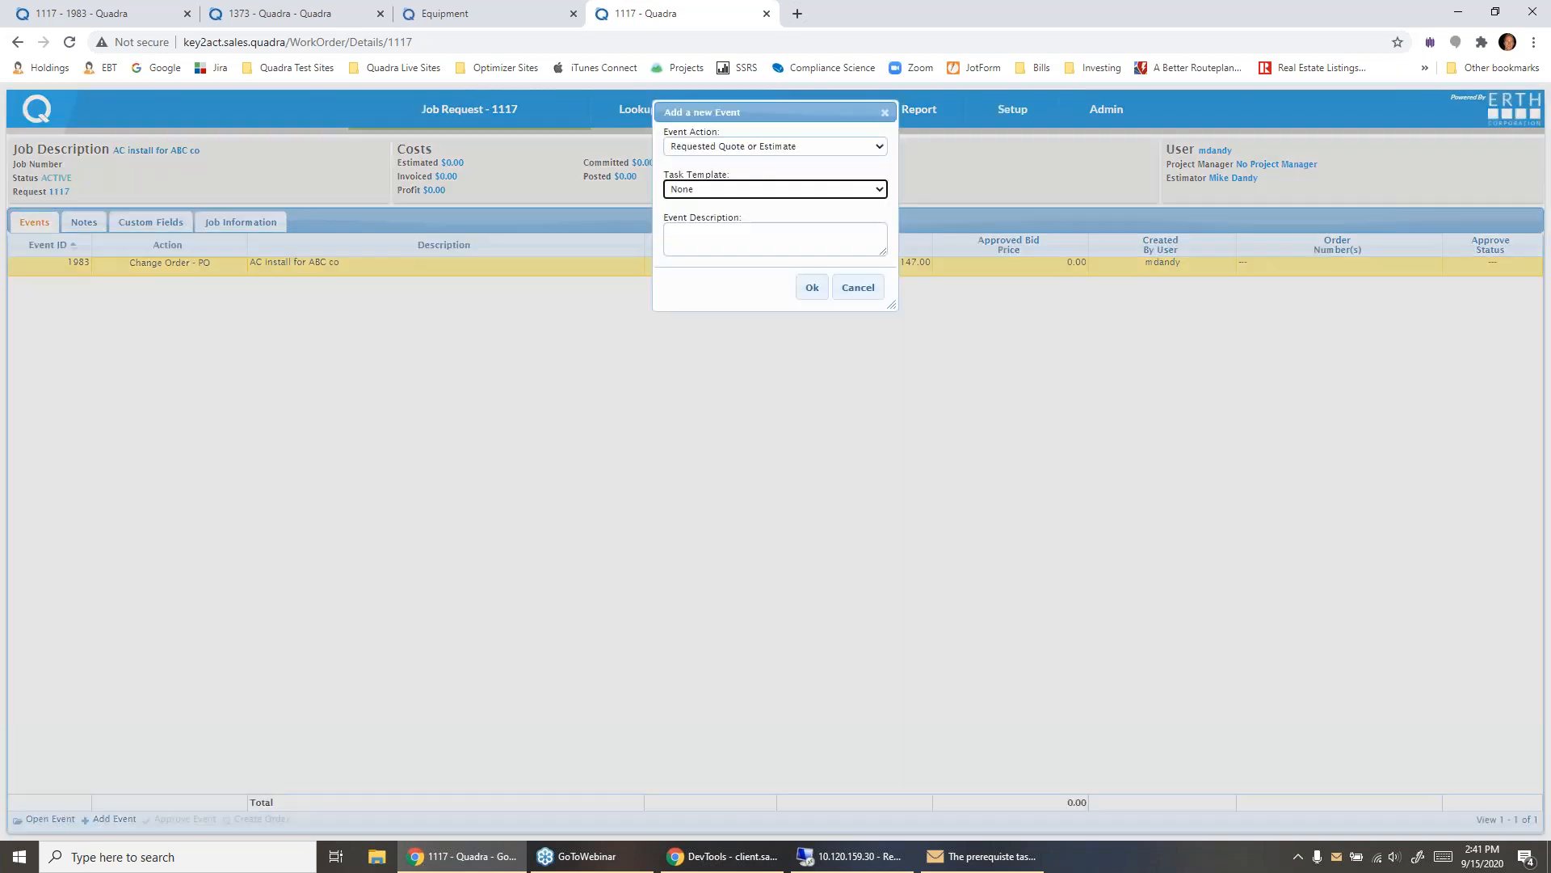
left_click(858, 287)
- Set the event's action to Customer Approved and approve it, creating the job with a generated job number
left_click(170, 264)
left_click(173, 264)
left_click(192, 335)
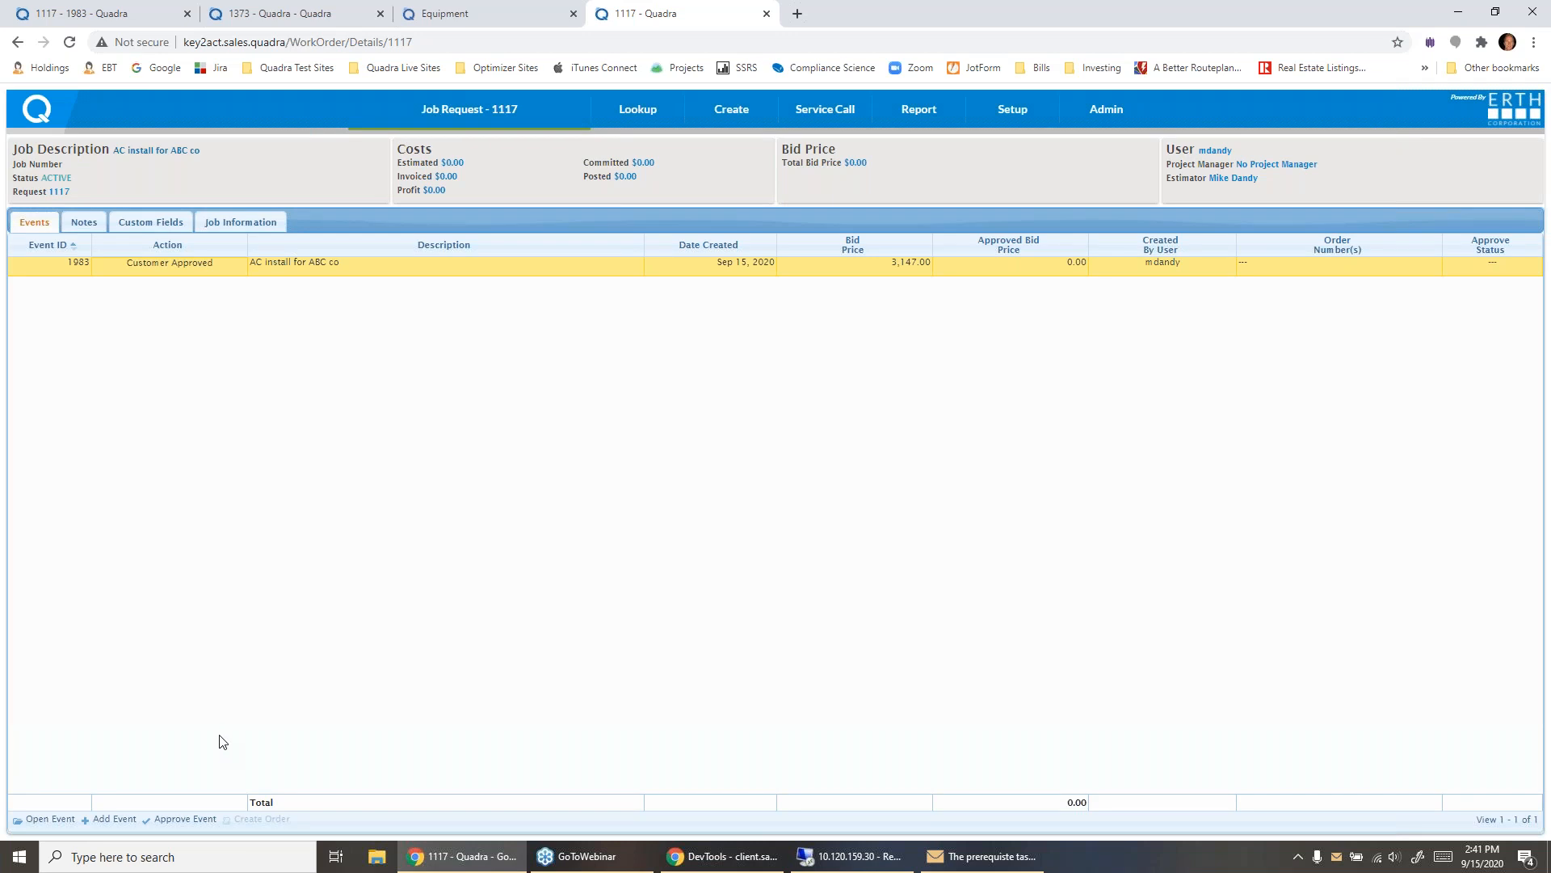
left_click(183, 820)
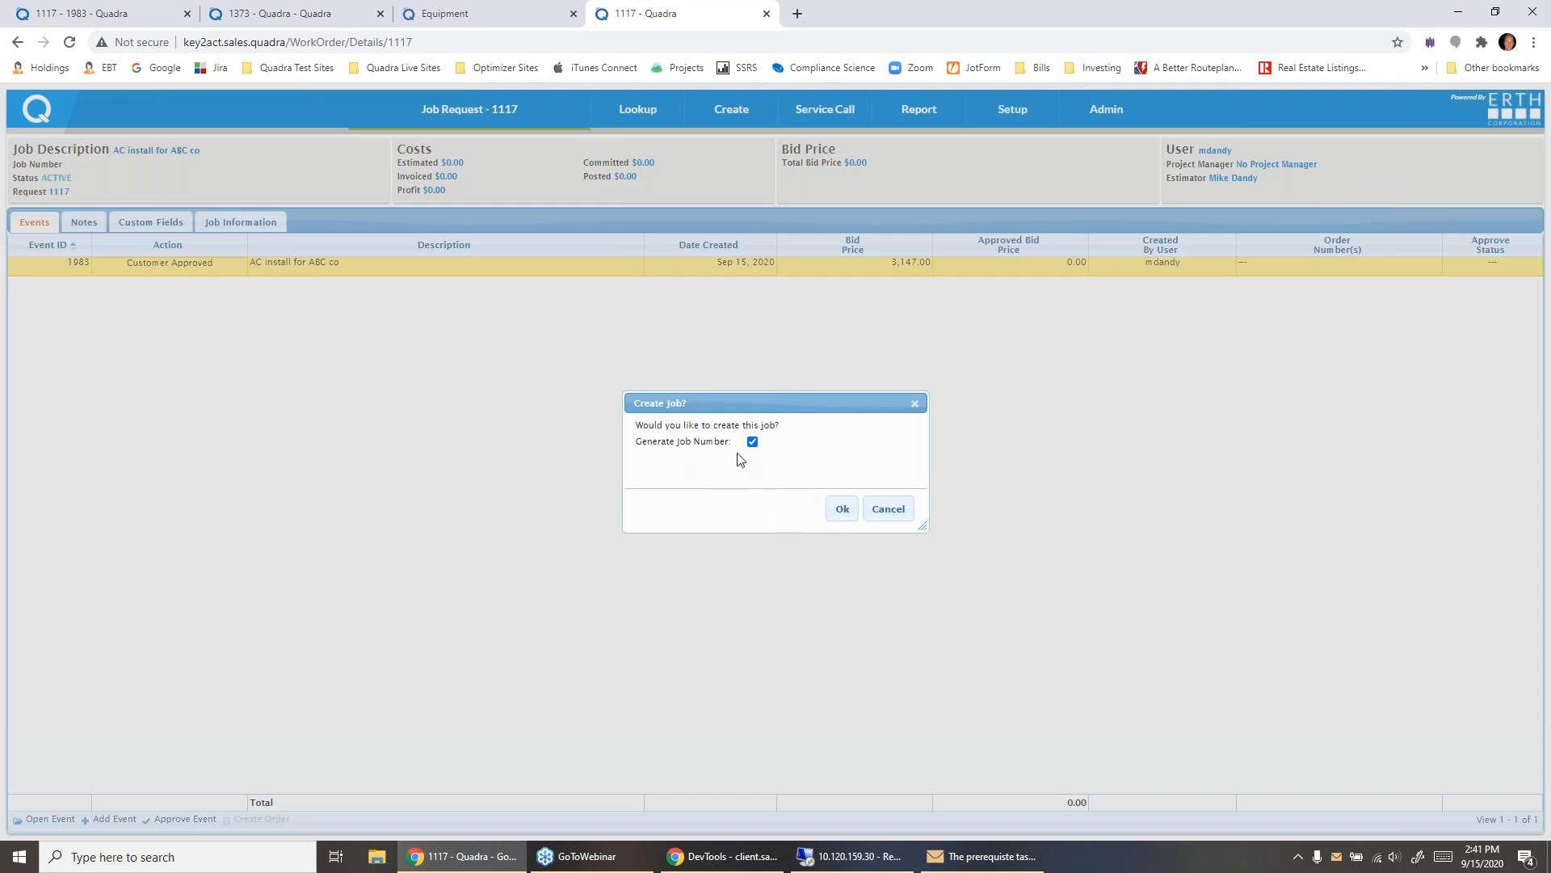
left_click(840, 516)
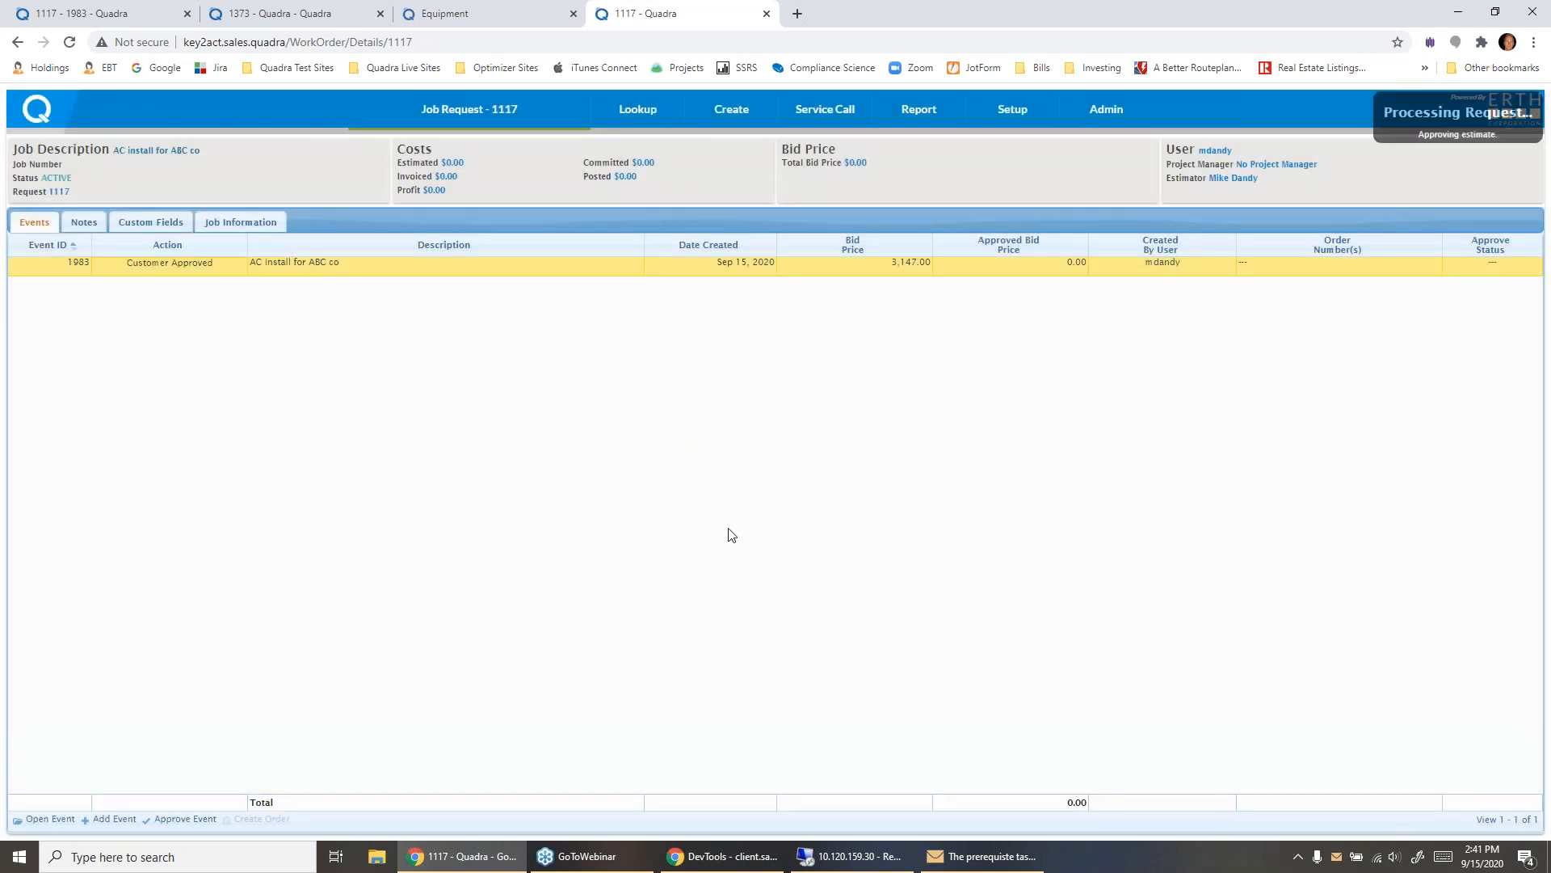
mouse_move(453, 113)
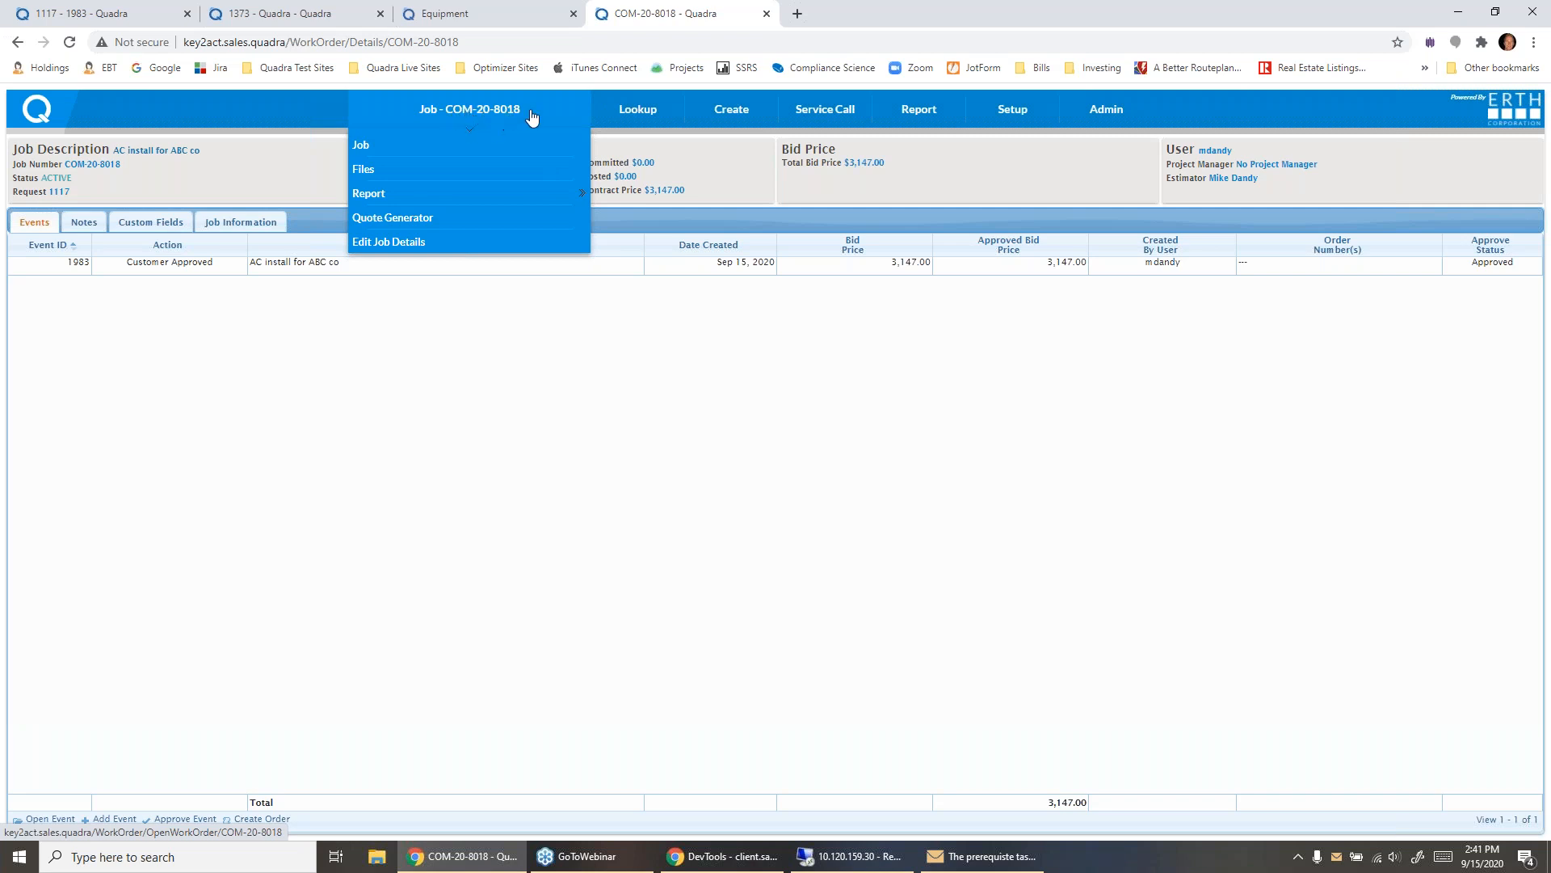
- Set the approved event's action to Change Order - PO and open its order creation, keeping the PO type Standard
left_click(230, 266)
left_click(229, 266)
left_click(211, 302)
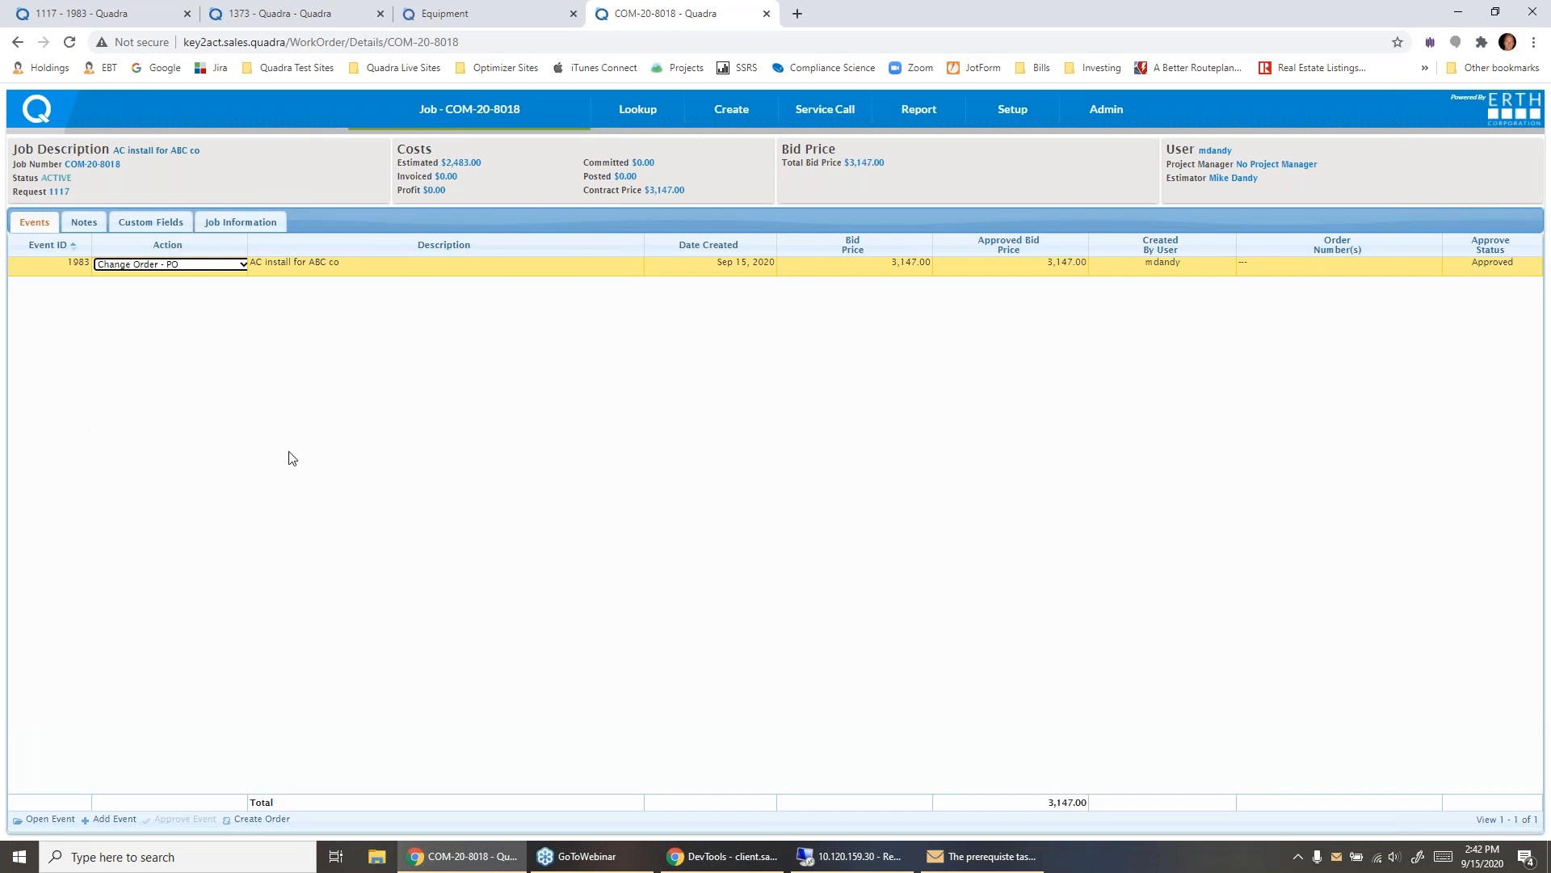
left_click(261, 819)
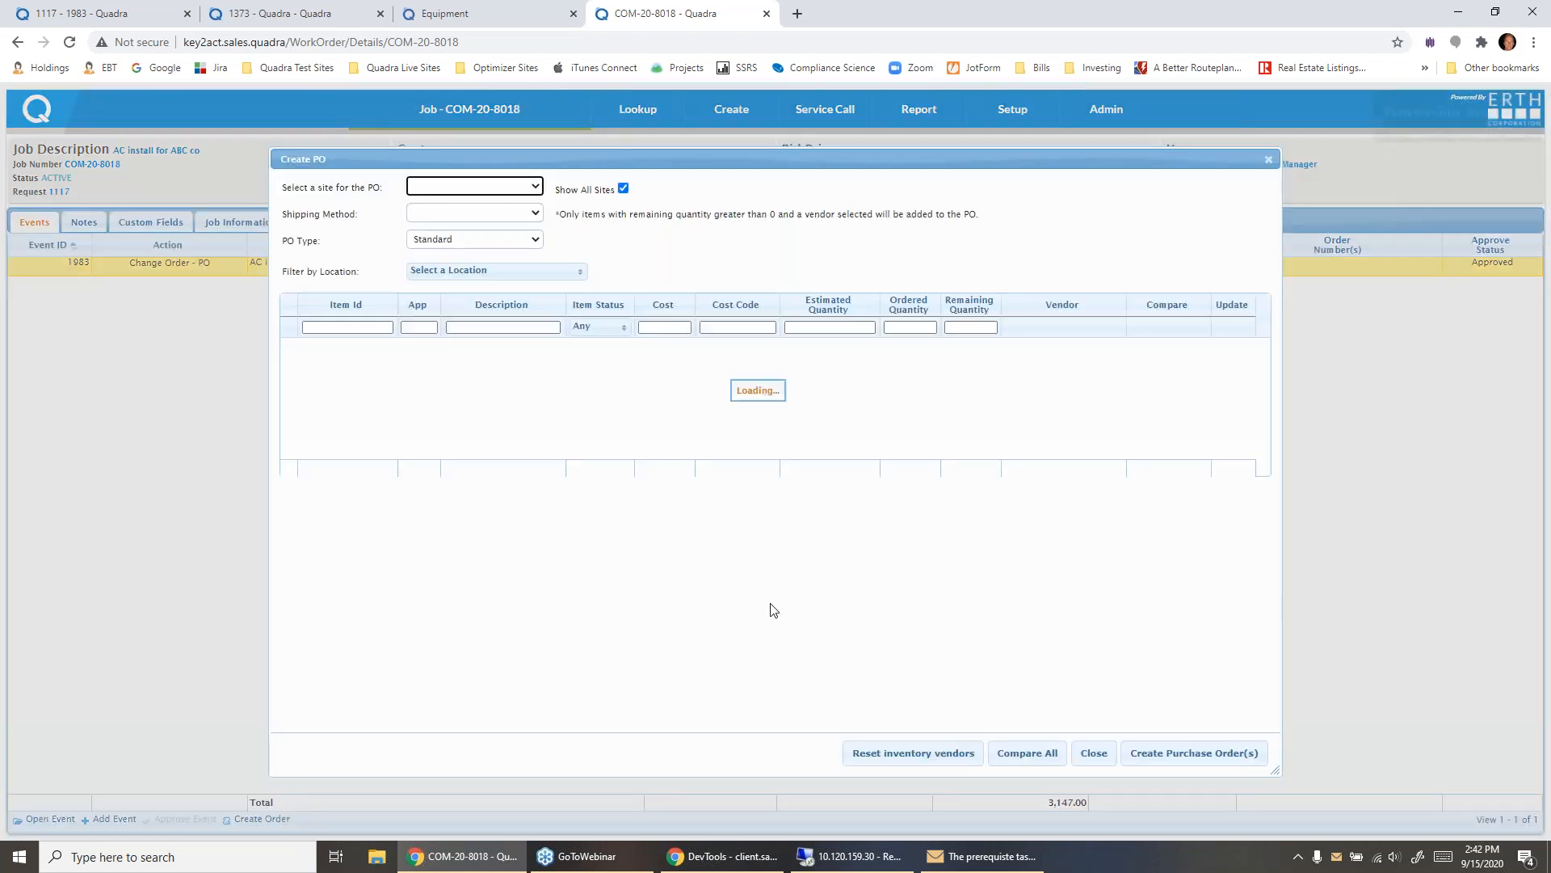
left_click(518, 242)
left_click(518, 241)
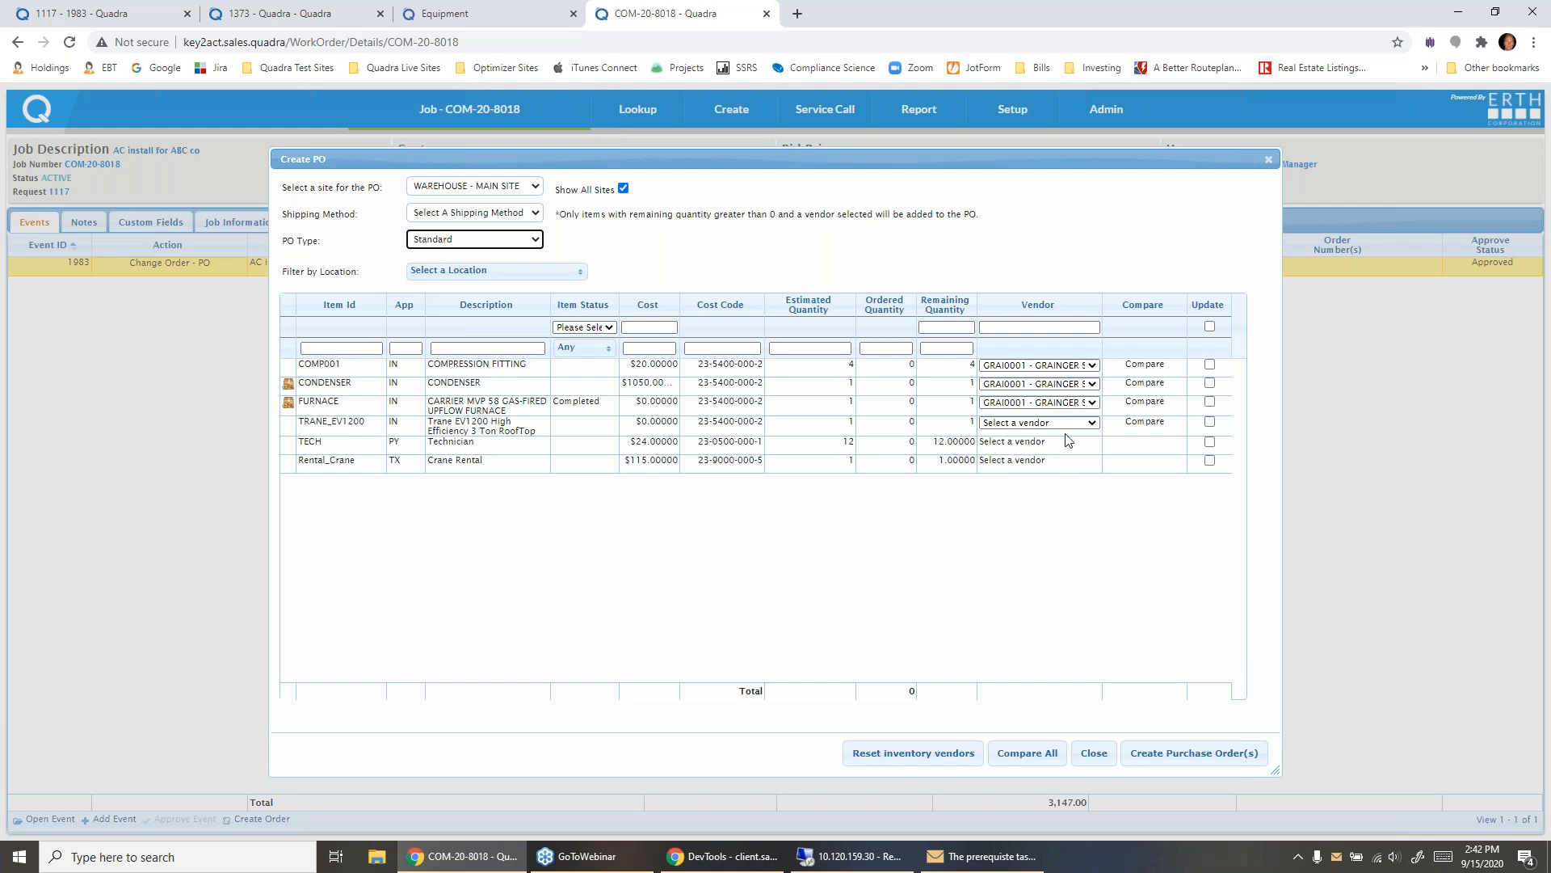
- Compare three vendors and assign Ampere Electrical Company to the compression fitting and Trane Co to the condenser, furnace and rooftop unit
left_click(1026, 753)
left_click(342, 263)
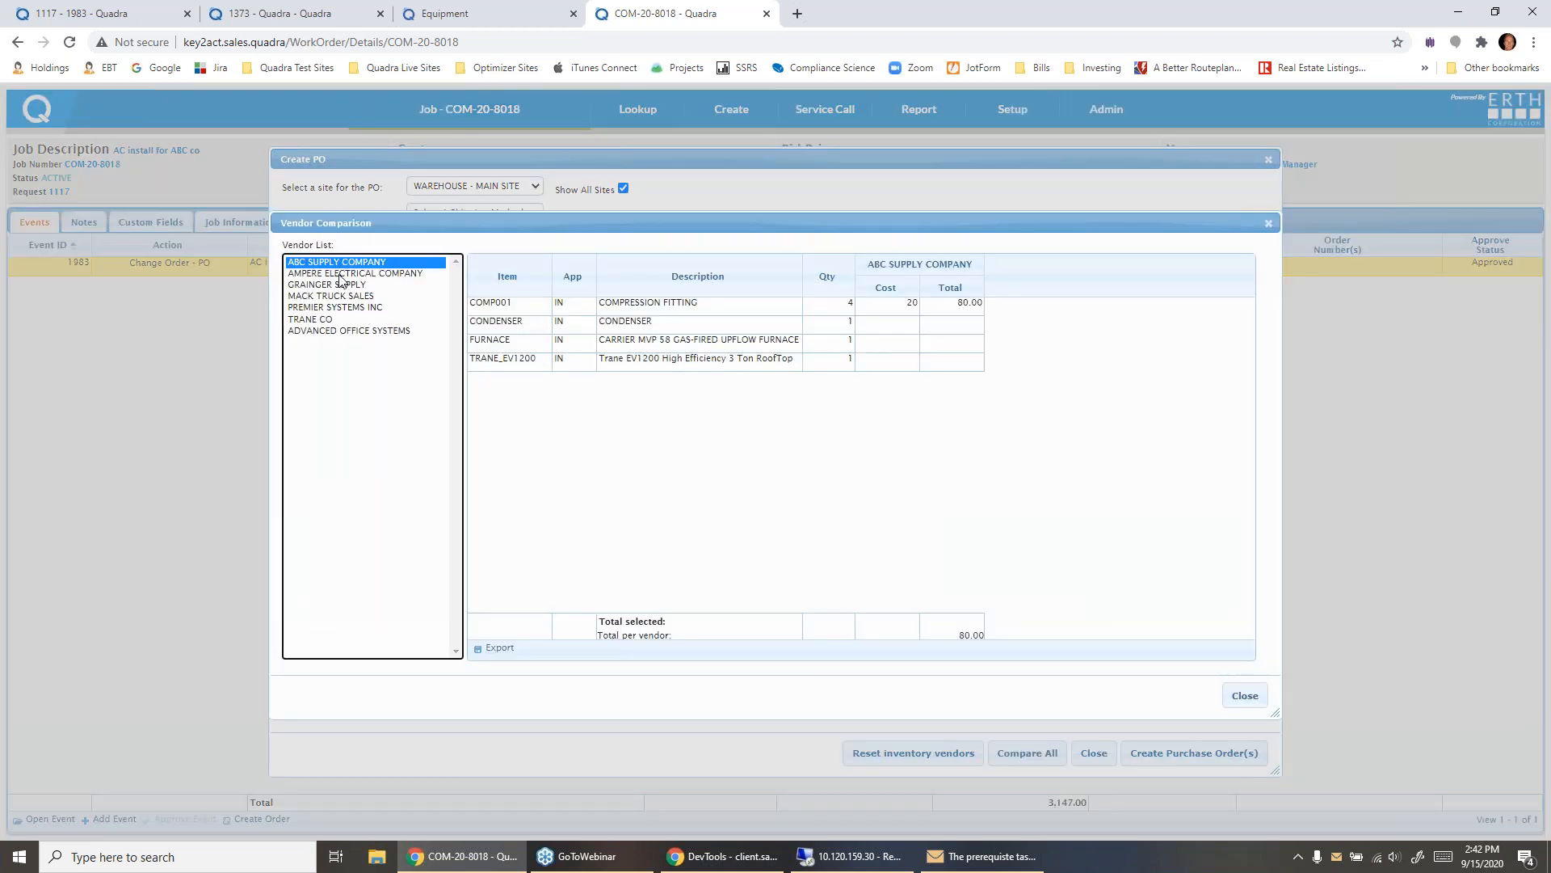
left_click(340, 274, "ctrl")
left_click(337, 319, "ctrl")
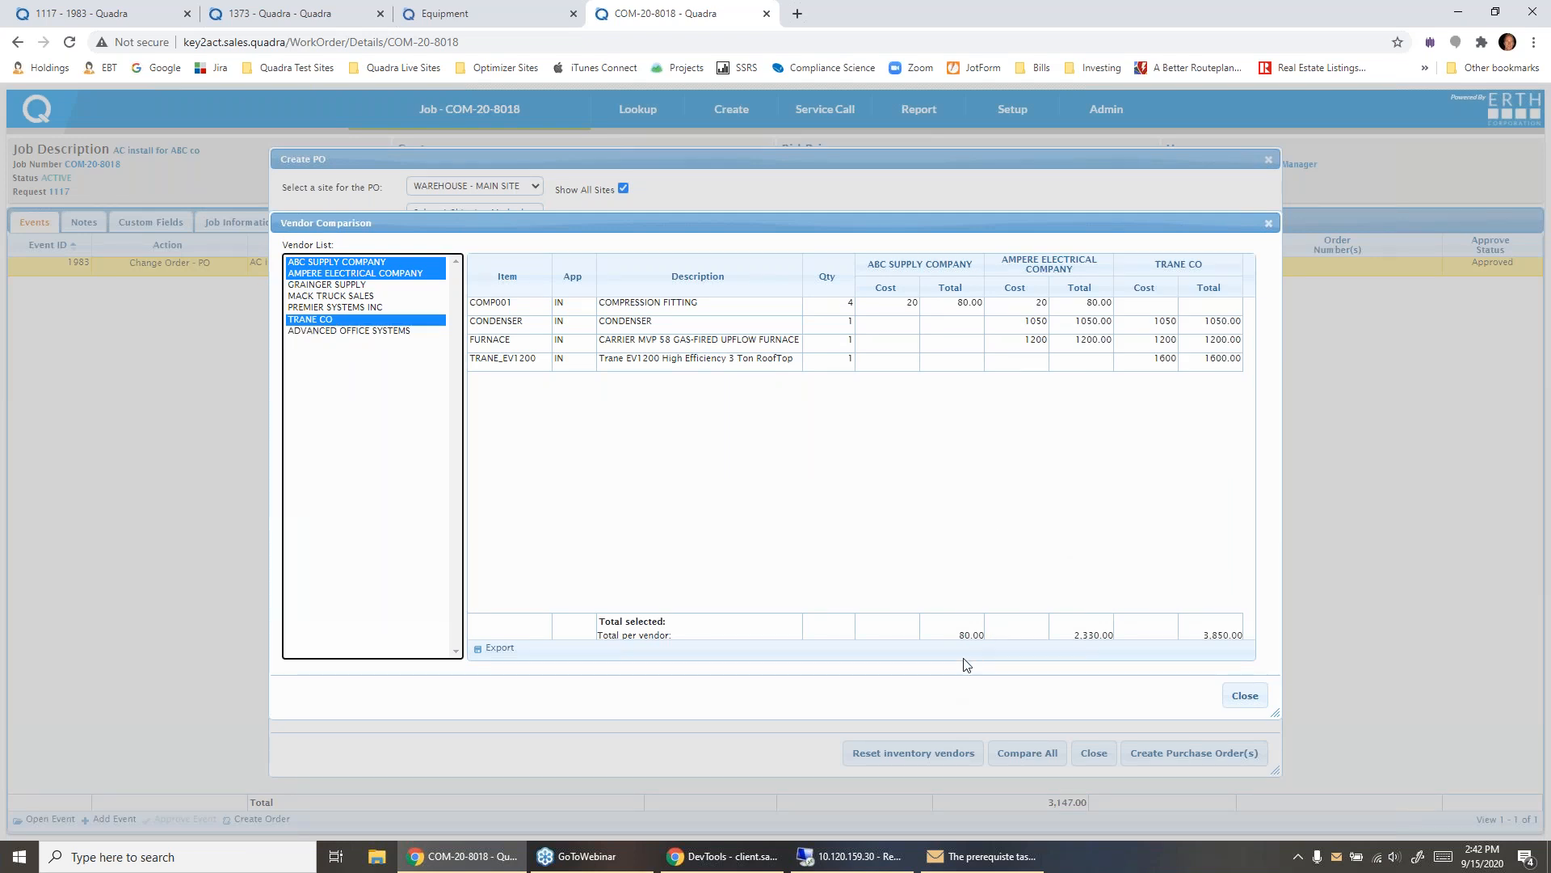
double_click(1174, 264)
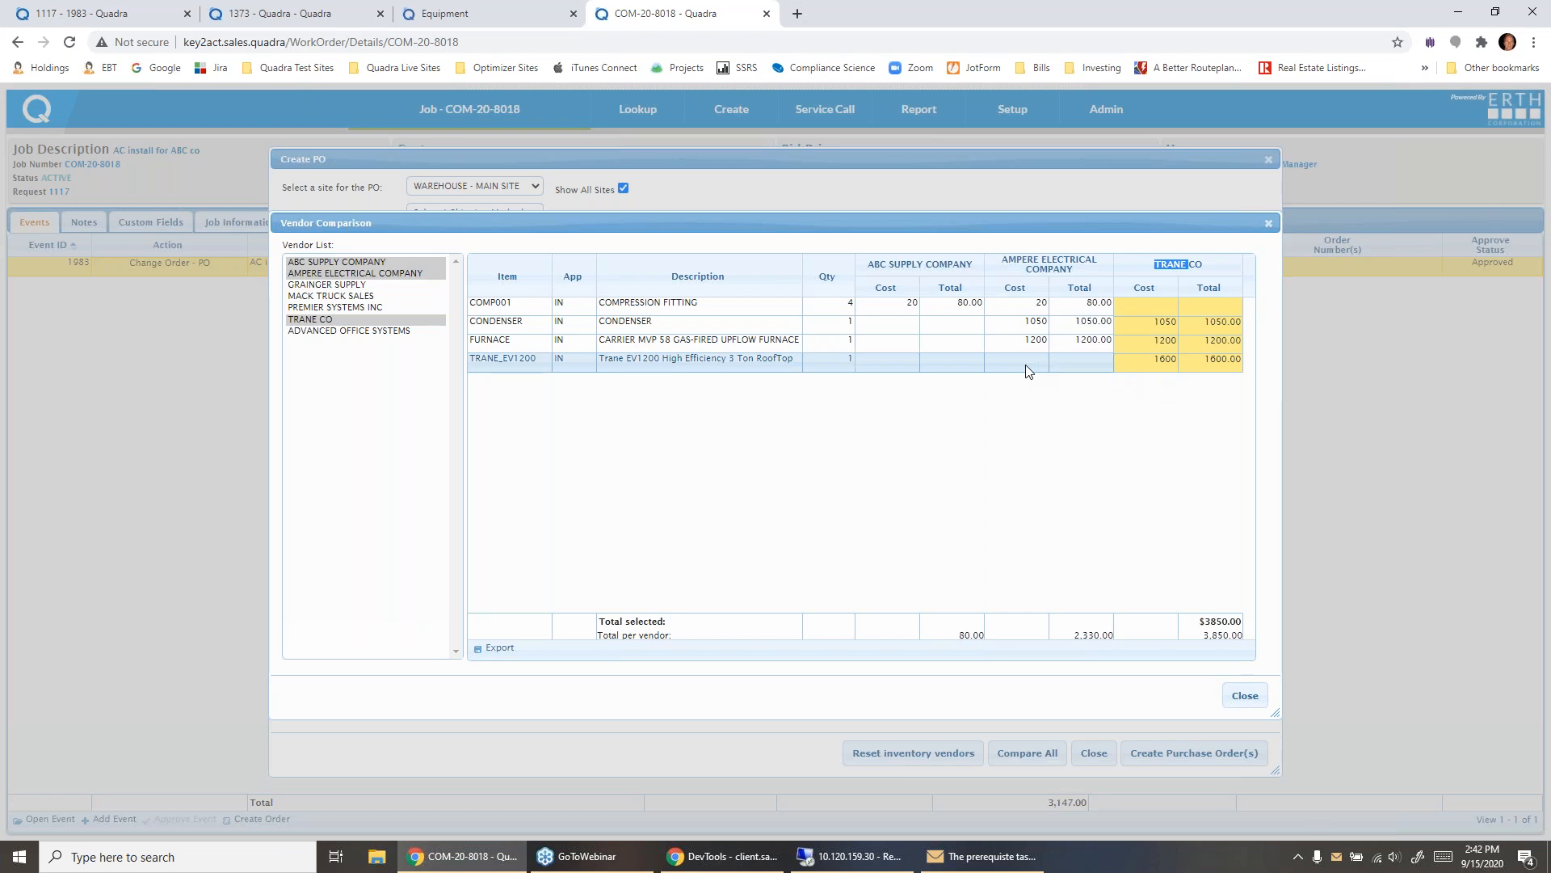
double_click(1019, 302)
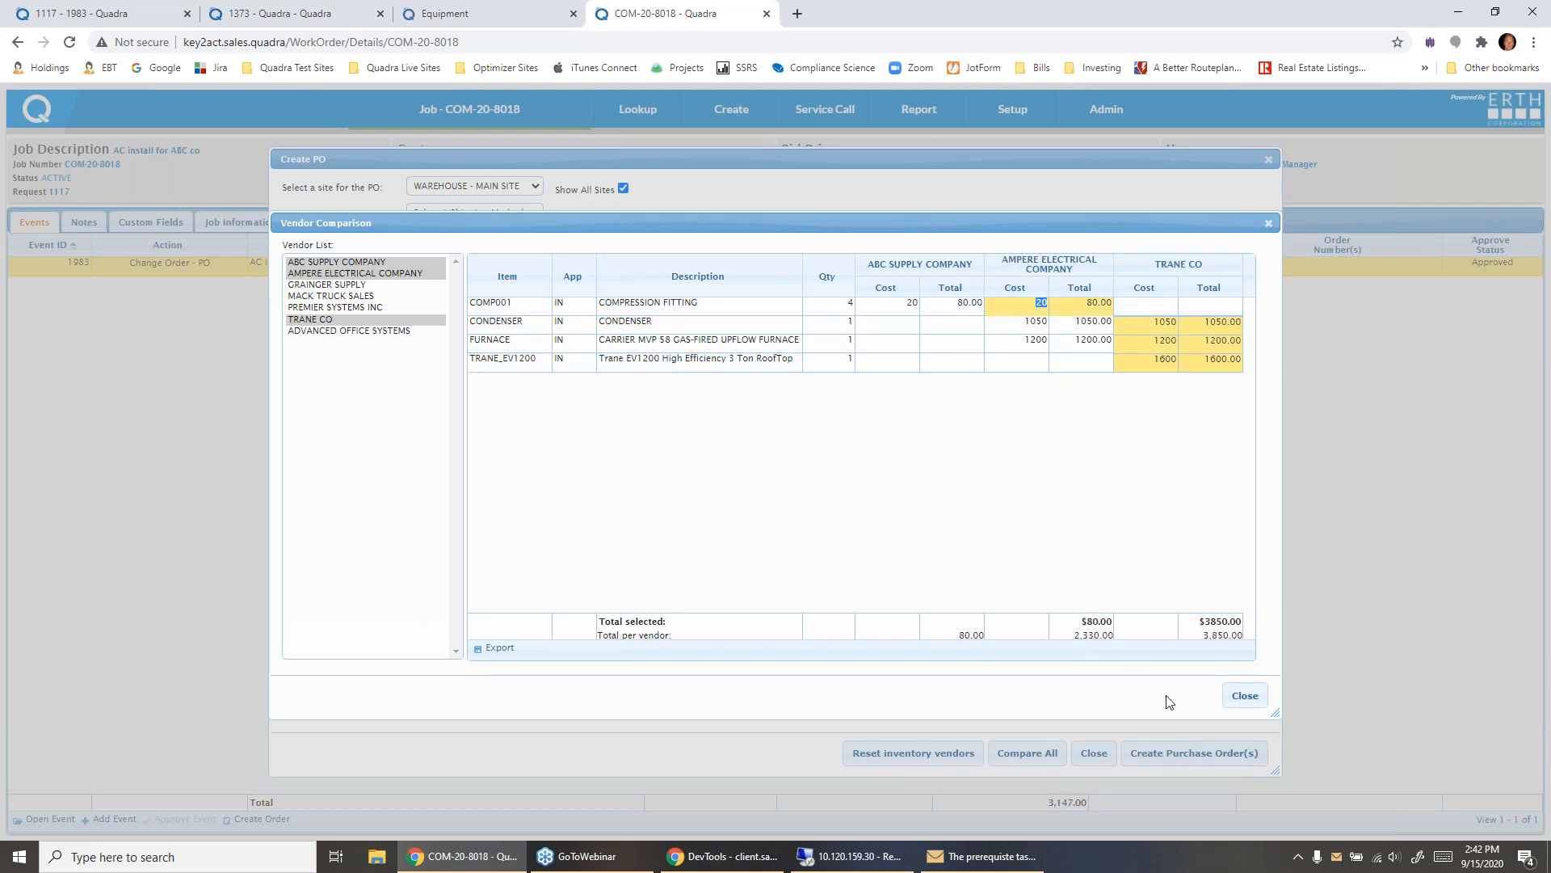
left_click(1244, 696)
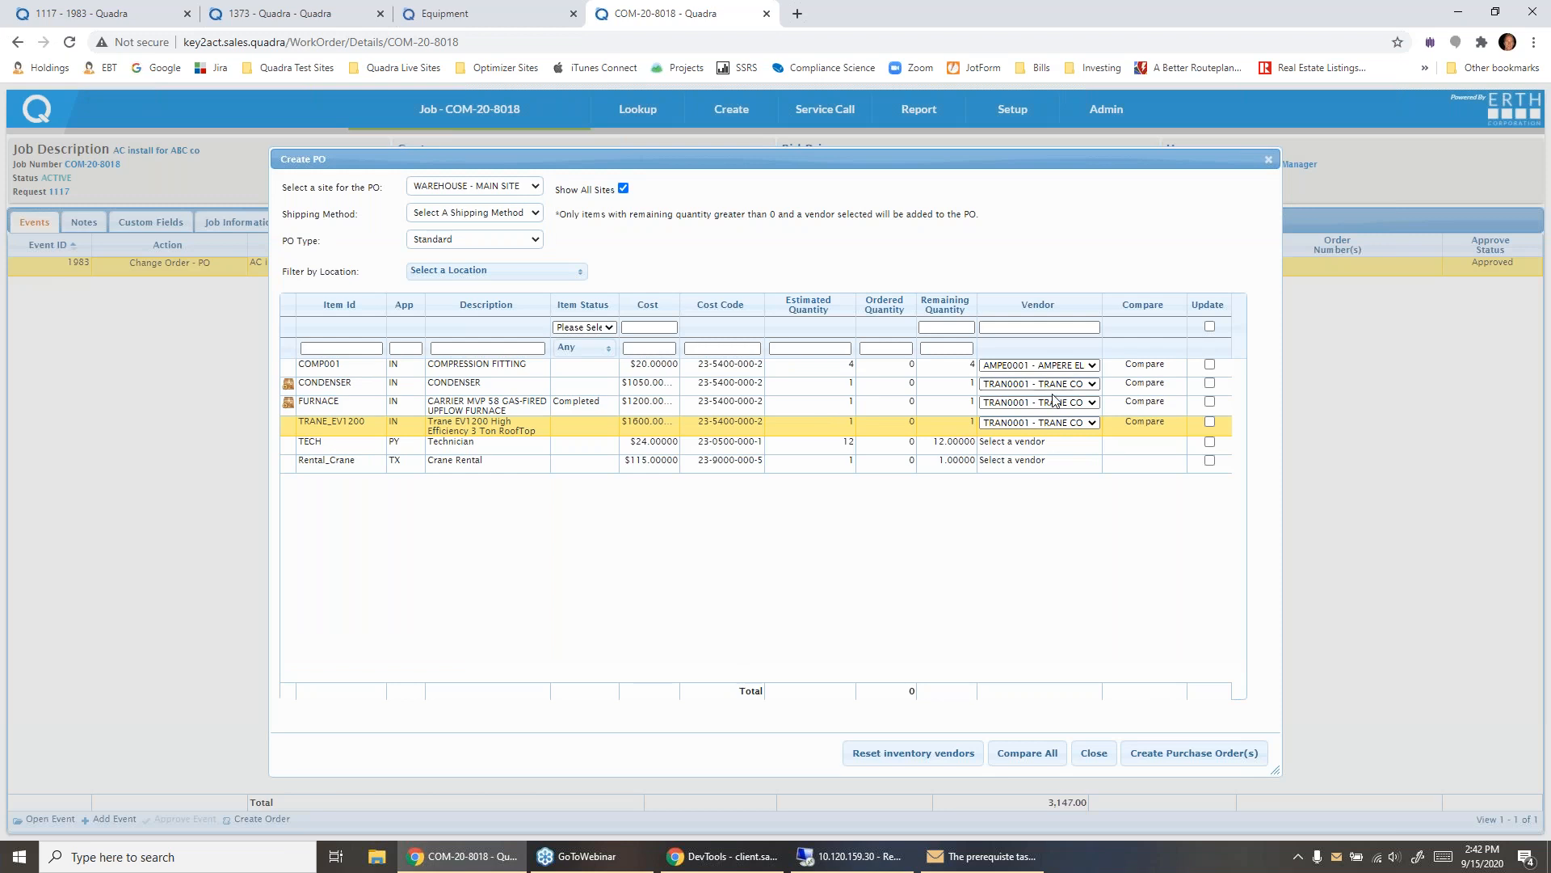
- Mark all items for update and create new purchase orders for Ampere Electrical Company and Trane Co
left_click(1210, 326)
left_click(1194, 752)
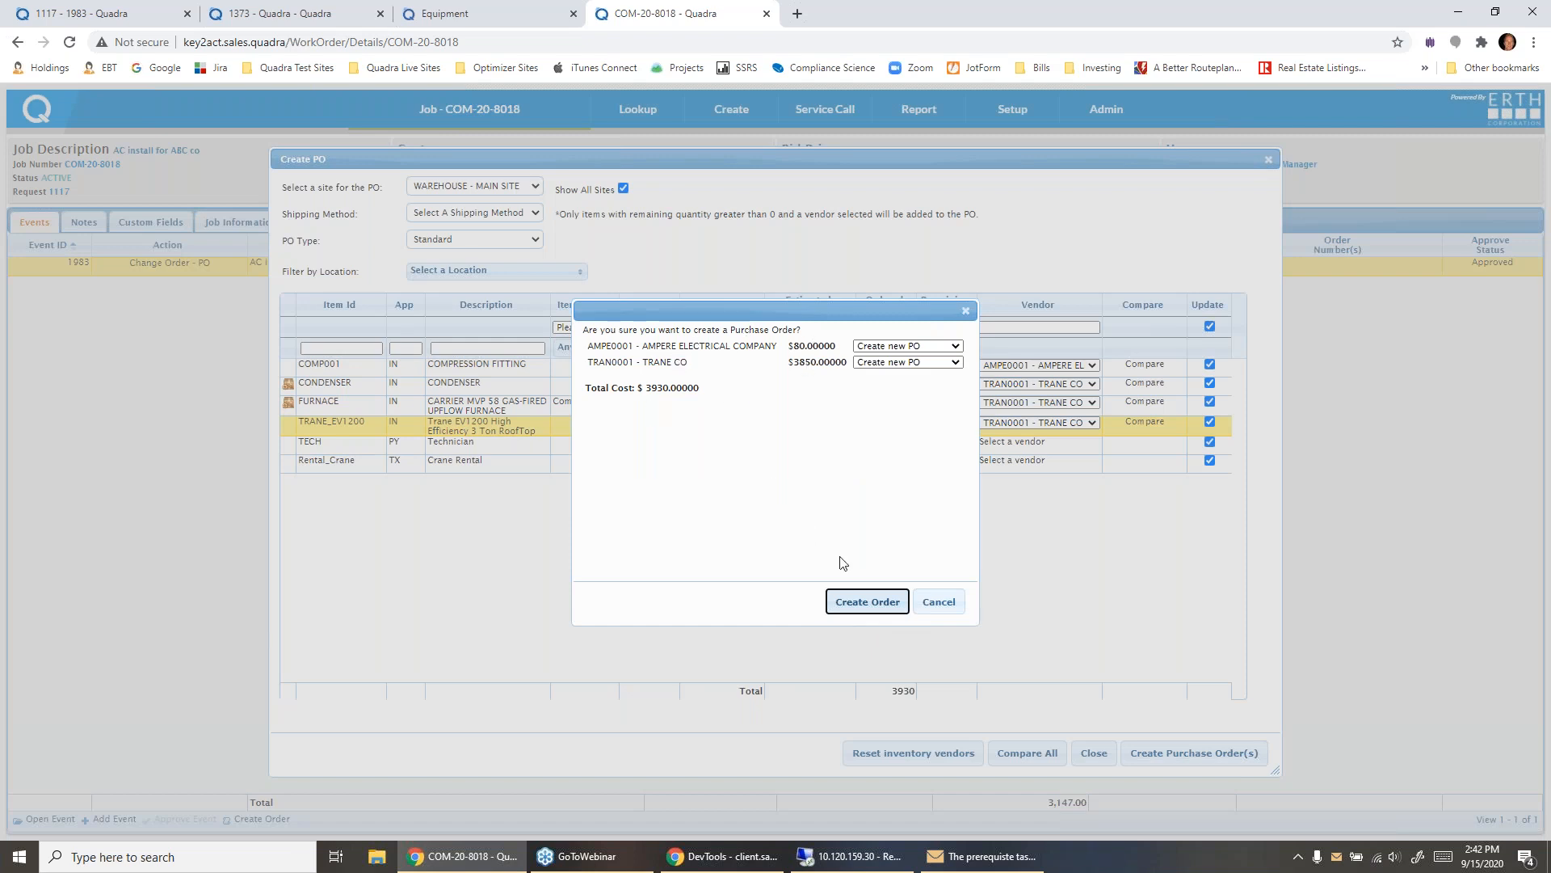
left_click(869, 602)
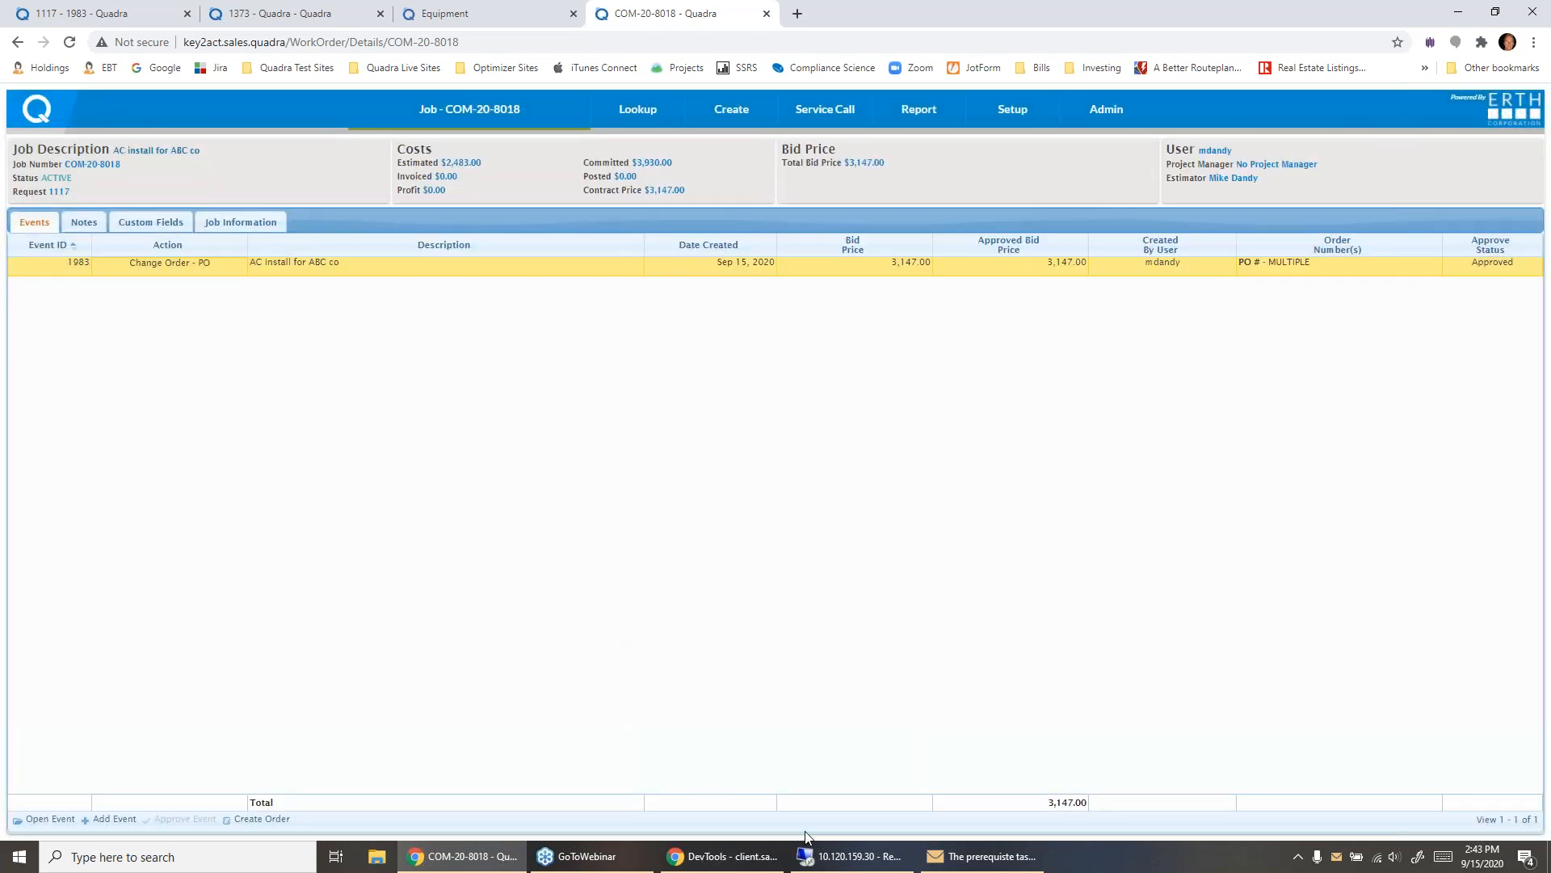
- Switch to the Remote Desktop session, close the Maintenance Contract and Service Manager windows, and maximize the session
left_click(848, 856)
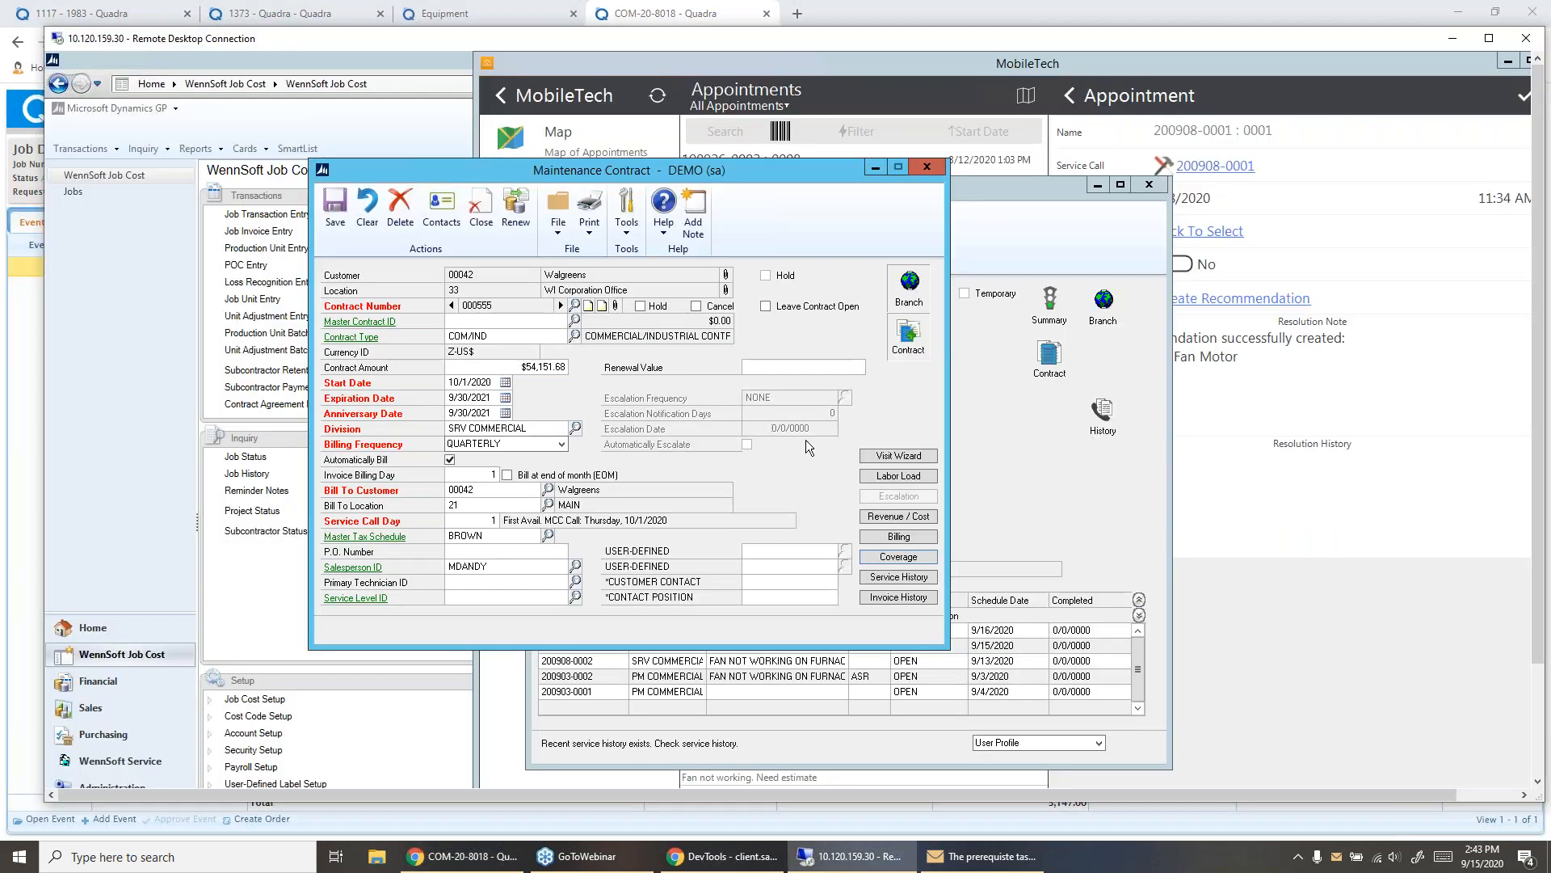
left_click(918, 164)
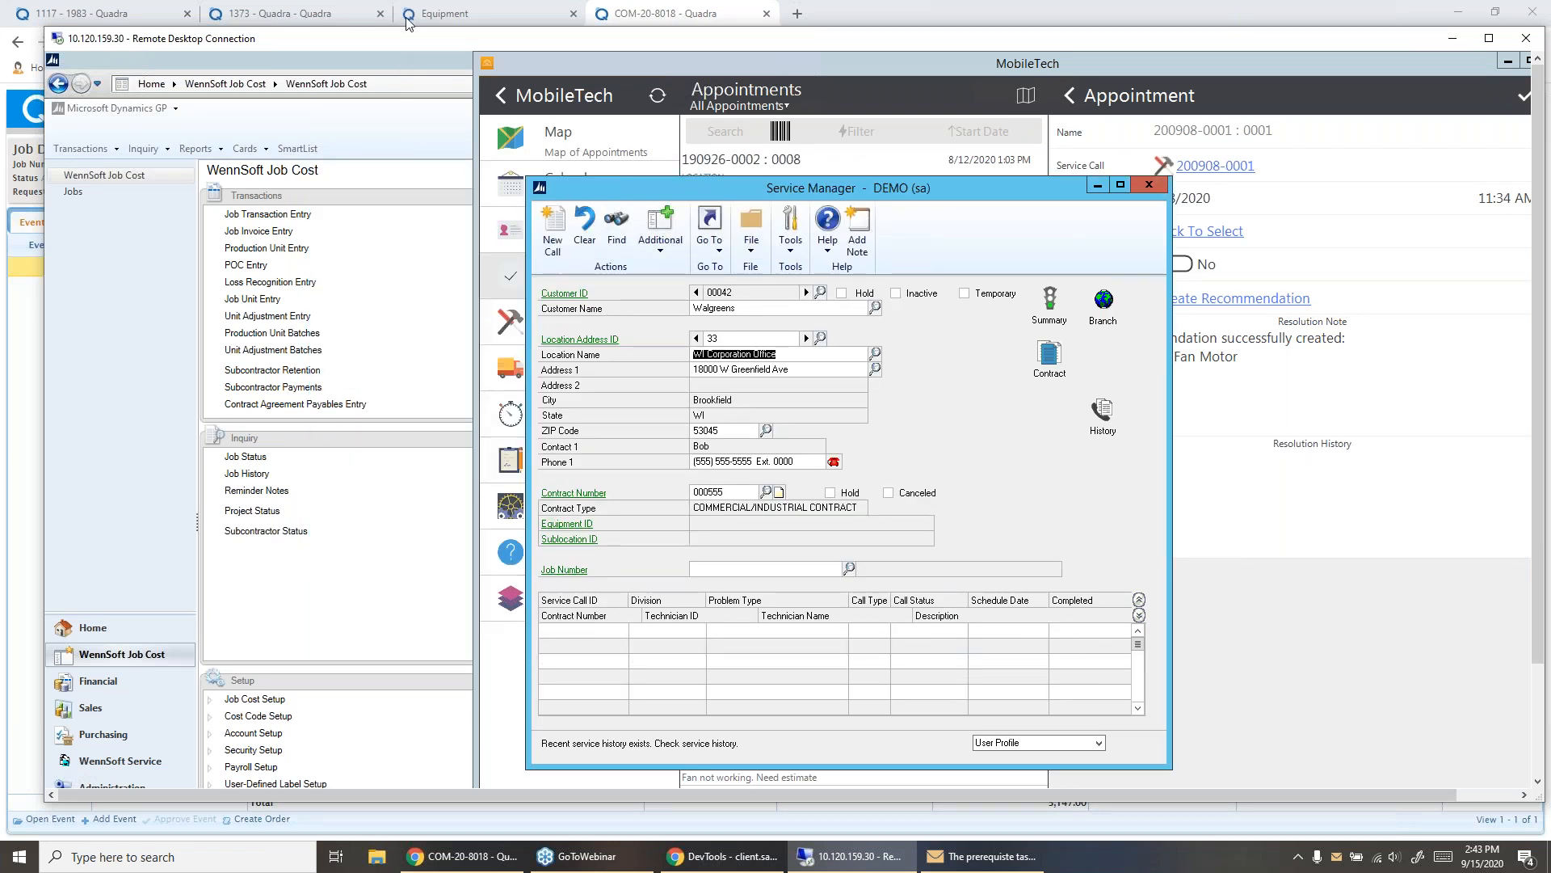
left_click_drag(409, 37, 376, 0)
left_click(1099, 134)
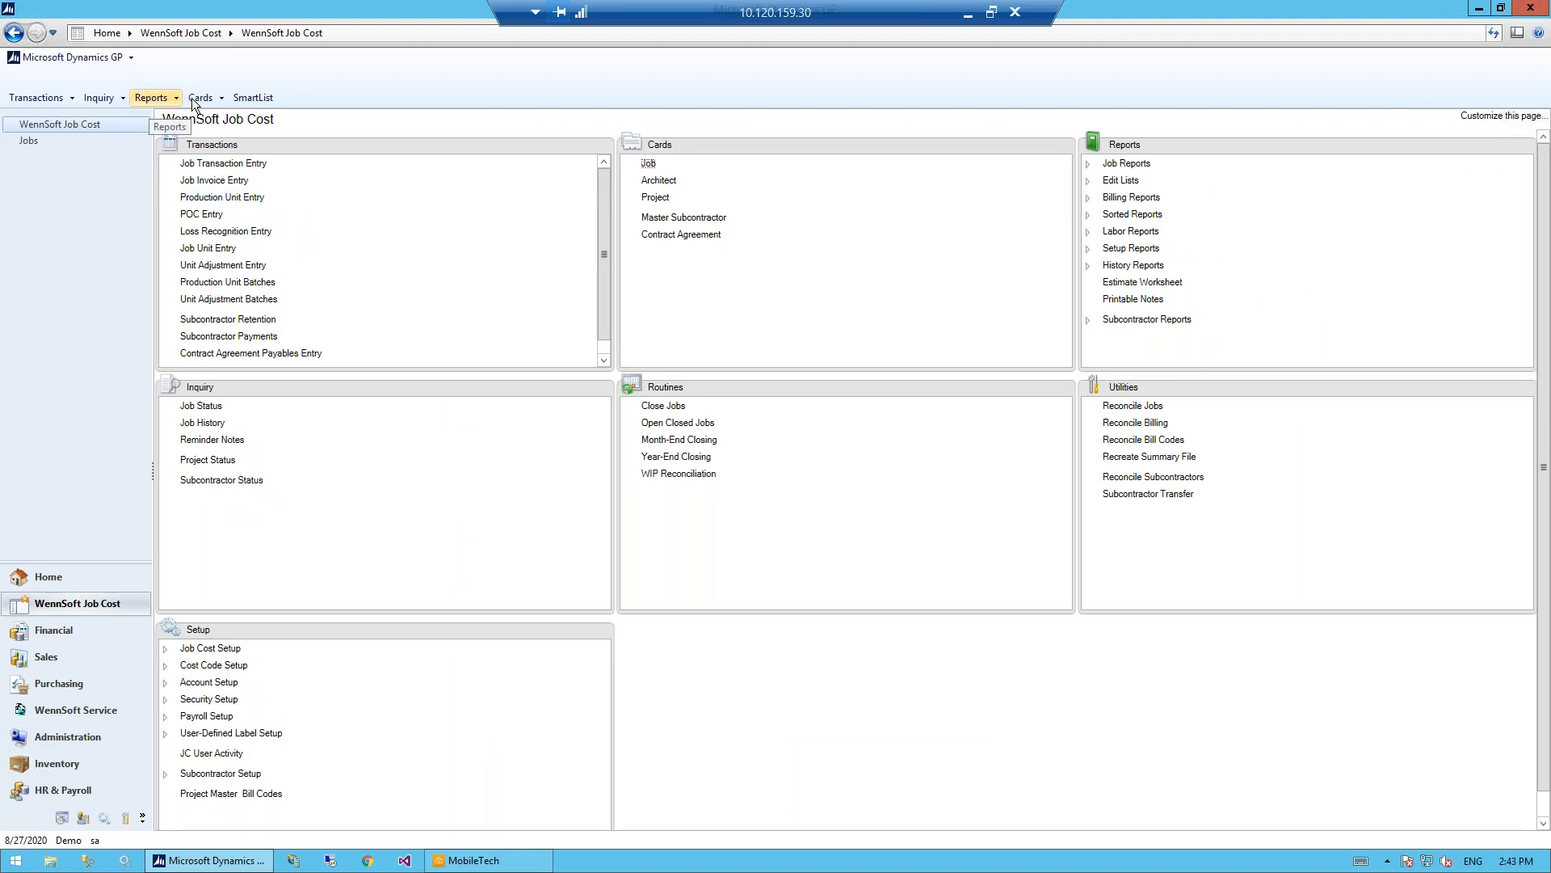
- Look up the new Trane Co purchase order in Purchase Order Entry, review its job cost lines, and close it
left_click(64, 95)
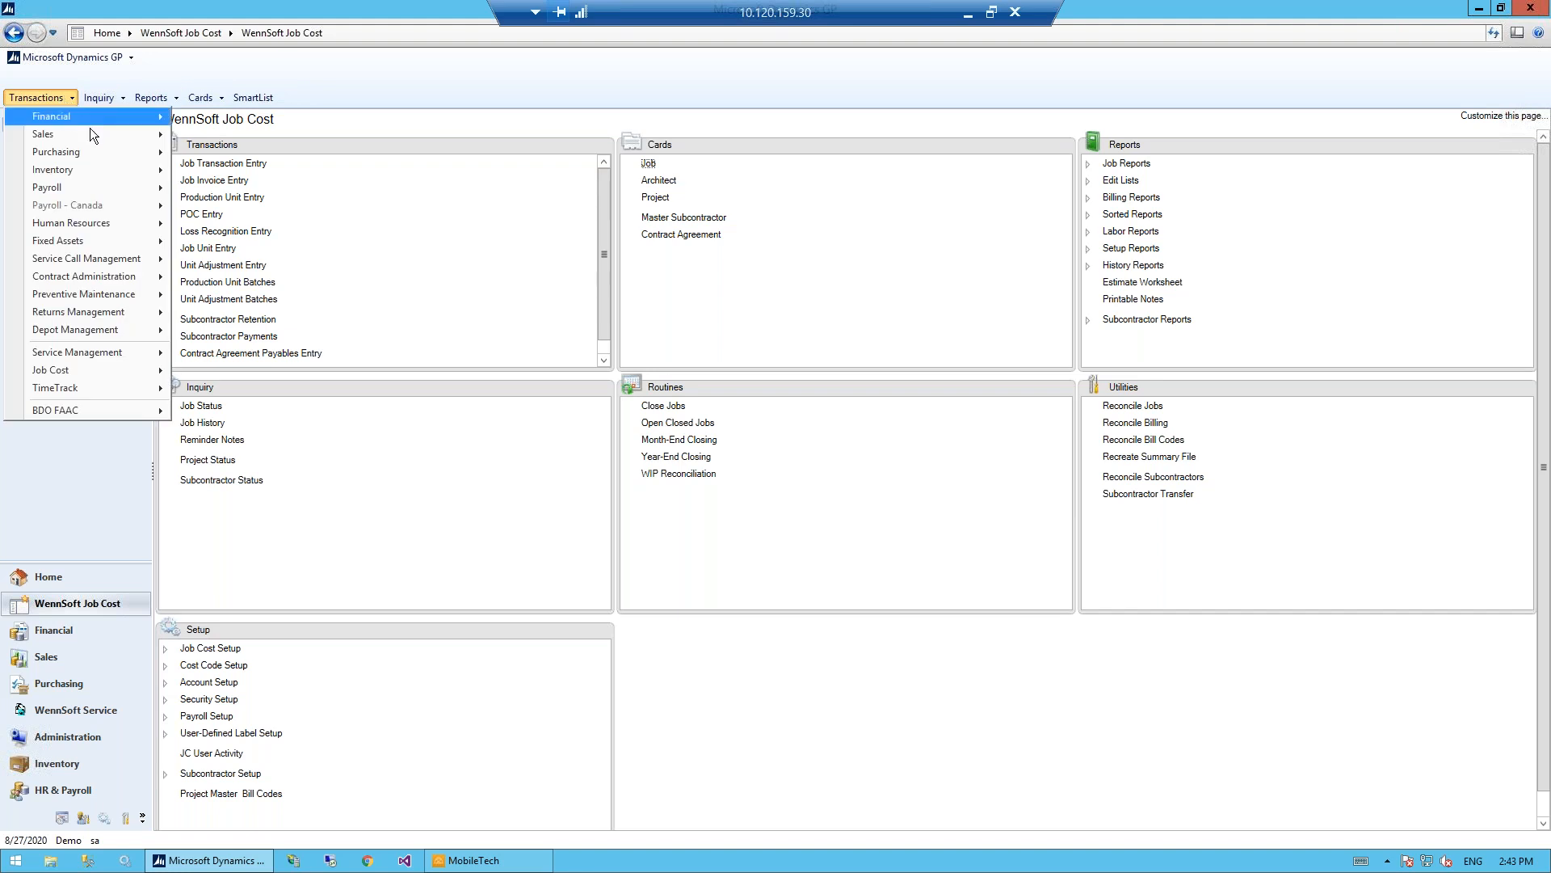
mouse_move(100, 153)
left_click(247, 158)
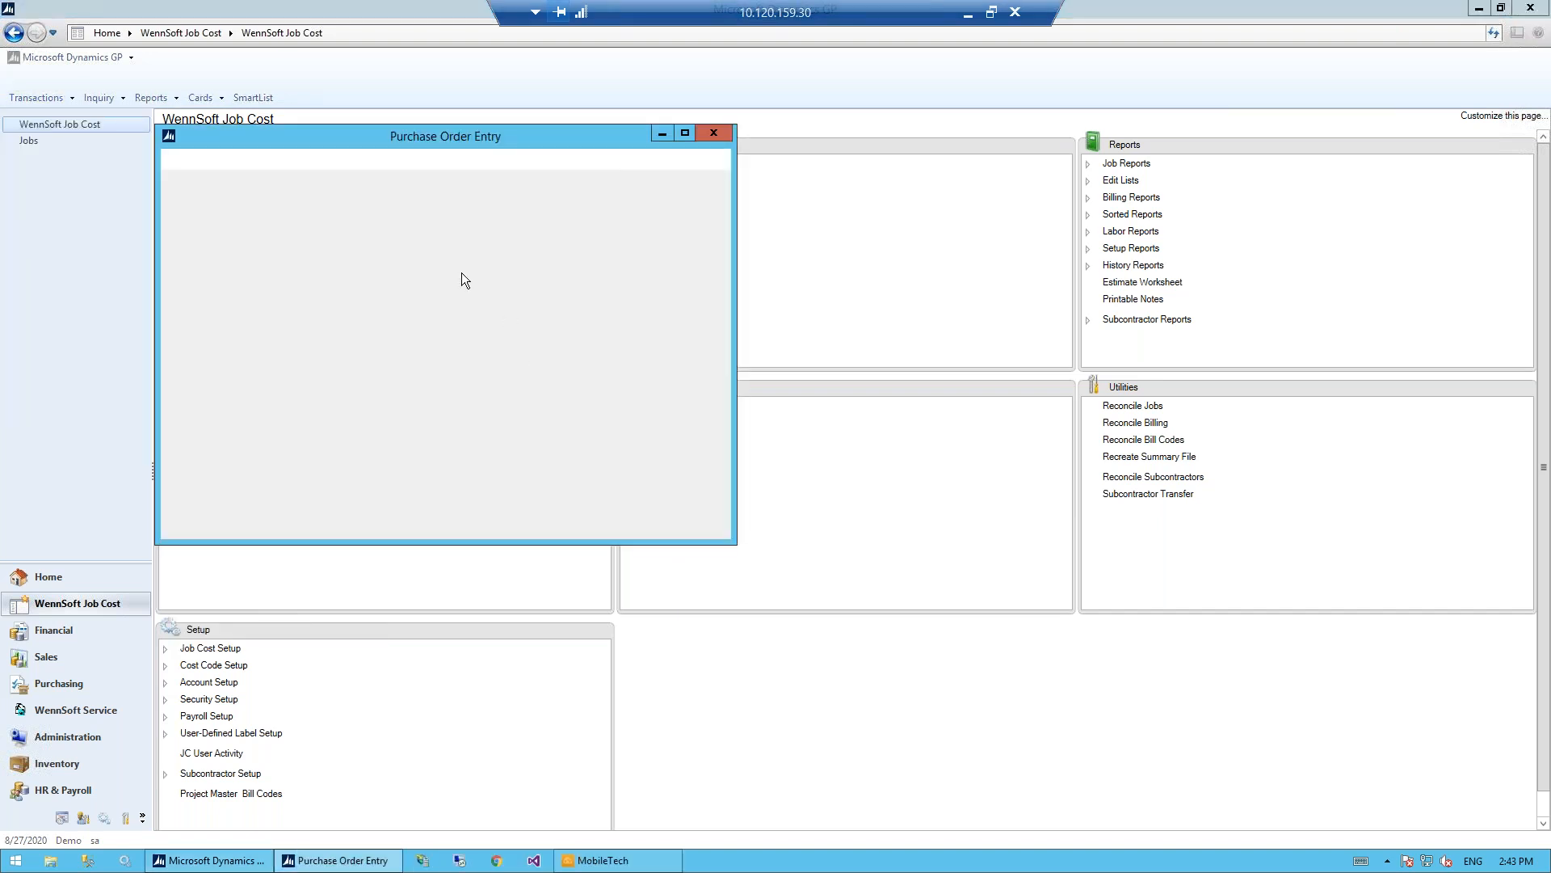
left_click(357, 263)
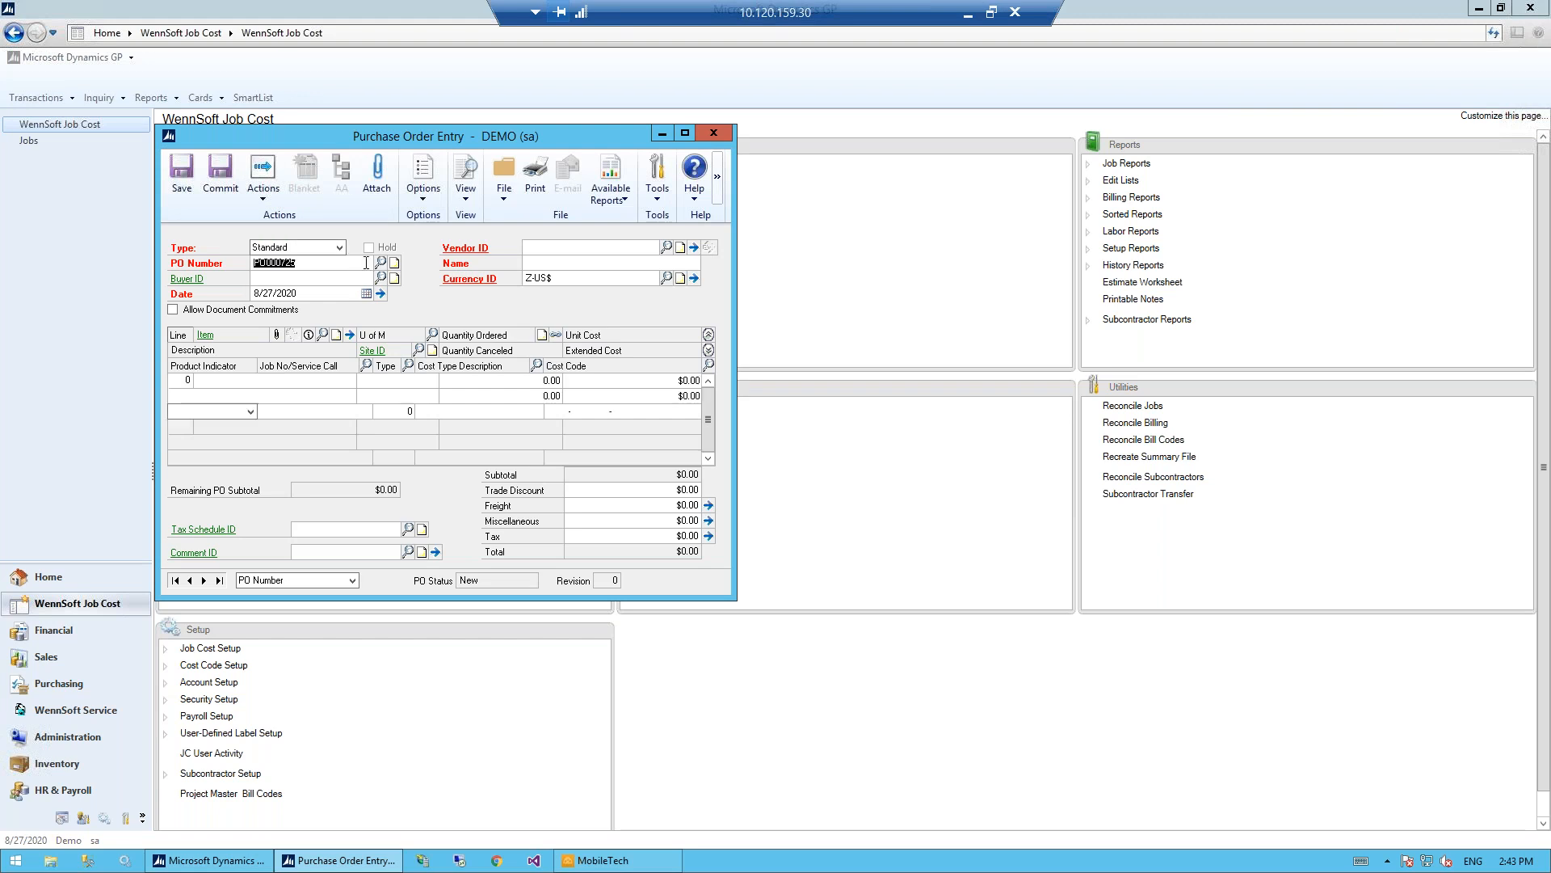
type("4")
left_click(345, 276)
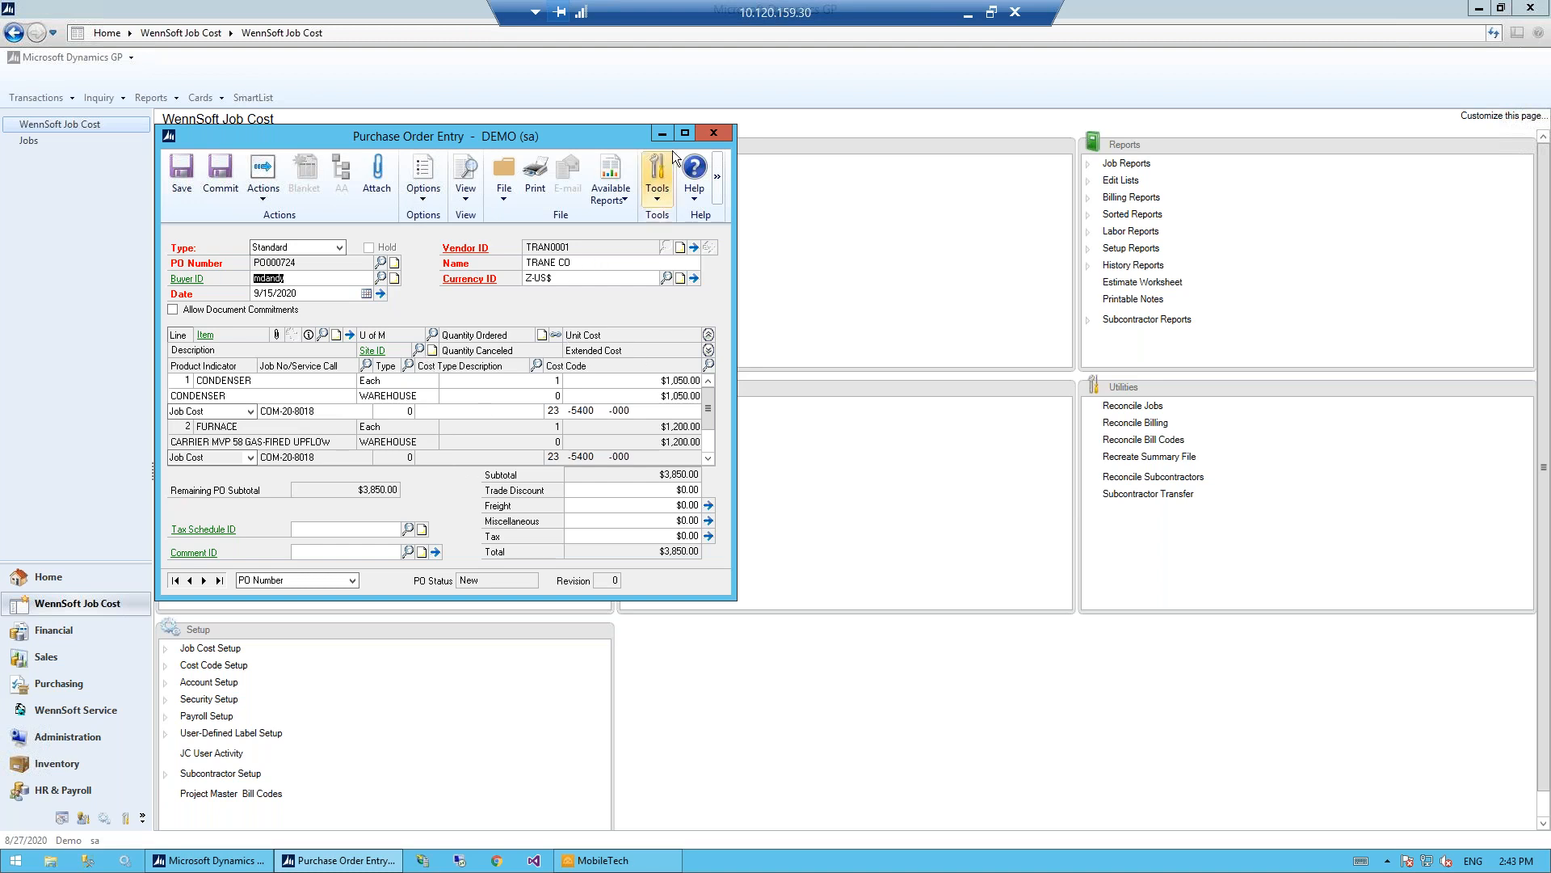
left_click(713, 132)
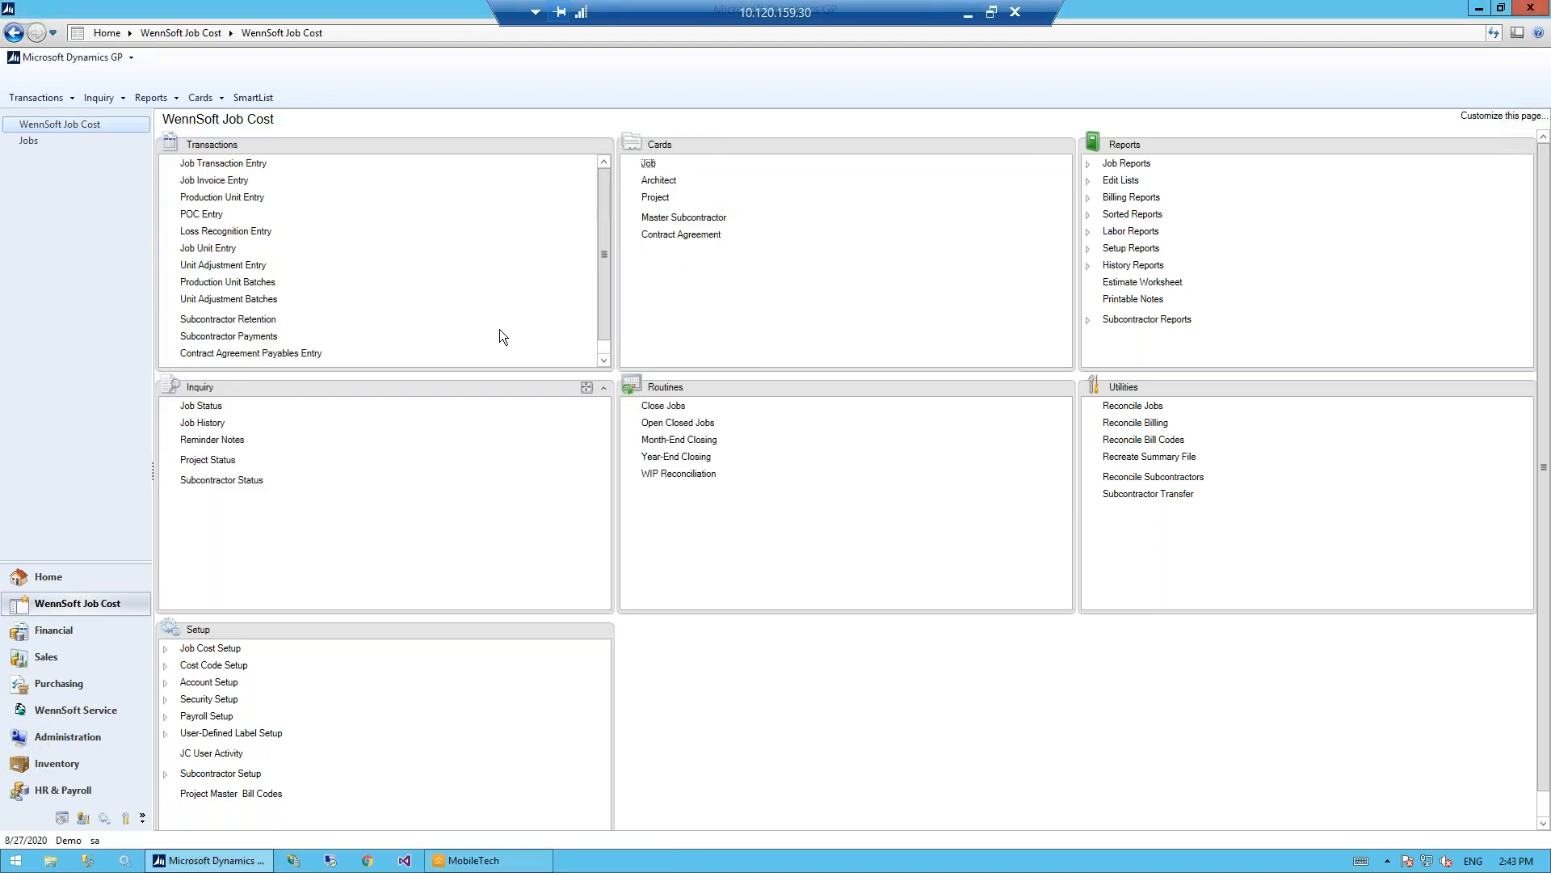
- Open the Job Maintenance card and begin entering the new job's number to look it up
left_click(649, 164)
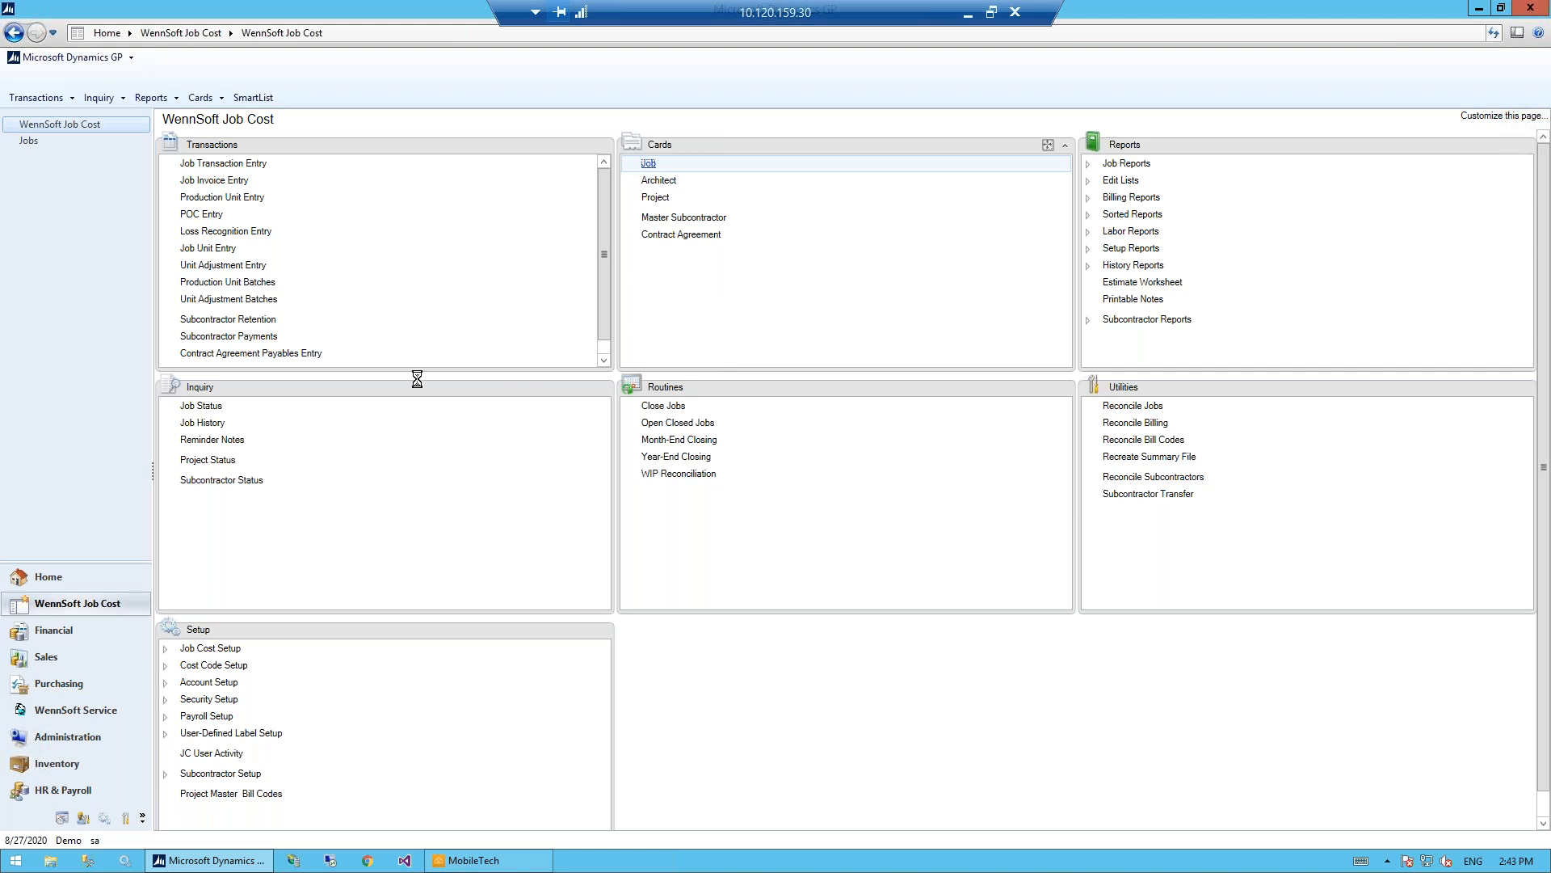
type("COM-20-80")
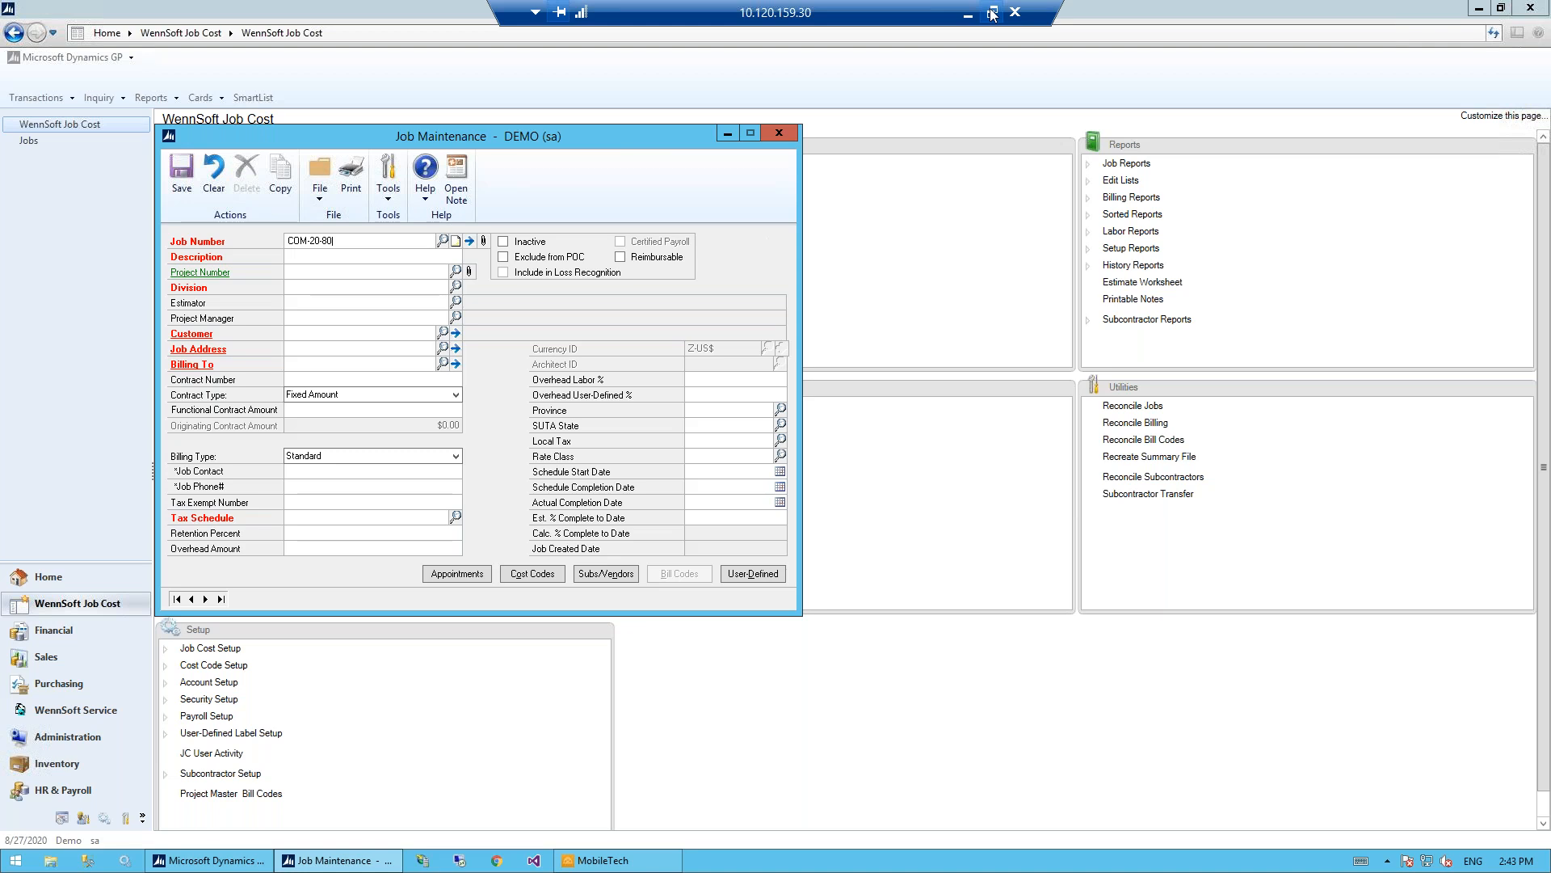
- Restore the remote session to a window and cancel its reconnection attempt to return to the job's event list
left_click(993, 14)
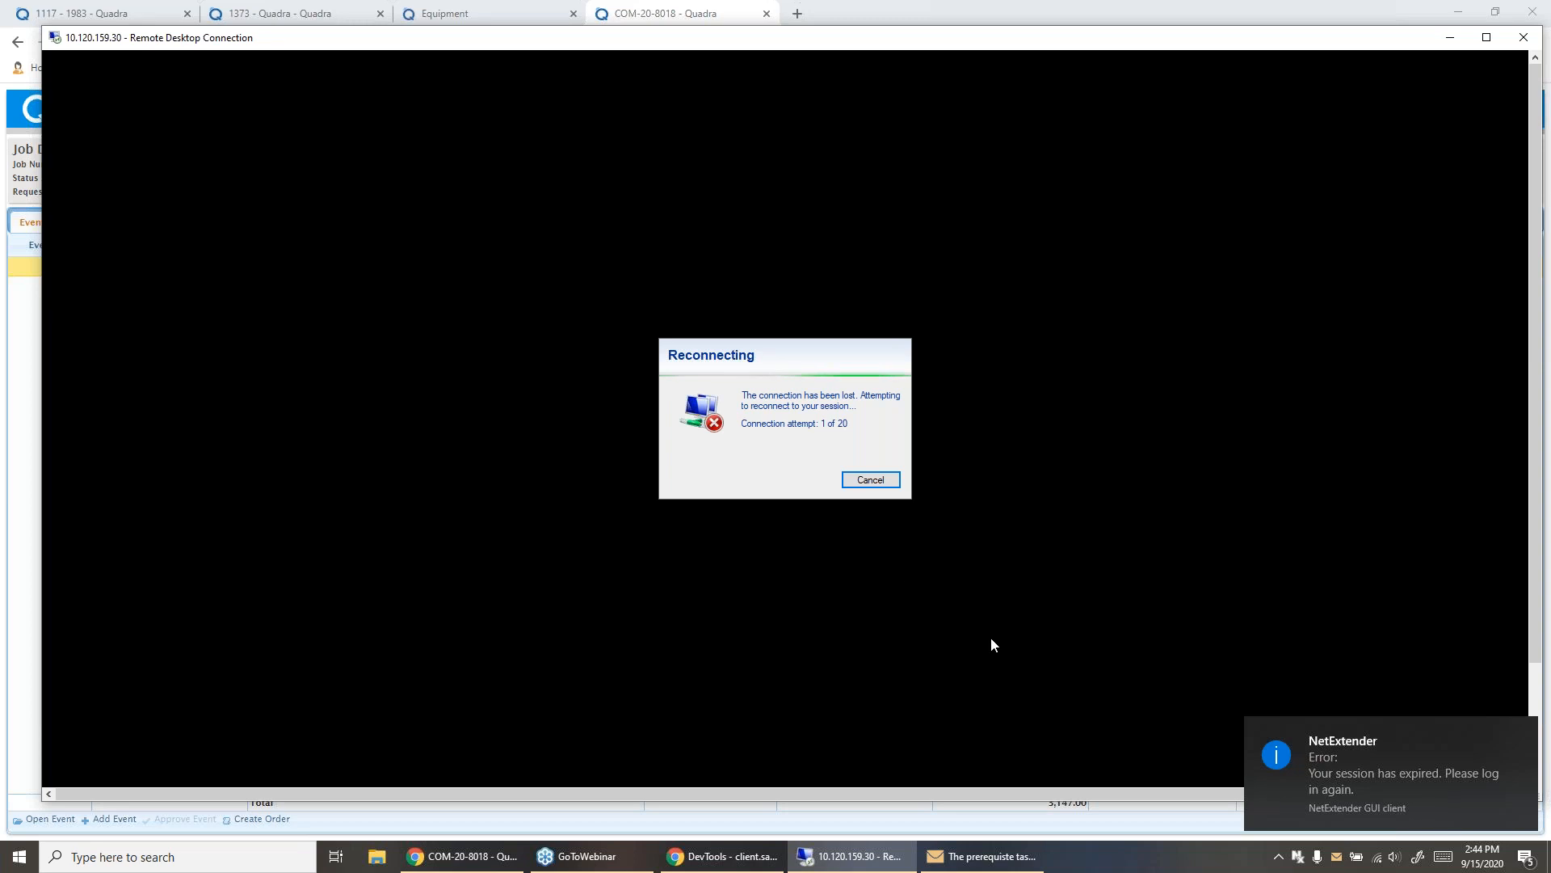
left_click(1365, 764)
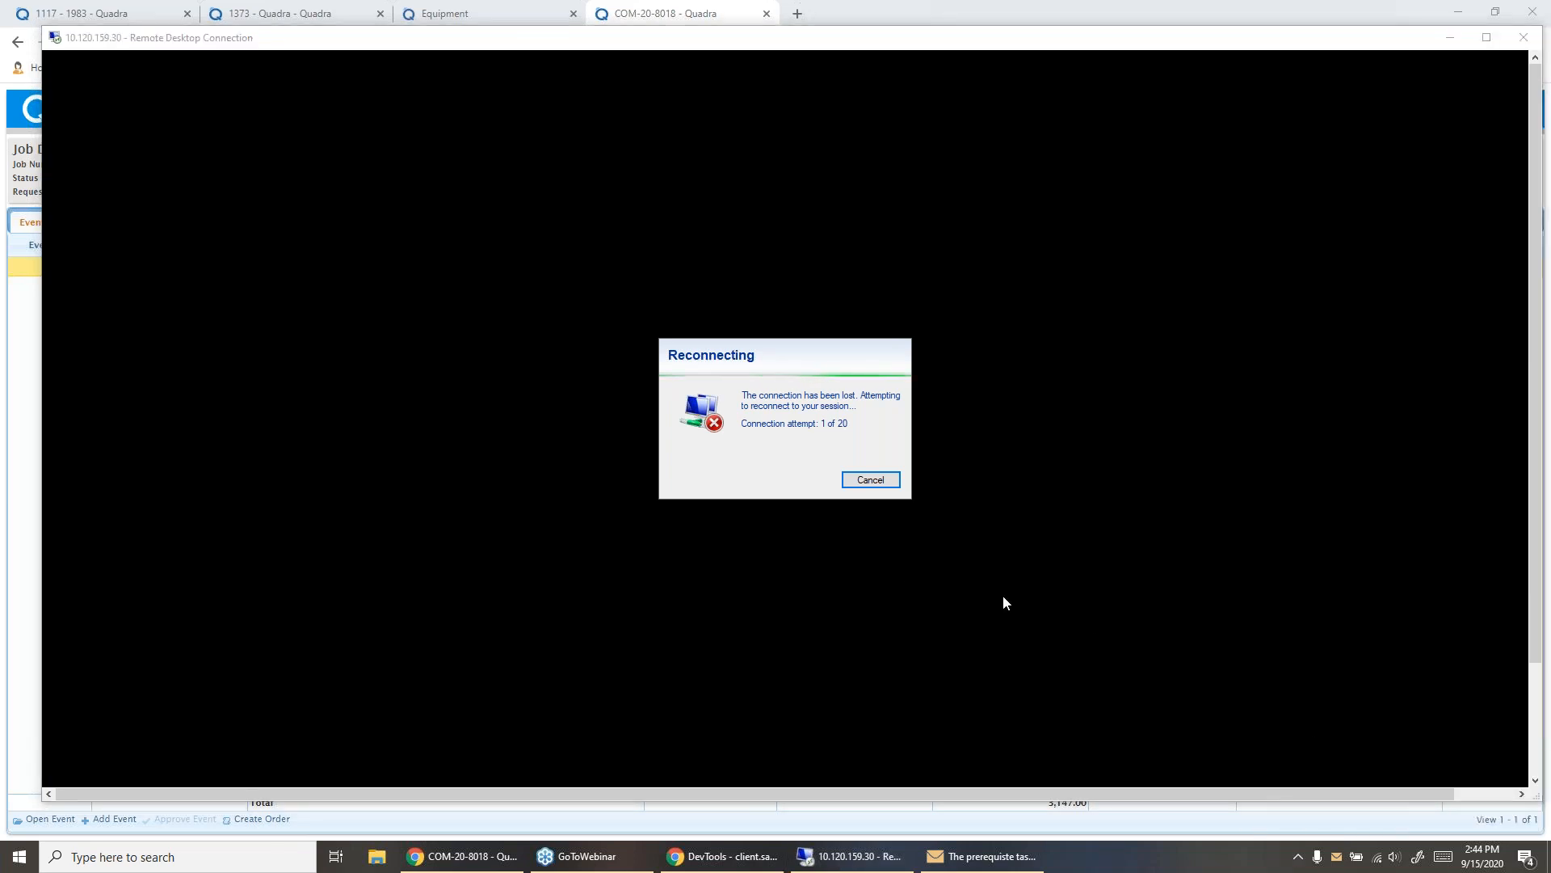
left_click(1299, 856)
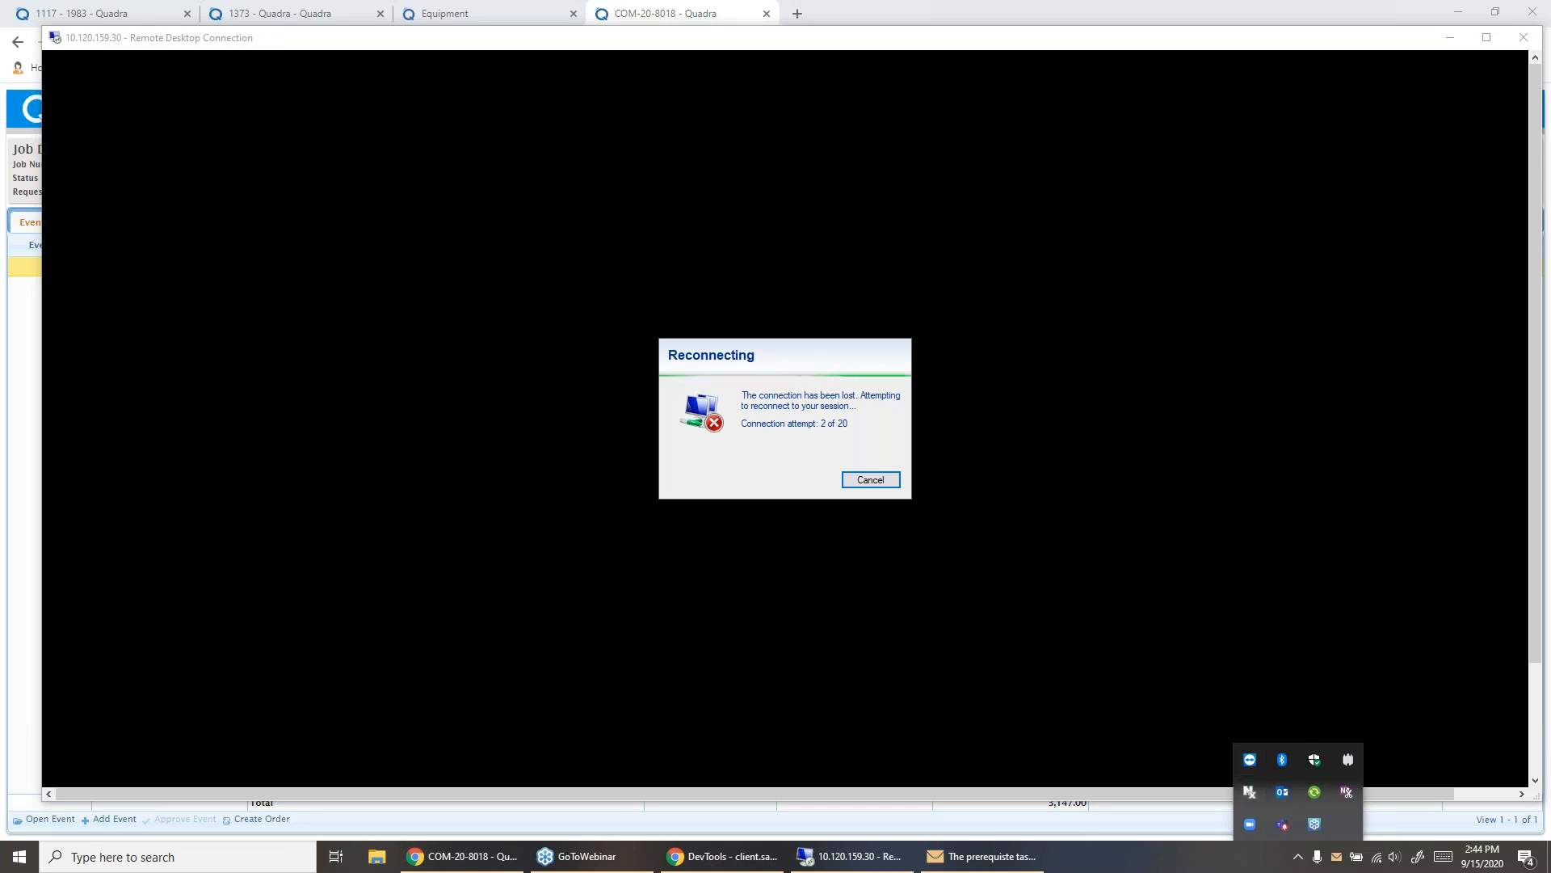
key("Escape")
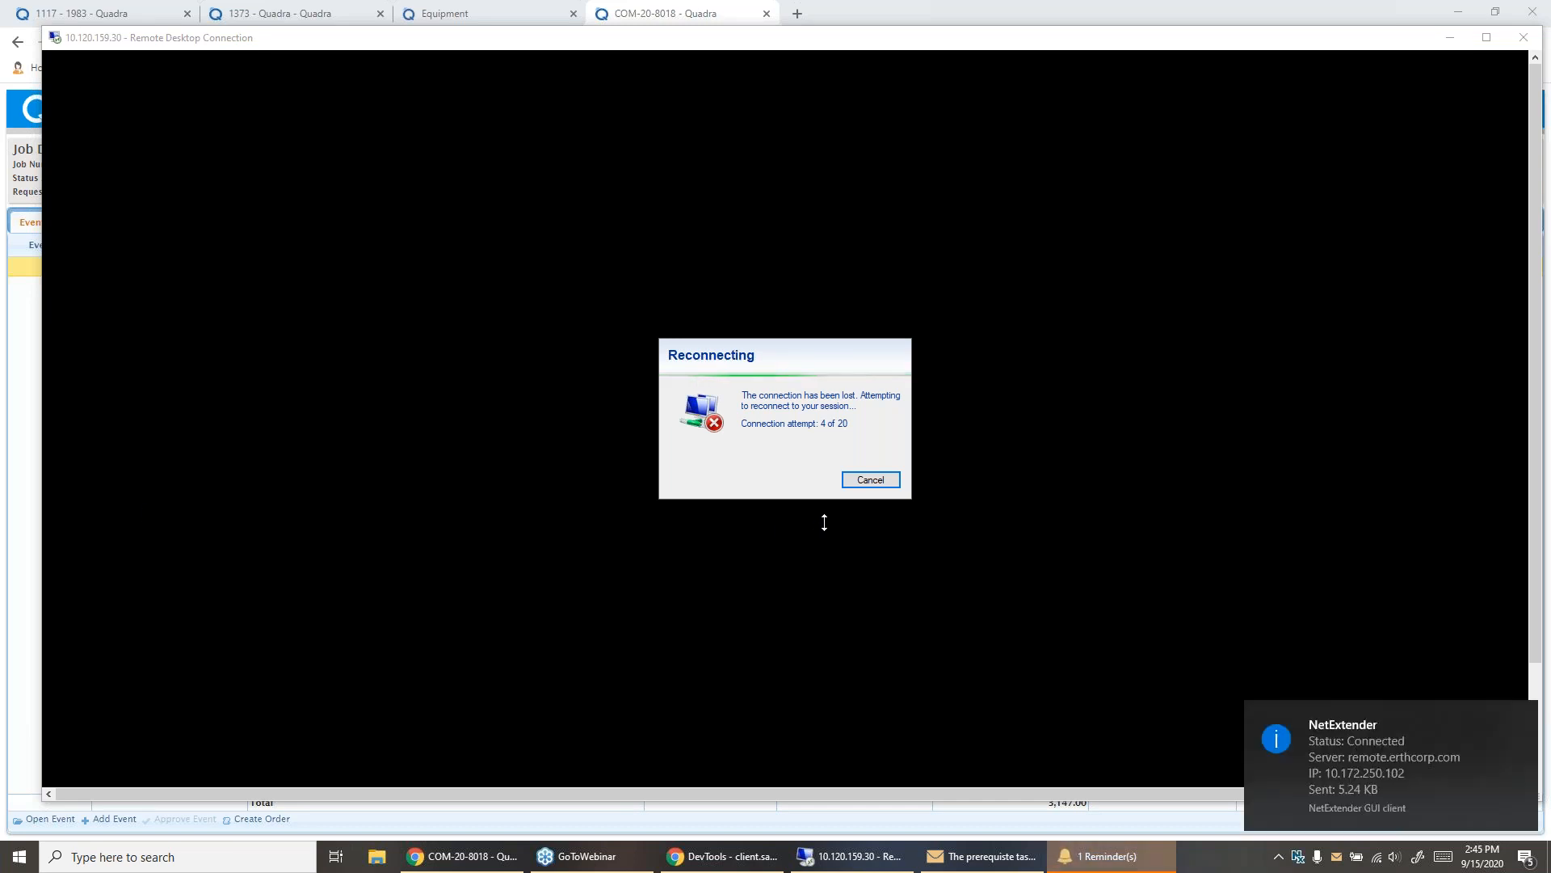
left_click(855, 483)
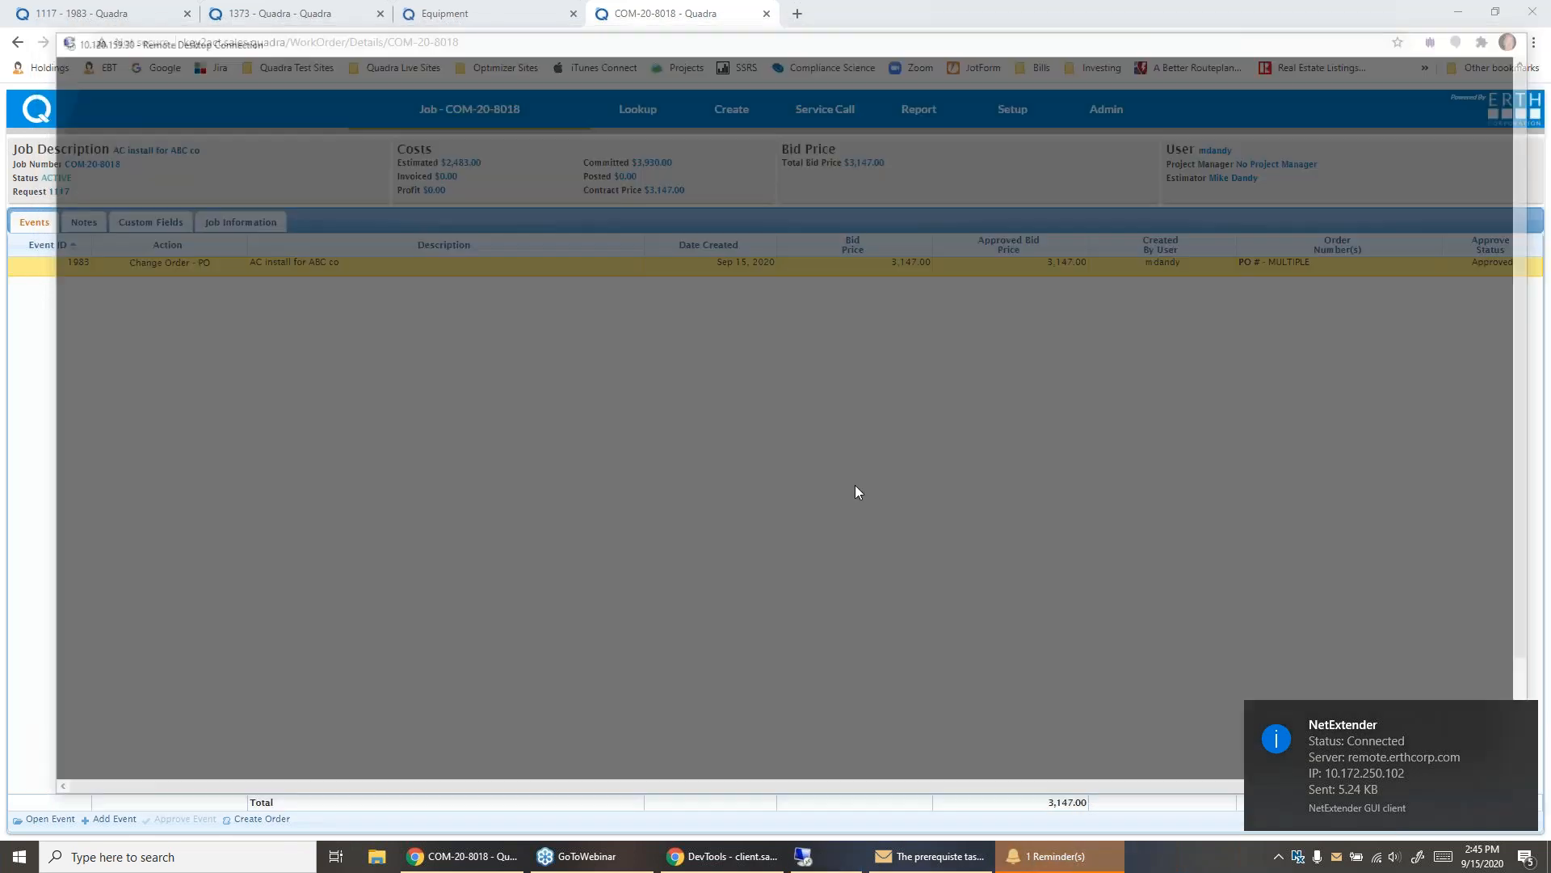